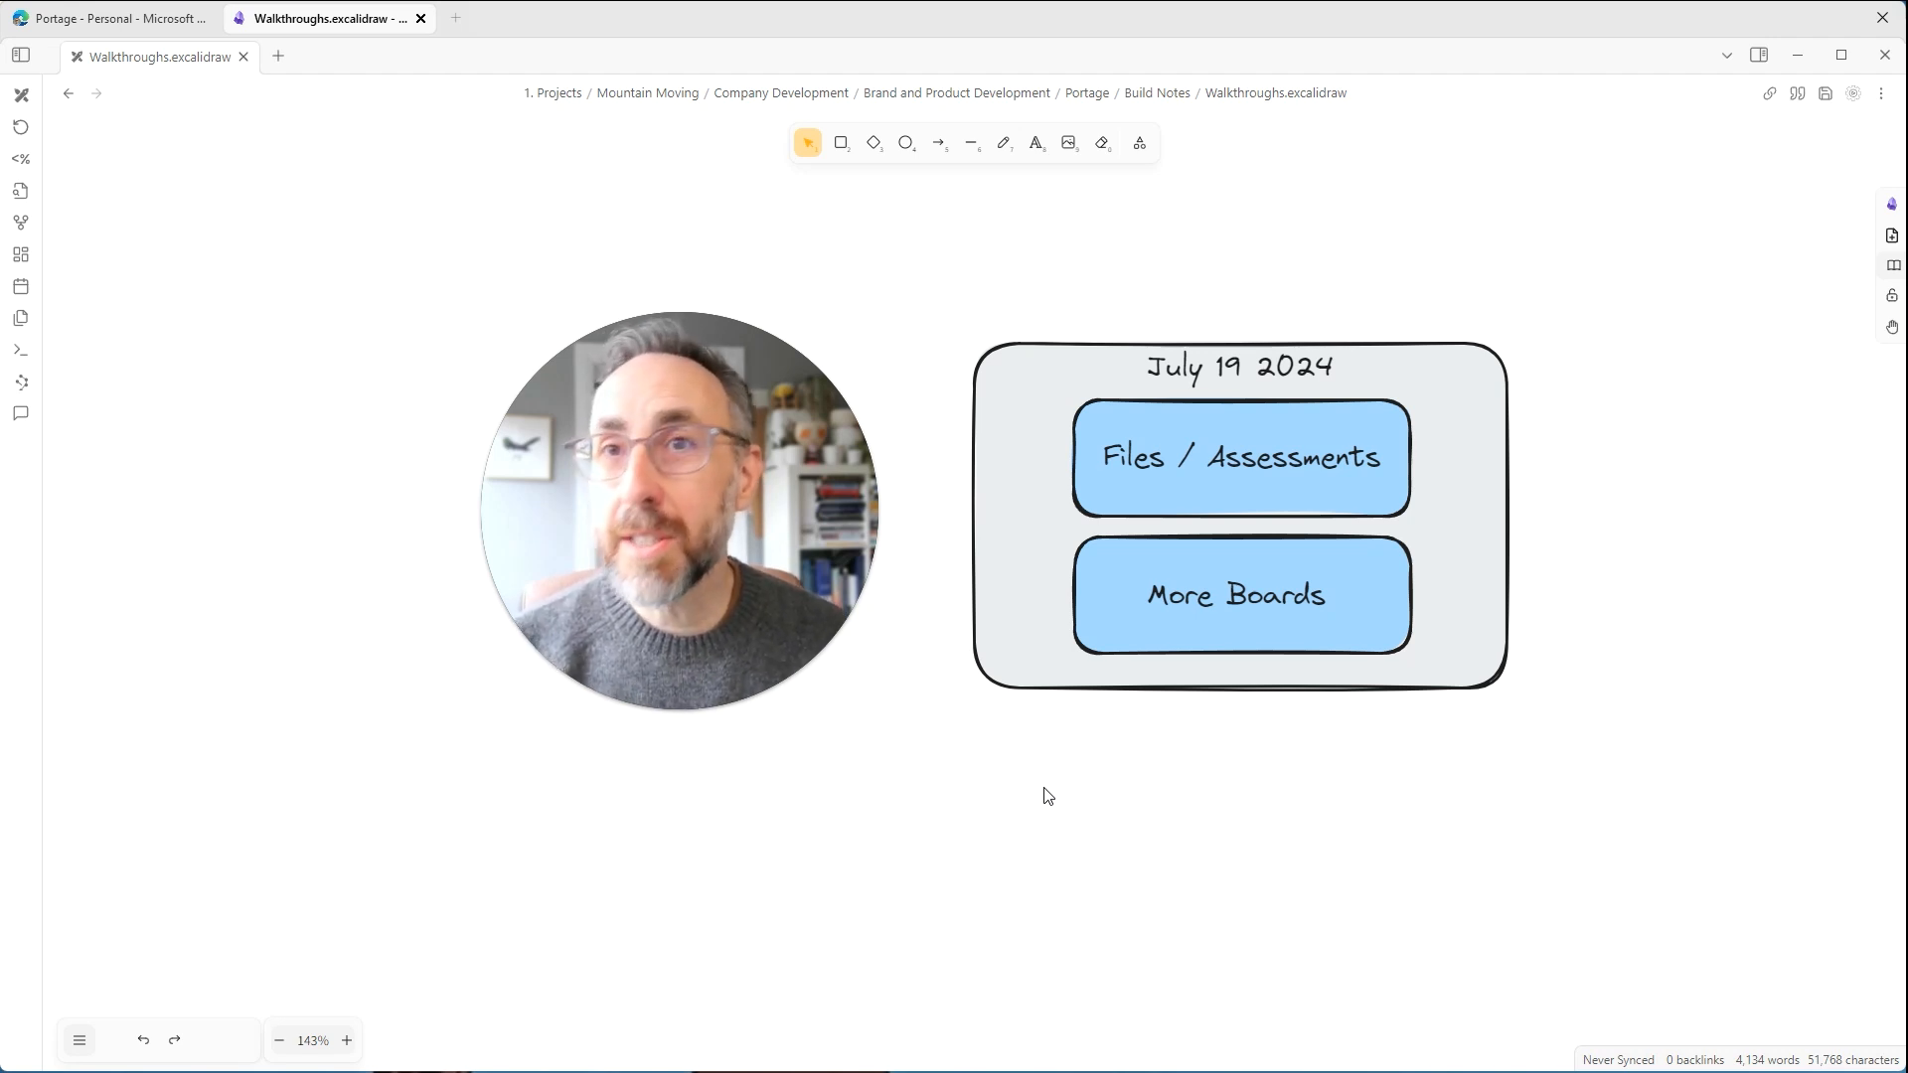
# Switch to the Portage web app and open the list of all assessments.
pyautogui.click(147, 29)
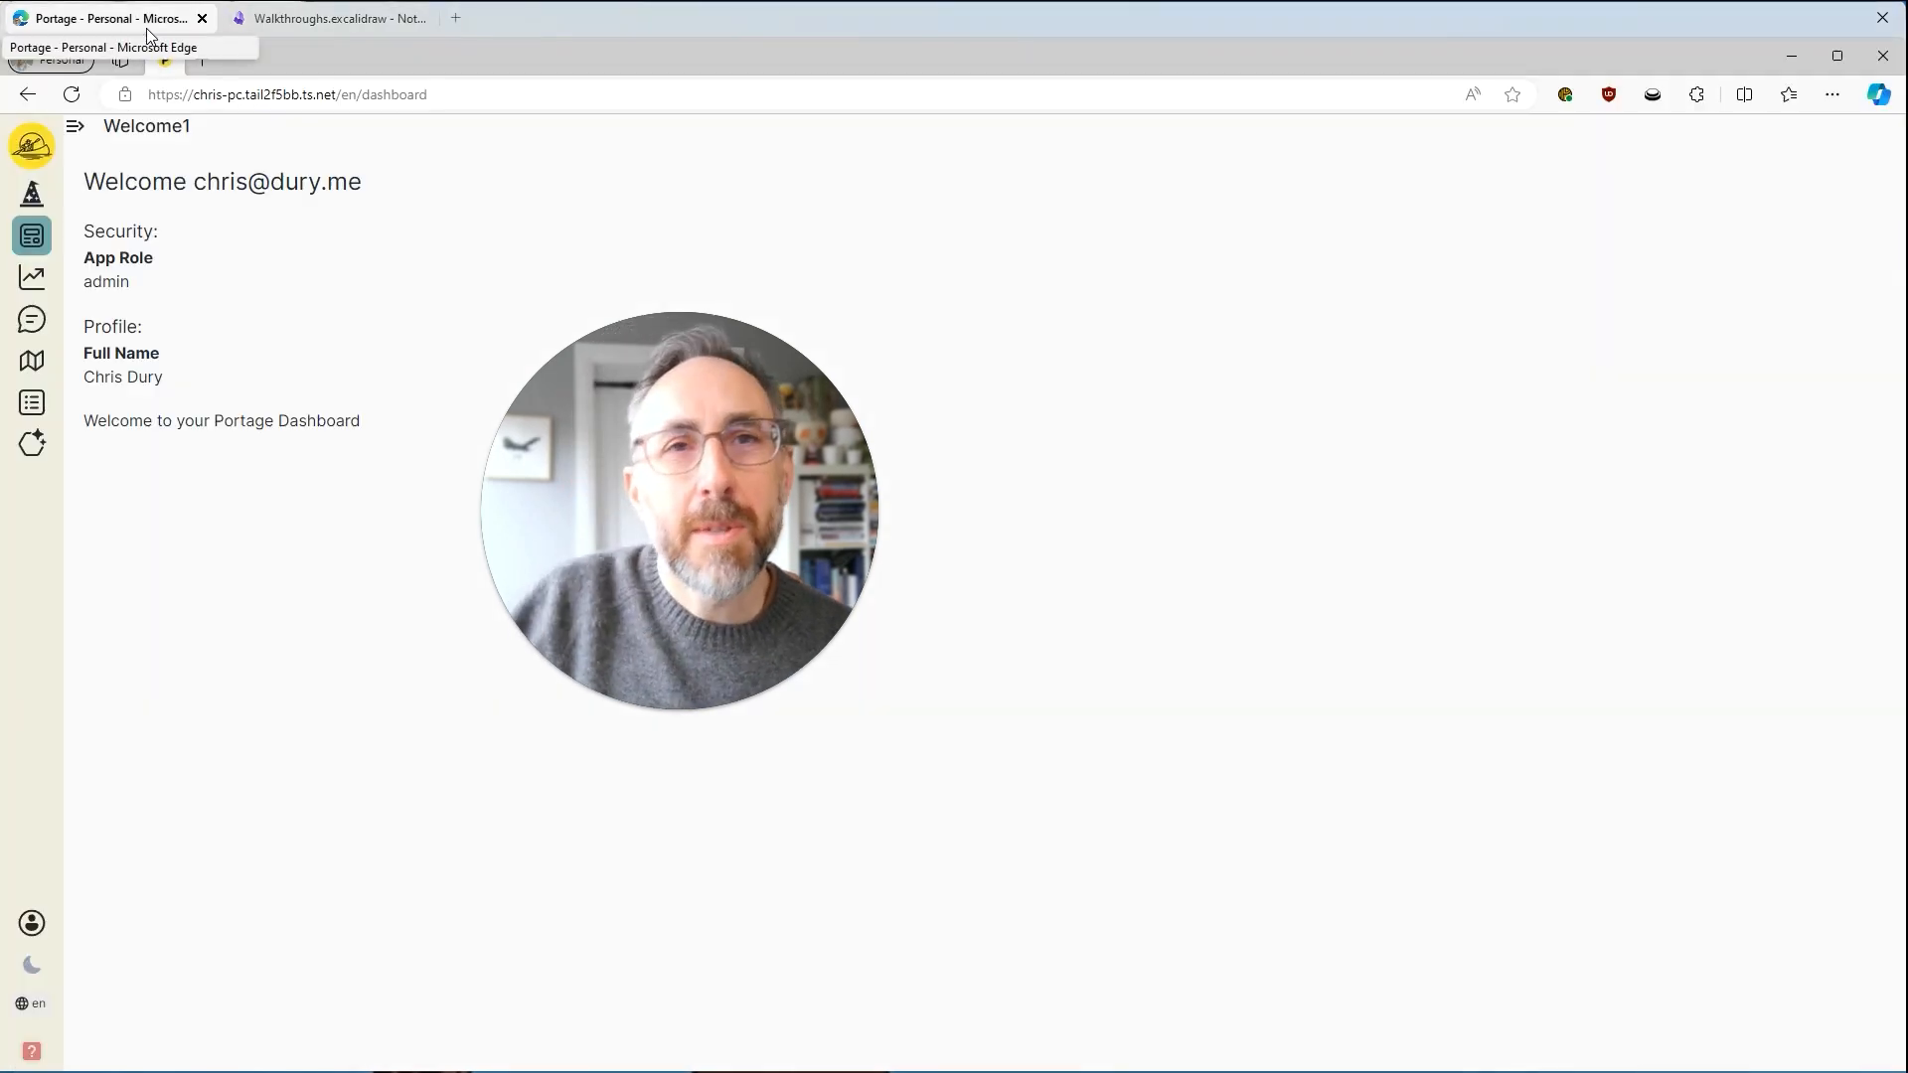
pyautogui.moveTo(618, 509)
pyautogui.click(674, 709)
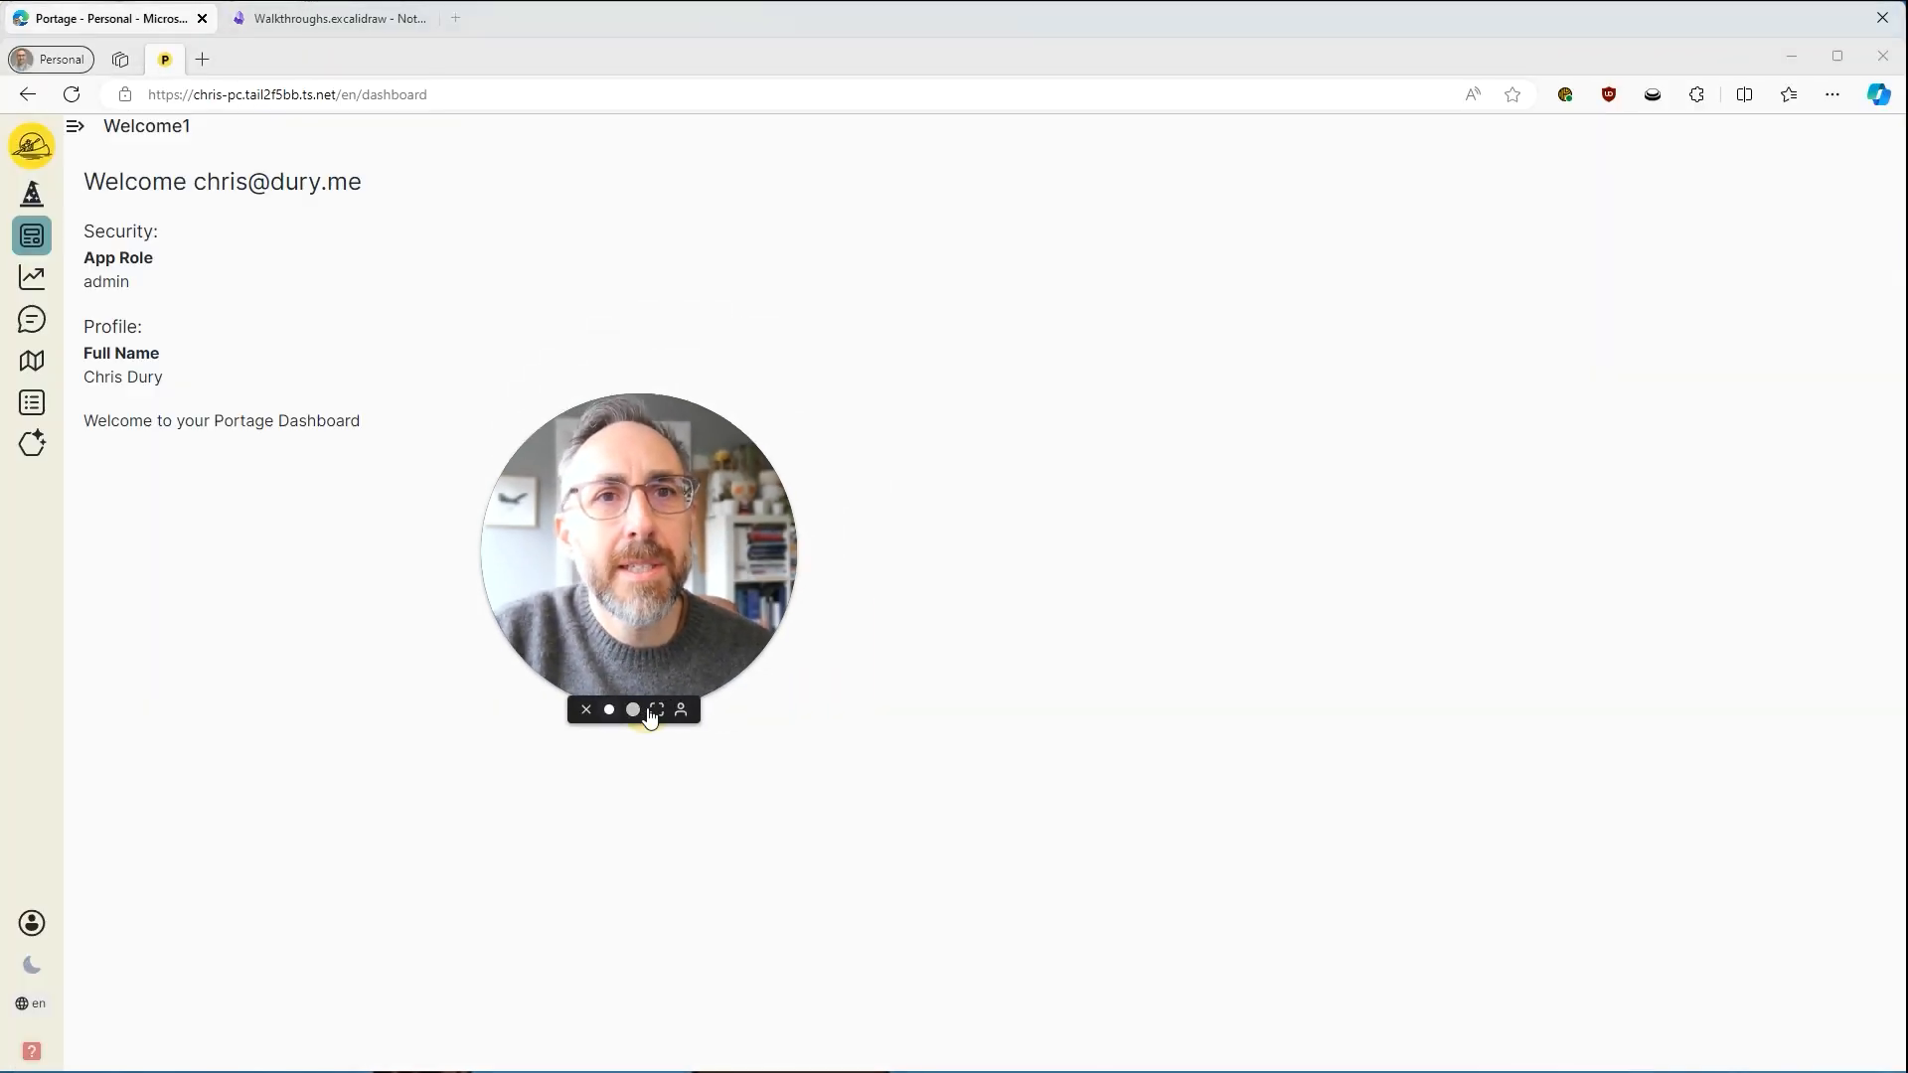
pyautogui.moveTo(580, 641); pyautogui.dragTo(221, 964)
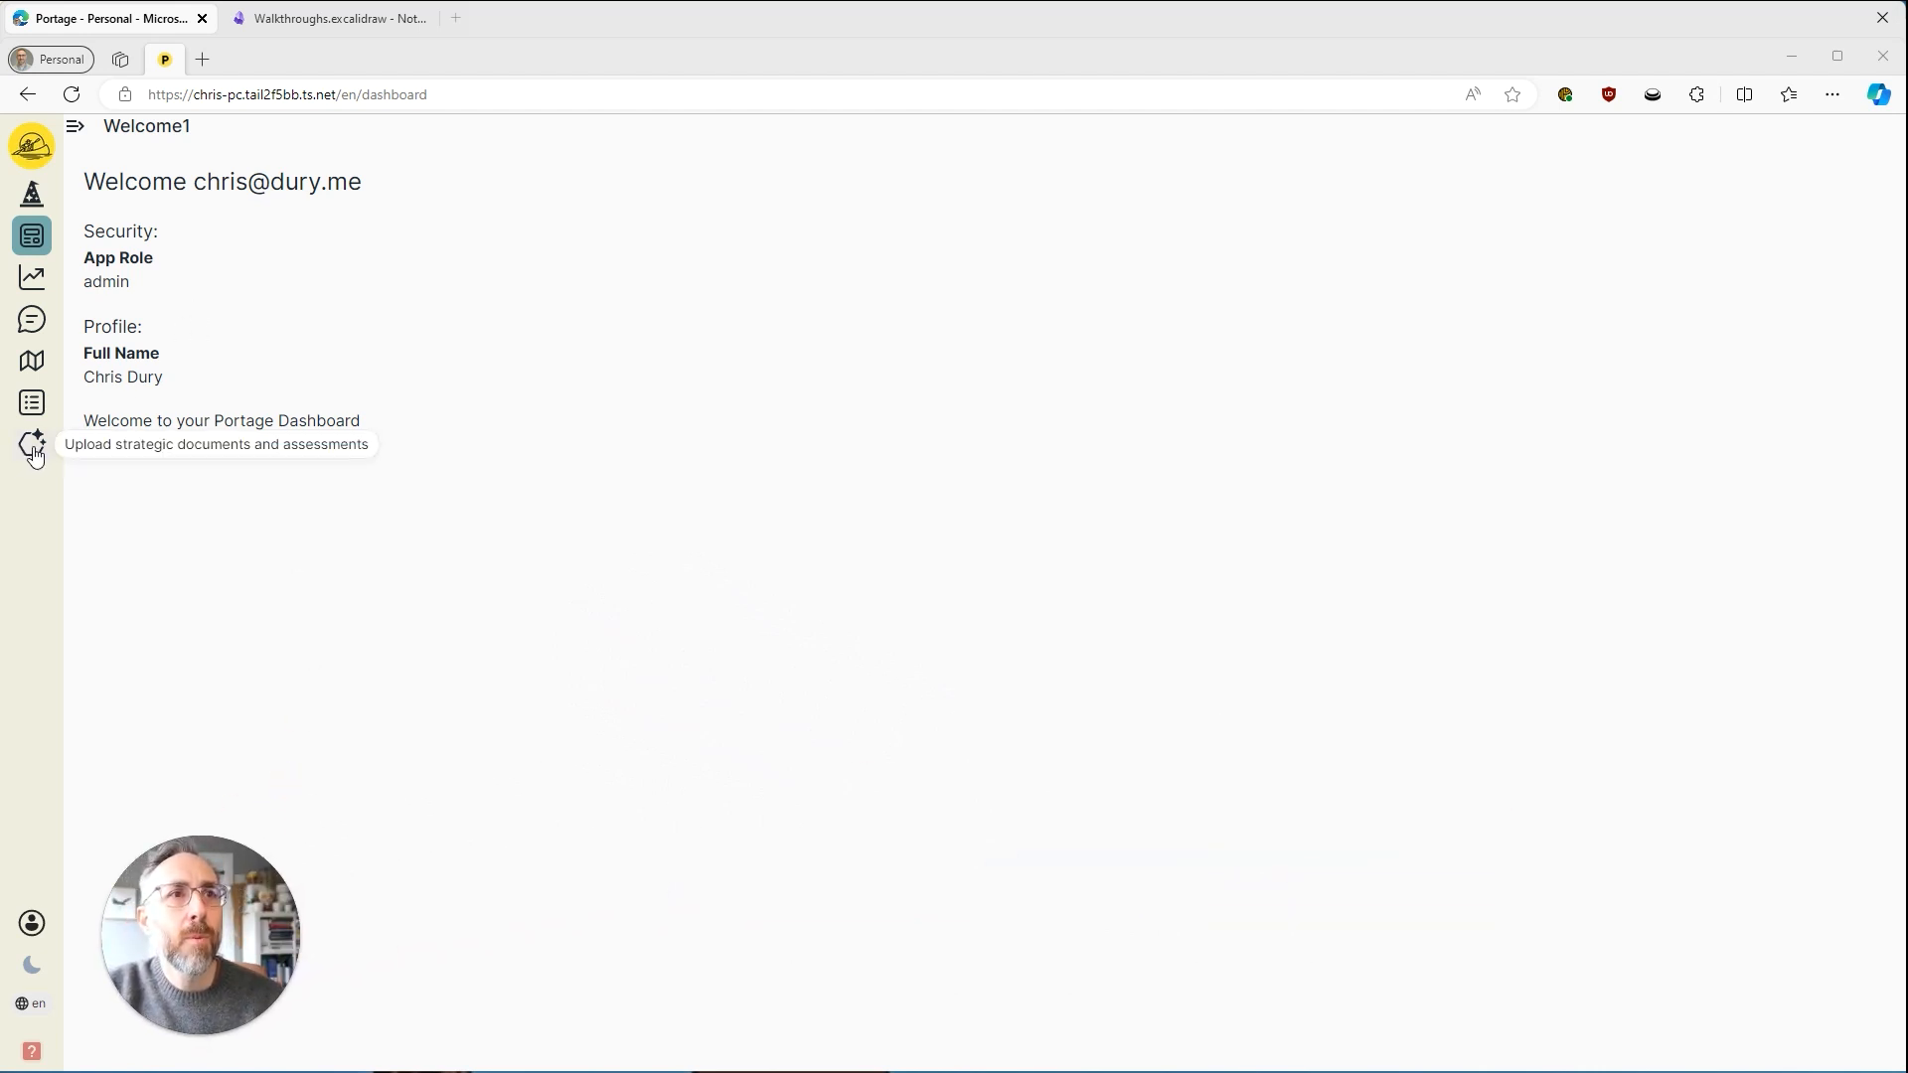
pyautogui.click(245, 489)
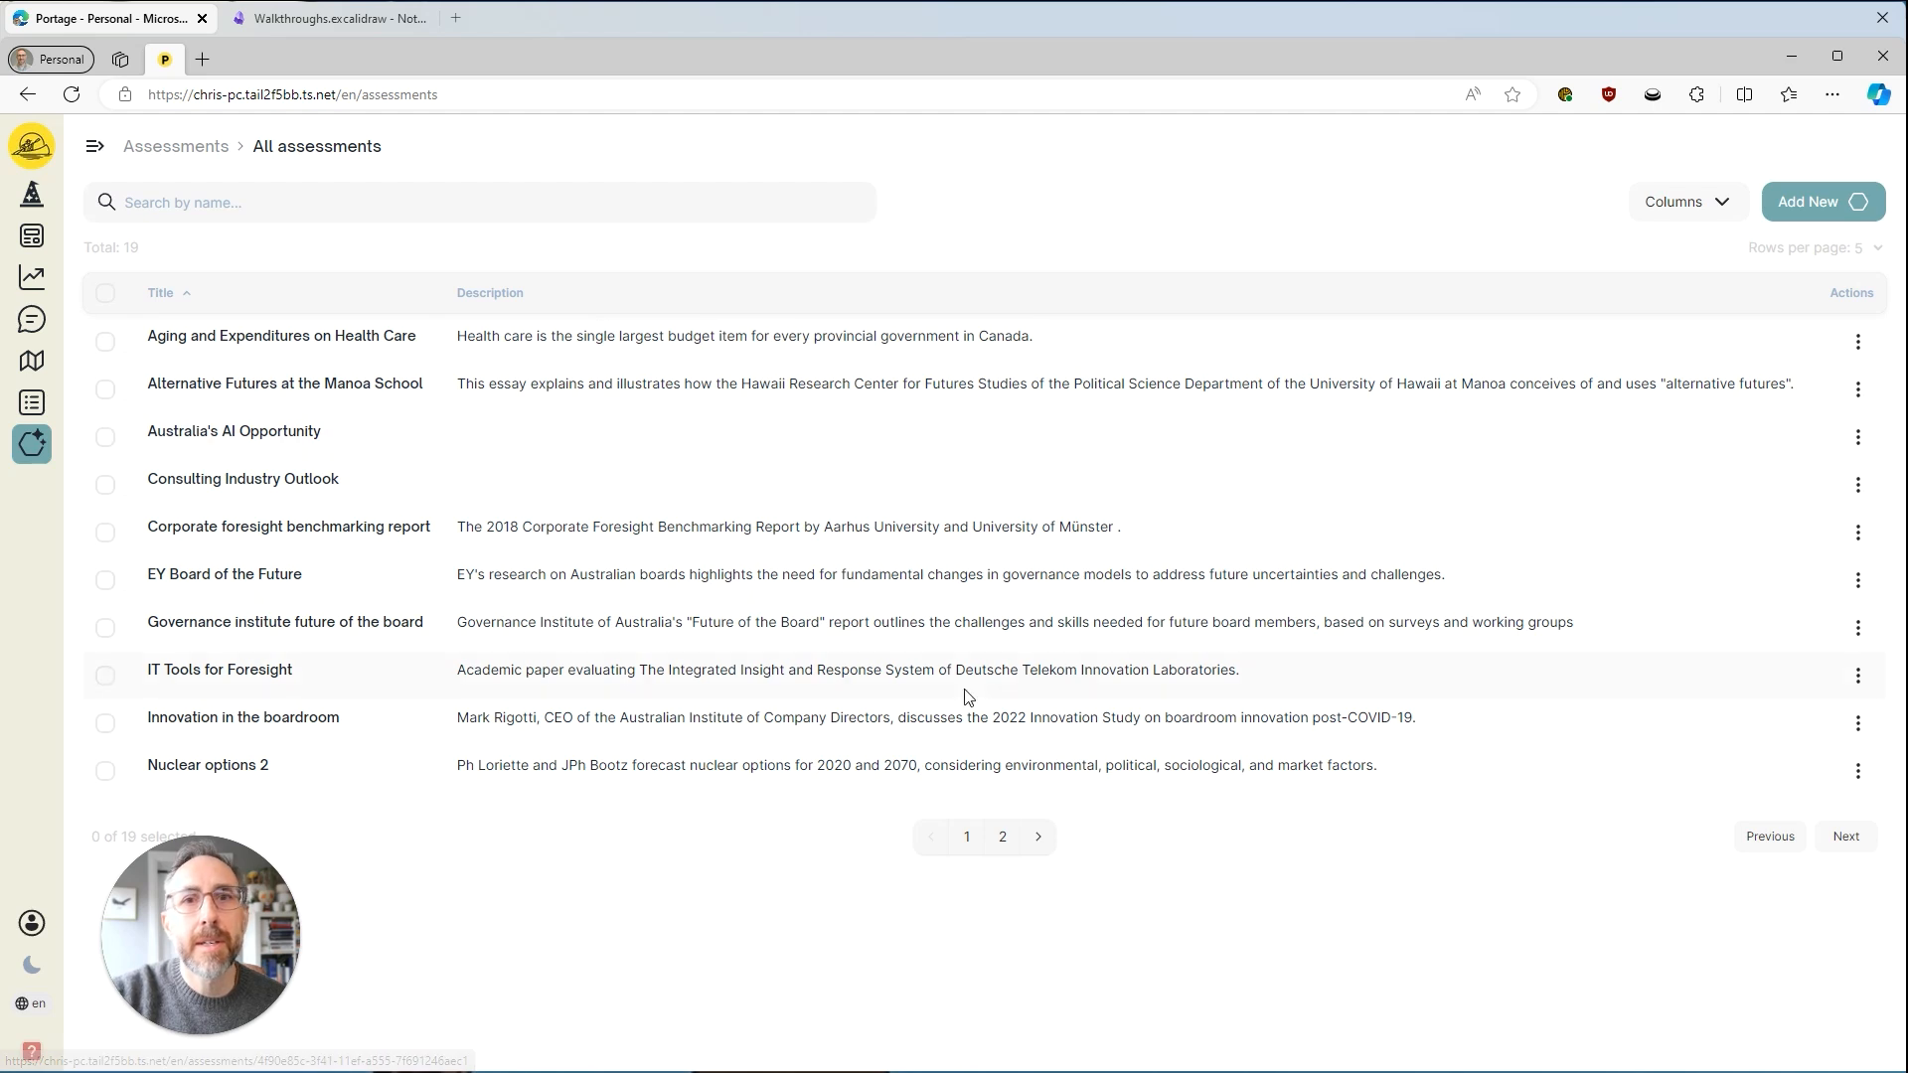
# Open the "Aging and Expenditures on Health Care" assessment from the first page of the assessments list.
pyautogui.click(1001, 840)
pyautogui.click(966, 860)
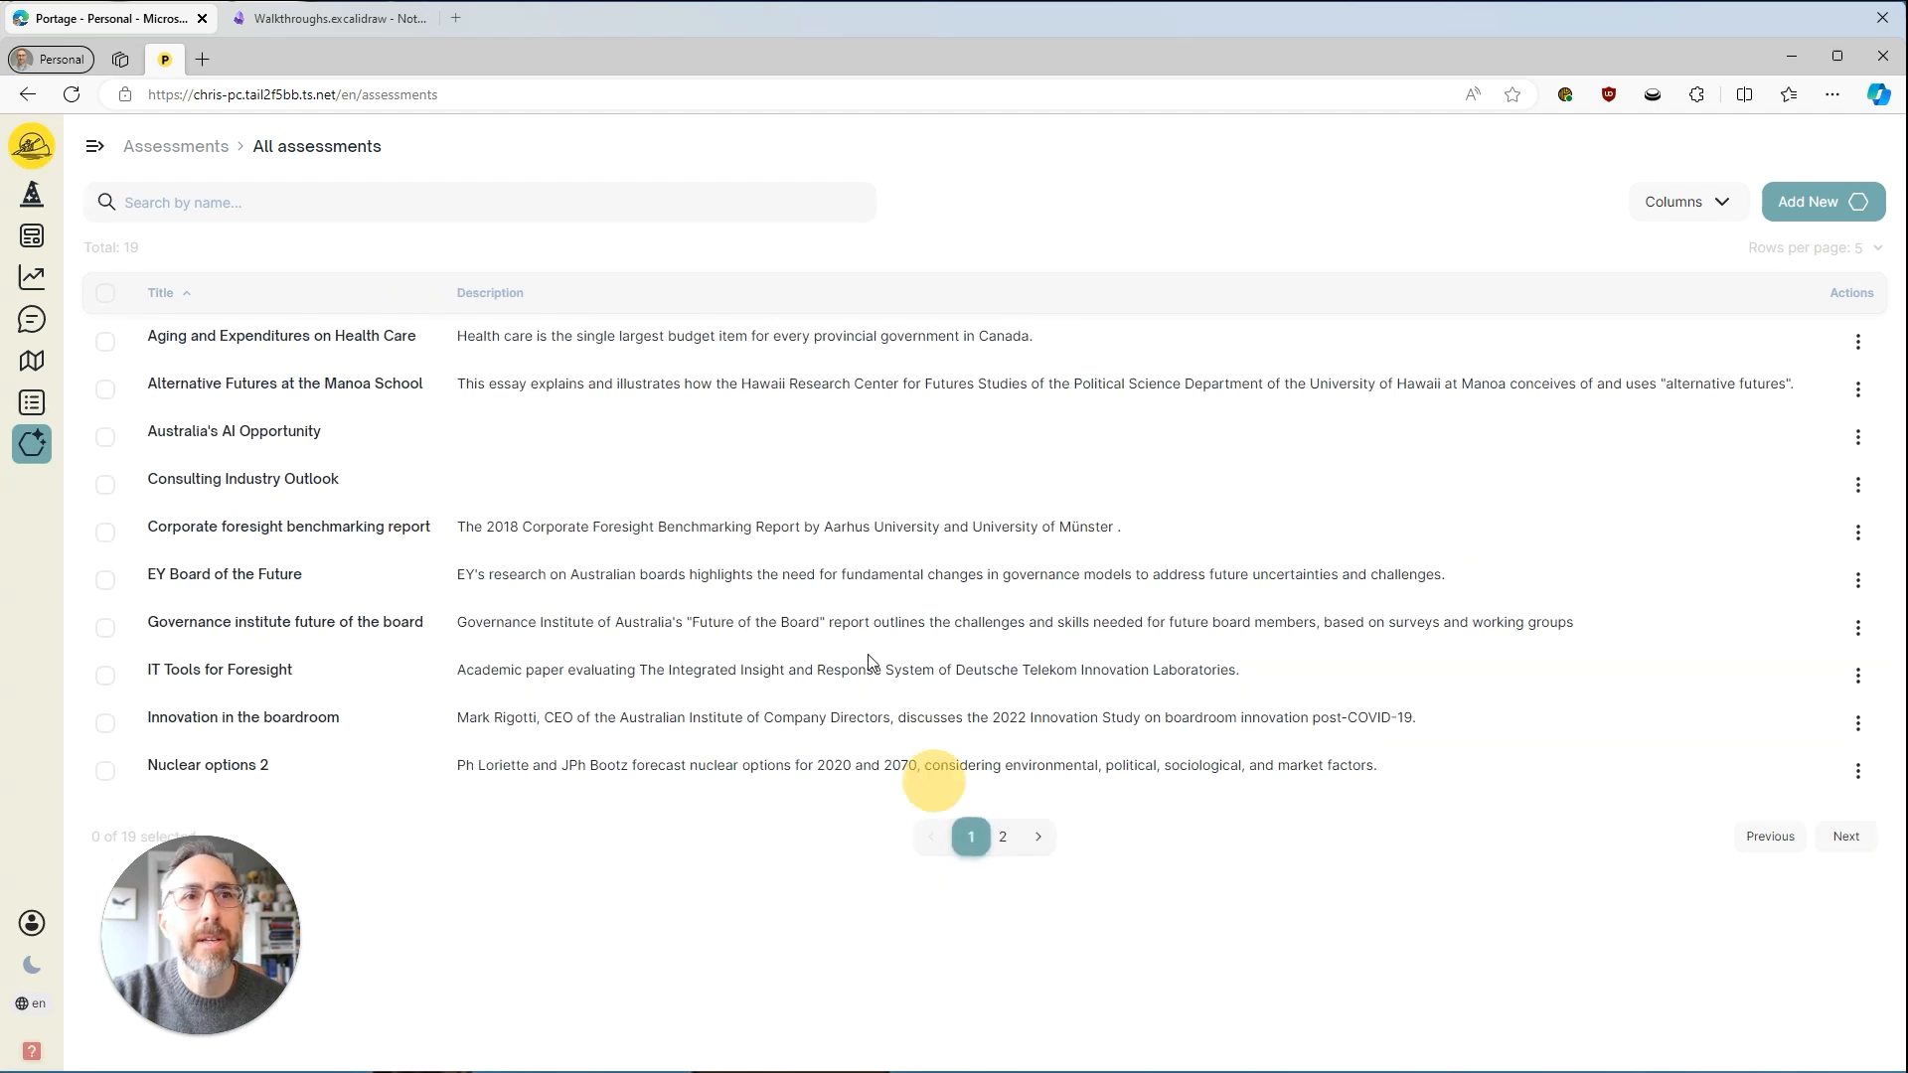
pyautogui.click(296, 346)
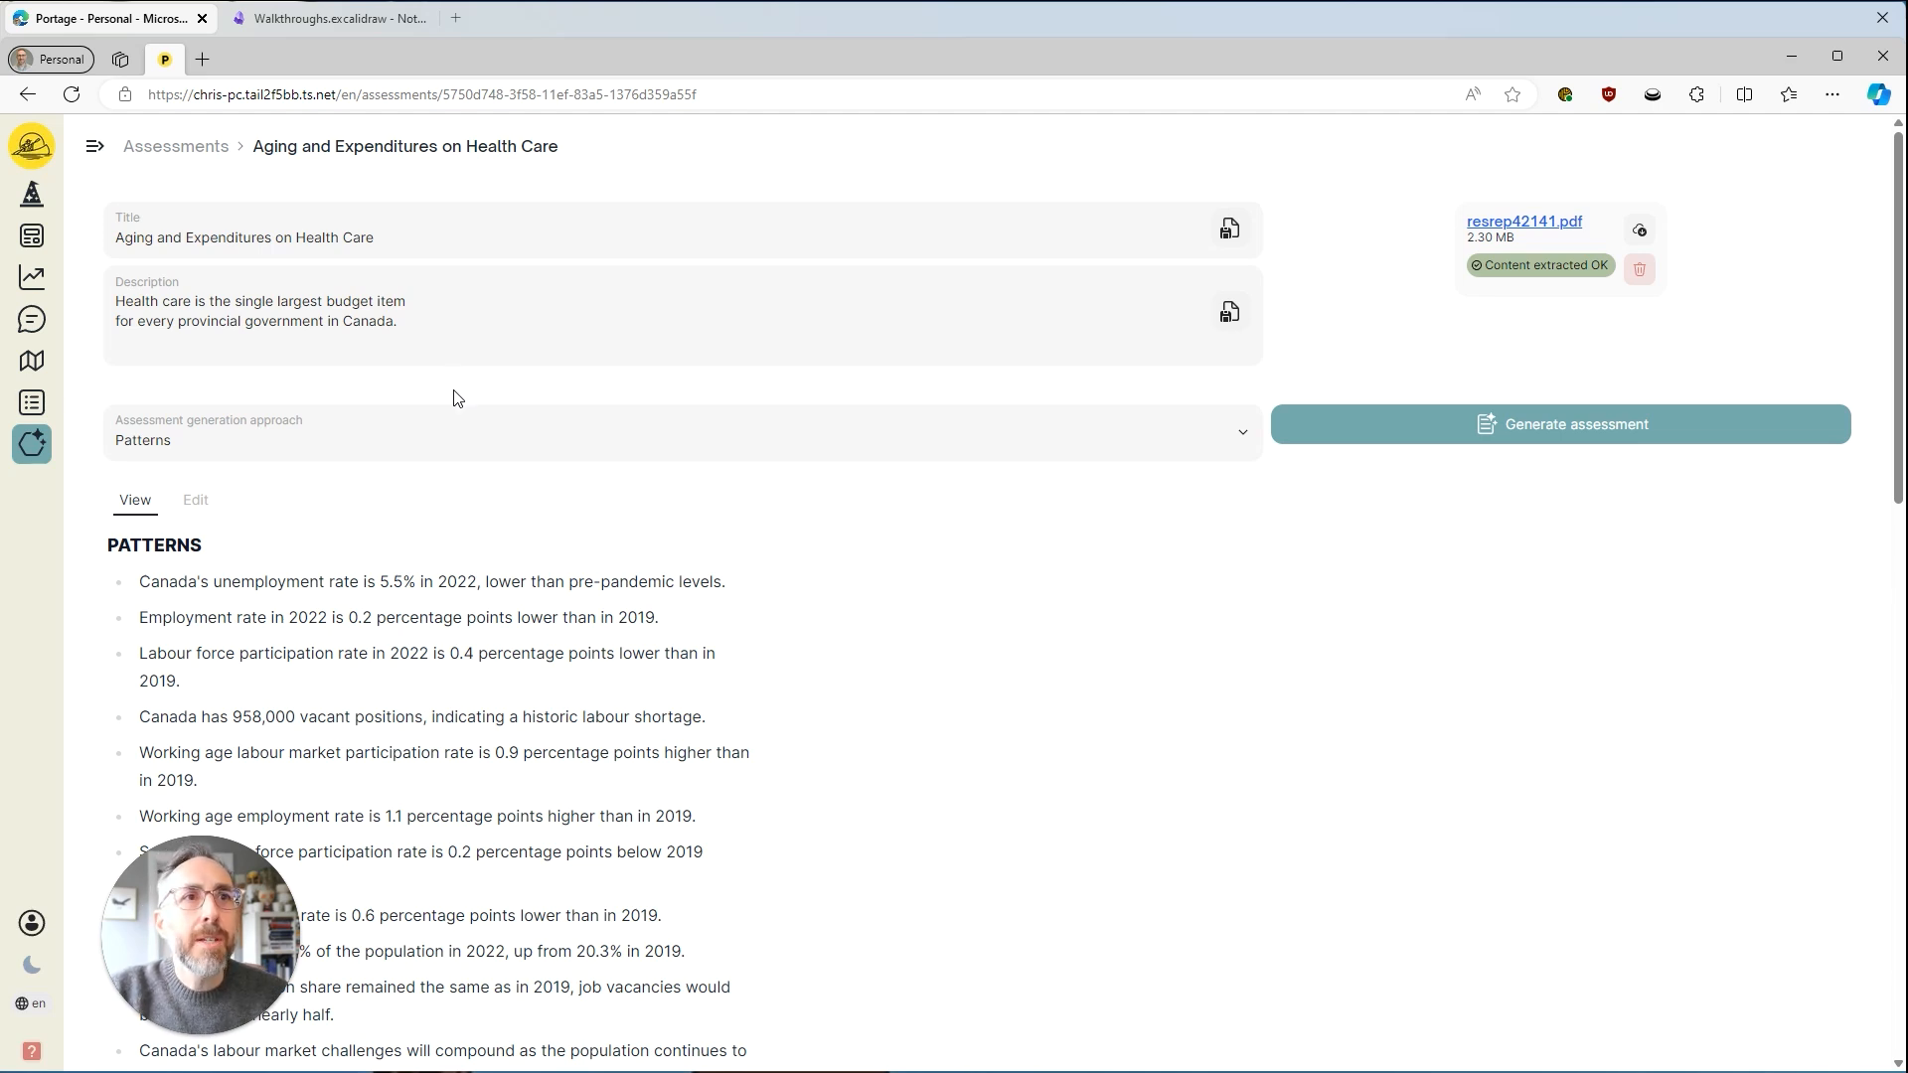
# Examine the available assessment generation approaches and read the Patterns assessment from its patterns through to the advice for leaders.
pyautogui.click(480, 438)
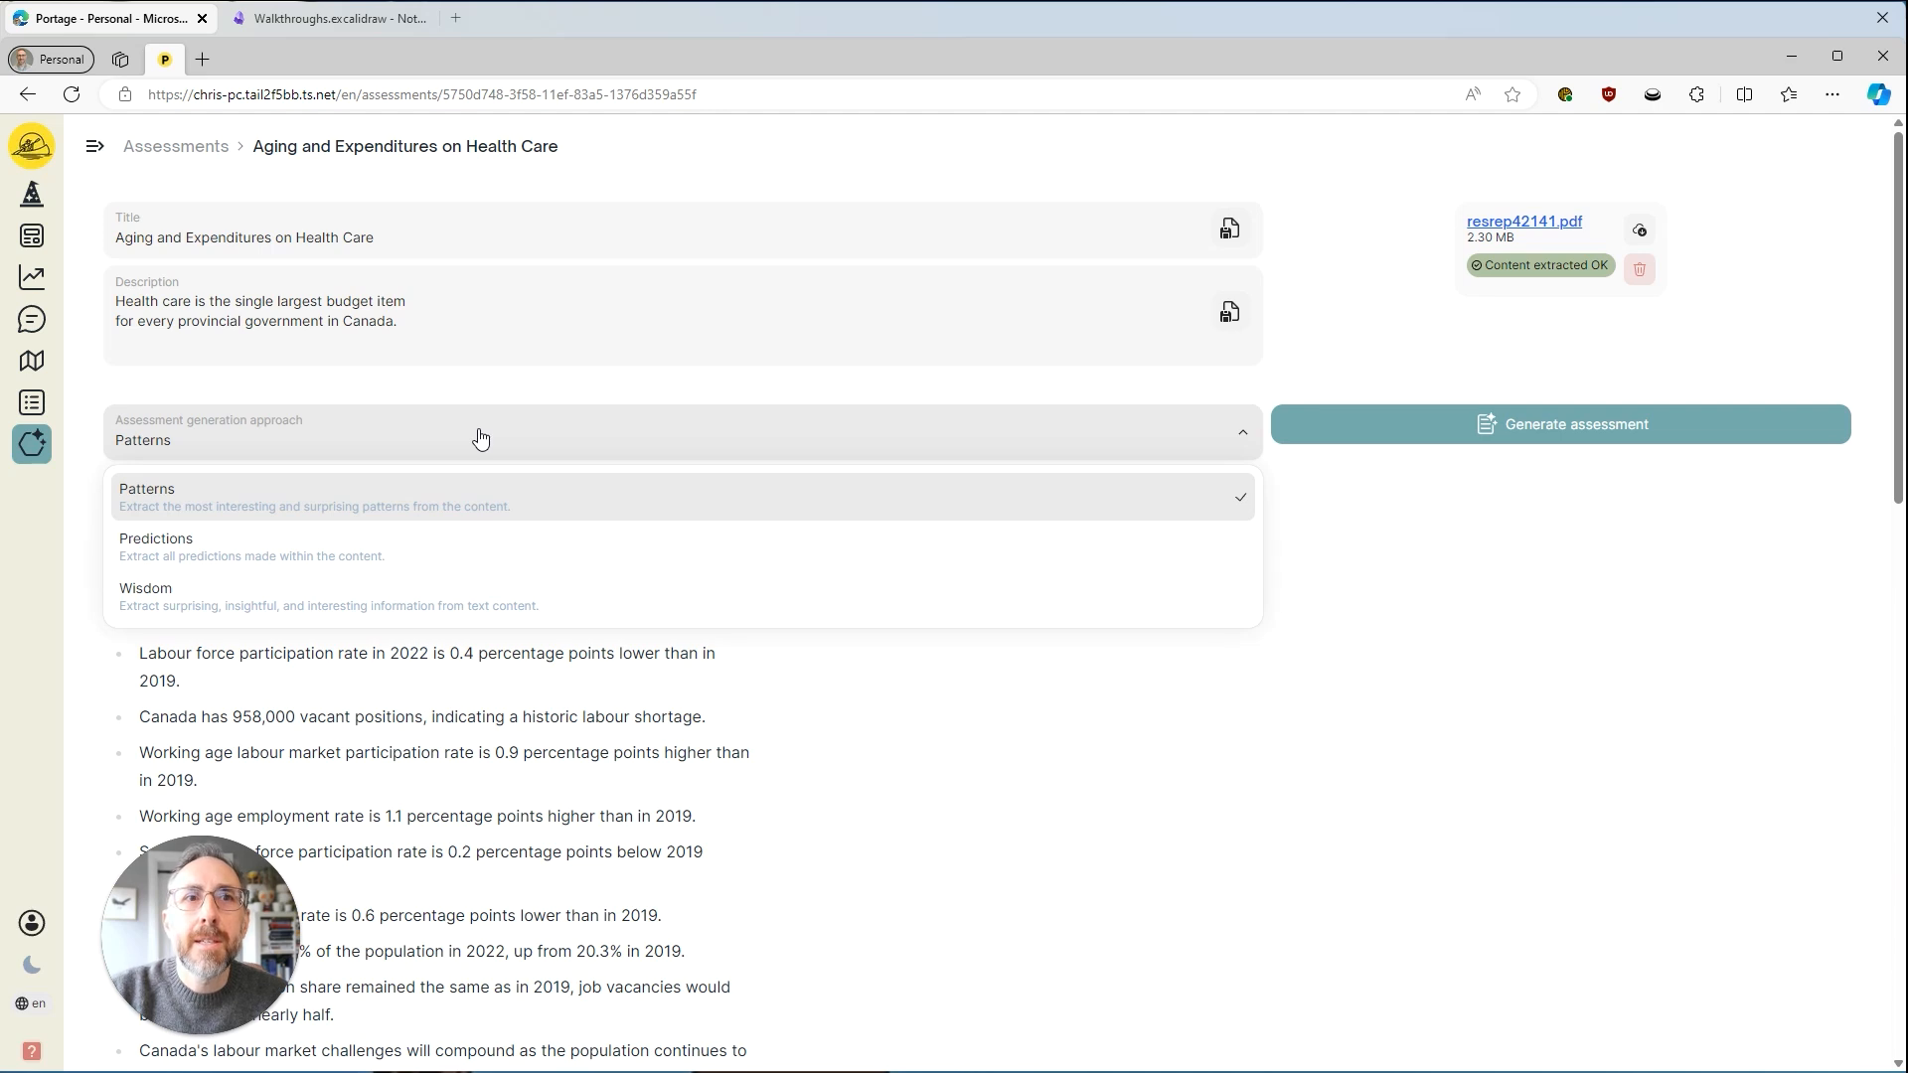
pyautogui.click(1279, 568)
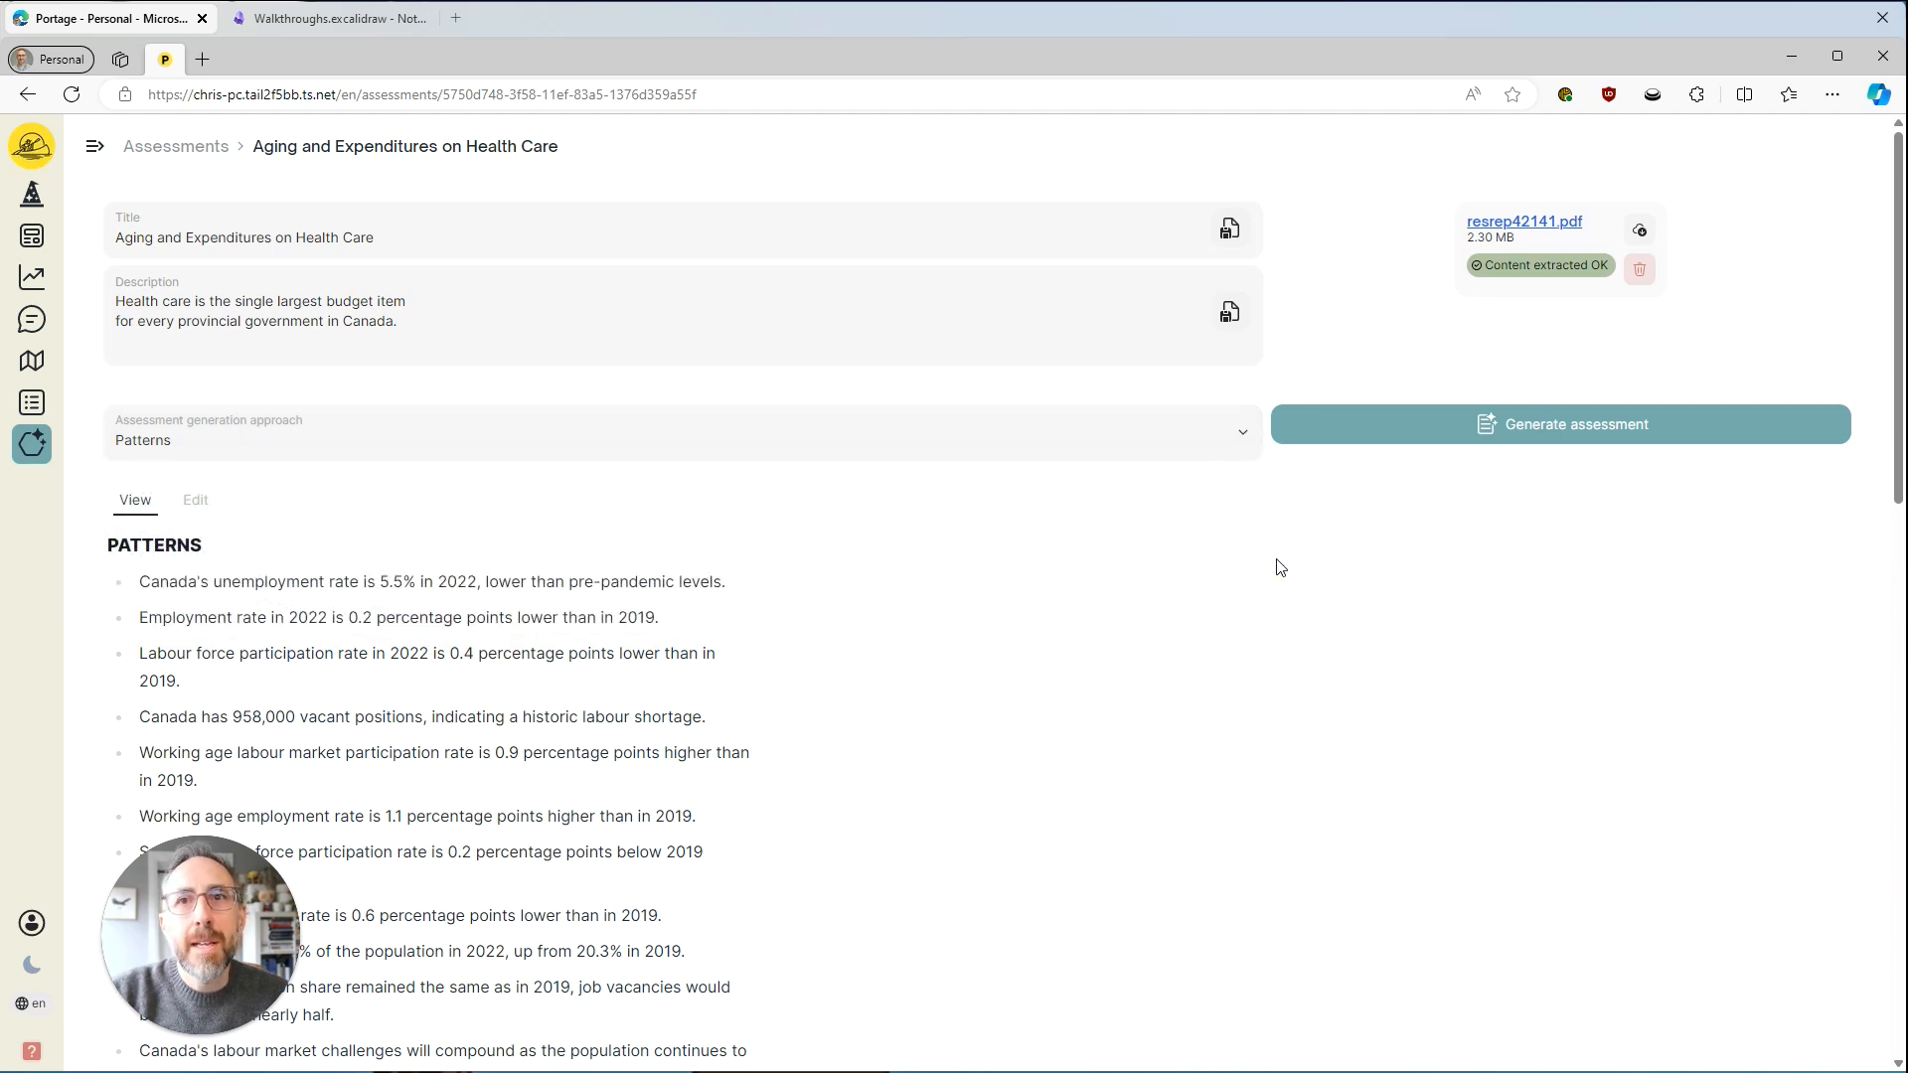
pyautogui.scroll(-1, 908, 630)
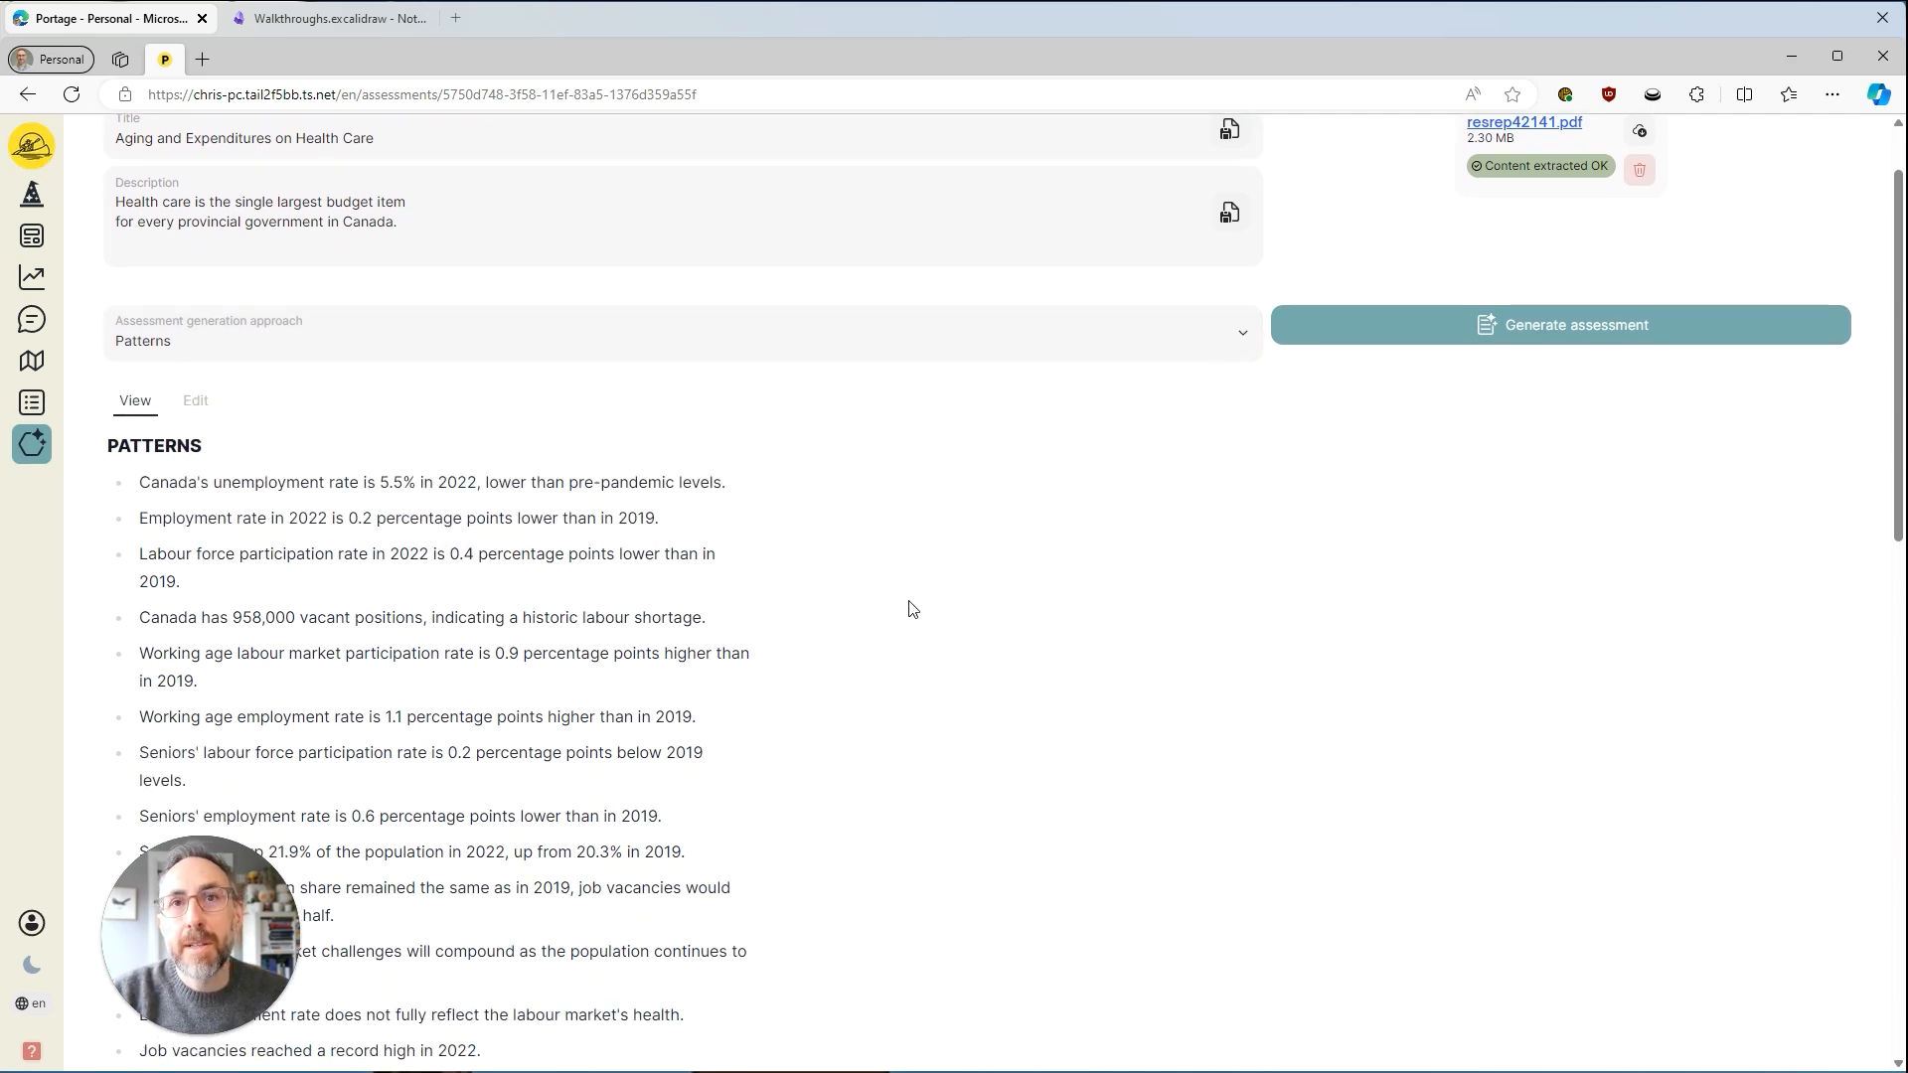
pyautogui.scroll(1, 911, 609)
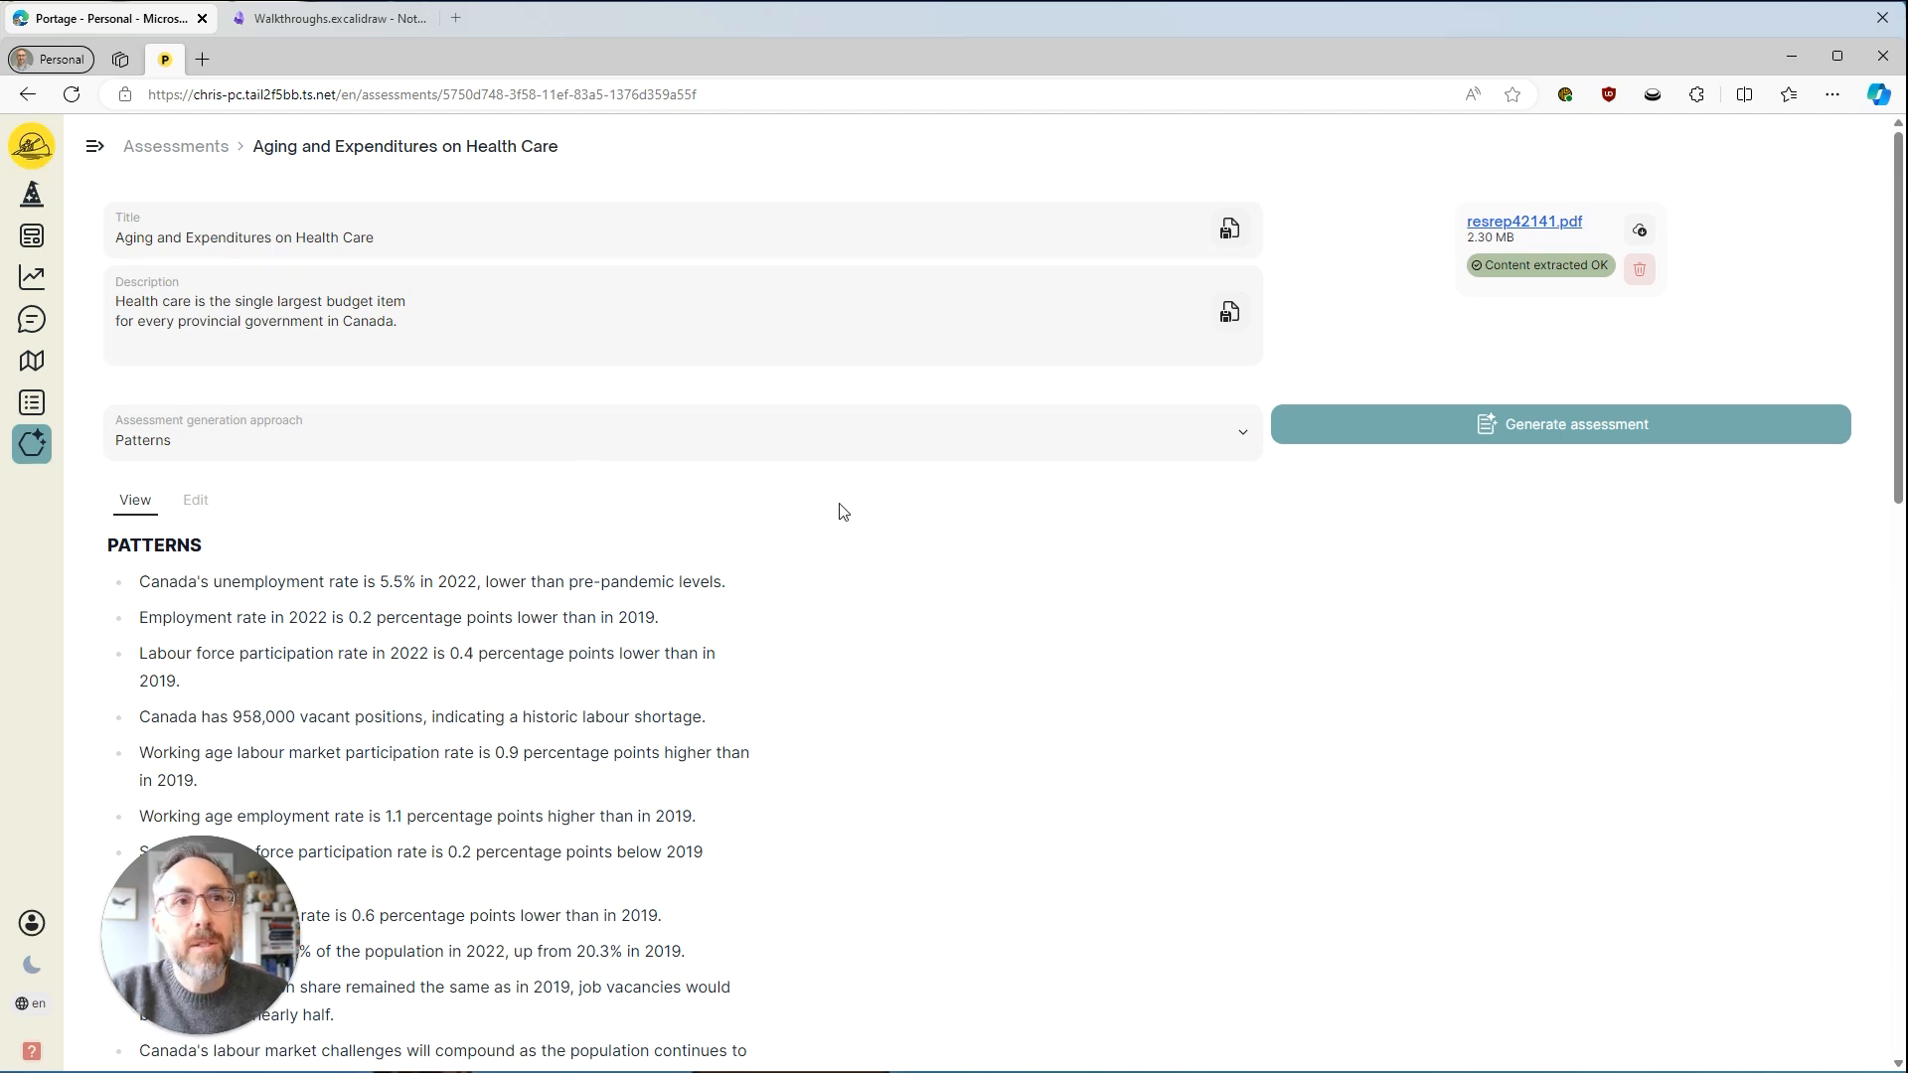
pyautogui.scroll(-3, 841, 512)
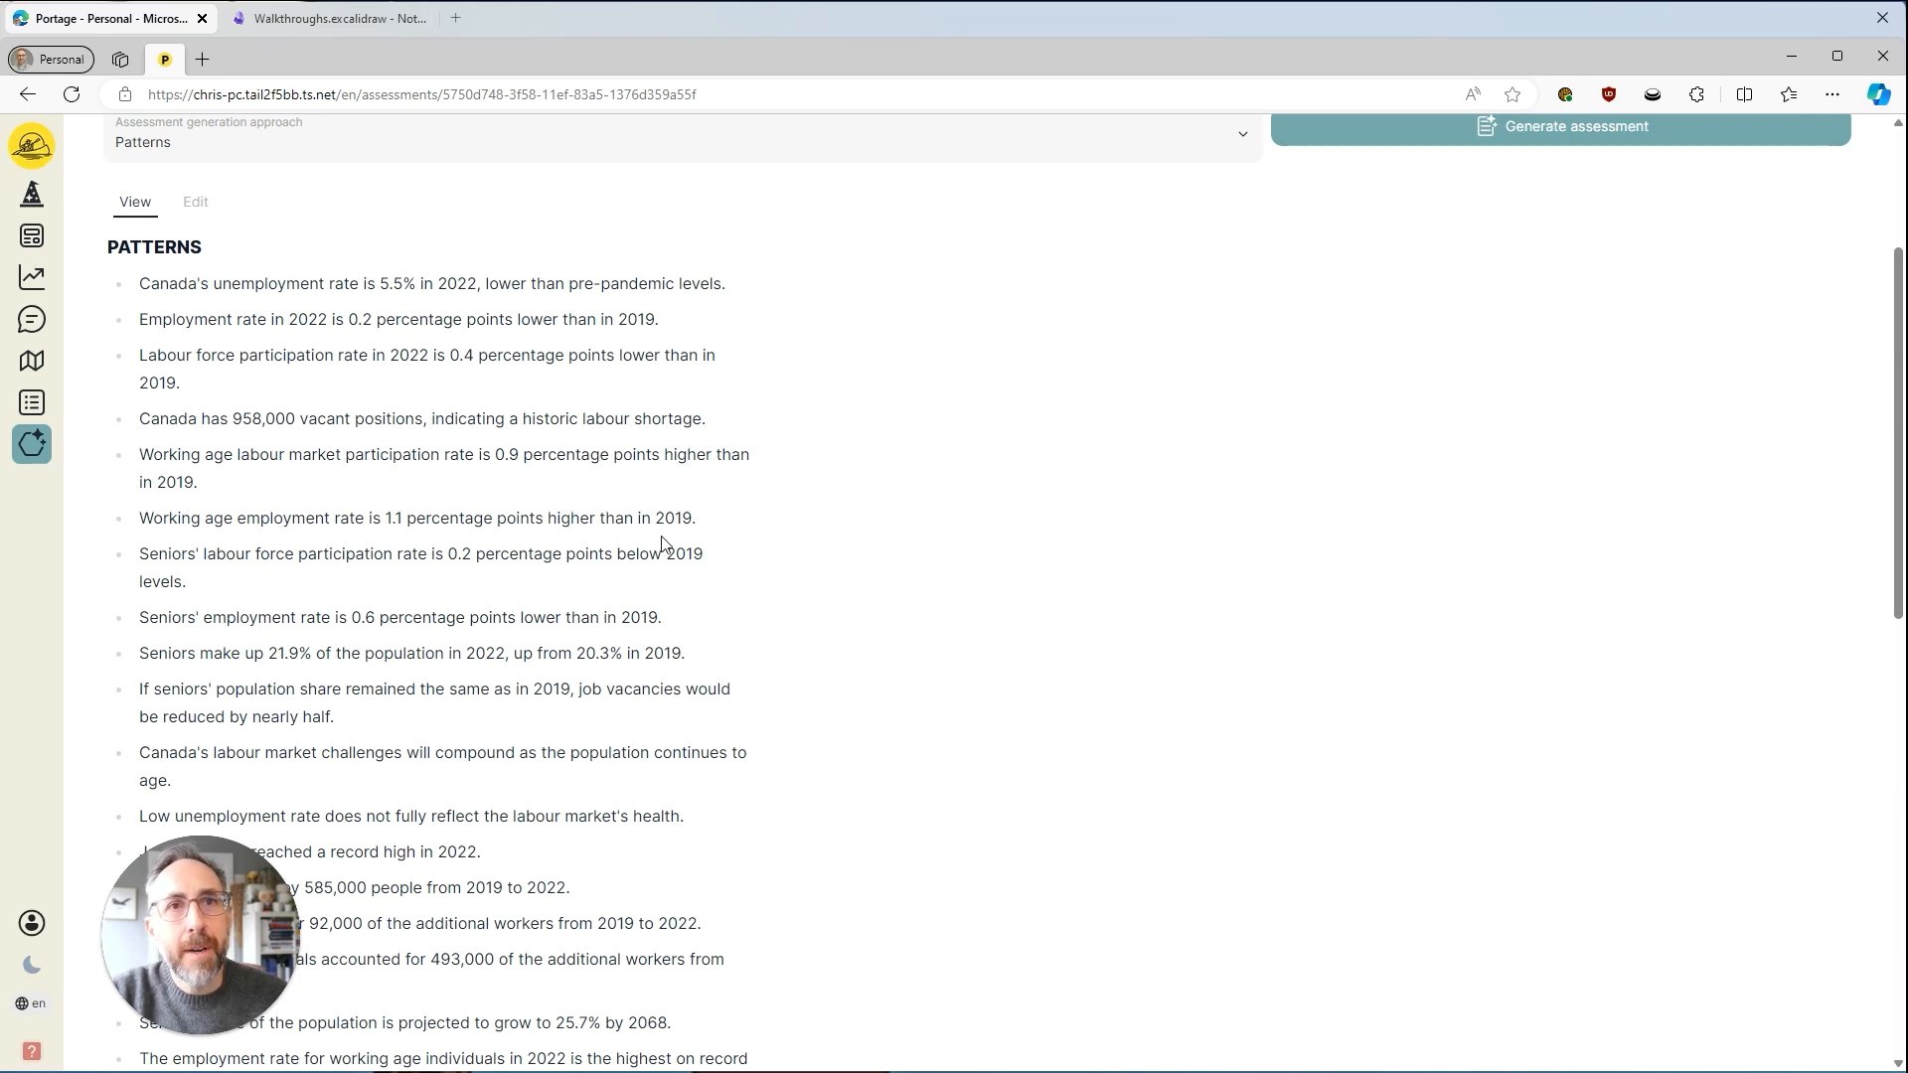
pyautogui.scroll(-8, 766, 498)
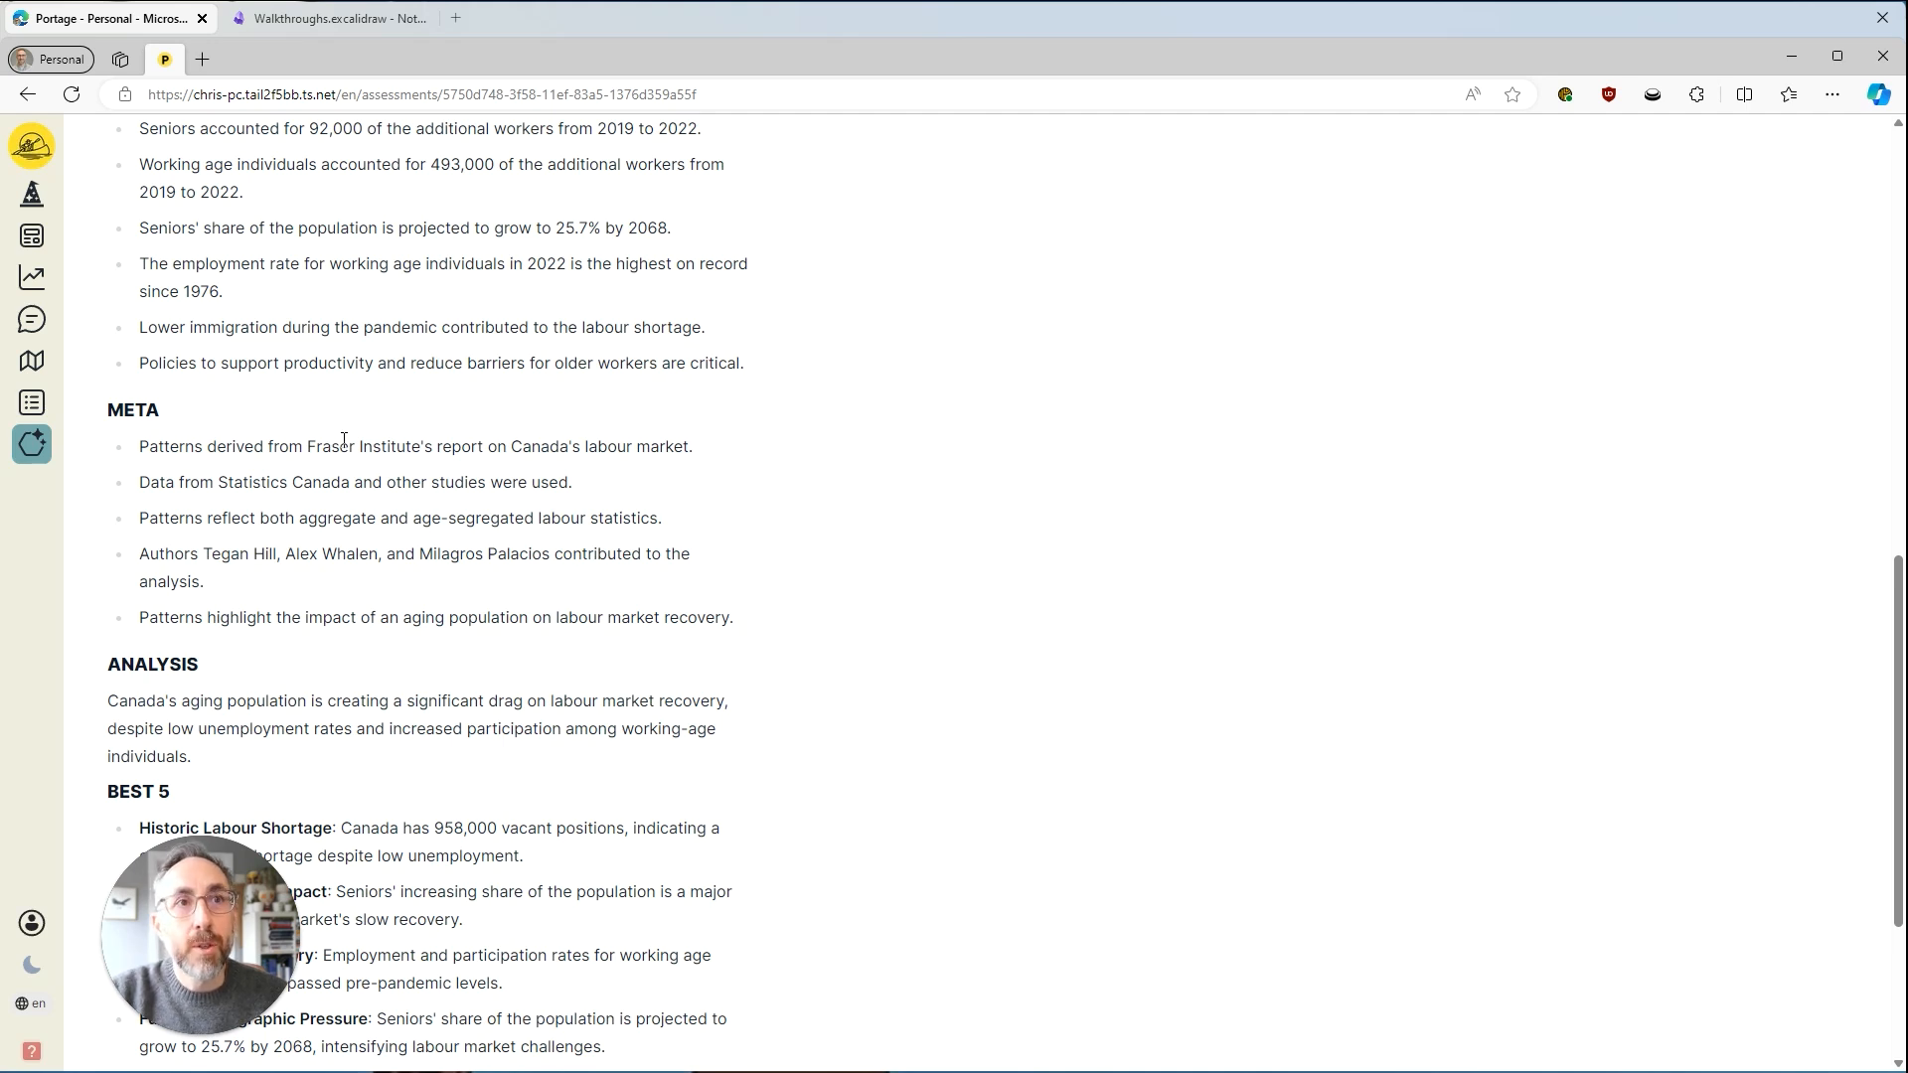
pyautogui.scroll(-3, 344, 439)
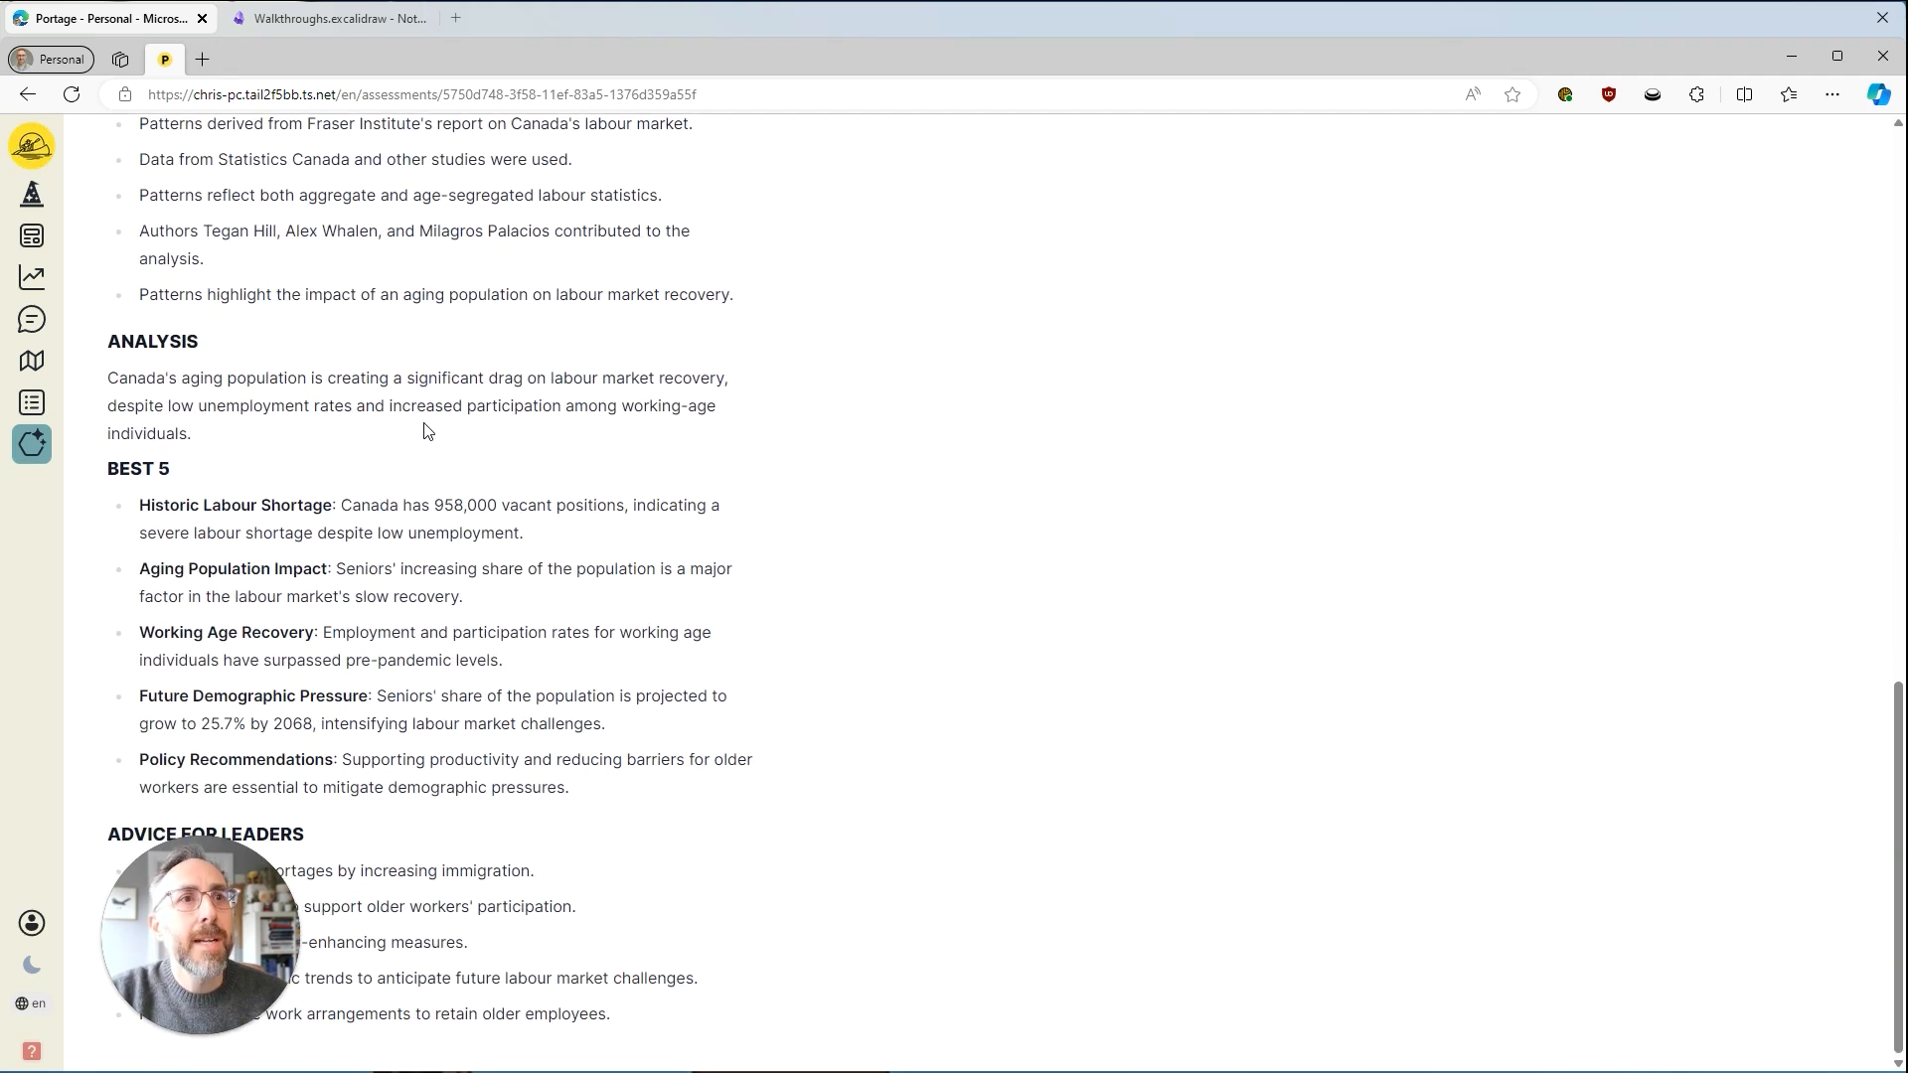
pyautogui.moveTo(298, 934); pyautogui.dragTo(1308, 903)
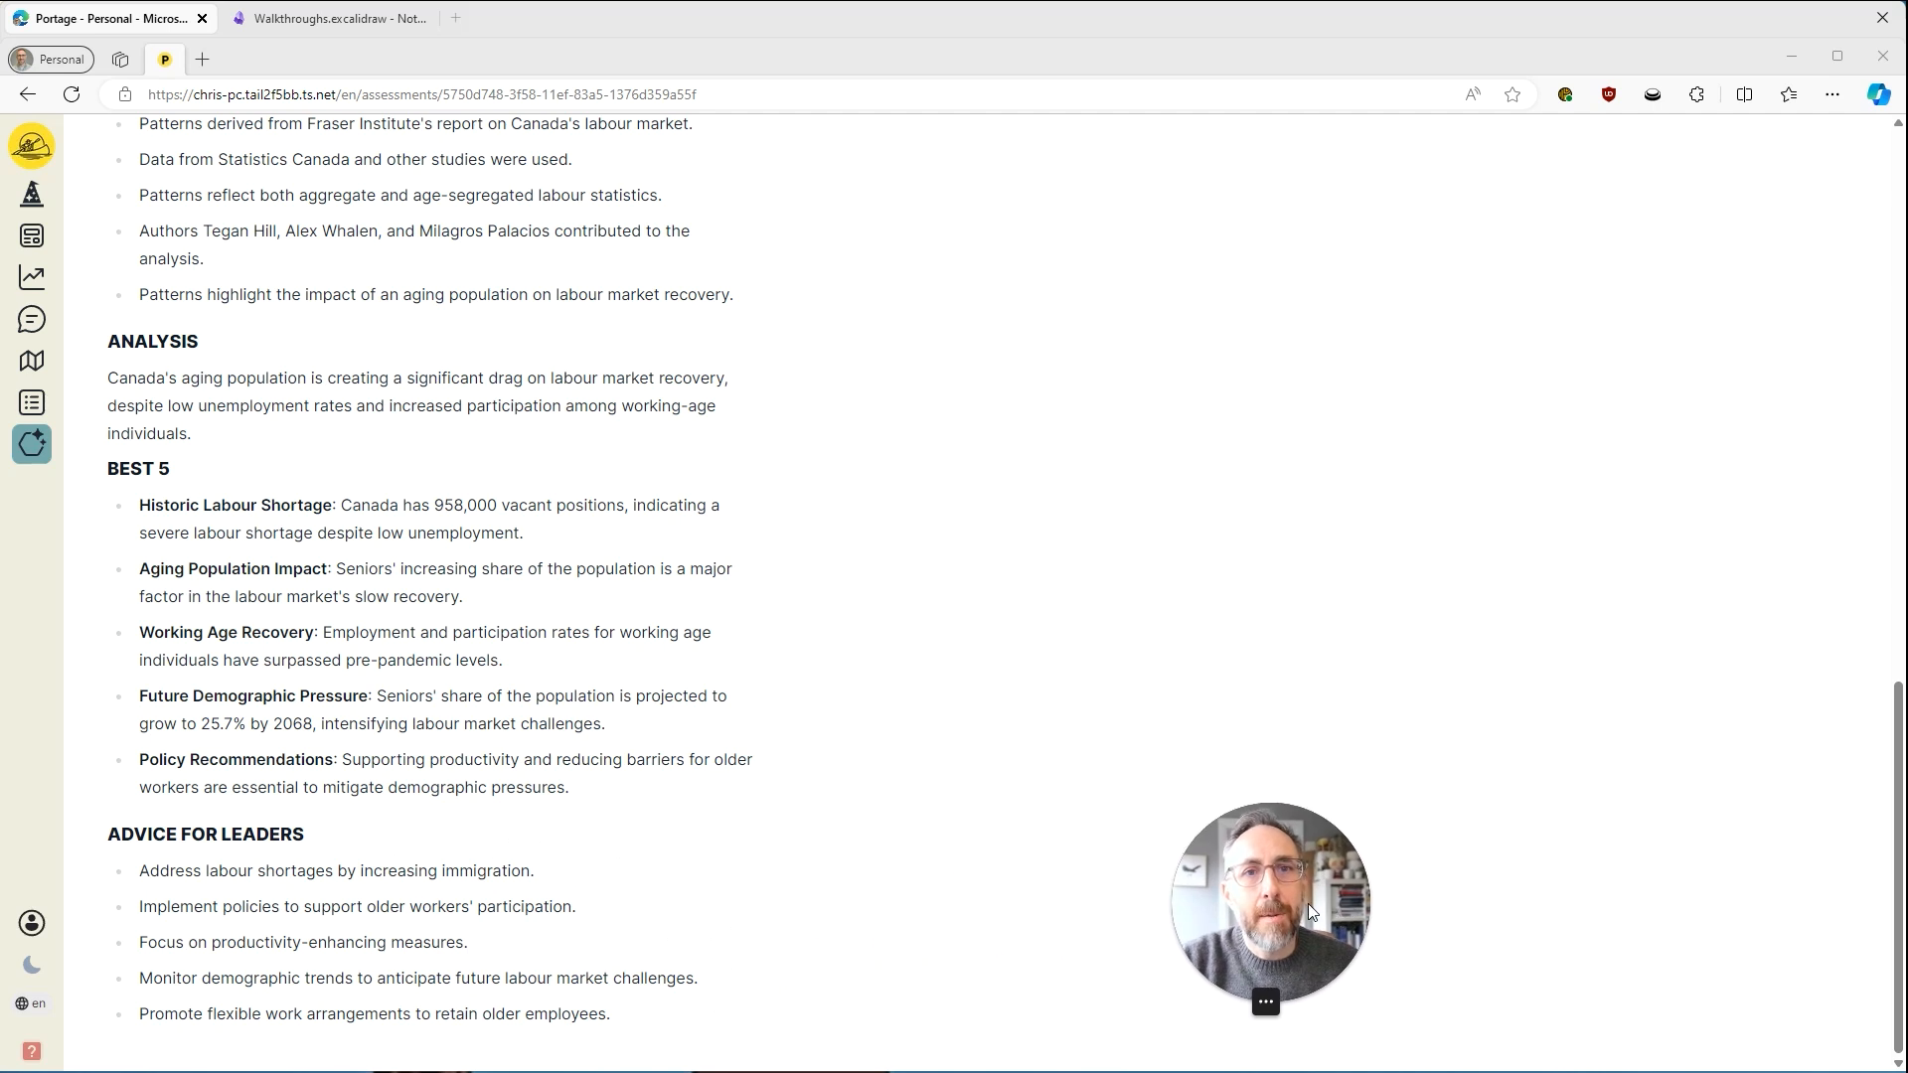
pyautogui.click(954, 702)
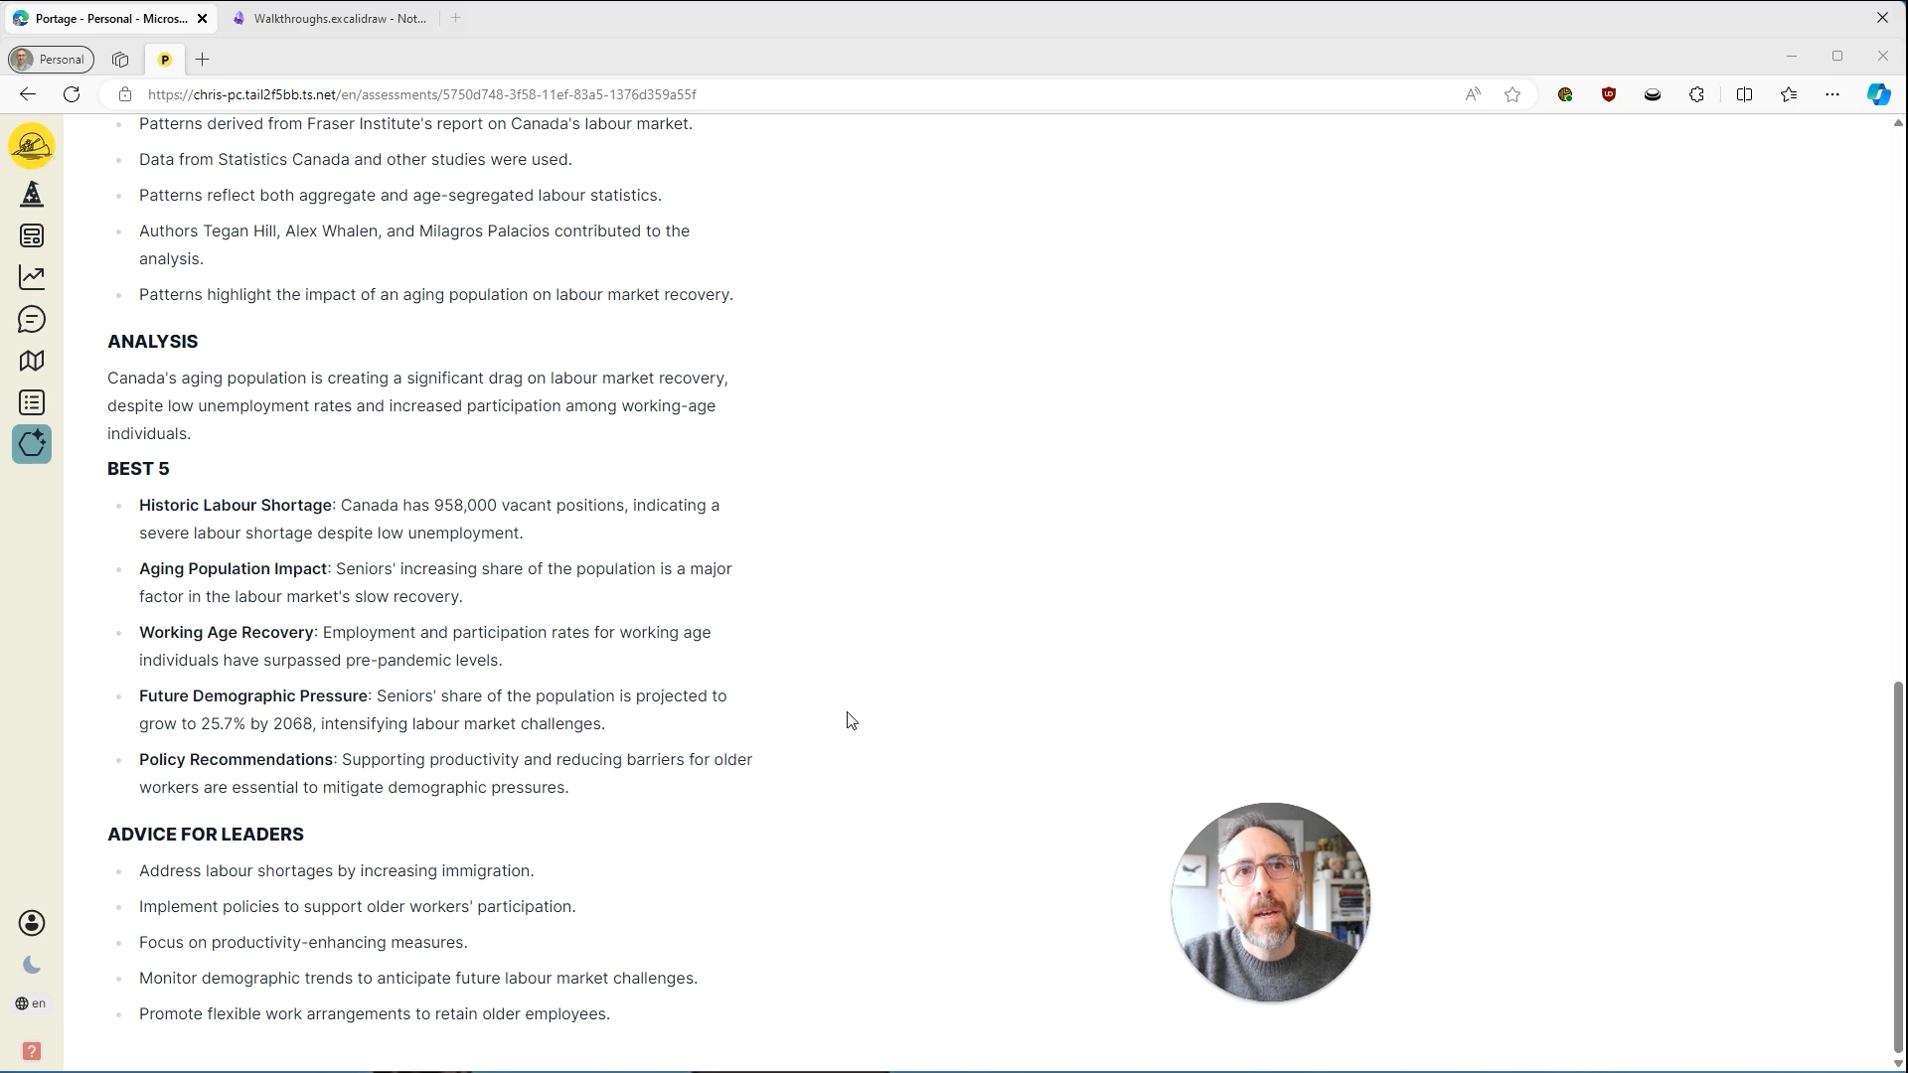
pyautogui.scroll(10, 849, 724)
pyautogui.scroll(3, 849, 725)
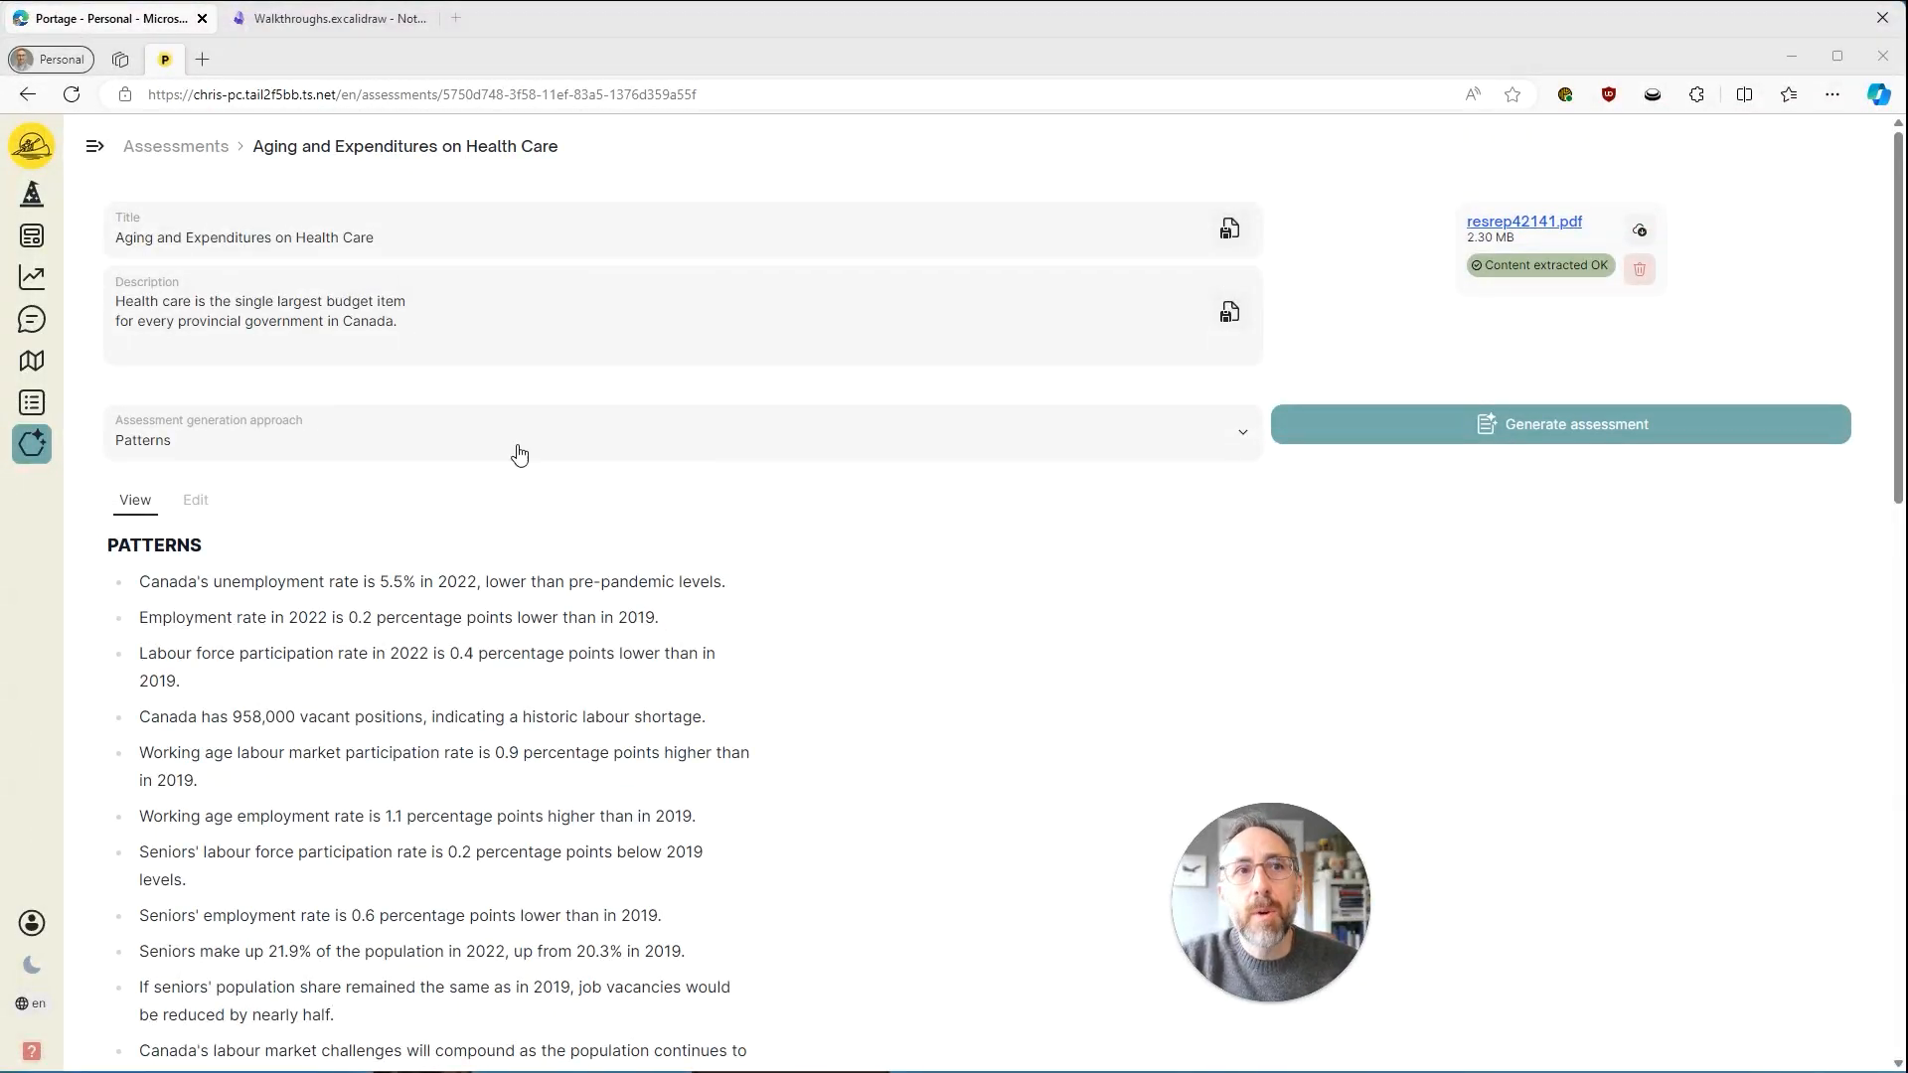
# Generate the health care assessment again using the Predictions approach.
pyautogui.click(477, 438)
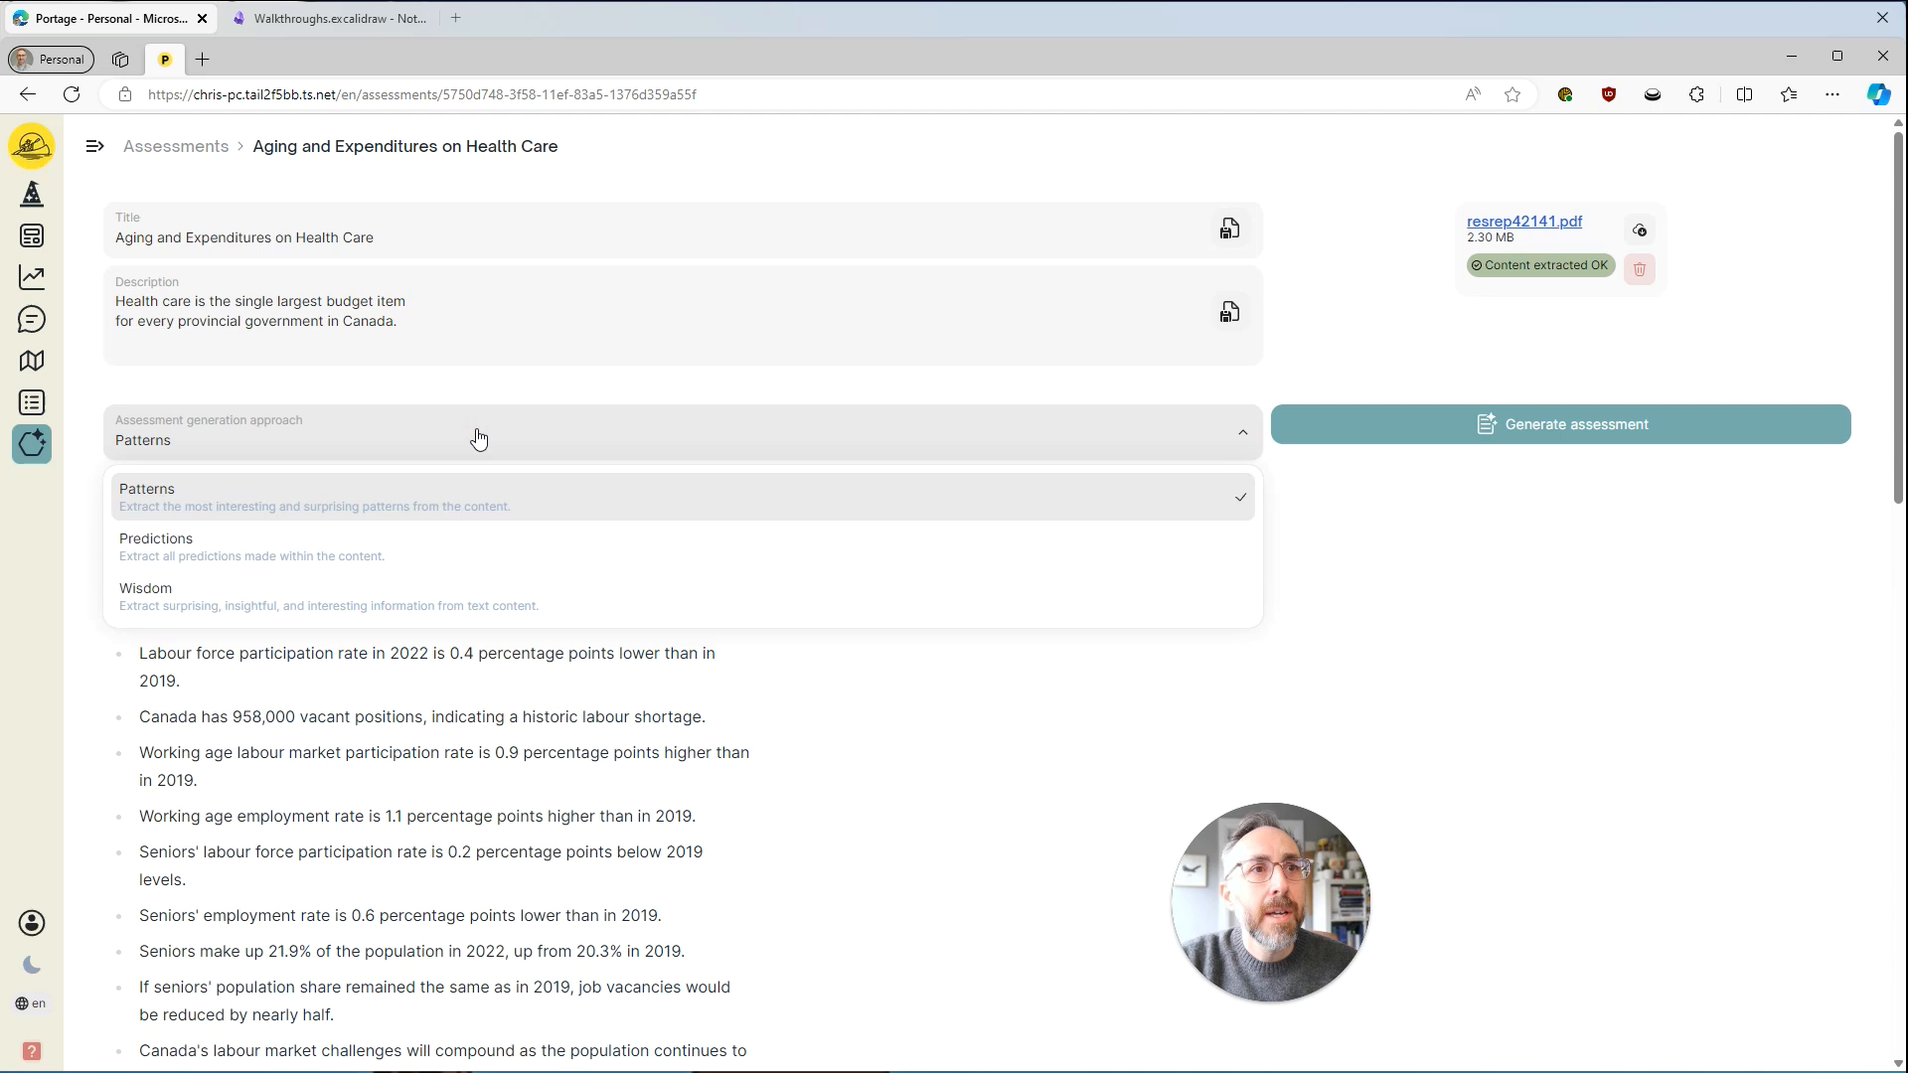
pyautogui.click(298, 556)
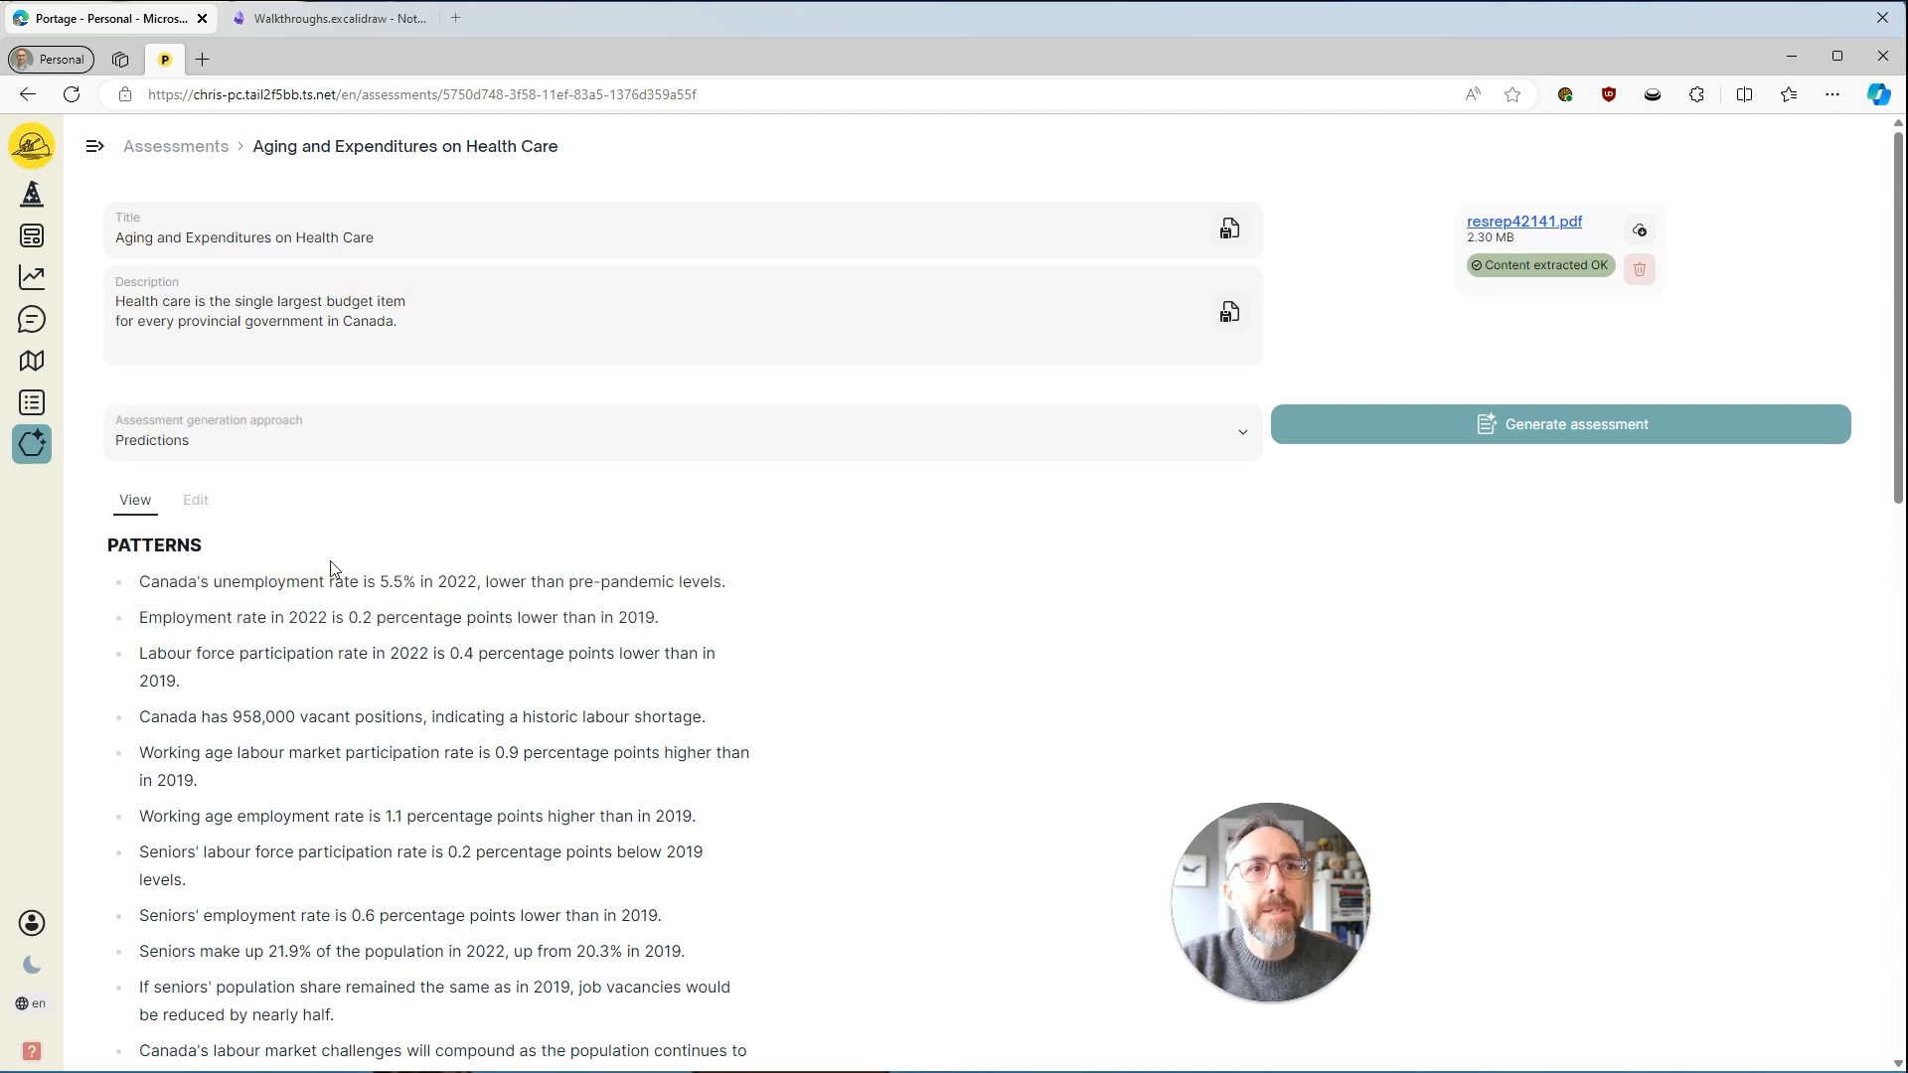
pyautogui.click(1505, 427)
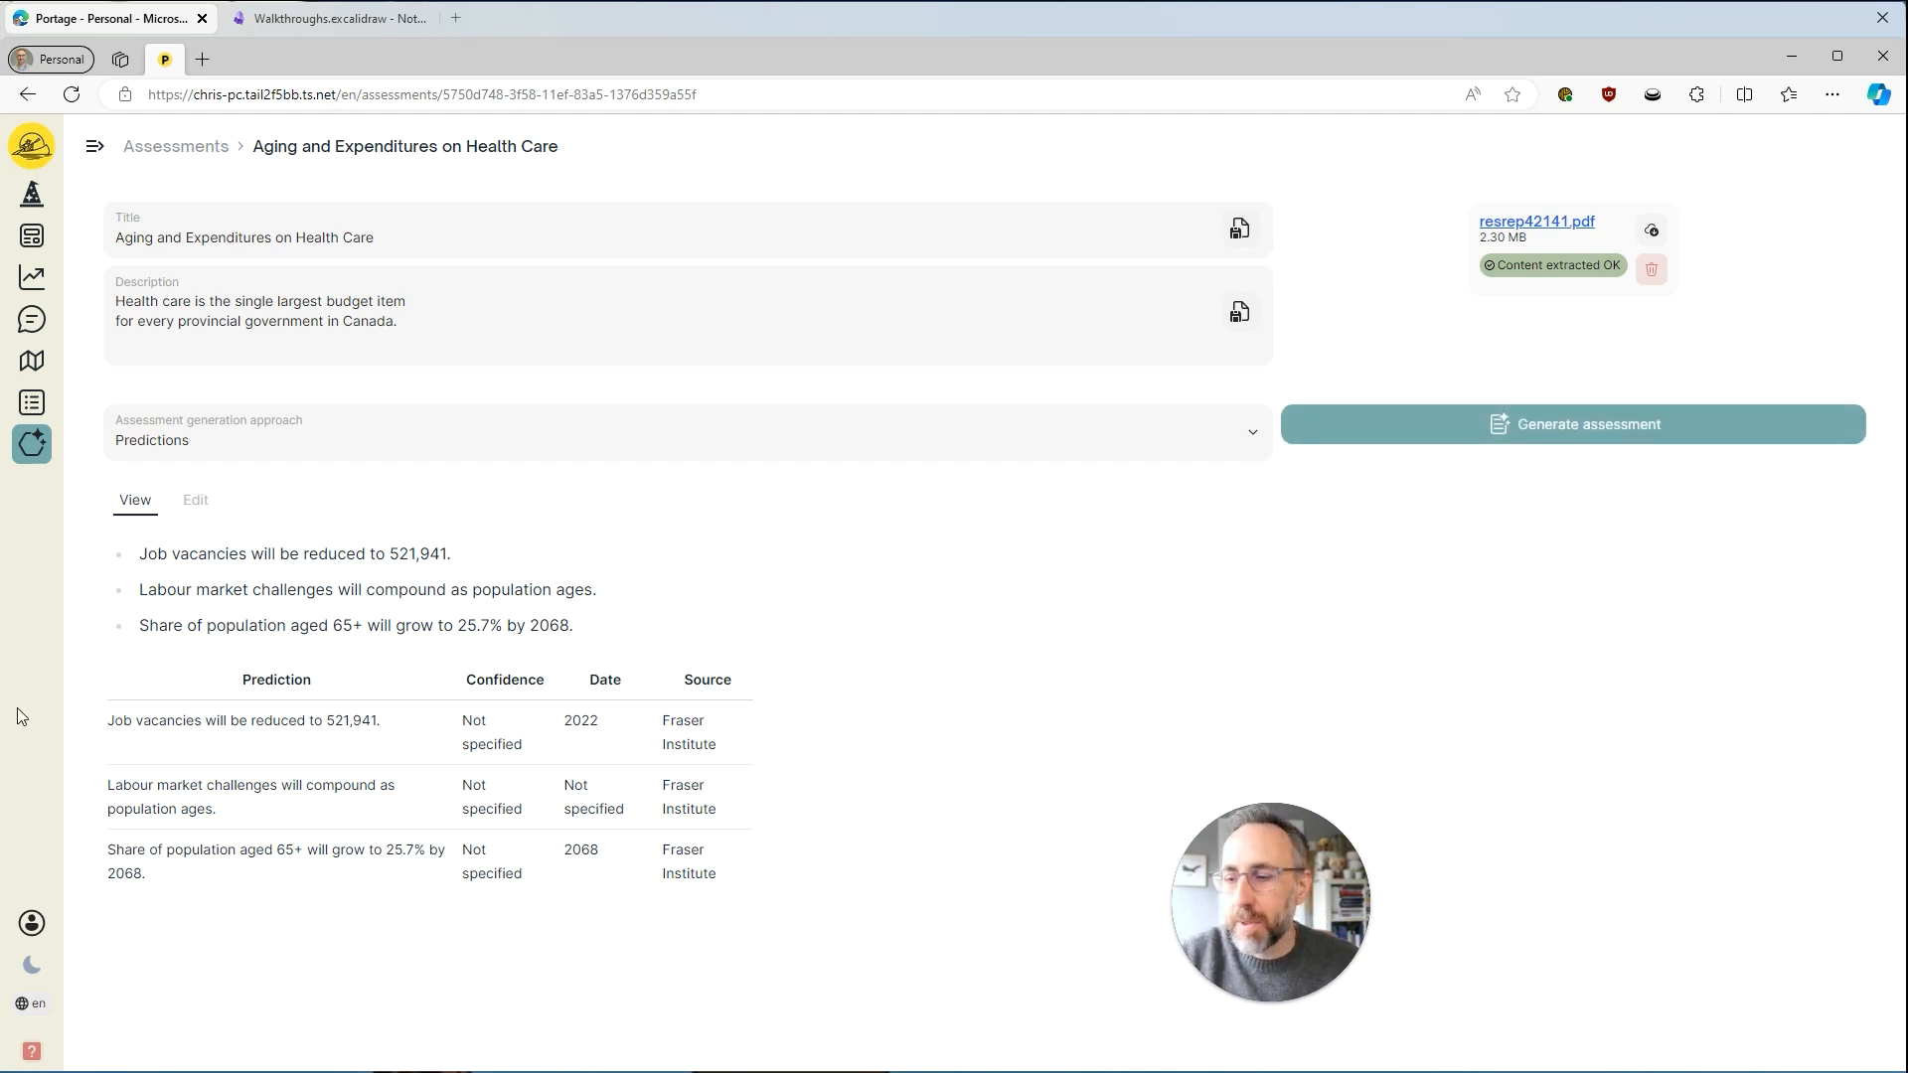
# Generate the health care assessment with the Wisdom approach and read through its output down to the recommendations.
pyautogui.click(464, 430)
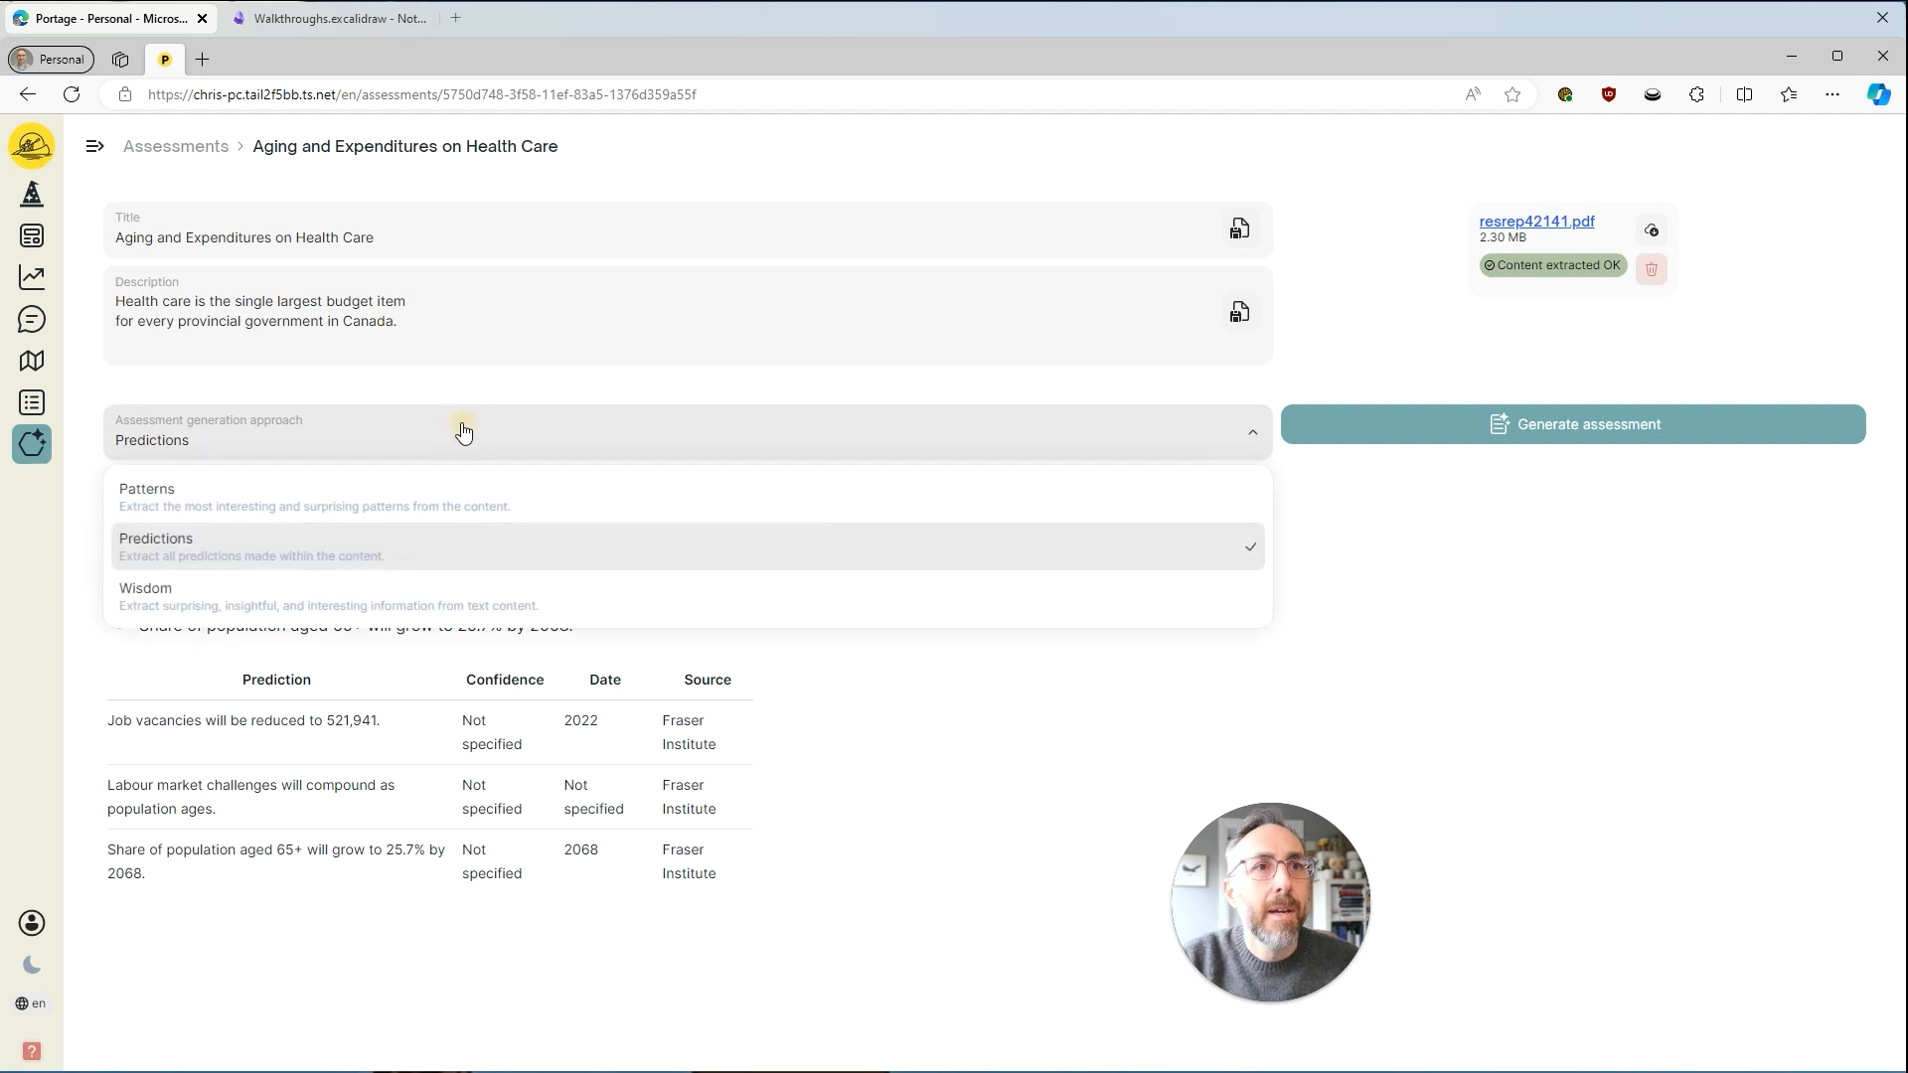
pyautogui.click(379, 596)
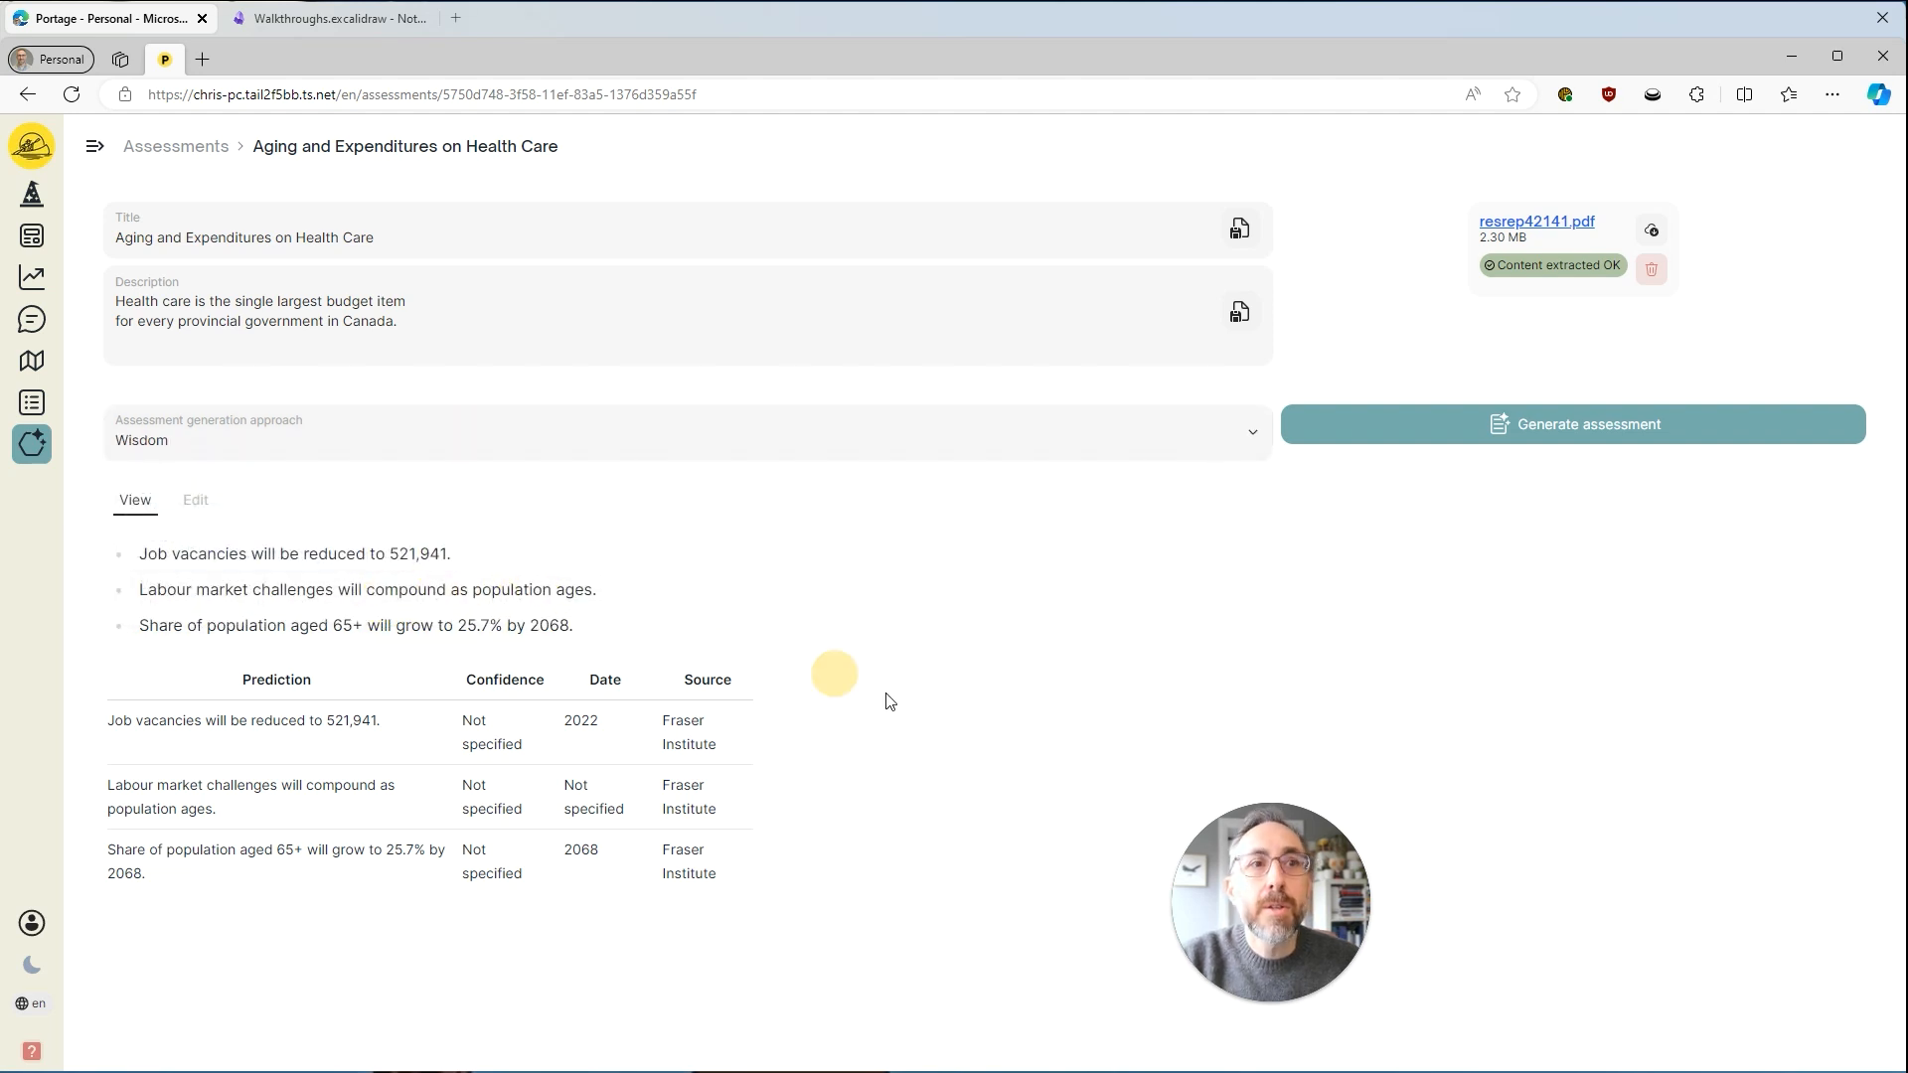
pyautogui.click(1500, 438)
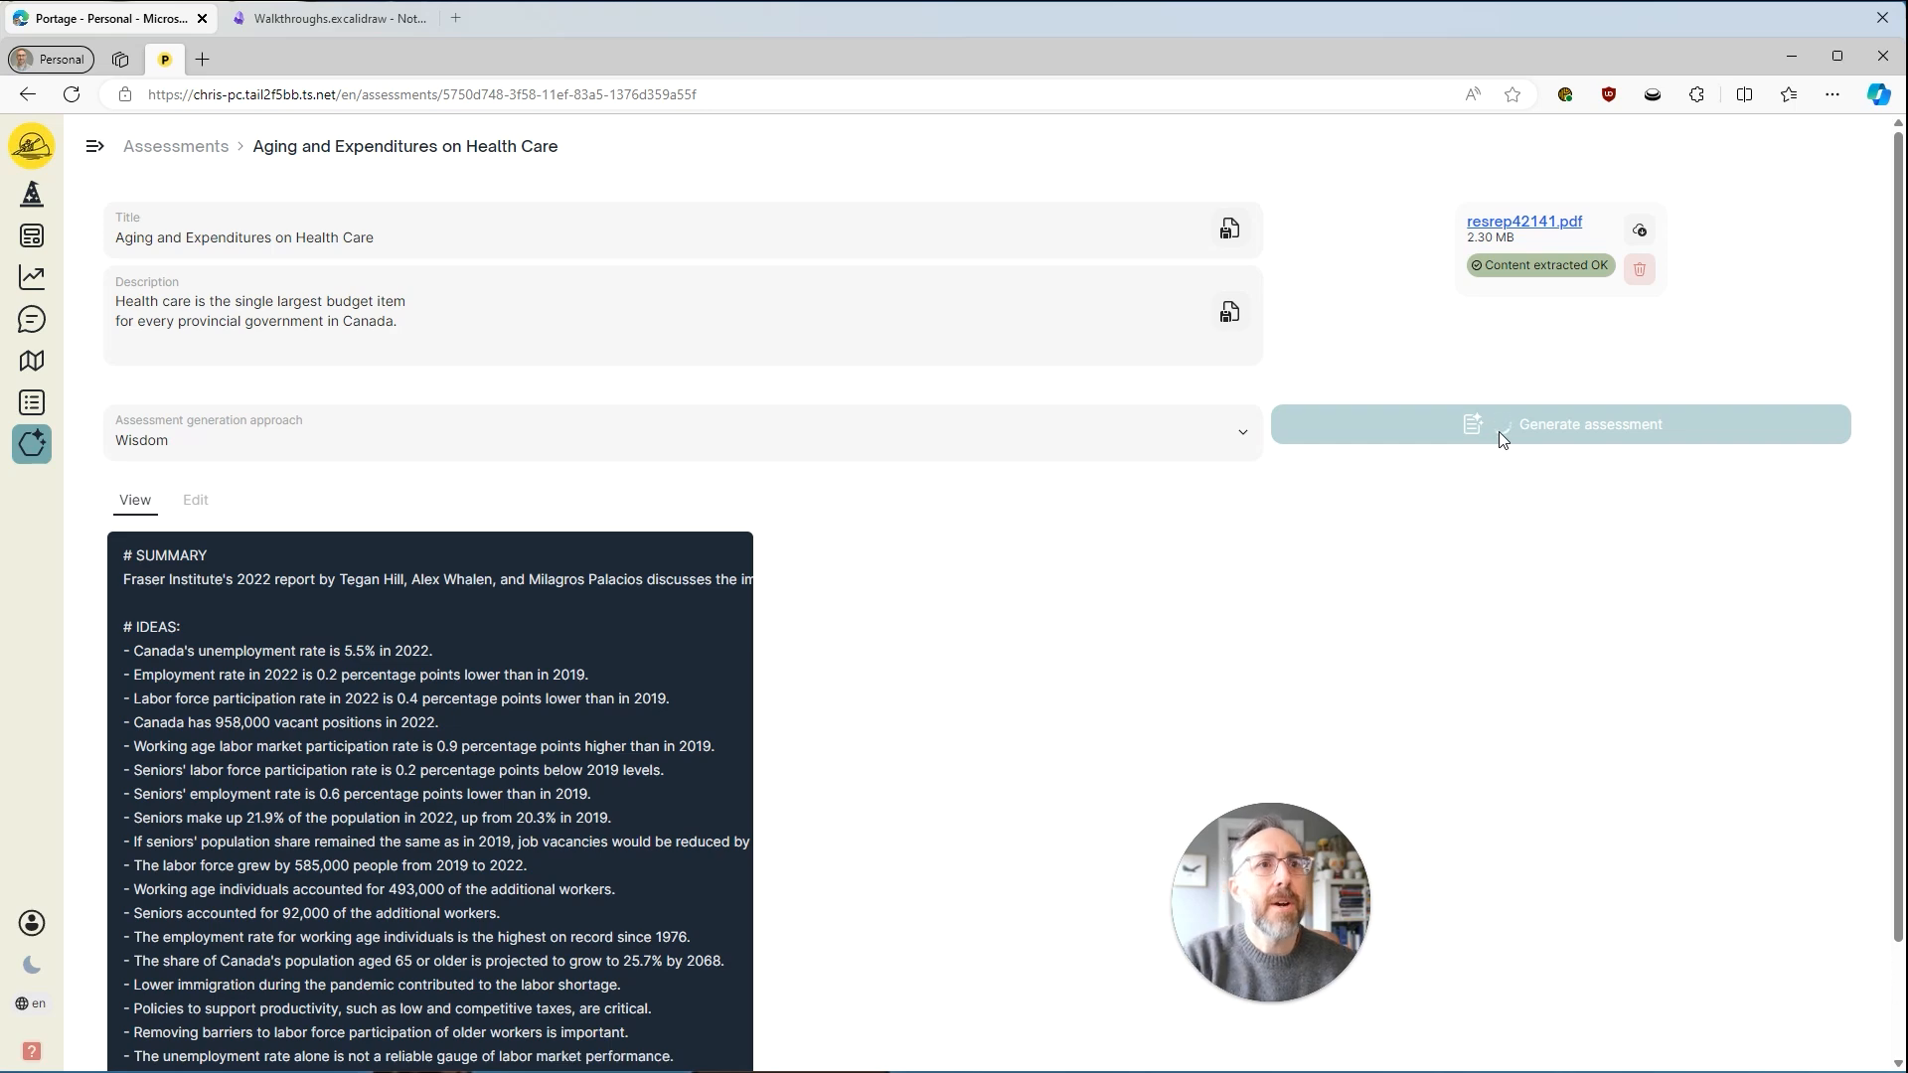
pyautogui.scroll(-3, 934, 549)
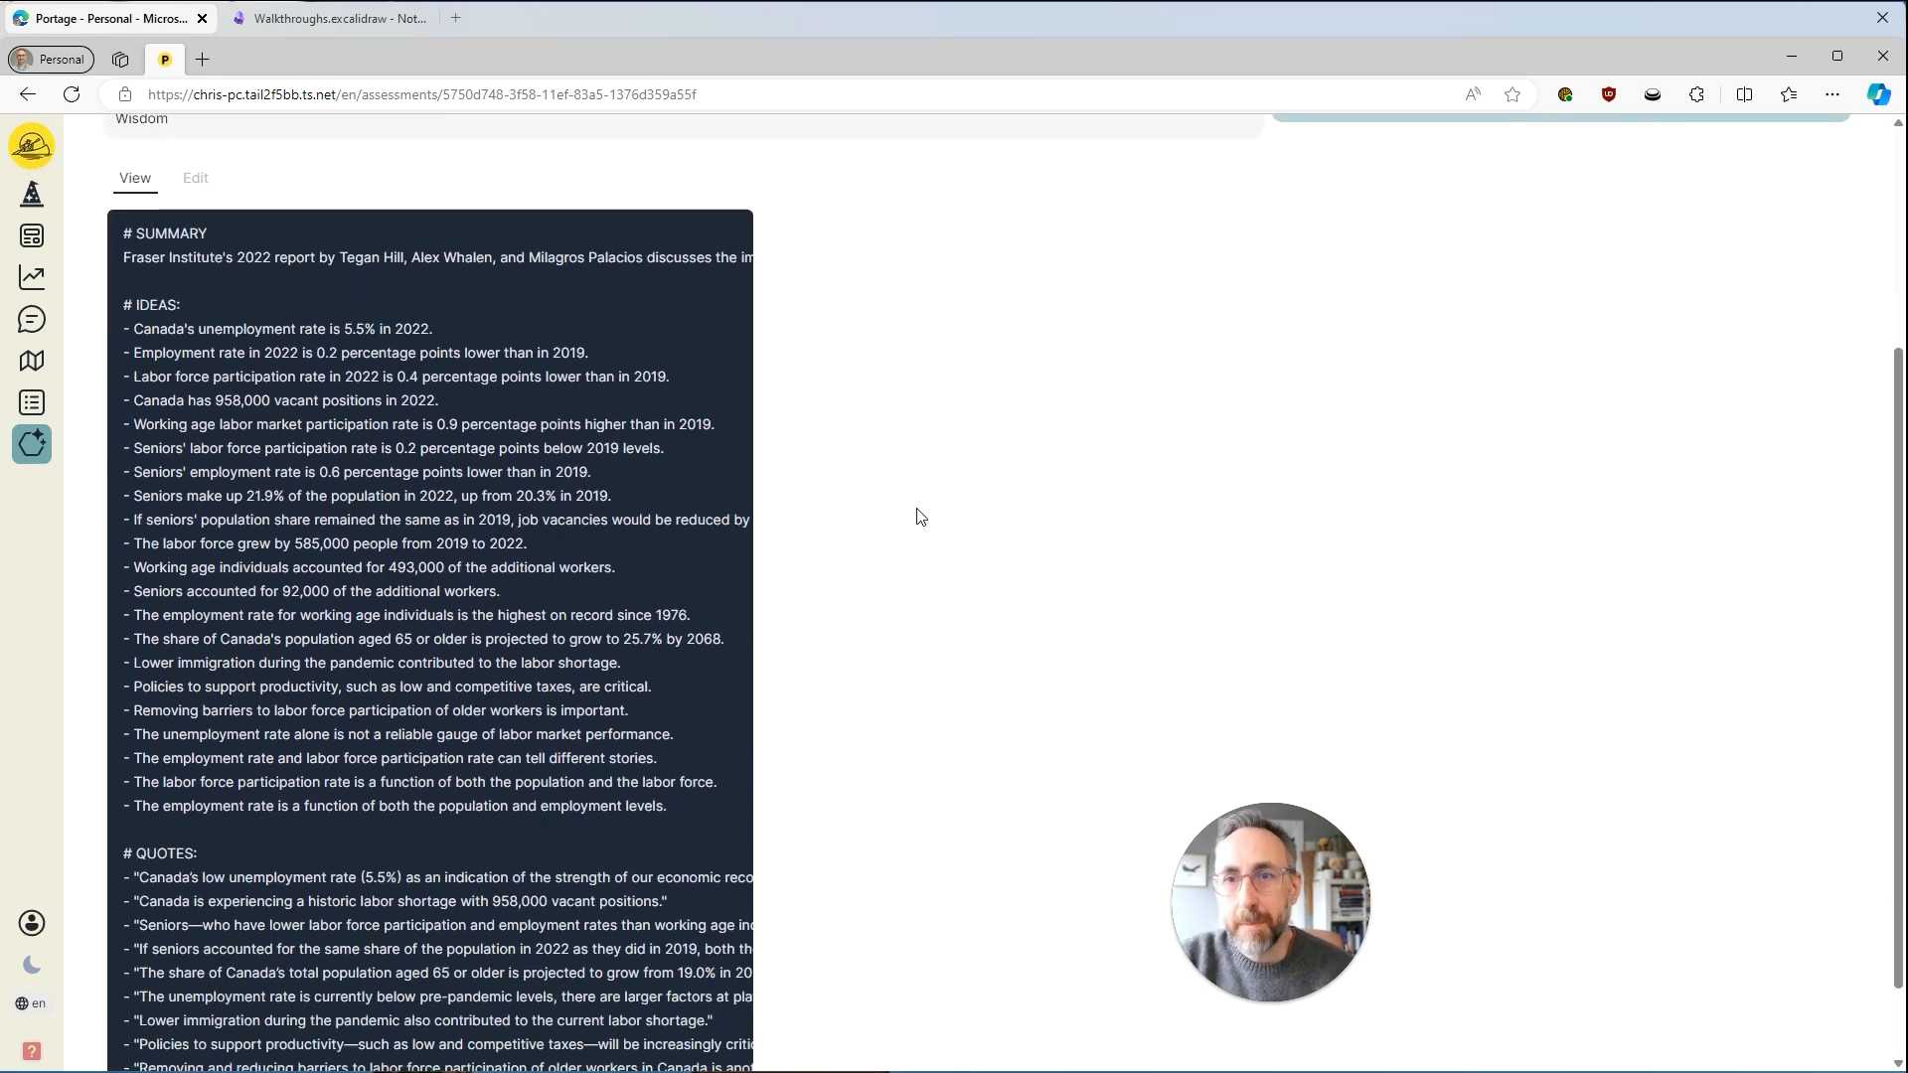
pyautogui.scroll(-3, 920, 516)
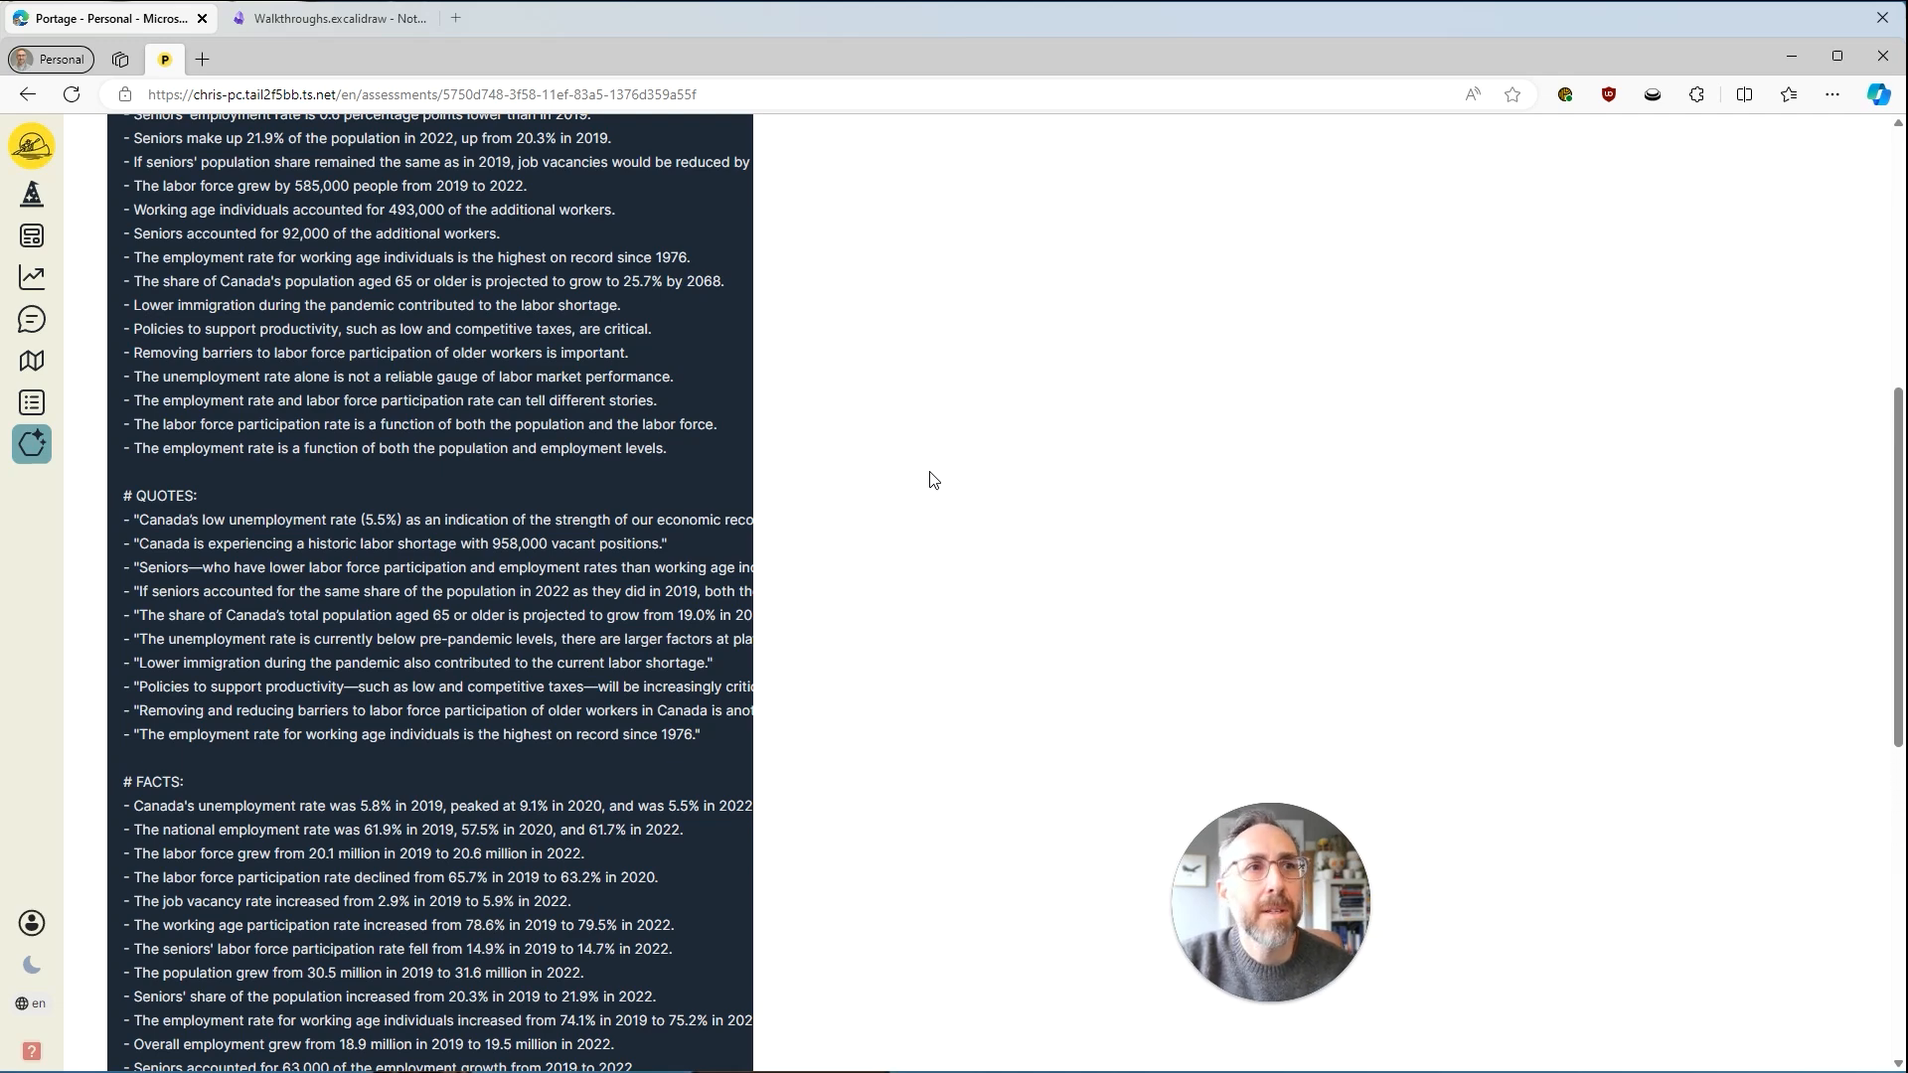
pyautogui.scroll(-10, 933, 480)
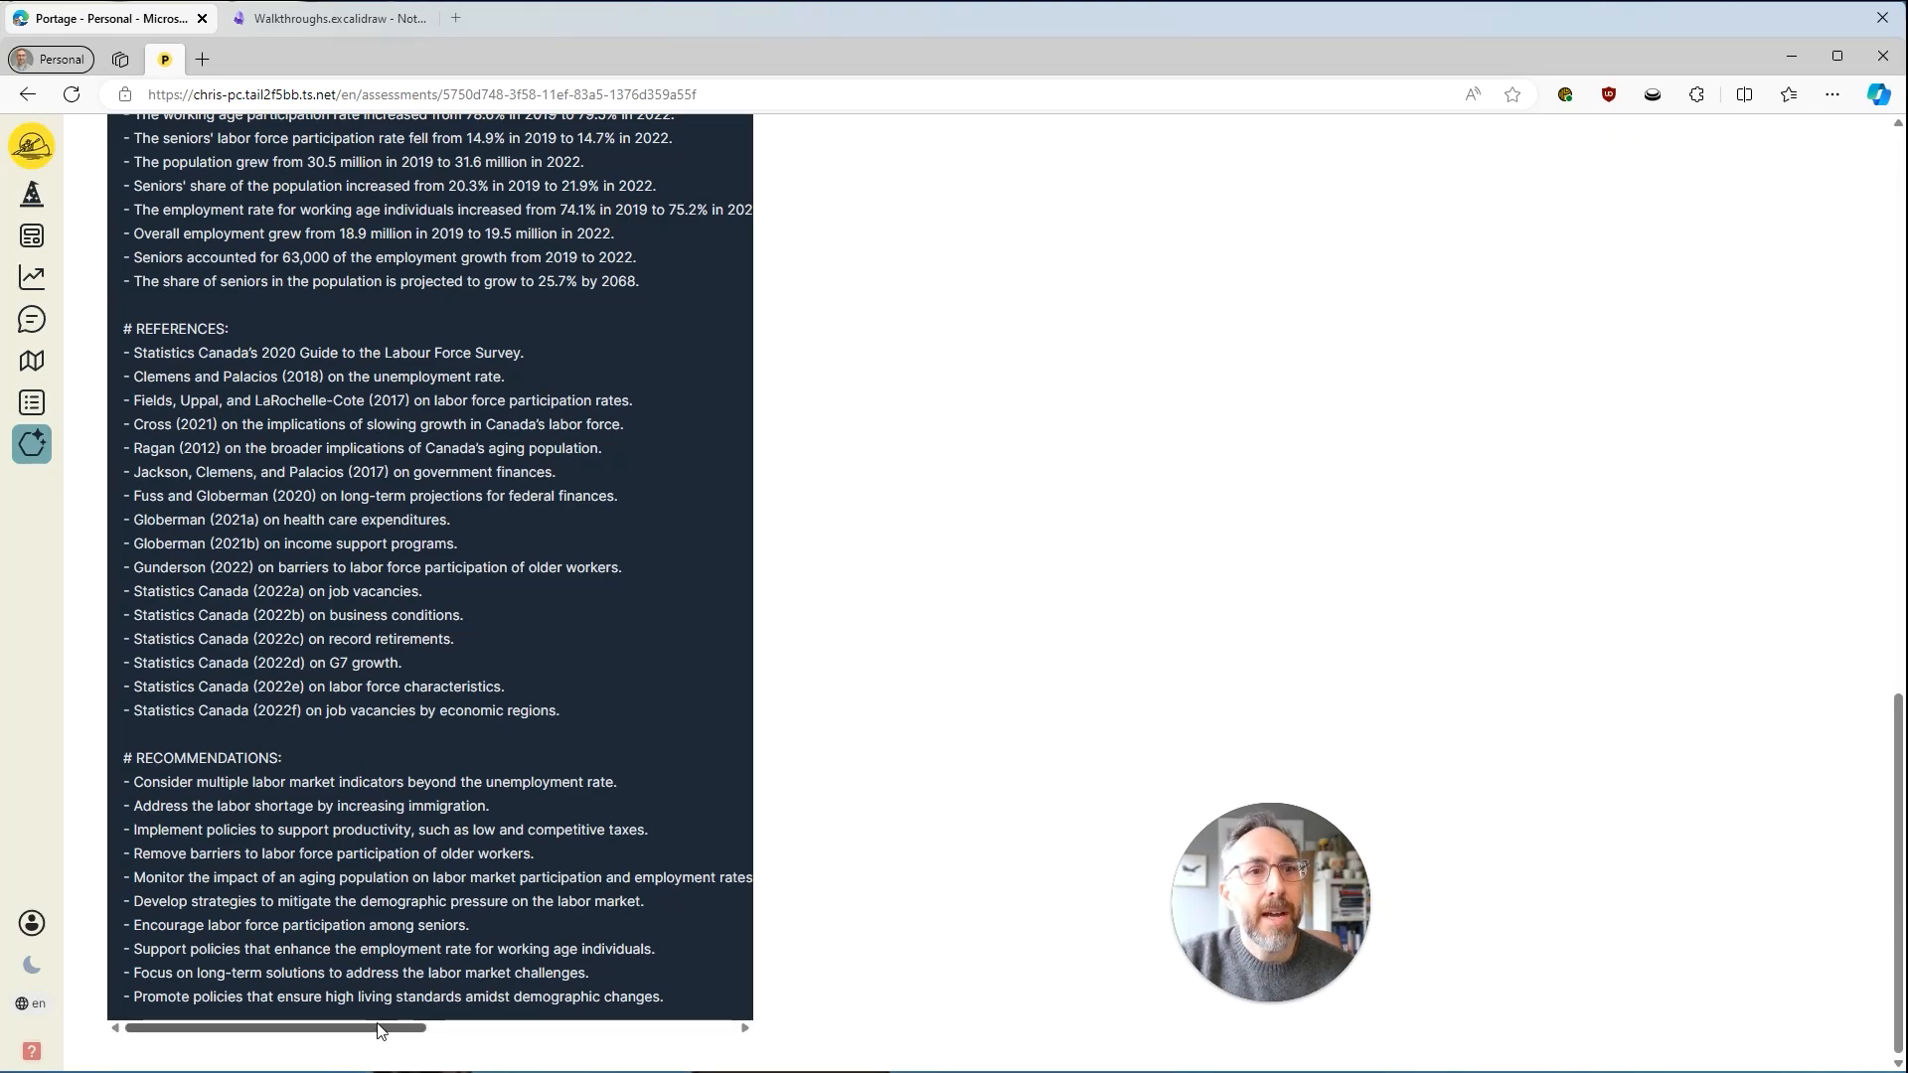
# Set the assessment generation approach back to Patterns and regenerate the health care assessment.
pyautogui.scroll(10, 840, 899)
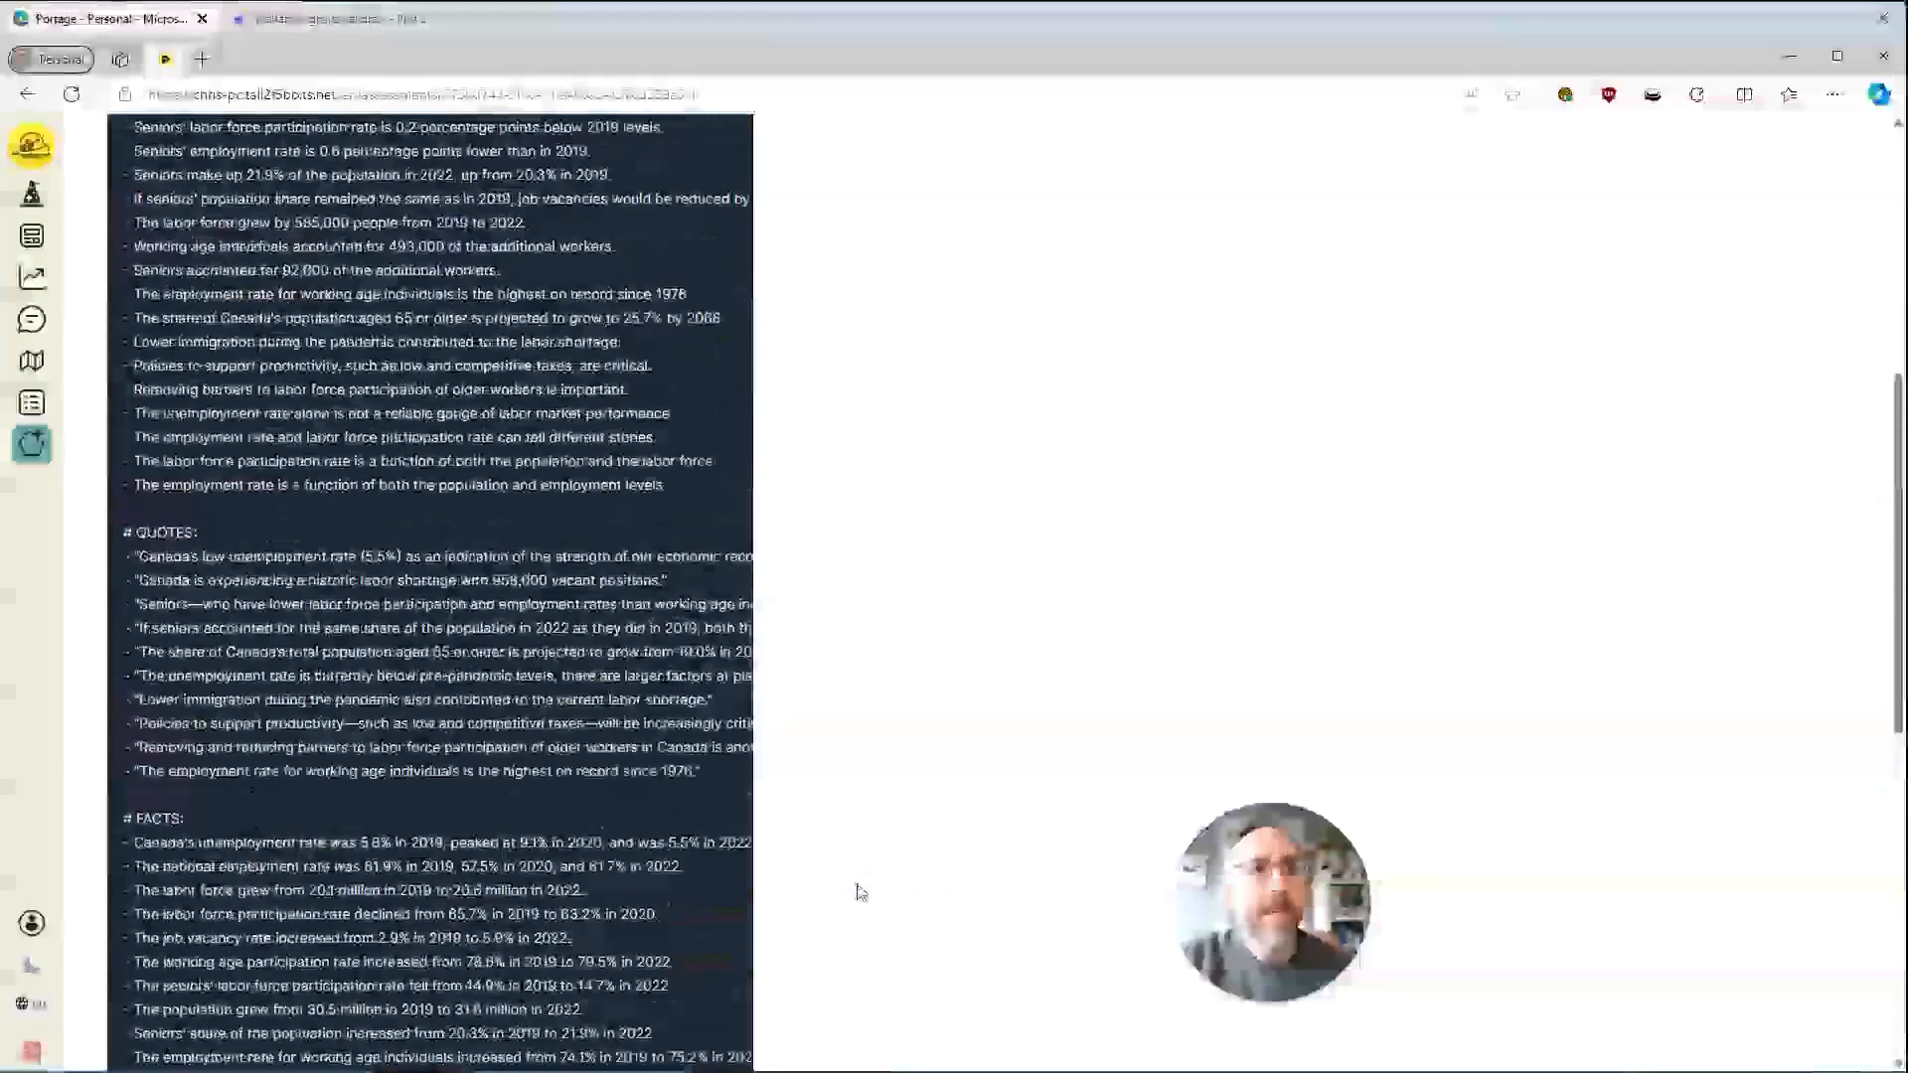
pyautogui.click(920, 448)
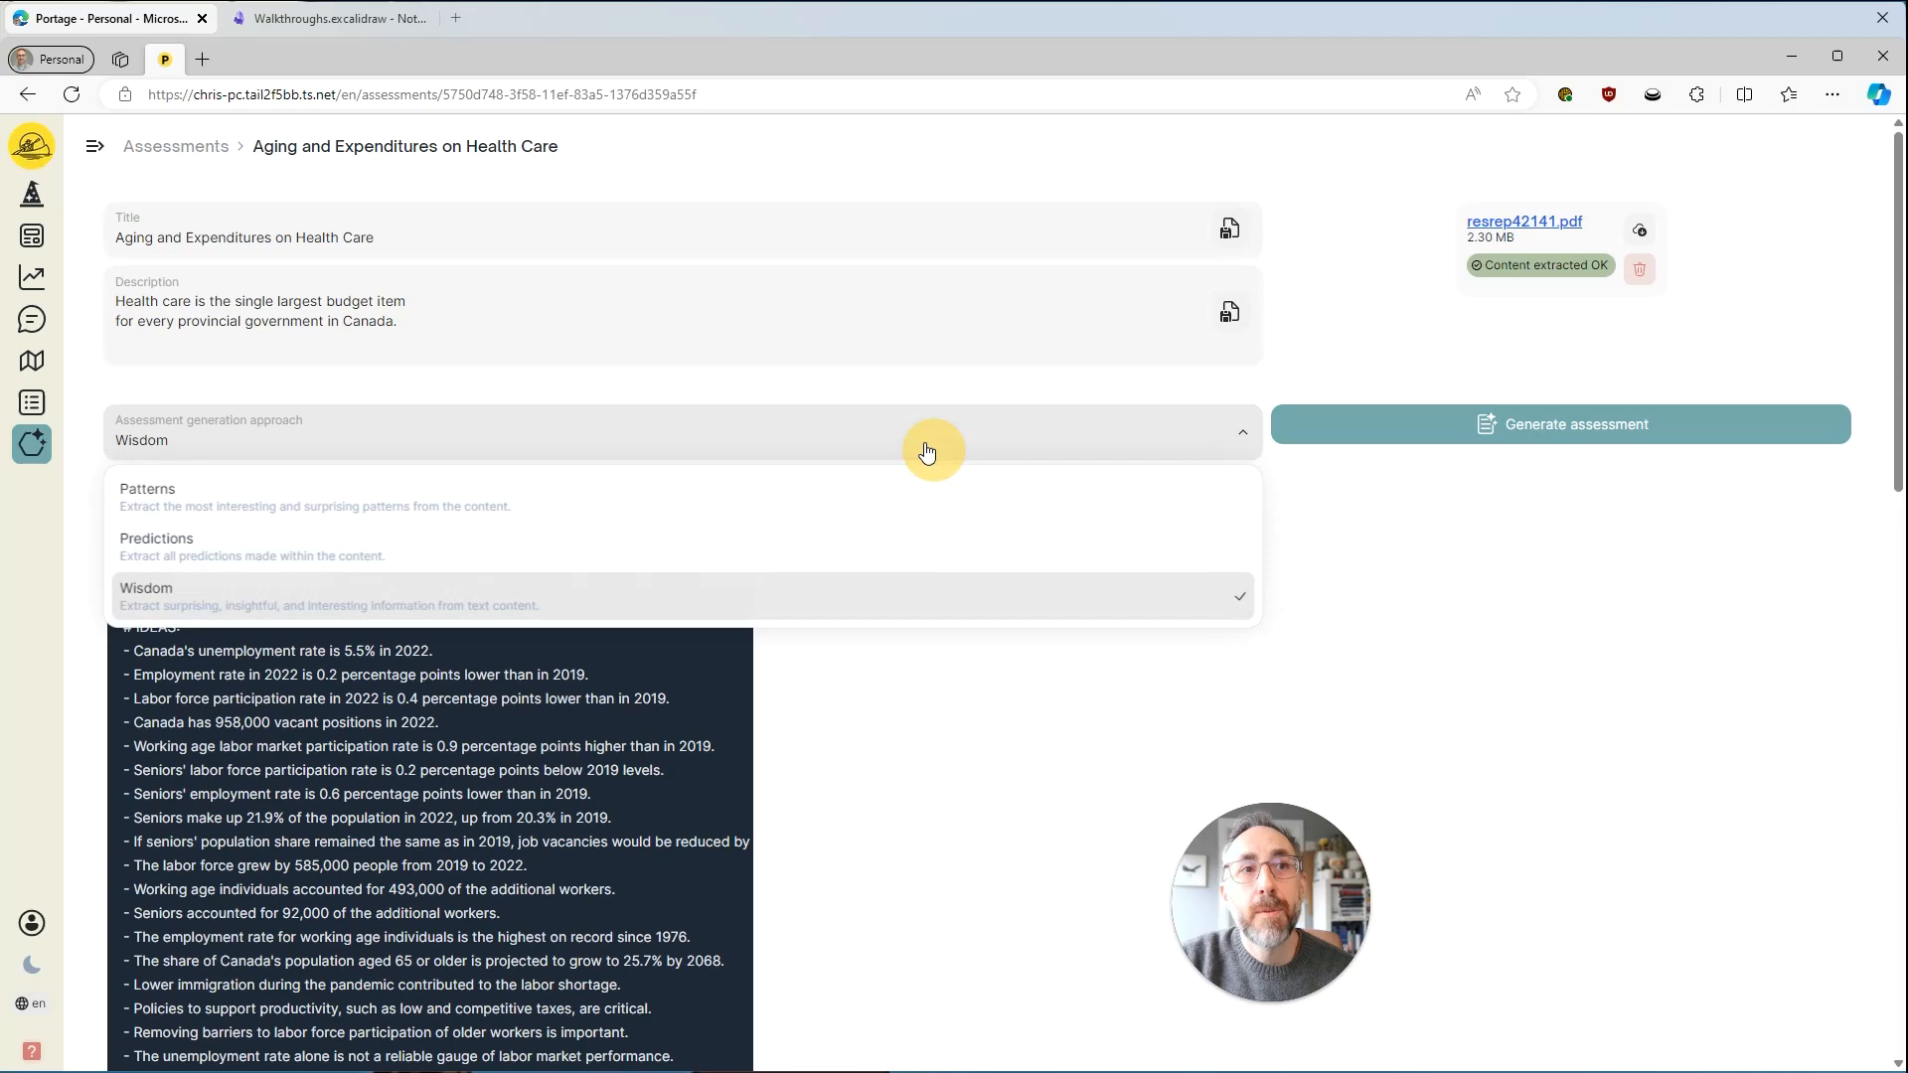
pyautogui.click(243, 496)
pyautogui.click(1481, 427)
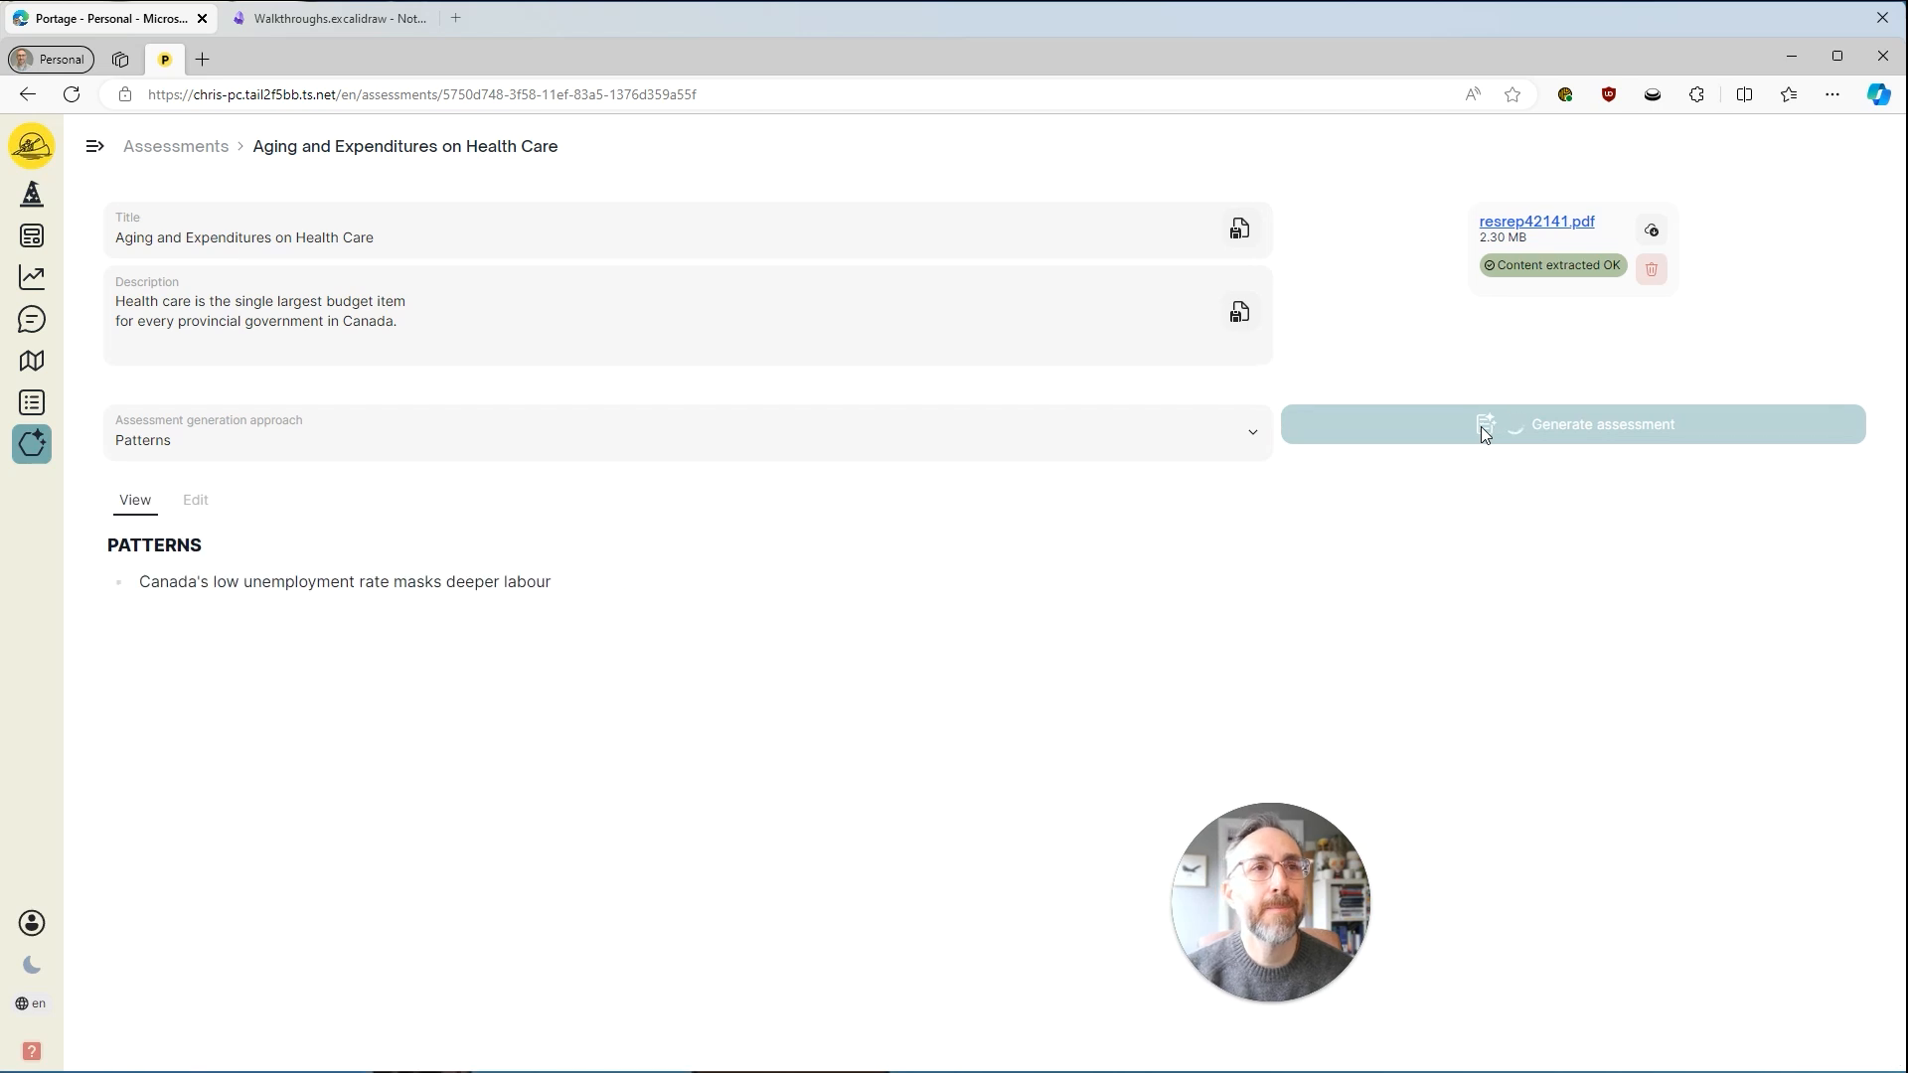
# Return to the list of all assessments and add a new assessment.
pyautogui.click(201, 149)
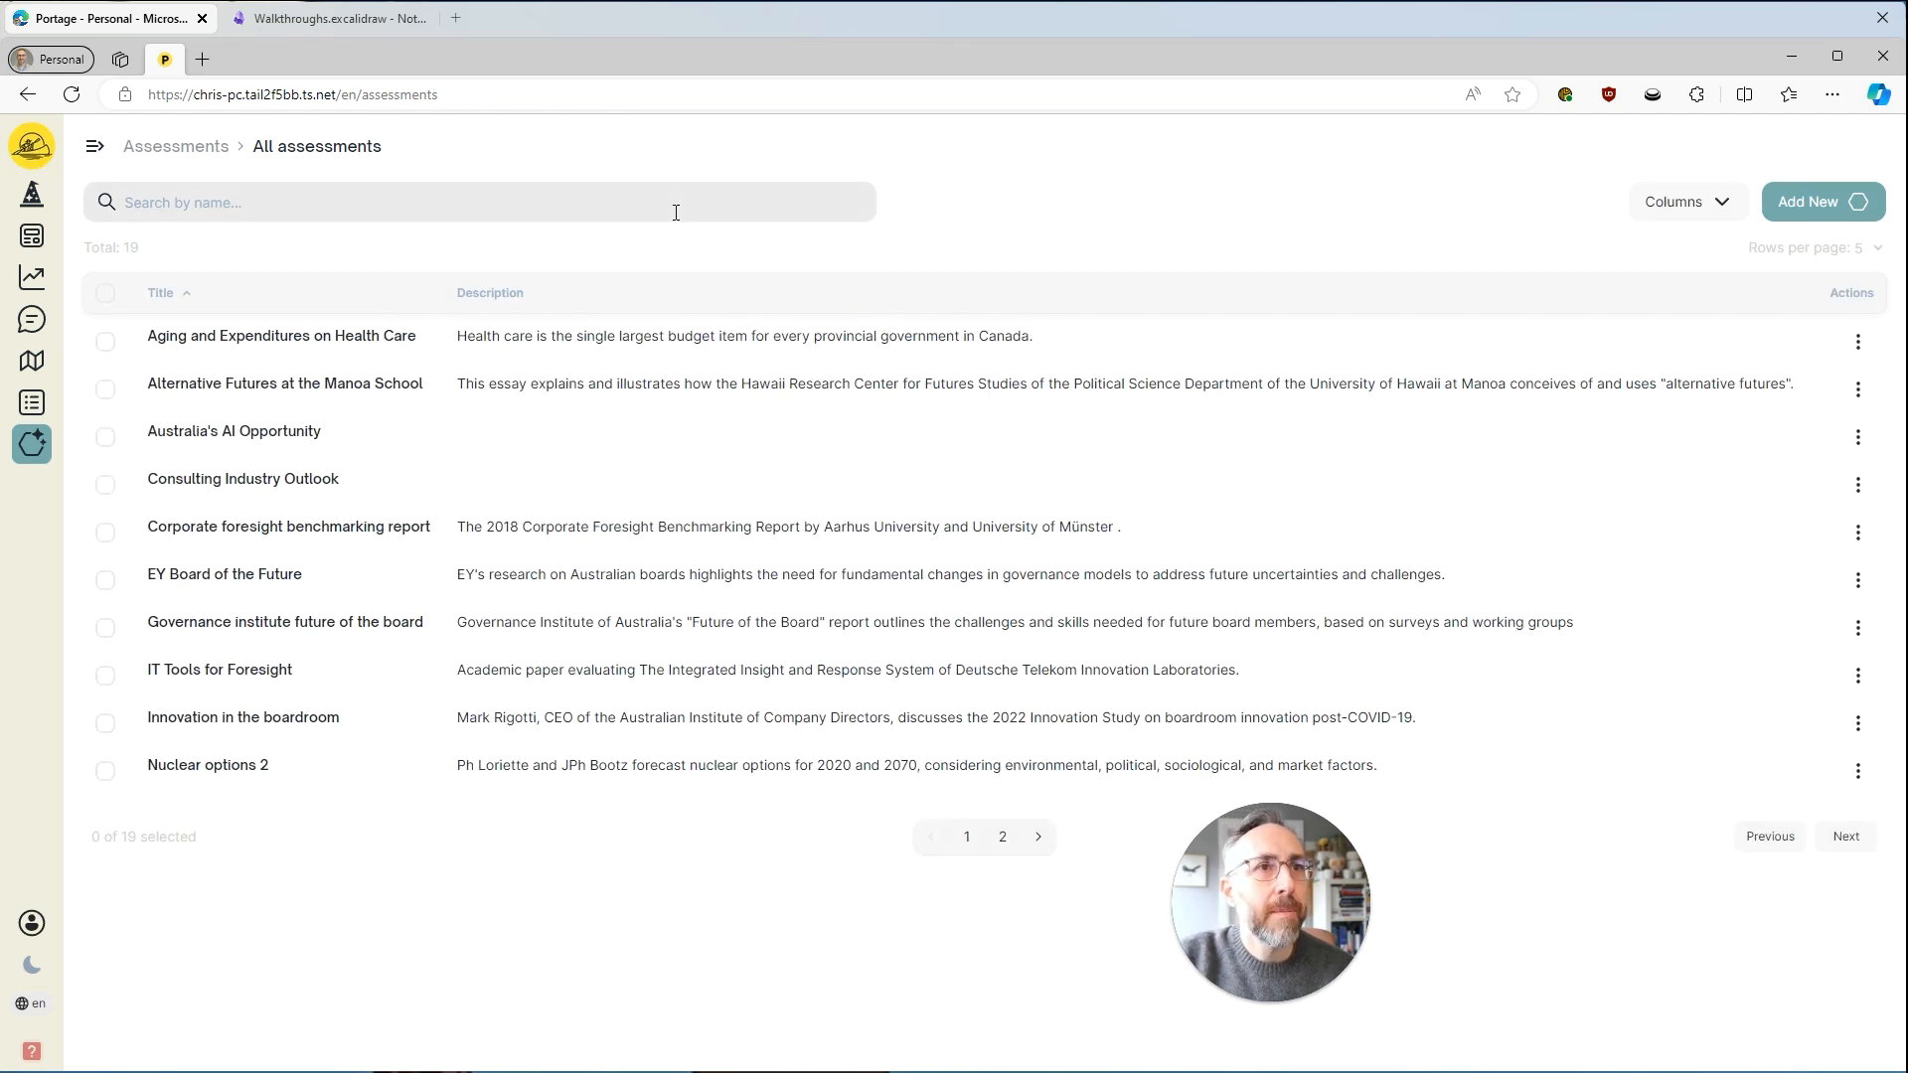
pyautogui.click(1795, 209)
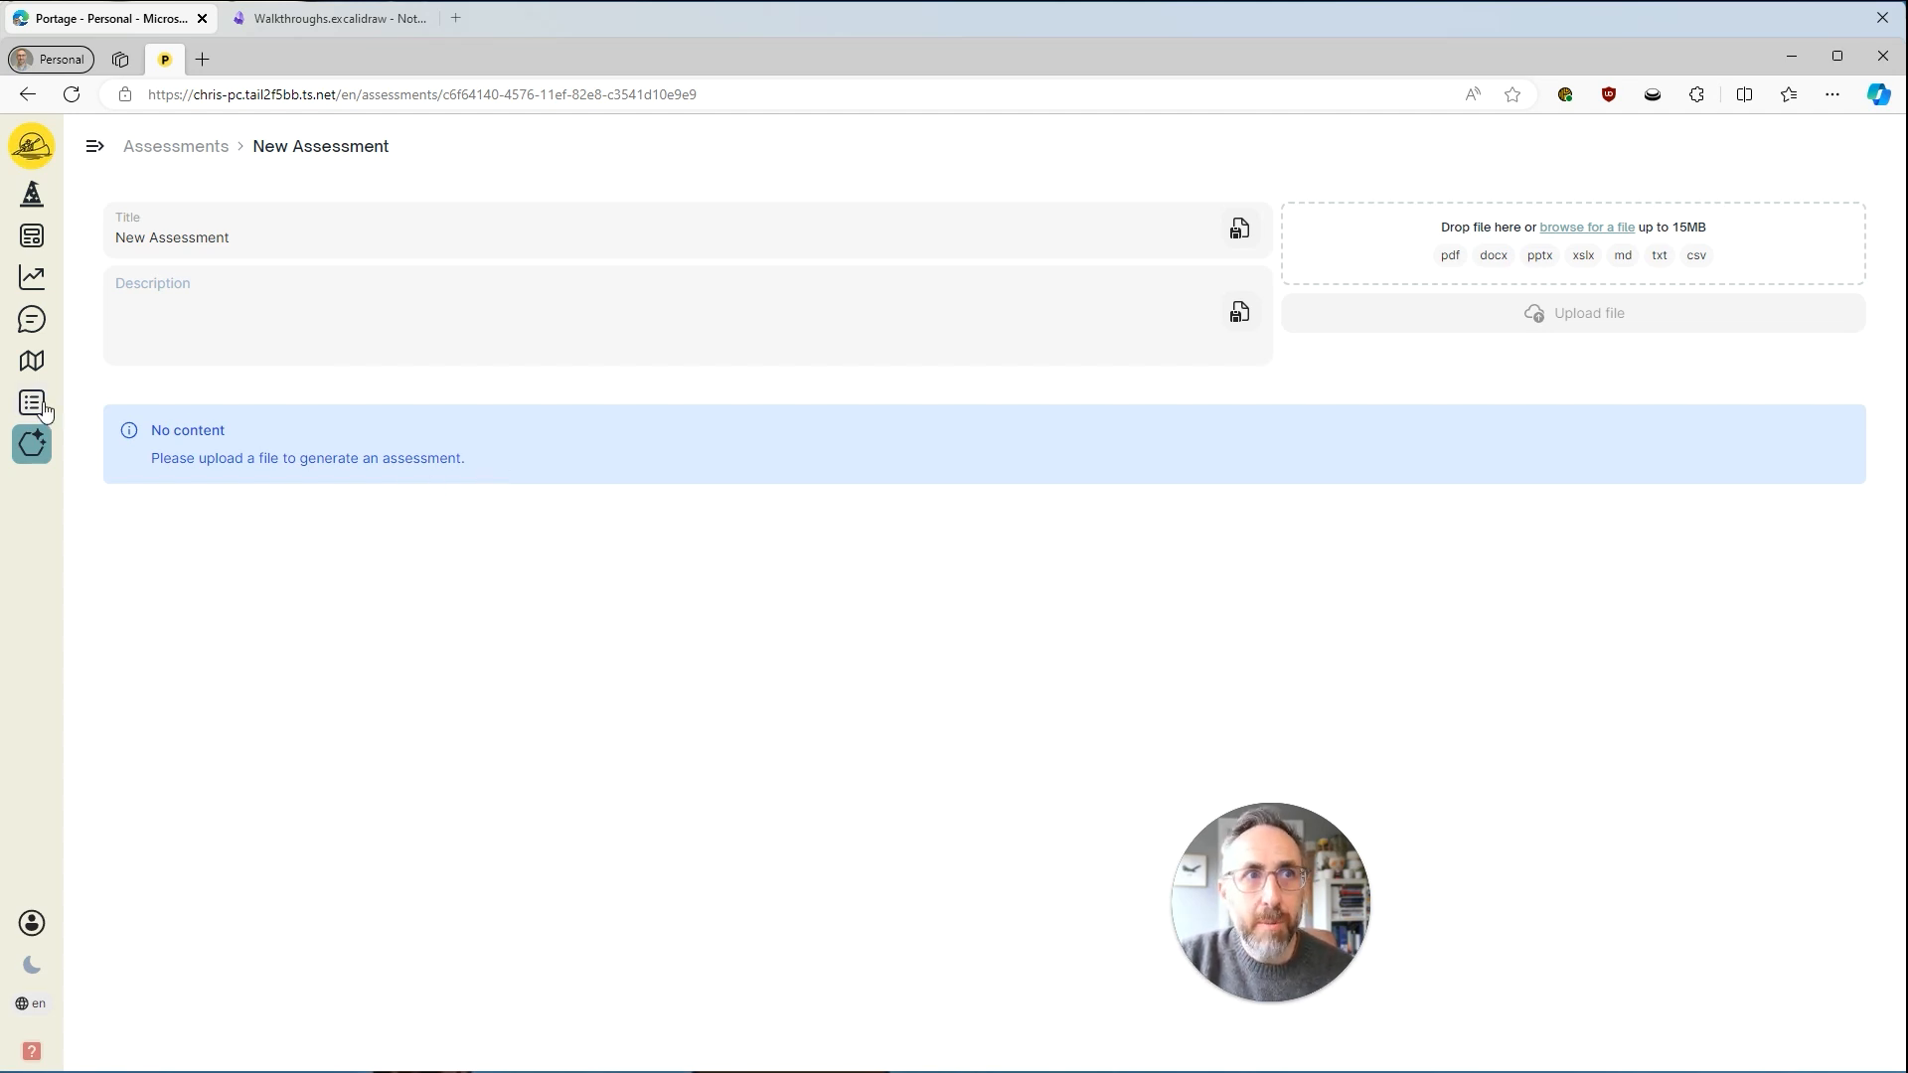
# Create a new Scenario Development board and add a Focus Question node to it.
pyautogui.click(32, 360)
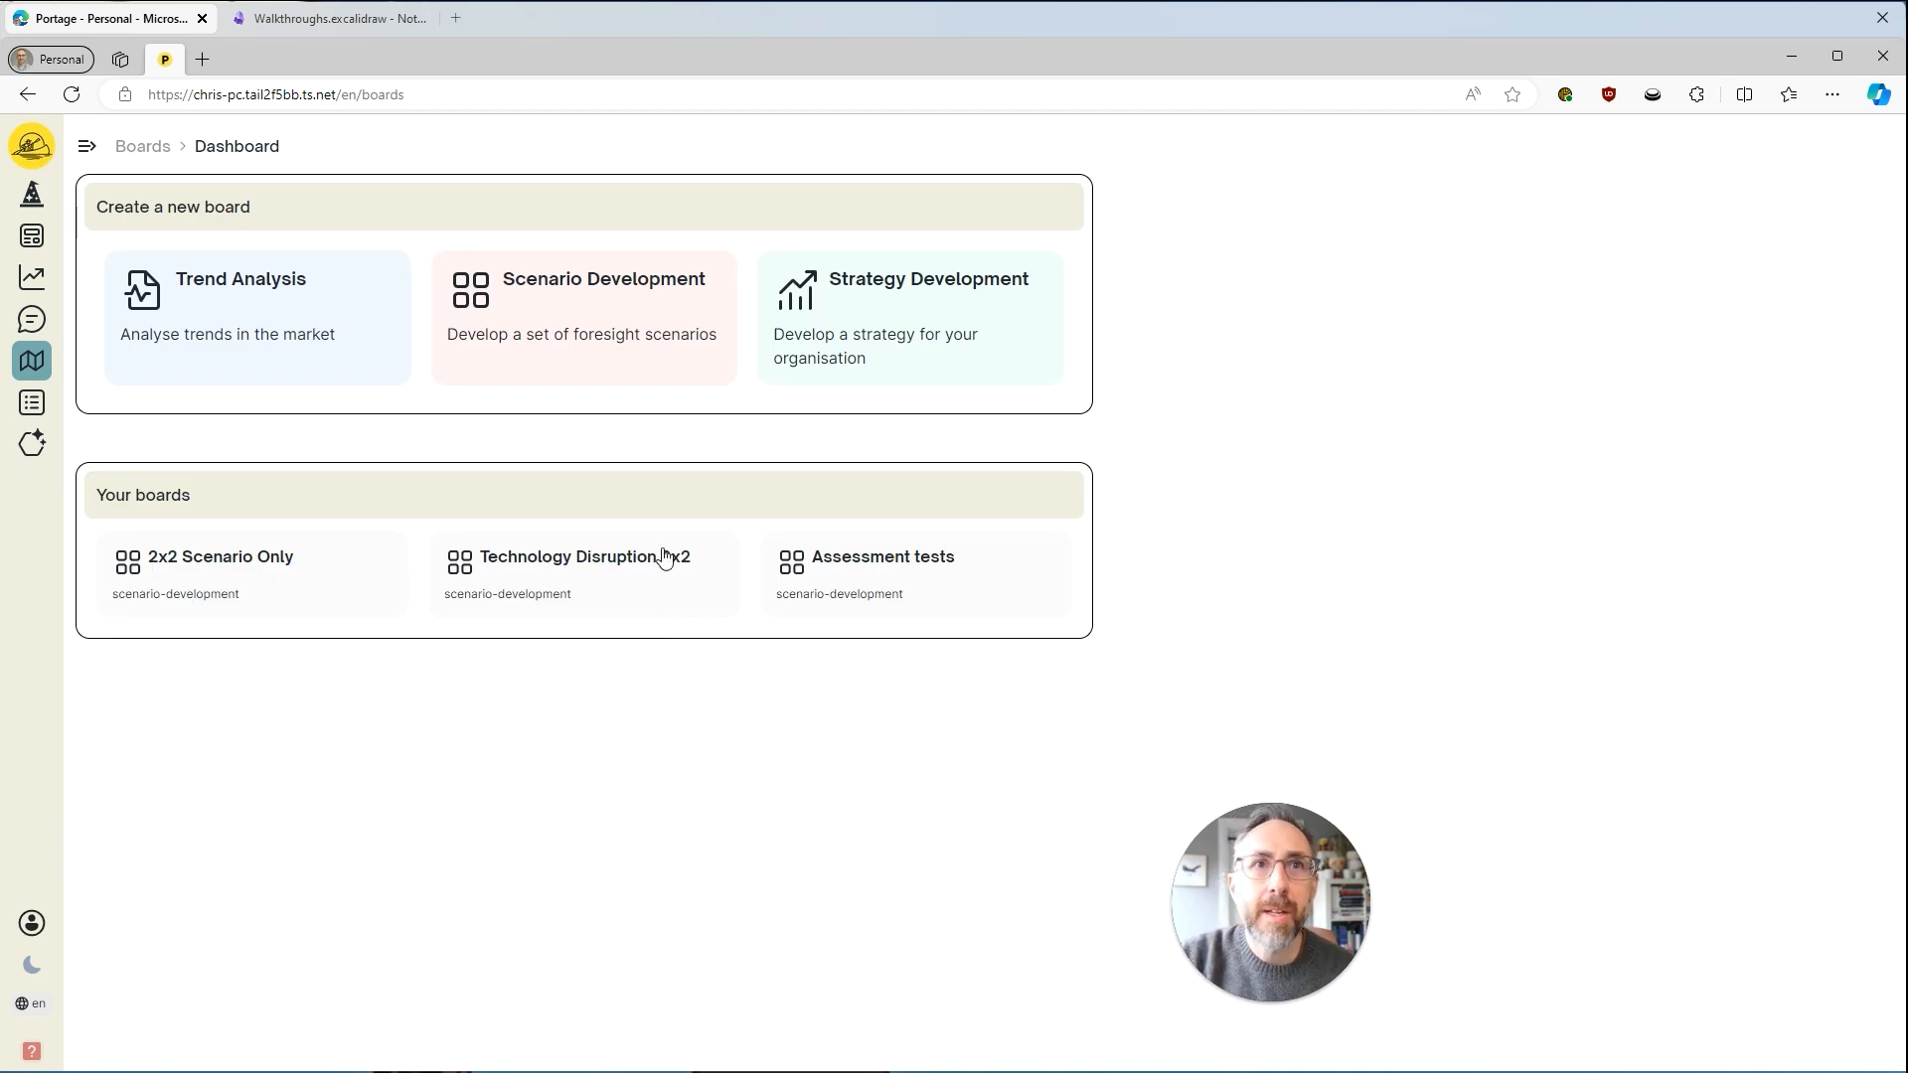
pyautogui.click(610, 328)
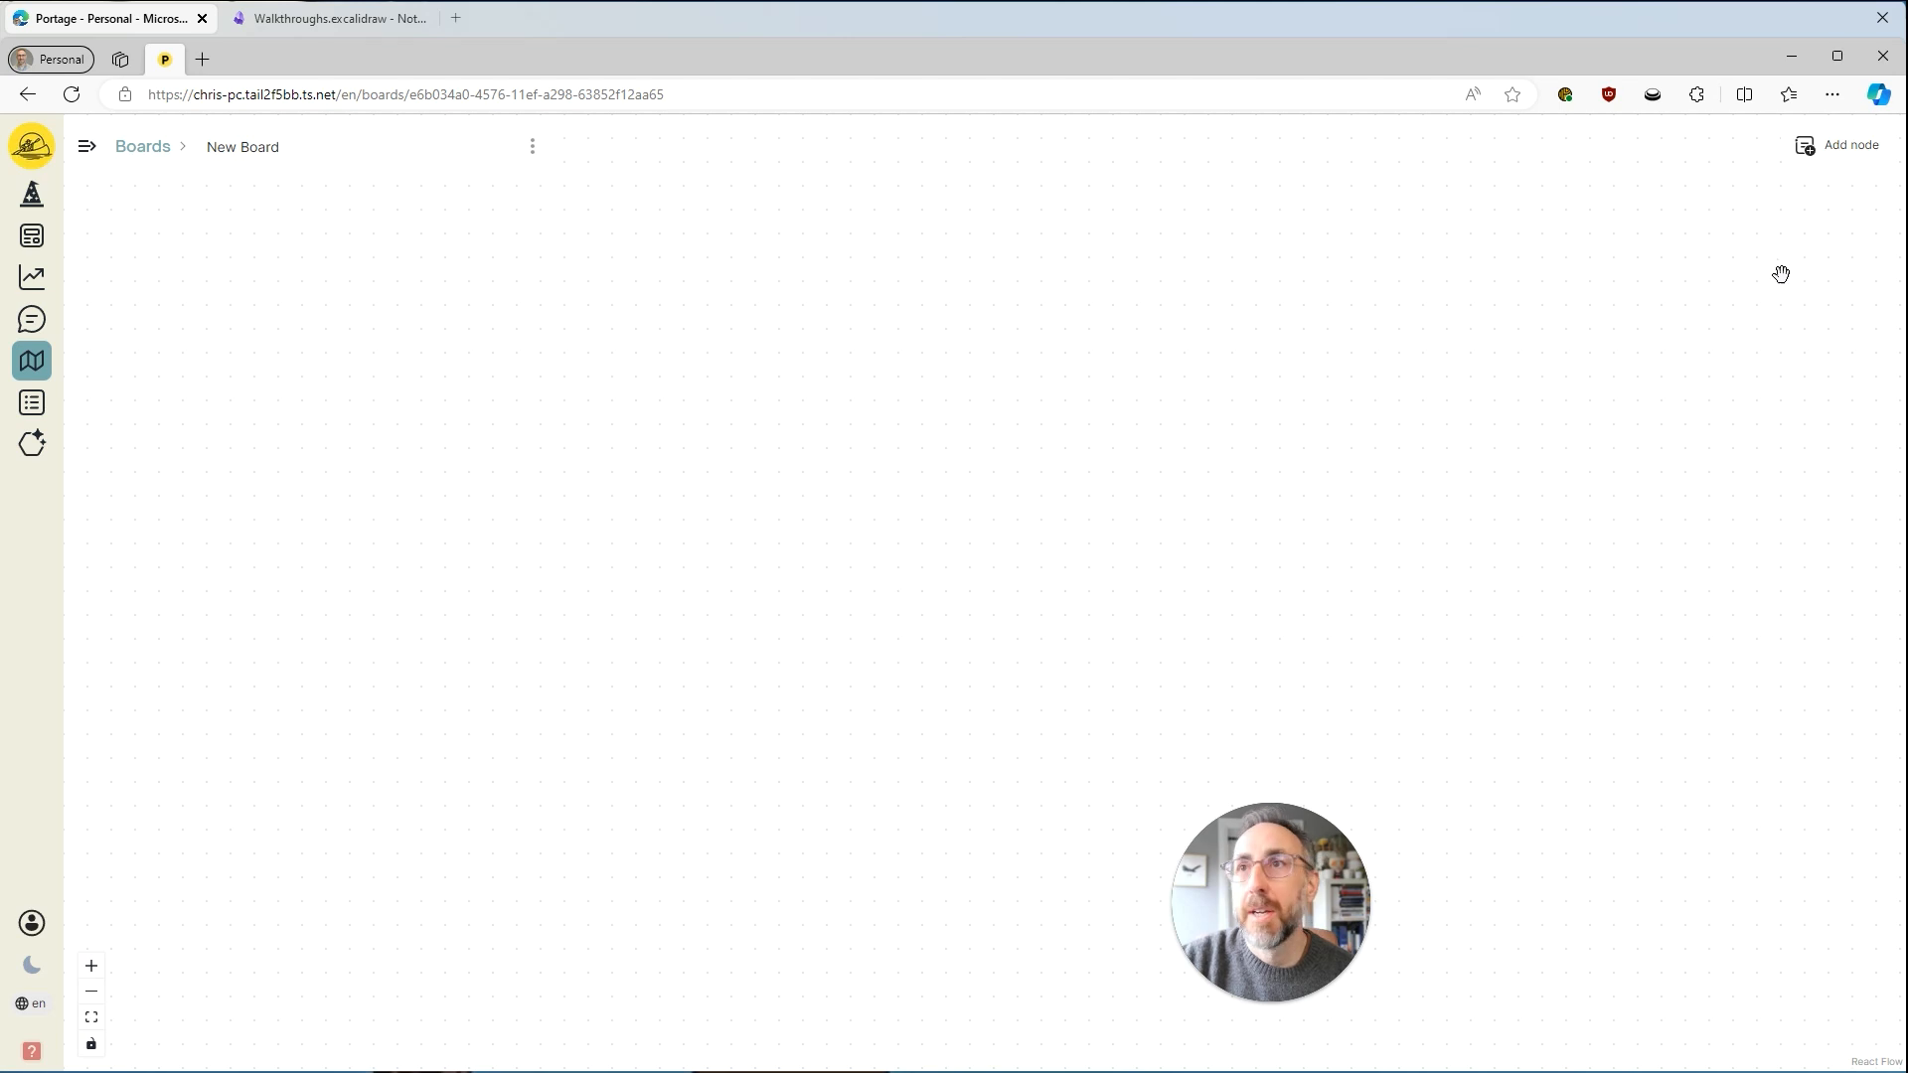
pyautogui.click(1824, 147)
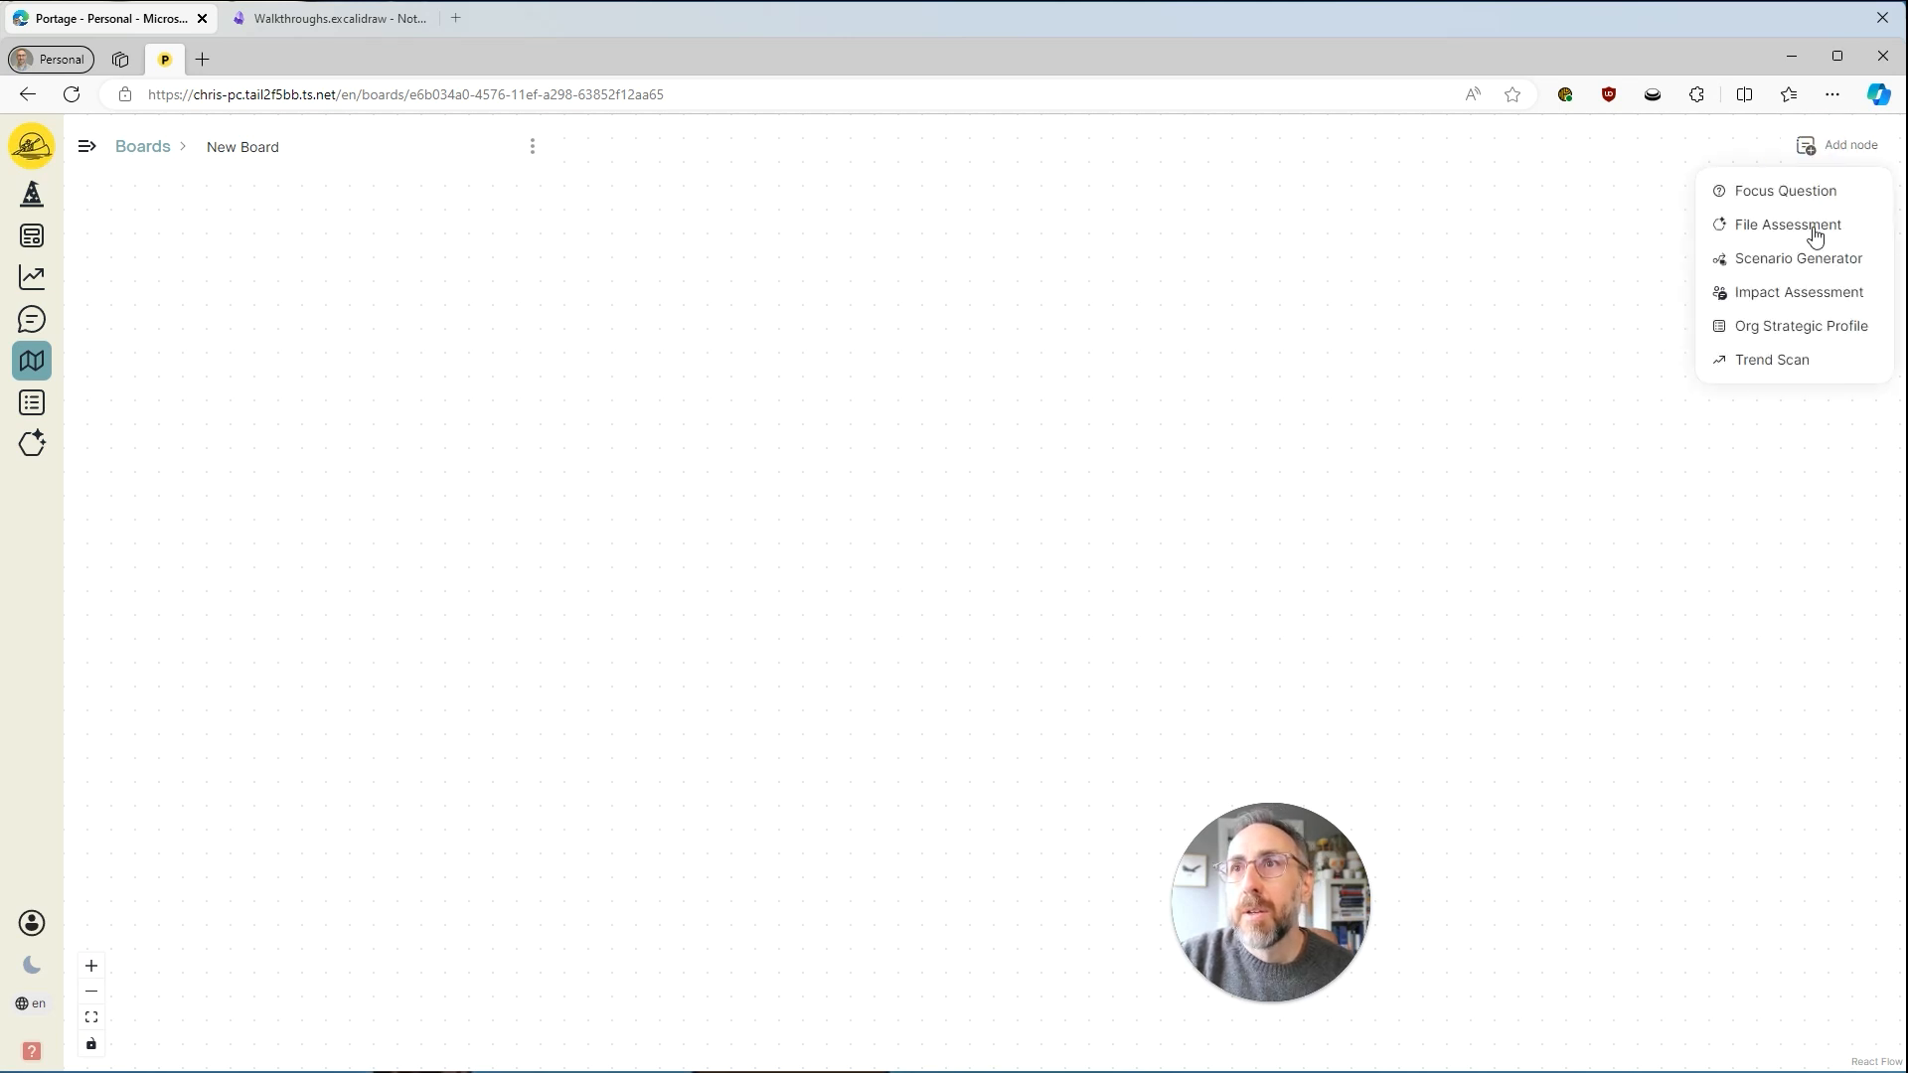
pyautogui.click(1768, 192)
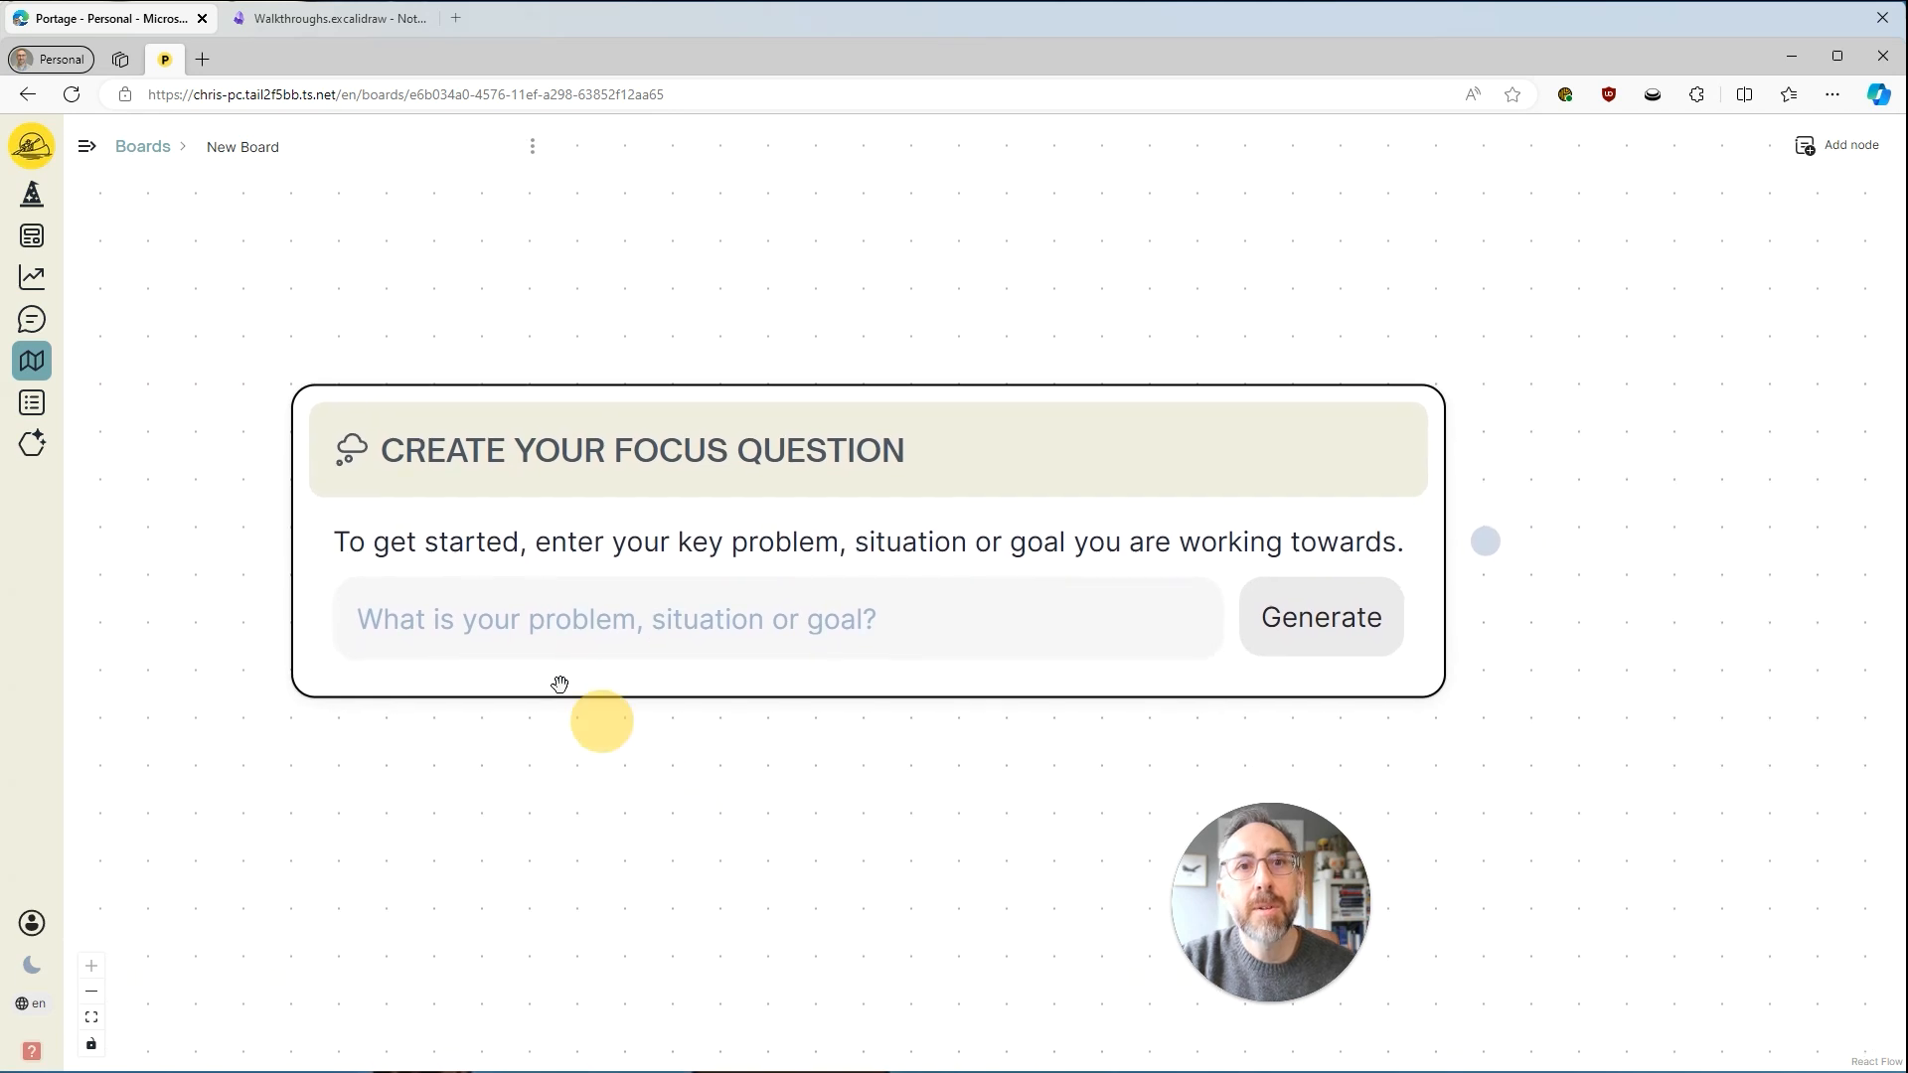
# Generate focus questions from the problem "Disruption from overseas private equity firms".
pyautogui.click(517, 622)
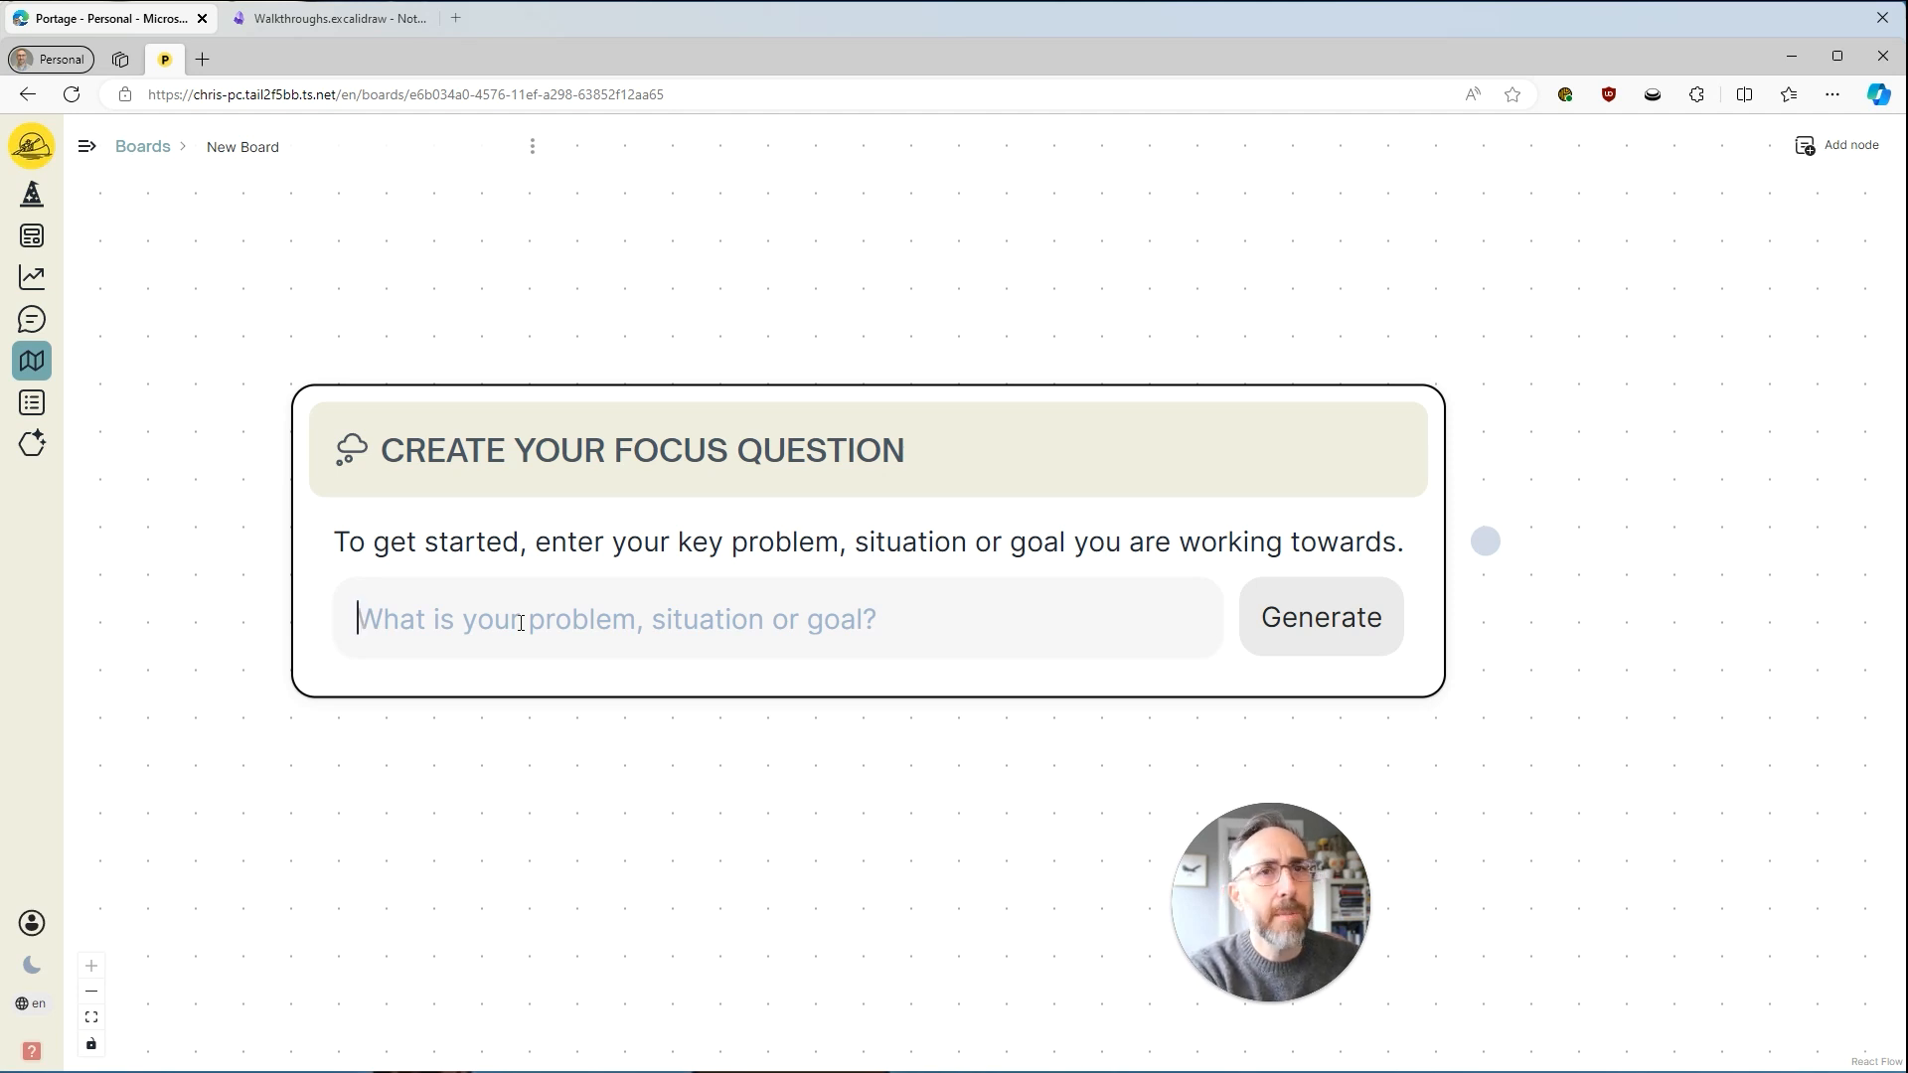
pyautogui.write('Disruption')
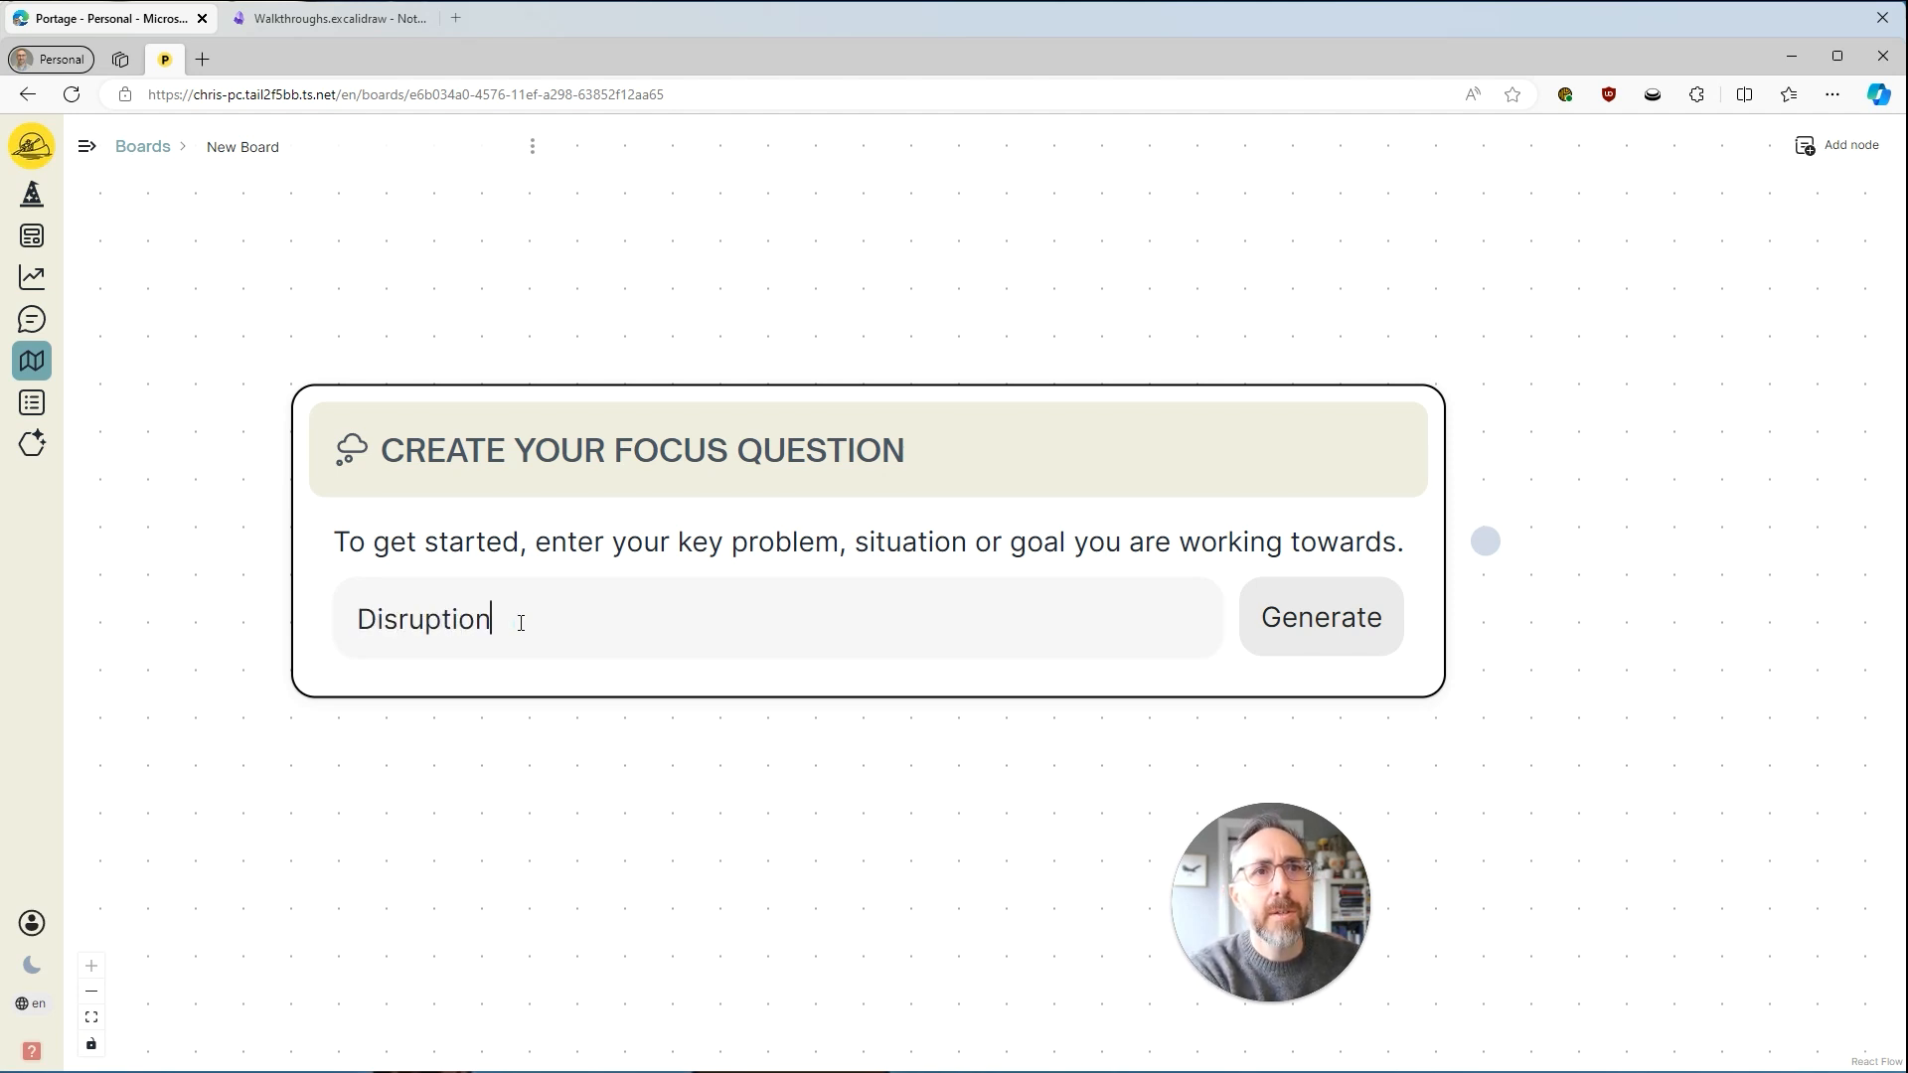
pyautogui.write(' from overs')
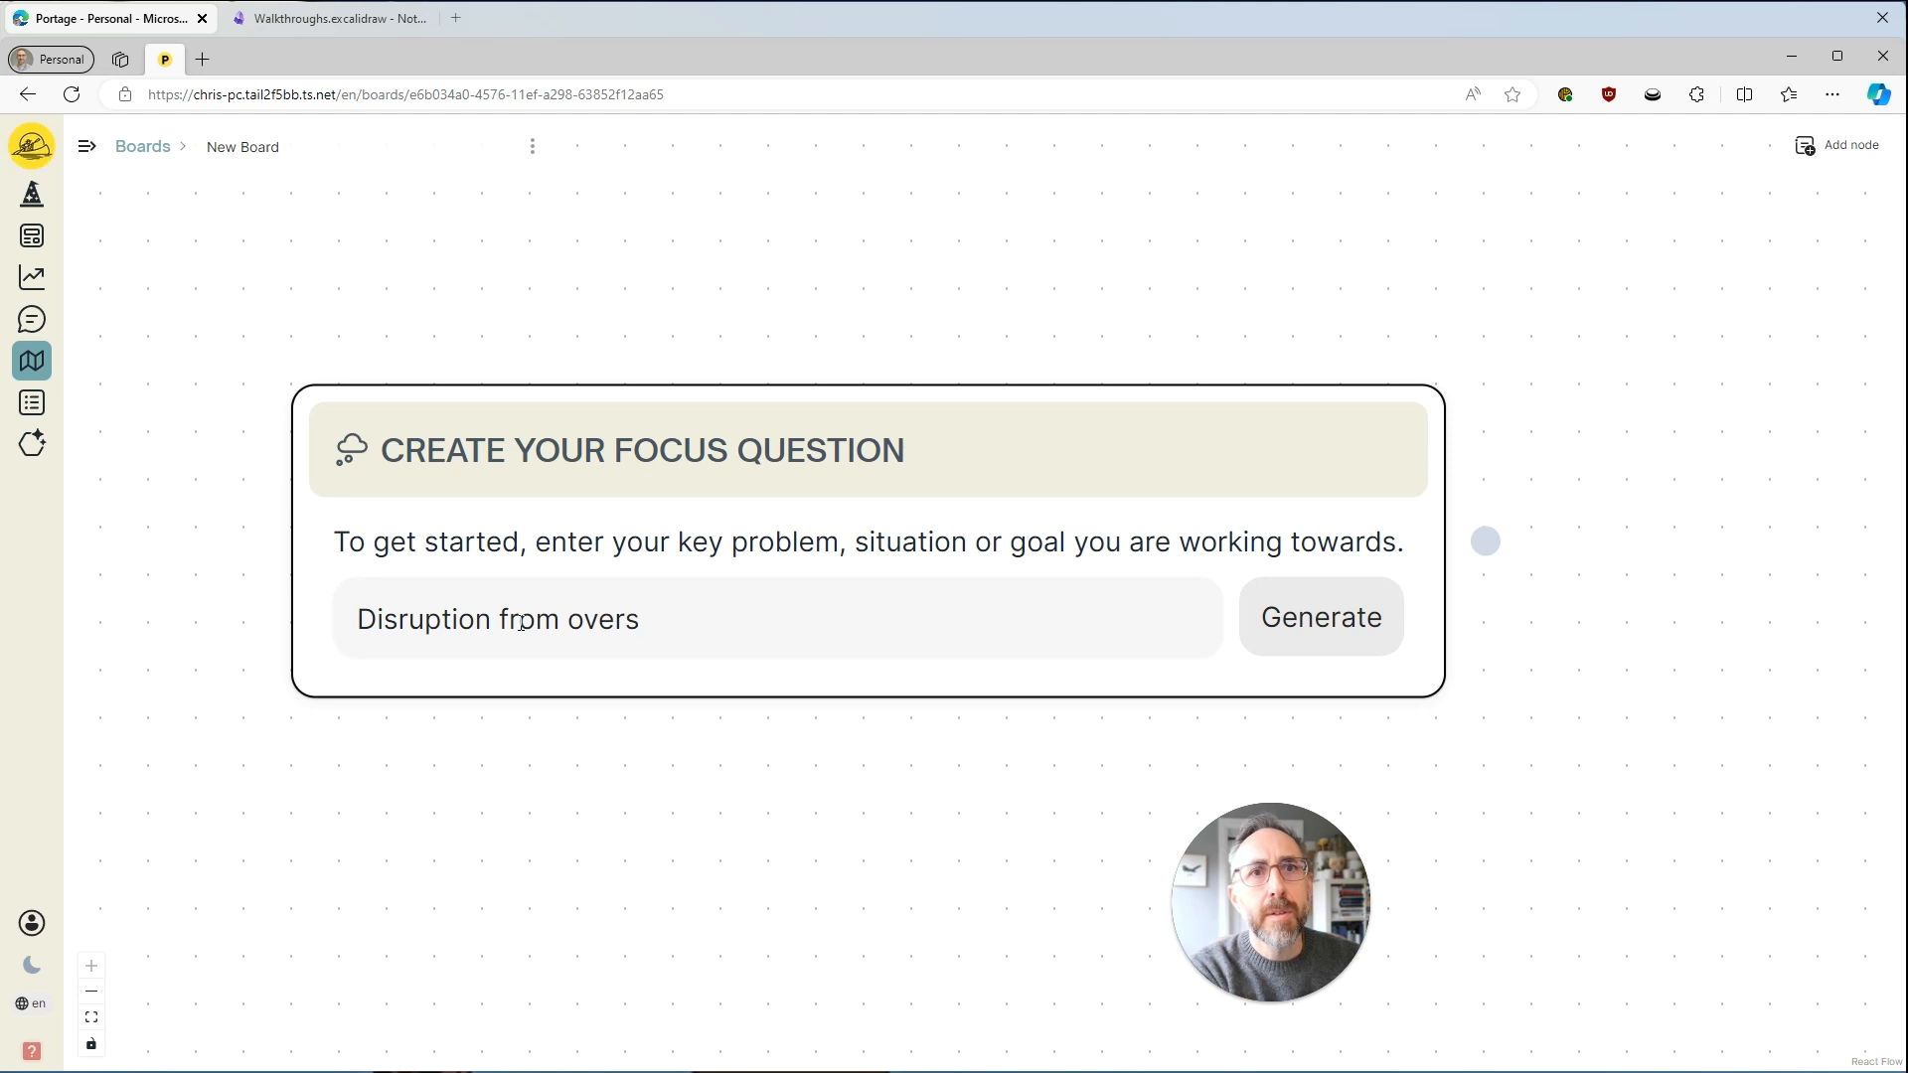
pyautogui.write('ease')
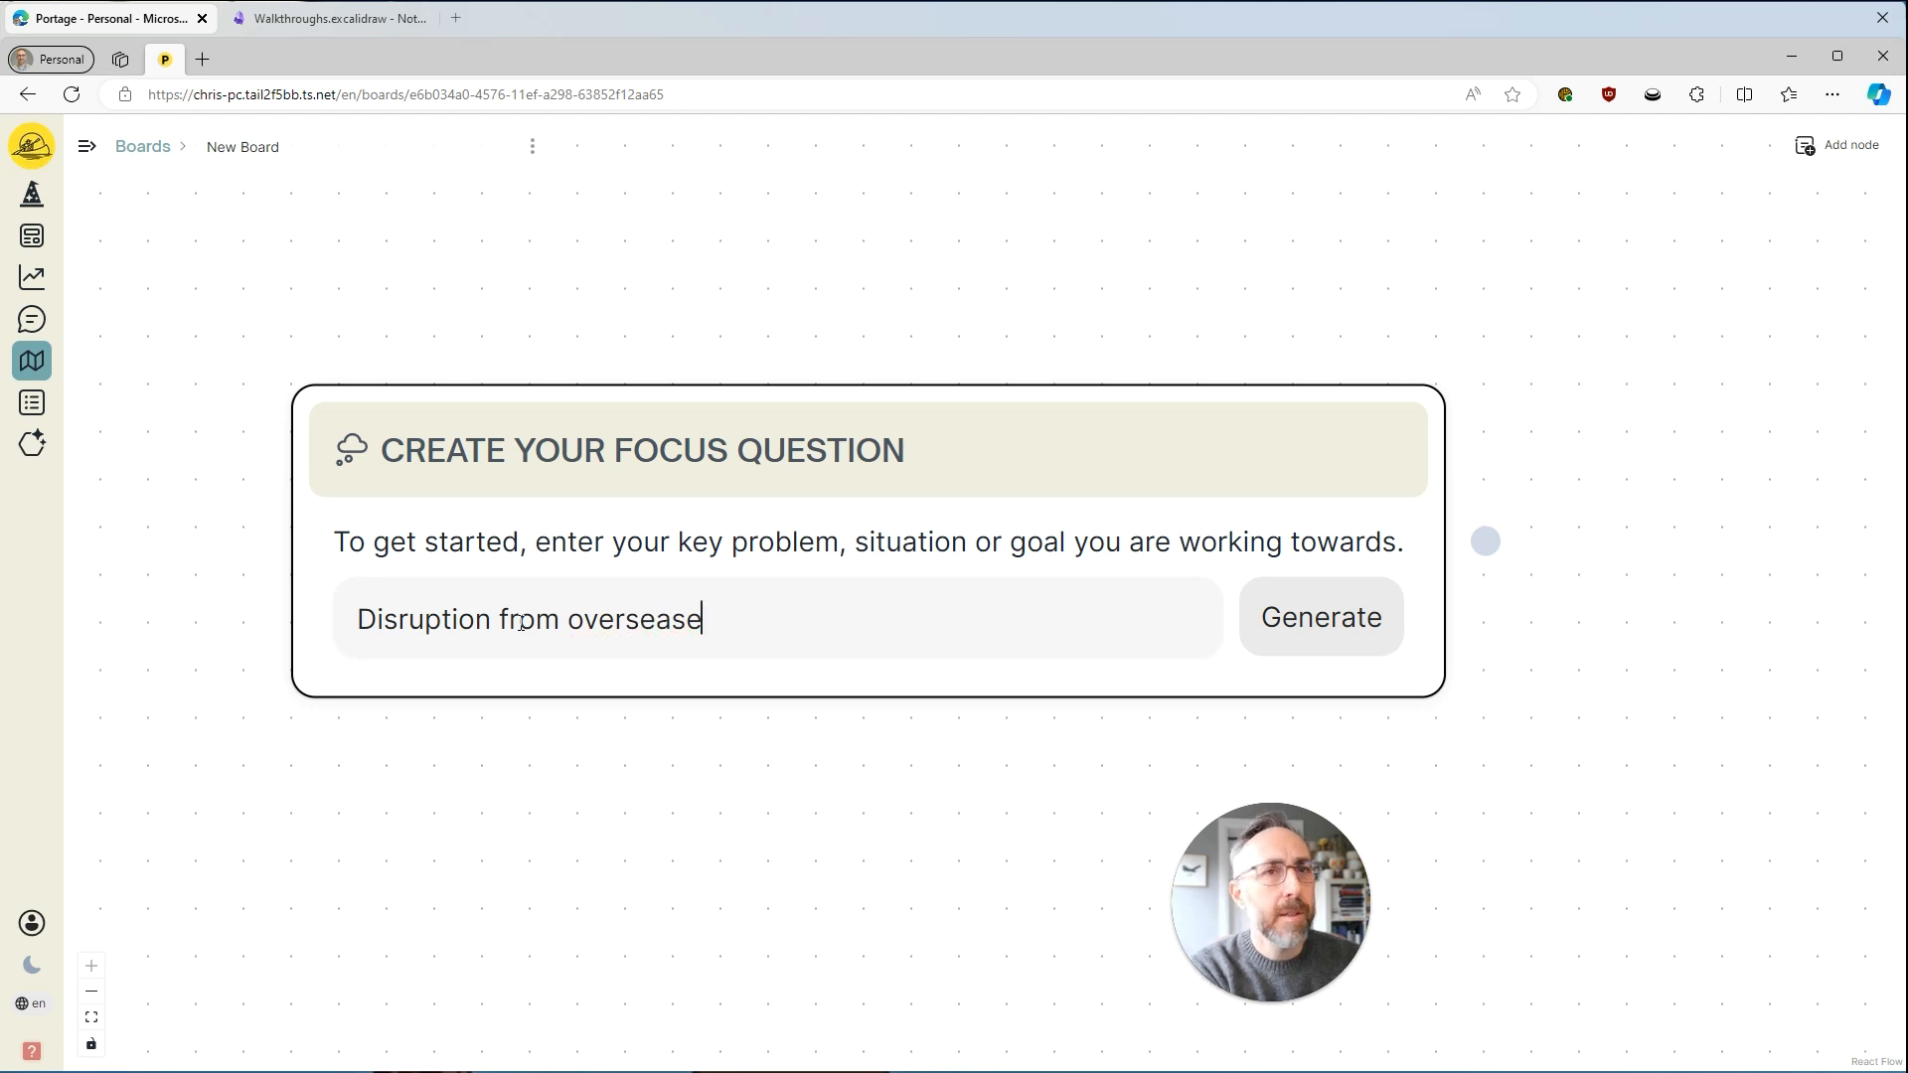
pyautogui.press('BackSpace')
pyautogui.press('BackSpace')
pyautogui.write('s ')
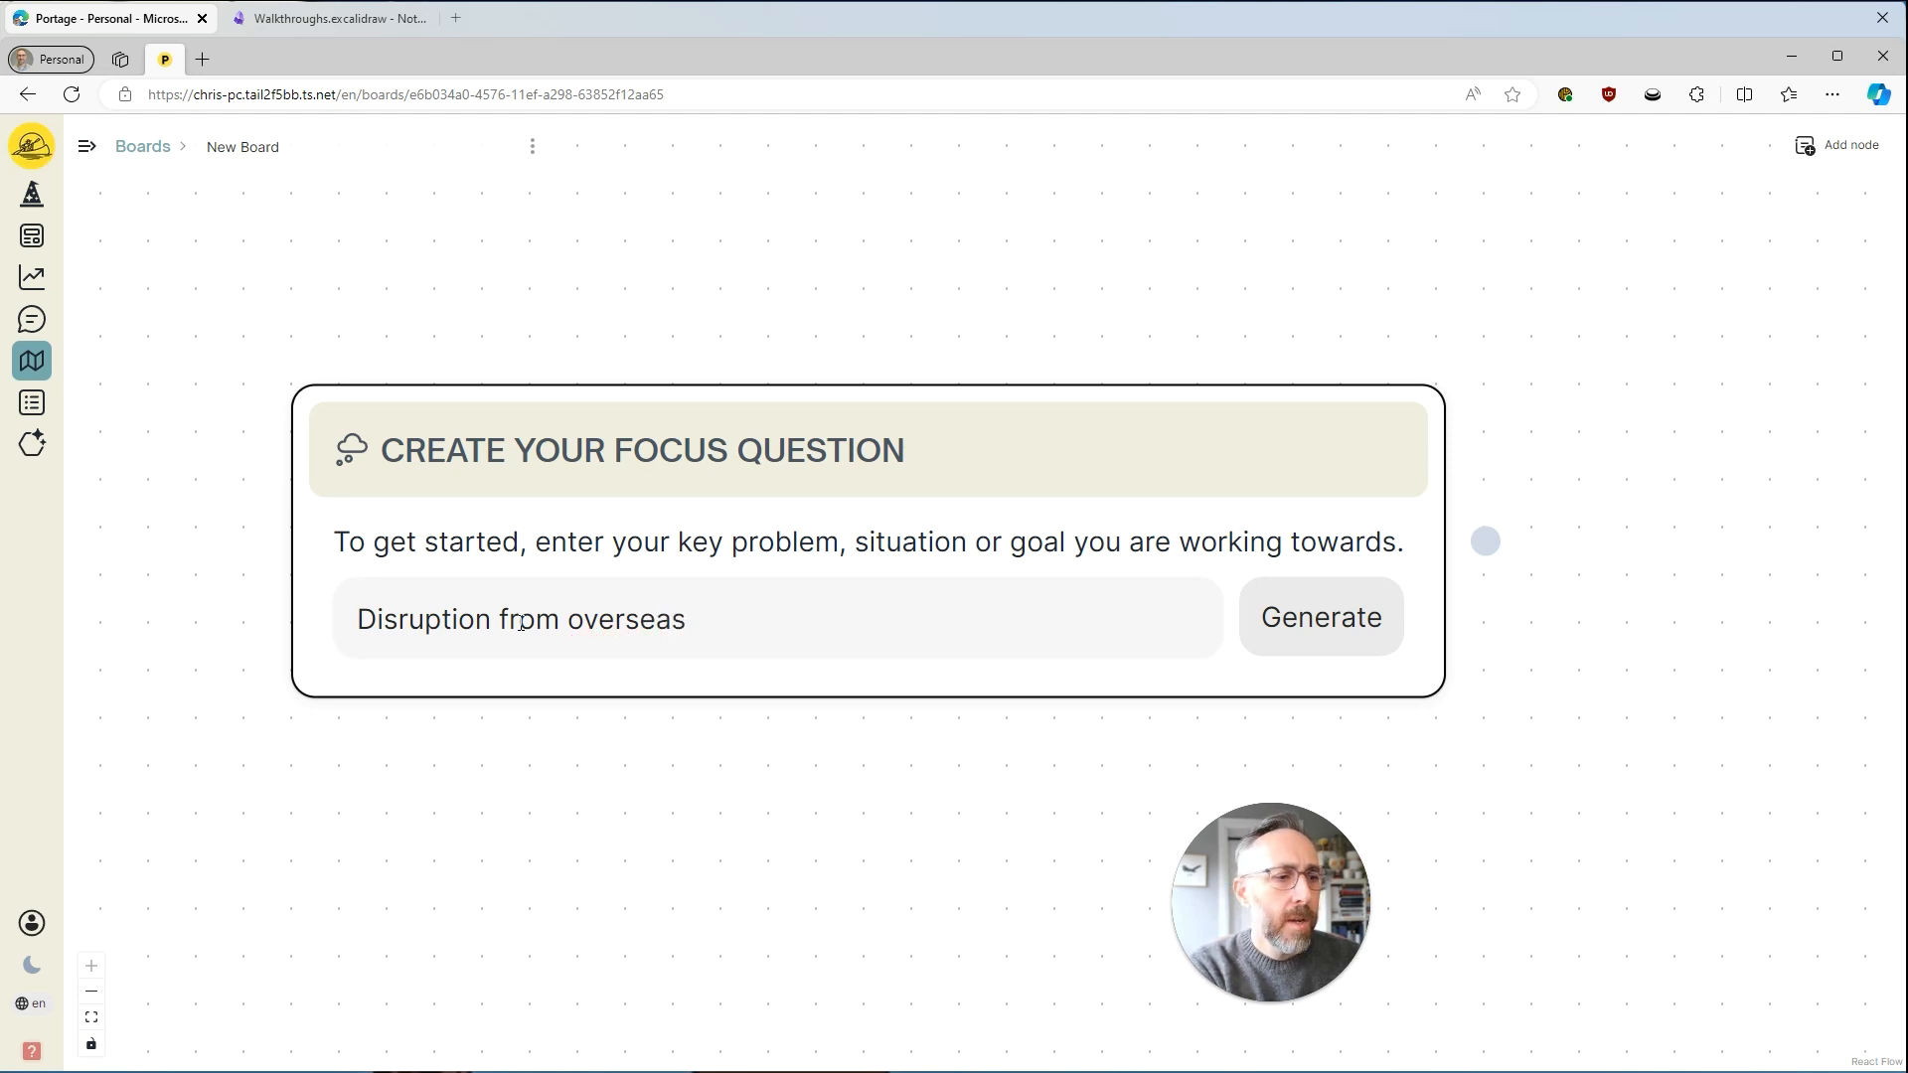
pyautogui.write('private equi')
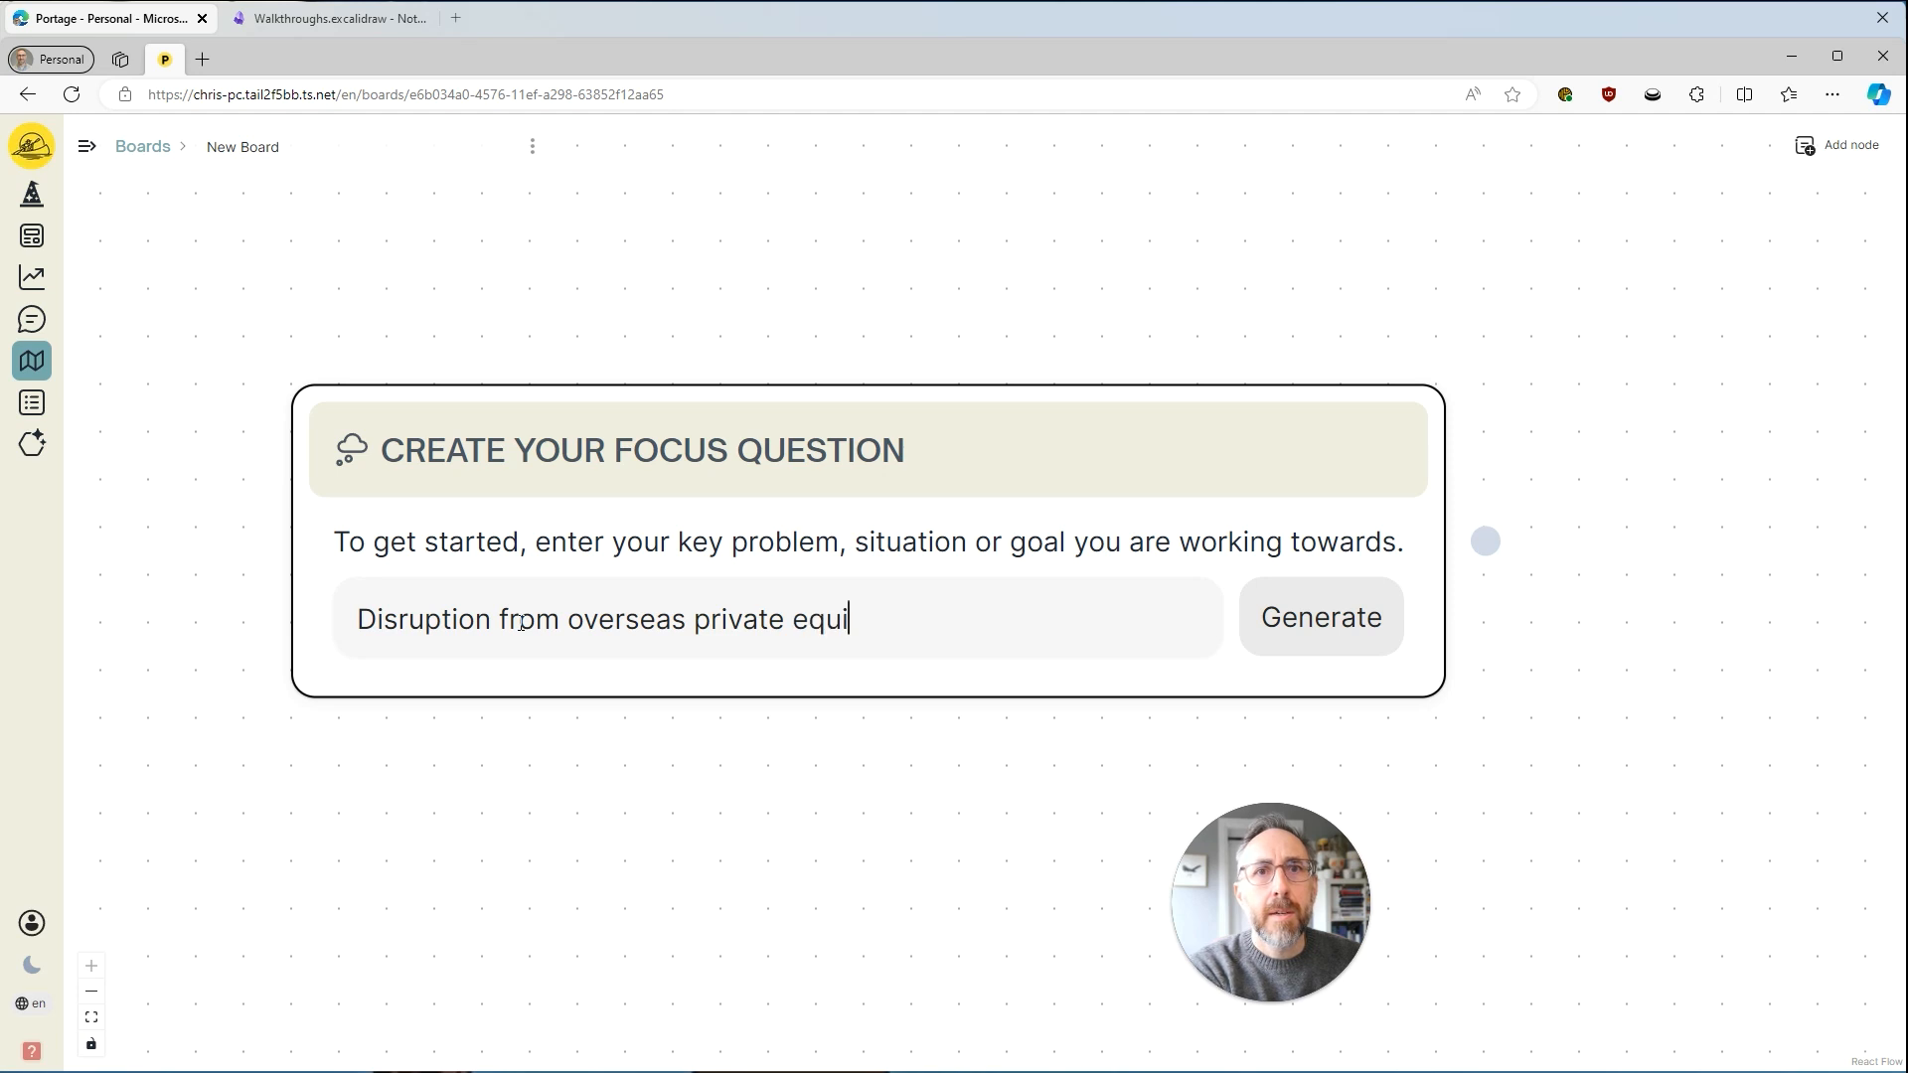
pyautogui.write('ty firms')
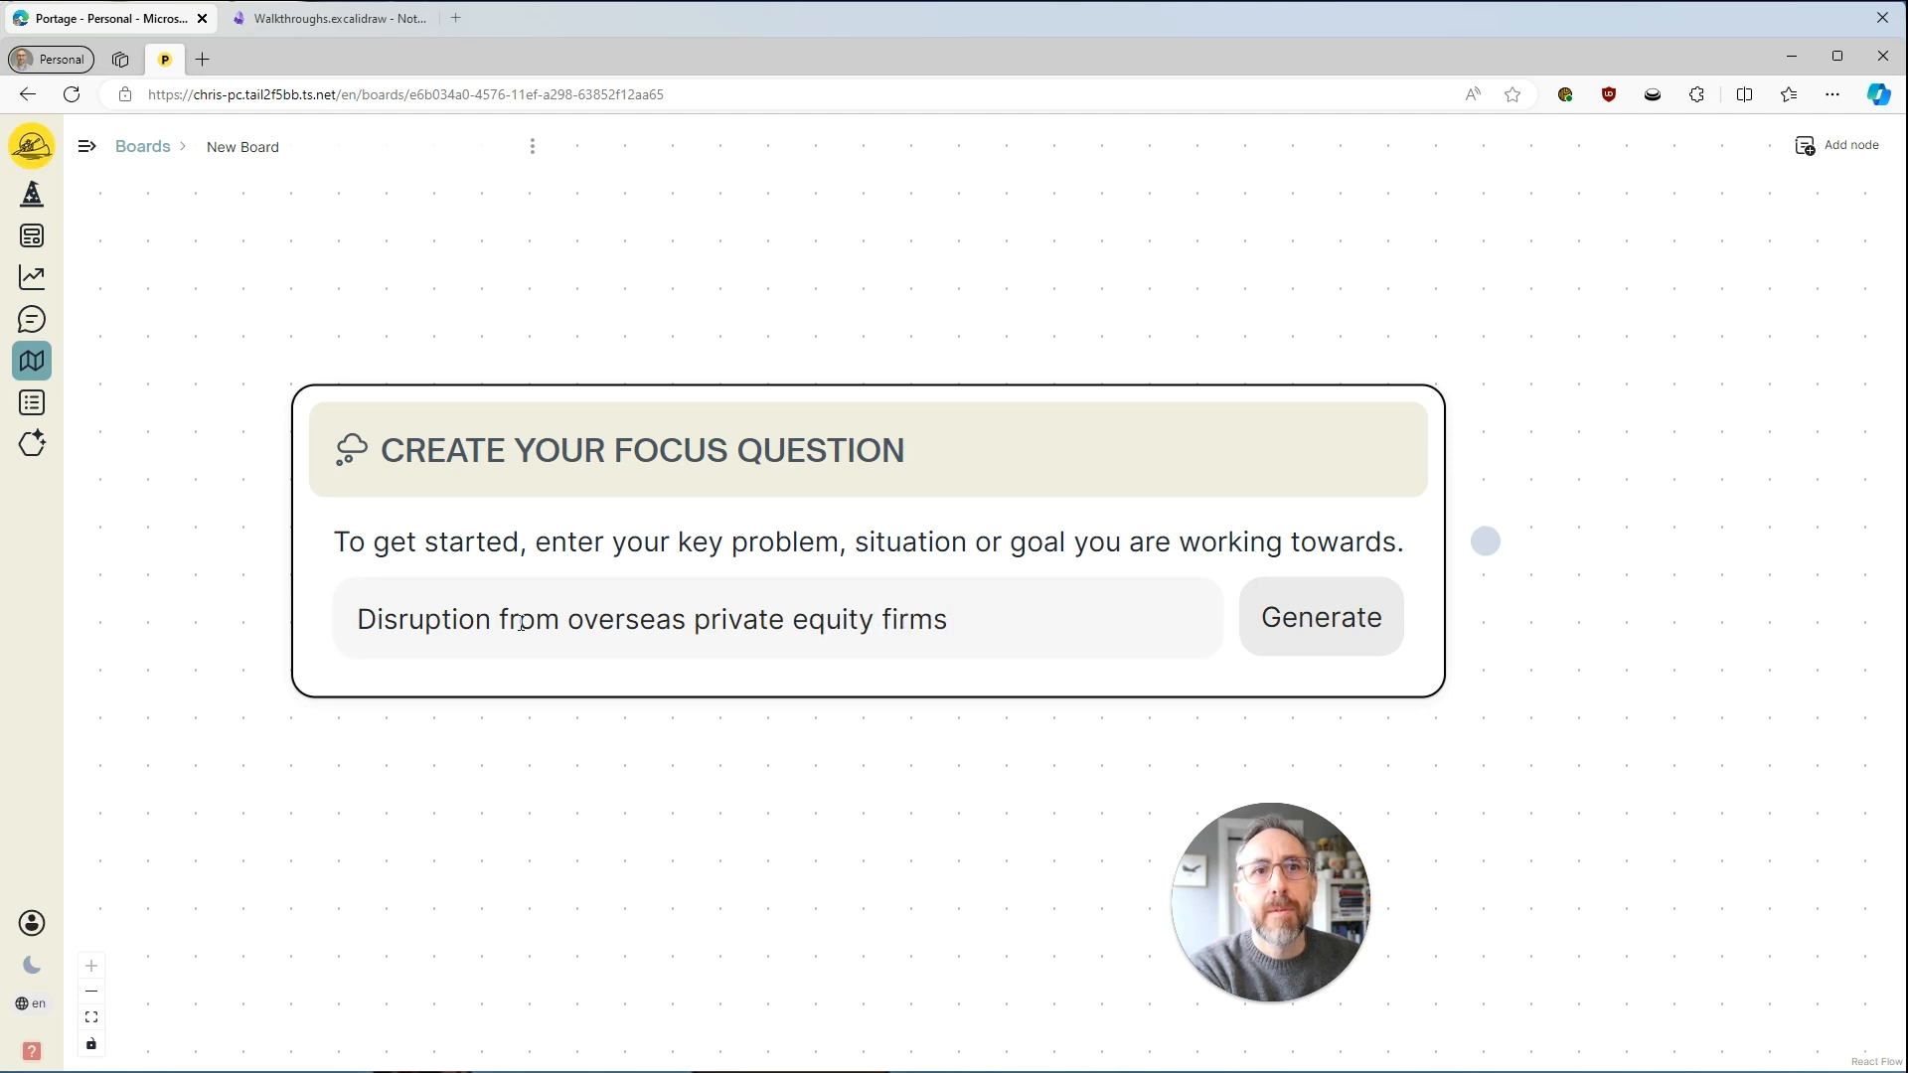
pyautogui.click(1323, 632)
pyautogui.moveTo(1439, 759); pyautogui.dragTo(1281, 690)
pyautogui.scroll(-4, 1090, 728)
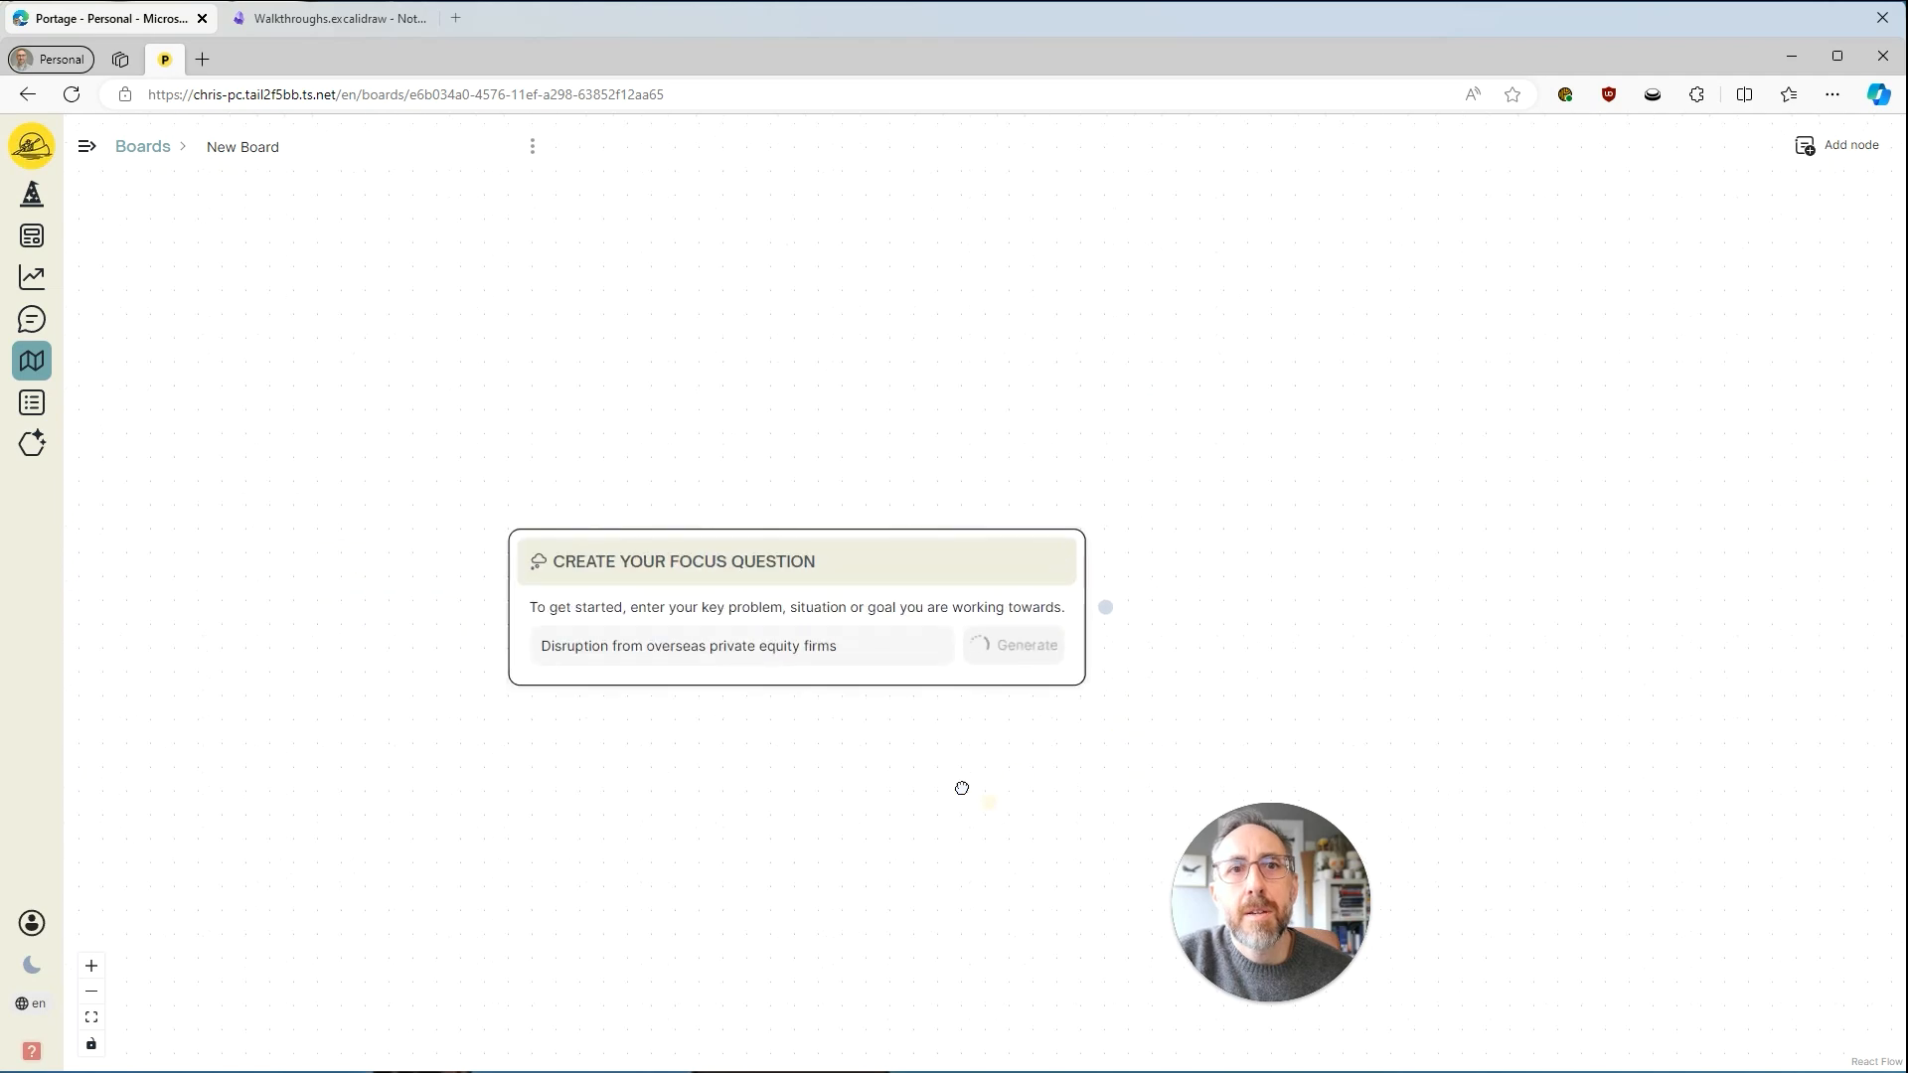
pyautogui.moveTo(961, 788); pyautogui.dragTo(599, 706)
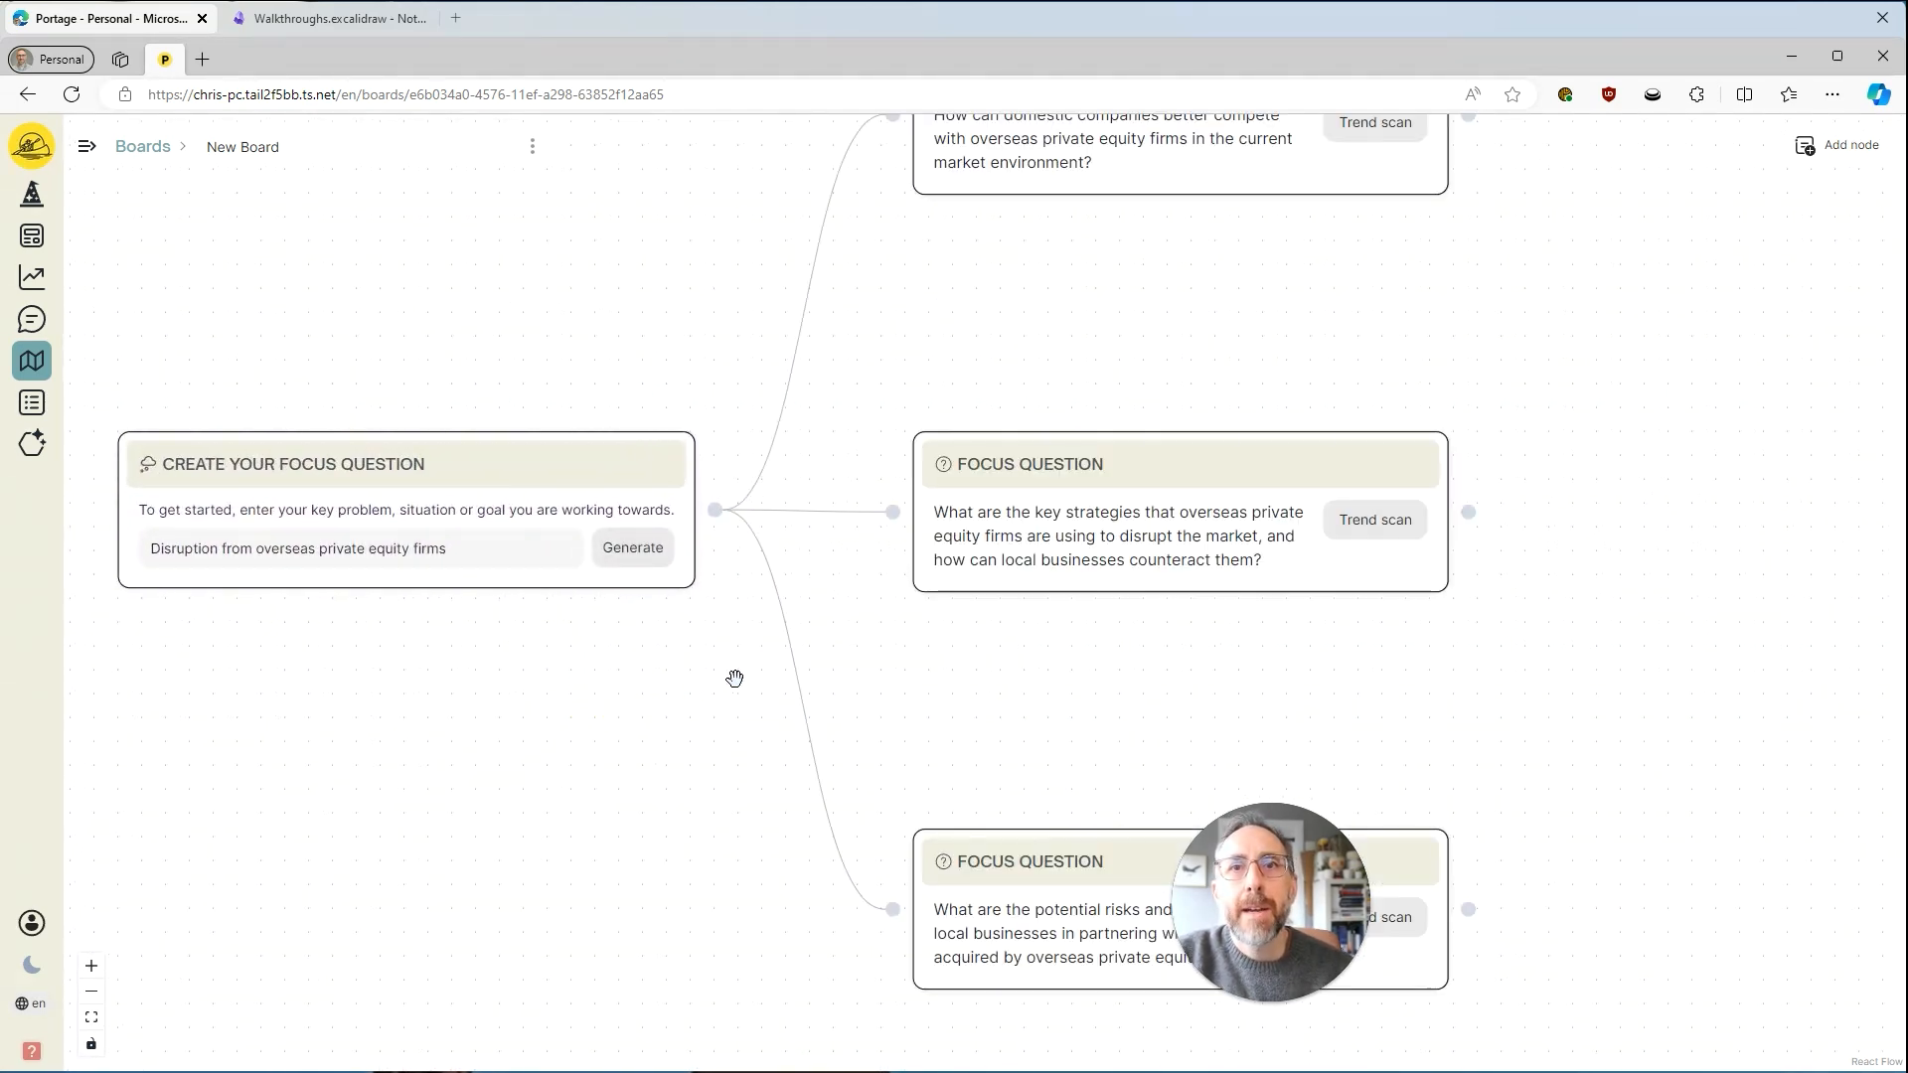
# Reposition the Focus Question node about key strategies between the other two focus questions, level with the node that generated them.
pyautogui.moveTo(1003, 656); pyautogui.dragTo(835, 716)
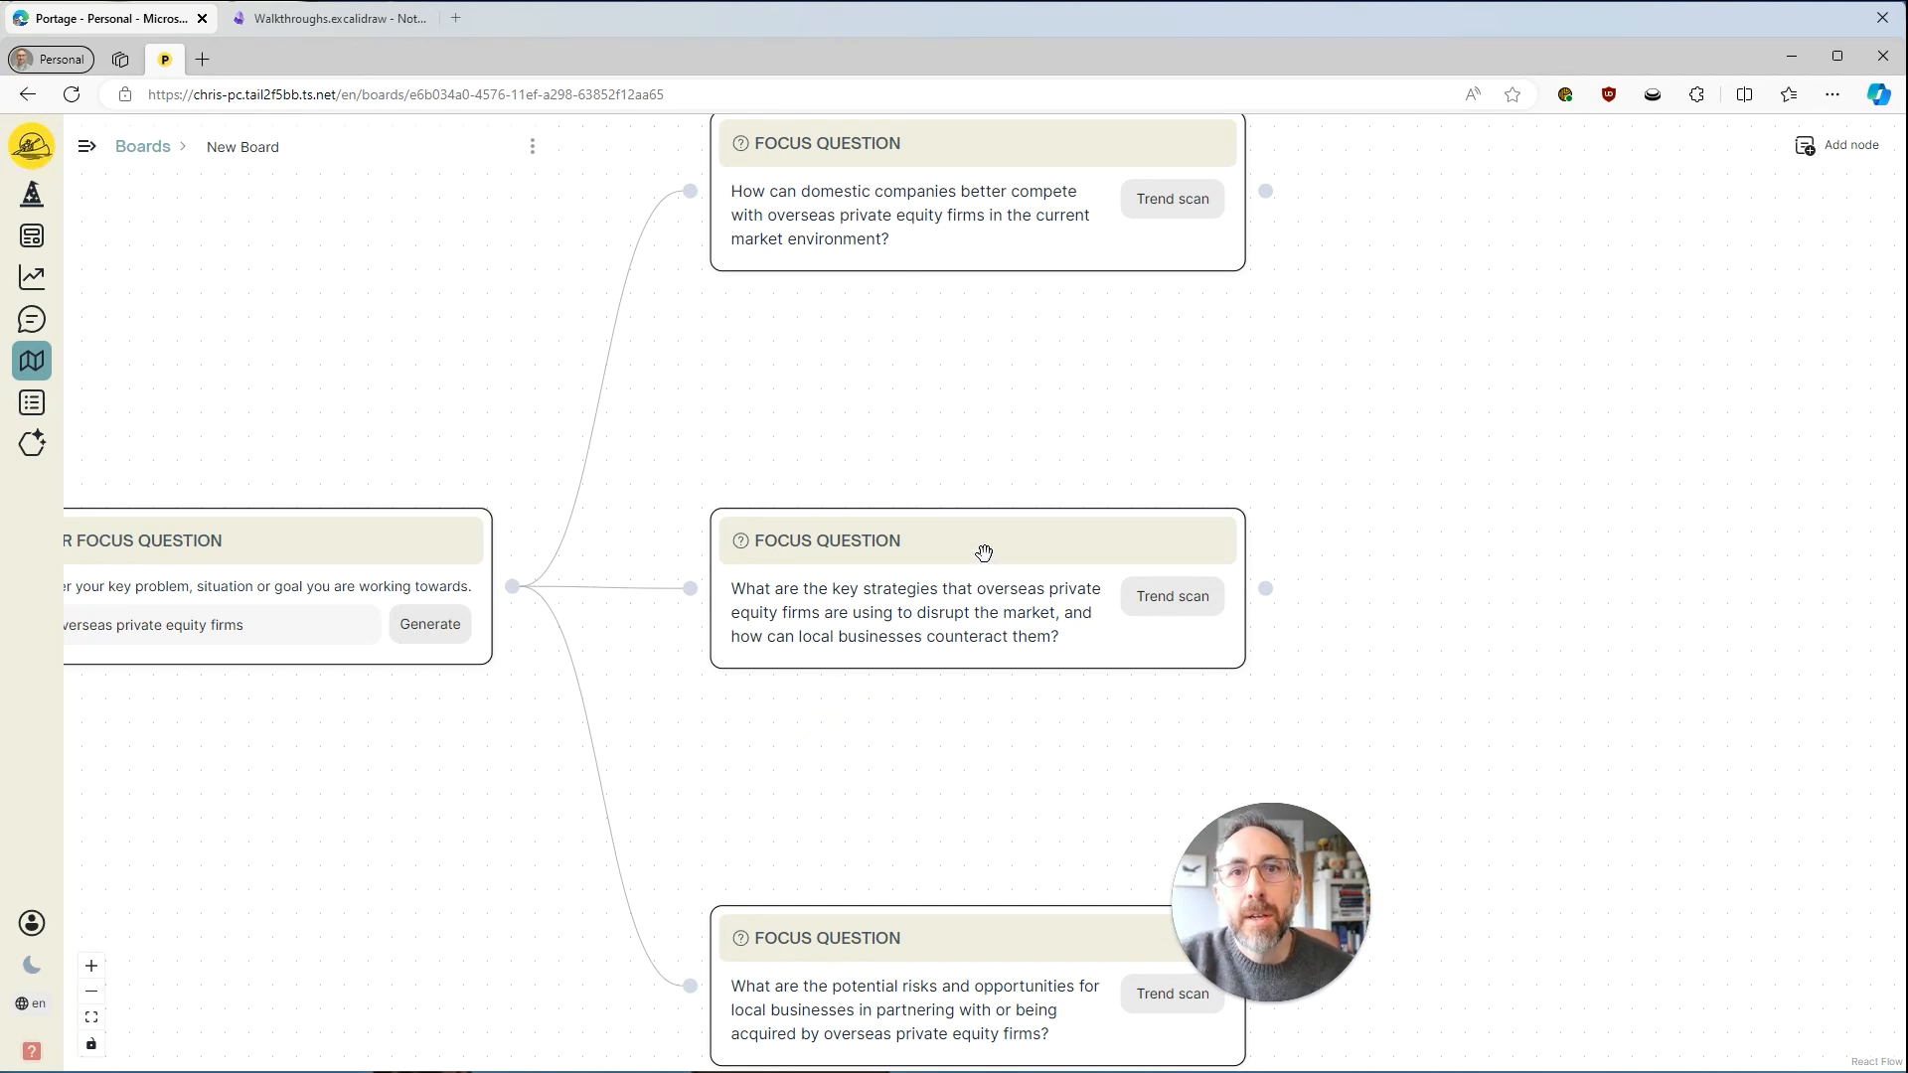
pyautogui.moveTo(975, 544); pyautogui.dragTo(966, 349)
pyautogui.moveTo(942, 720); pyautogui.dragTo(946, 573)
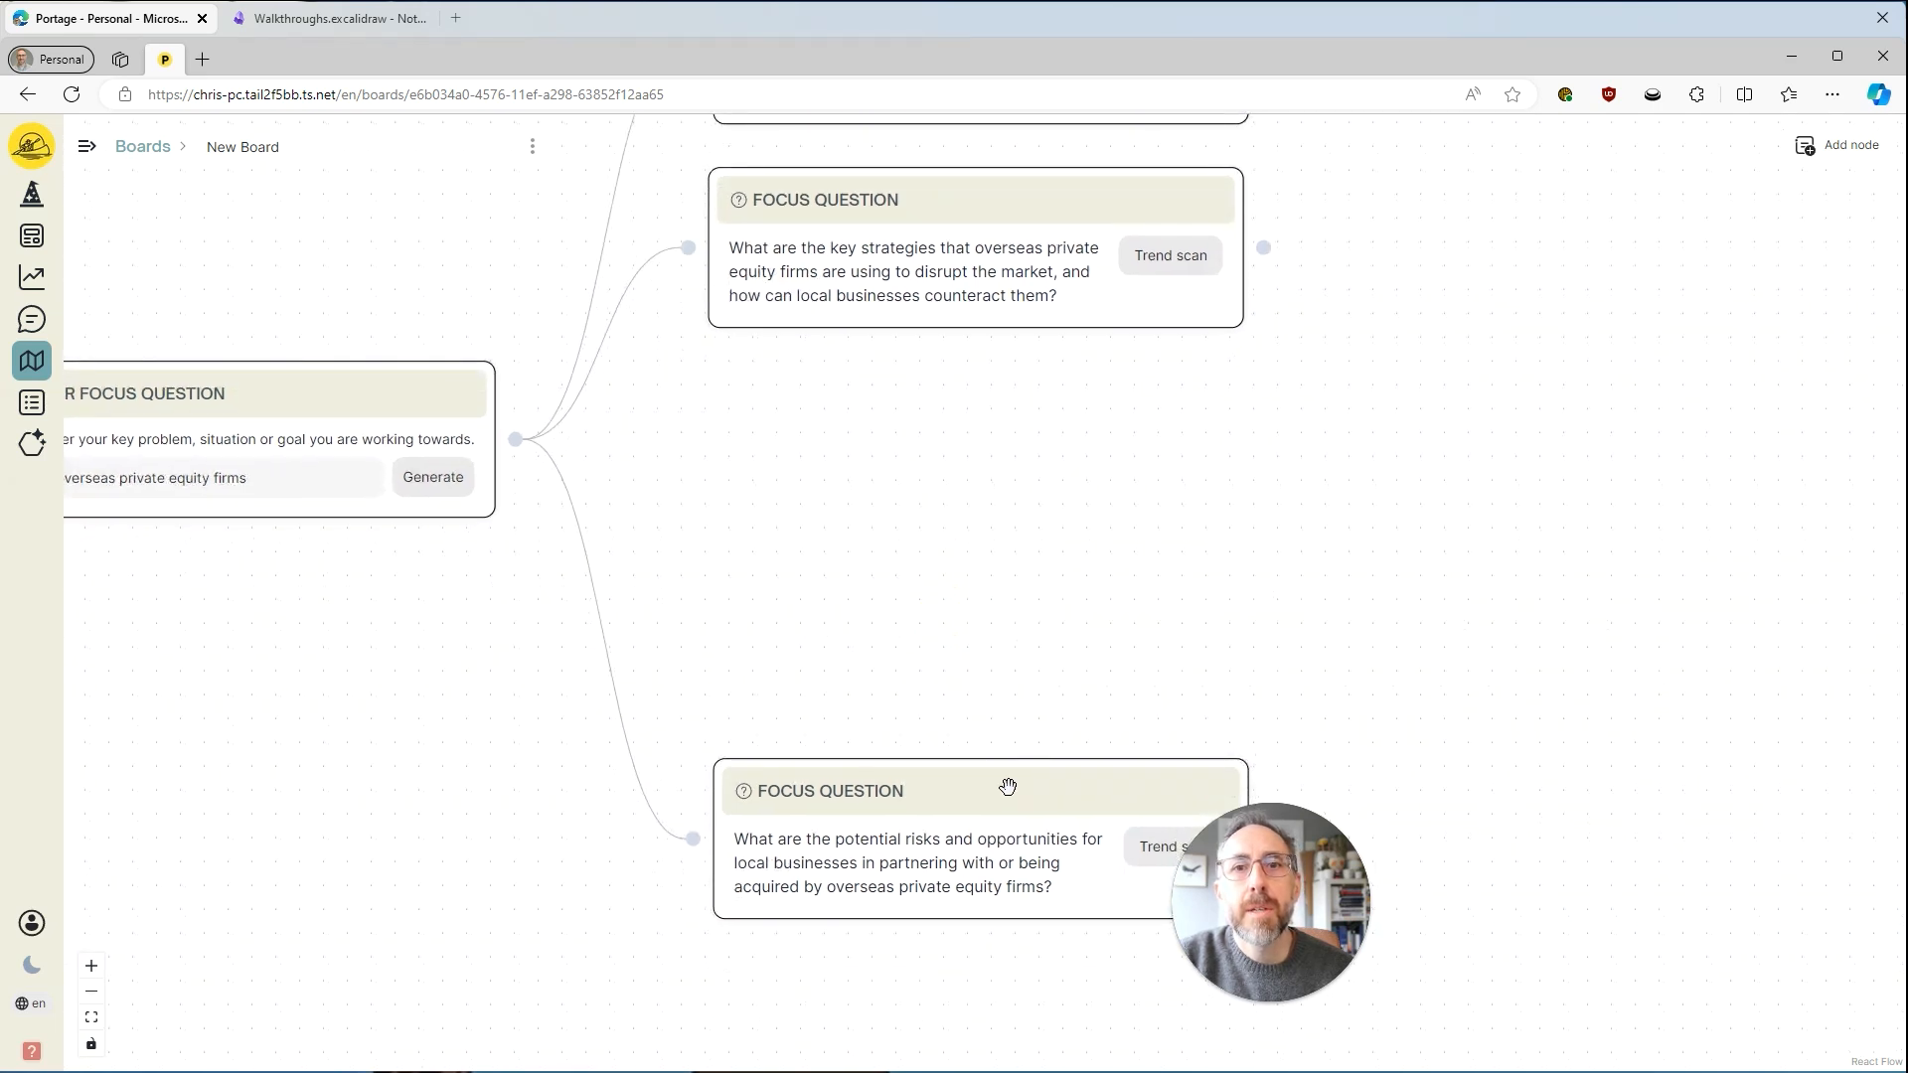
pyautogui.moveTo(1044, 235); pyautogui.dragTo(1023, 374)
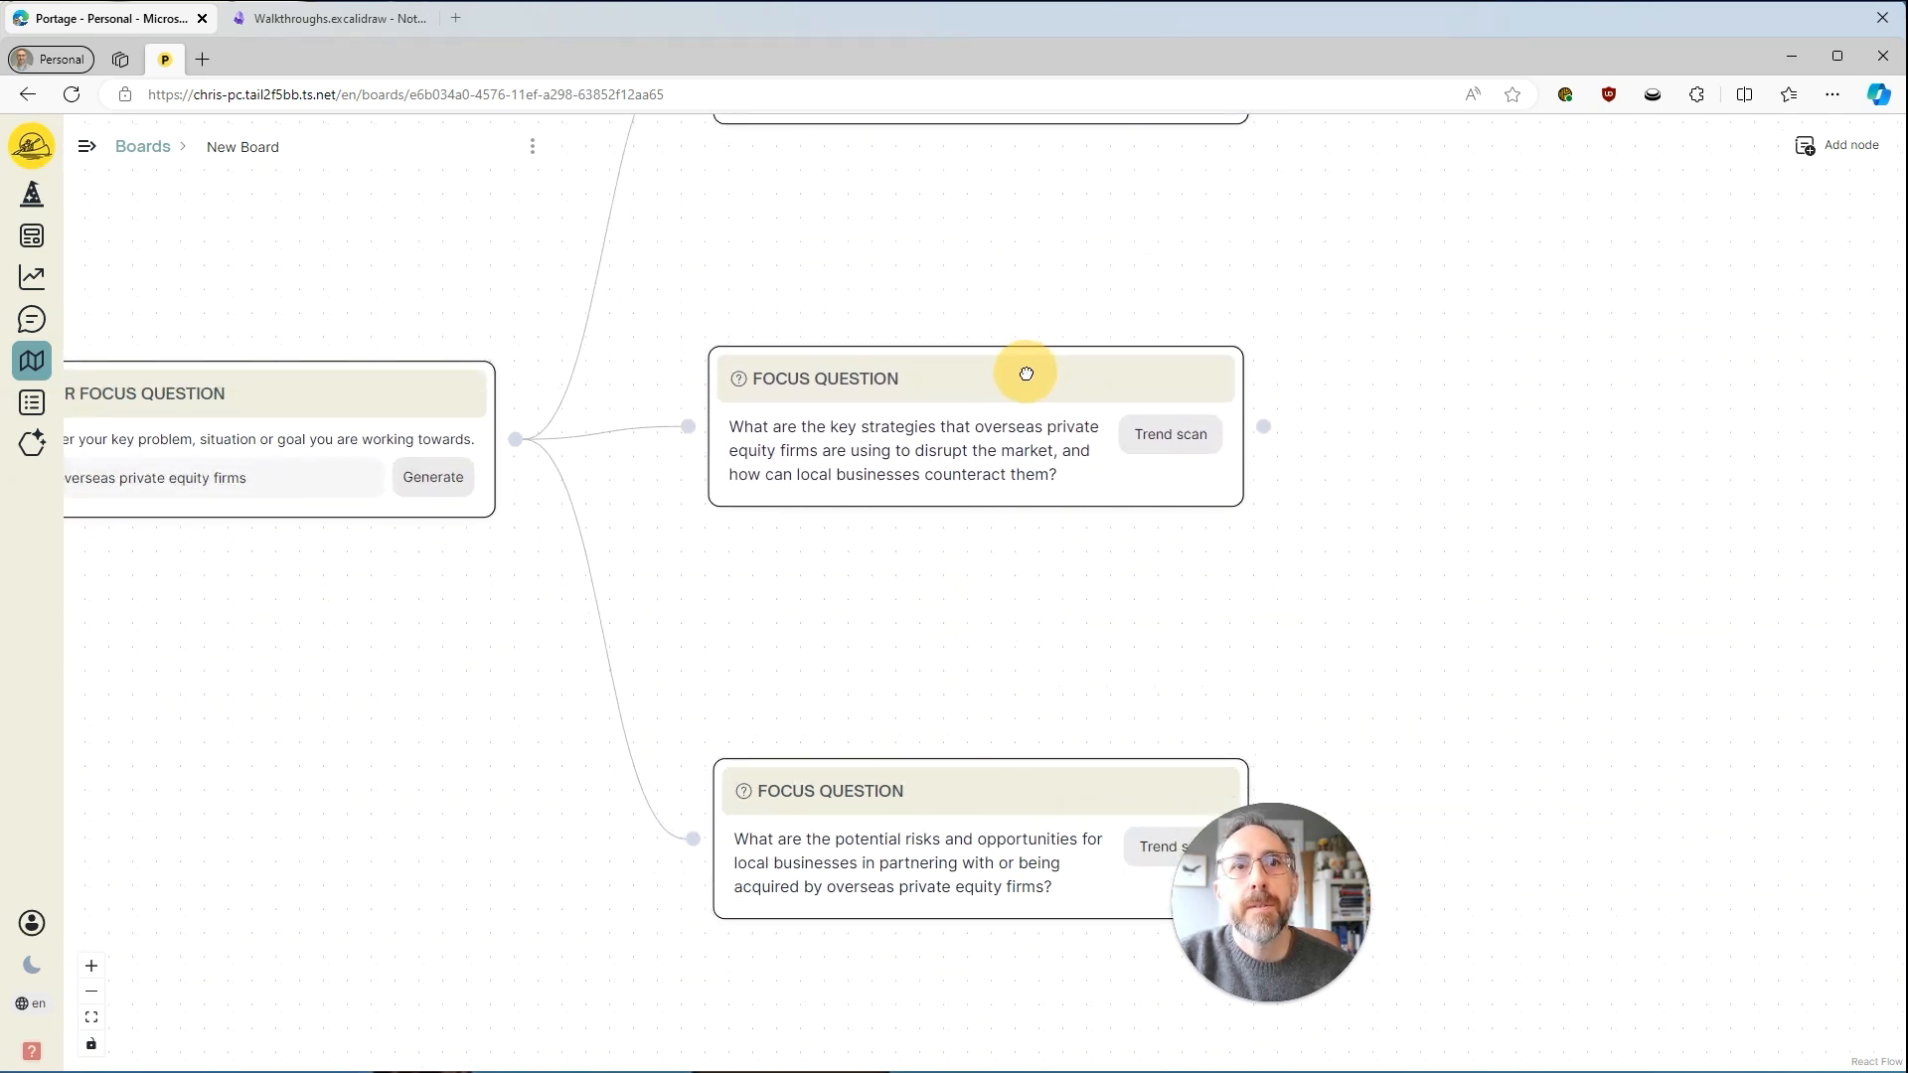
pyautogui.moveTo(1009, 255); pyautogui.dragTo(1184, 362)
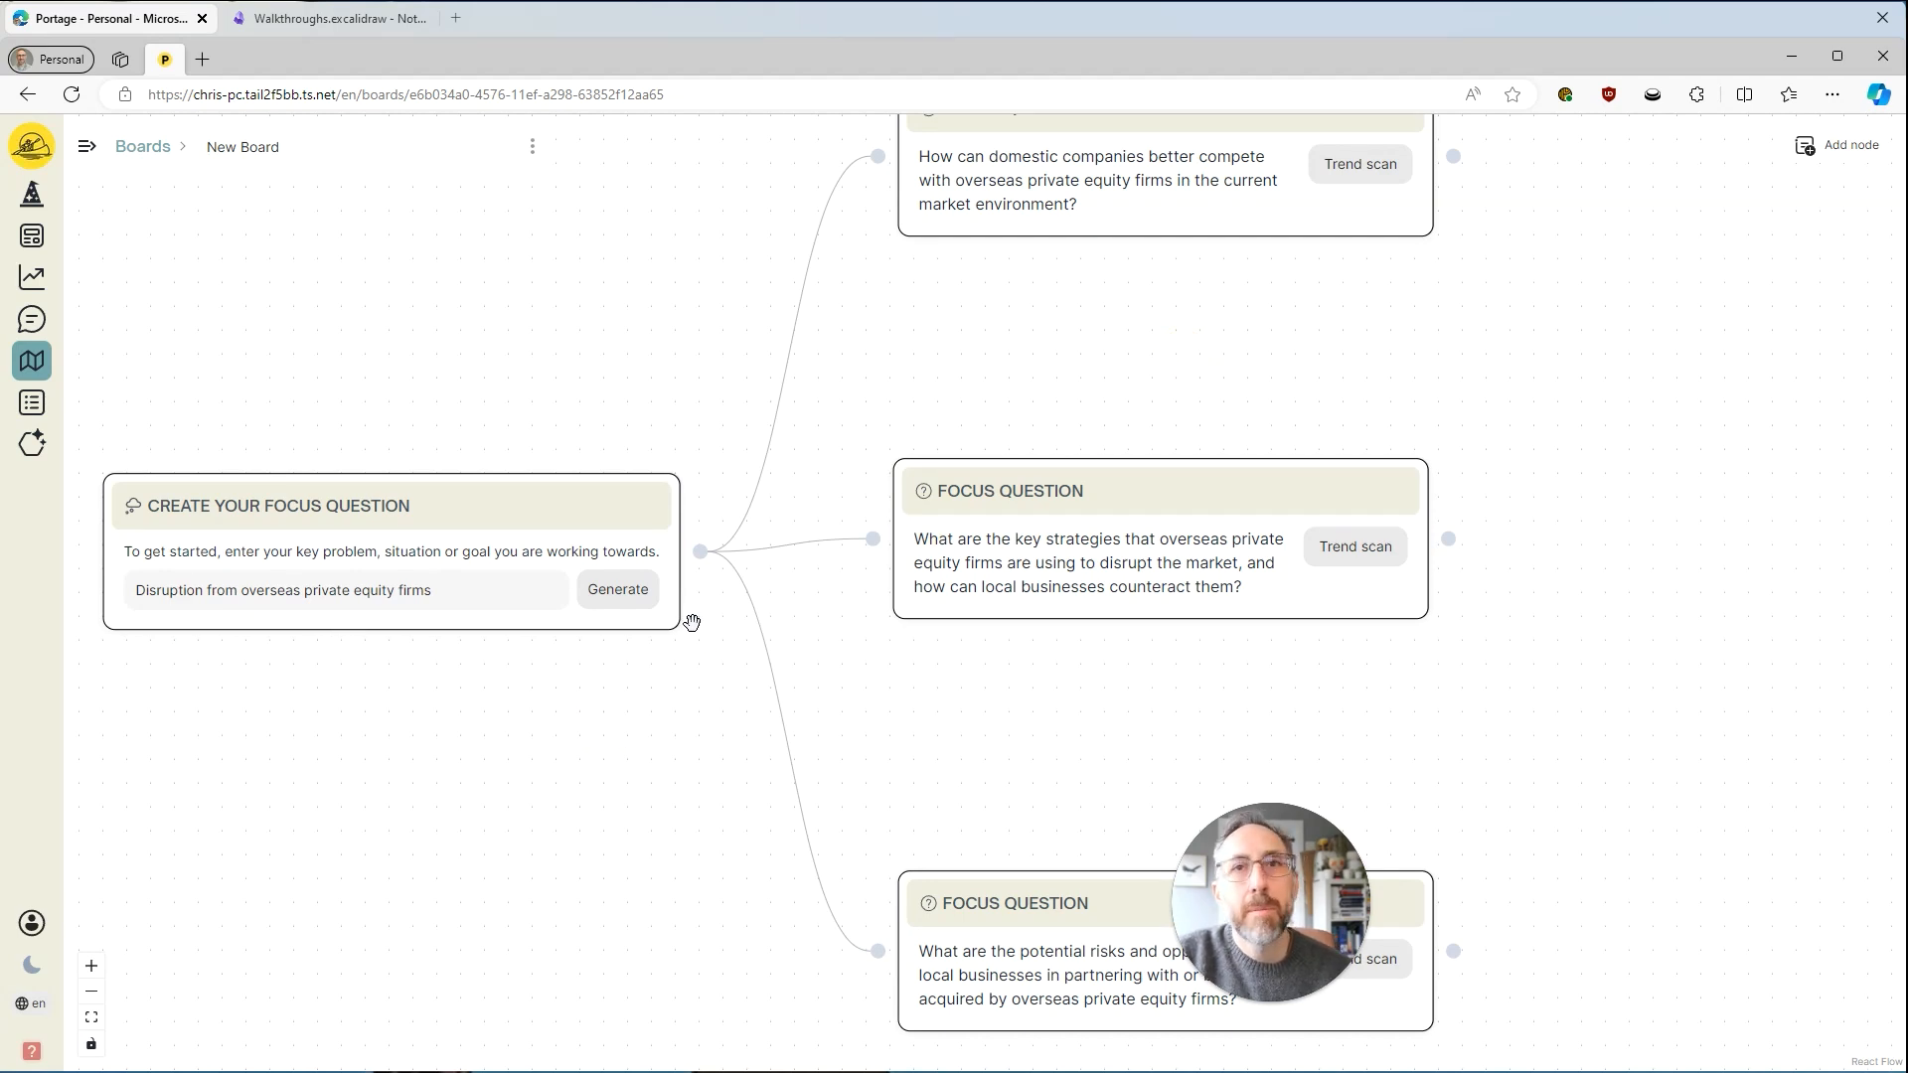
# Start a trend scan from the focus question on how domestic companies can compete and place its Trend Search node beside it.
pyautogui.moveTo(1246, 400); pyautogui.dragTo(963, 451)
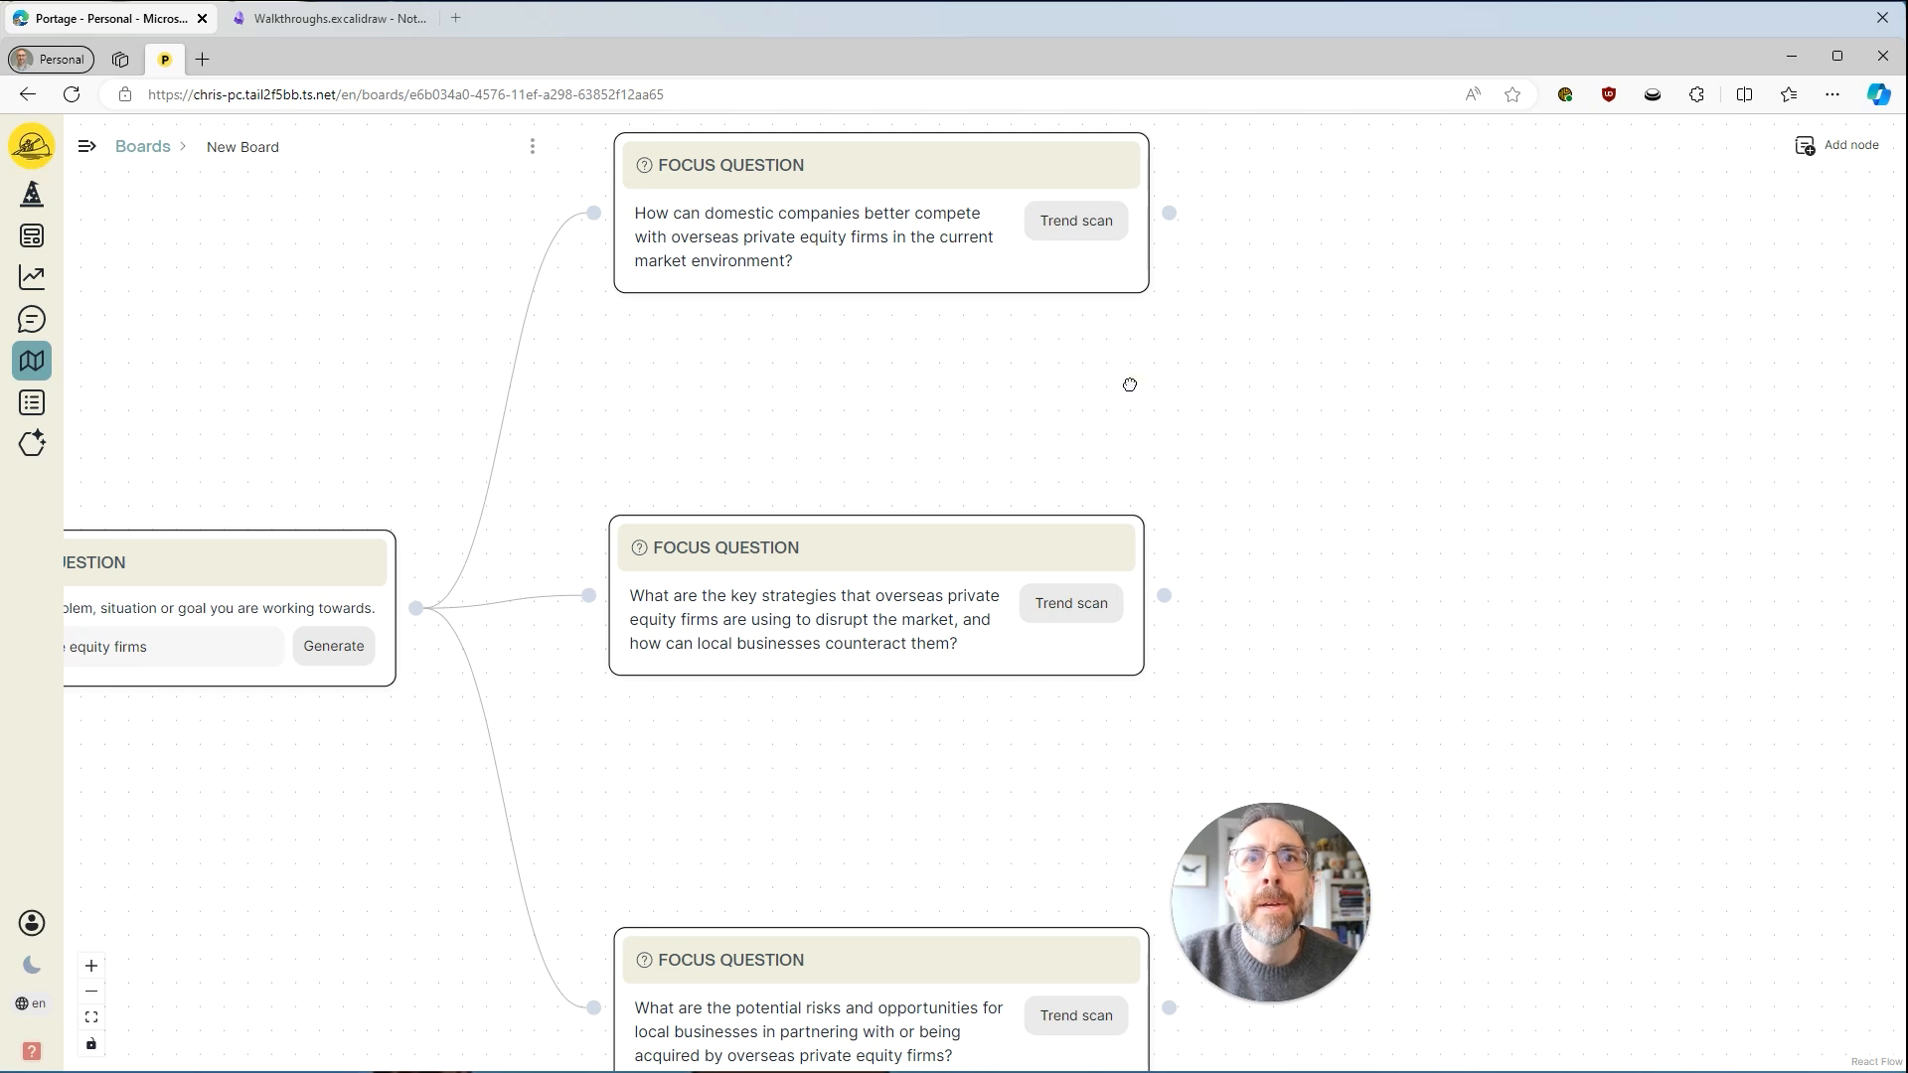
pyautogui.moveTo(1130, 385); pyautogui.dragTo(1064, 467)
pyautogui.click(1016, 310)
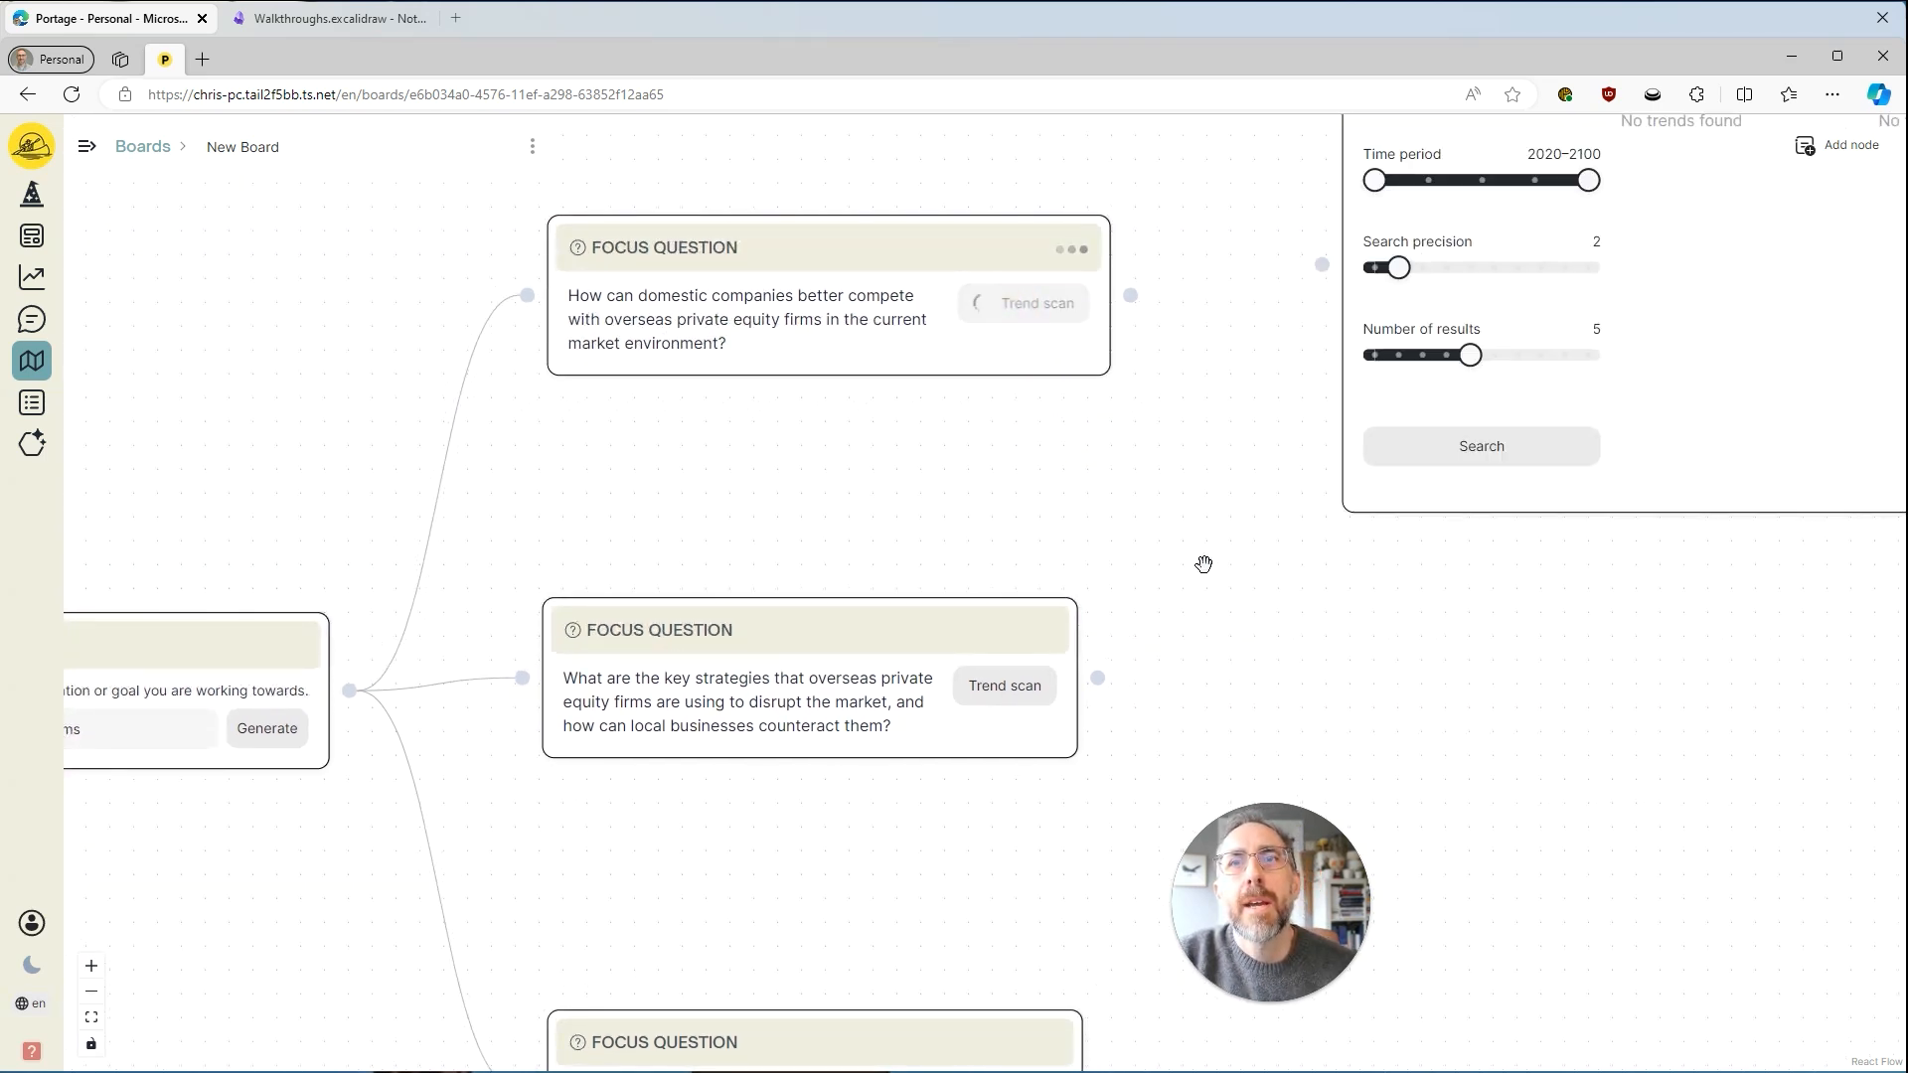
pyautogui.moveTo(1203, 564); pyautogui.dragTo(1014, 695)
pyautogui.moveTo(1473, 171); pyautogui.dragTo(1406, 152)
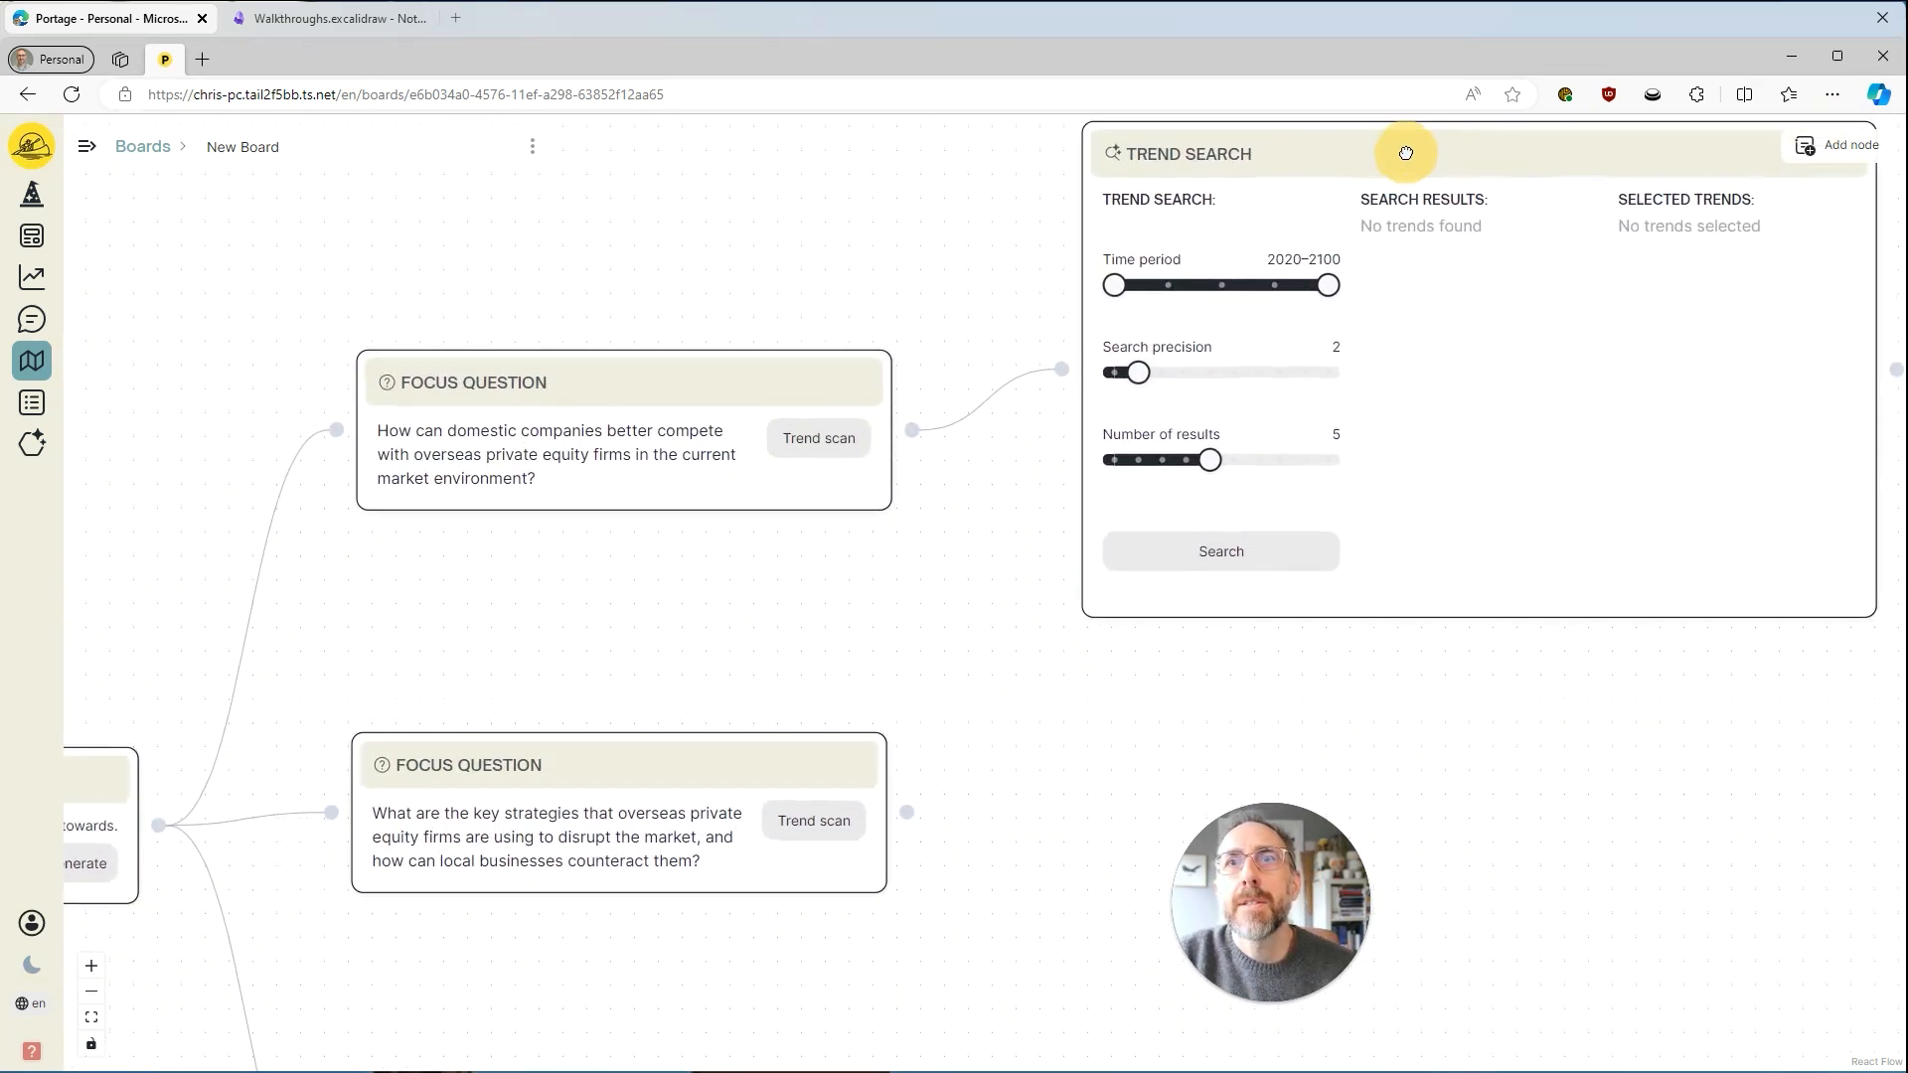
# Start a trend scan from the key strategies focus question and place its Trend Search node below the first one.
pyautogui.moveTo(1335, 811); pyautogui.dragTo(1282, 503)
pyautogui.click(765, 511)
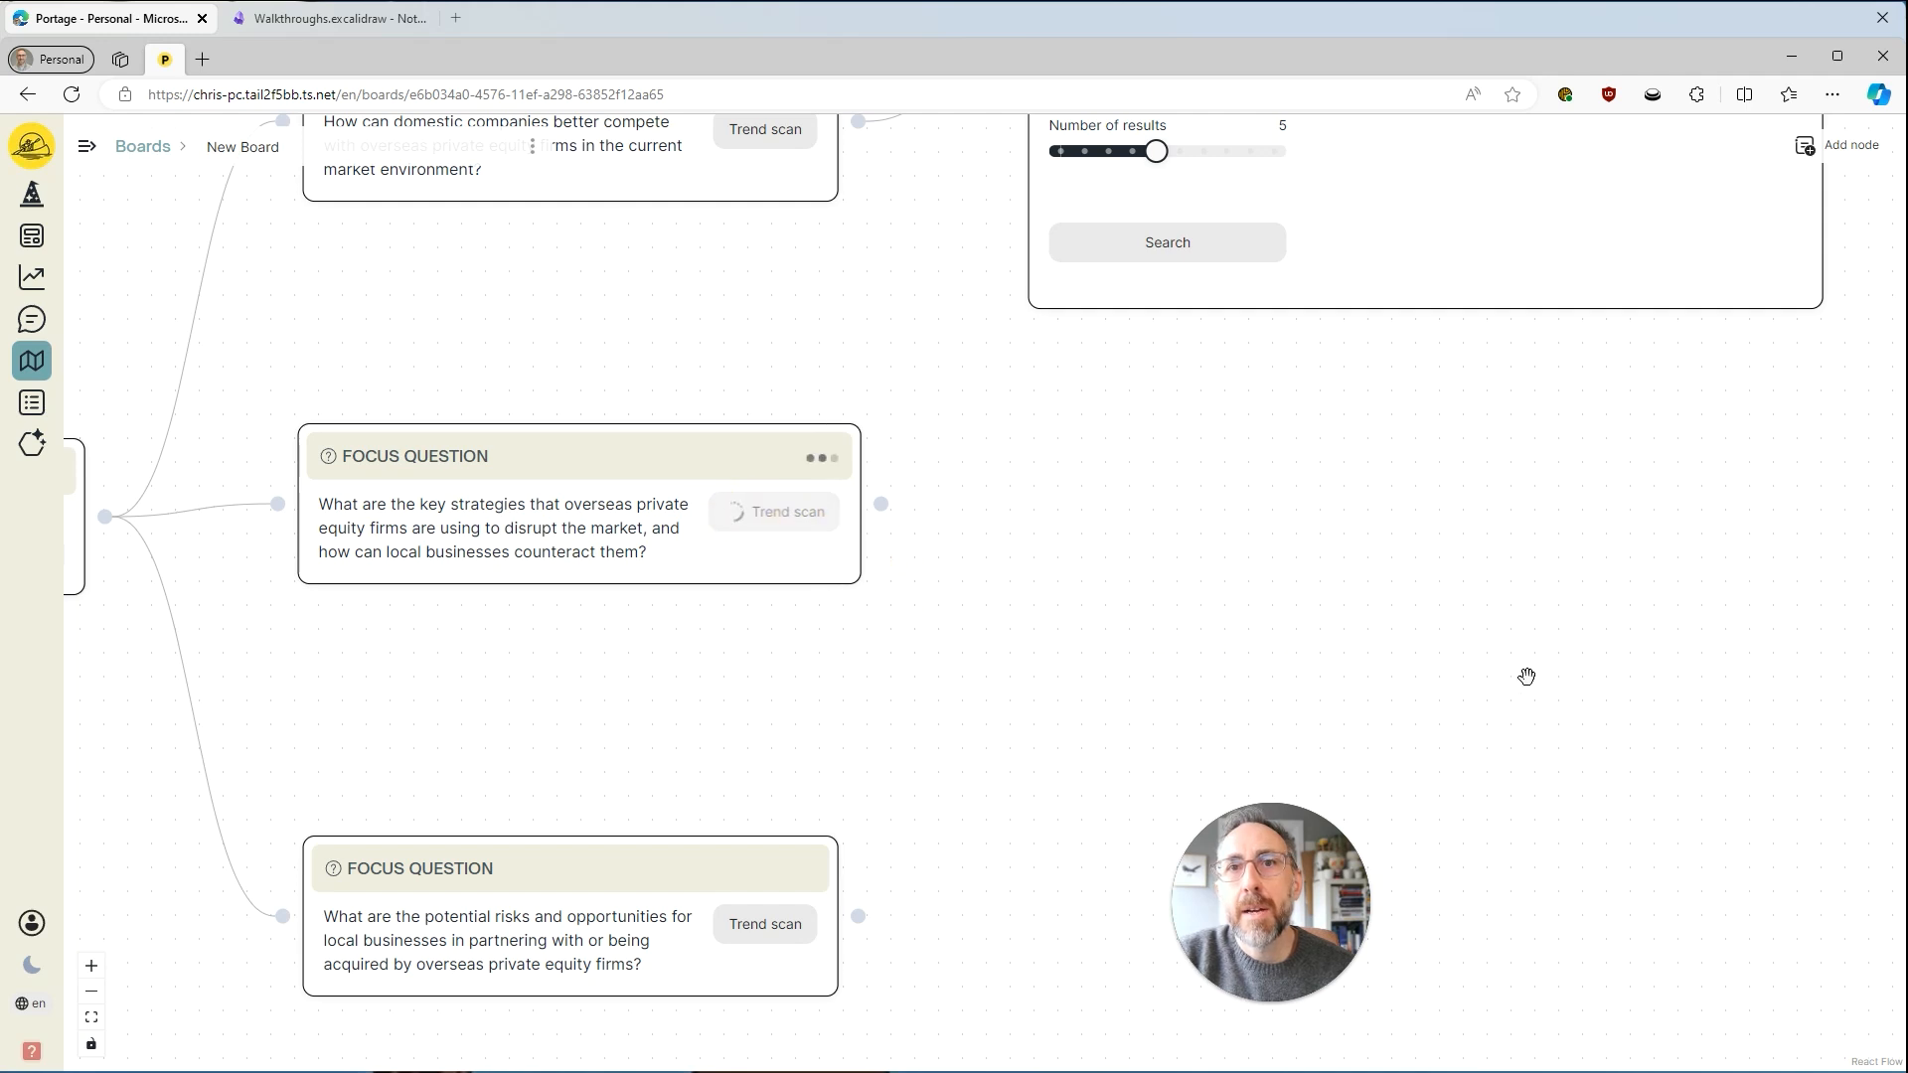
pyautogui.moveTo(1672, 637); pyautogui.dragTo(1576, 587)
pyautogui.moveTo(1761, 197); pyautogui.dragTo(1698, 320)
pyautogui.moveTo(1619, 984); pyautogui.dragTo(1600, 619)
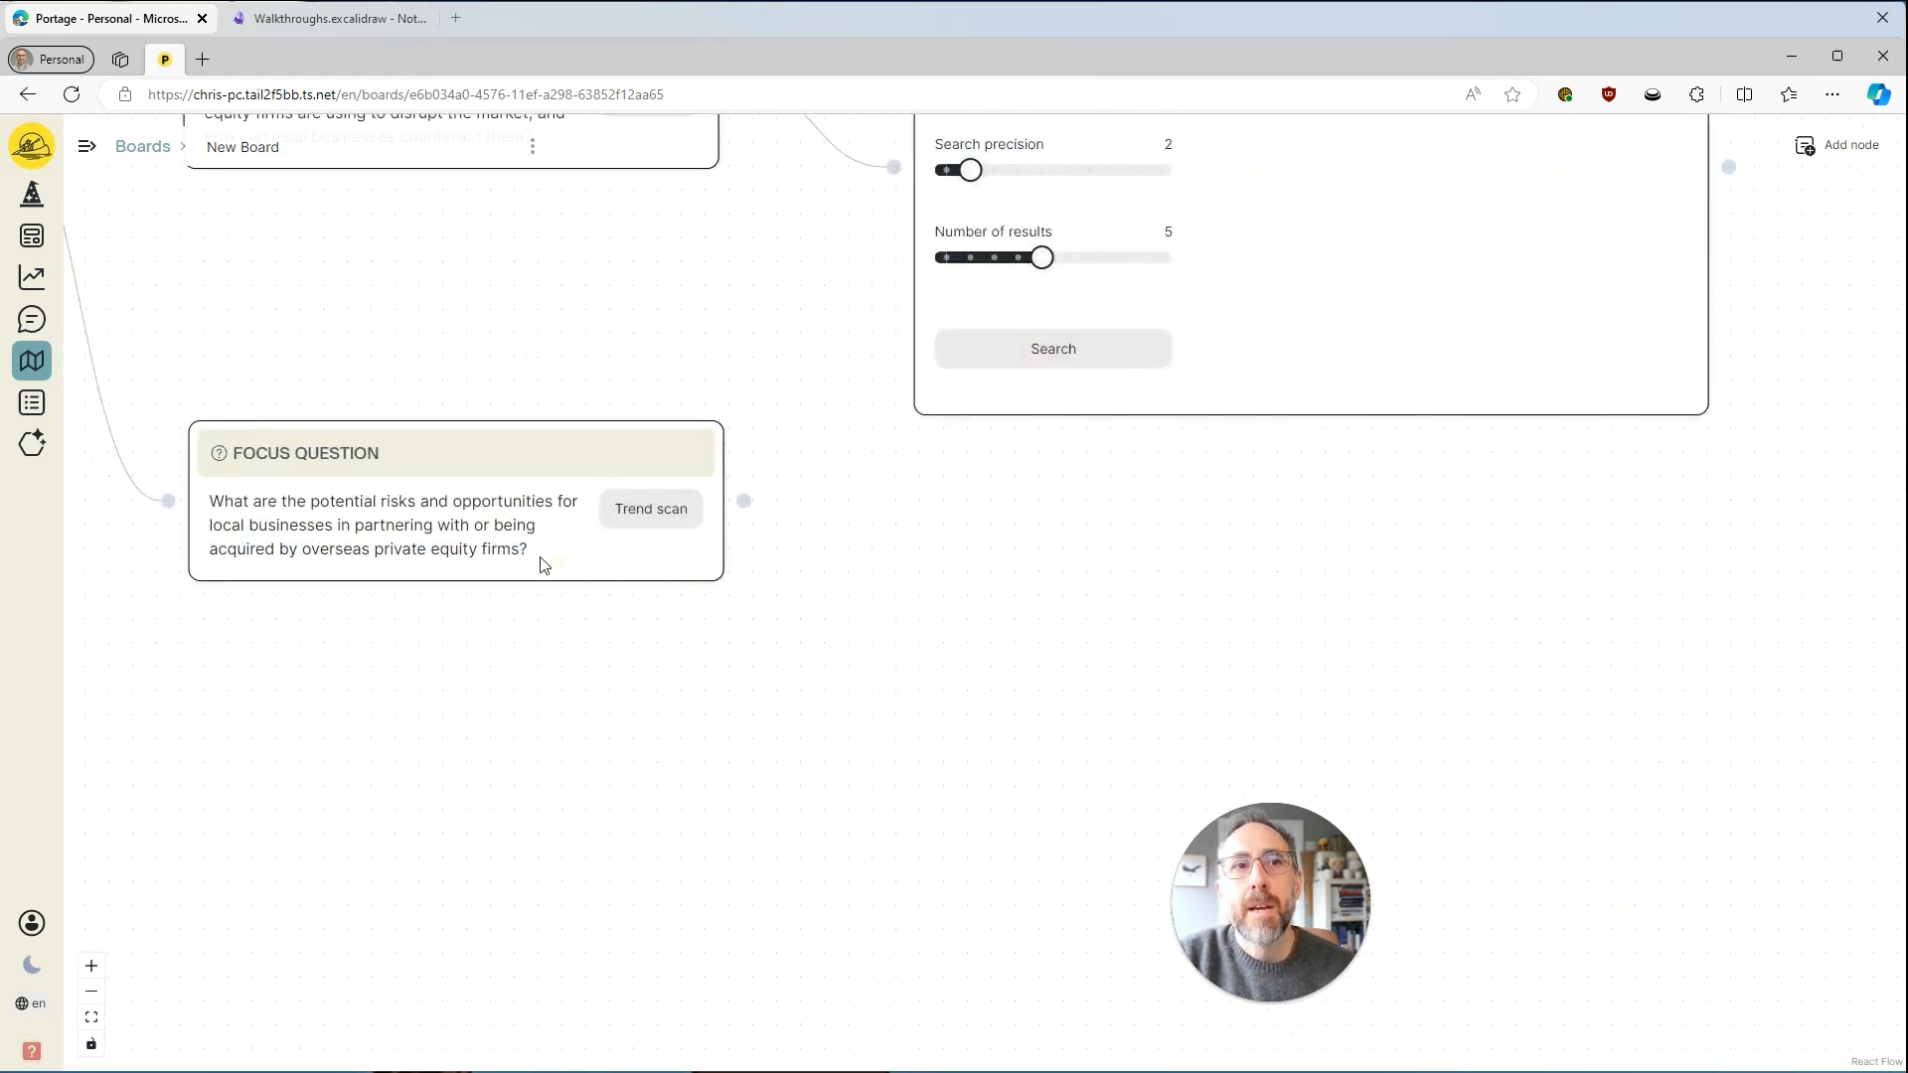
# Run the trend search in both Trend Search nodes with the default period, precision and number of results.
pyautogui.moveTo(1056, 536); pyautogui.dragTo(1045, 932)
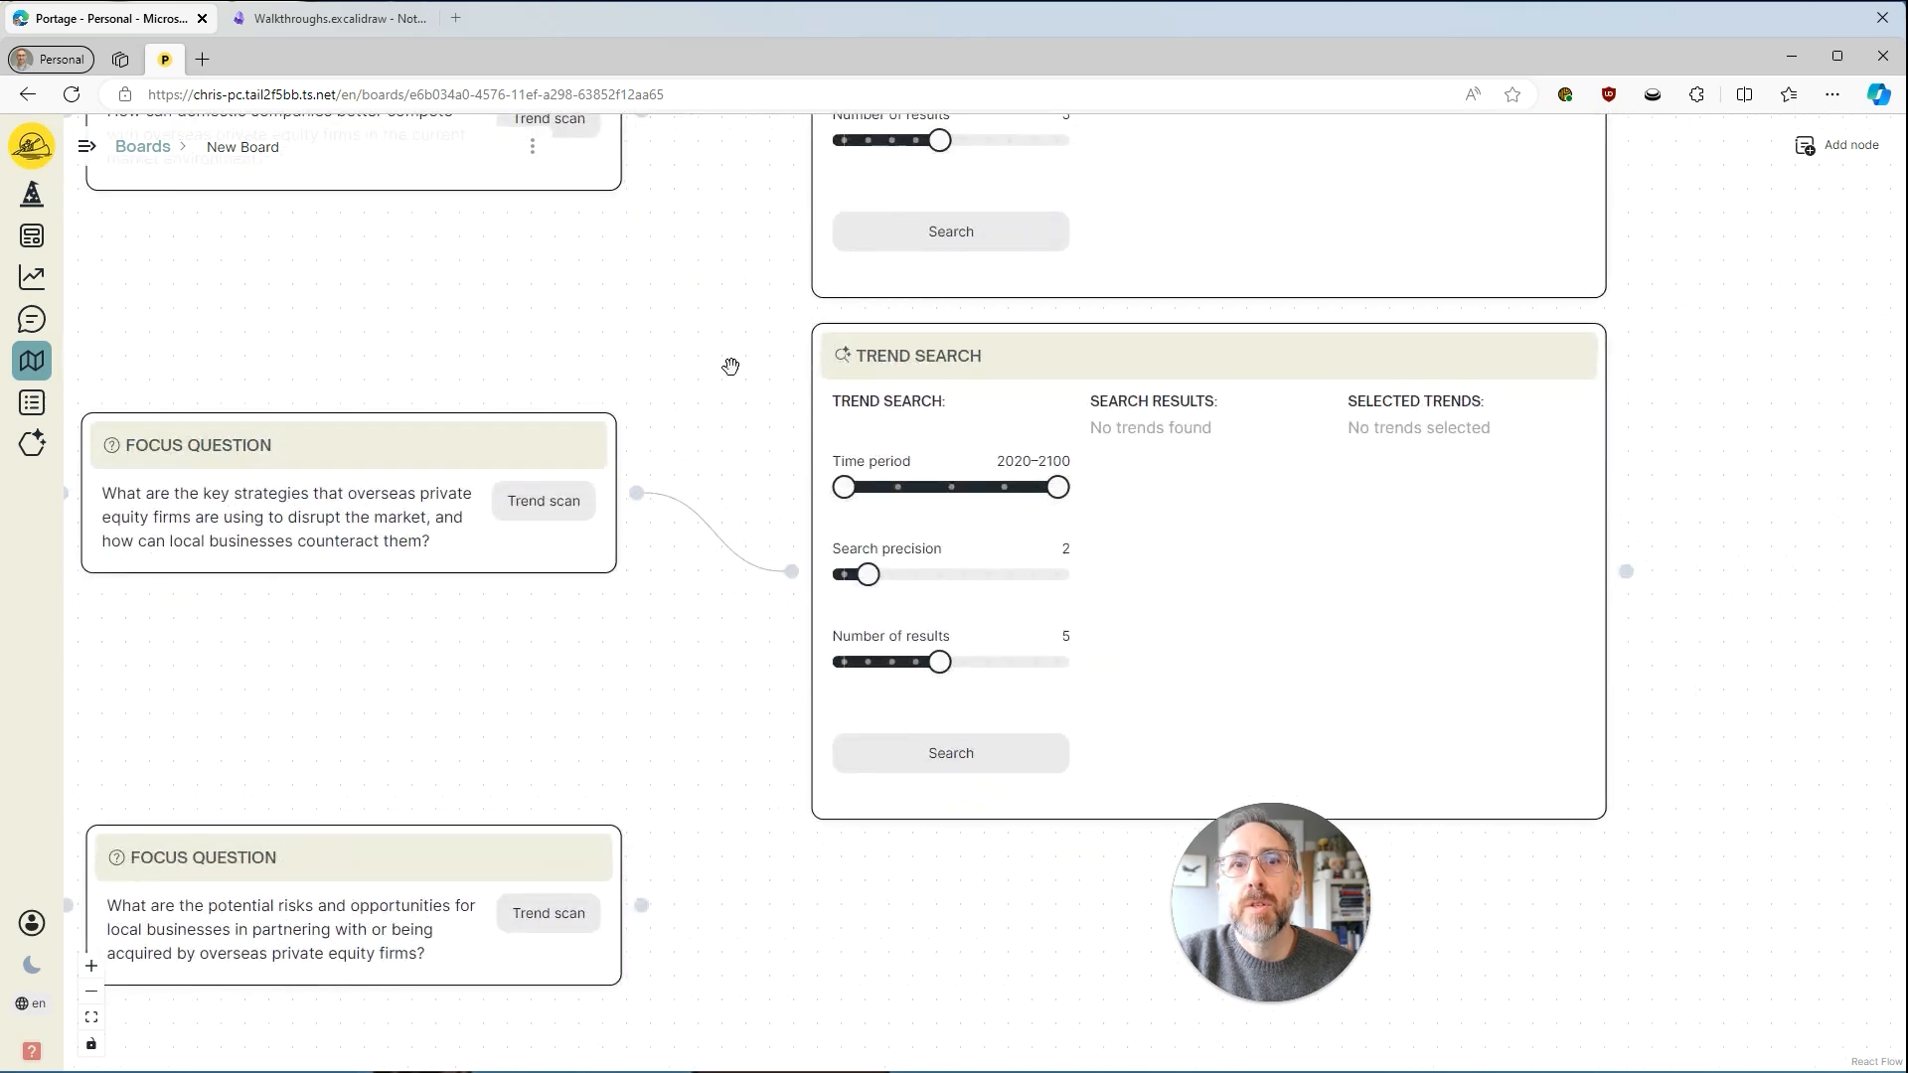
pyautogui.moveTo(833, 300); pyautogui.dragTo(809, 430)
pyautogui.click(864, 364)
pyautogui.click(942, 895)
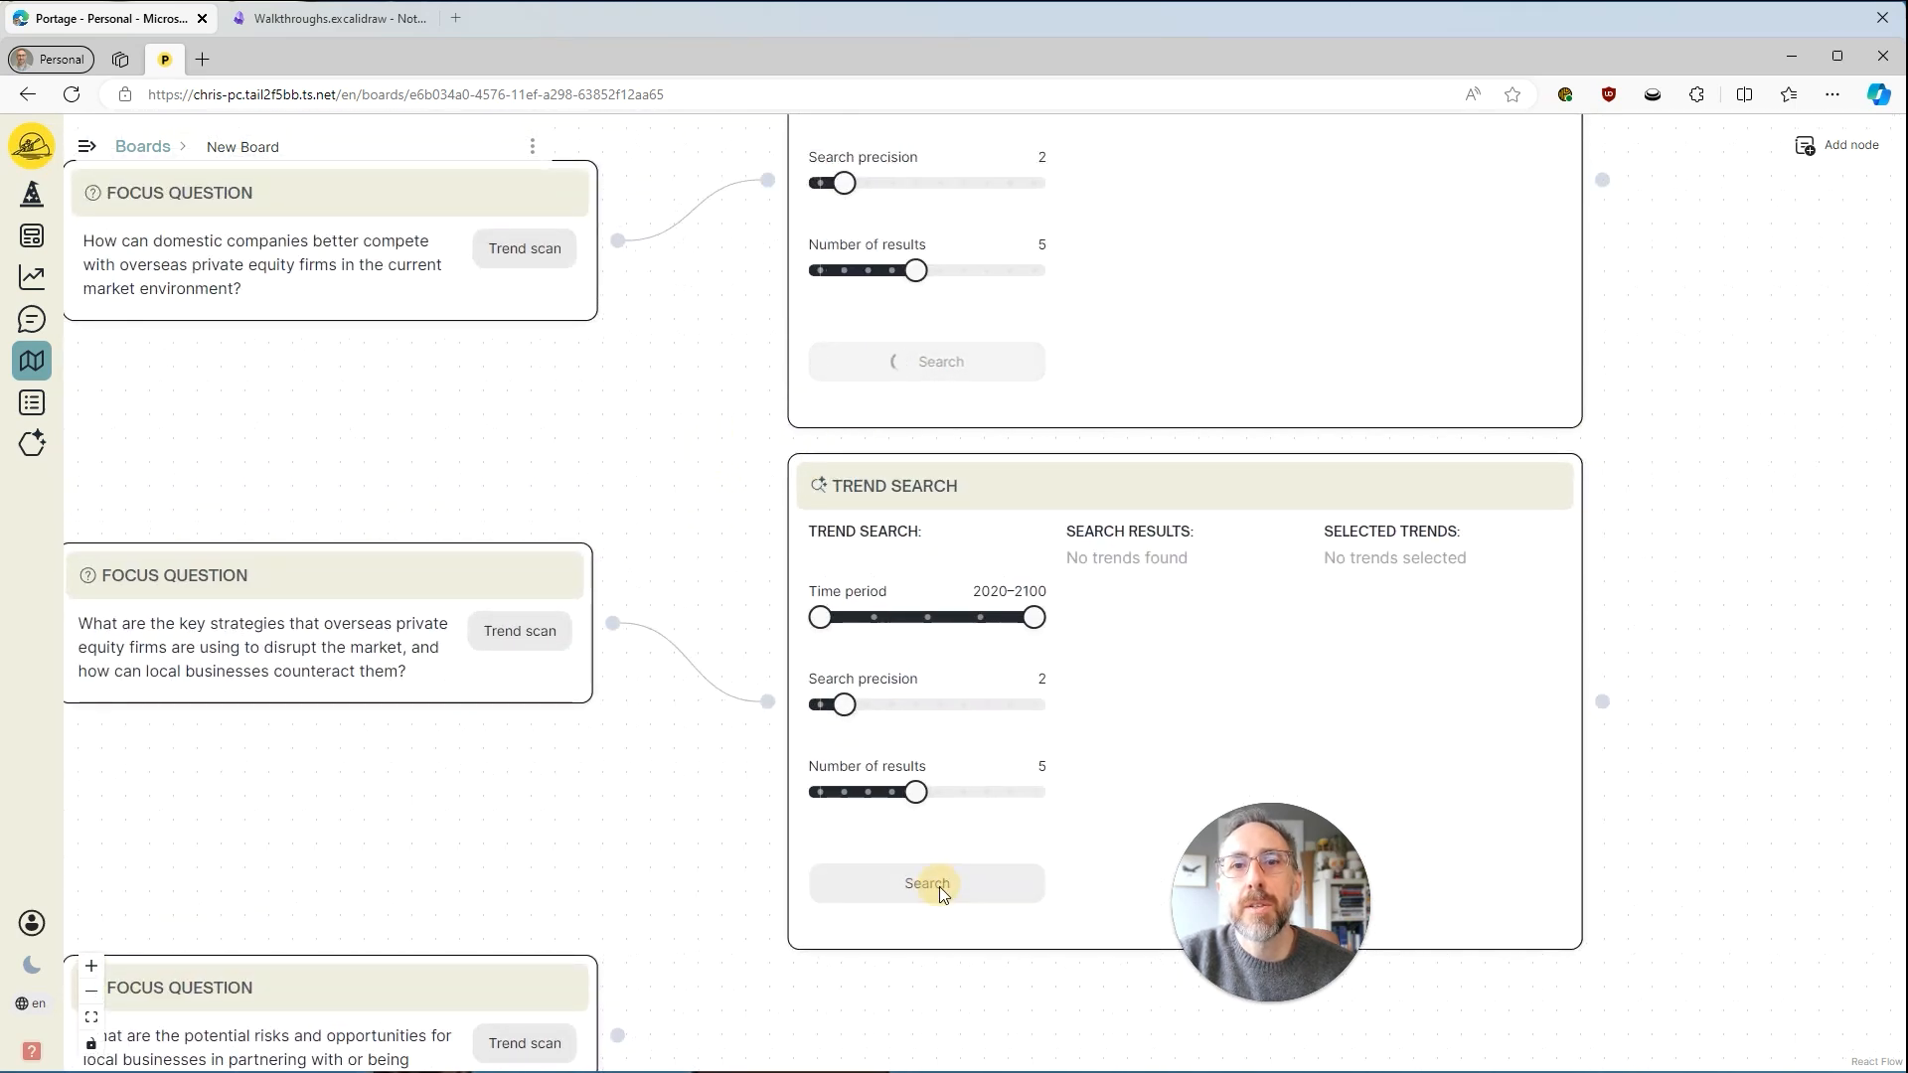
# View the details of the Sustainable Fintech Growth trend and one sustainability trend from the first search results, closing each one.
pyautogui.moveTo(669, 438); pyautogui.dragTo(547, 619)
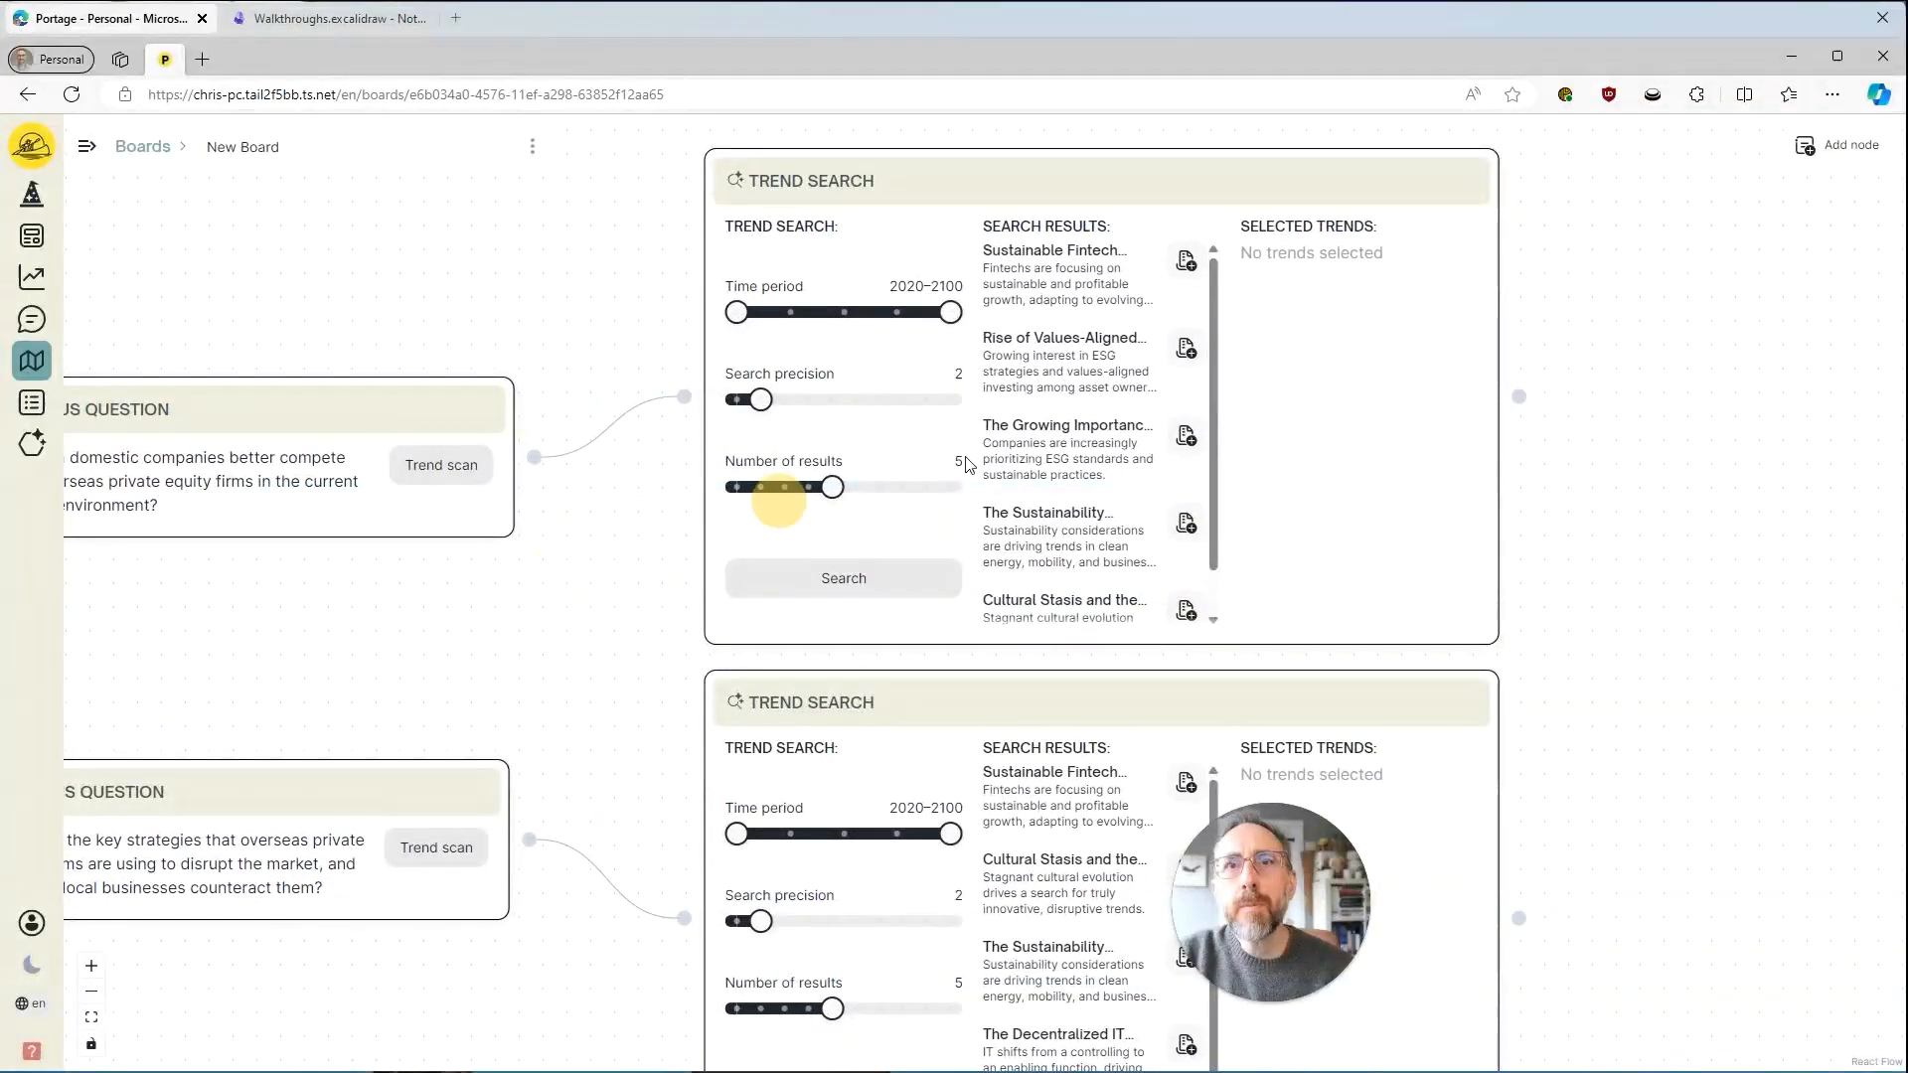
pyautogui.click(1059, 274)
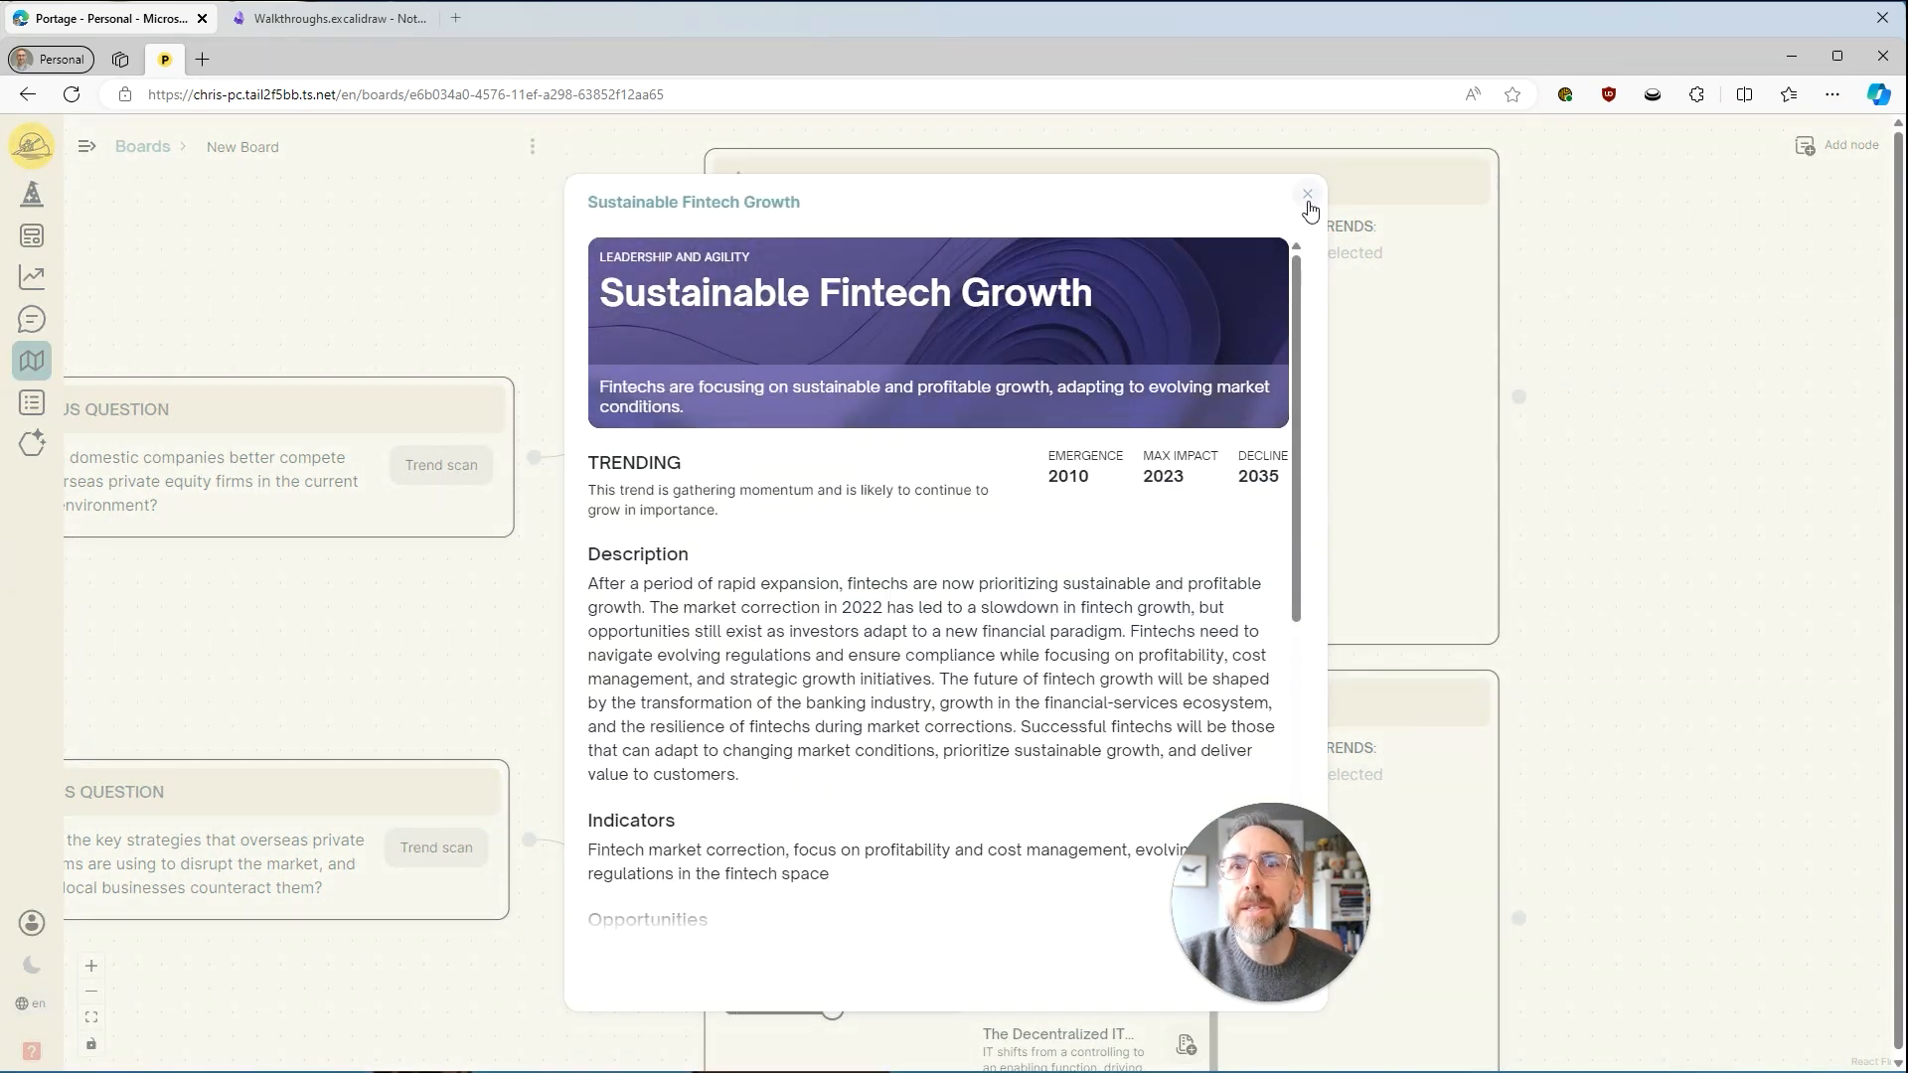
pyautogui.click(1308, 196)
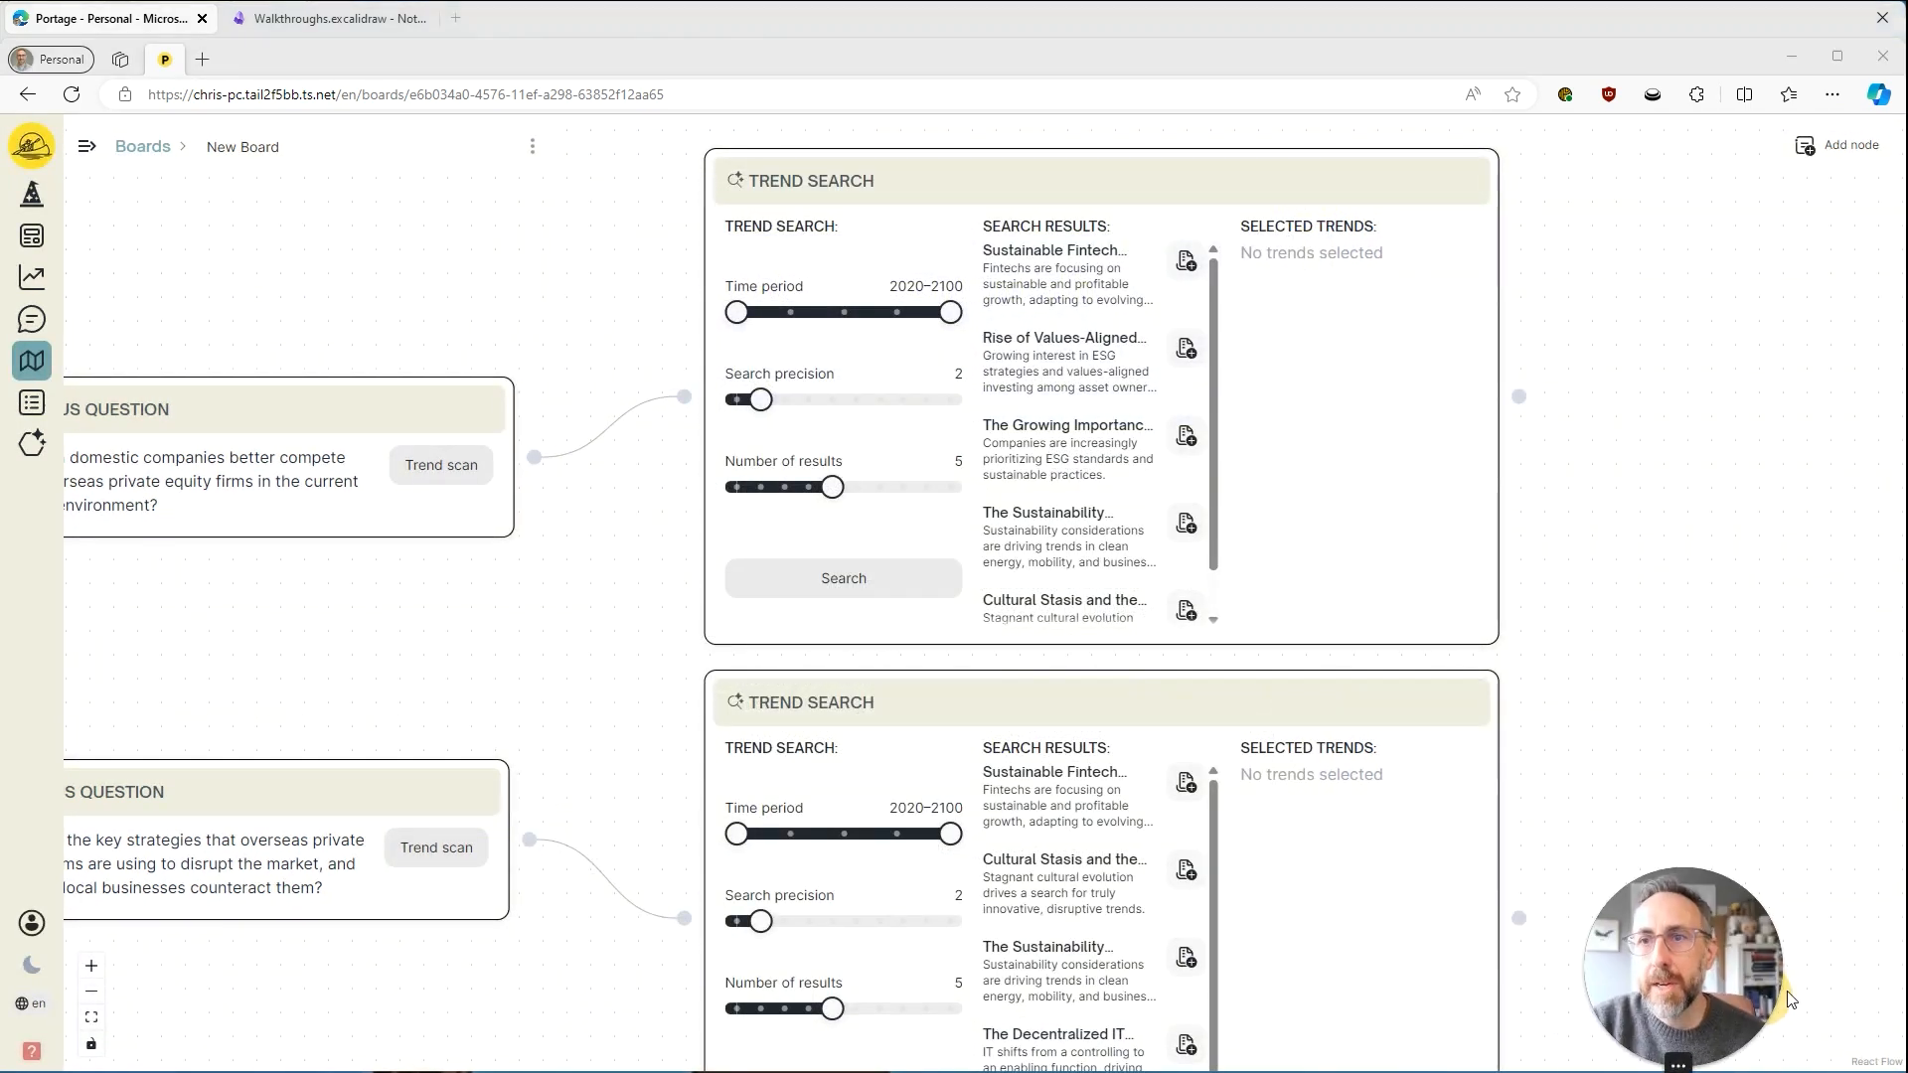
pyautogui.click(1075, 537)
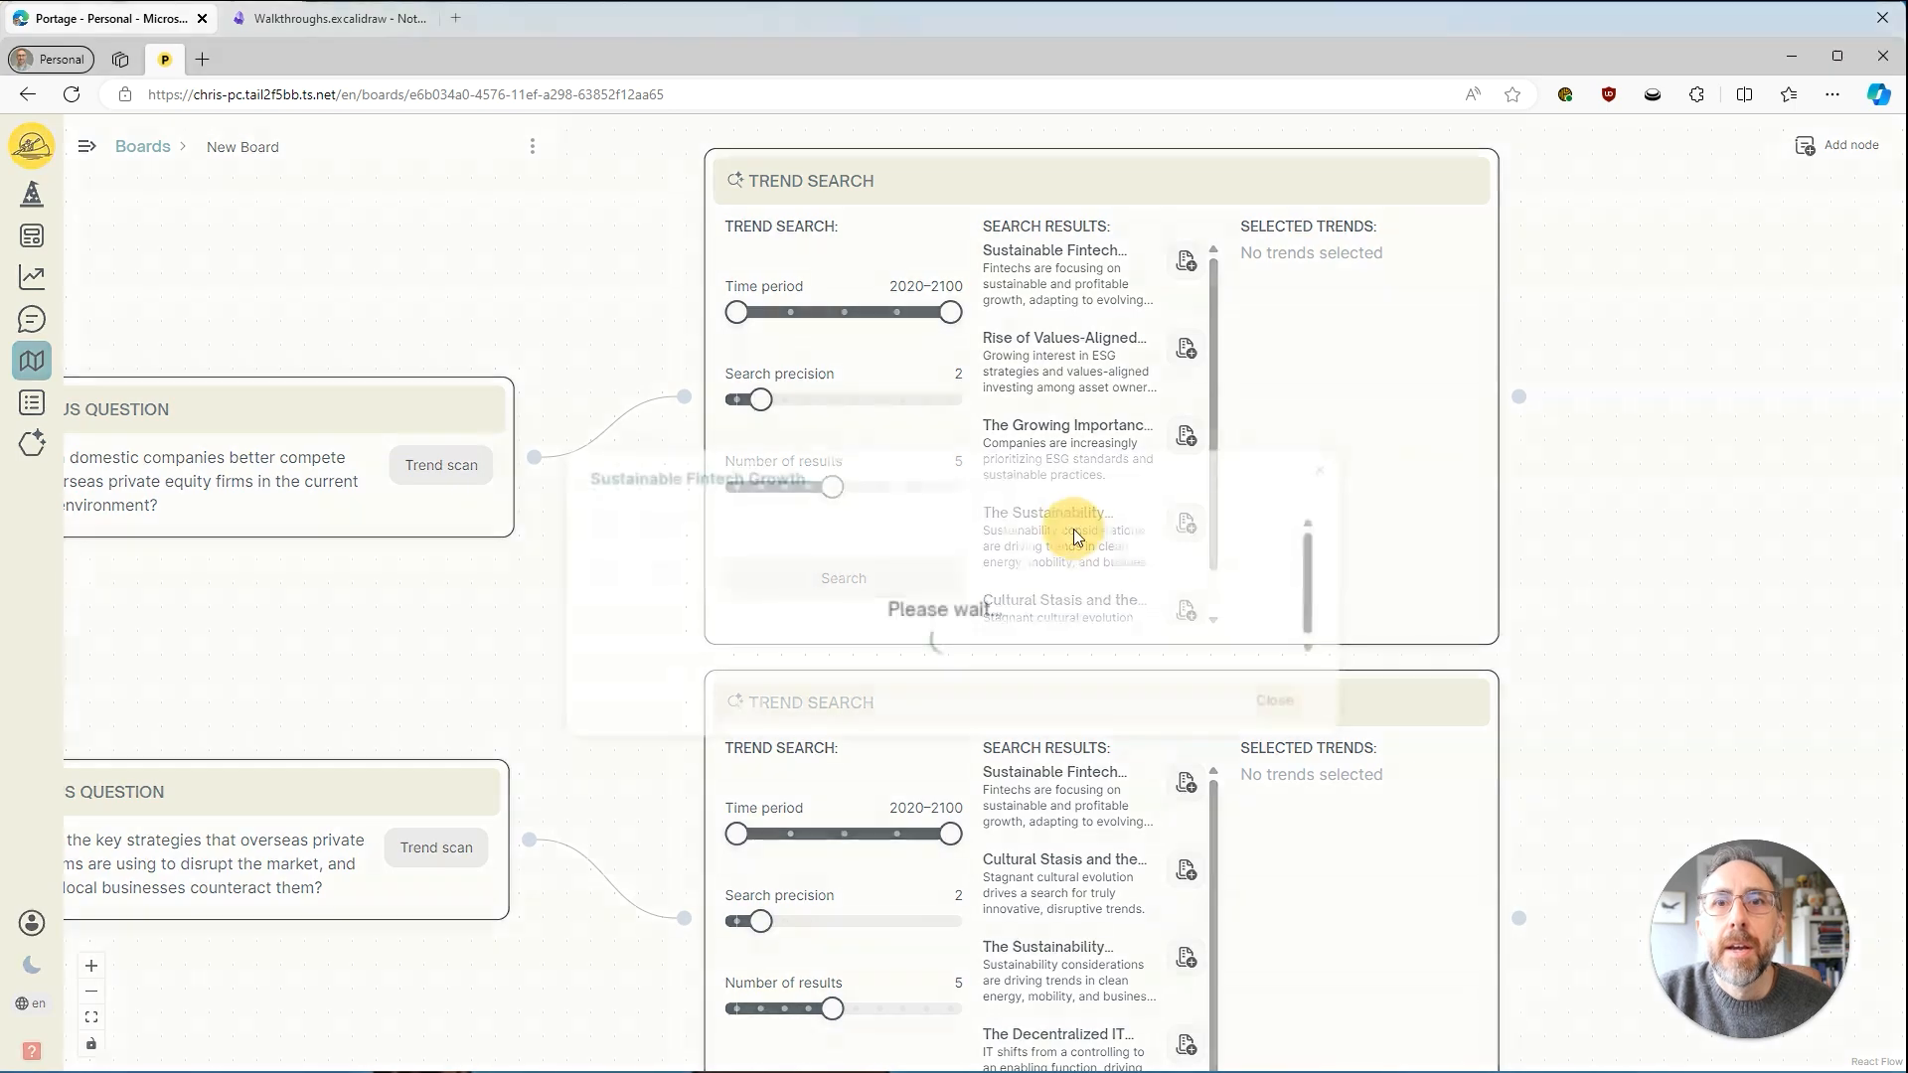
pyautogui.click(1310, 195)
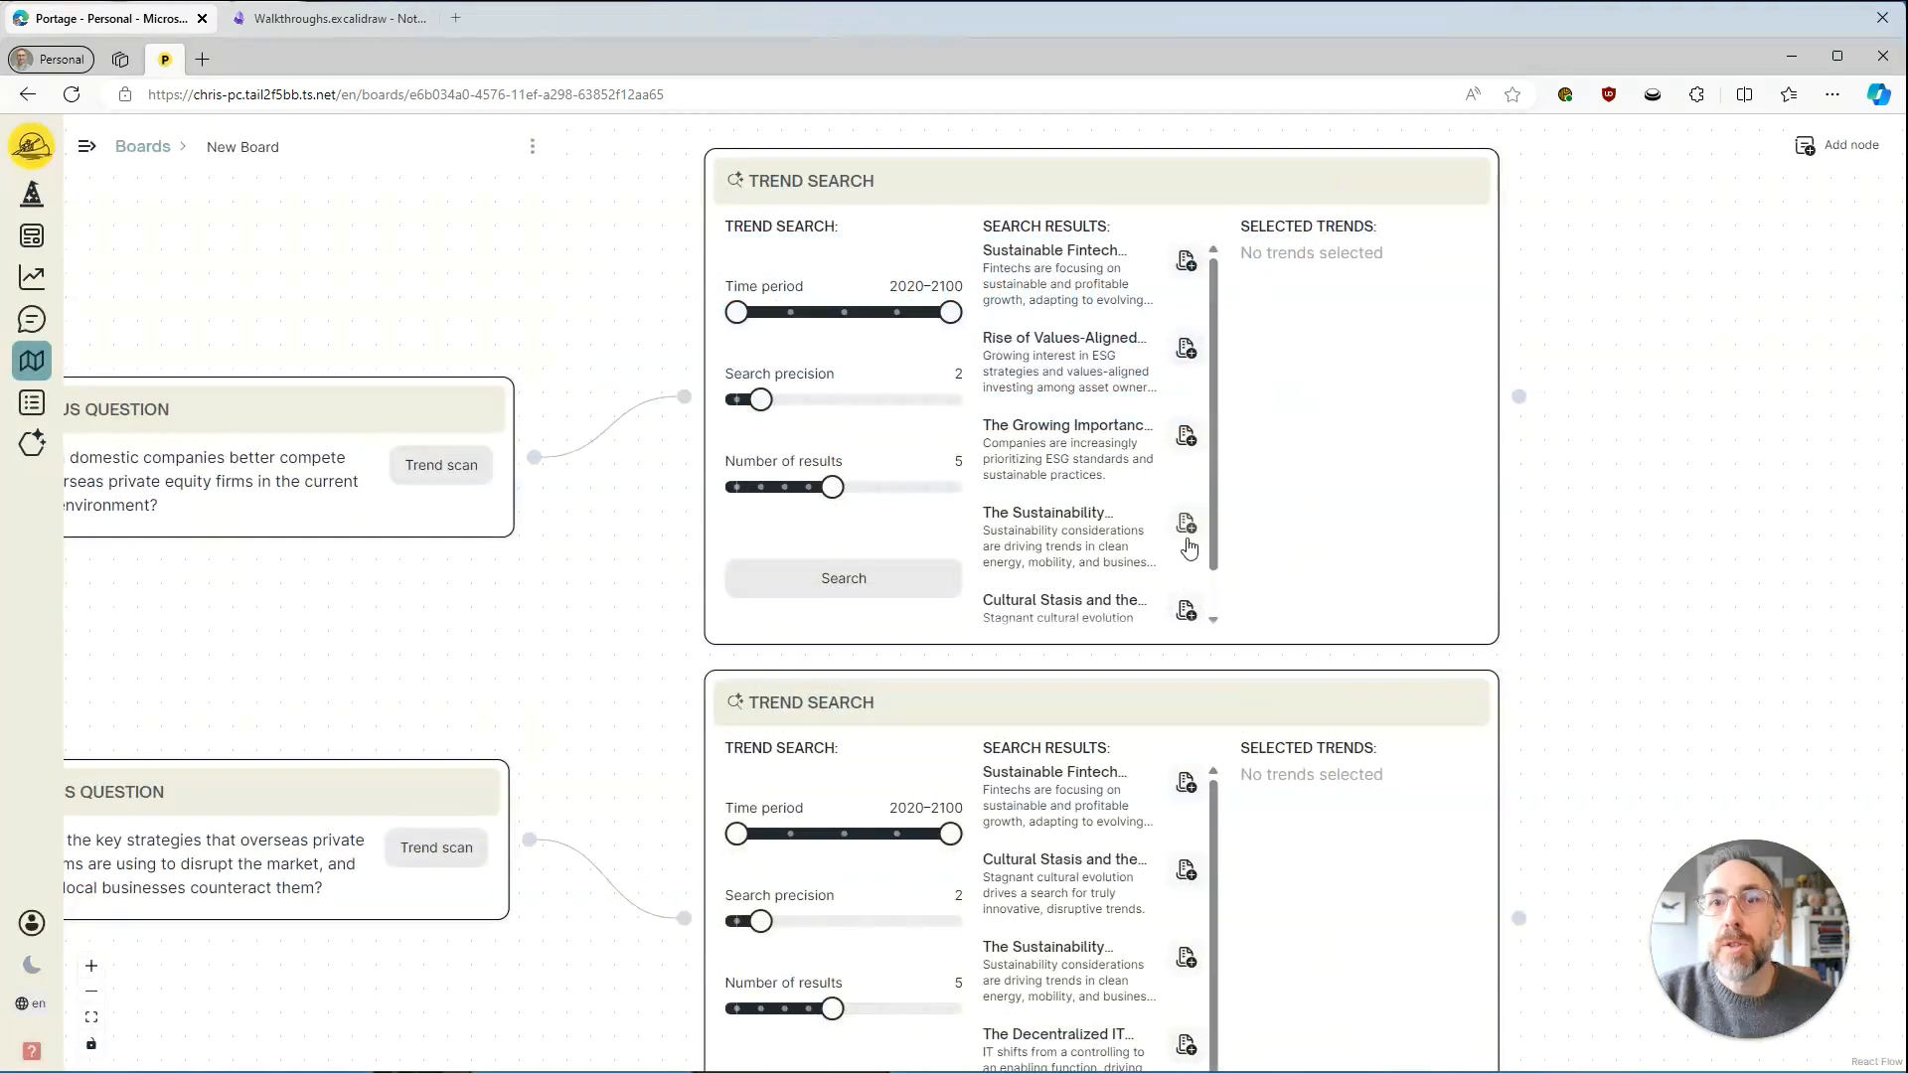
# Add the sustainability and Rise of Values-Aligned trends to the first node's selected trends, and the Cultural Stasis trend to the second's.
pyautogui.click(1185, 524)
pyautogui.click(1185, 349)
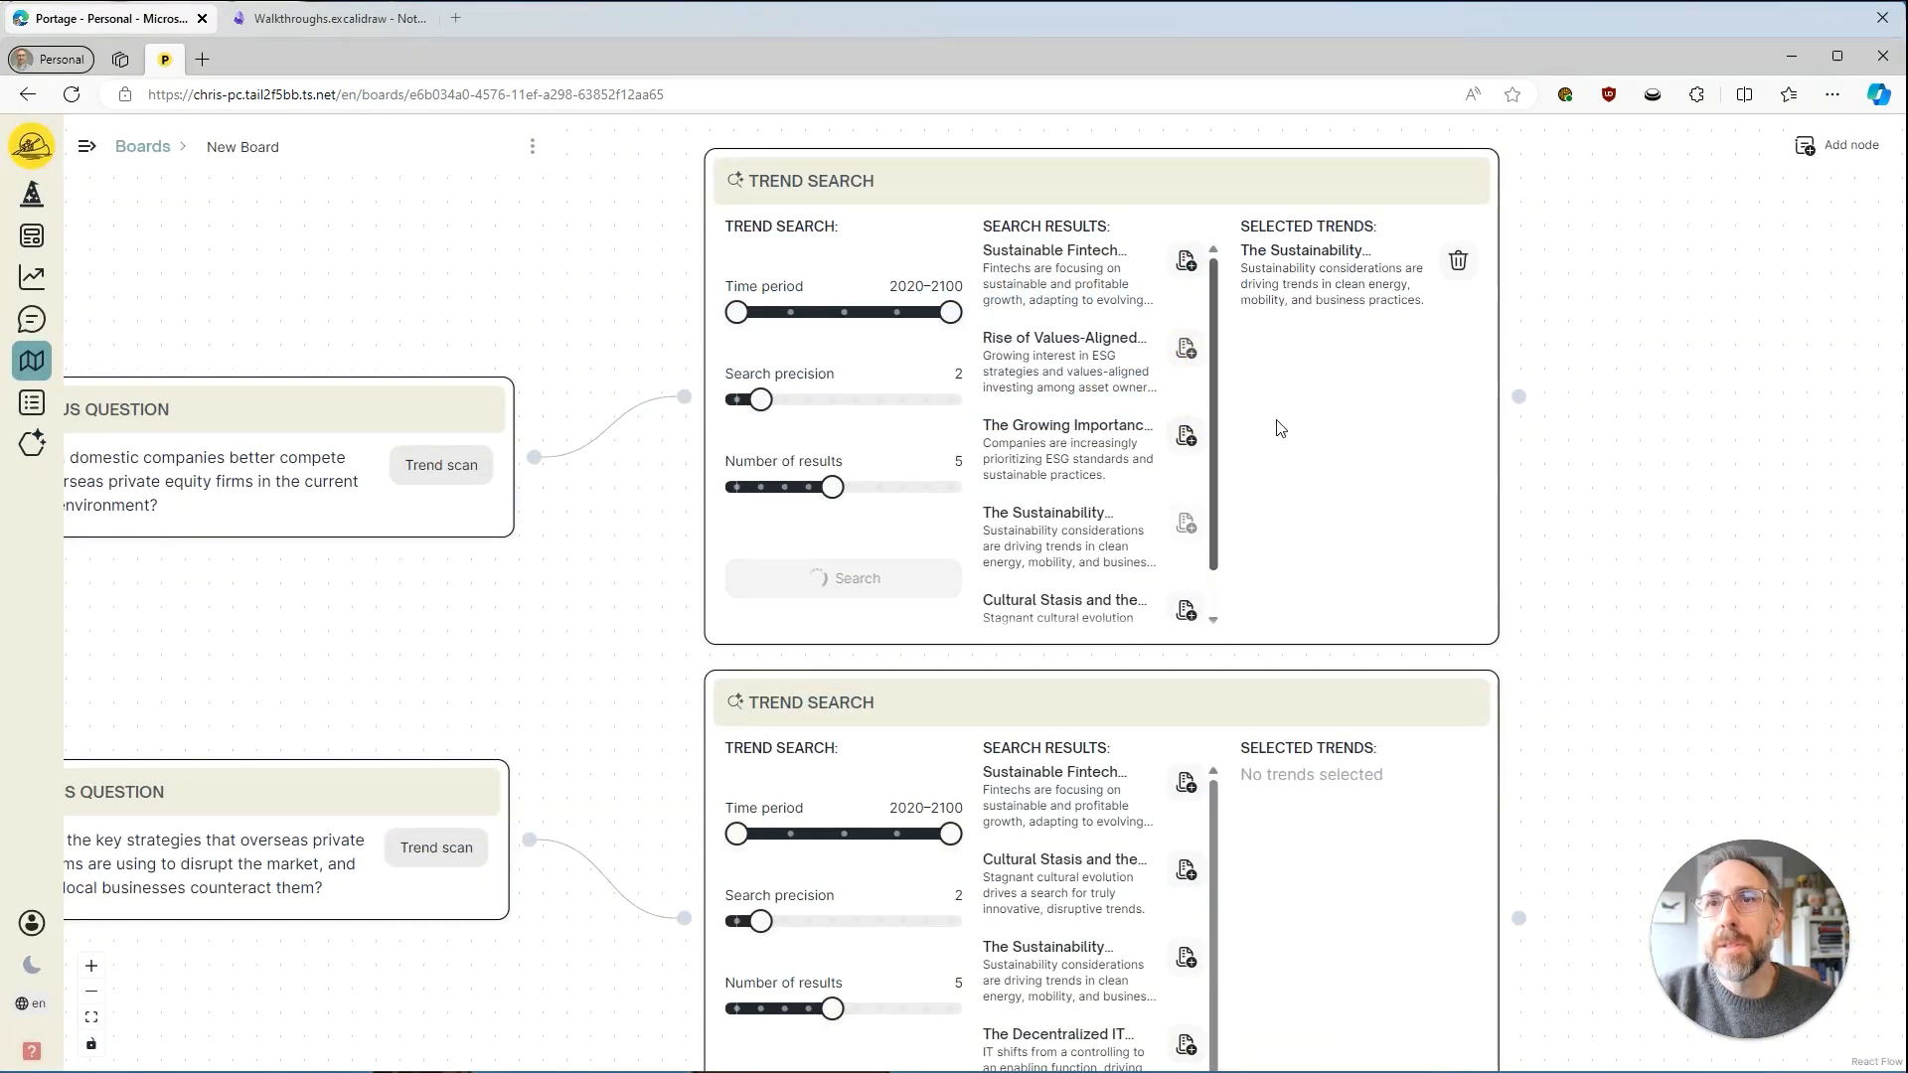
pyautogui.moveTo(1640, 703); pyautogui.dragTo(1595, 478)
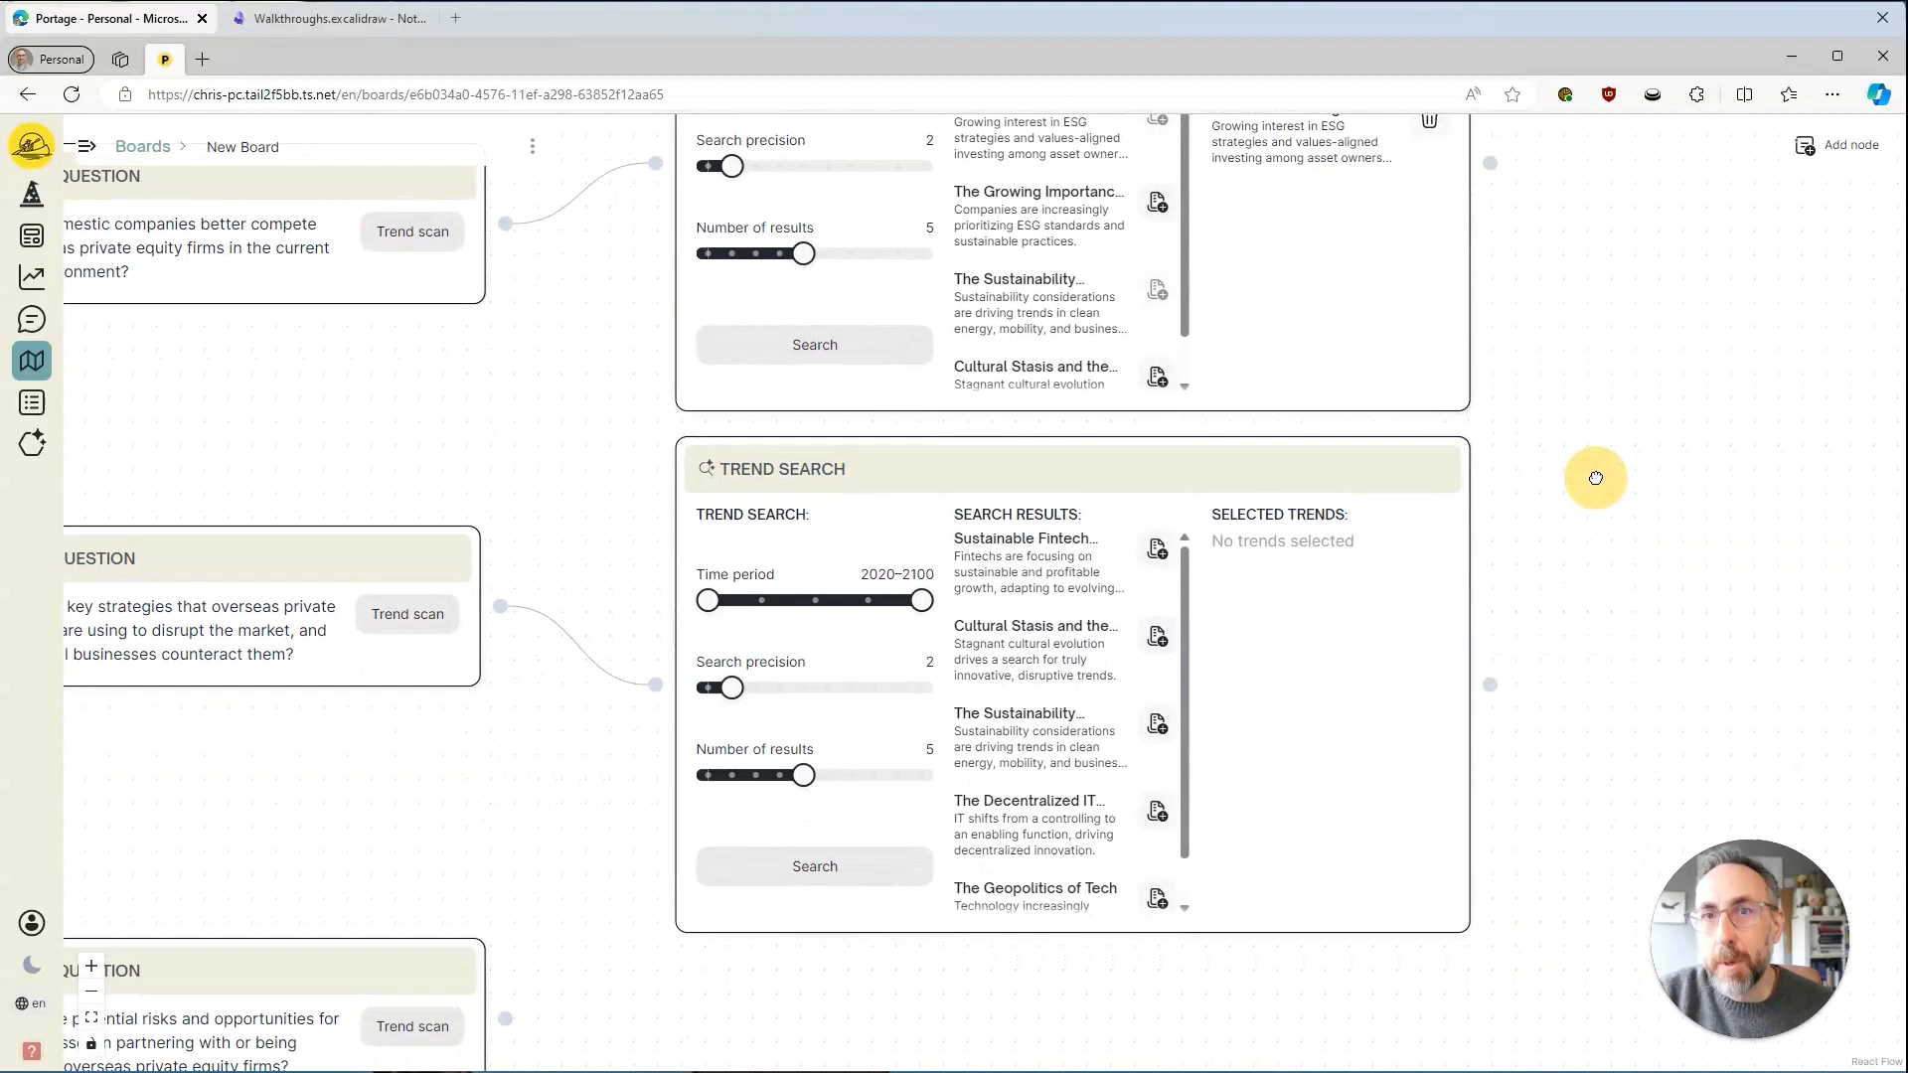
pyautogui.click(1157, 636)
# Add a File Assessment node to the board and place it in the empty area below the second Trend Search node.
pyautogui.moveTo(1110, 1034); pyautogui.dragTo(1142, 630)
pyautogui.scroll(-3, 1137, 650)
pyautogui.moveTo(1088, 747); pyautogui.dragTo(1064, 665)
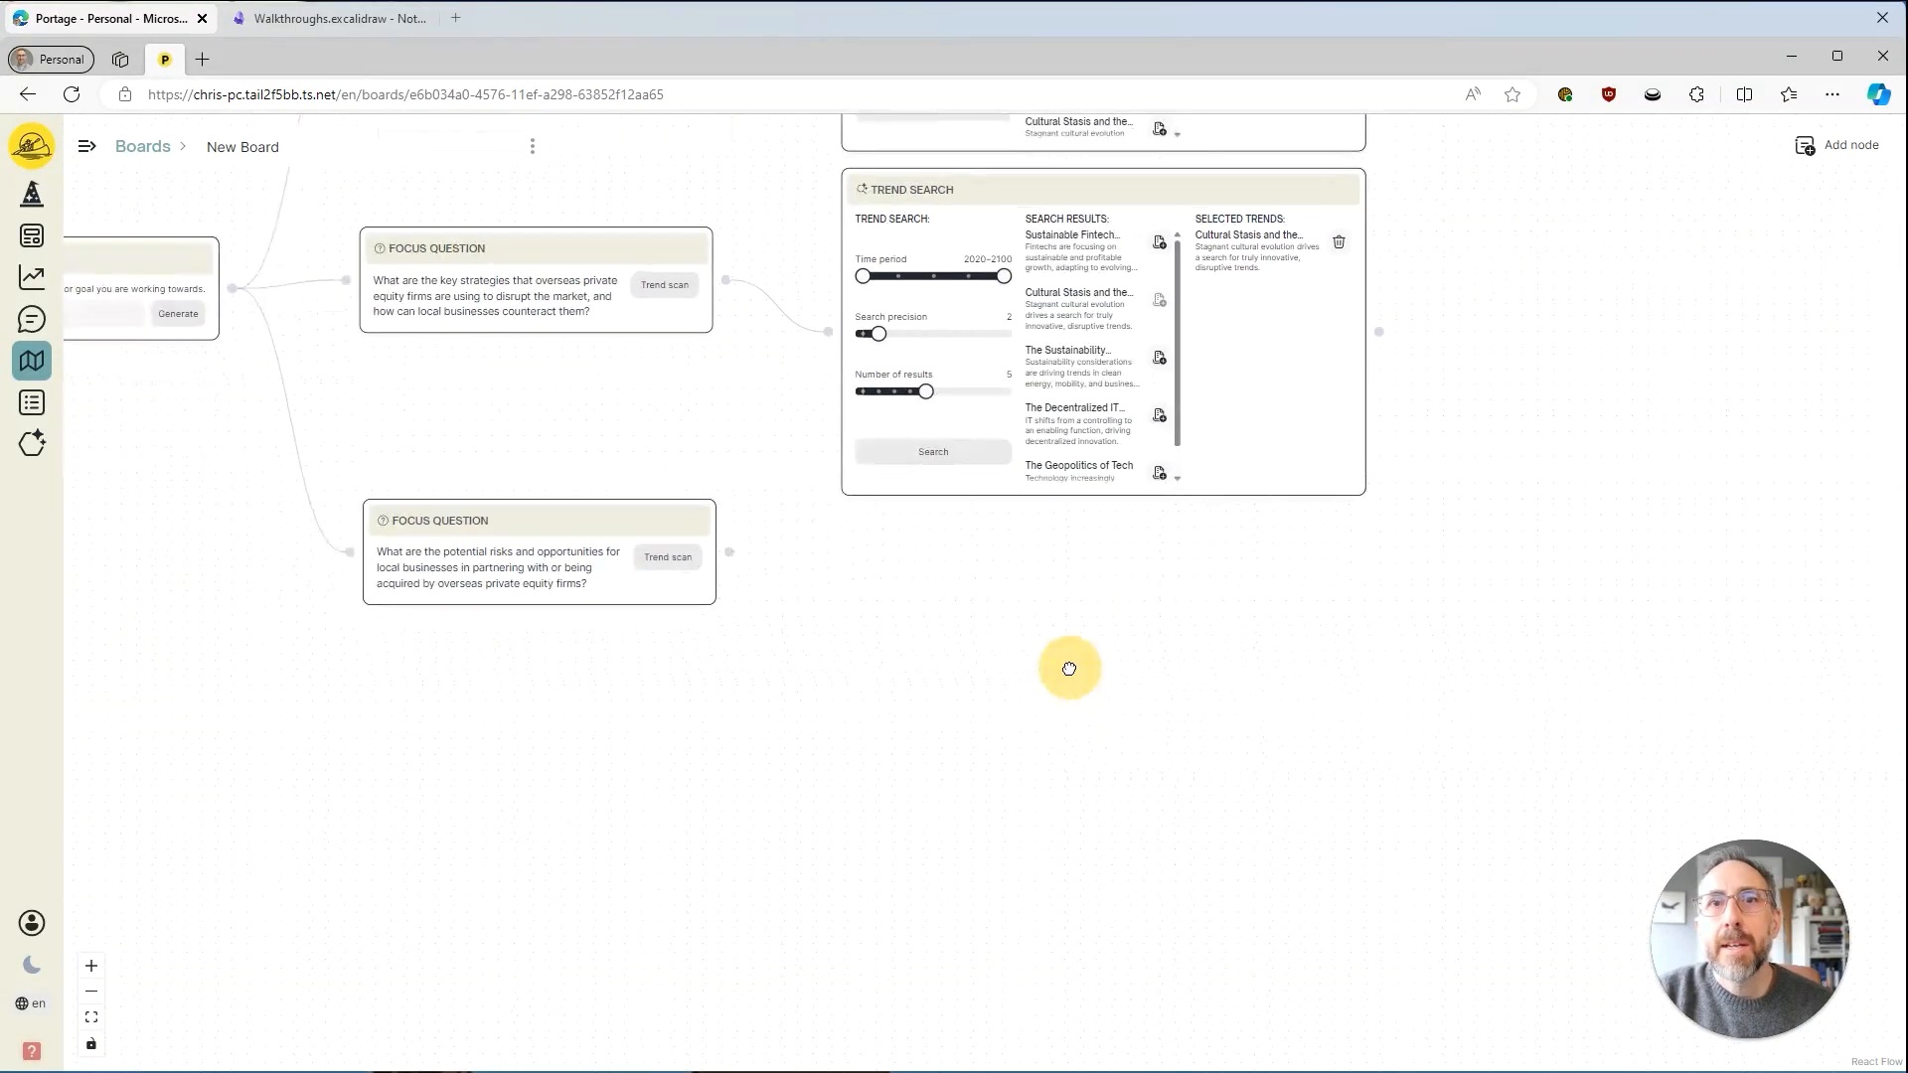
pyautogui.click(1827, 149)
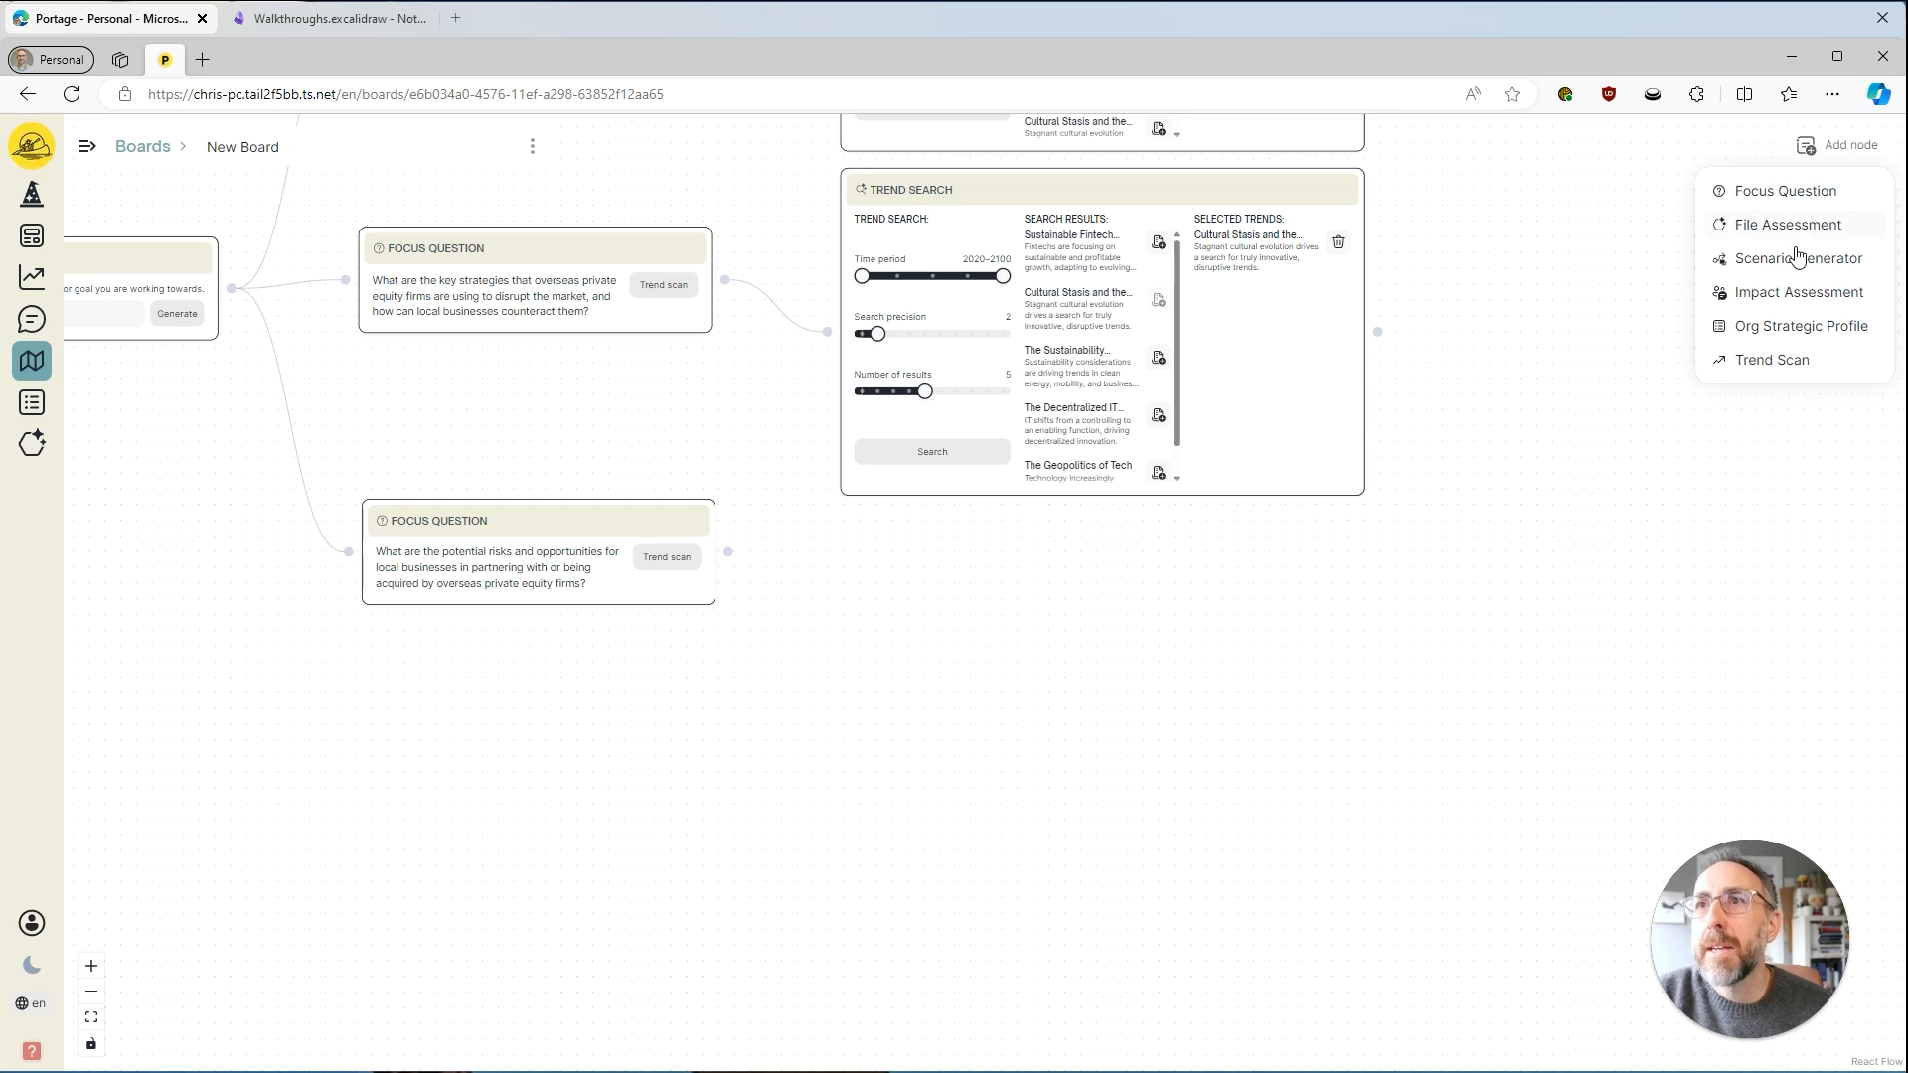
pyautogui.click(1773, 223)
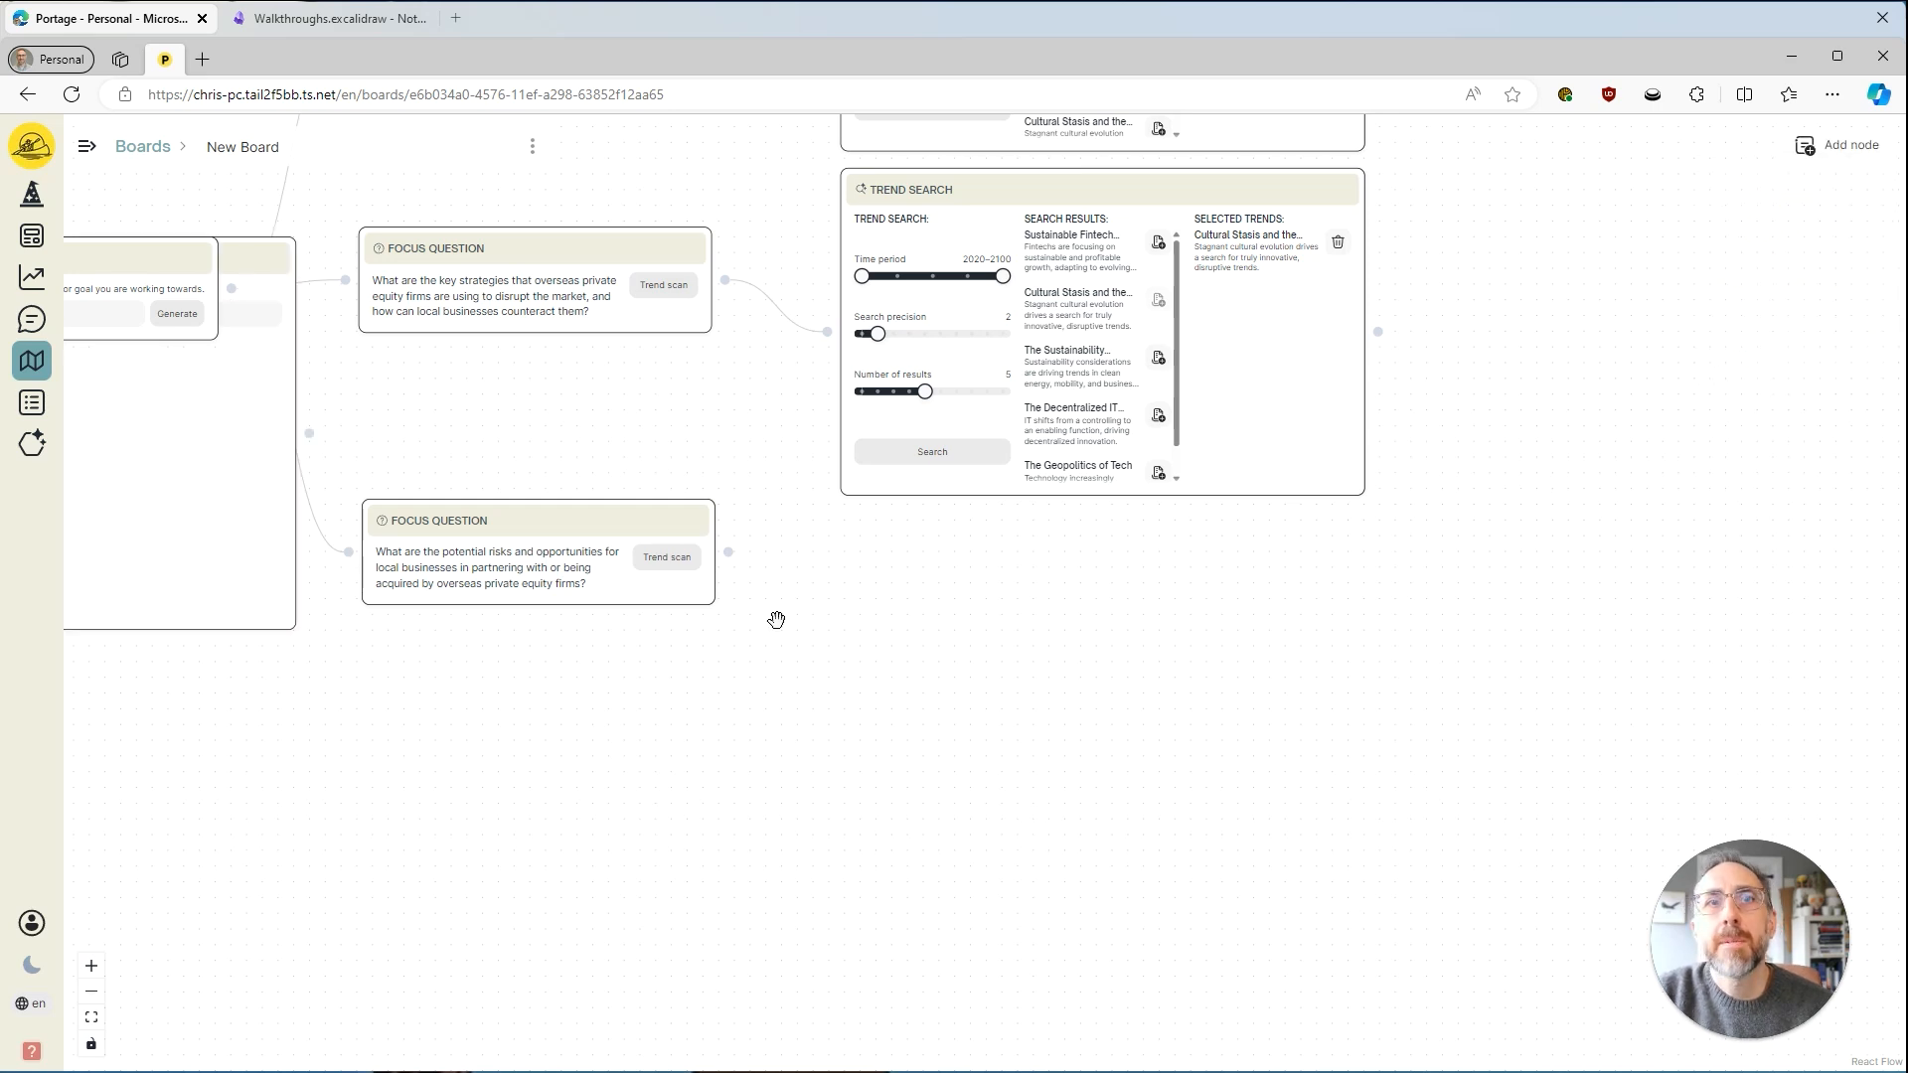
pyautogui.moveTo(239, 252); pyautogui.dragTo(1252, 583)
pyautogui.moveTo(790, 796); pyautogui.dragTo(664, 712)
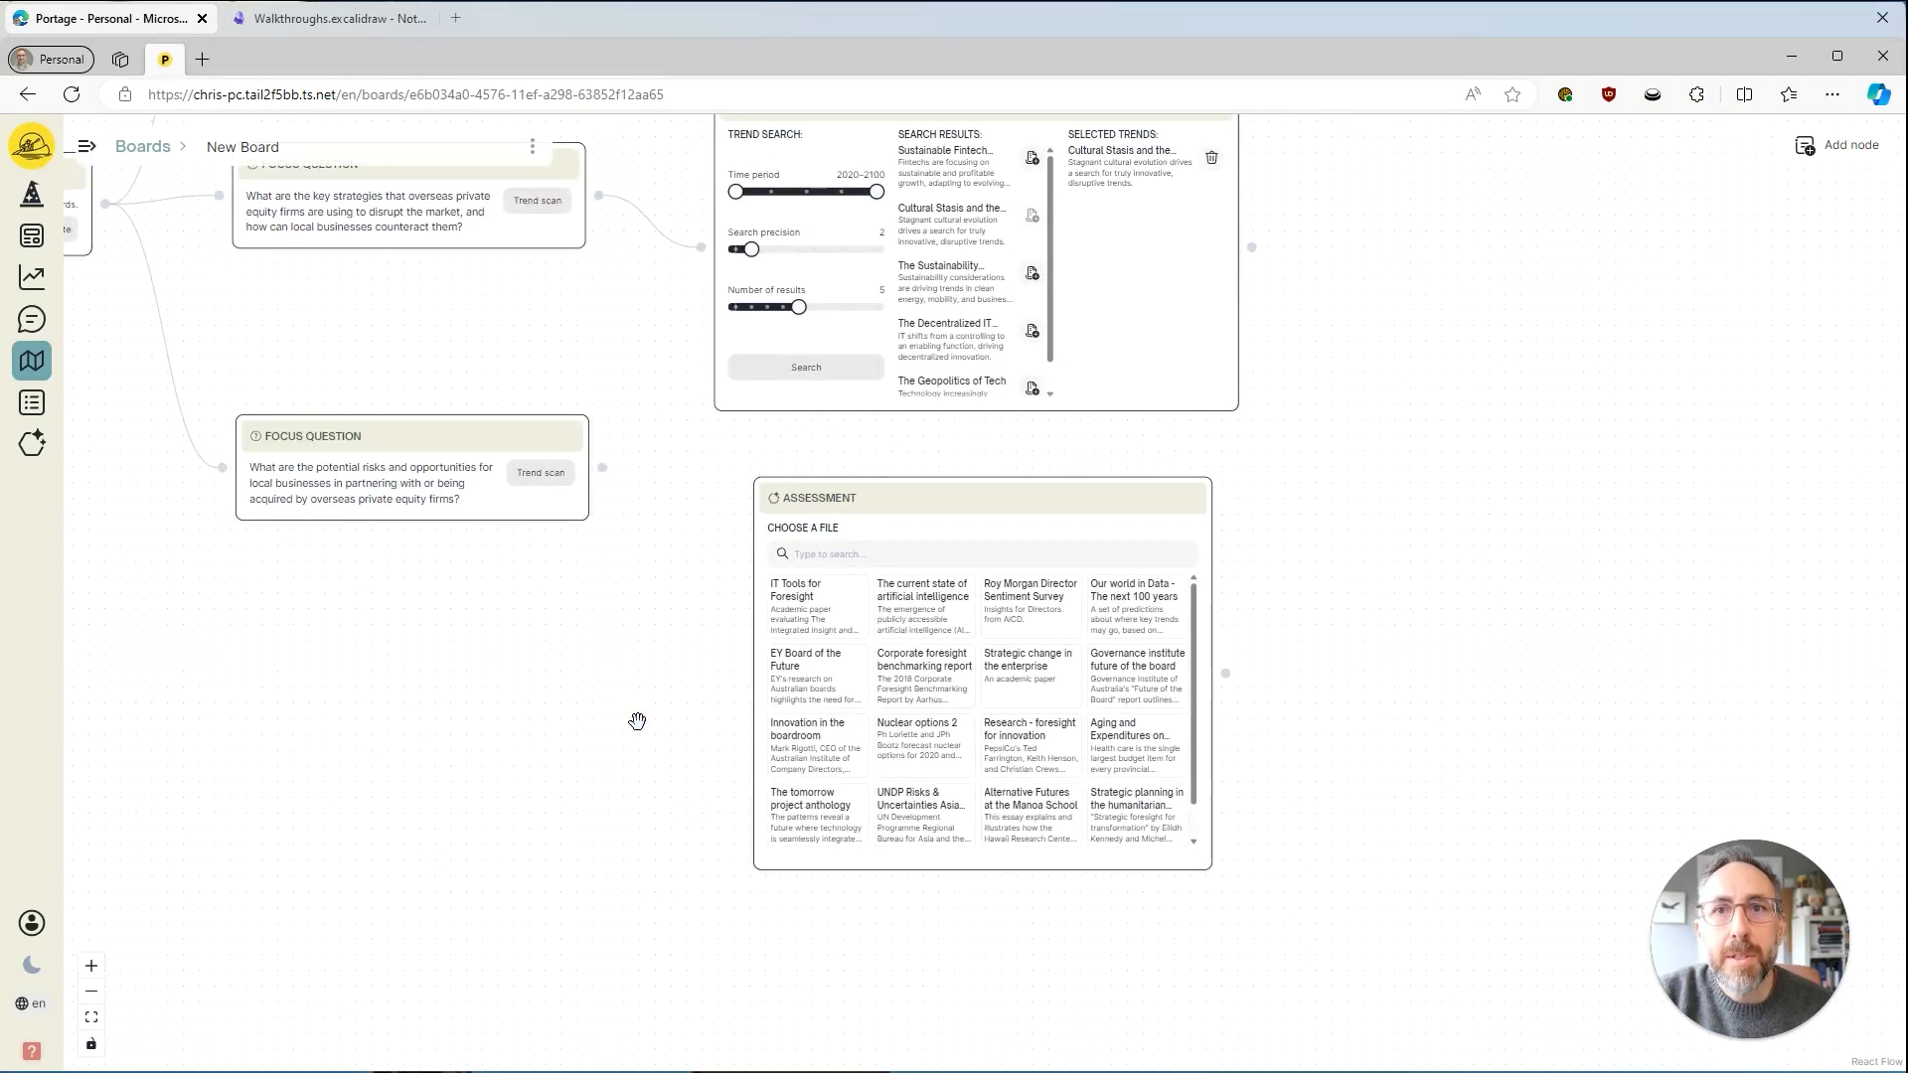
# Load the Aging and Expenditures on Health Care file, align the node under the Trend Search above and skim its assessment text.
pyautogui.click(1129, 745)
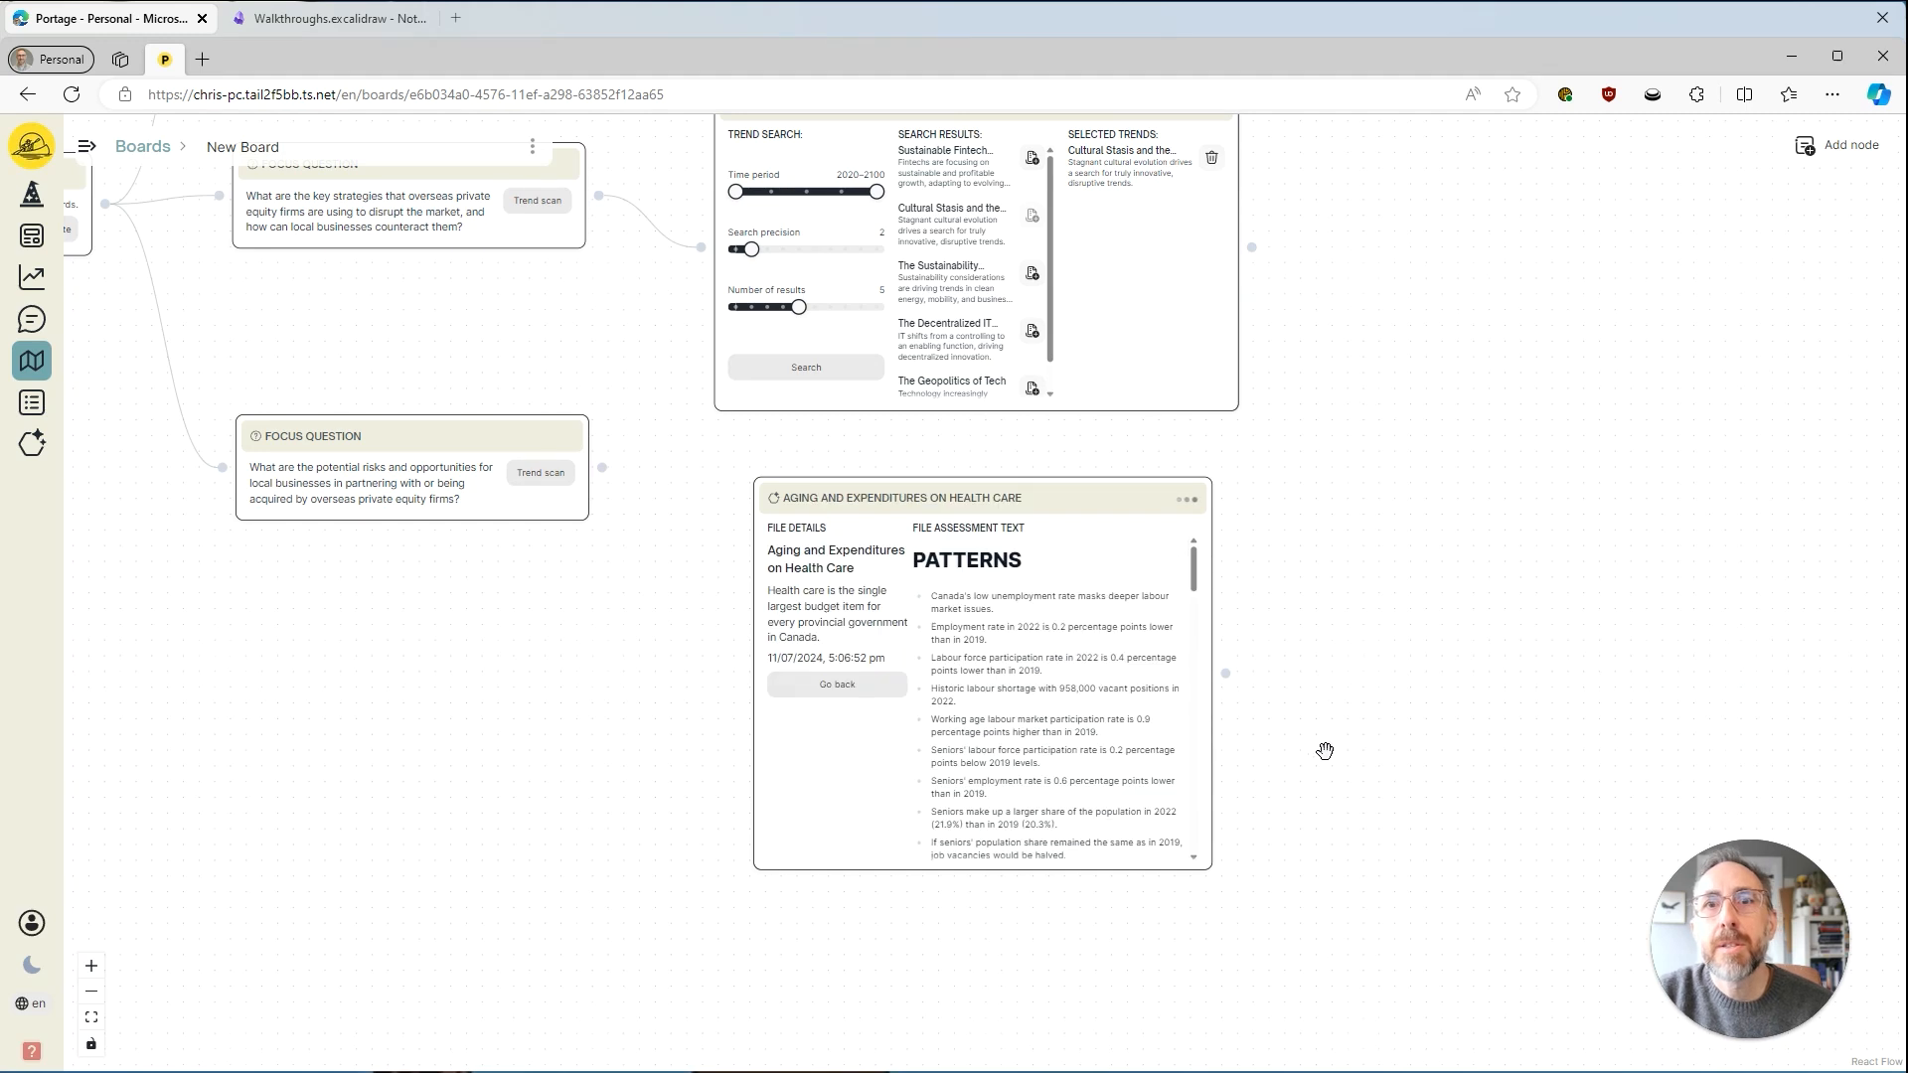
pyautogui.moveTo(1041, 494); pyautogui.dragTo(1000, 513)
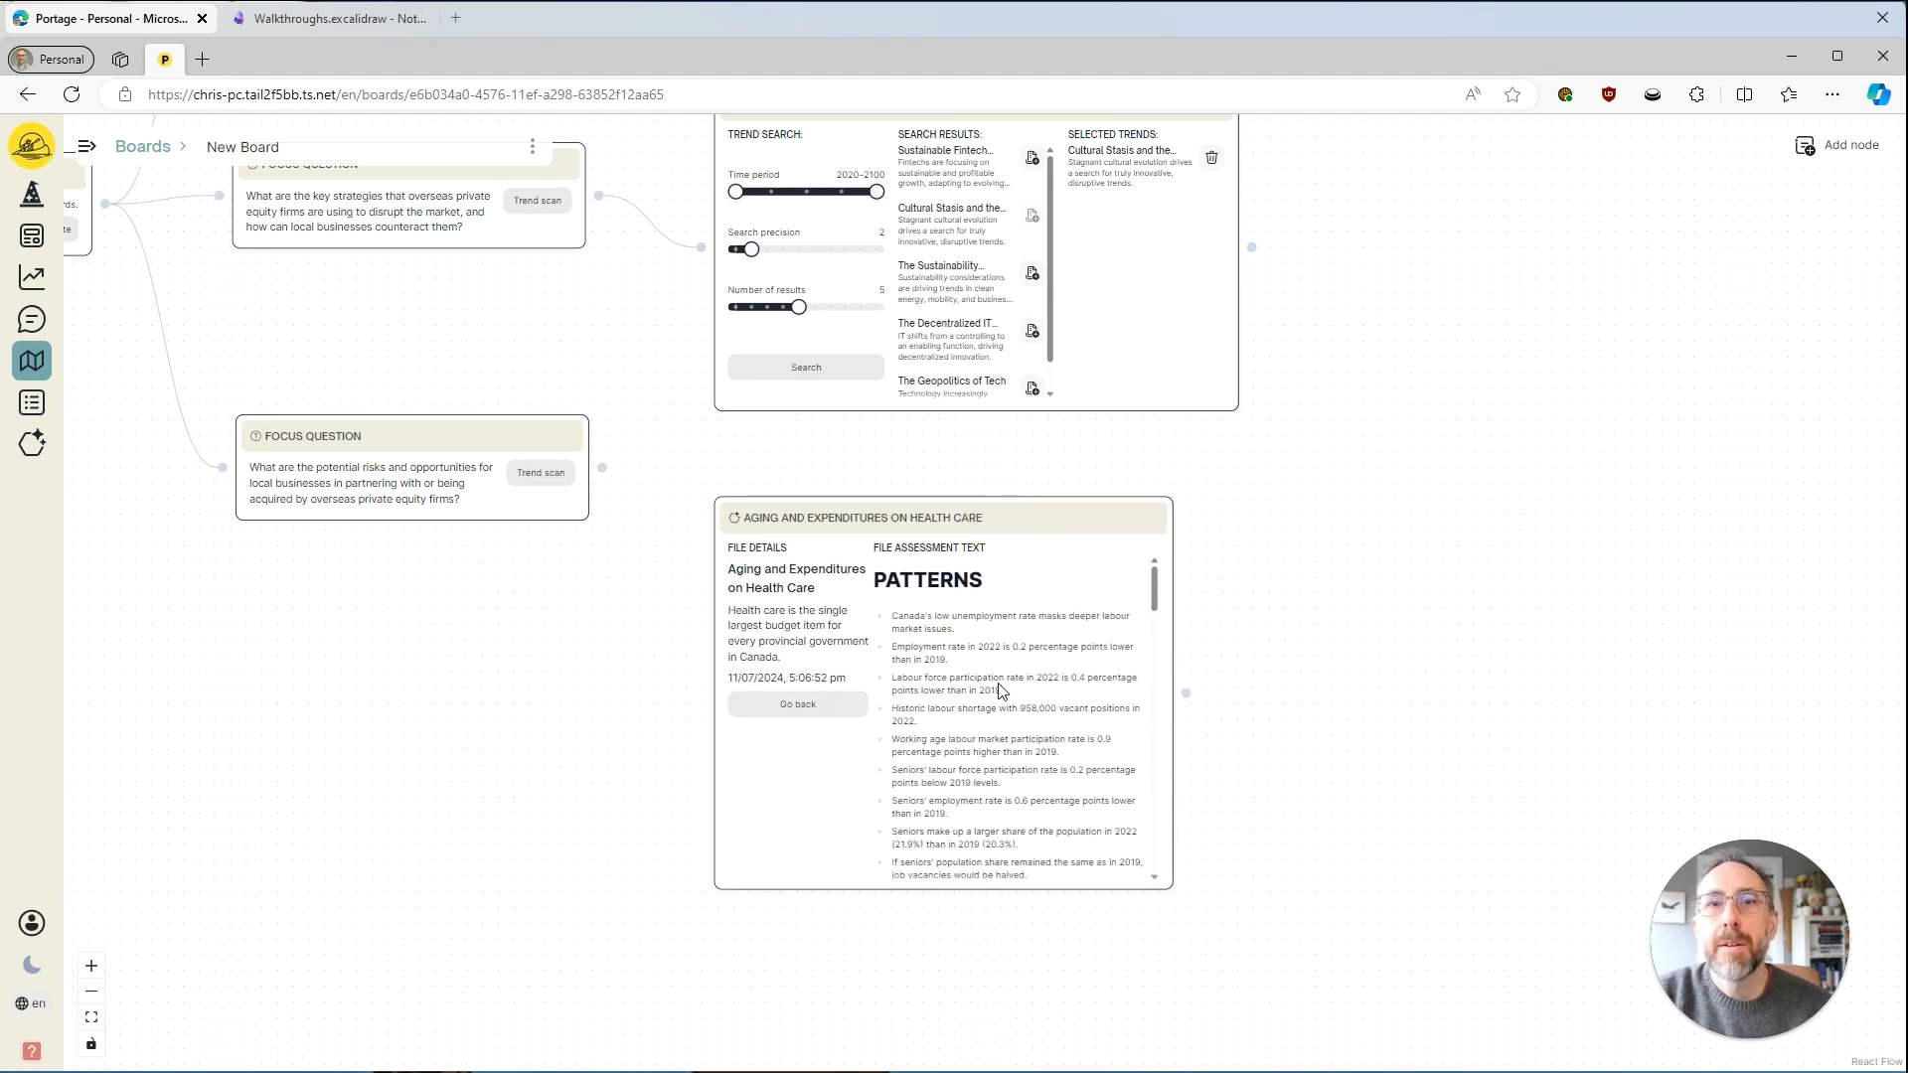
pyautogui.scroll(-10, 1021, 690)
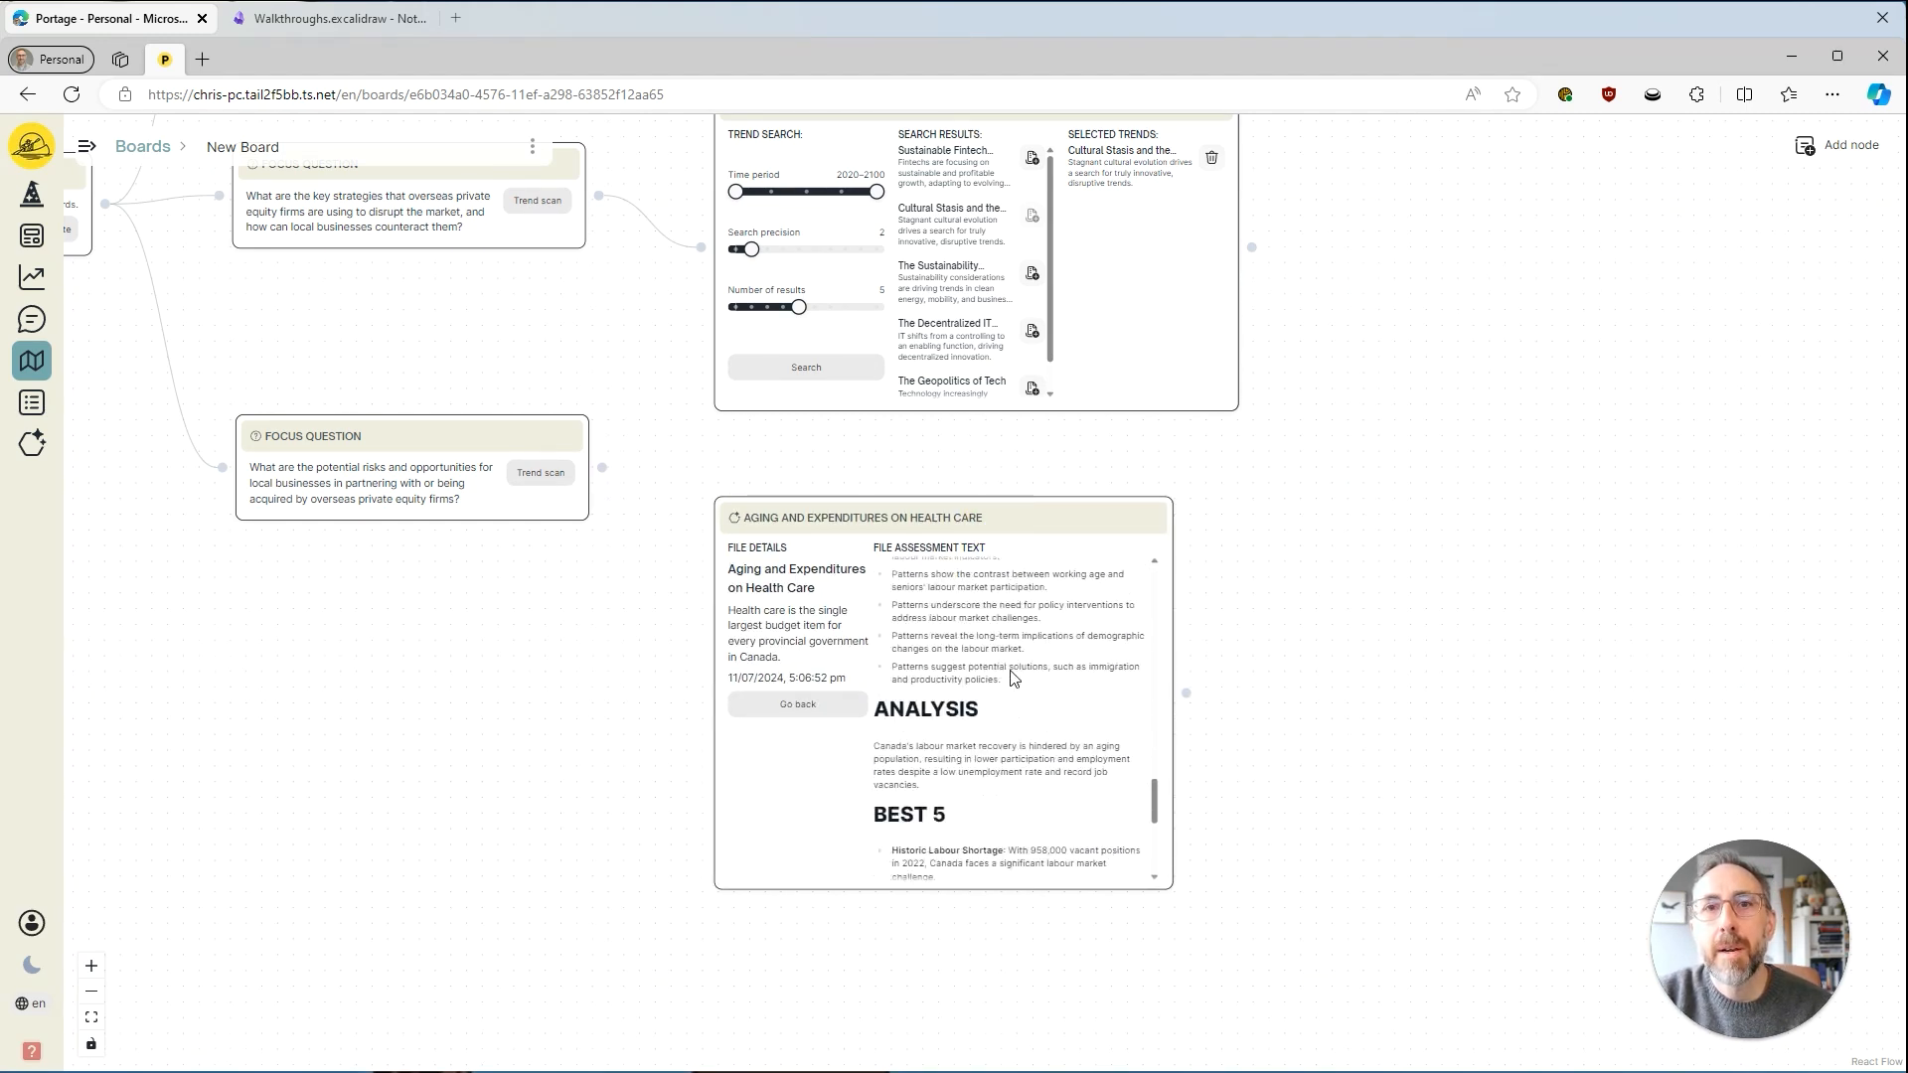
pyautogui.scroll(10, 1009, 670)
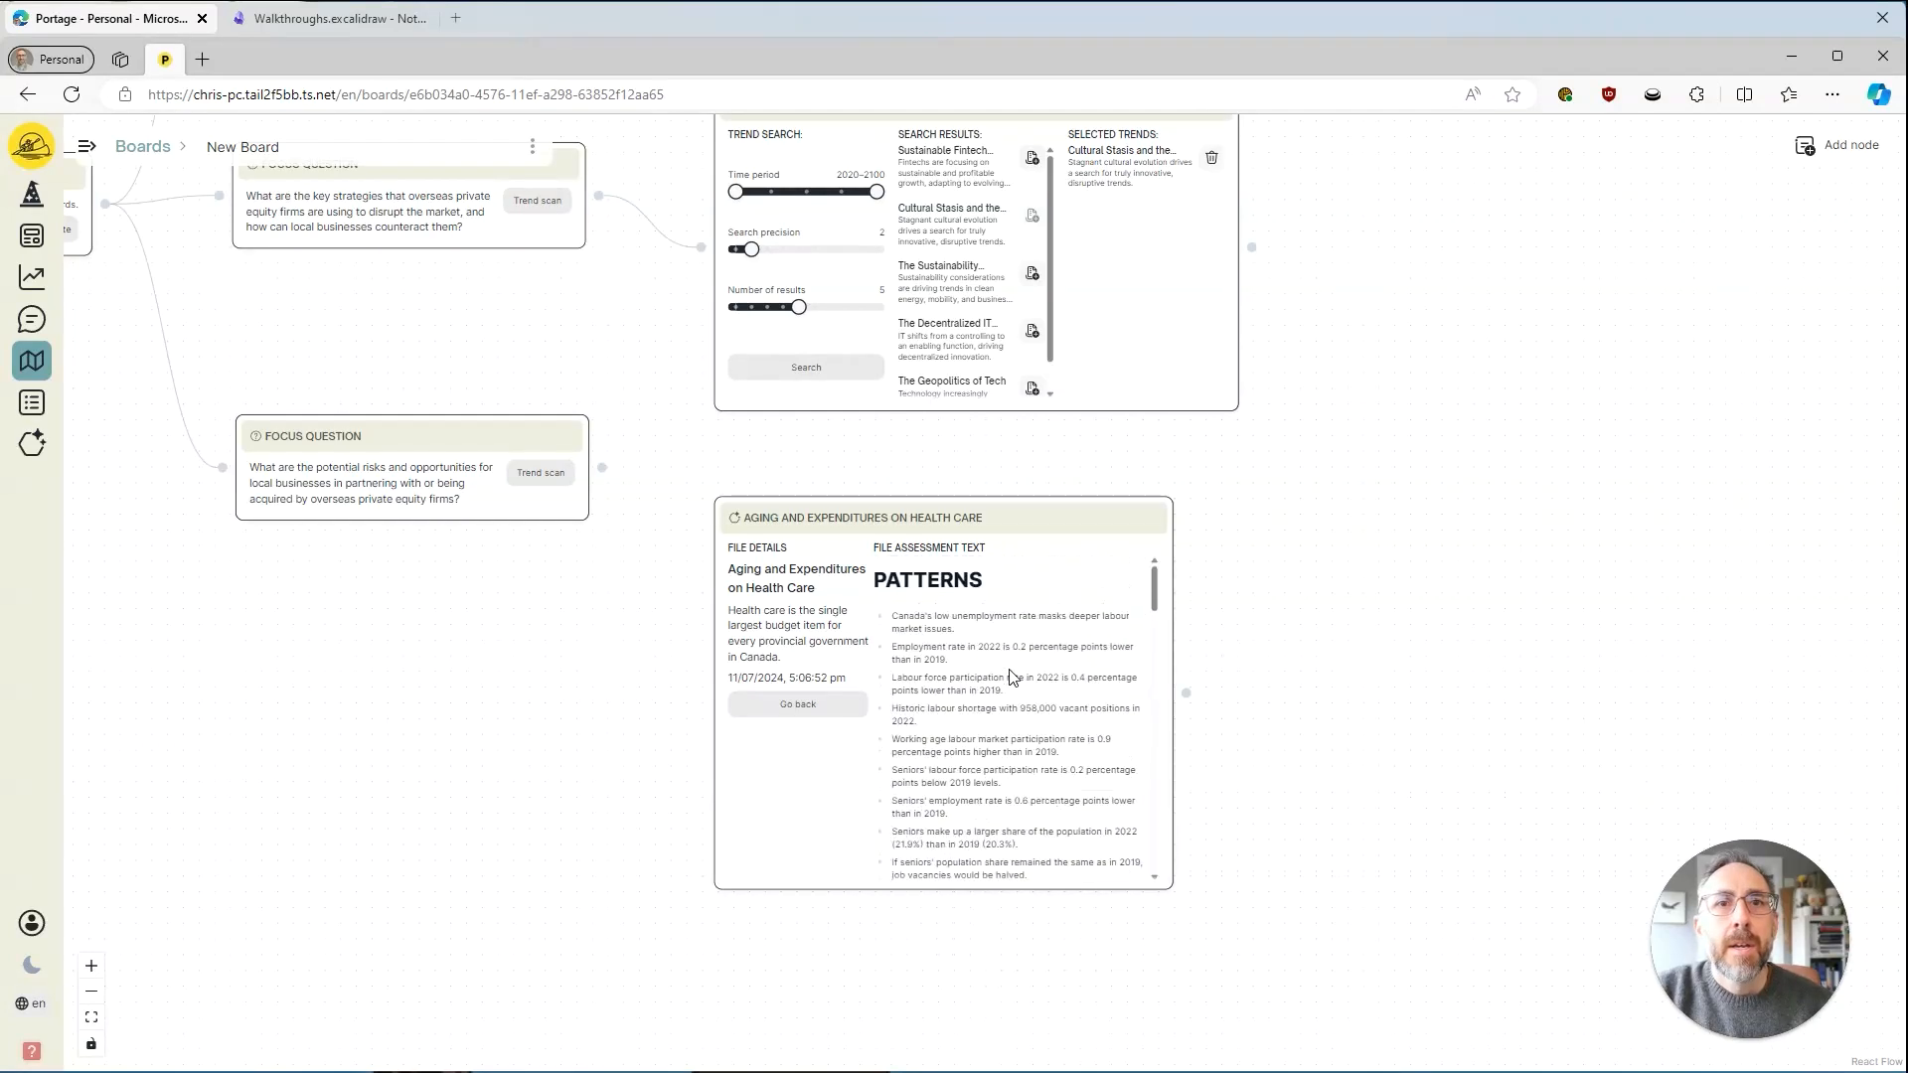
# Shift the Aging and Expenditures on Health Care node to the right, toward the right edge of the second Trend Search node.
pyautogui.moveTo(1386, 658); pyautogui.dragTo(1273, 777)
pyautogui.moveTo(939, 640); pyautogui.dragTo(999, 611)
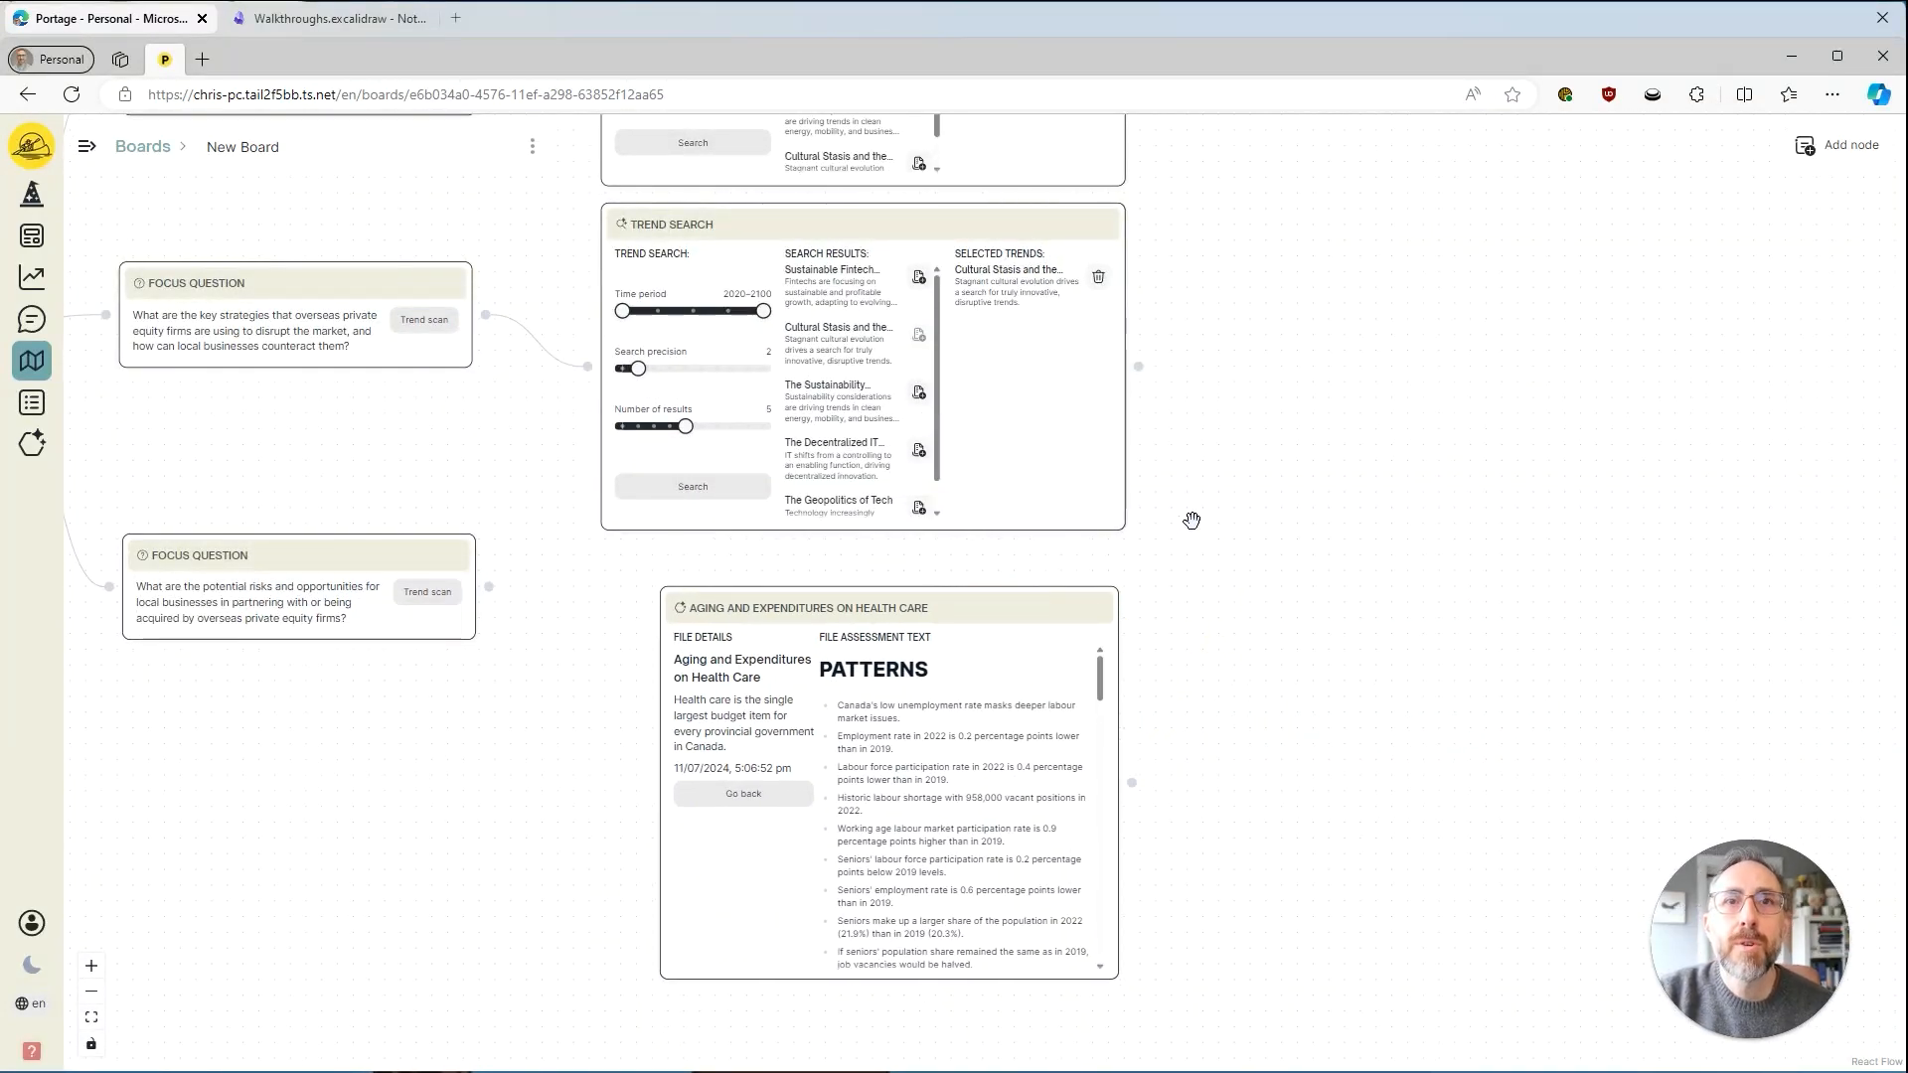
# View the Cultural Stasis trend from the second node's selected trends, read its details through to the sources, and close it.
pyautogui.click(1024, 295)
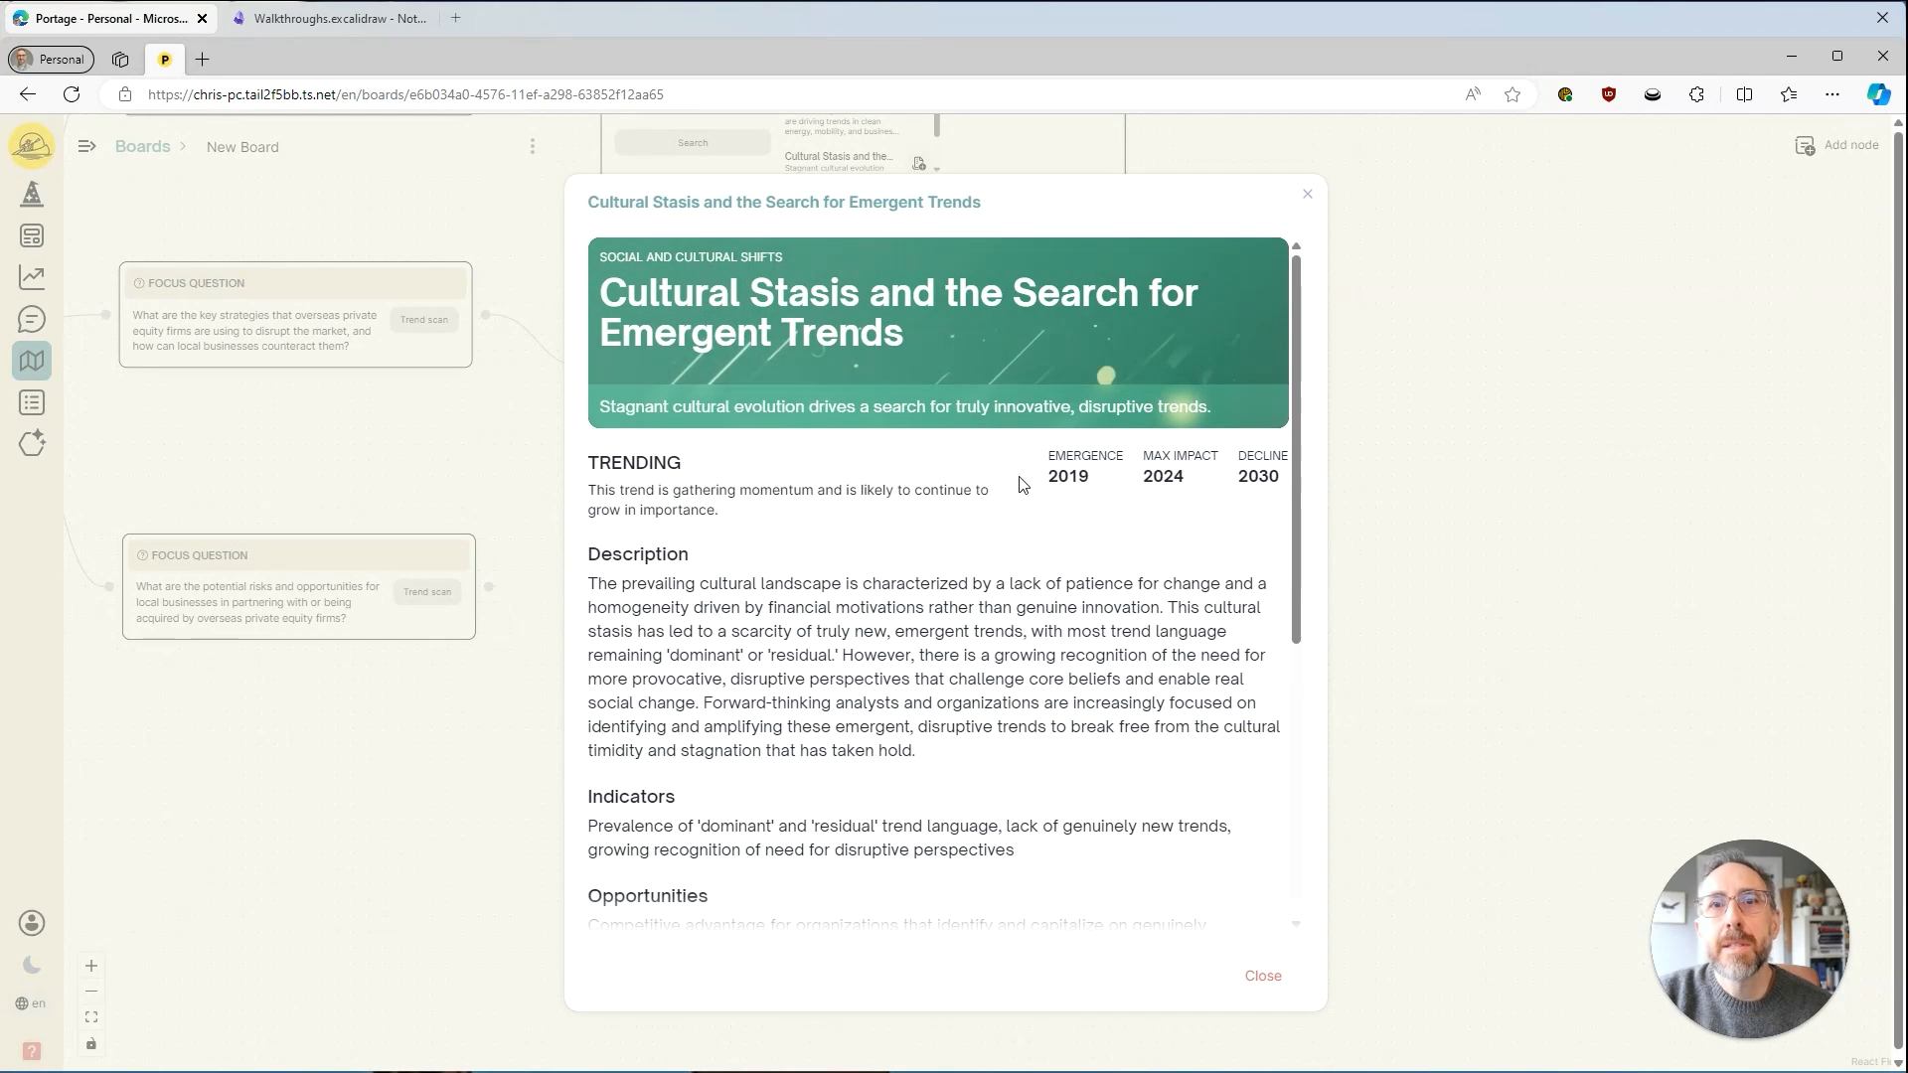
pyautogui.scroll(-2, 1021, 484)
pyautogui.scroll(-4, 1021, 484)
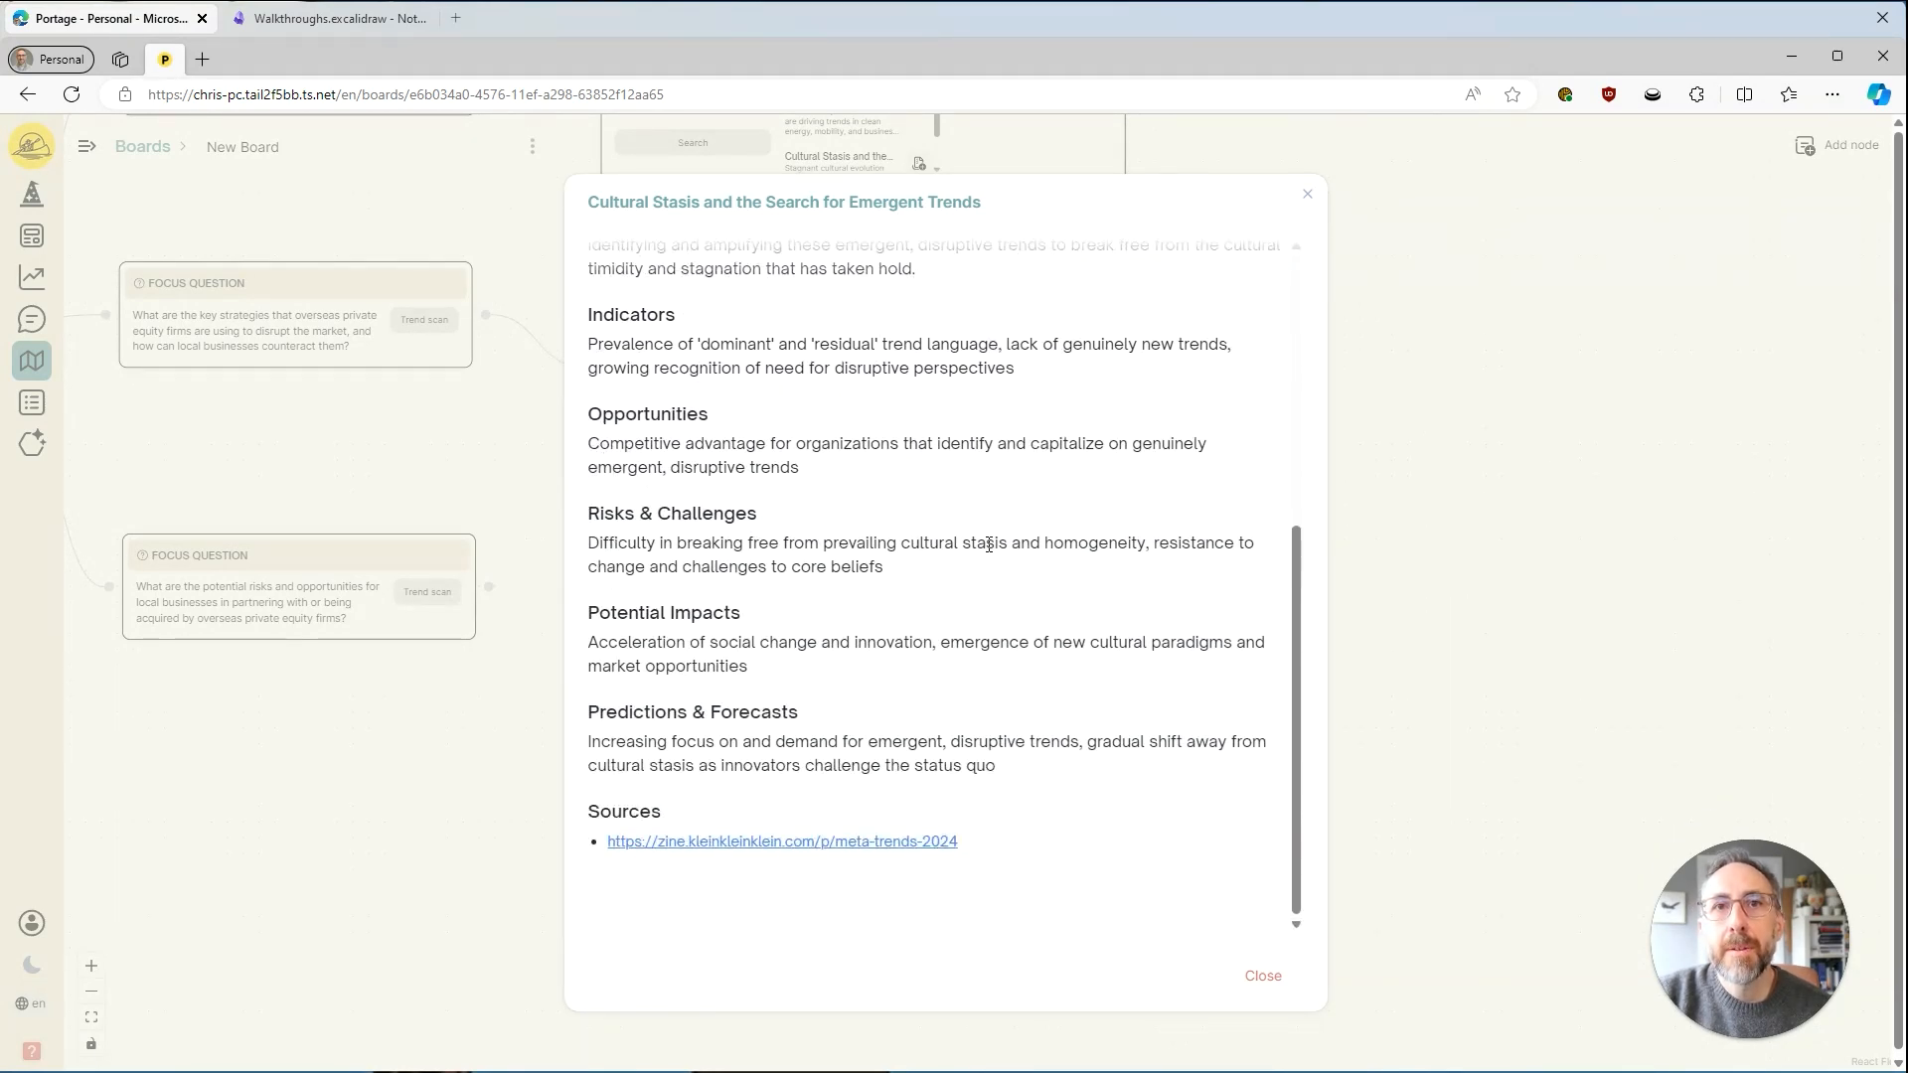
pyautogui.scroll(5, 989, 545)
pyautogui.scroll(-5, 988, 532)
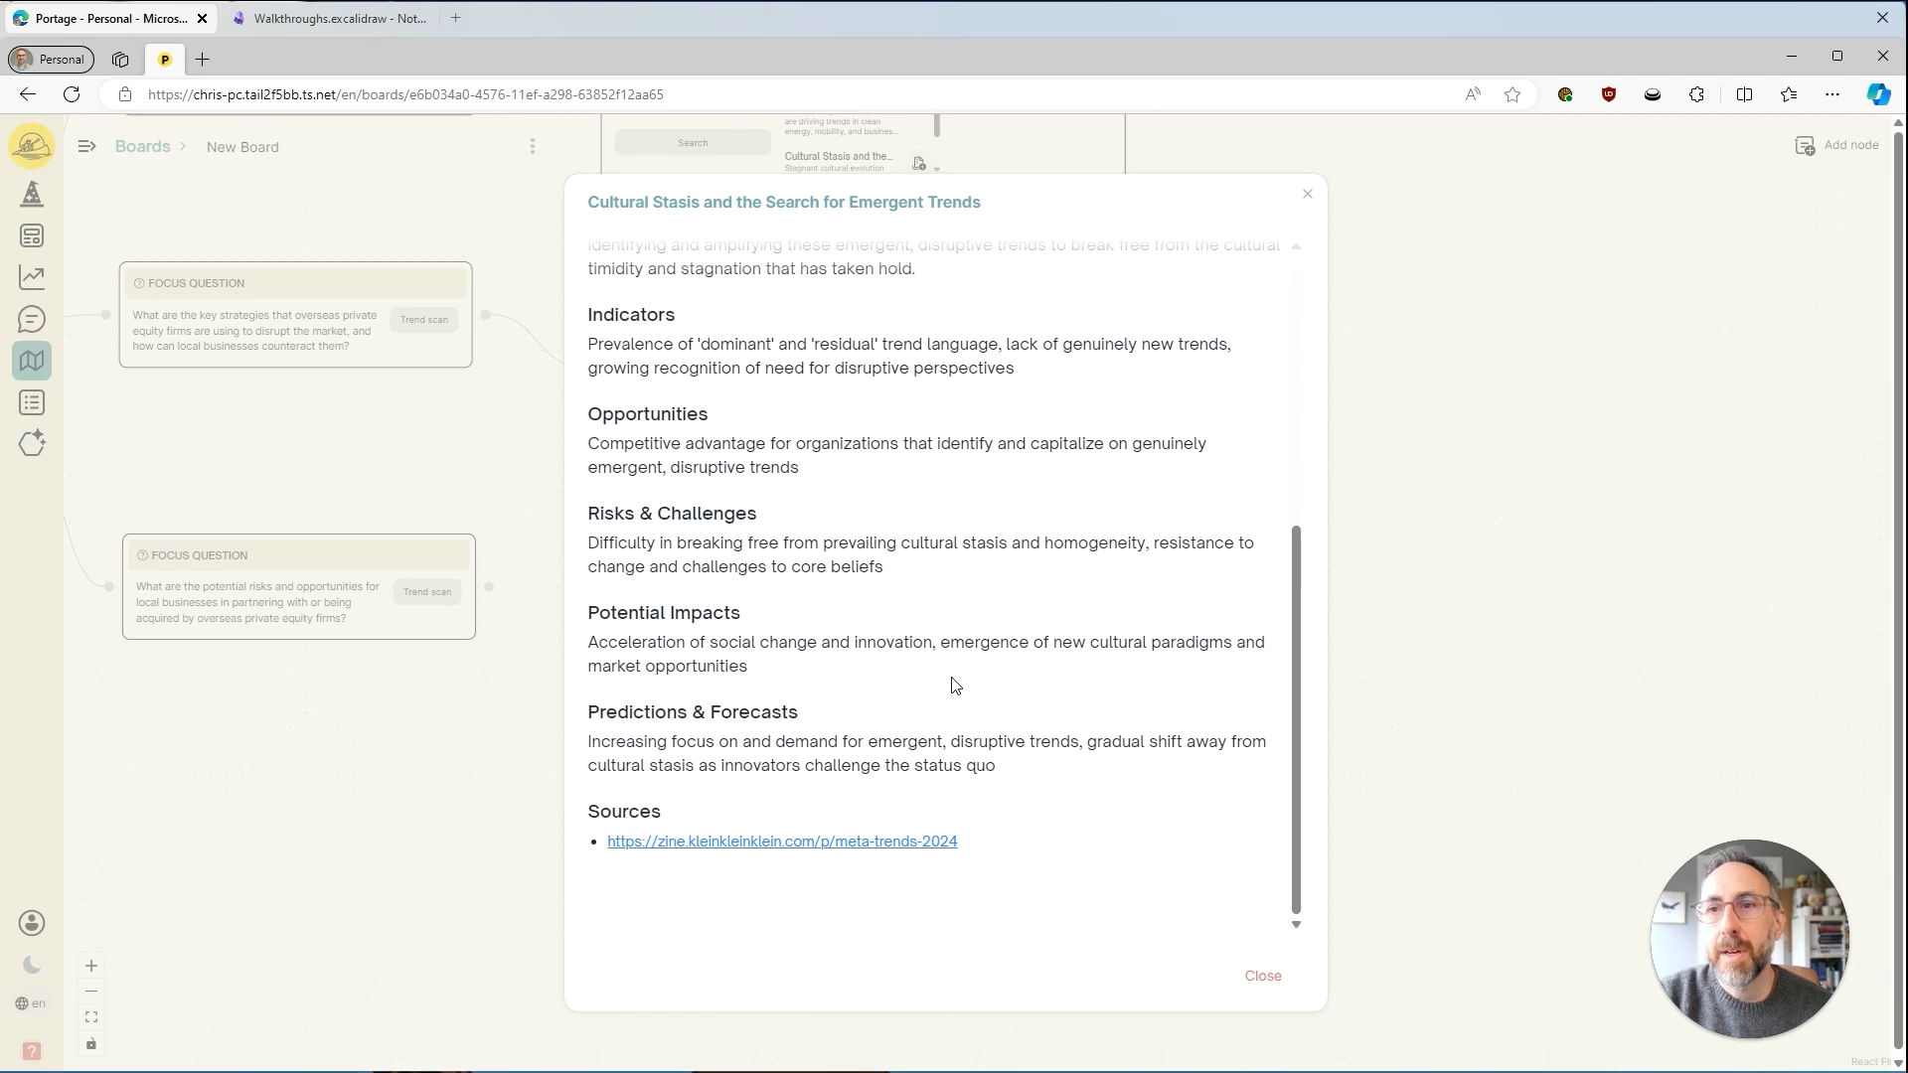
pyautogui.scroll(5, 952, 684)
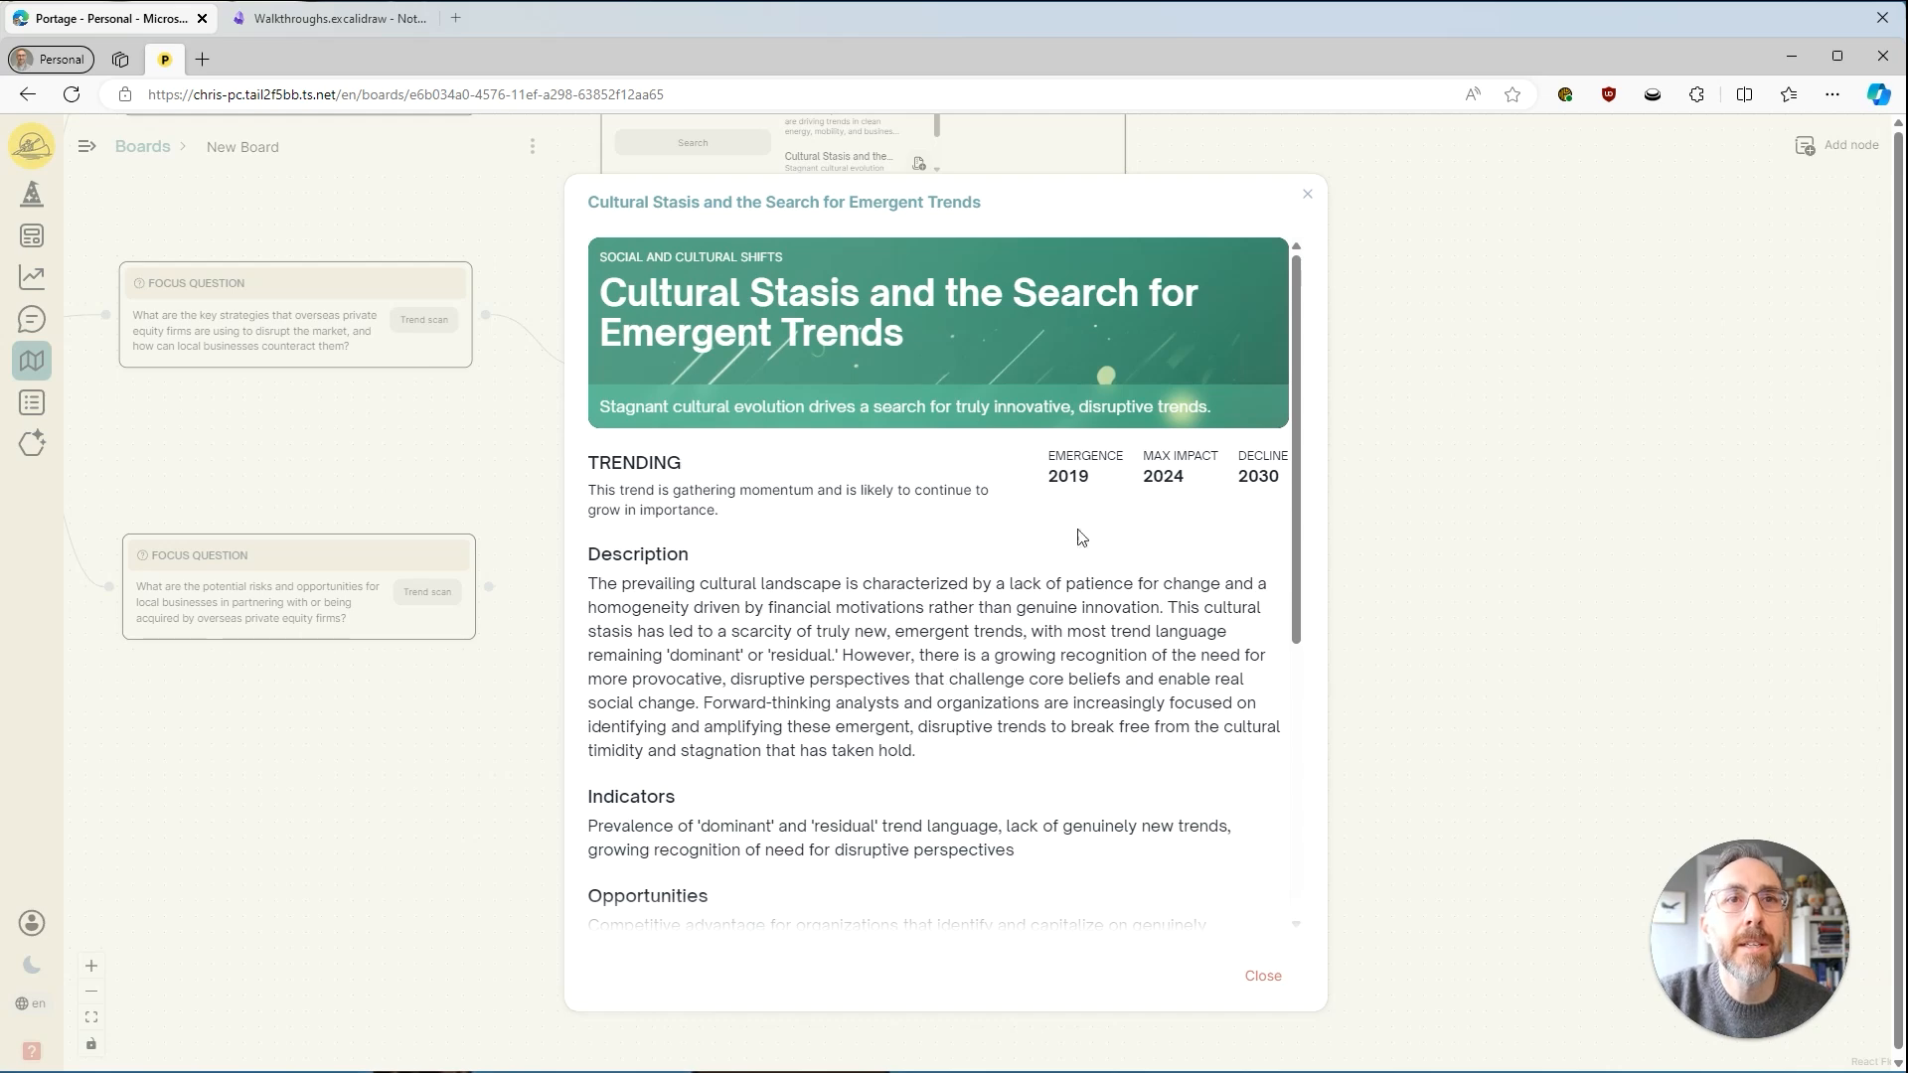
pyautogui.click(1308, 193)
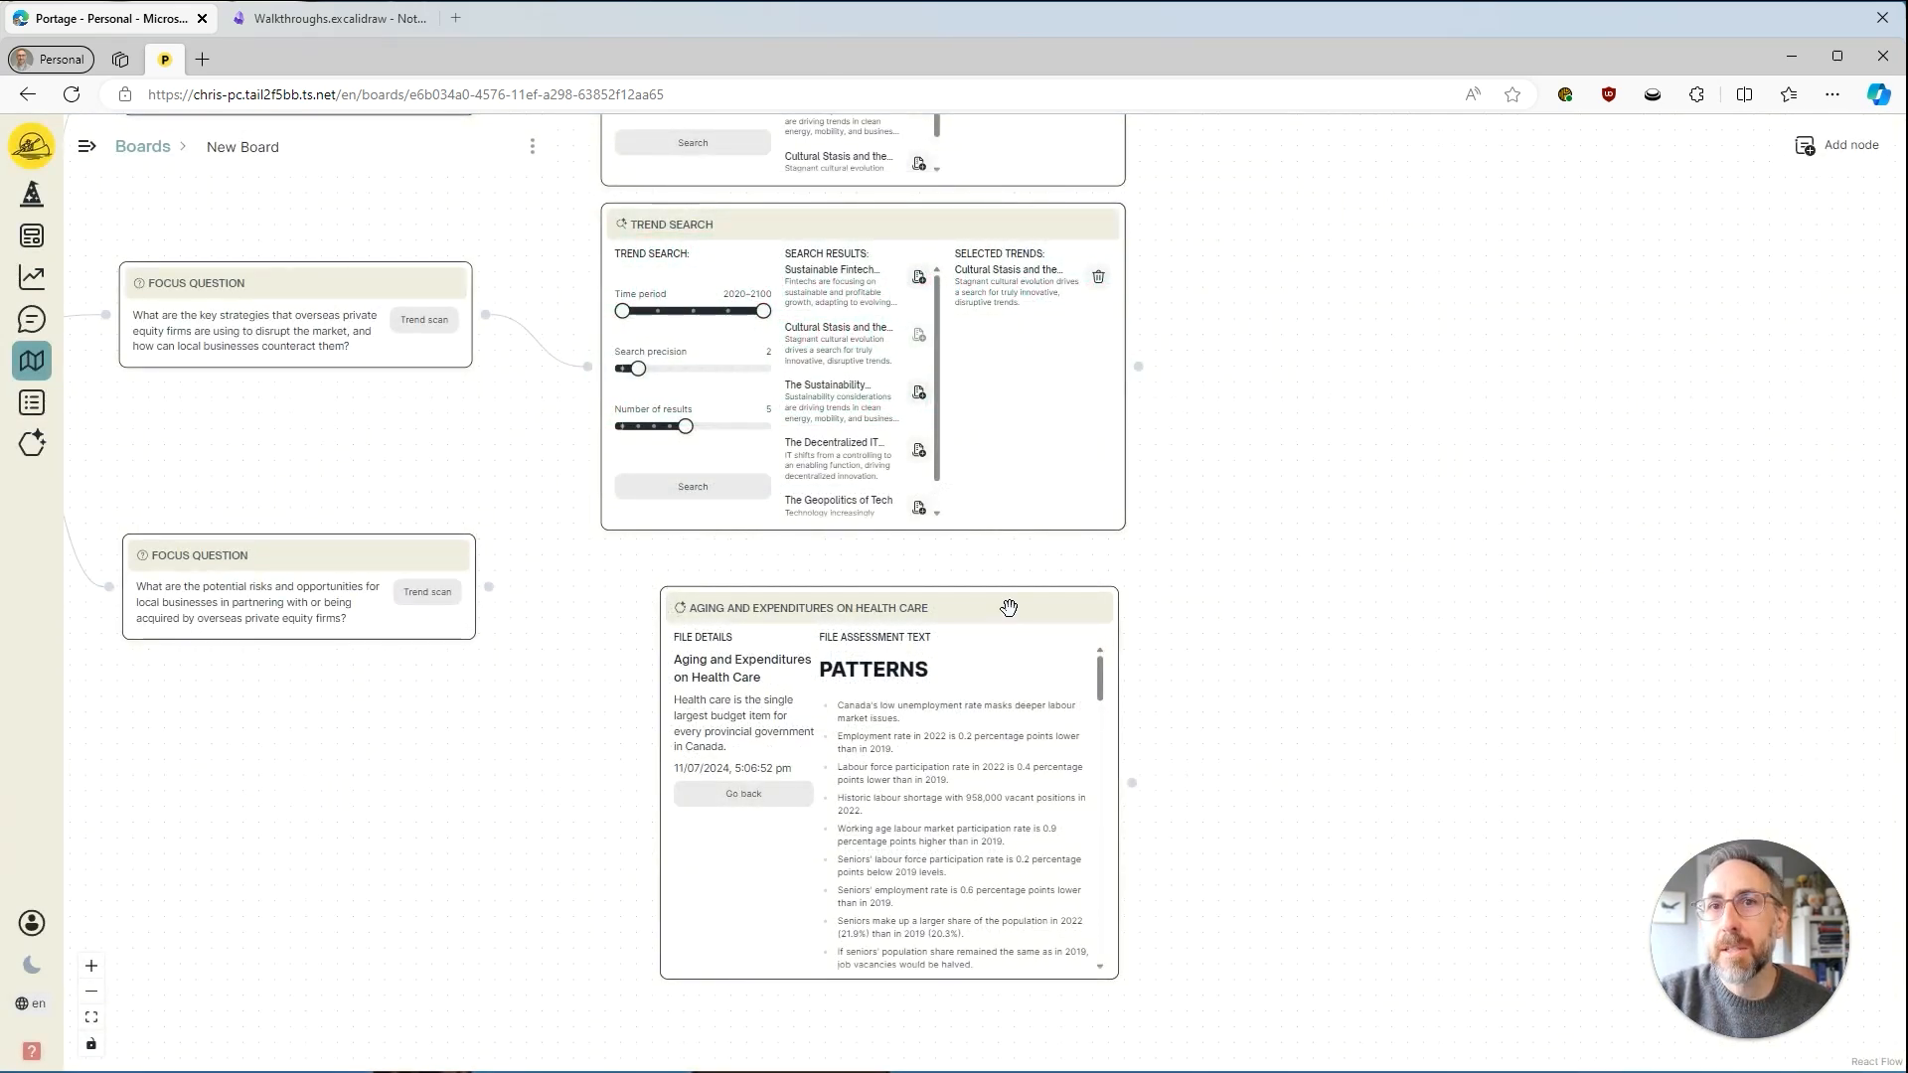
# Nudge the health care file node up and right so its right edge lines up with the Trend Search above.
pyautogui.moveTo(1008, 608); pyautogui.dragTo(1018, 597)
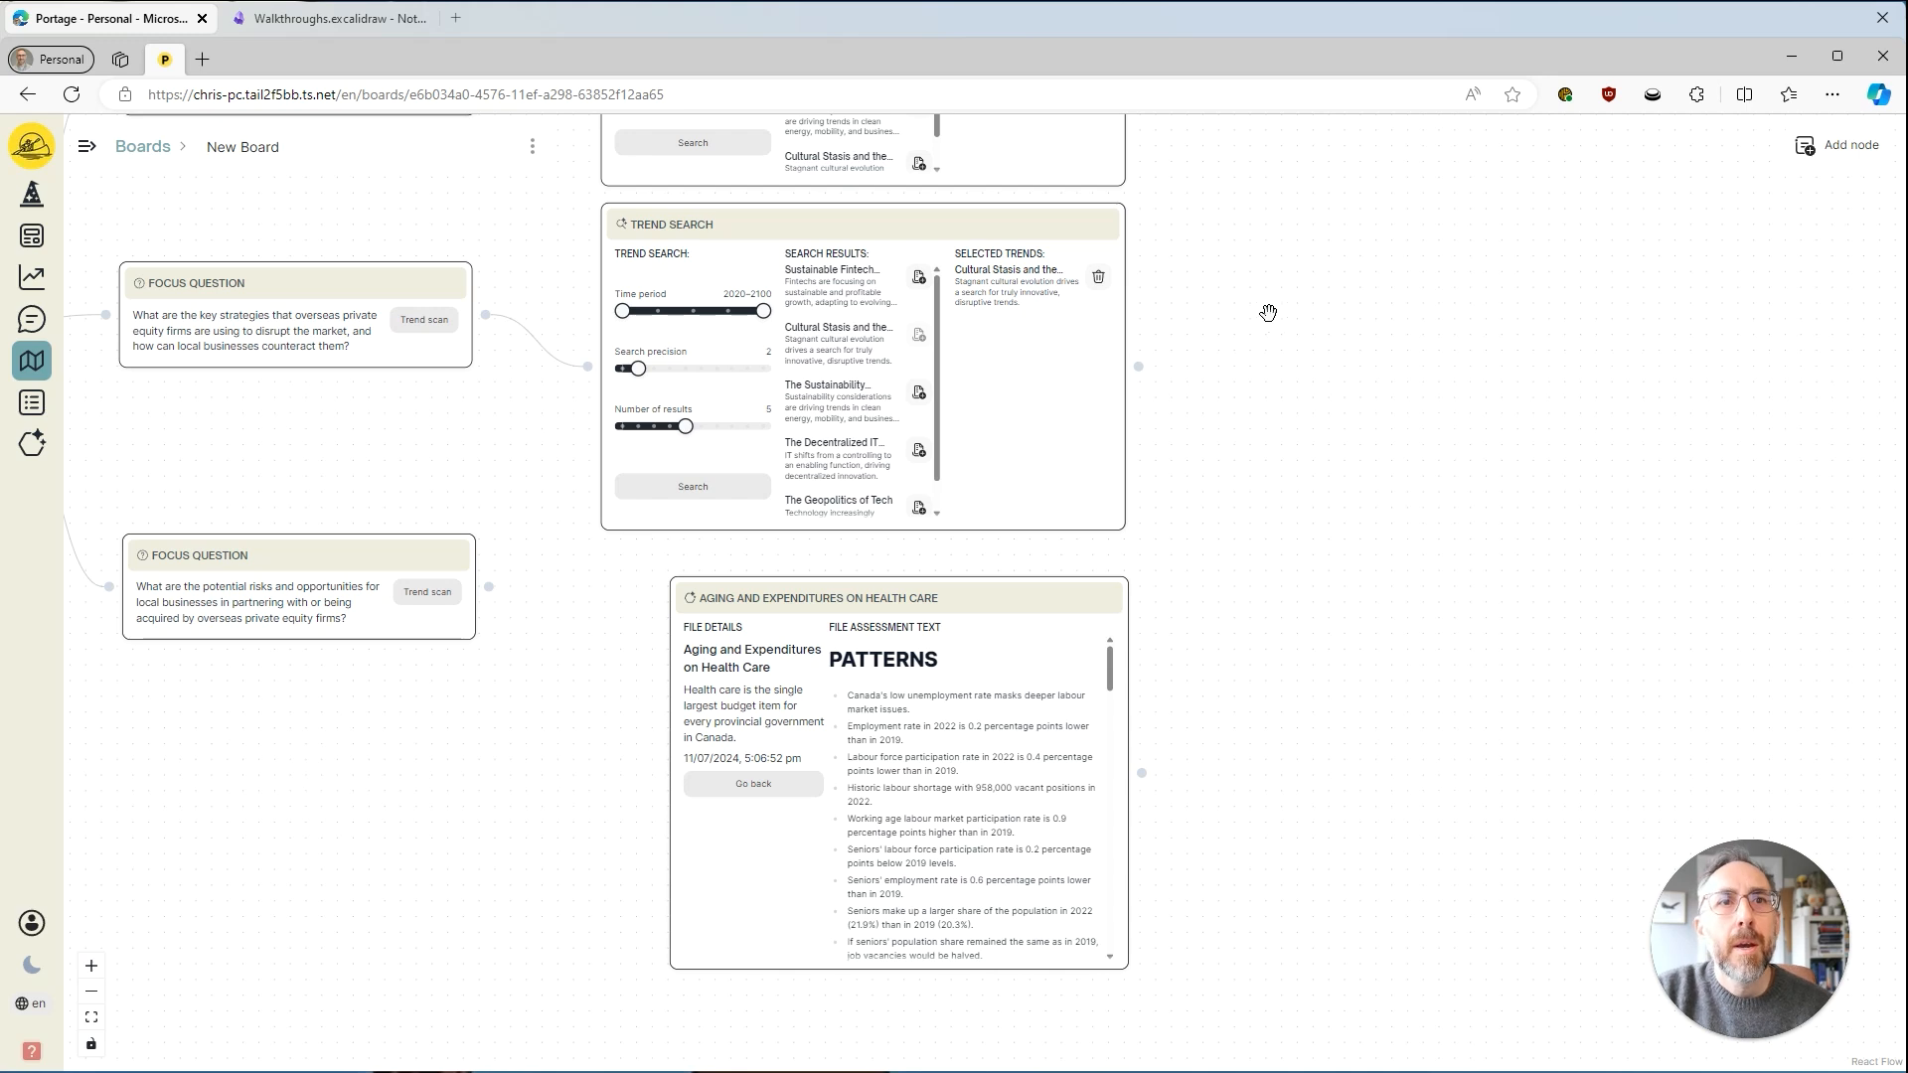
# Connect the third focus question to the second Trend Search node and move that question up beneath the second focus question.
pyautogui.moveTo(573, 651); pyautogui.dragTo(635, 717)
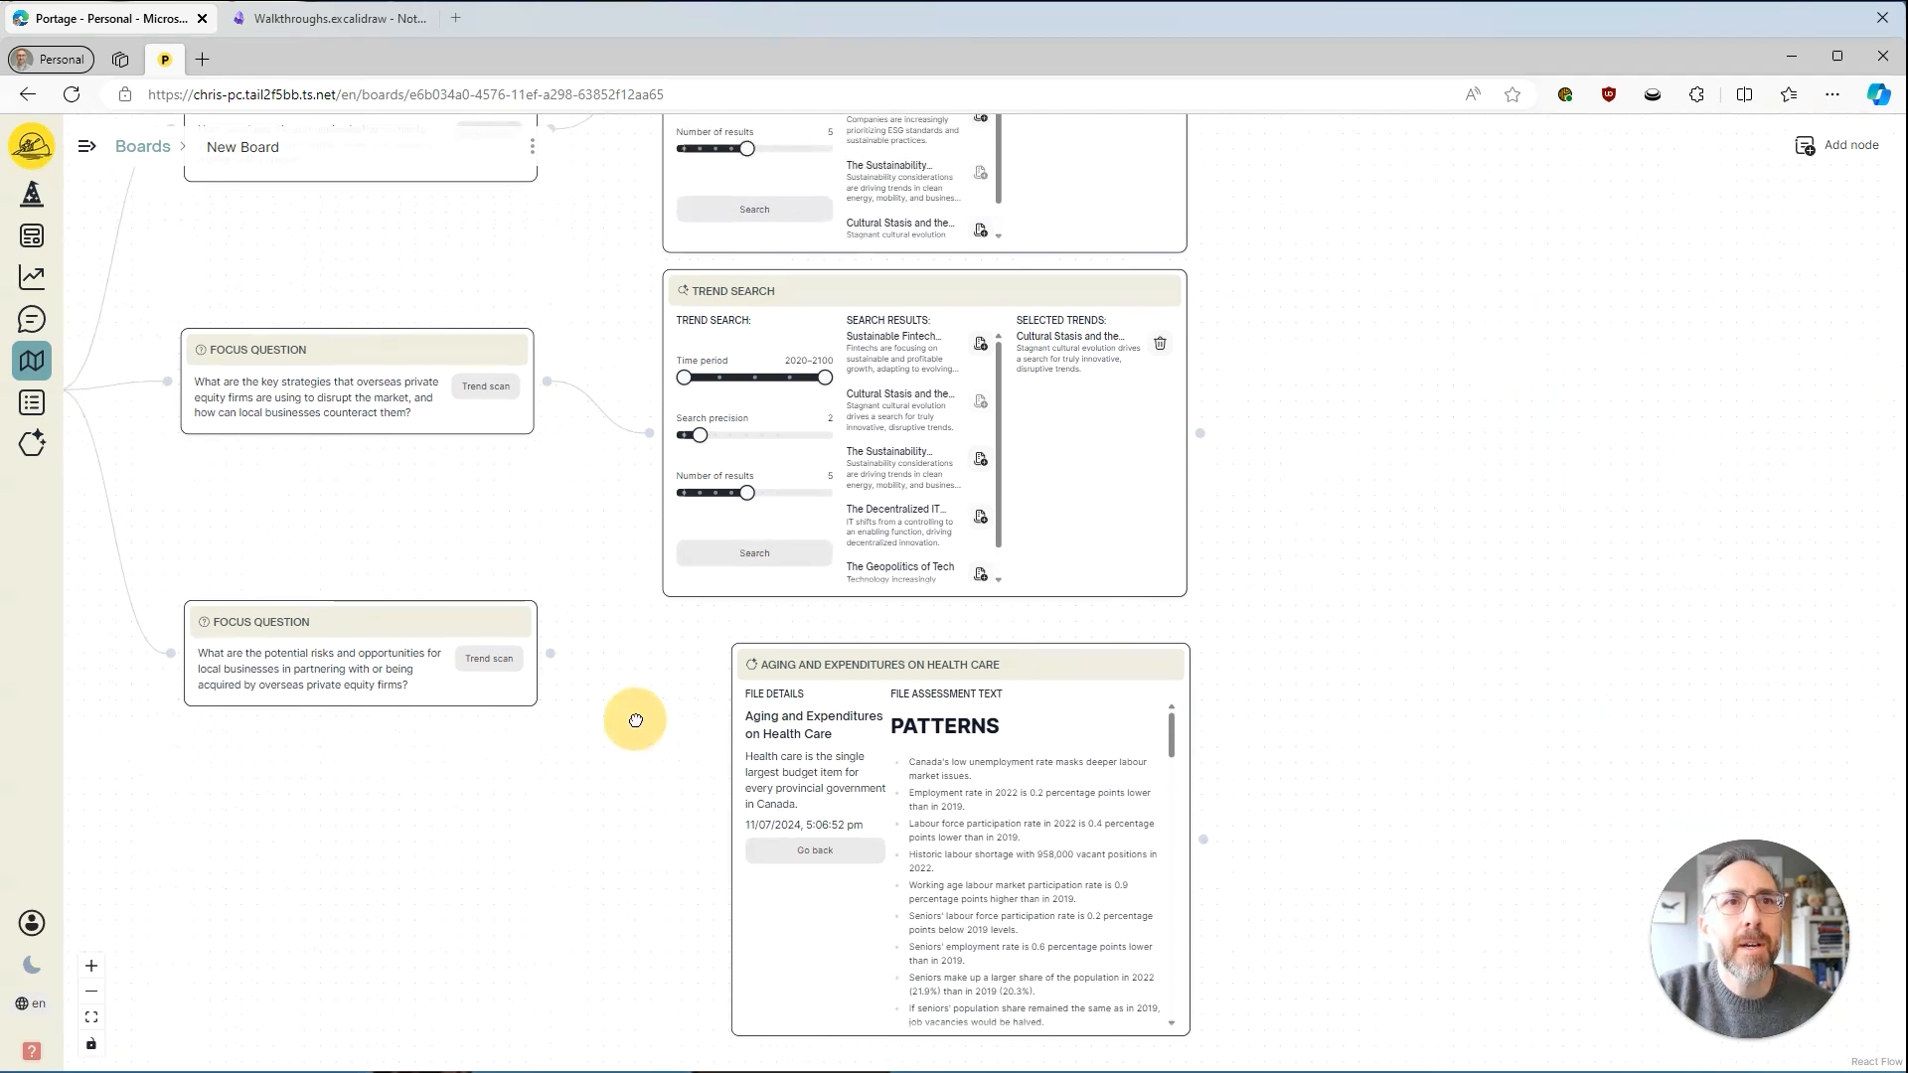
pyautogui.moveTo(552, 653); pyautogui.dragTo(649, 426)
pyautogui.moveTo(426, 616); pyautogui.dragTo(413, 507)
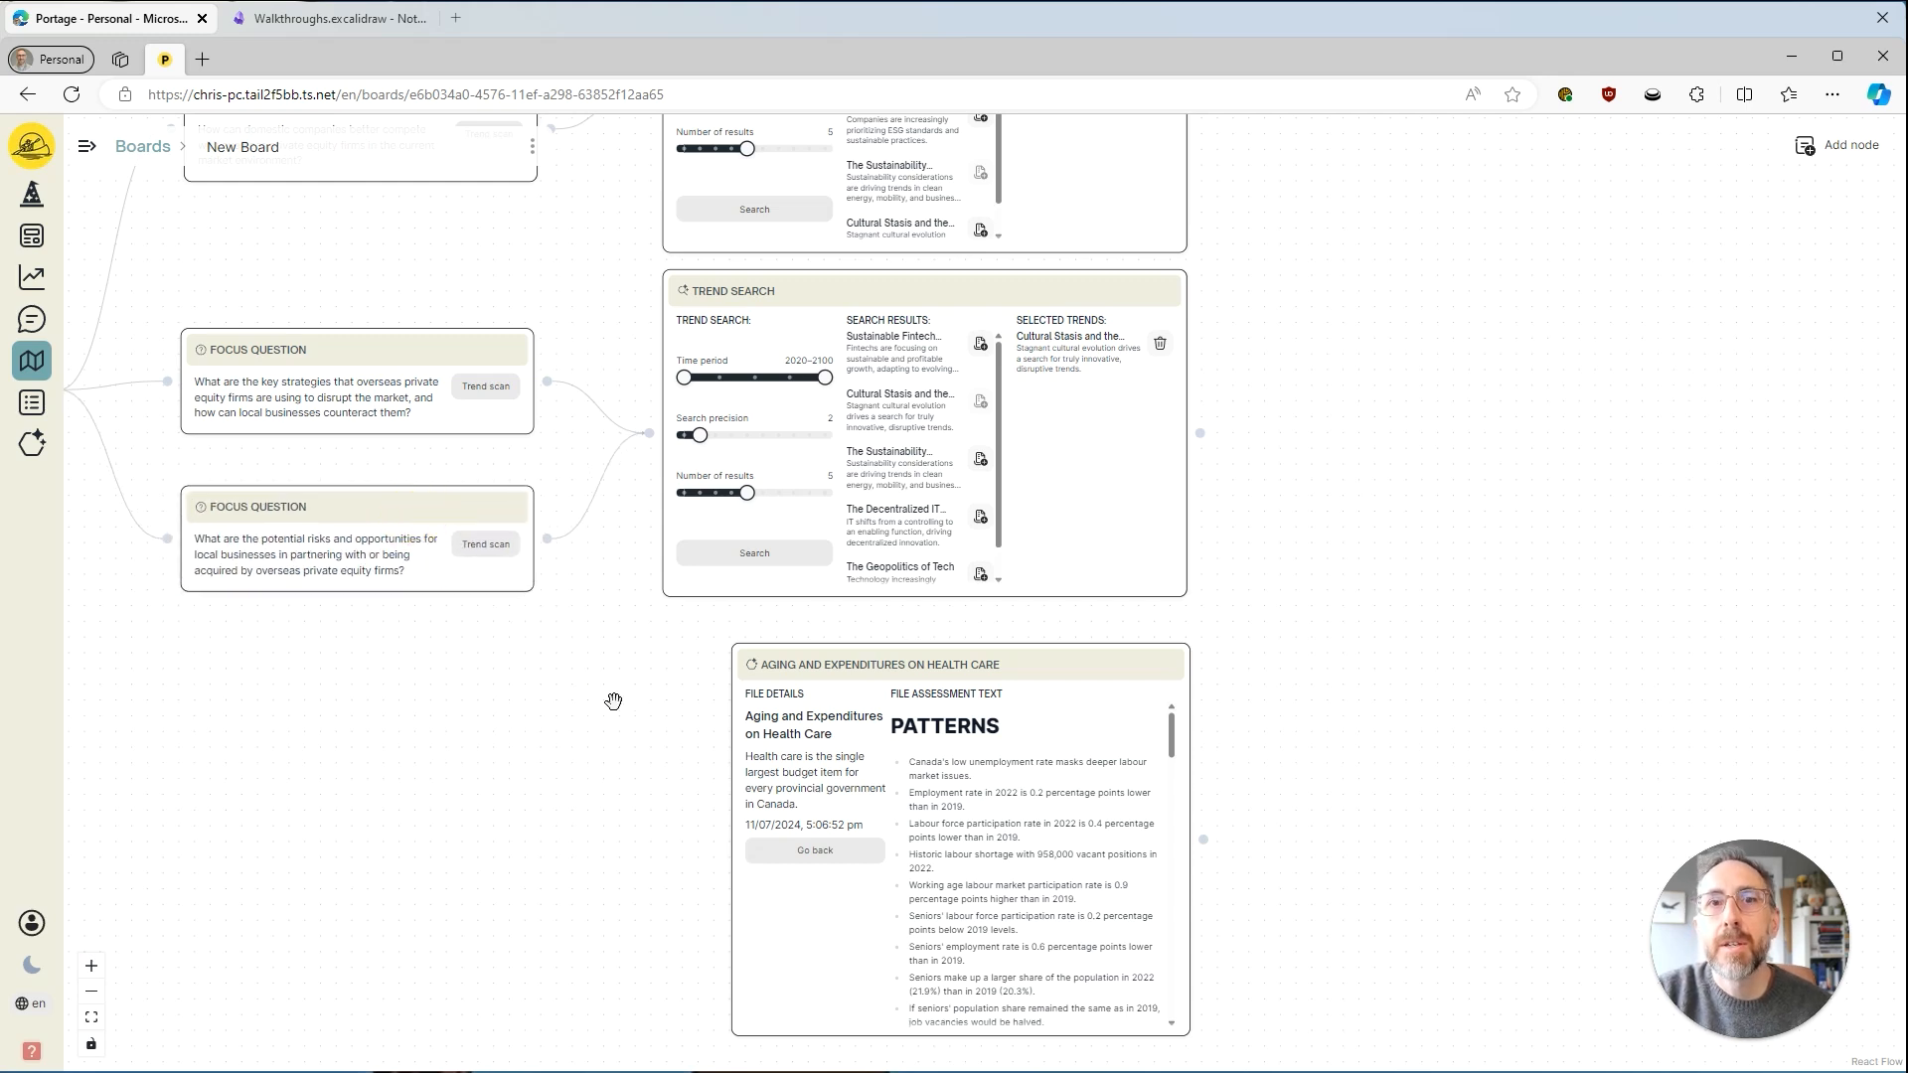
# Add a Scenario Generator node to the board and place it in the empty area to the right of the Trend Search nodes.
pyautogui.moveTo(613, 701); pyautogui.dragTo(434, 716)
pyautogui.moveTo(1225, 646); pyautogui.dragTo(970, 658)
pyautogui.scroll(-3, 965, 669)
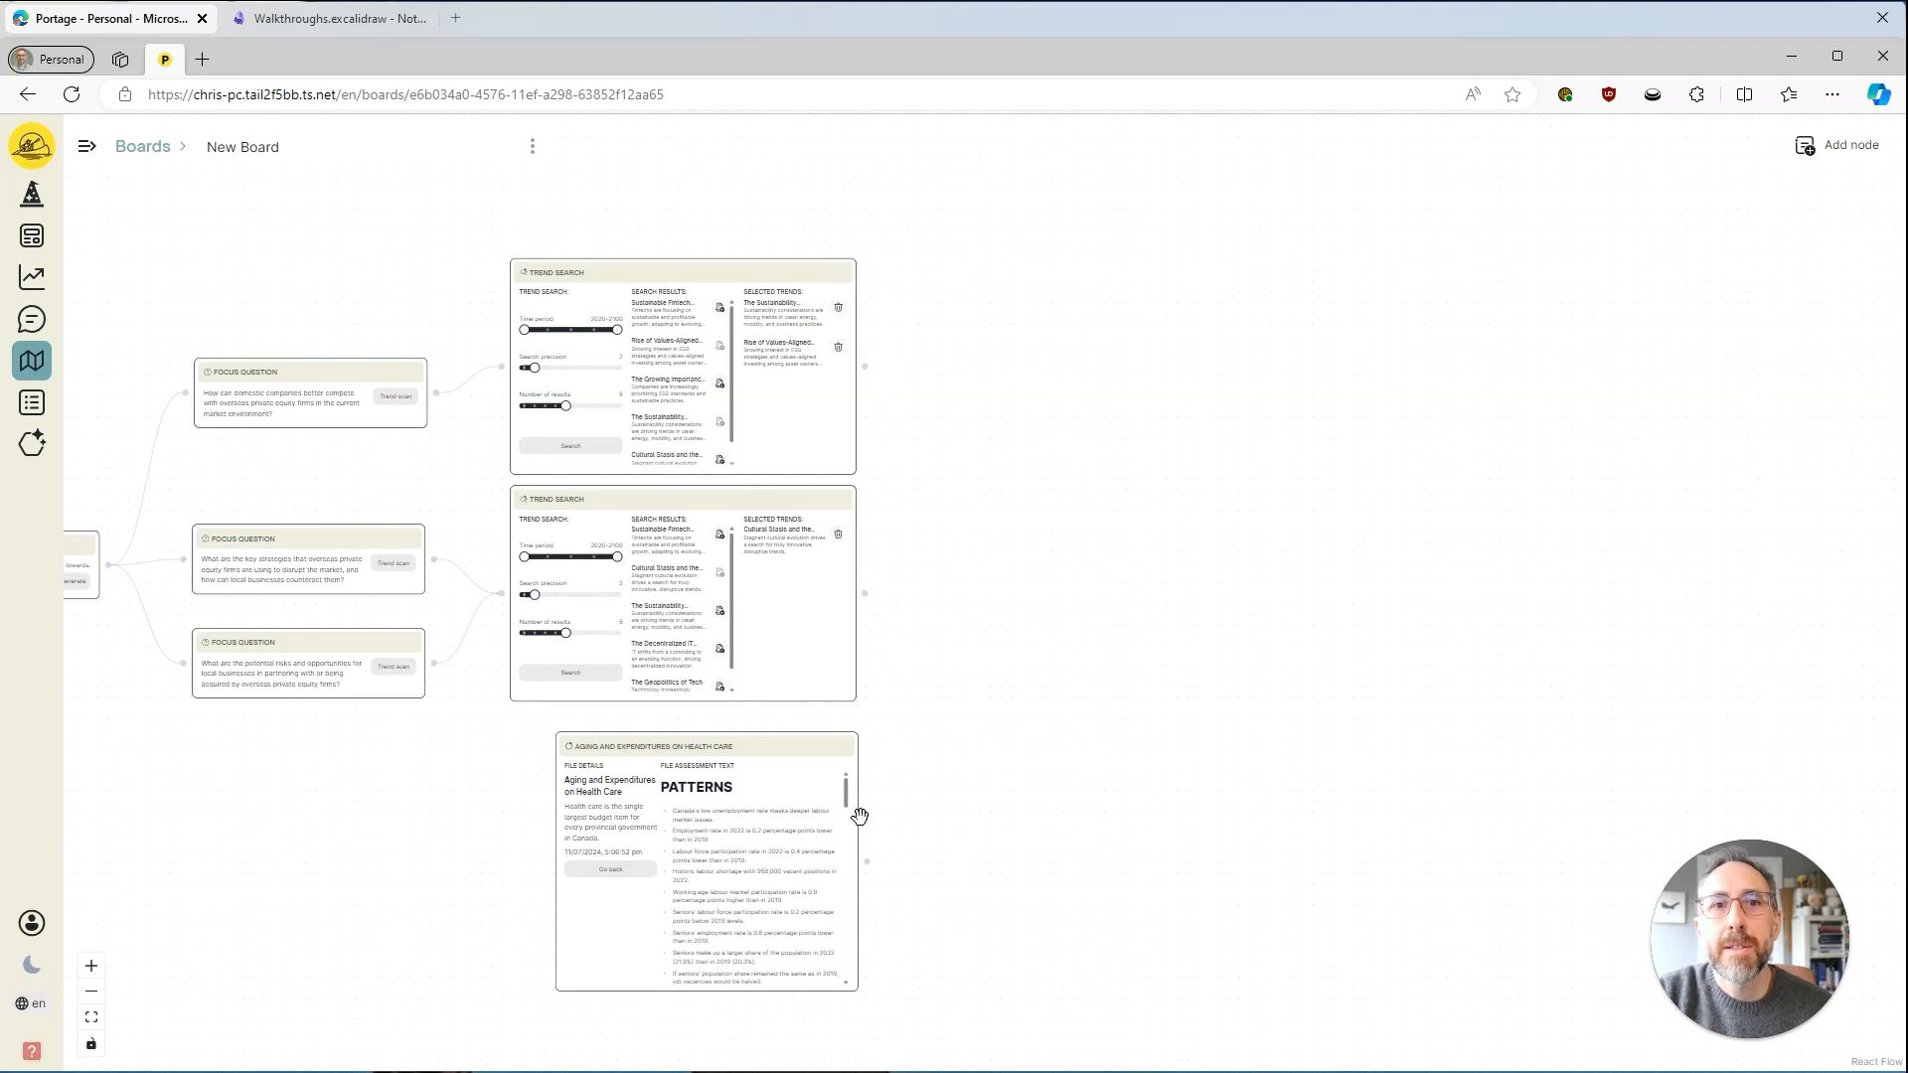
pyautogui.moveTo(1296, 581); pyautogui.dragTo(1278, 557)
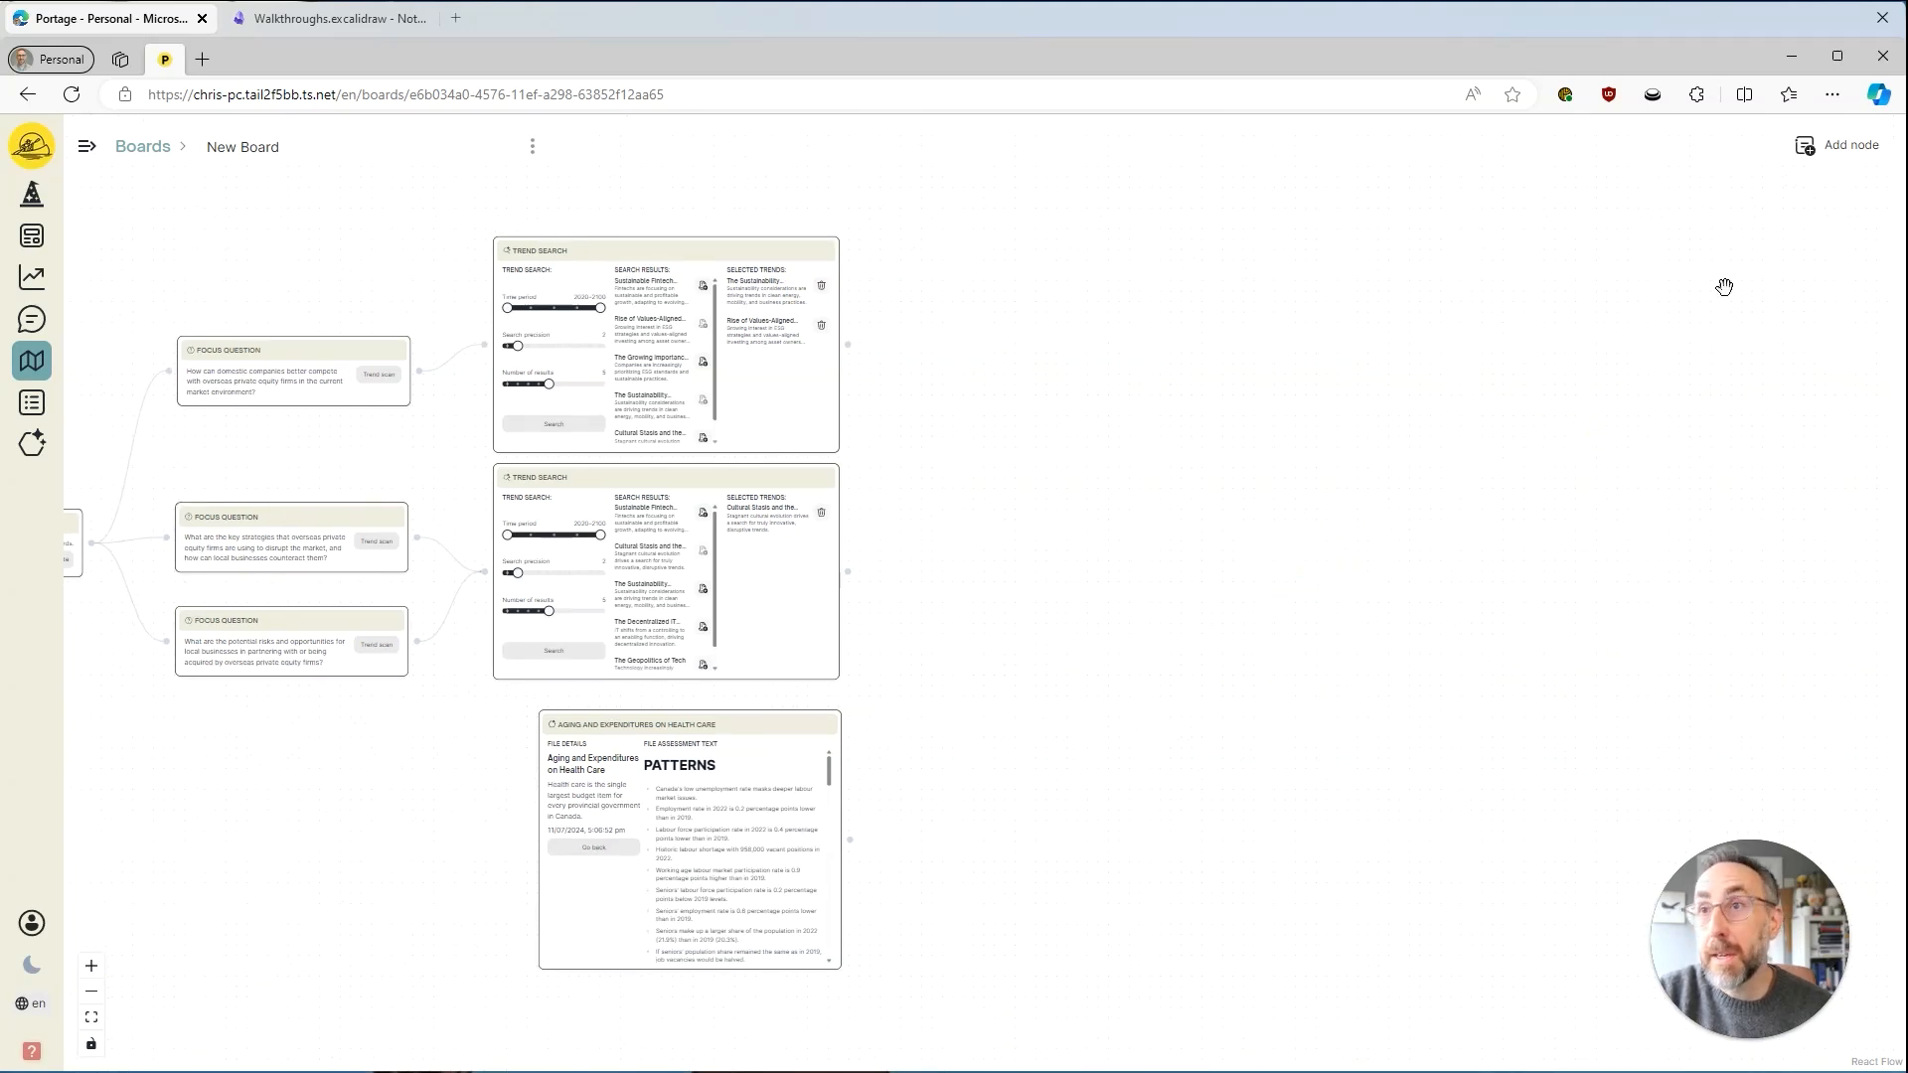
pyautogui.click(1839, 151)
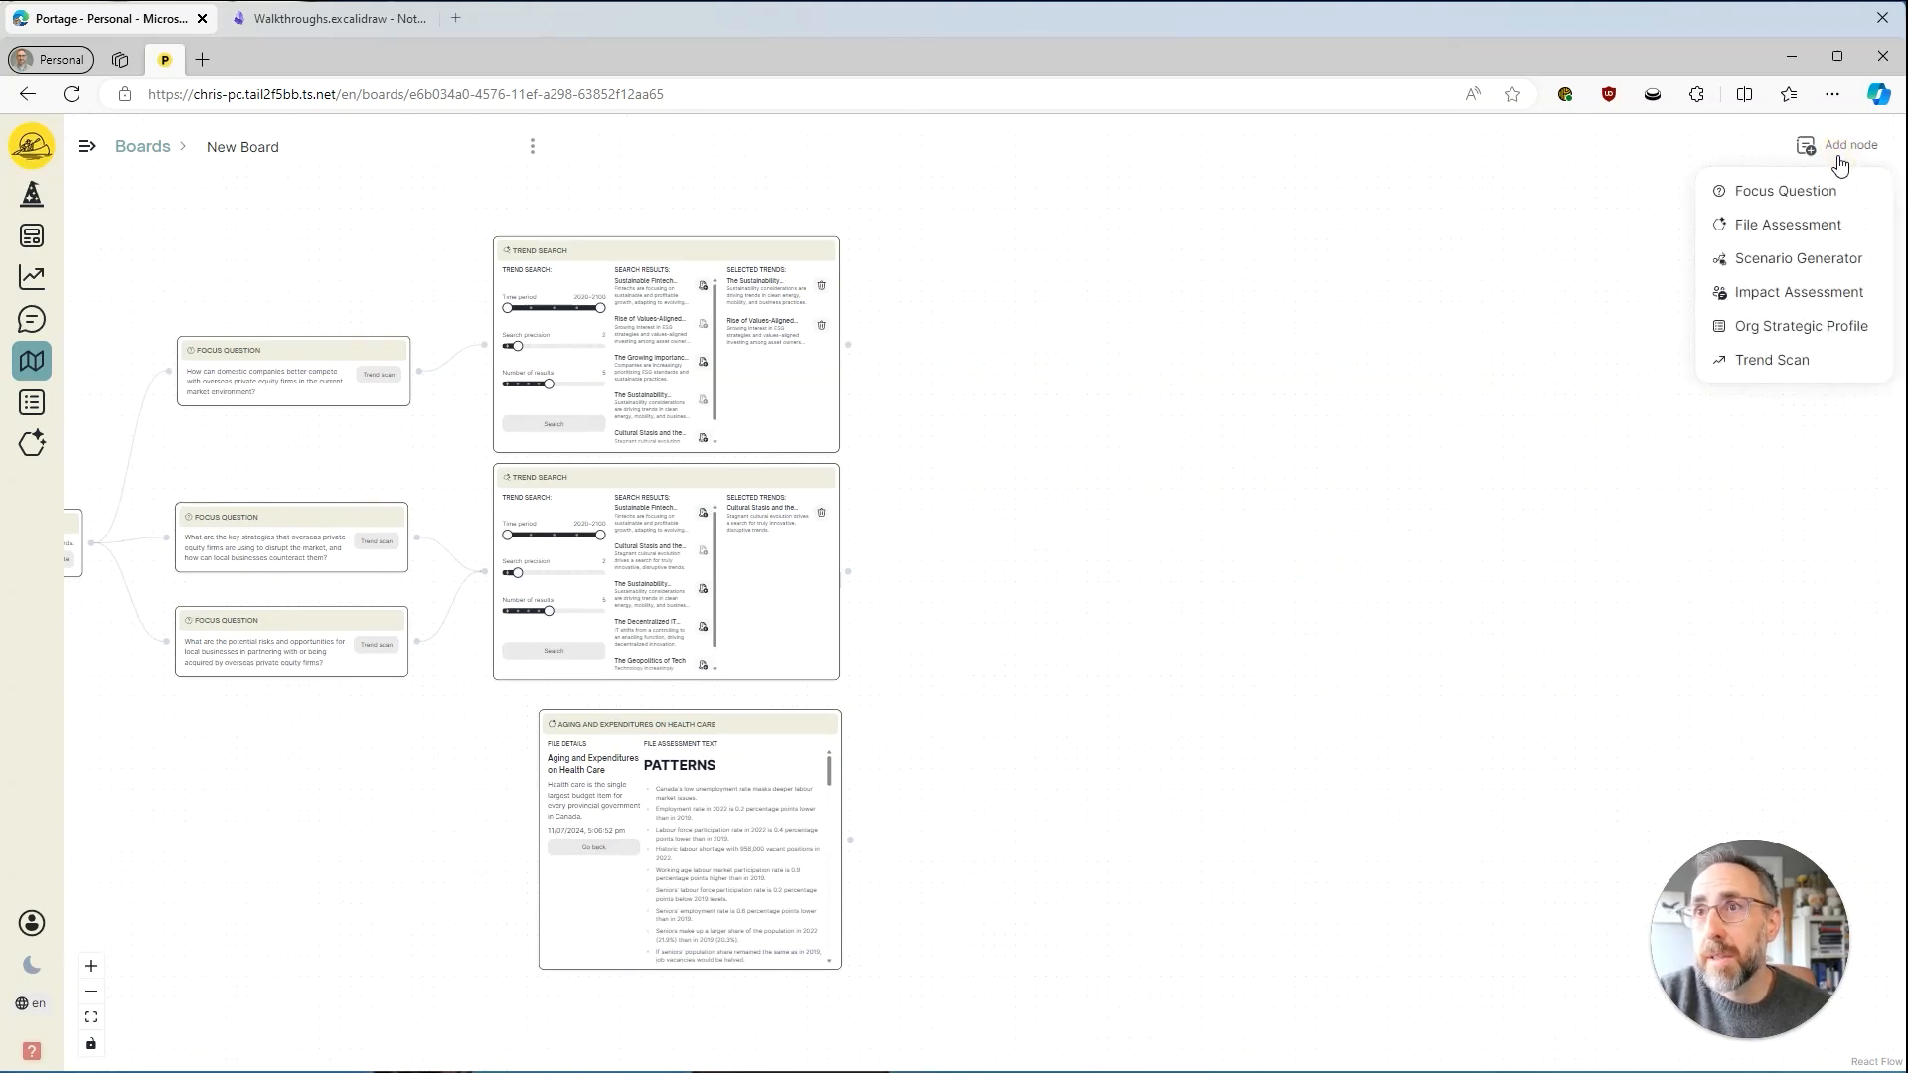
pyautogui.click(1796, 259)
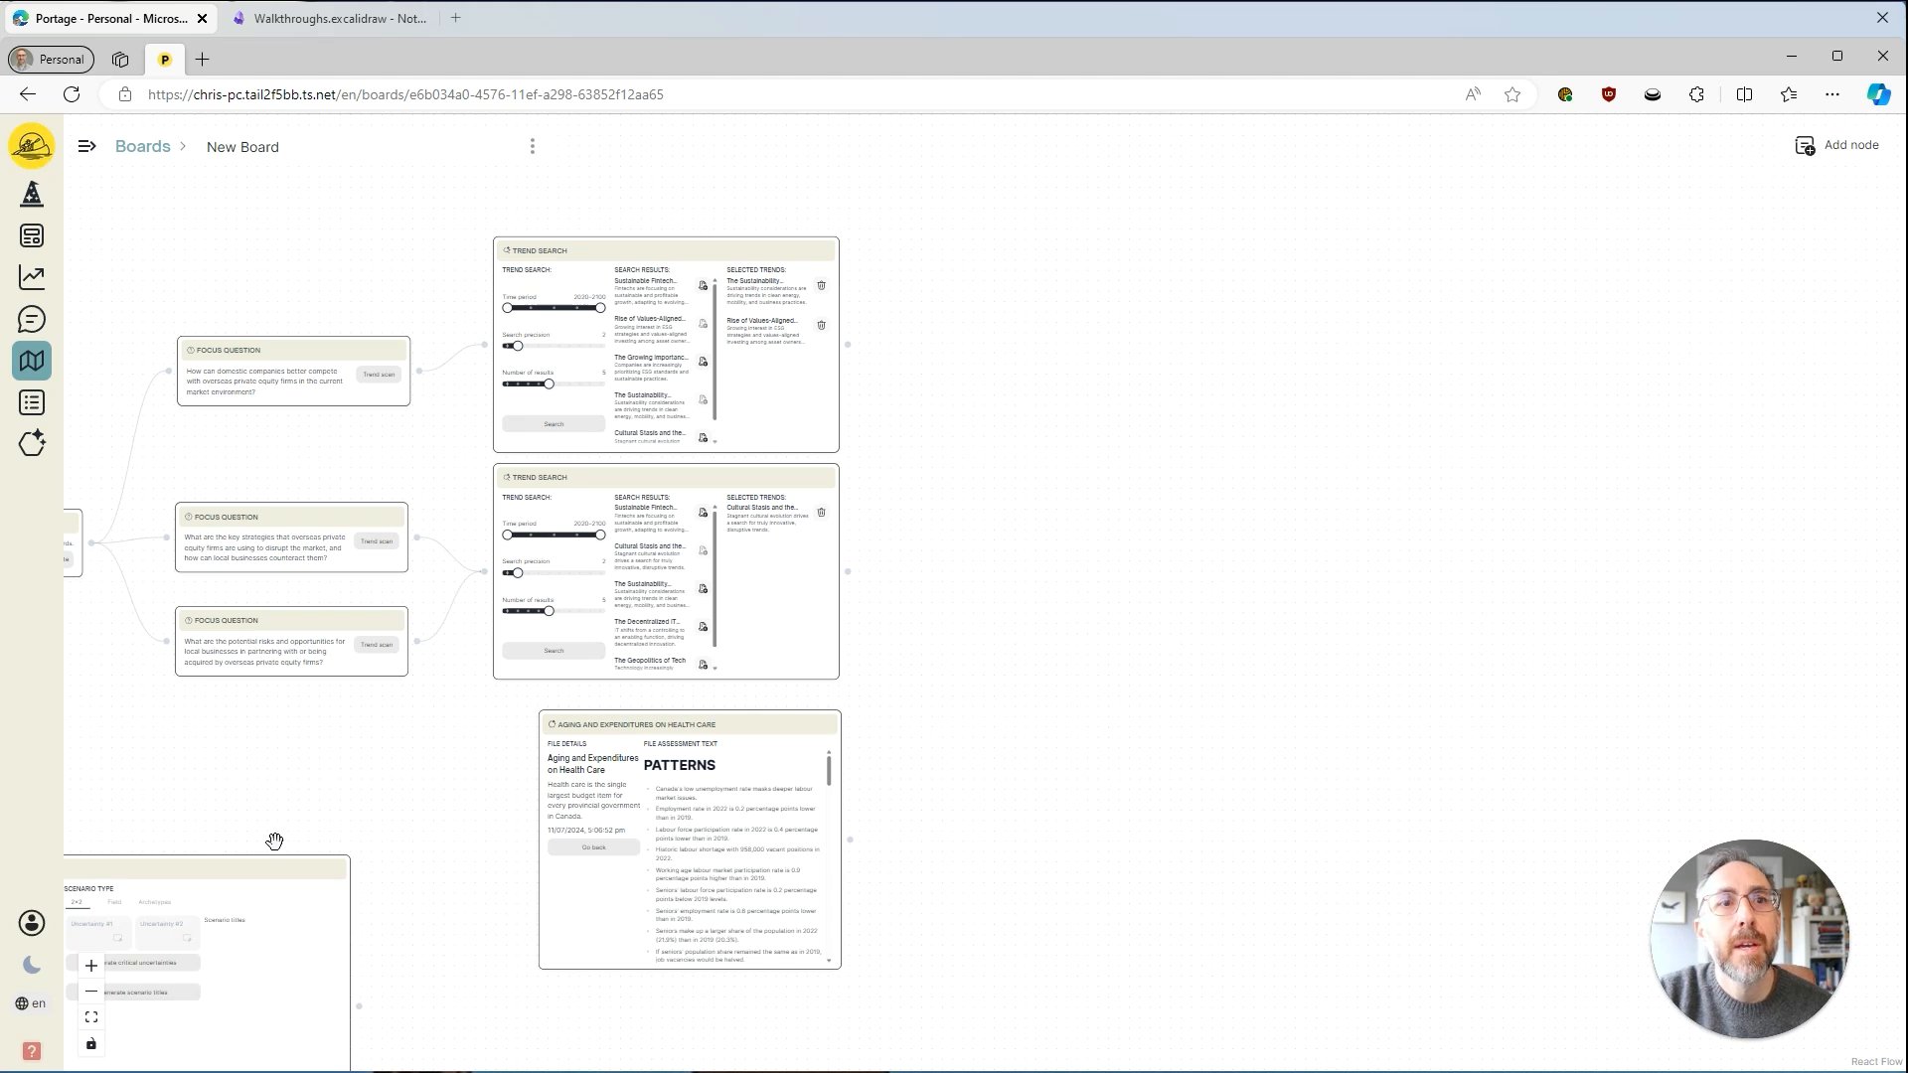
pyautogui.scroll(-1, 213, 871)
pyautogui.moveTo(208, 871); pyautogui.dragTo(1114, 462)
pyautogui.scroll(2, 952, 825)
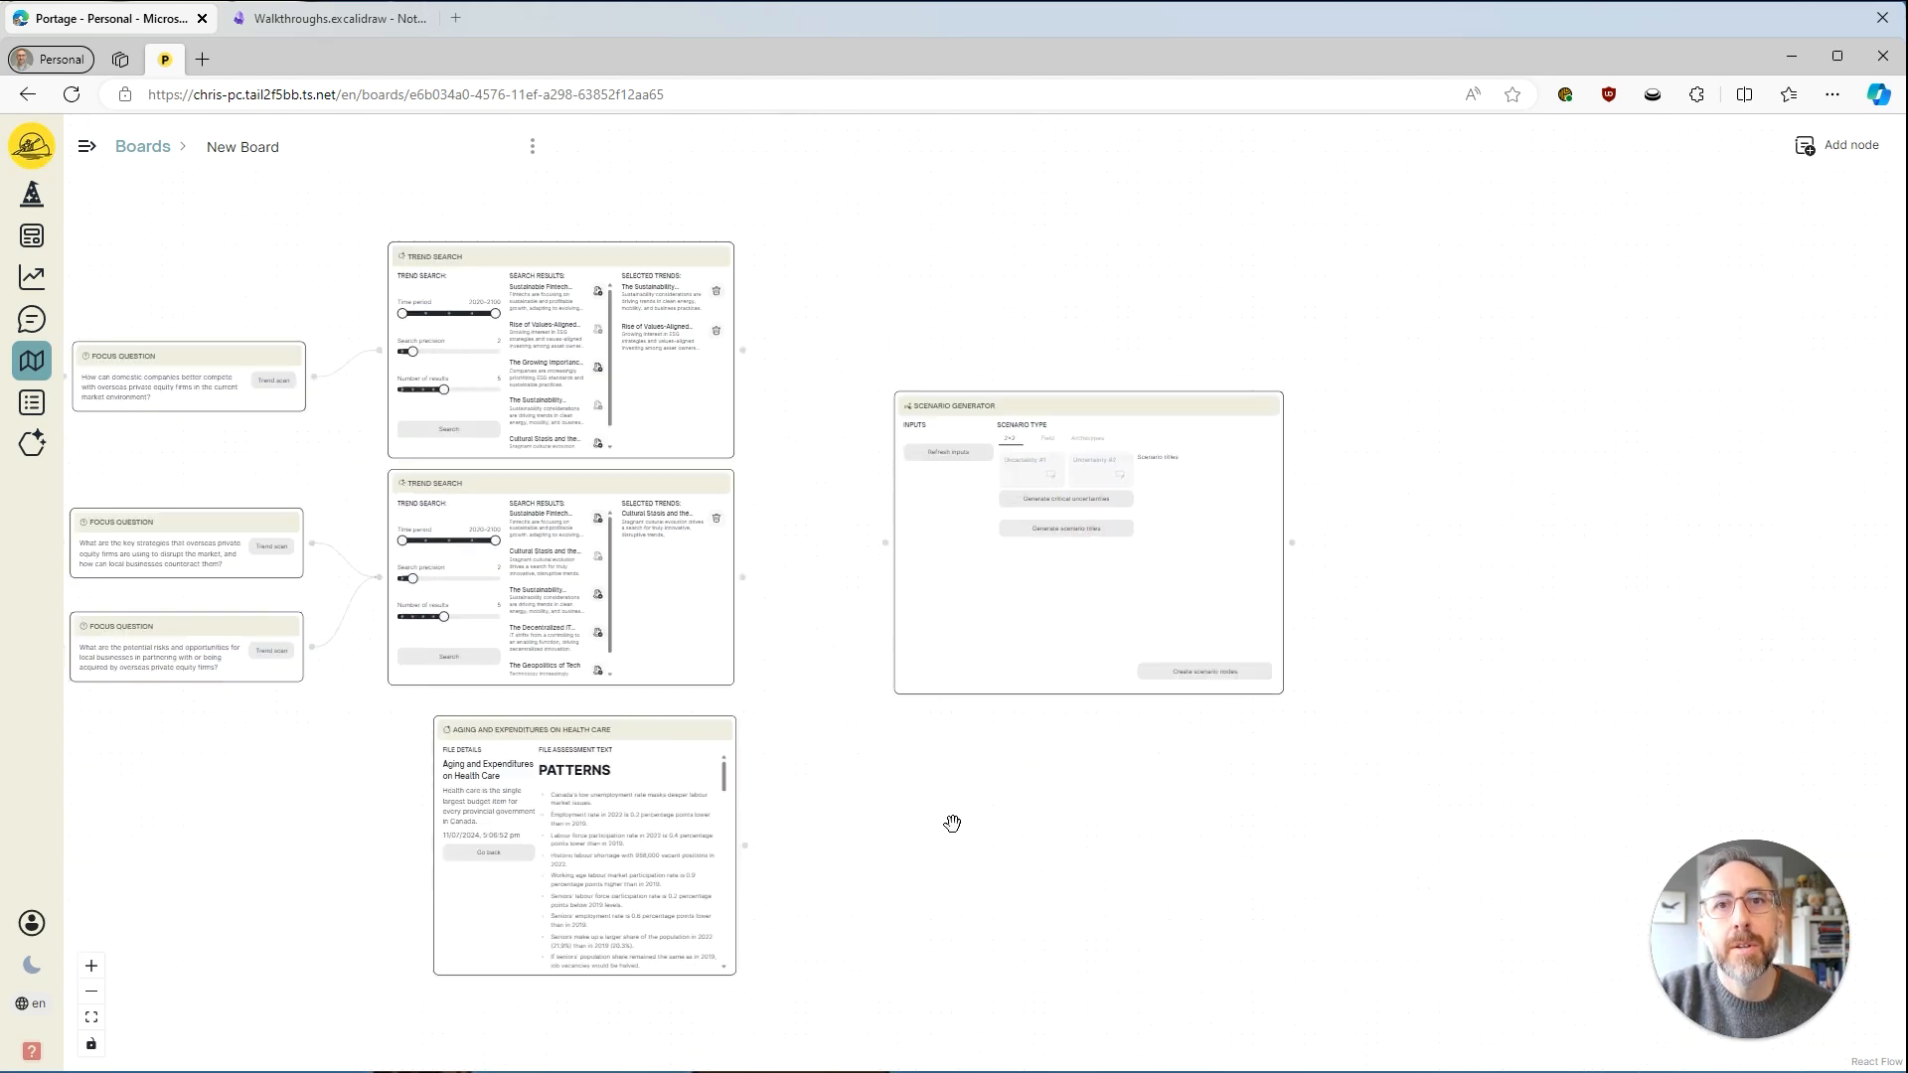
# Connect both Trend Search nodes and the Aging and Expenditures on Health Care node to the Scenario Generator's input.
pyautogui.moveTo(775, 405); pyautogui.dragTo(824, 414)
pyautogui.moveTo(760, 289); pyautogui.dragTo(922, 510)
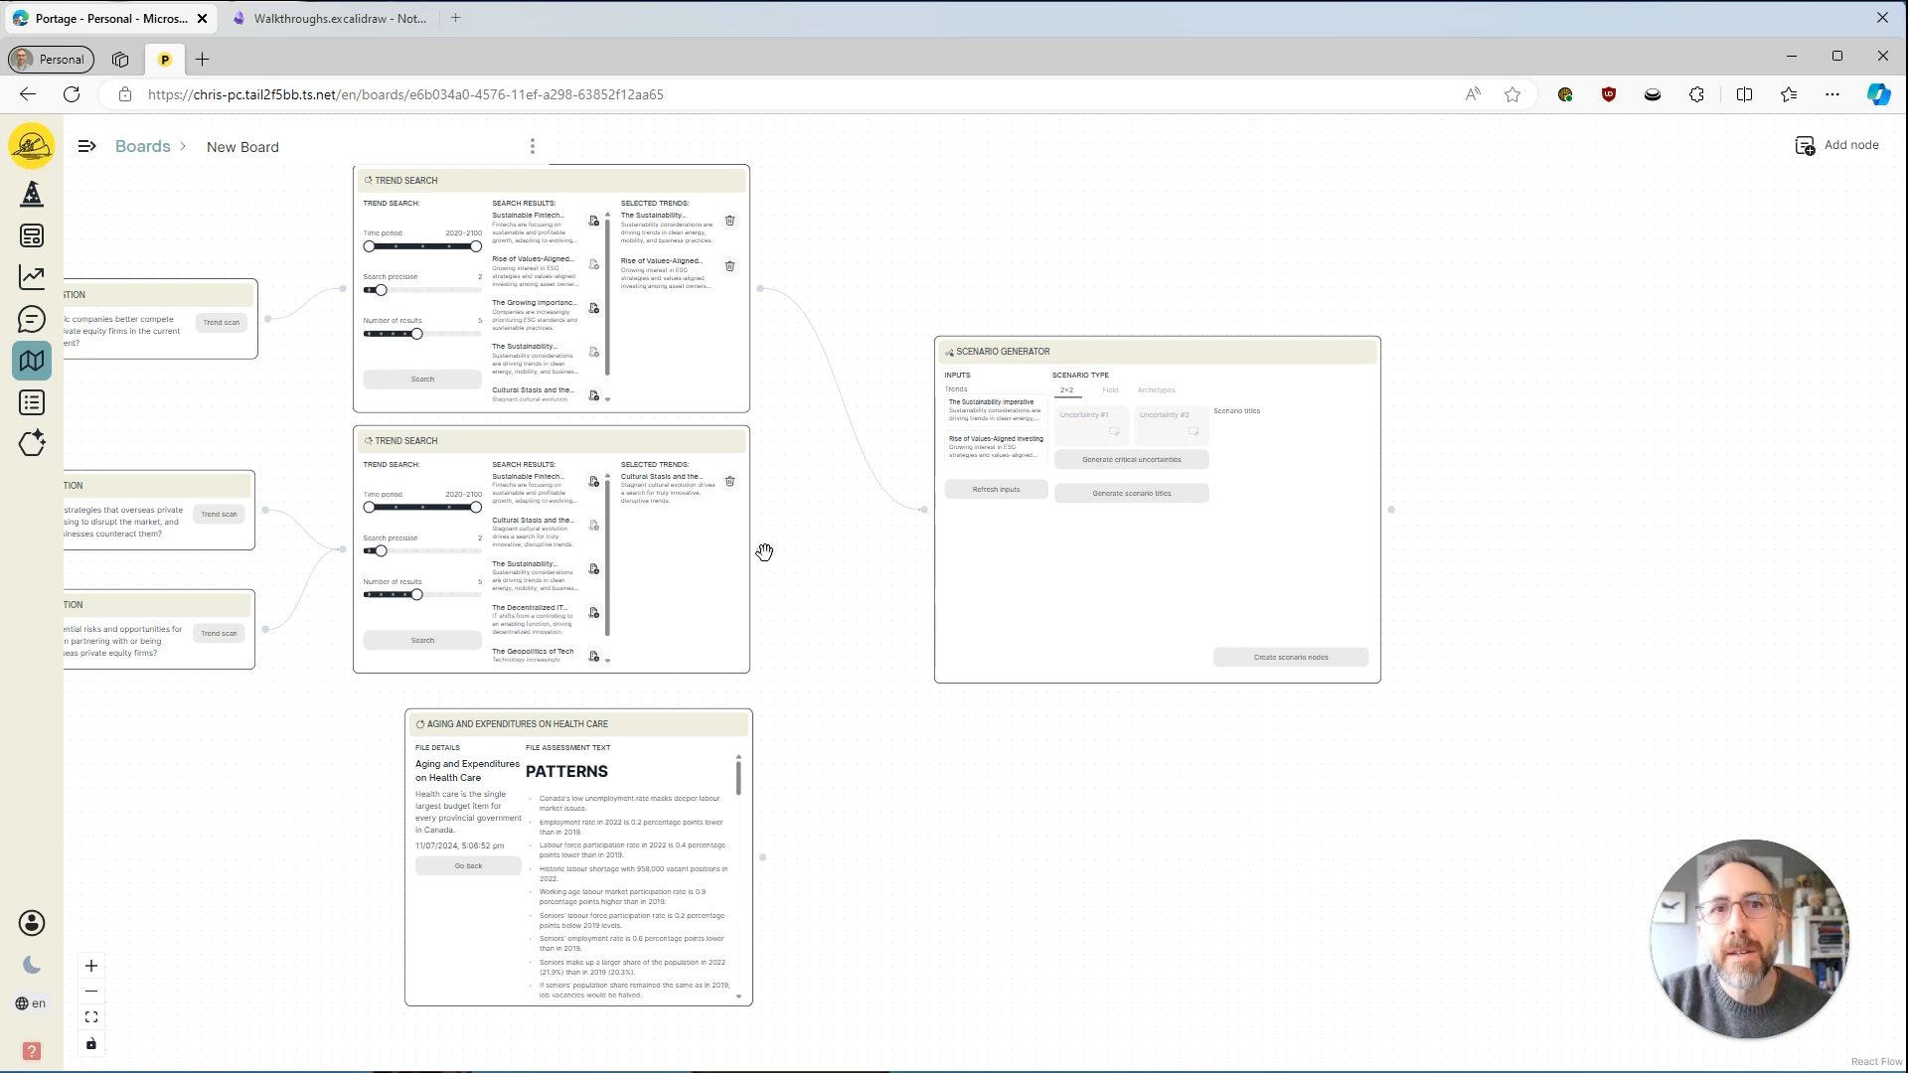
pyautogui.moveTo(760, 548); pyautogui.dragTo(923, 509)
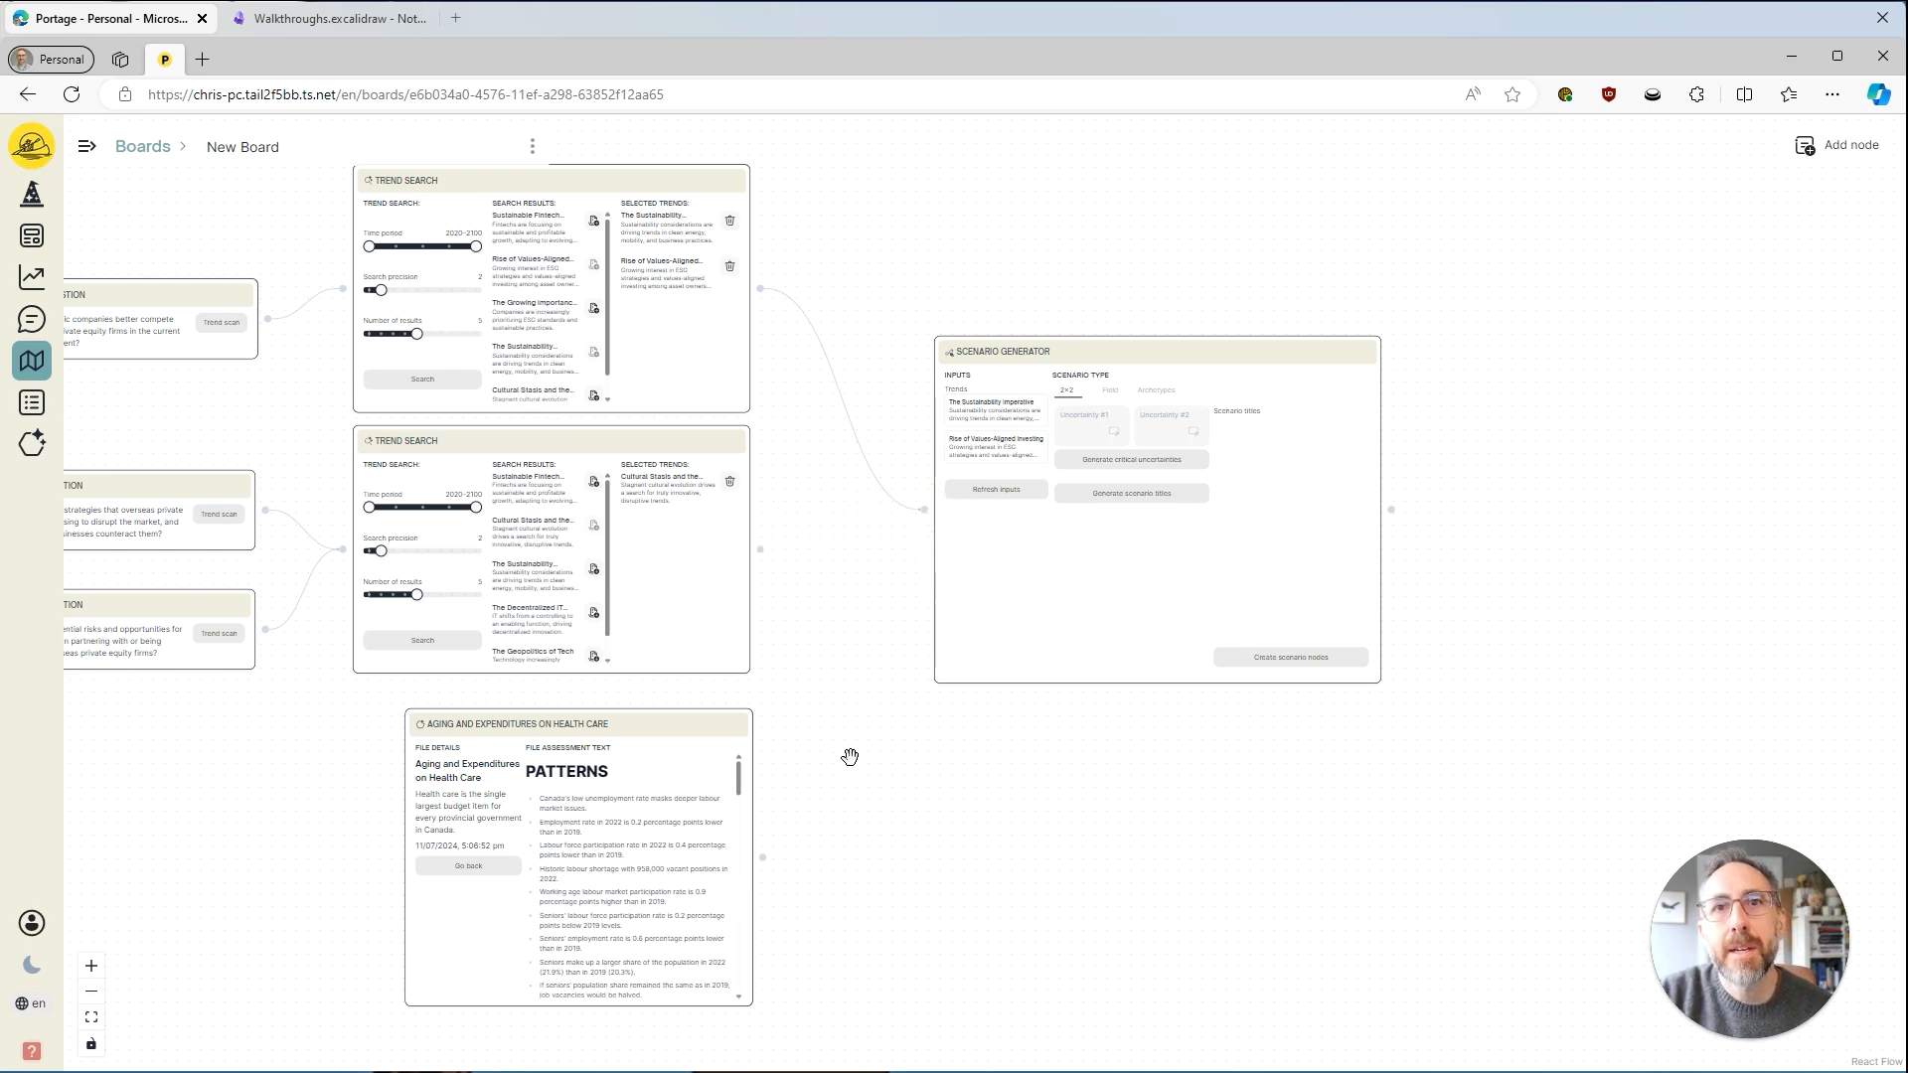
pyautogui.moveTo(763, 857); pyautogui.dragTo(923, 509)
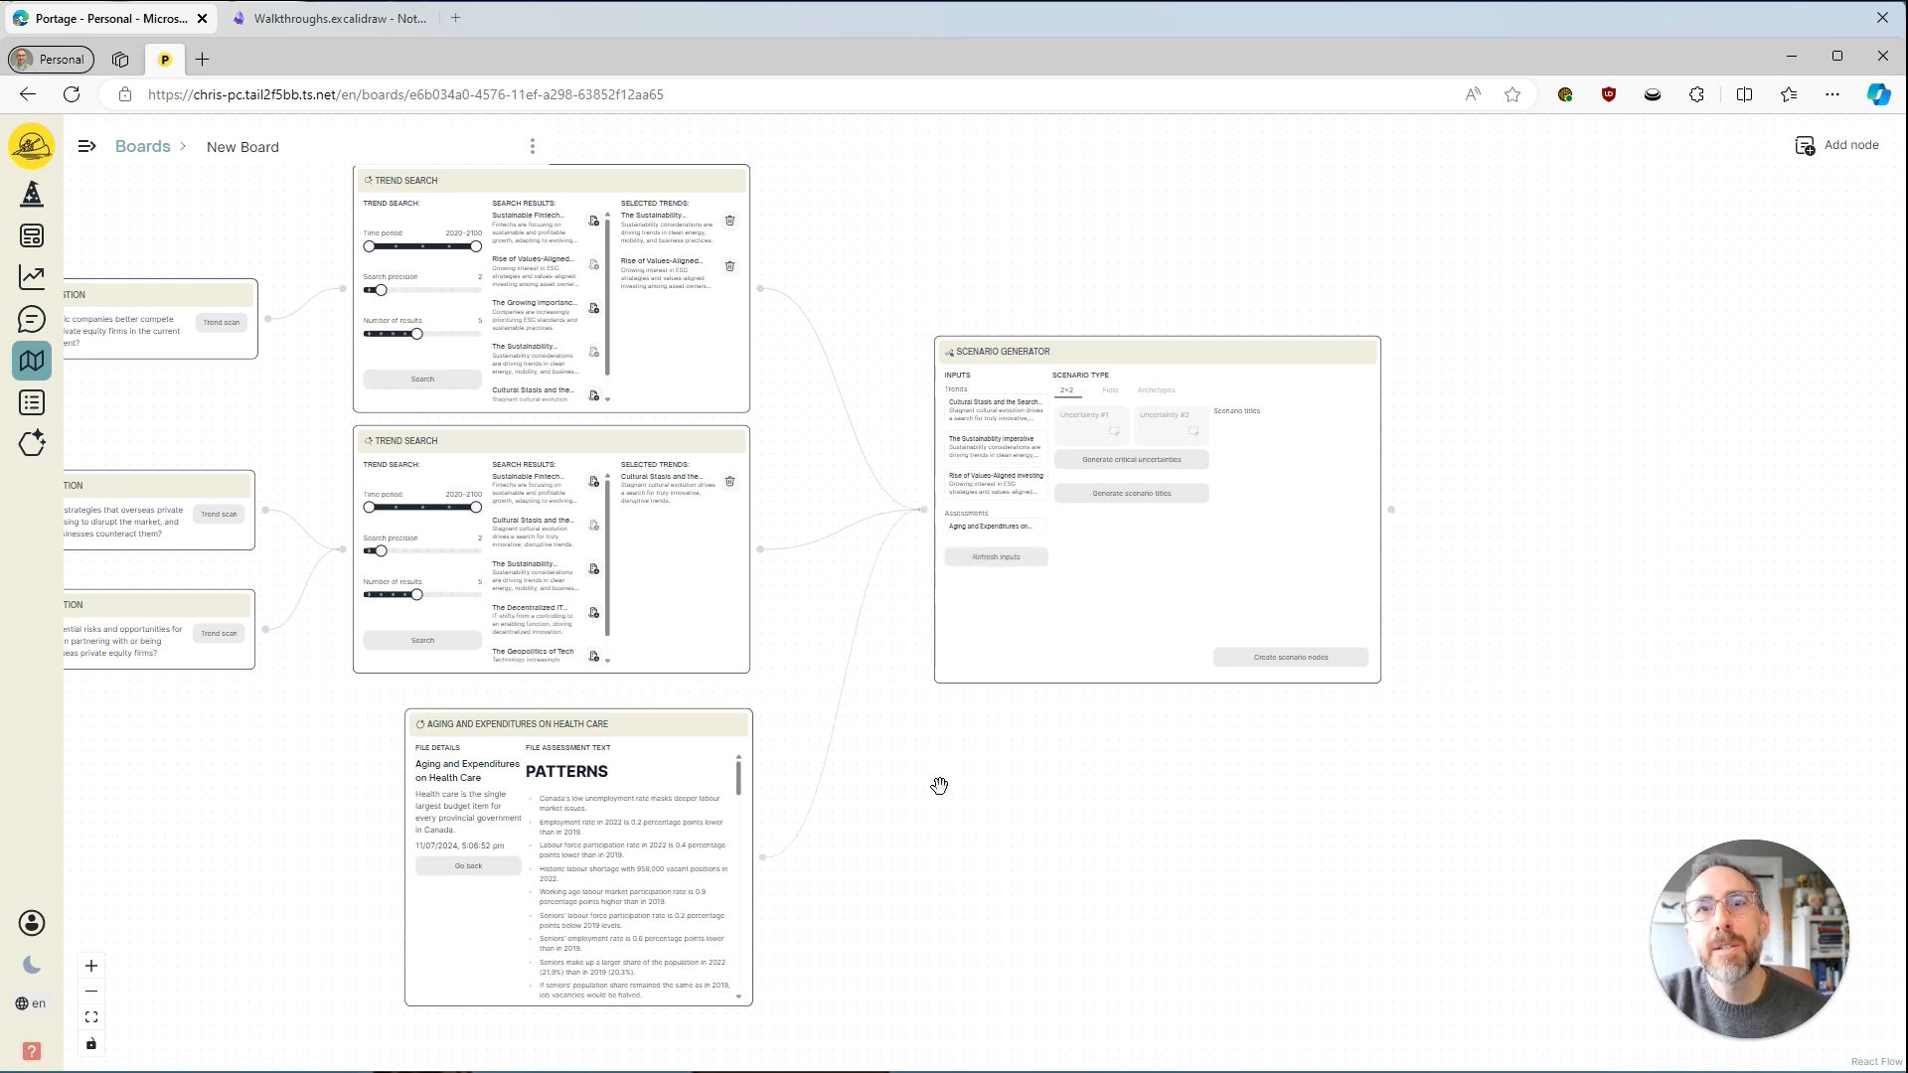
# Look over the Scenario Generator's trend and assessment inputs and its Field and Archetypes scenario types.
pyautogui.scroll(5, 1013, 796)
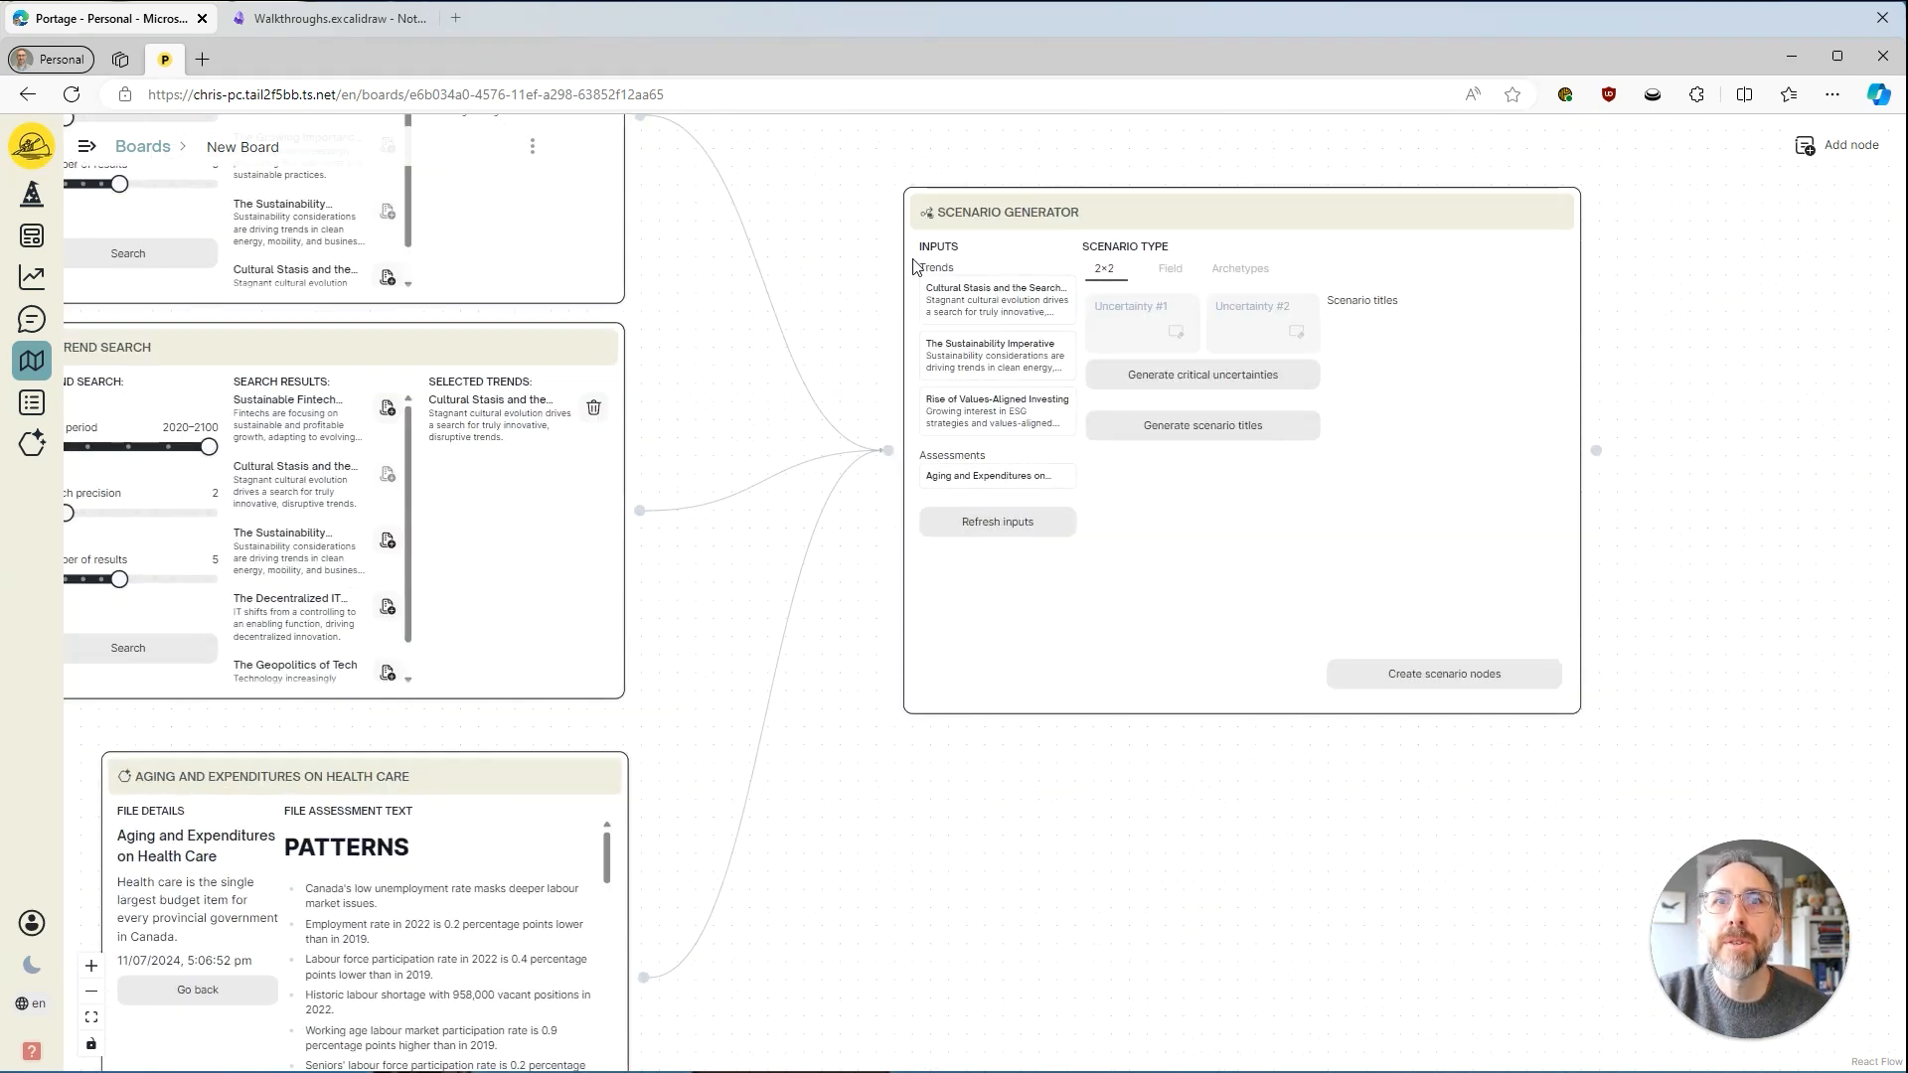
pyautogui.moveTo(833, 263); pyautogui.dragTo(838, 420)
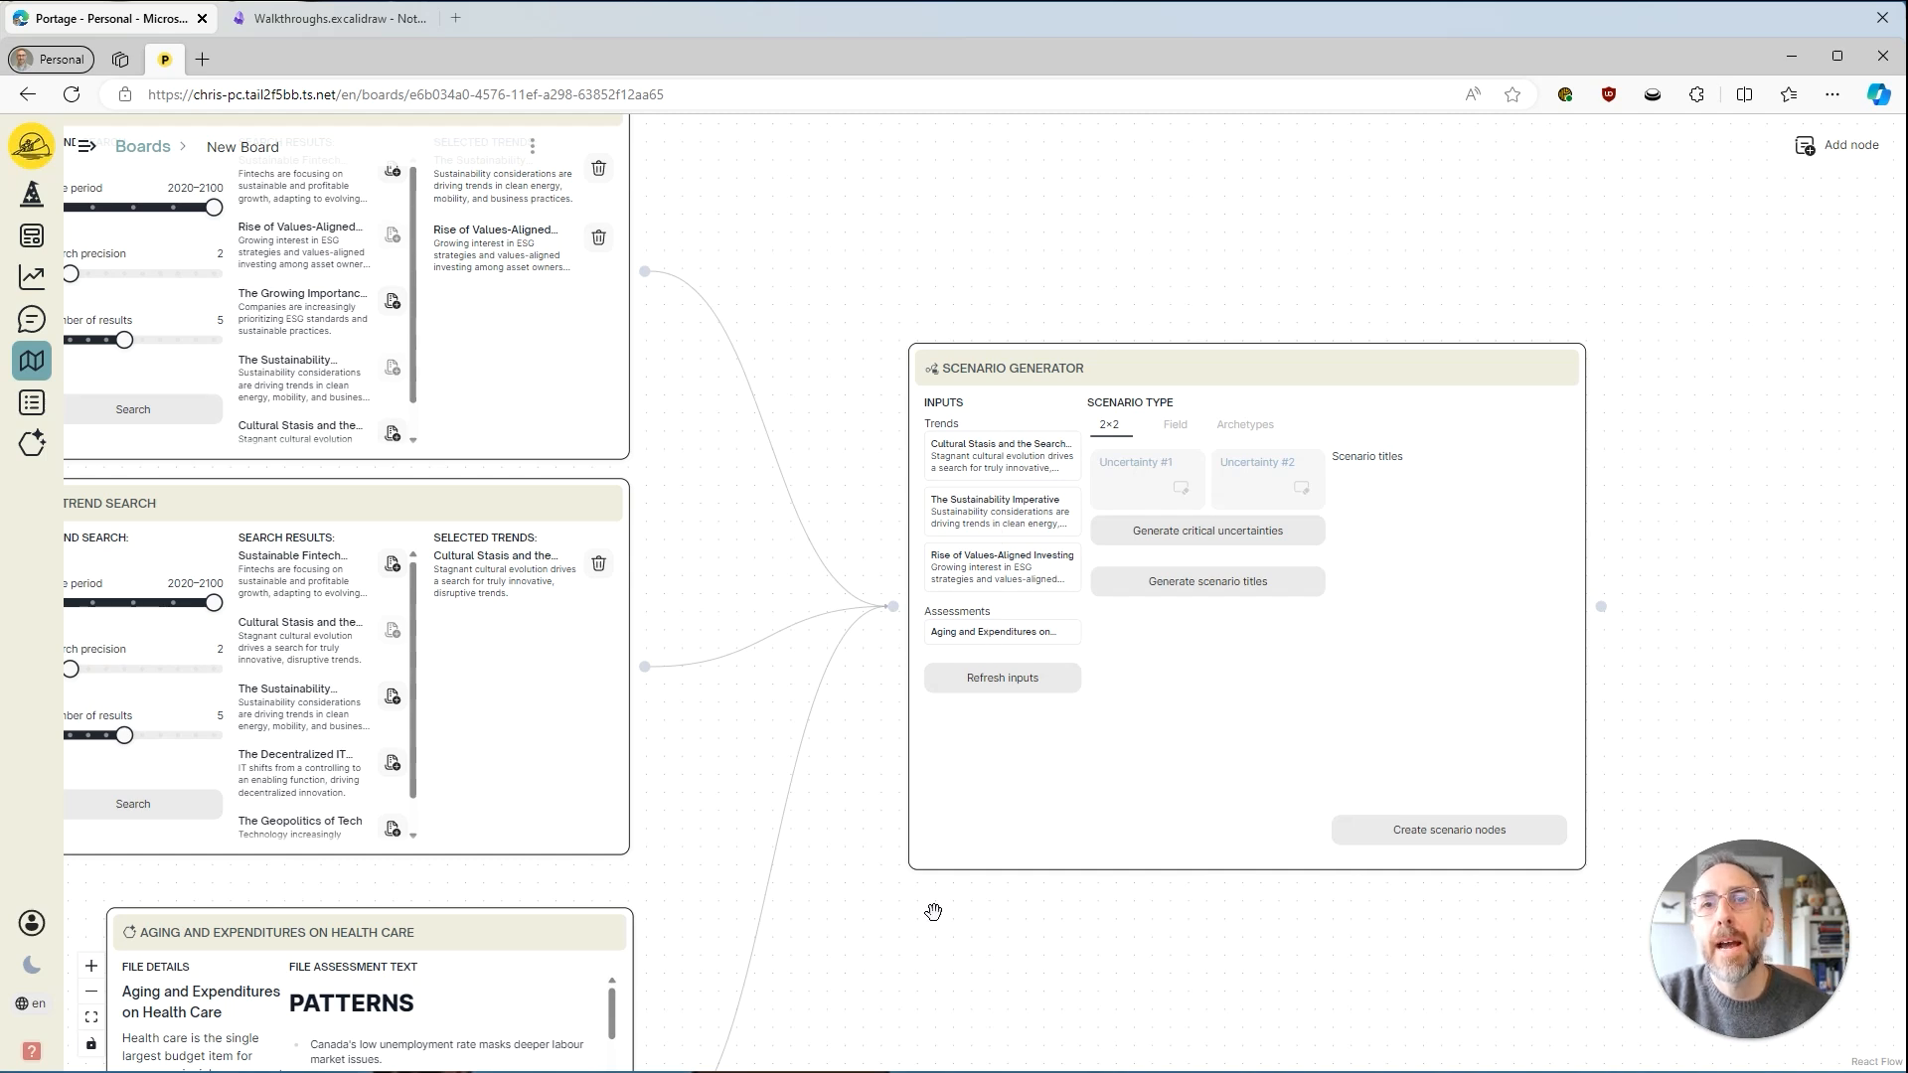
pyautogui.moveTo(938, 882); pyautogui.dragTo(967, 743)
pyautogui.moveTo(1020, 806); pyautogui.dragTo(912, 841)
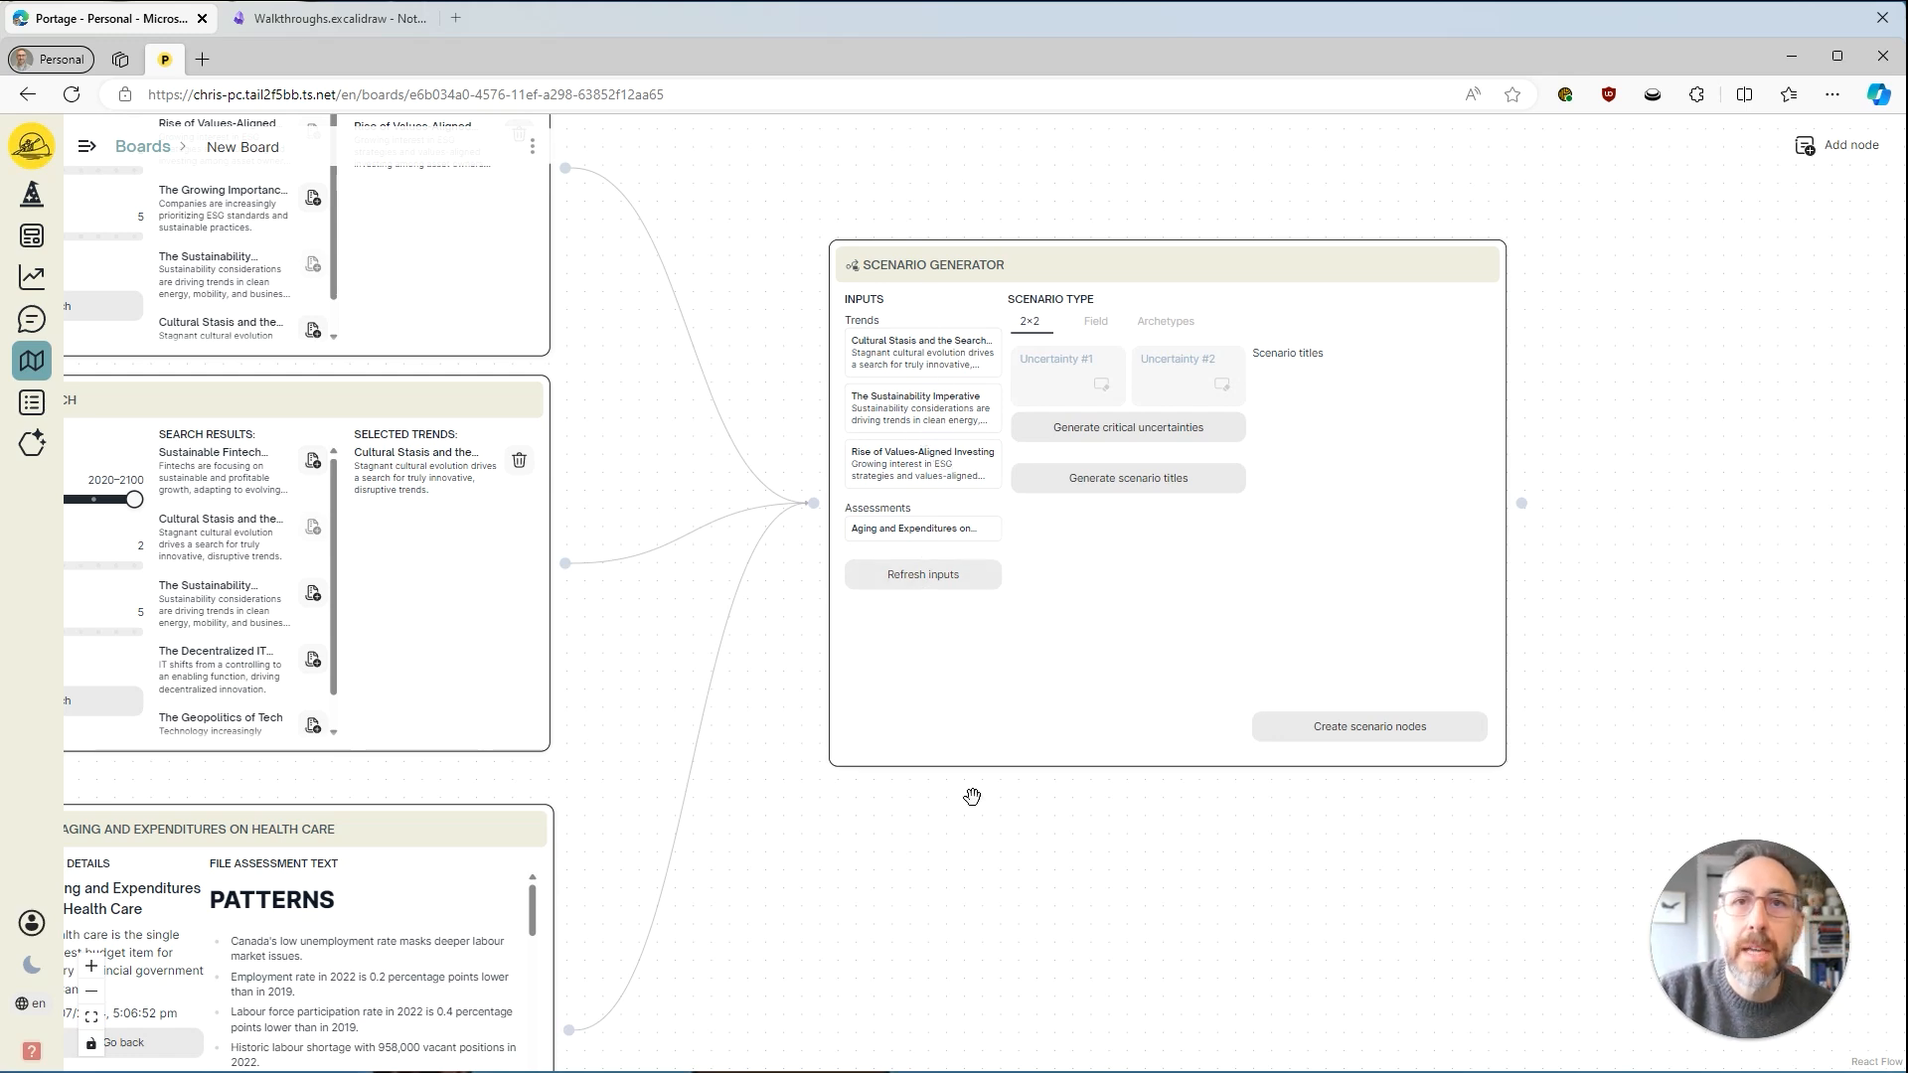
pyautogui.moveTo(1043, 853); pyautogui.dragTo(1075, 921)
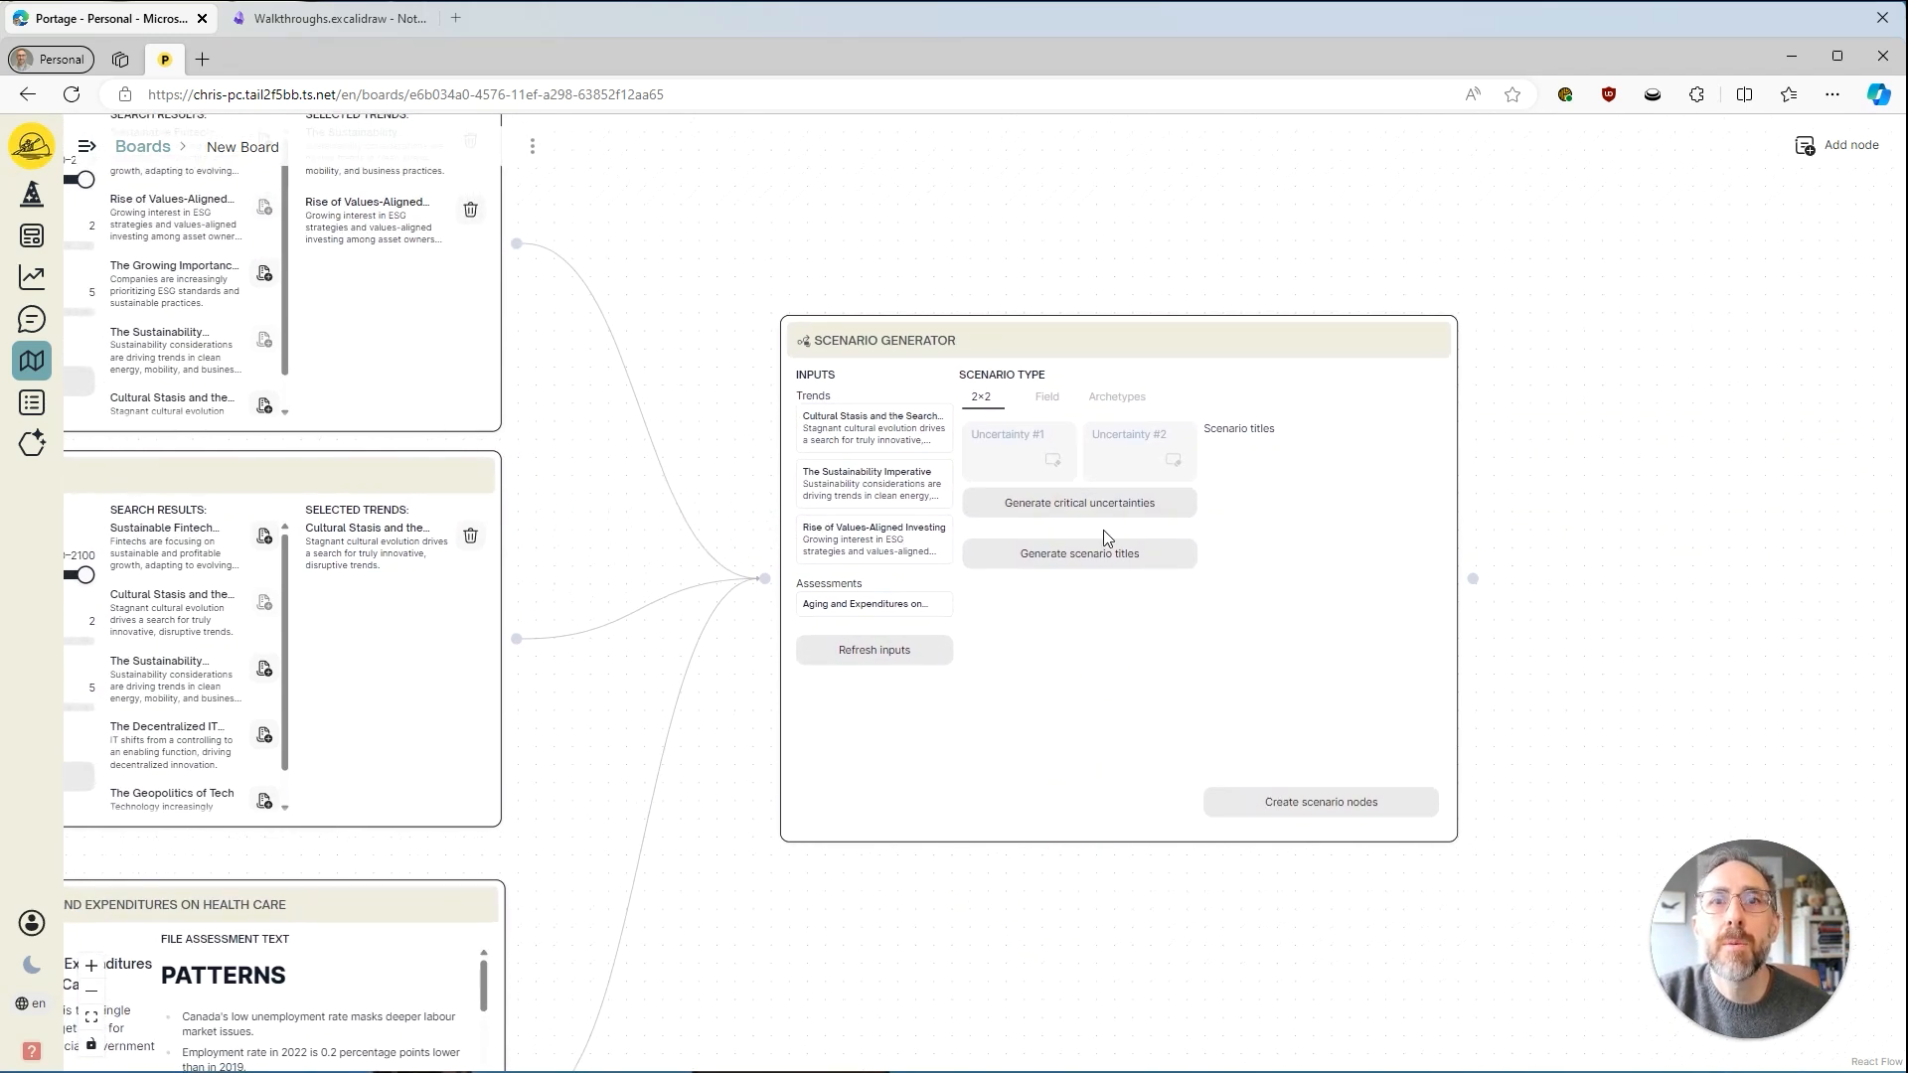
pyautogui.click(1041, 399)
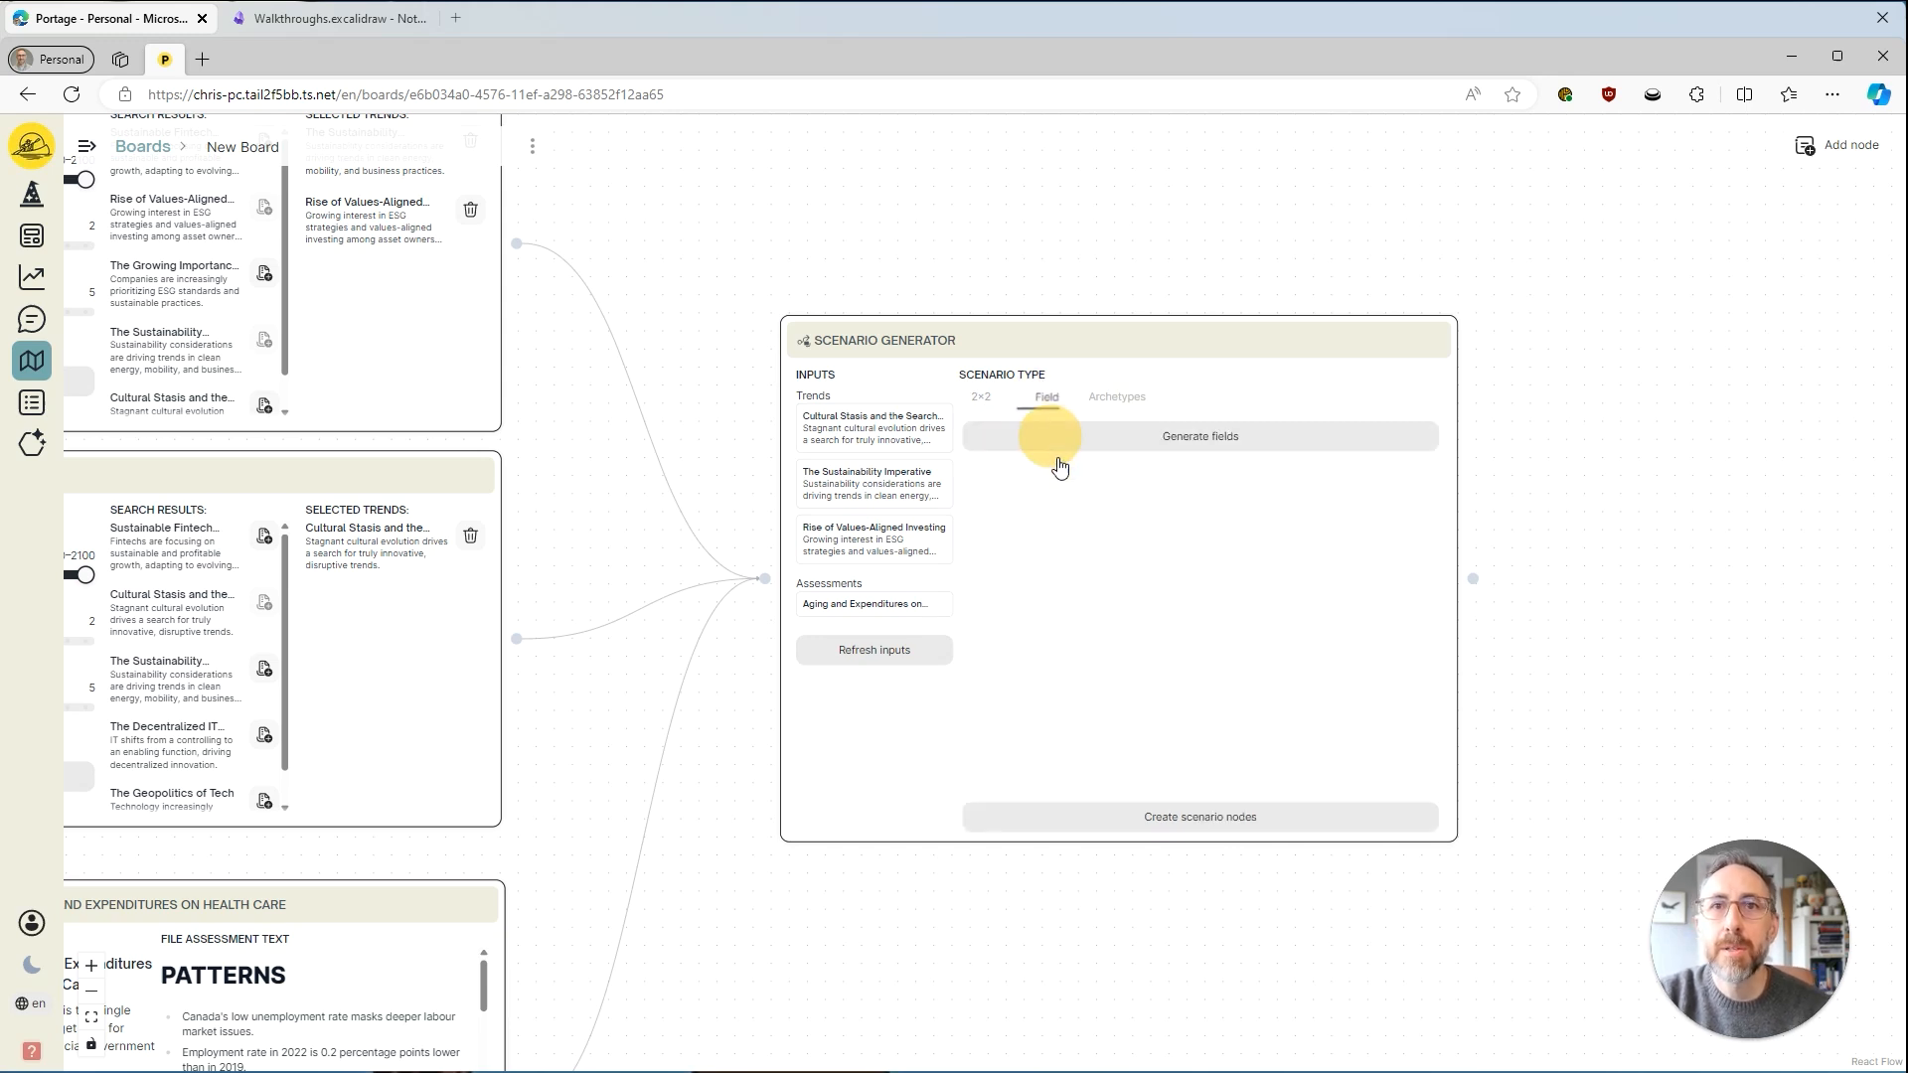
pyautogui.click(1121, 407)
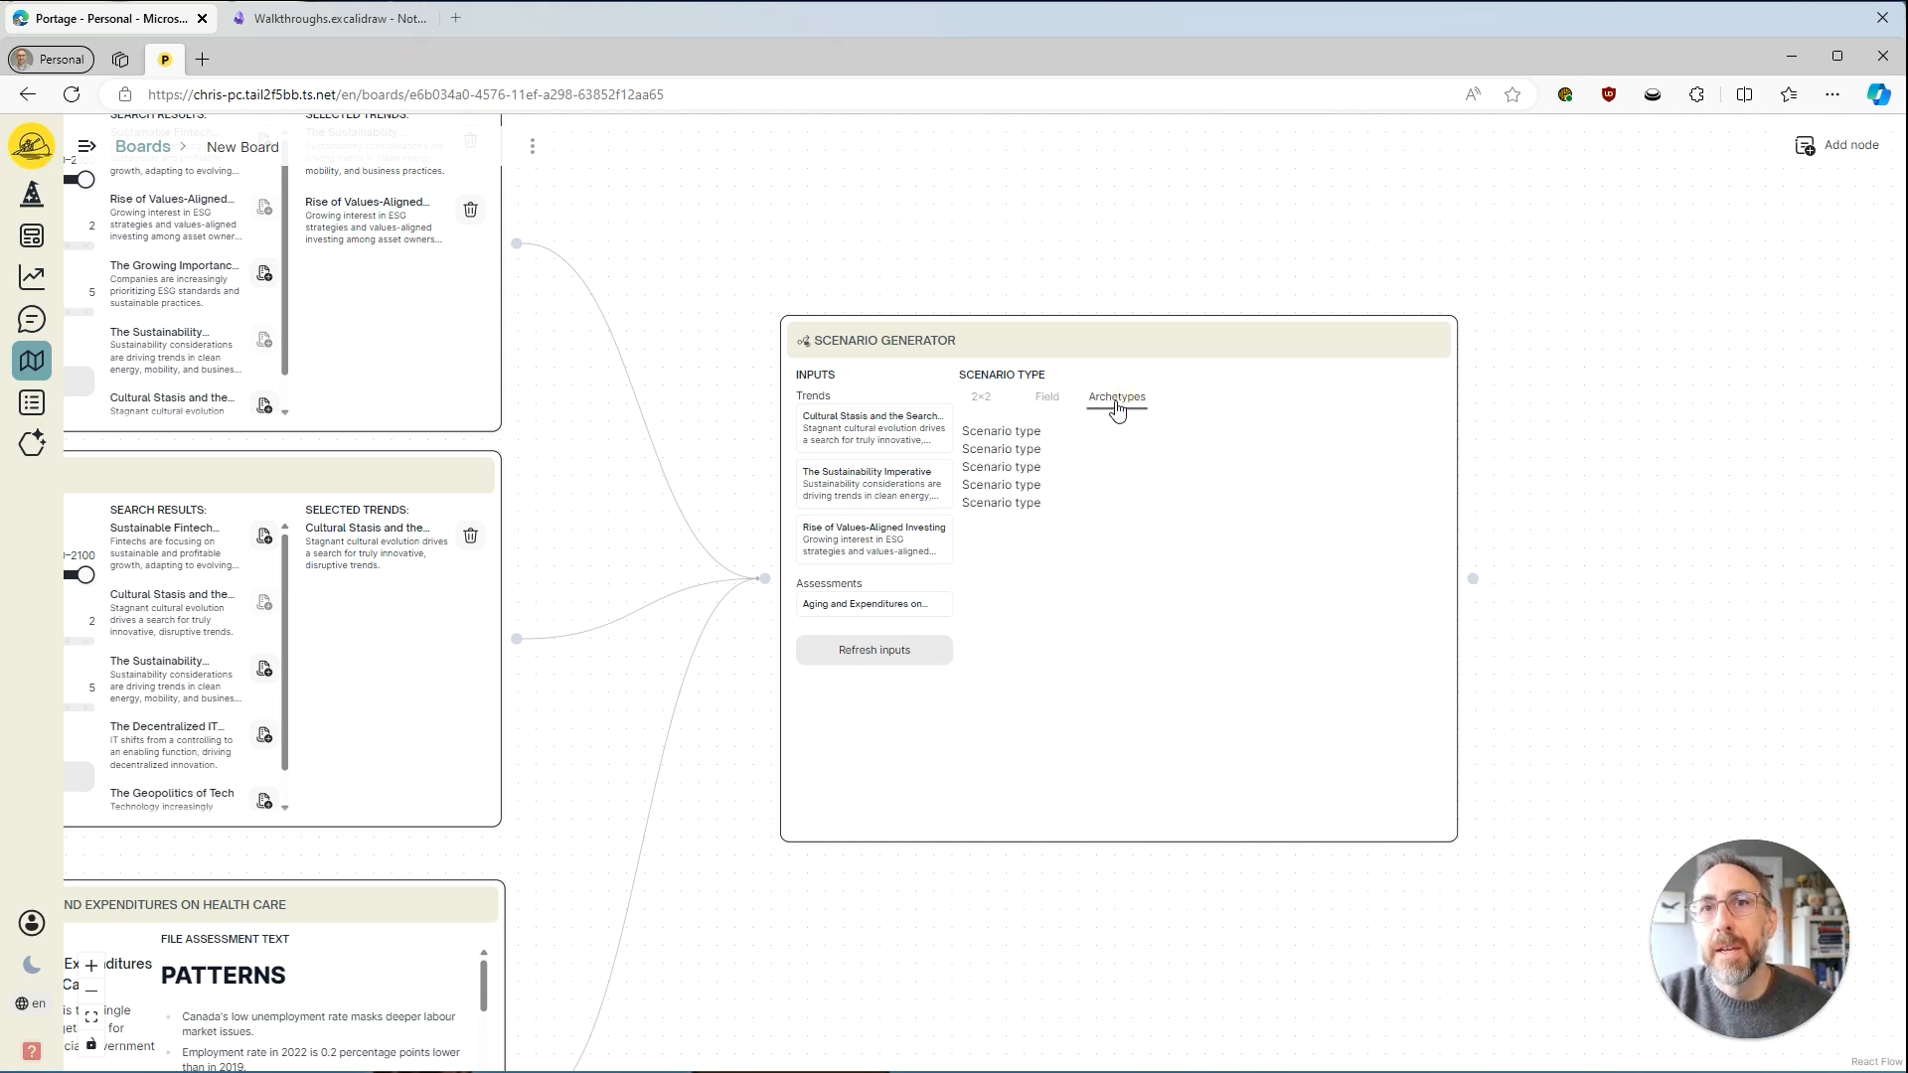
pyautogui.click(1048, 404)
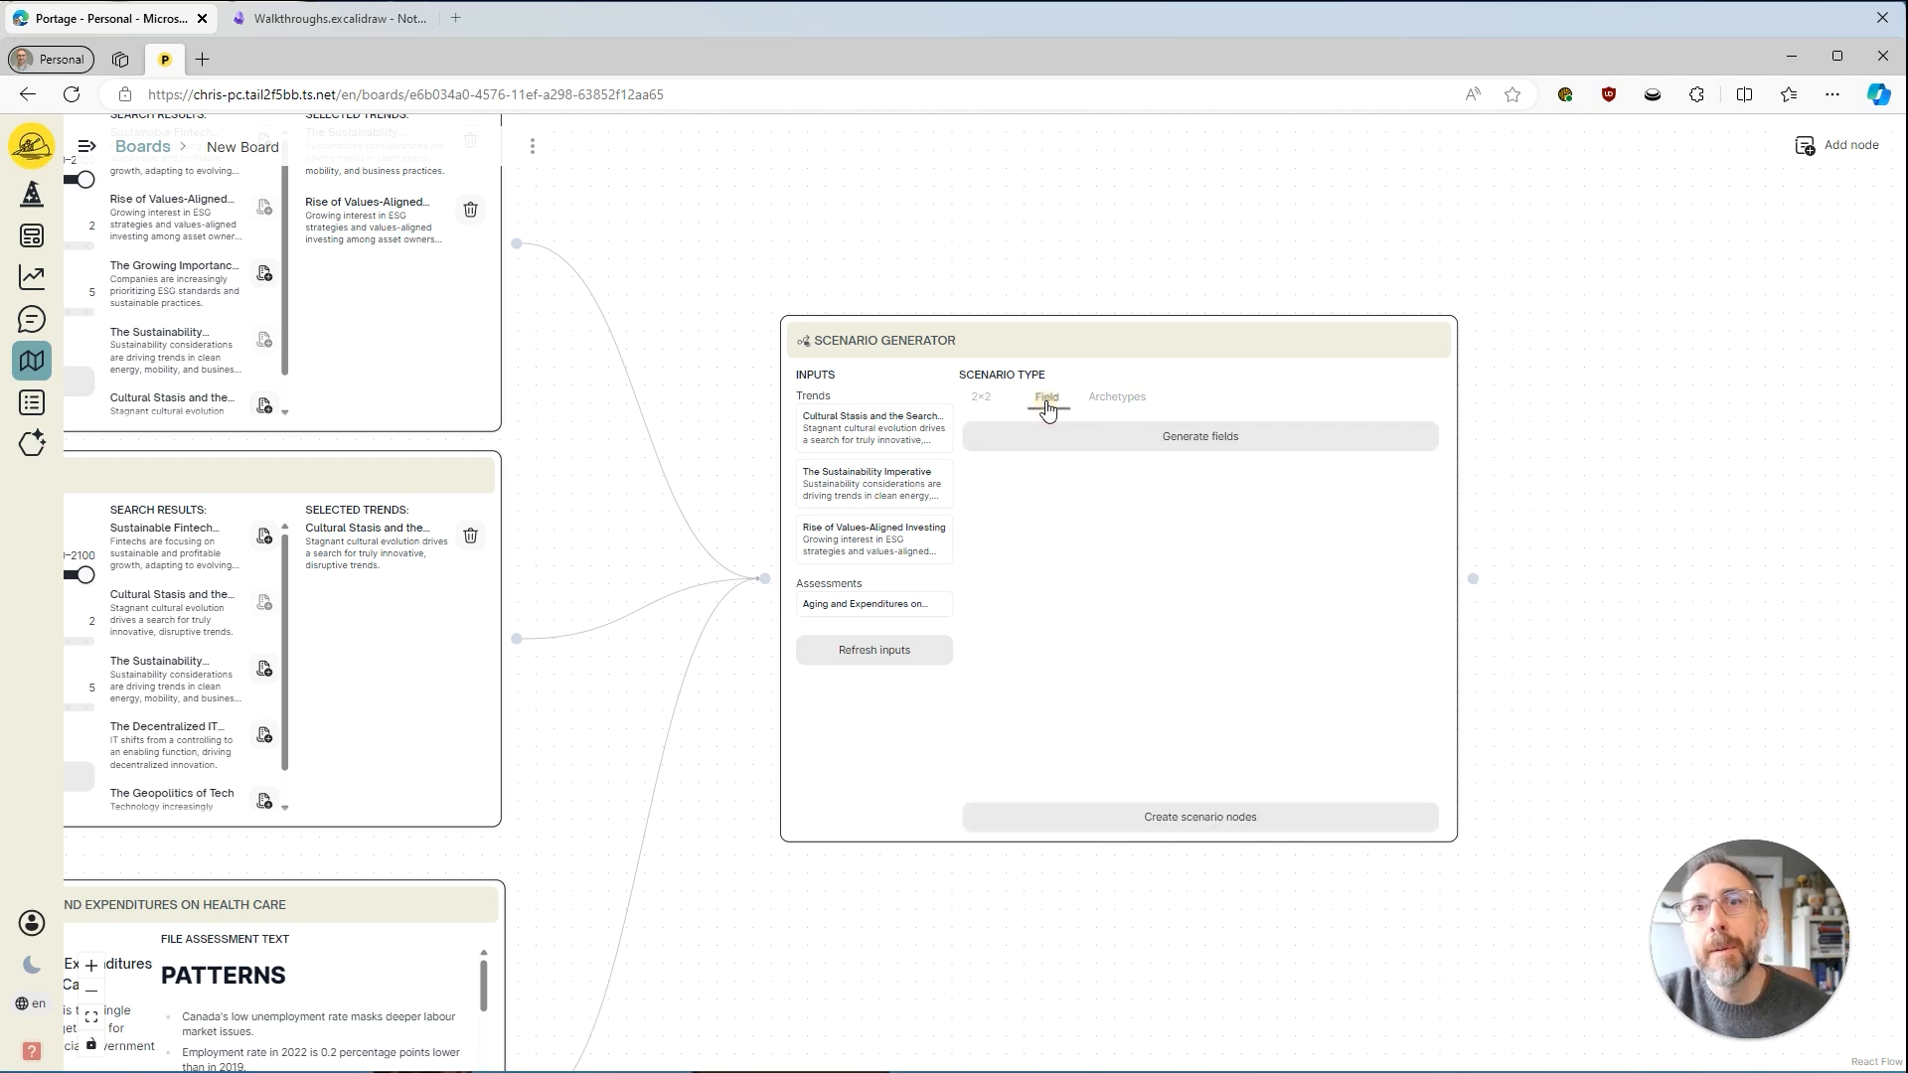
# Set the scenario type back to 2×2 and generate the critical uncertainties.
pyautogui.click(982, 402)
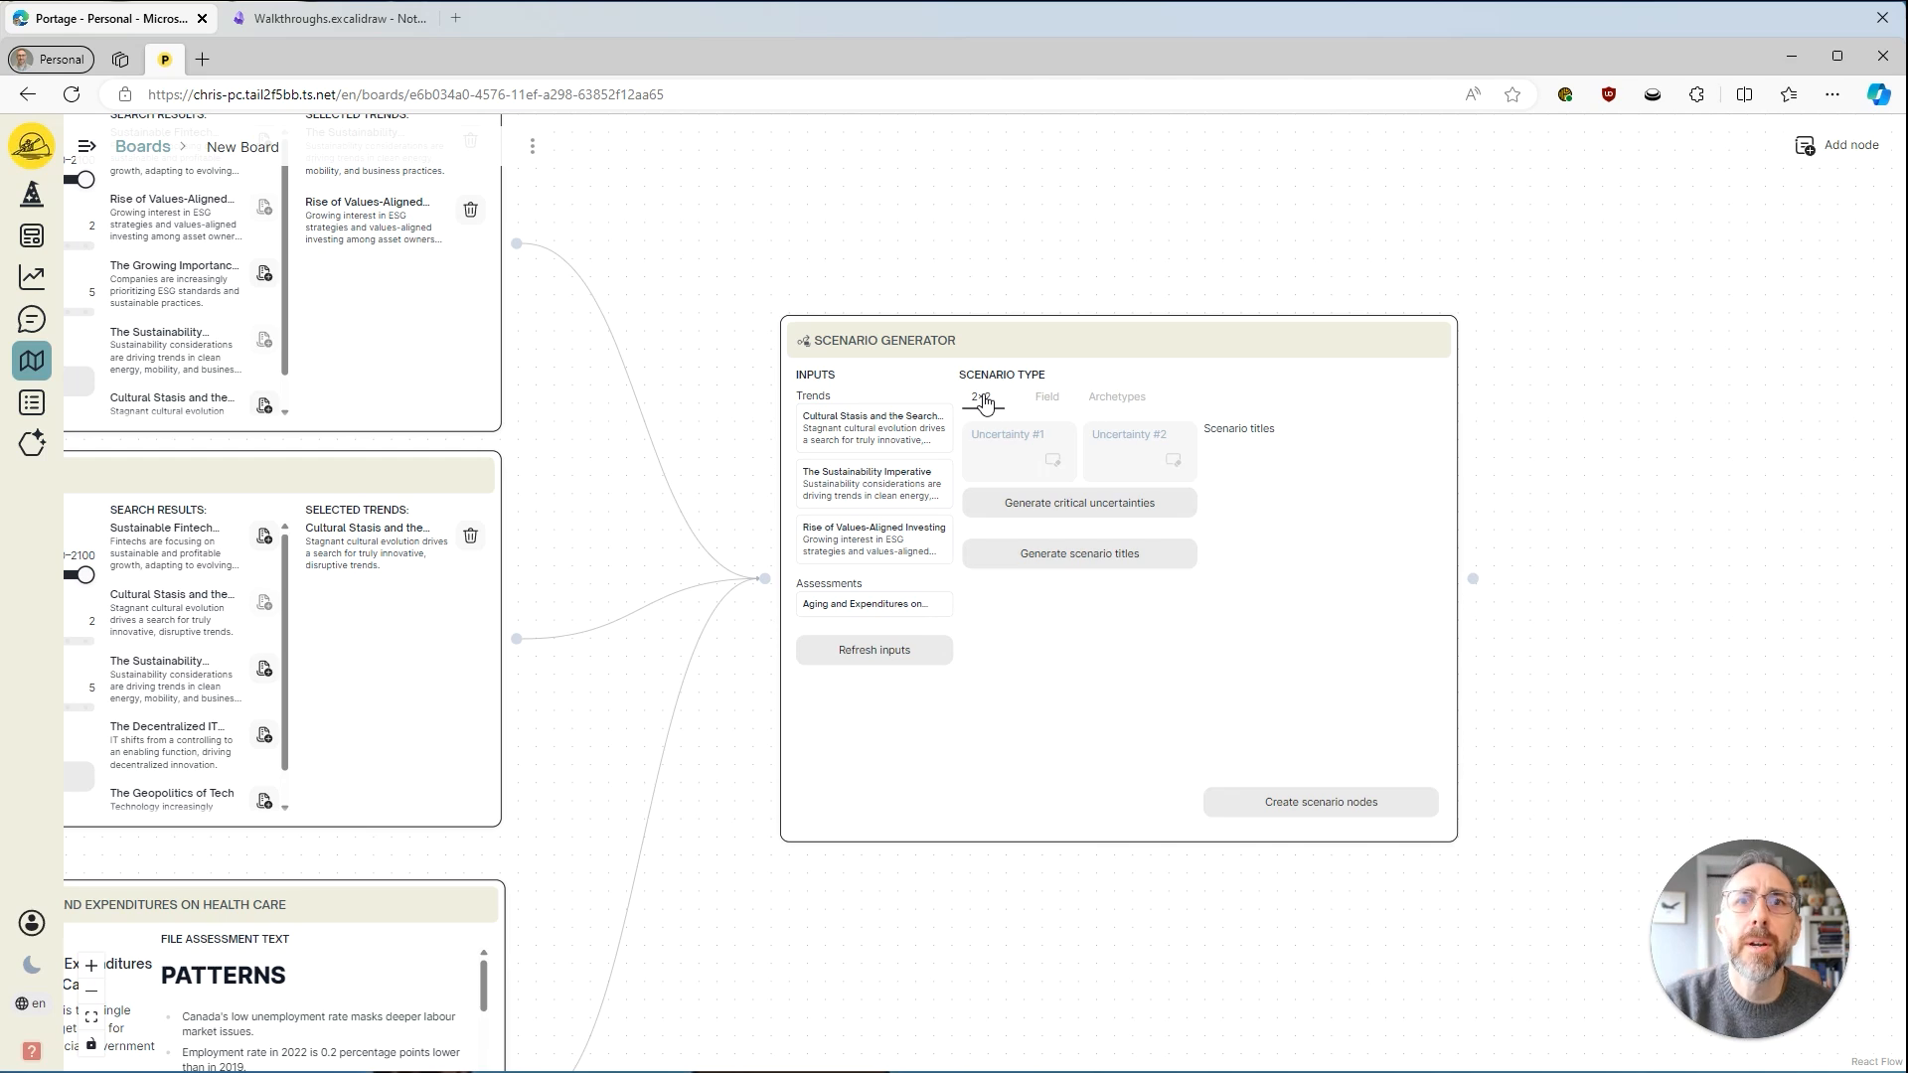
pyautogui.click(1073, 503)
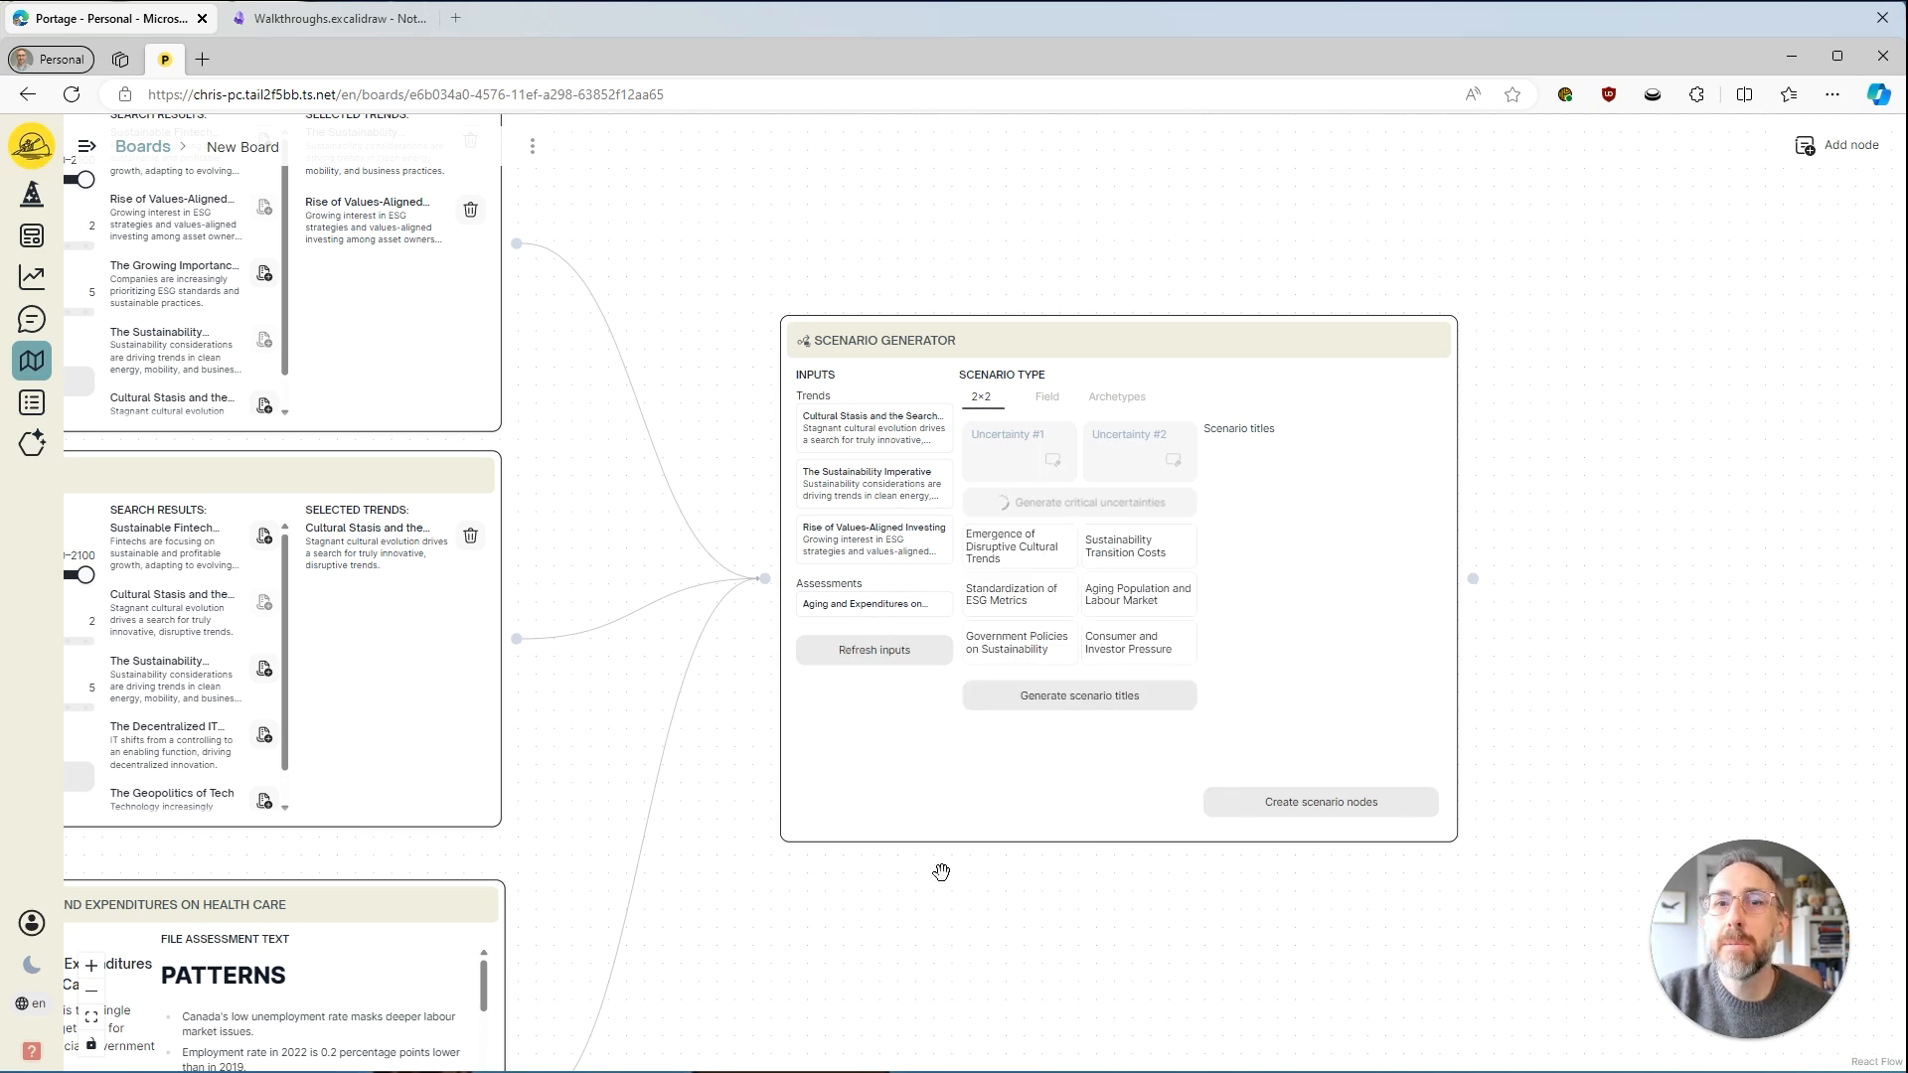
# Add an Org Strategic Profile node to the board and place it directly below the health care file node.
pyautogui.moveTo(946, 895); pyautogui.dragTo(963, 704)
pyautogui.scroll(-3, 963, 702)
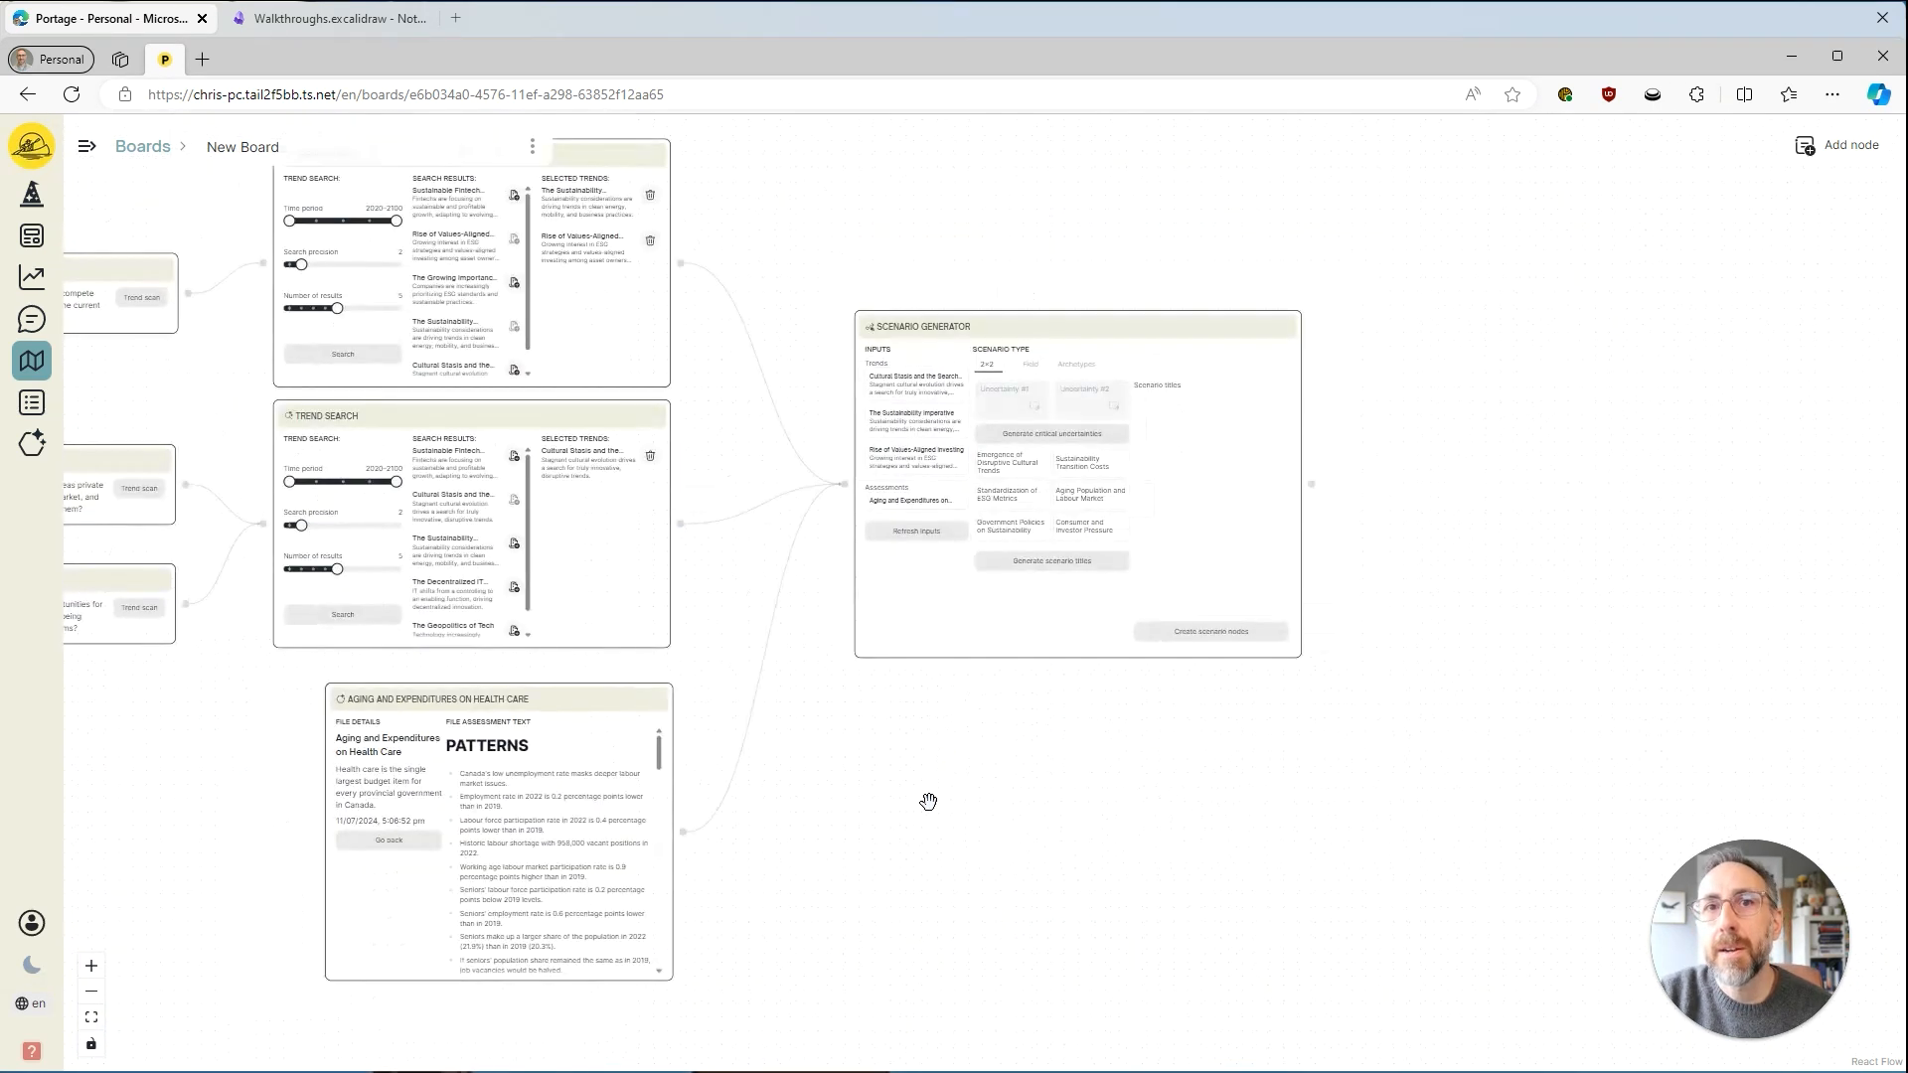
pyautogui.click(1819, 159)
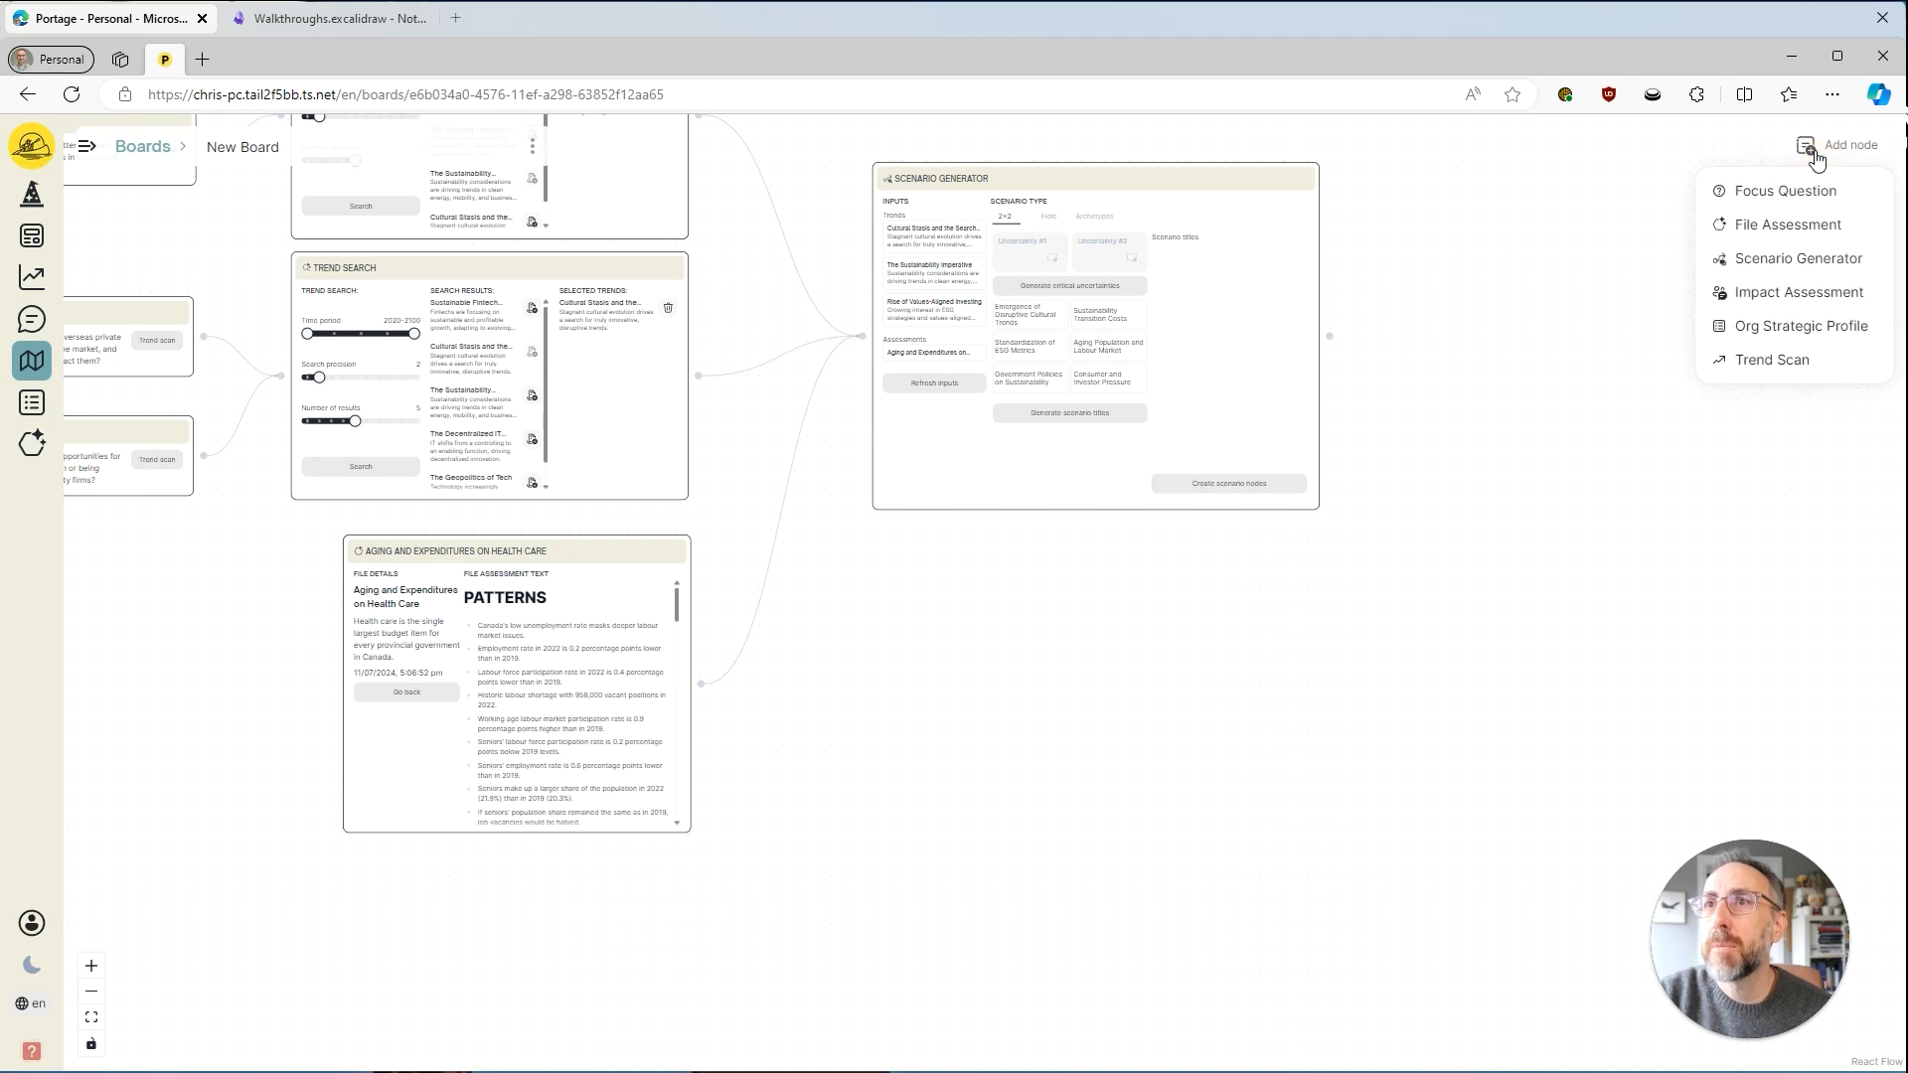
pyautogui.click(1797, 325)
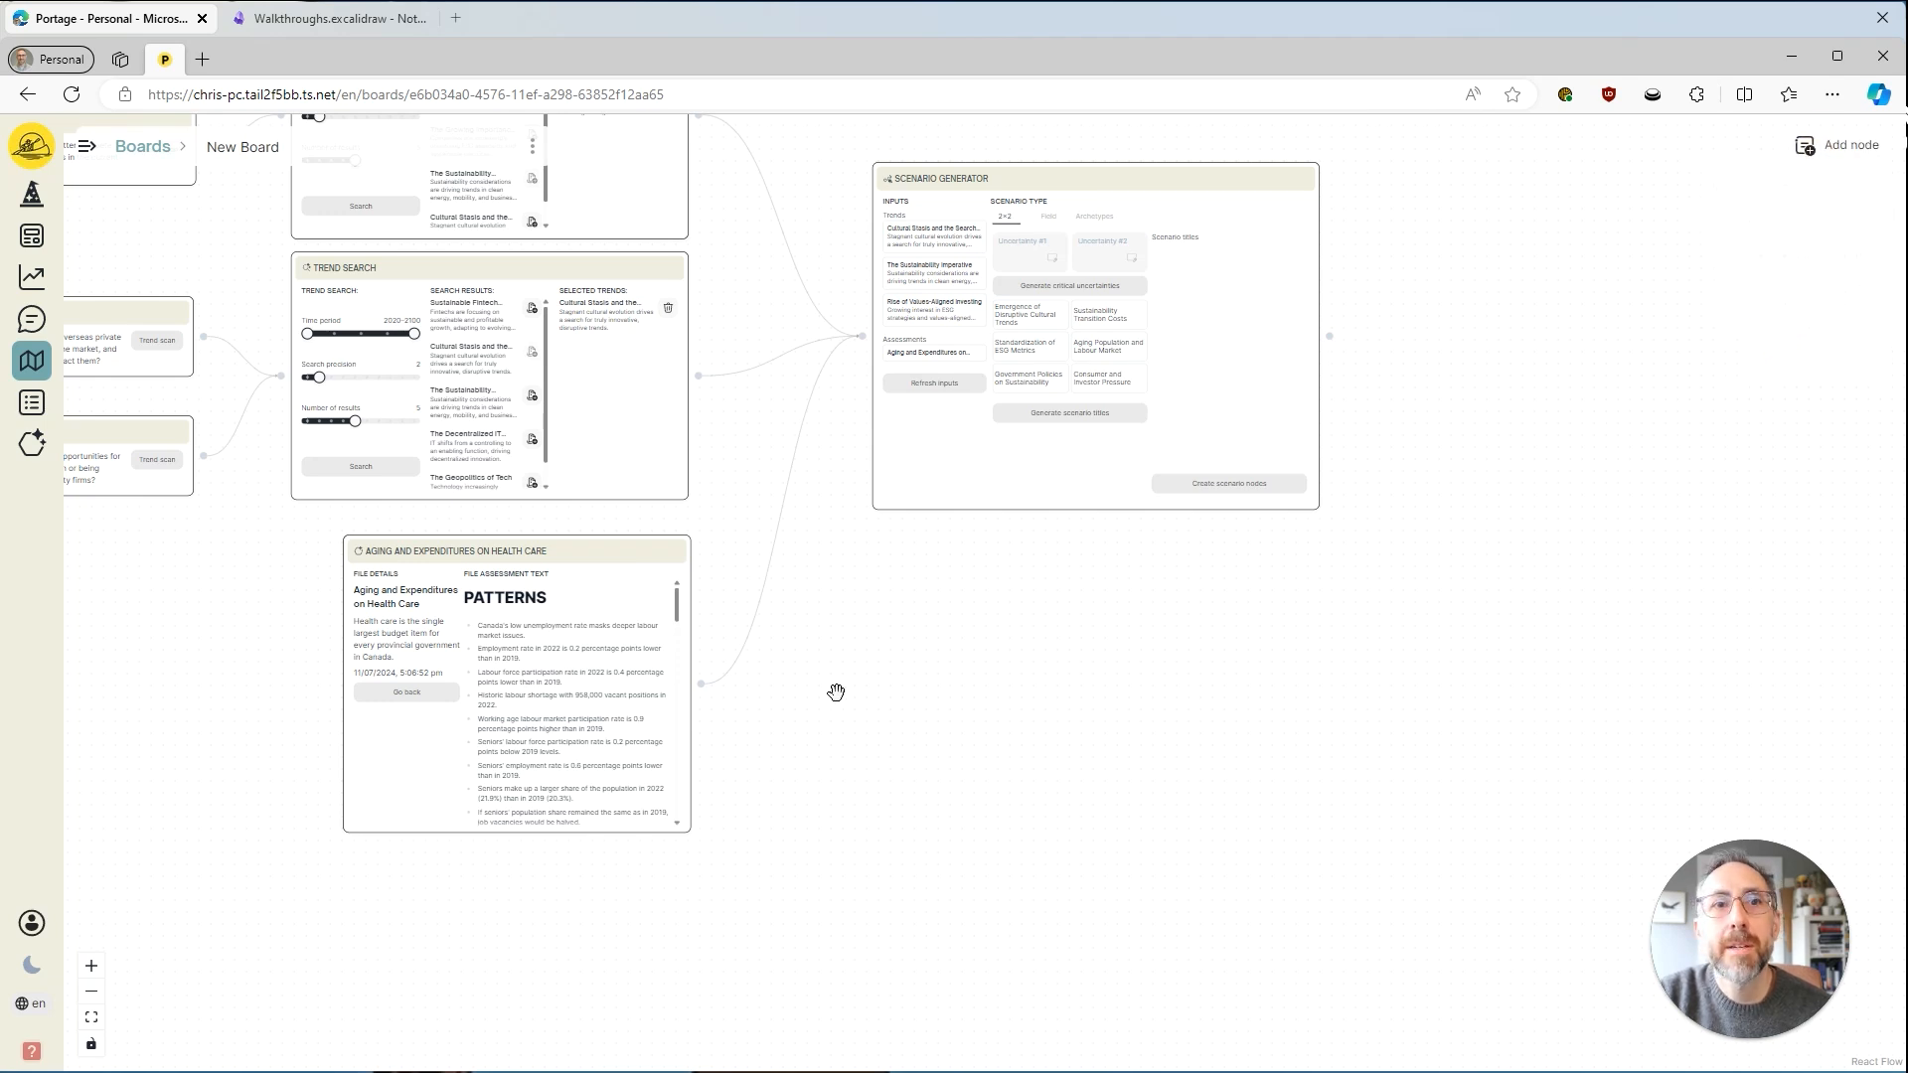
pyautogui.scroll(-2, 836, 692)
pyautogui.moveTo(204, 839); pyautogui.dragTo(653, 817)
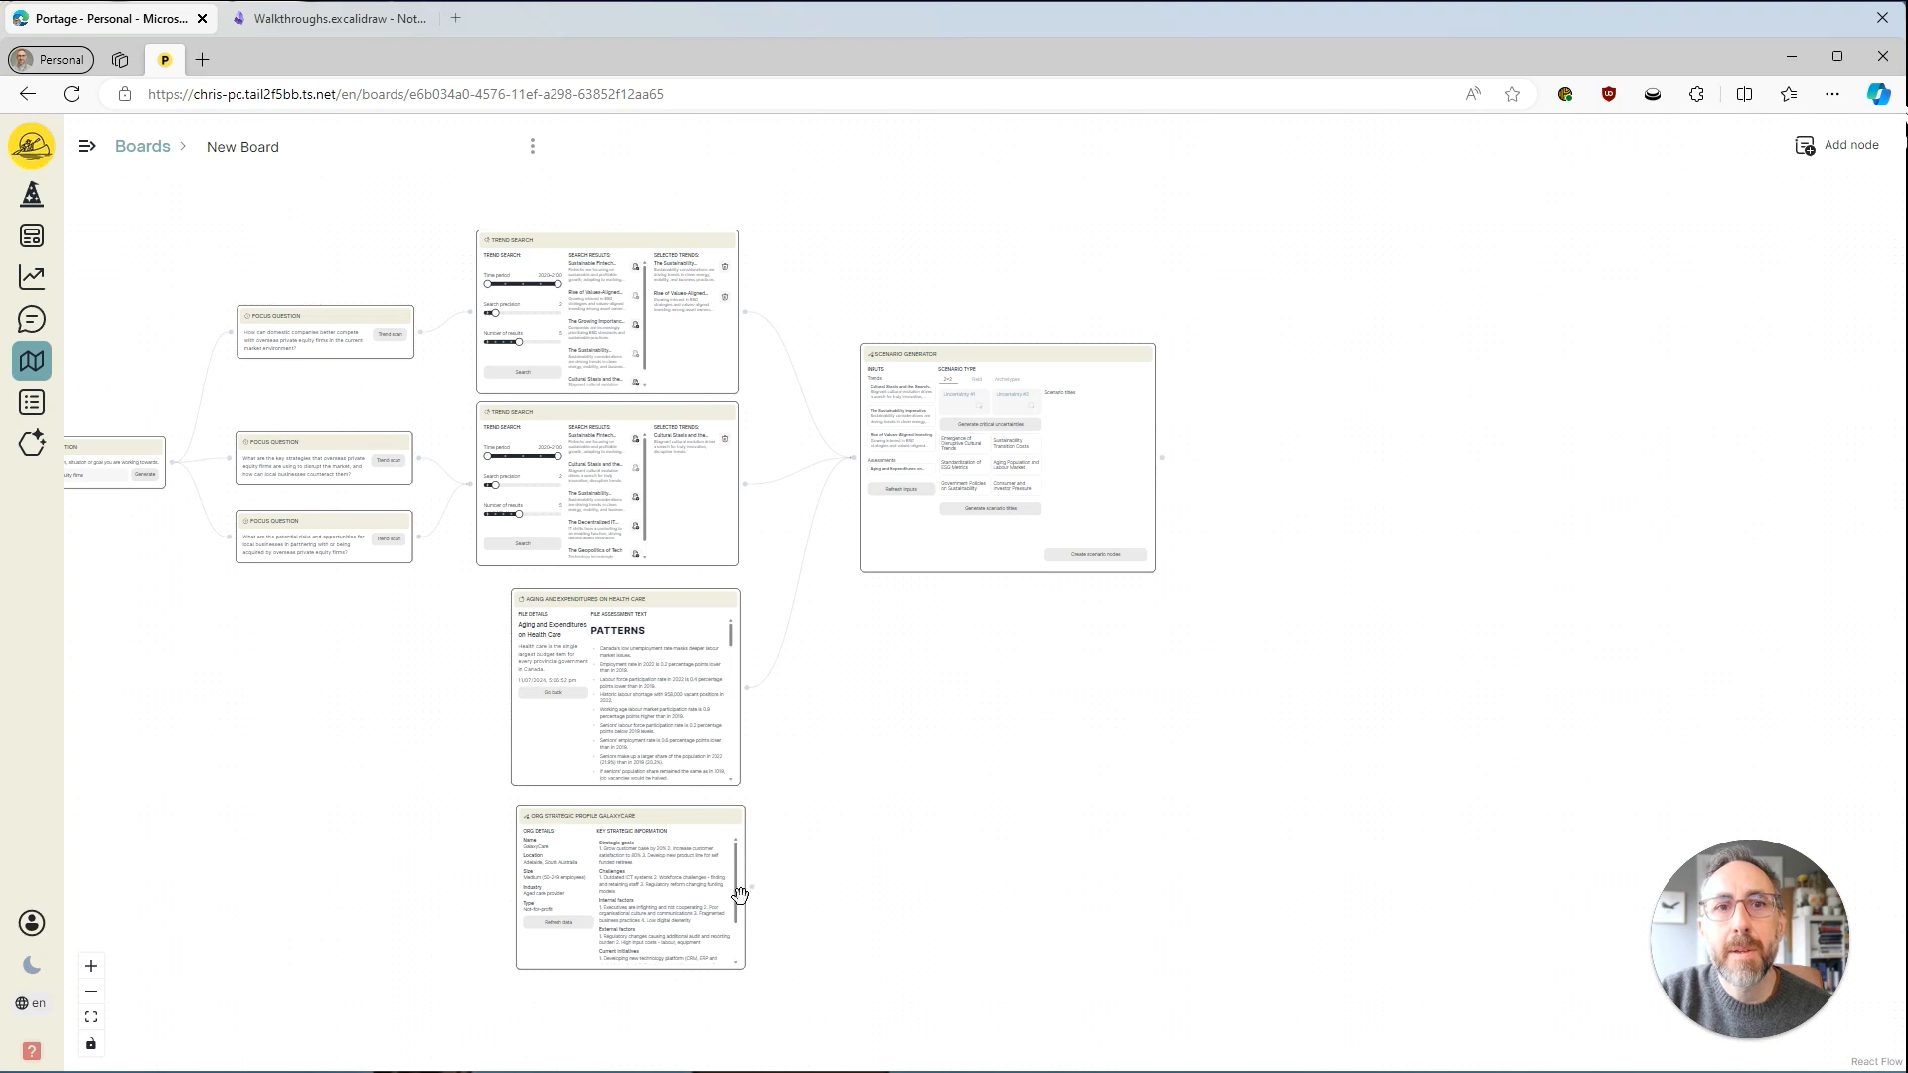
# Examine the GalaxyCare profile's organisation details and key strategic information, and return to an overview of the board.
pyautogui.scroll(5, 443, 972)
pyautogui.moveTo(1169, 940); pyautogui.dragTo(1175, 730)
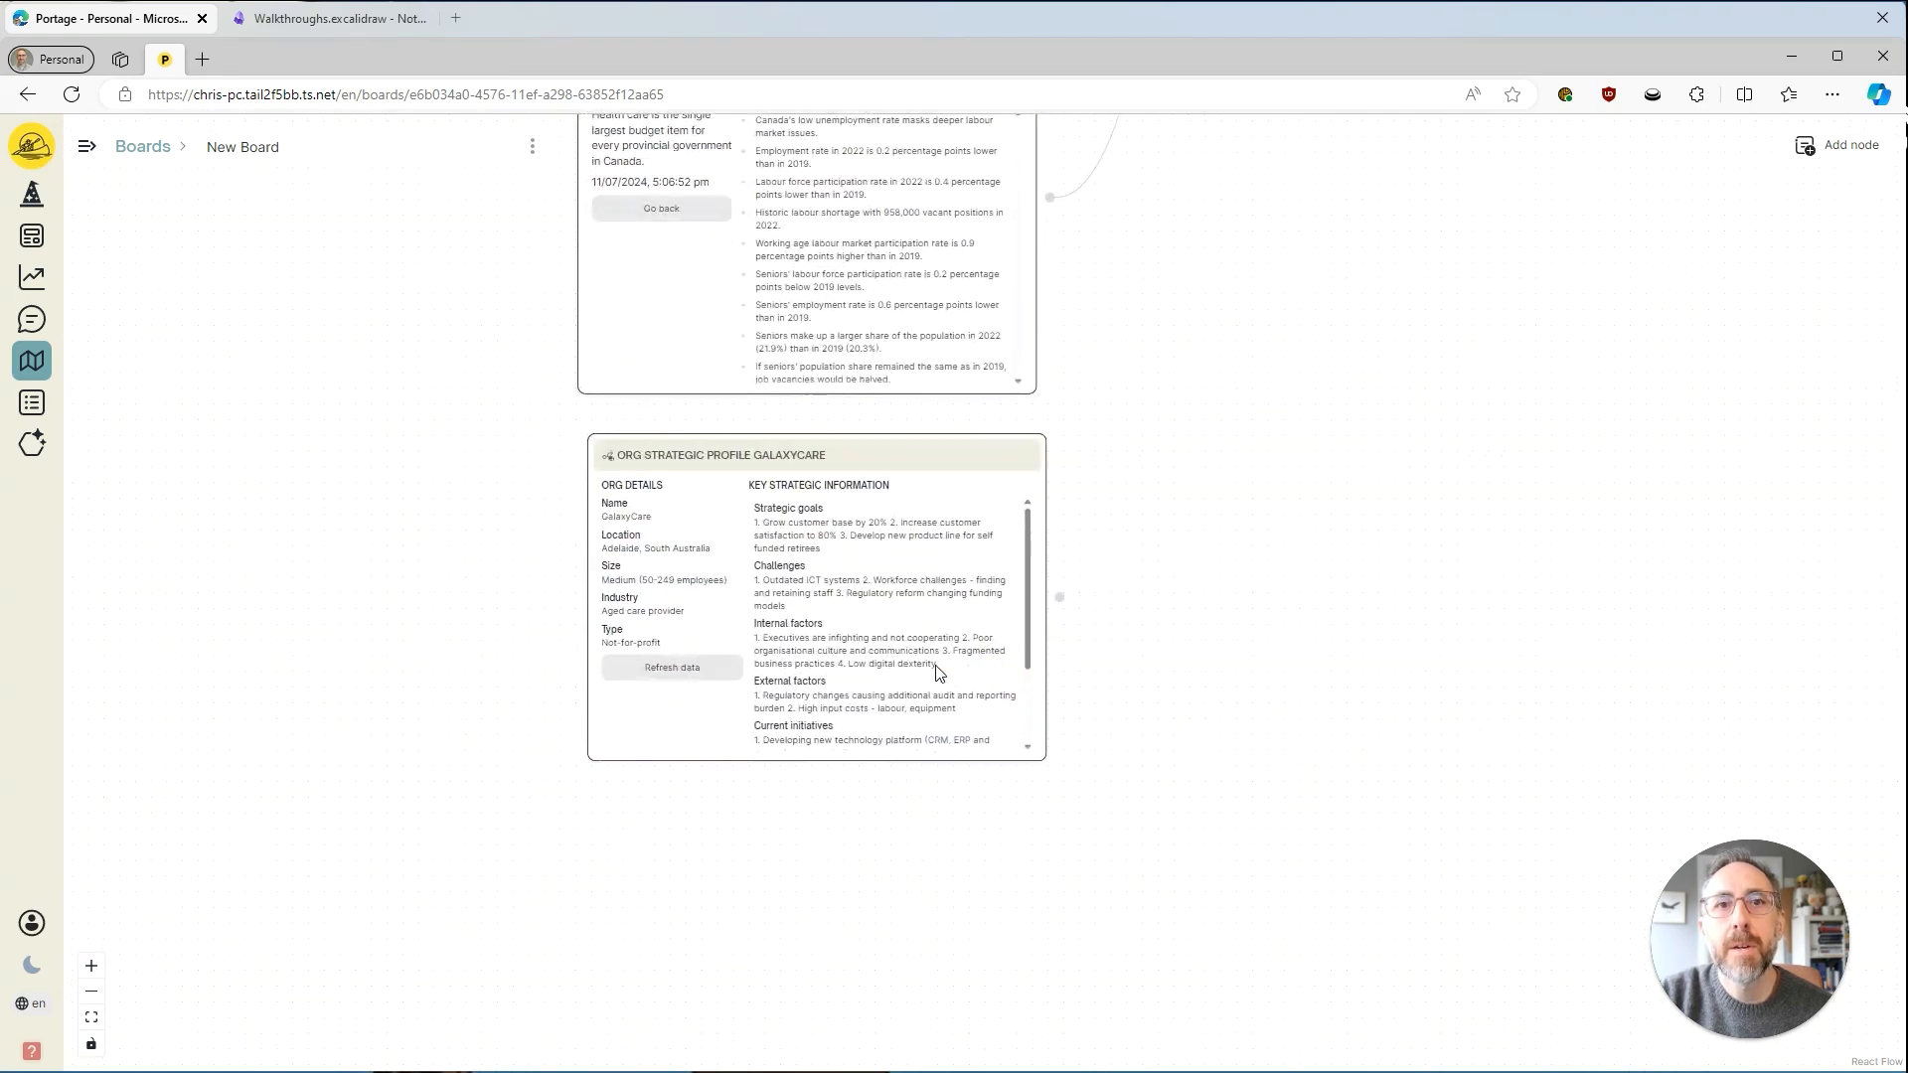
pyautogui.scroll(3, 820, 855)
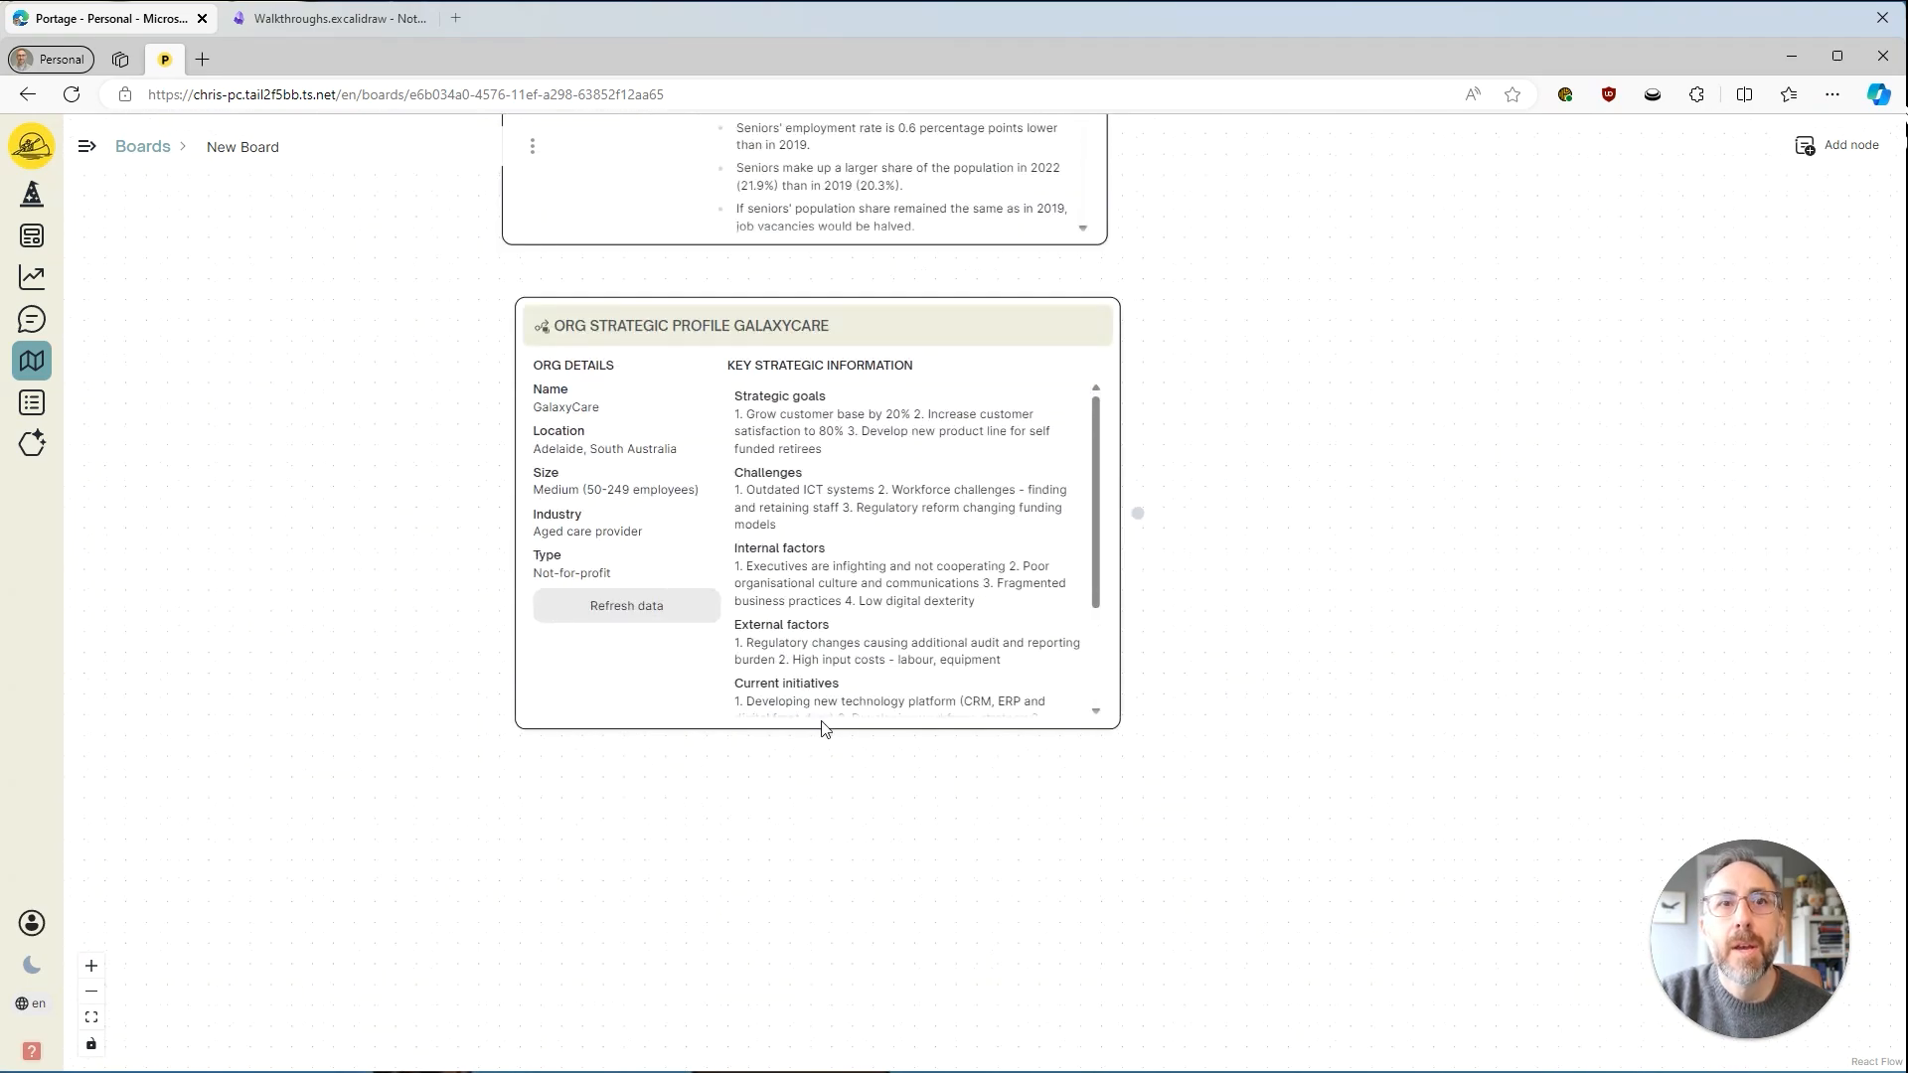
pyautogui.scroll(1, 821, 729)
pyautogui.moveTo(852, 742); pyautogui.dragTo(903, 851)
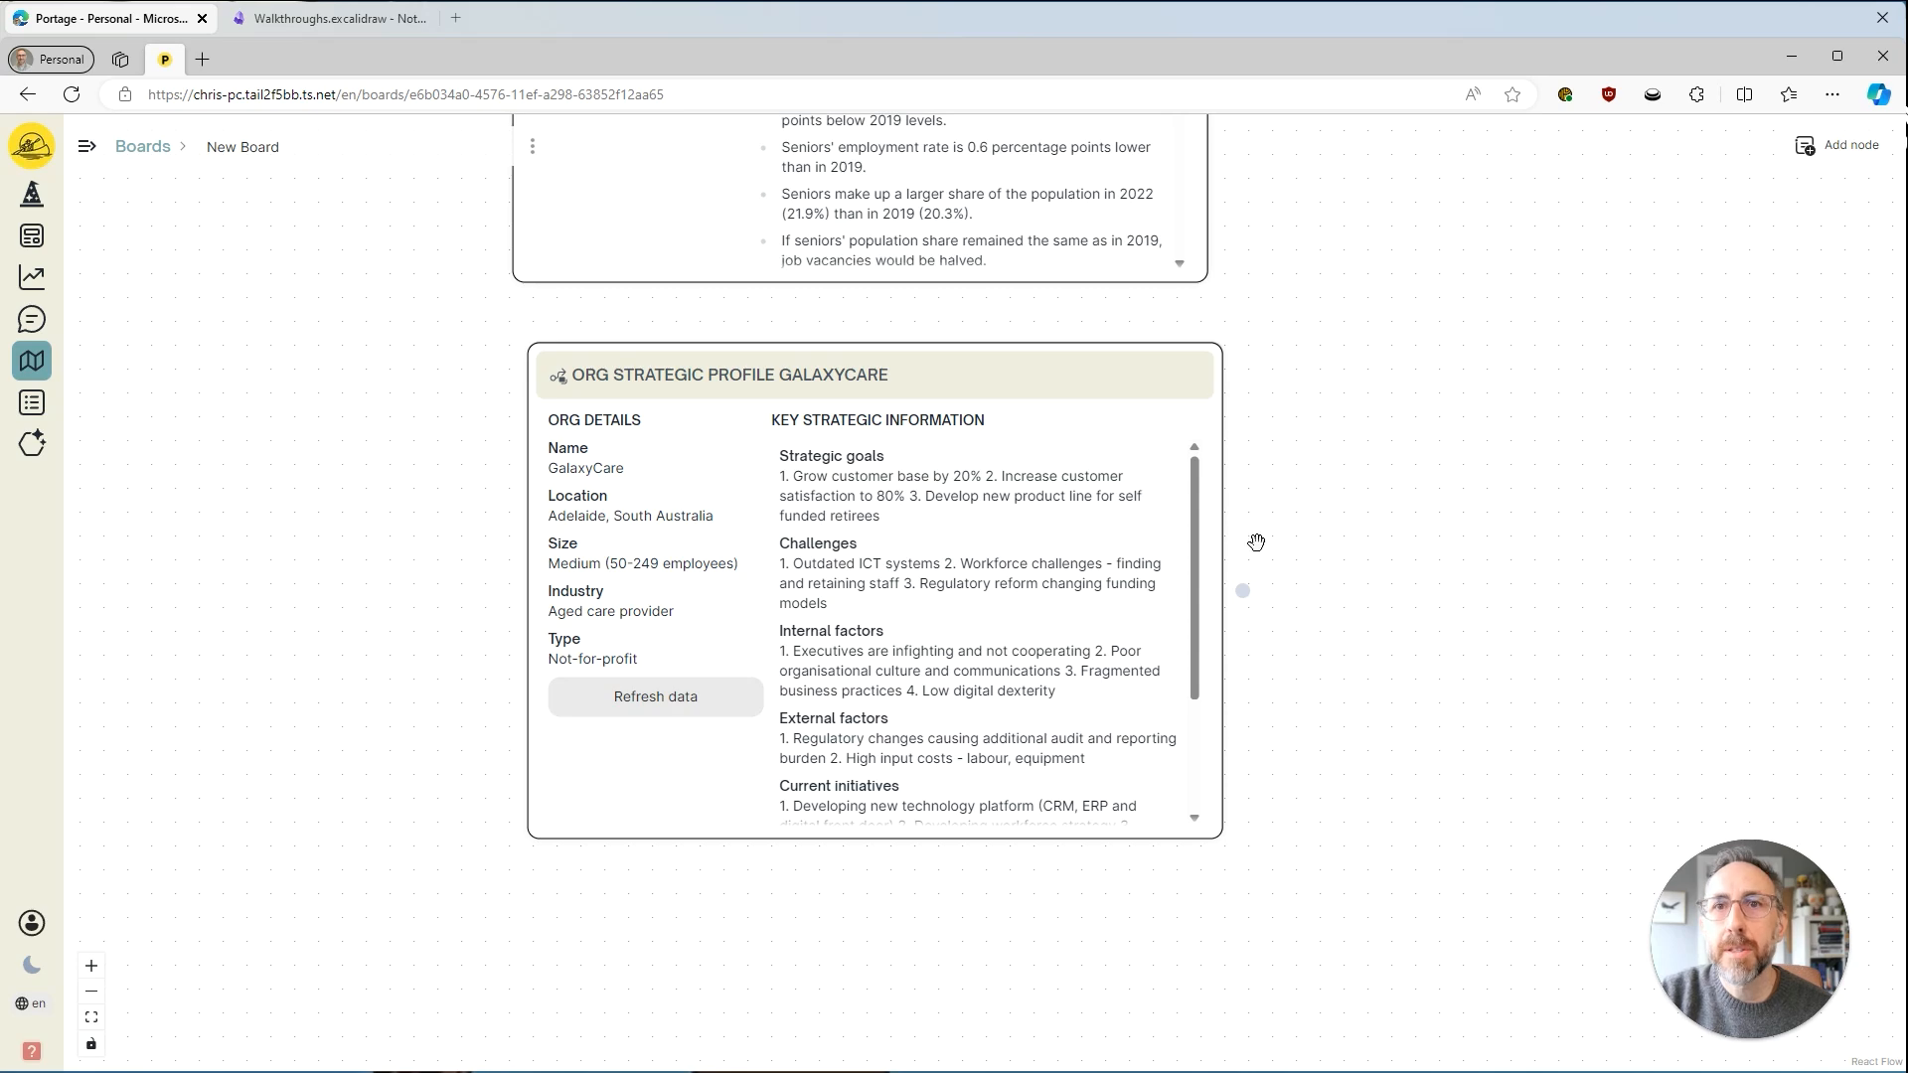
pyautogui.moveTo(1297, 465); pyautogui.dragTo(954, 622)
pyautogui.scroll(-6, 1034, 418)
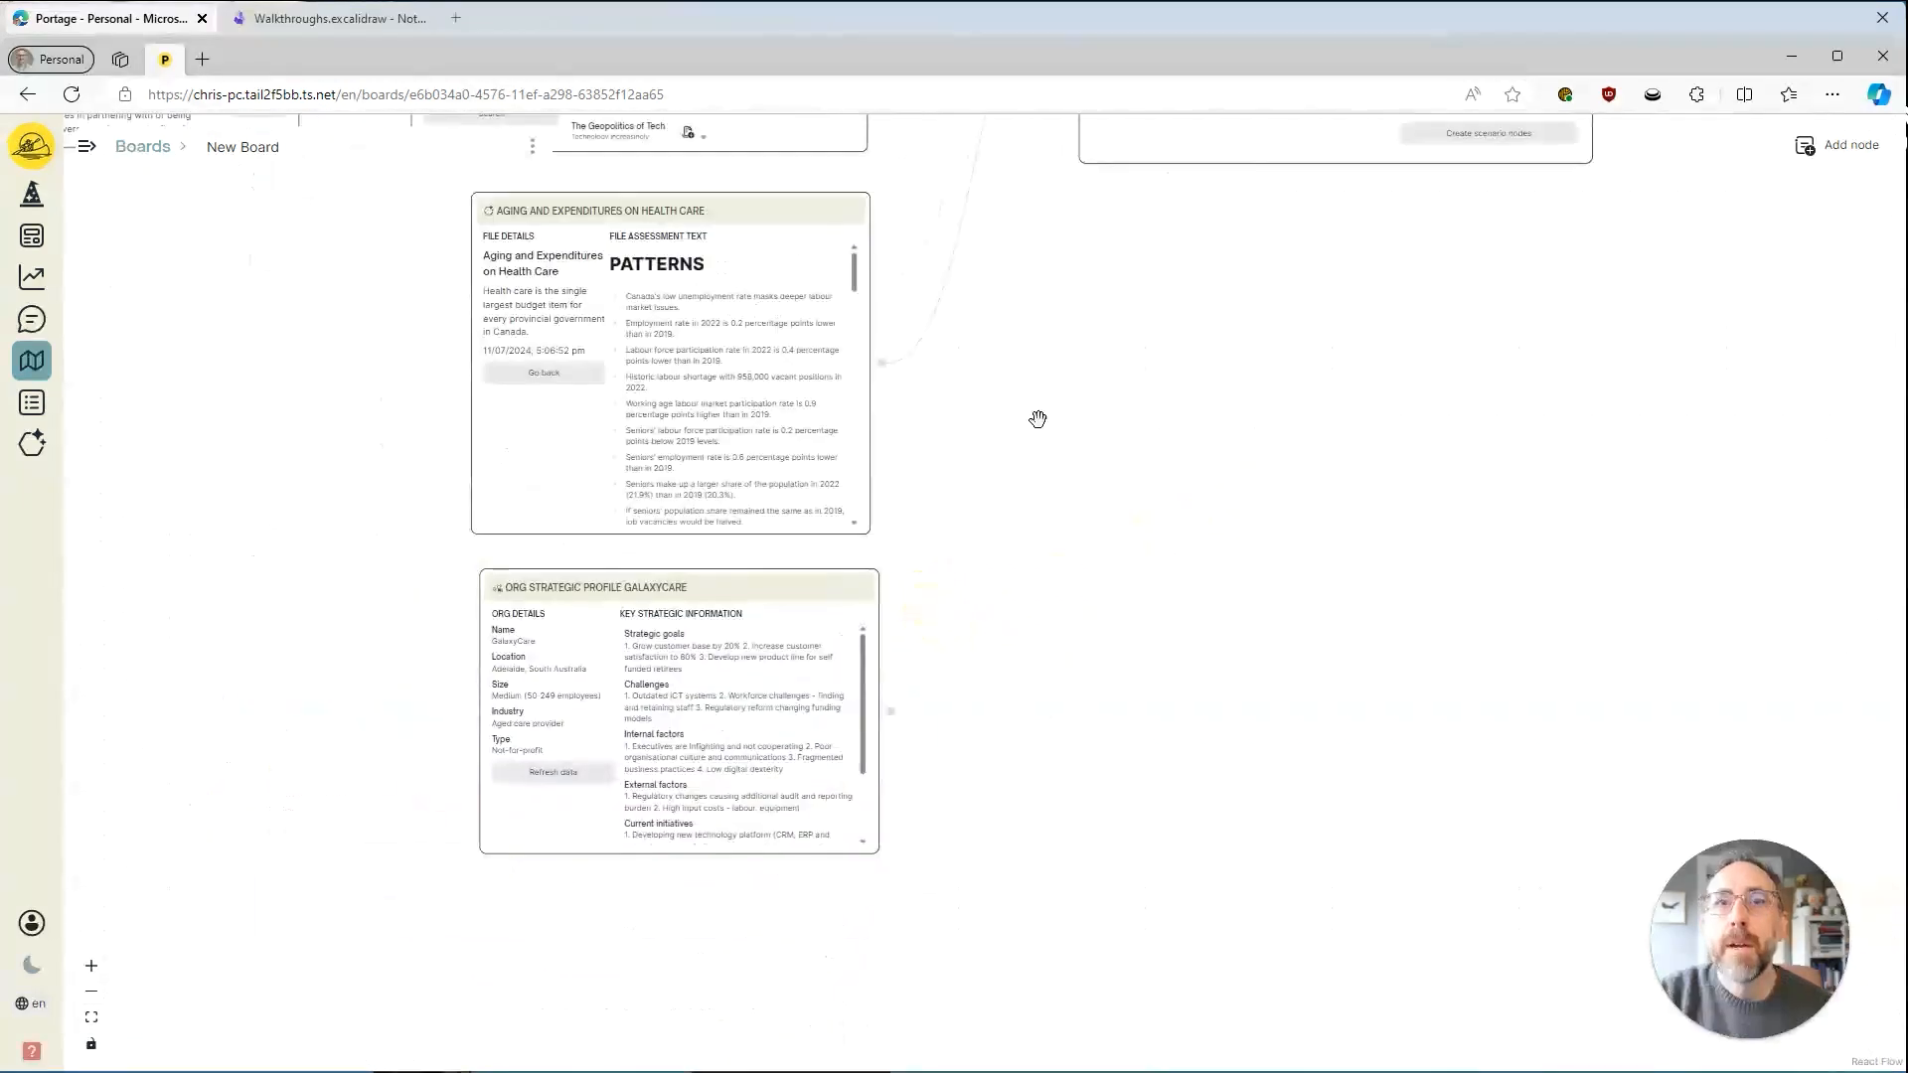
pyautogui.moveTo(852, 803); pyautogui.dragTo(812, 725)
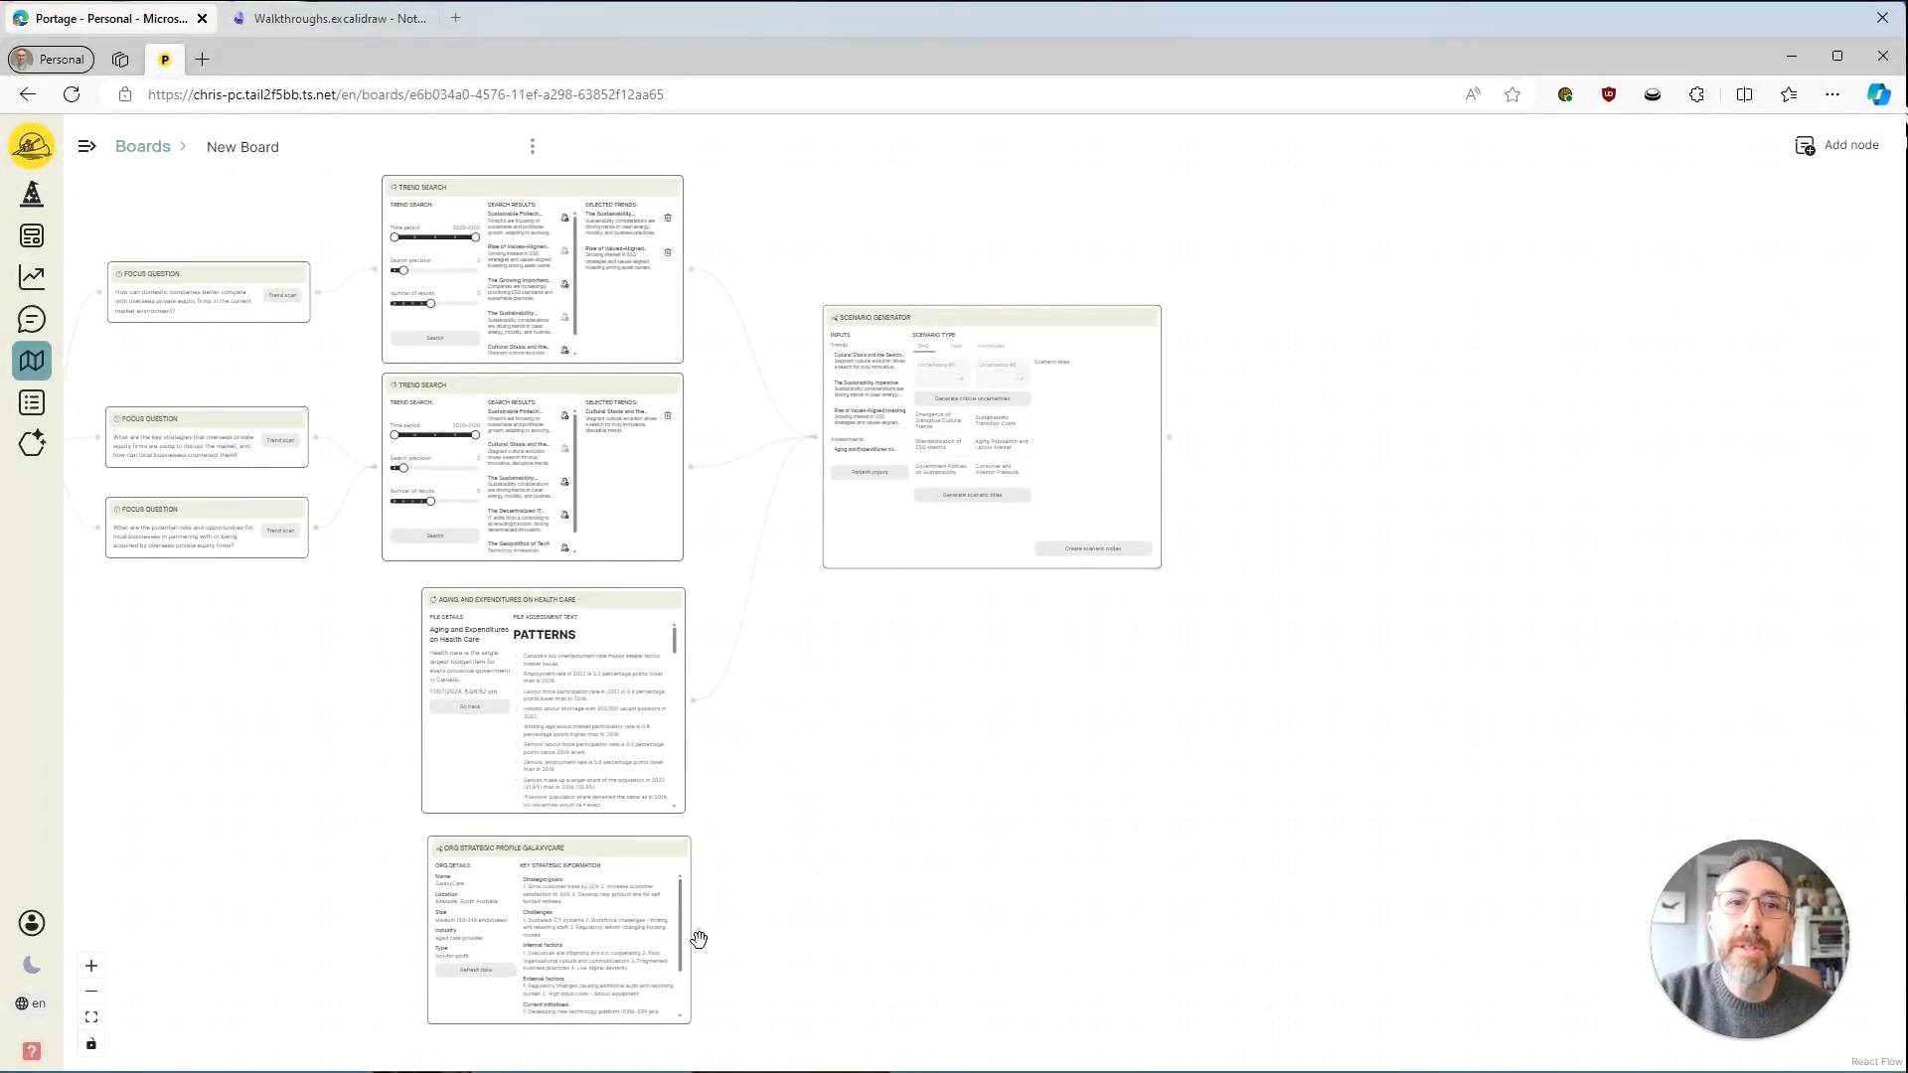
# Connect the GalaxyCare profile node to the Scenario Generator and align it with the health care file node above.
pyautogui.moveTo(700, 926); pyautogui.dragTo(813, 427)
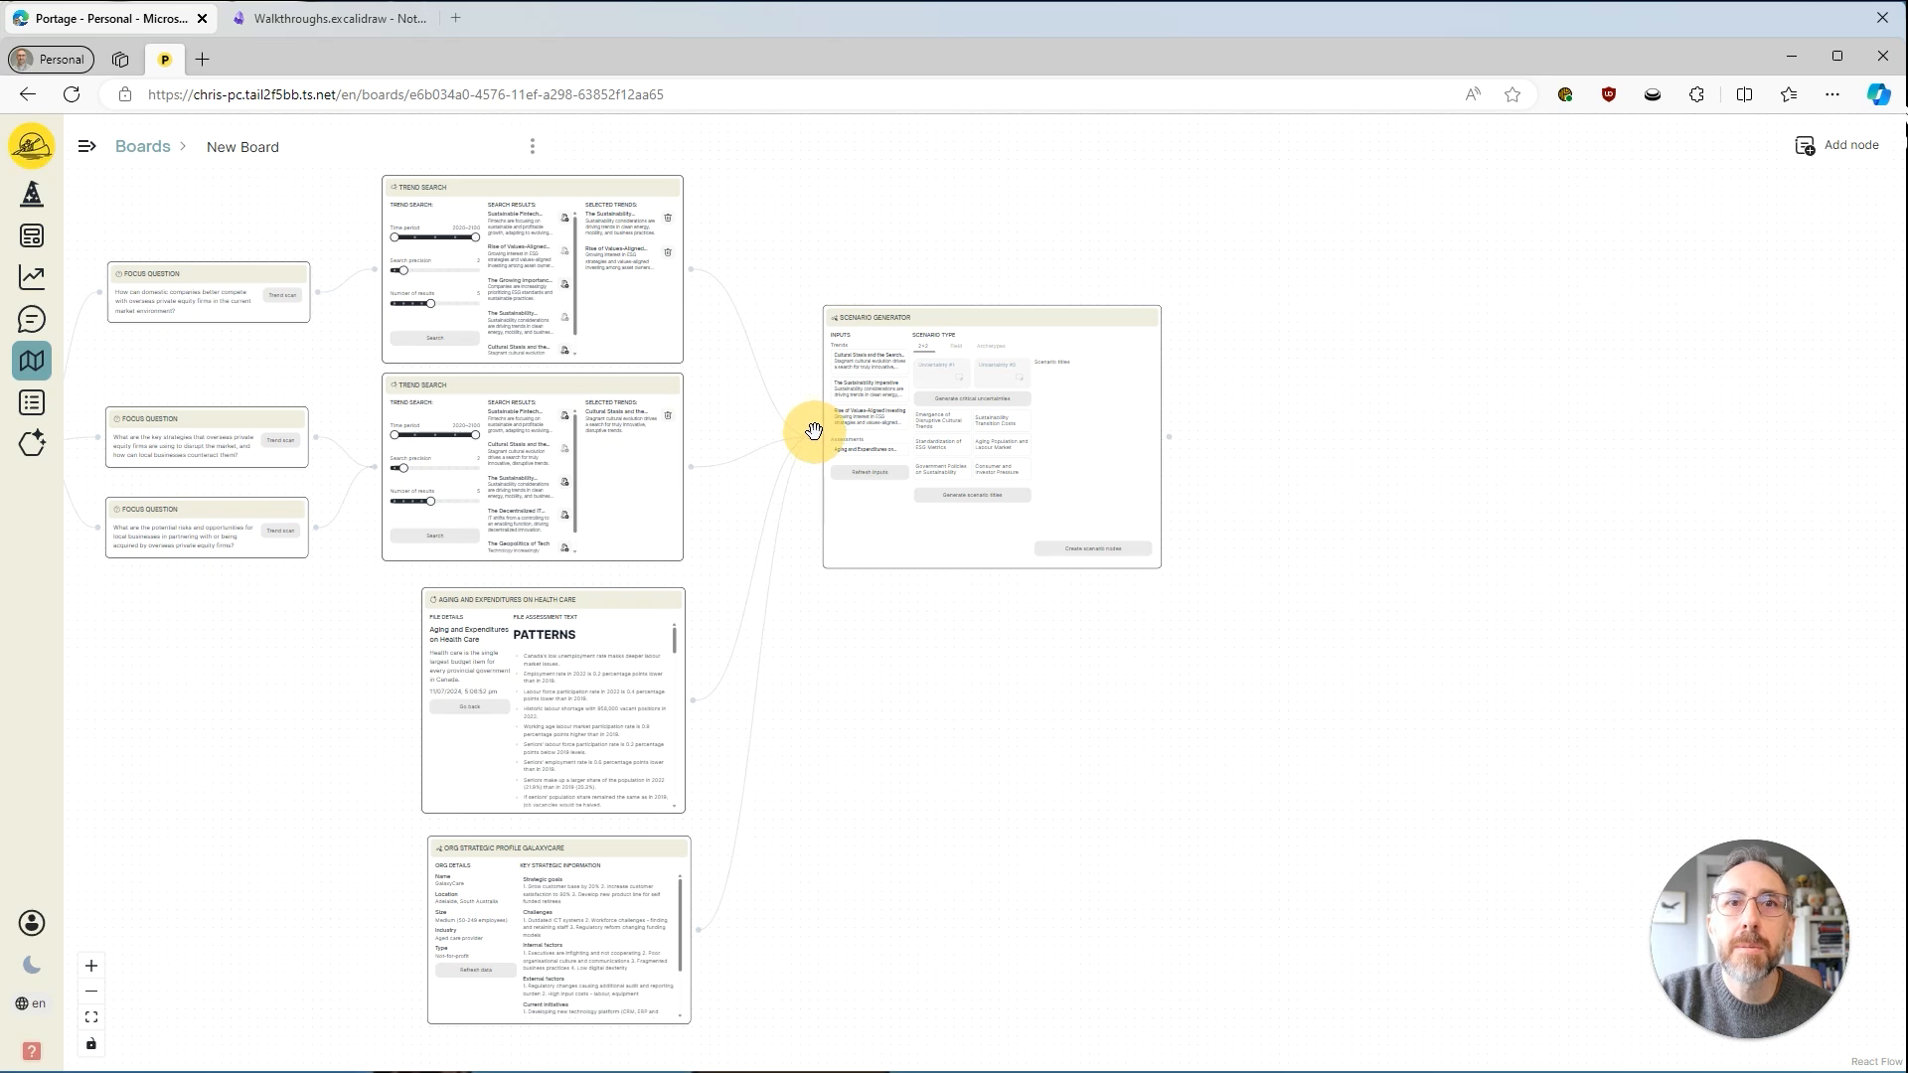
pyautogui.moveTo(937, 594); pyautogui.dragTo(980, 456)
pyautogui.scroll(3, 979, 763)
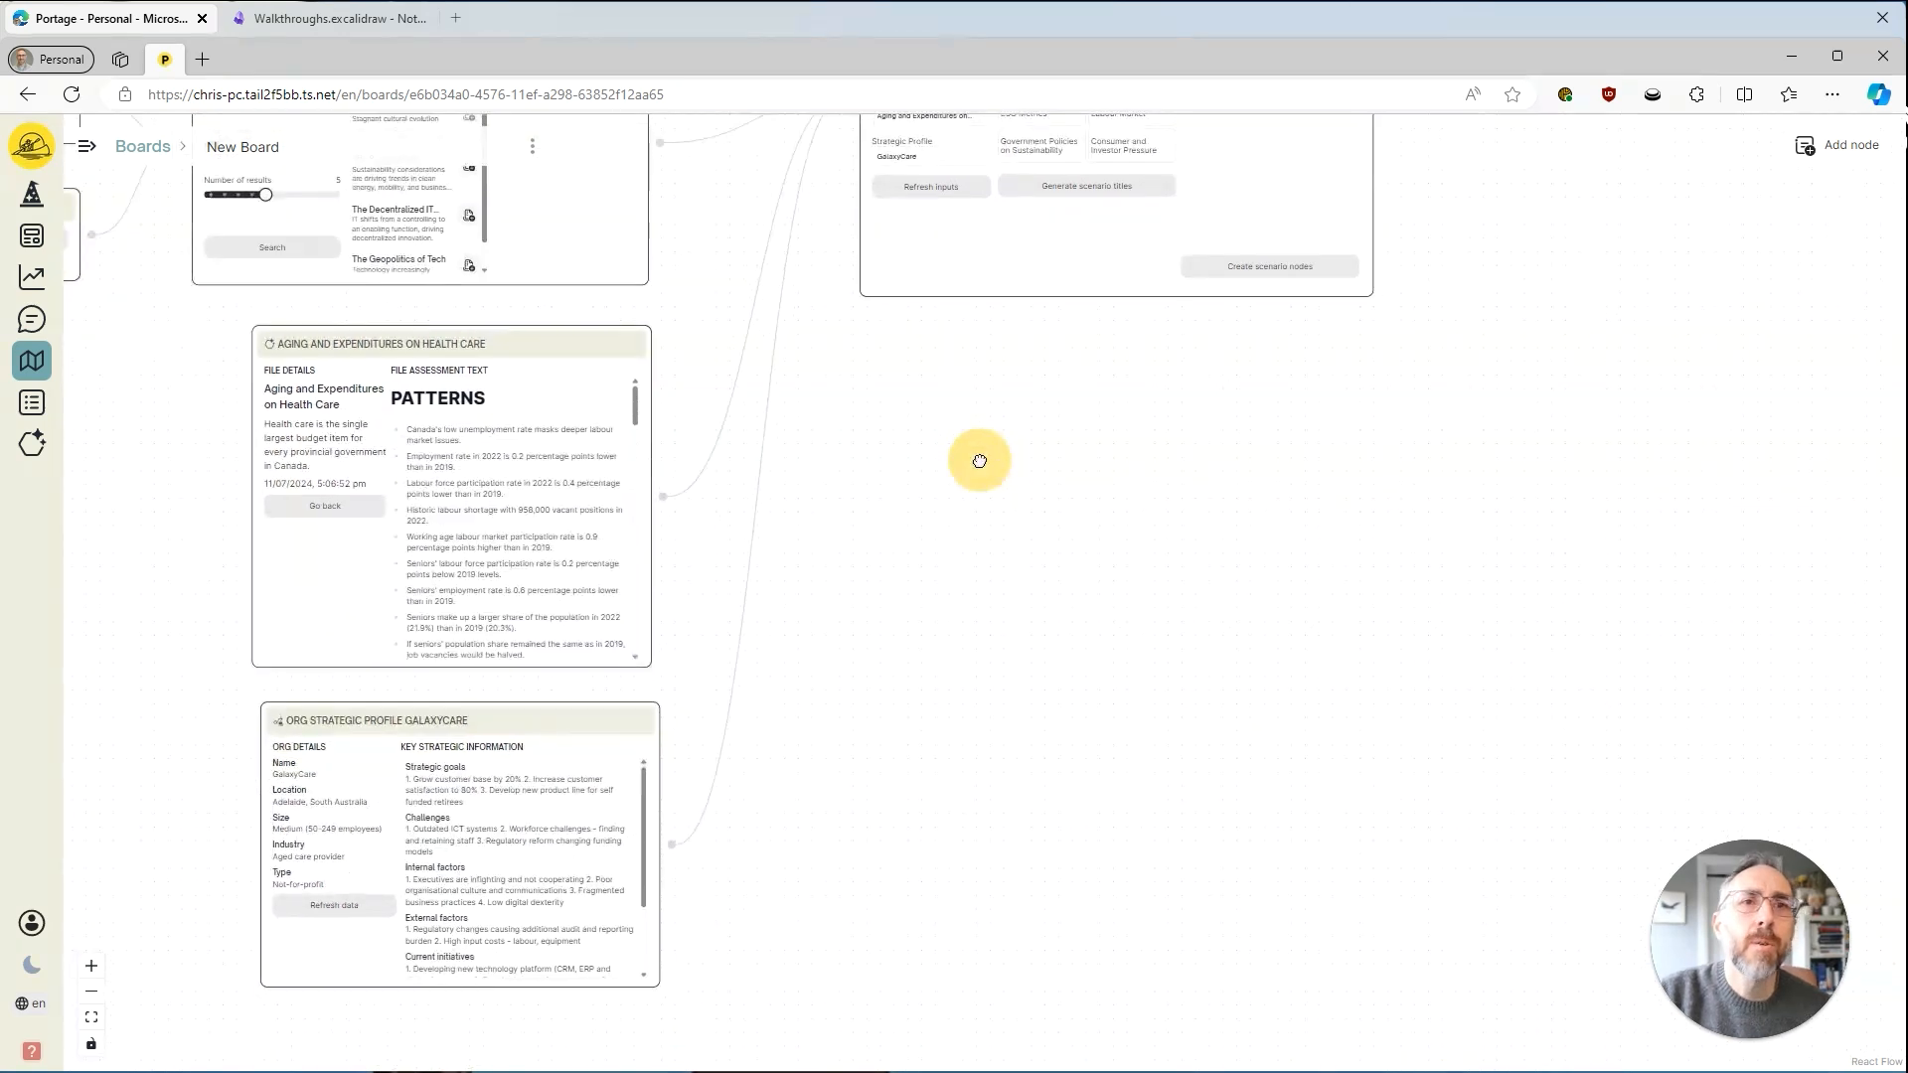
pyautogui.click(581, 718)
pyautogui.moveTo(582, 718); pyautogui.dragTo(573, 716)
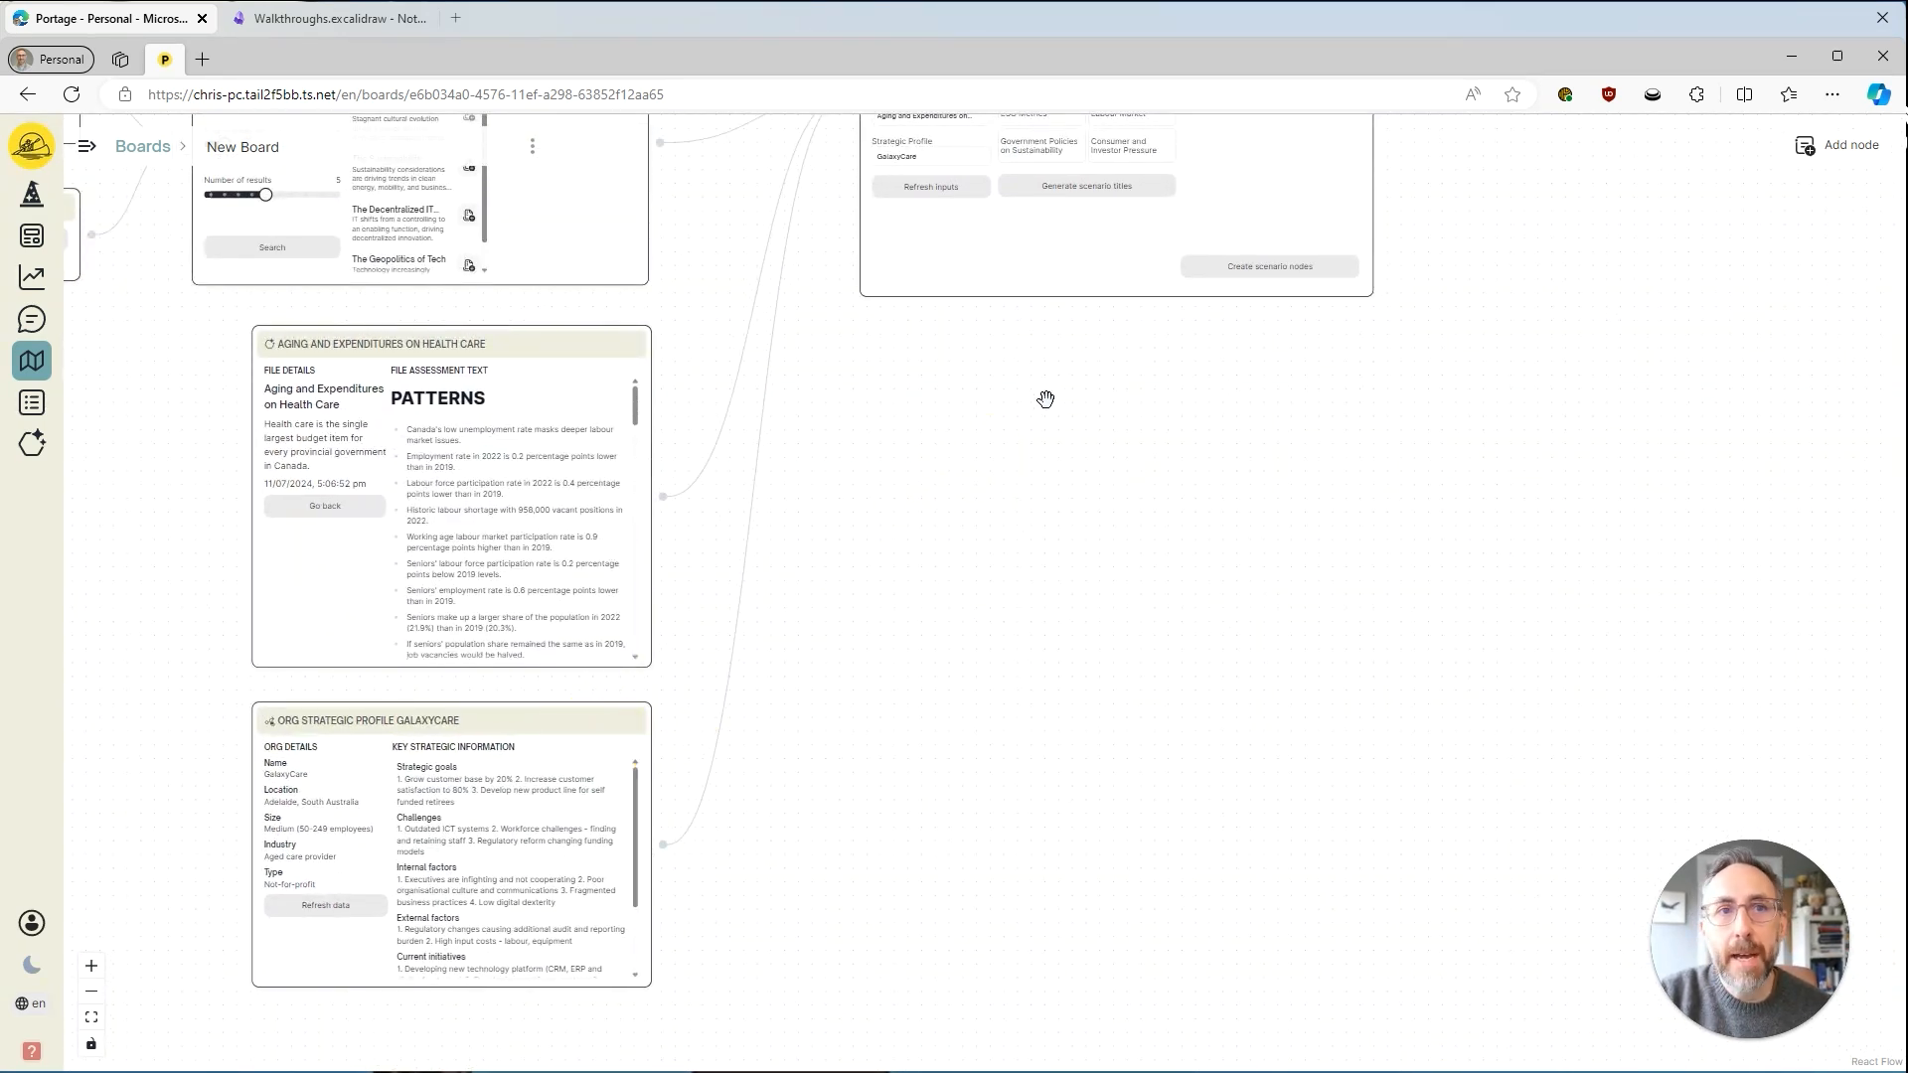
# Regenerate the Scenario Generator's critical uncertainties with the GalaxyCare strategic profile among its inputs.
pyautogui.moveTo(1042, 399); pyautogui.dragTo(1037, 696)
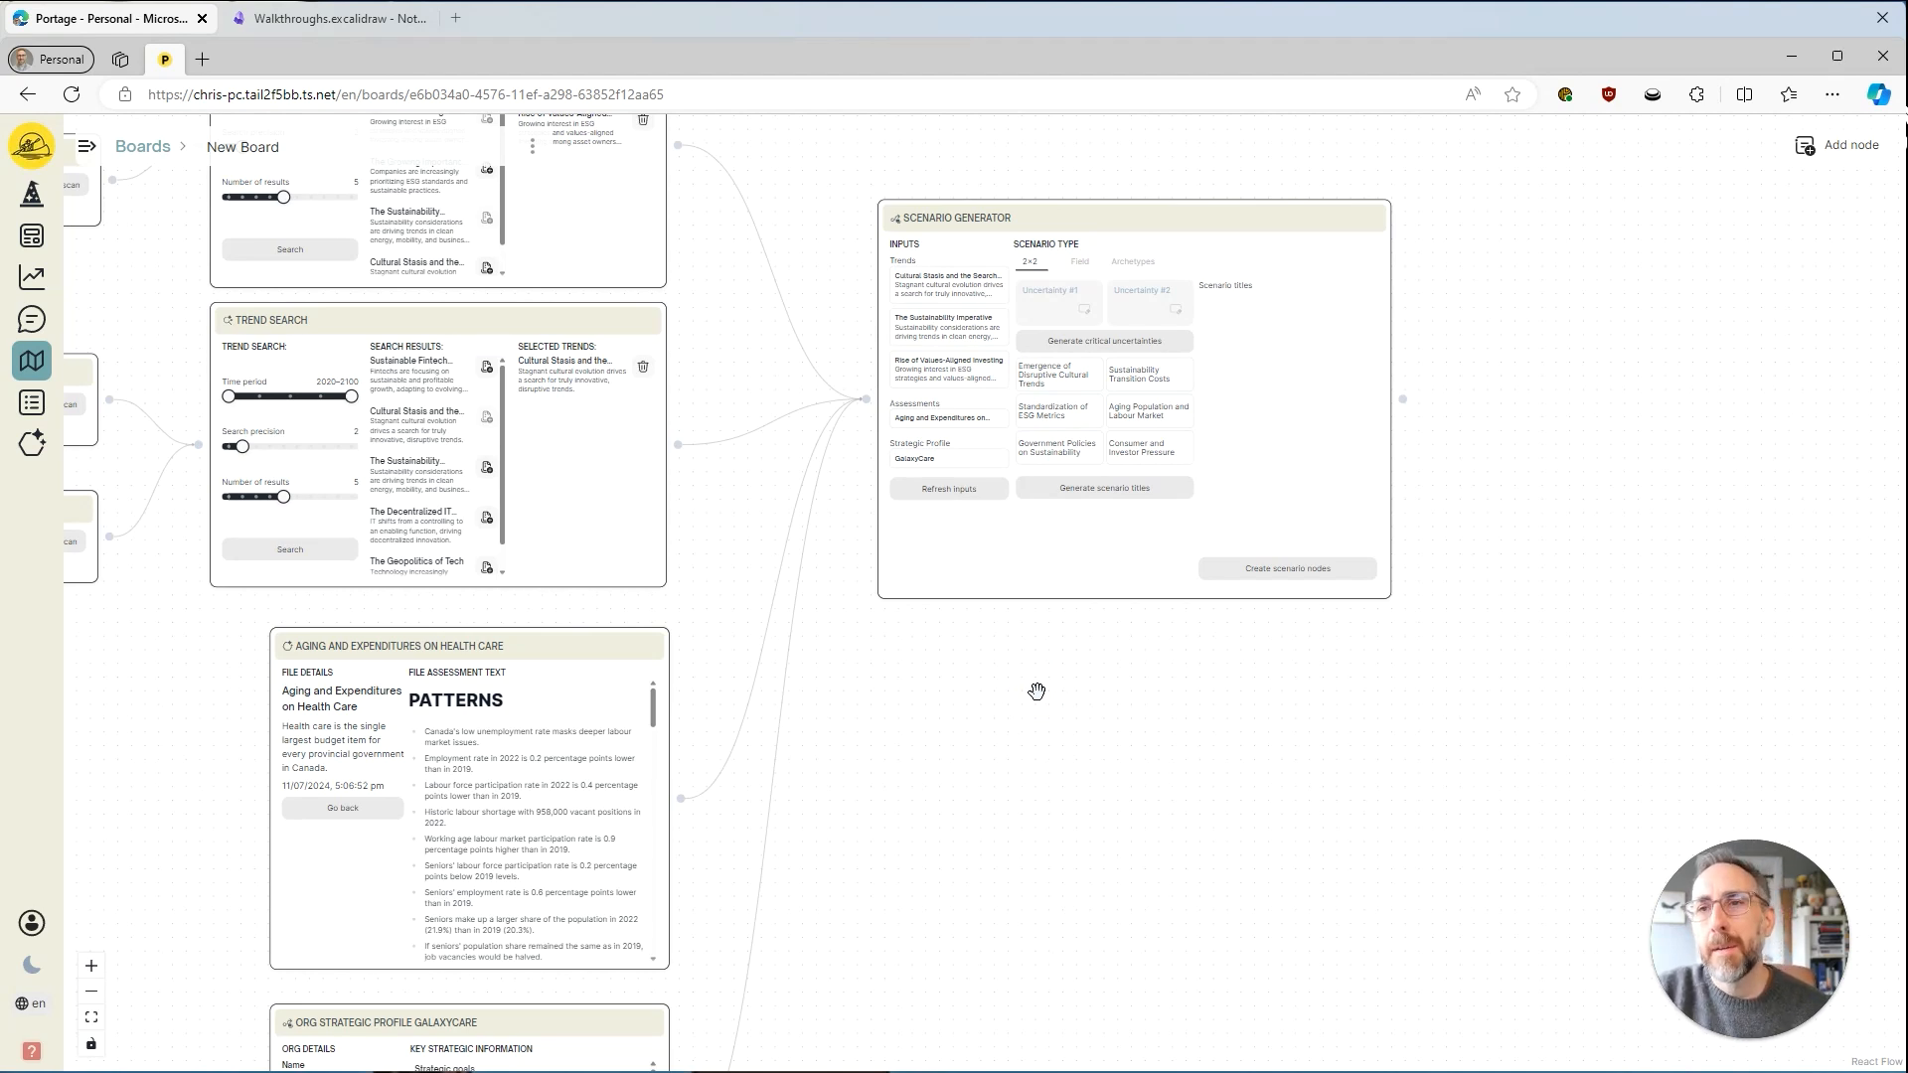
pyautogui.moveTo(1071, 639); pyautogui.dragTo(1043, 743)
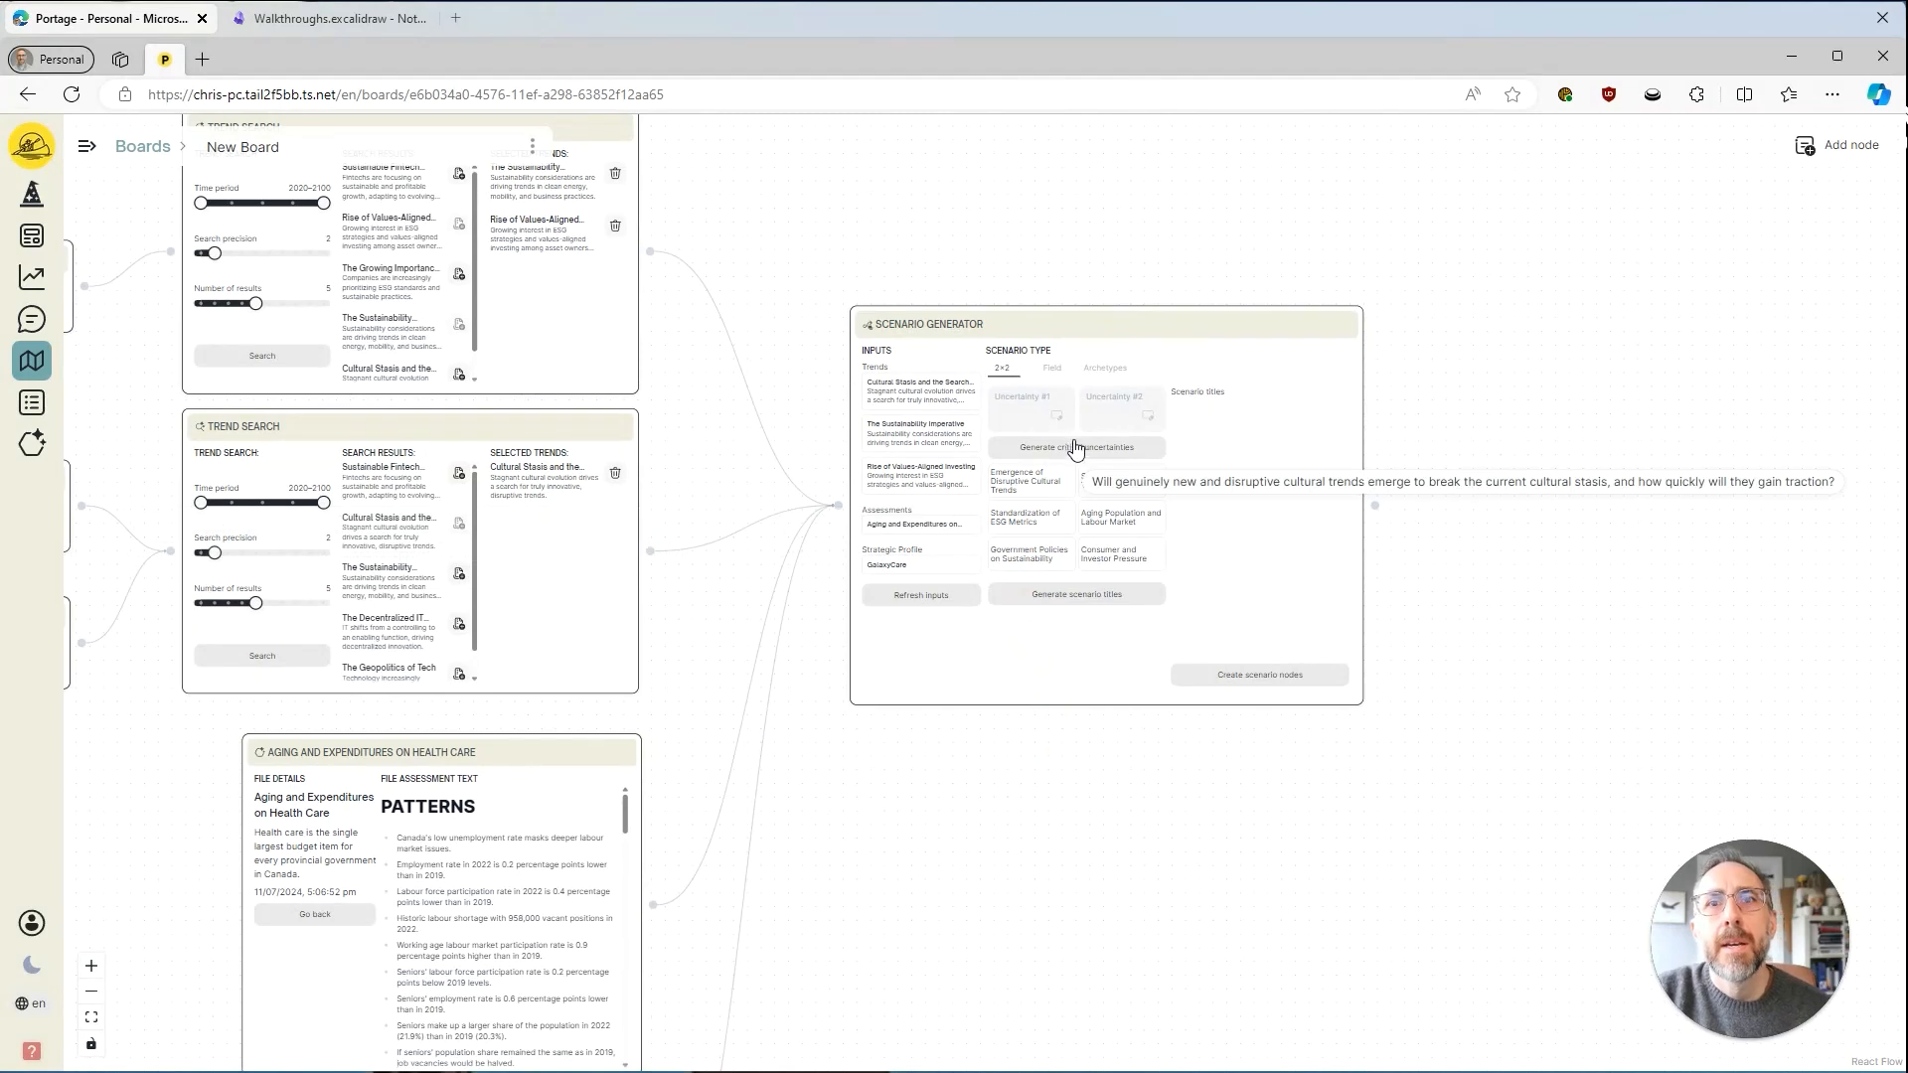
pyautogui.click(1081, 450)
pyautogui.scroll(4, 1071, 764)
pyautogui.moveTo(1132, 757); pyautogui.dragTo(930, 927)
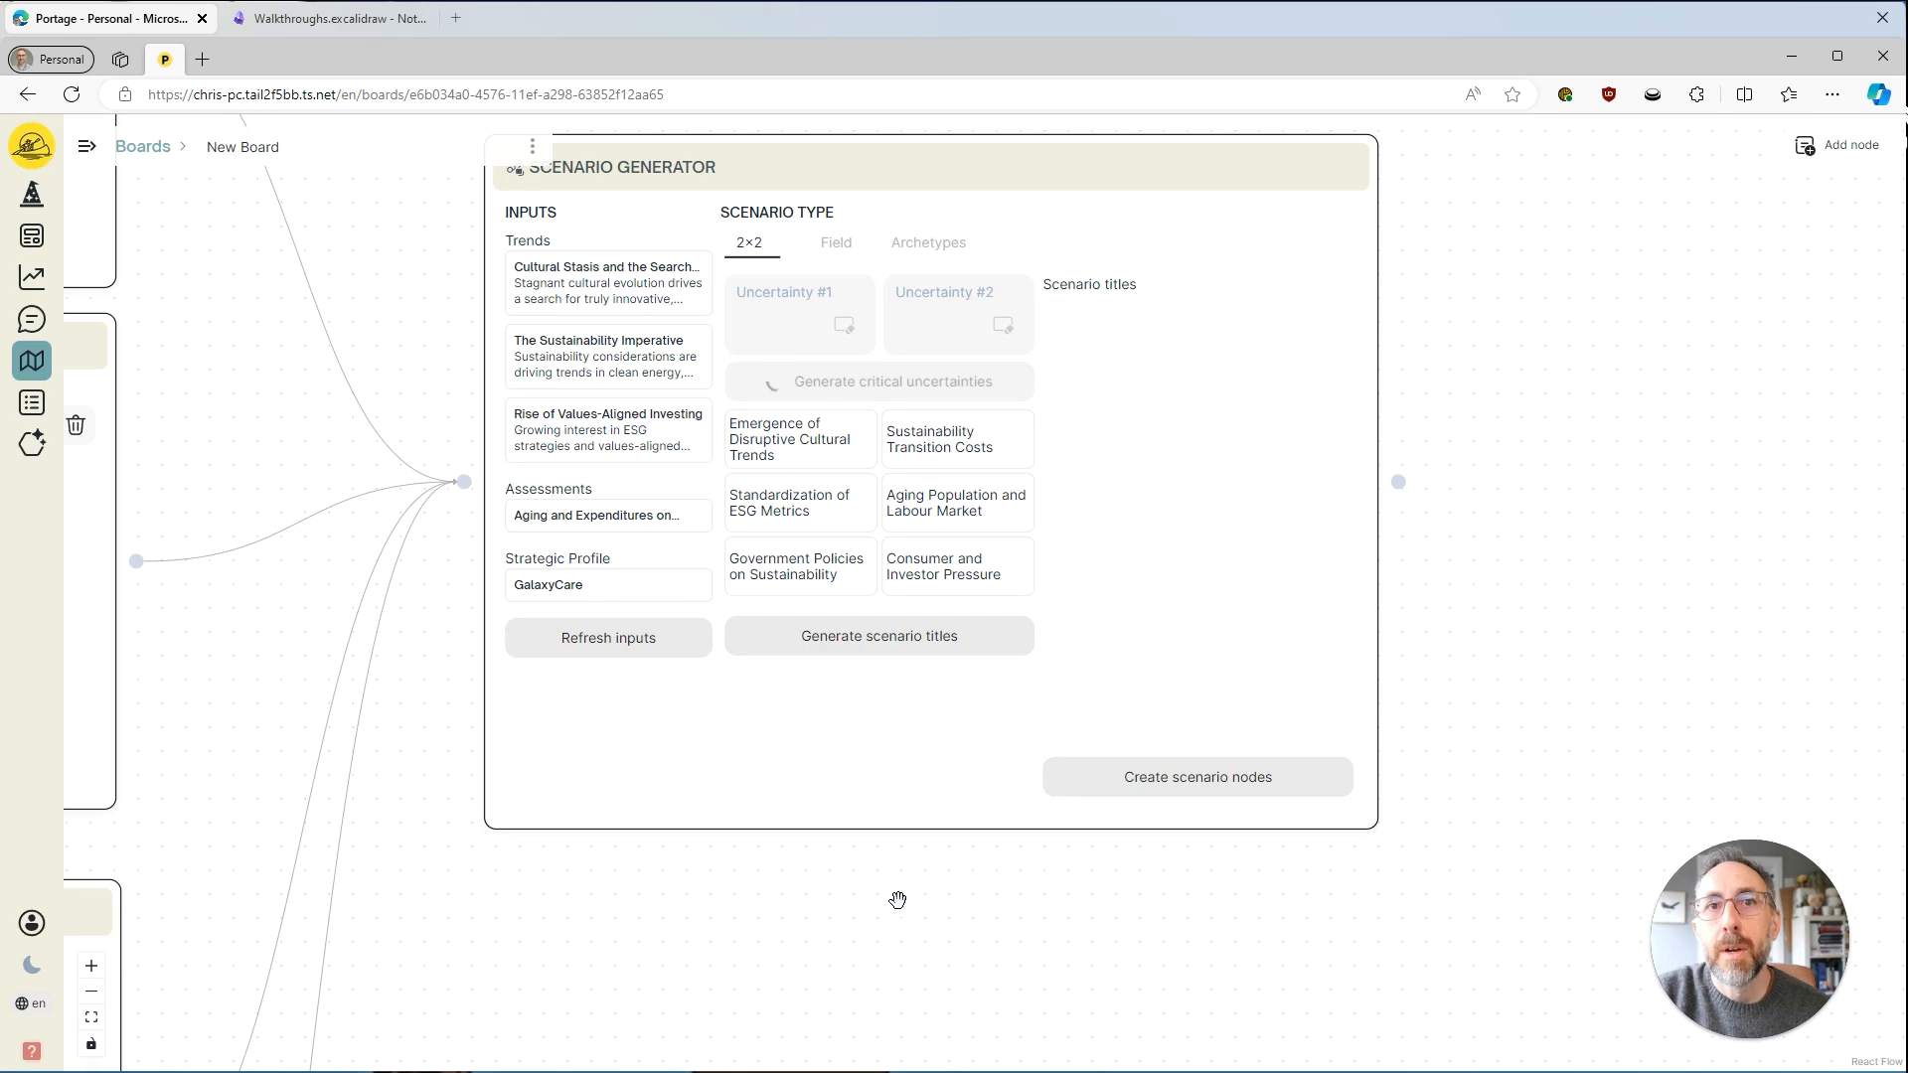
# Delete the connection between the GalaxyCare profile node and the Scenario Generator.
pyautogui.moveTo(858, 909); pyautogui.dragTo(1146, 506)
pyautogui.moveTo(936, 757); pyautogui.dragTo(1017, 431)
pyautogui.scroll(-2, 974, 550)
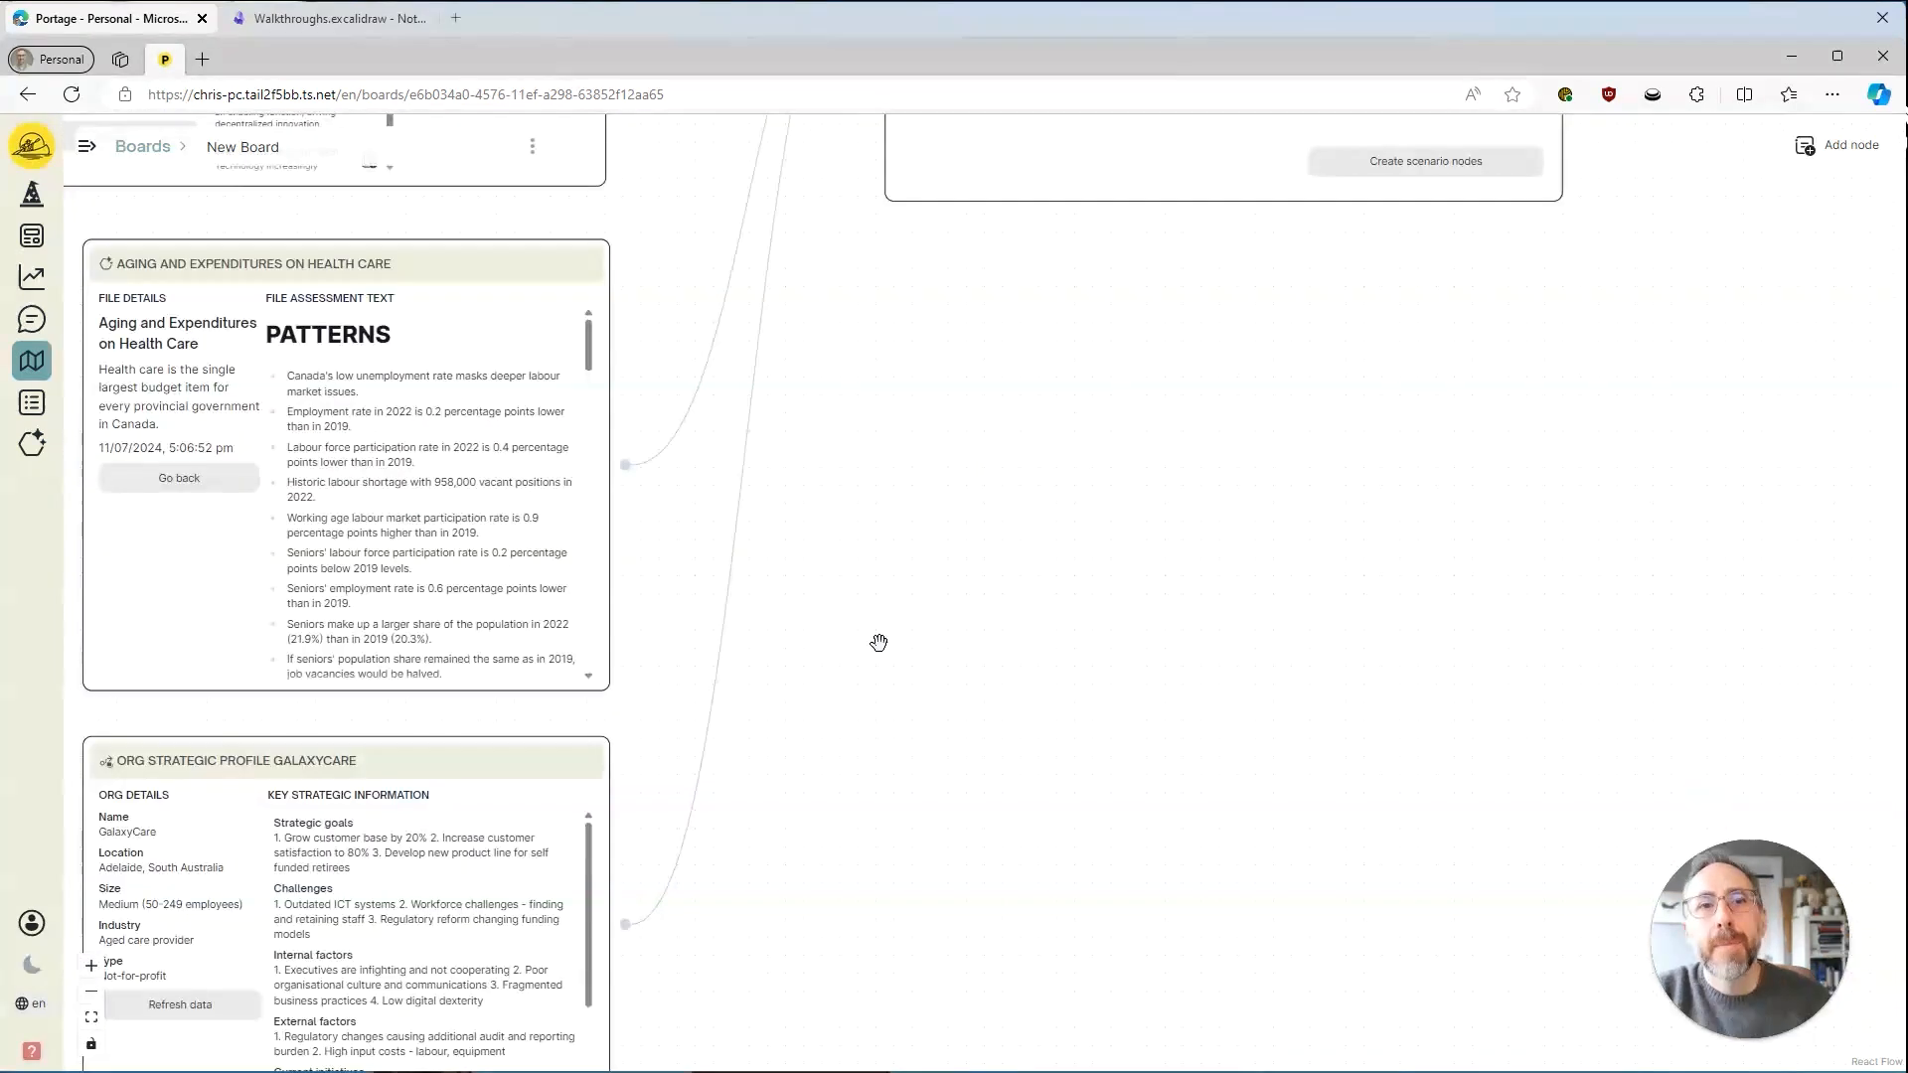
pyautogui.click(717, 641)
pyautogui.press('BackSpace')
# Regenerate the critical uncertainties in the Scenario Generator without the strategic profile.
pyautogui.moveTo(961, 462); pyautogui.dragTo(769, 1044)
pyautogui.click(1021, 445)
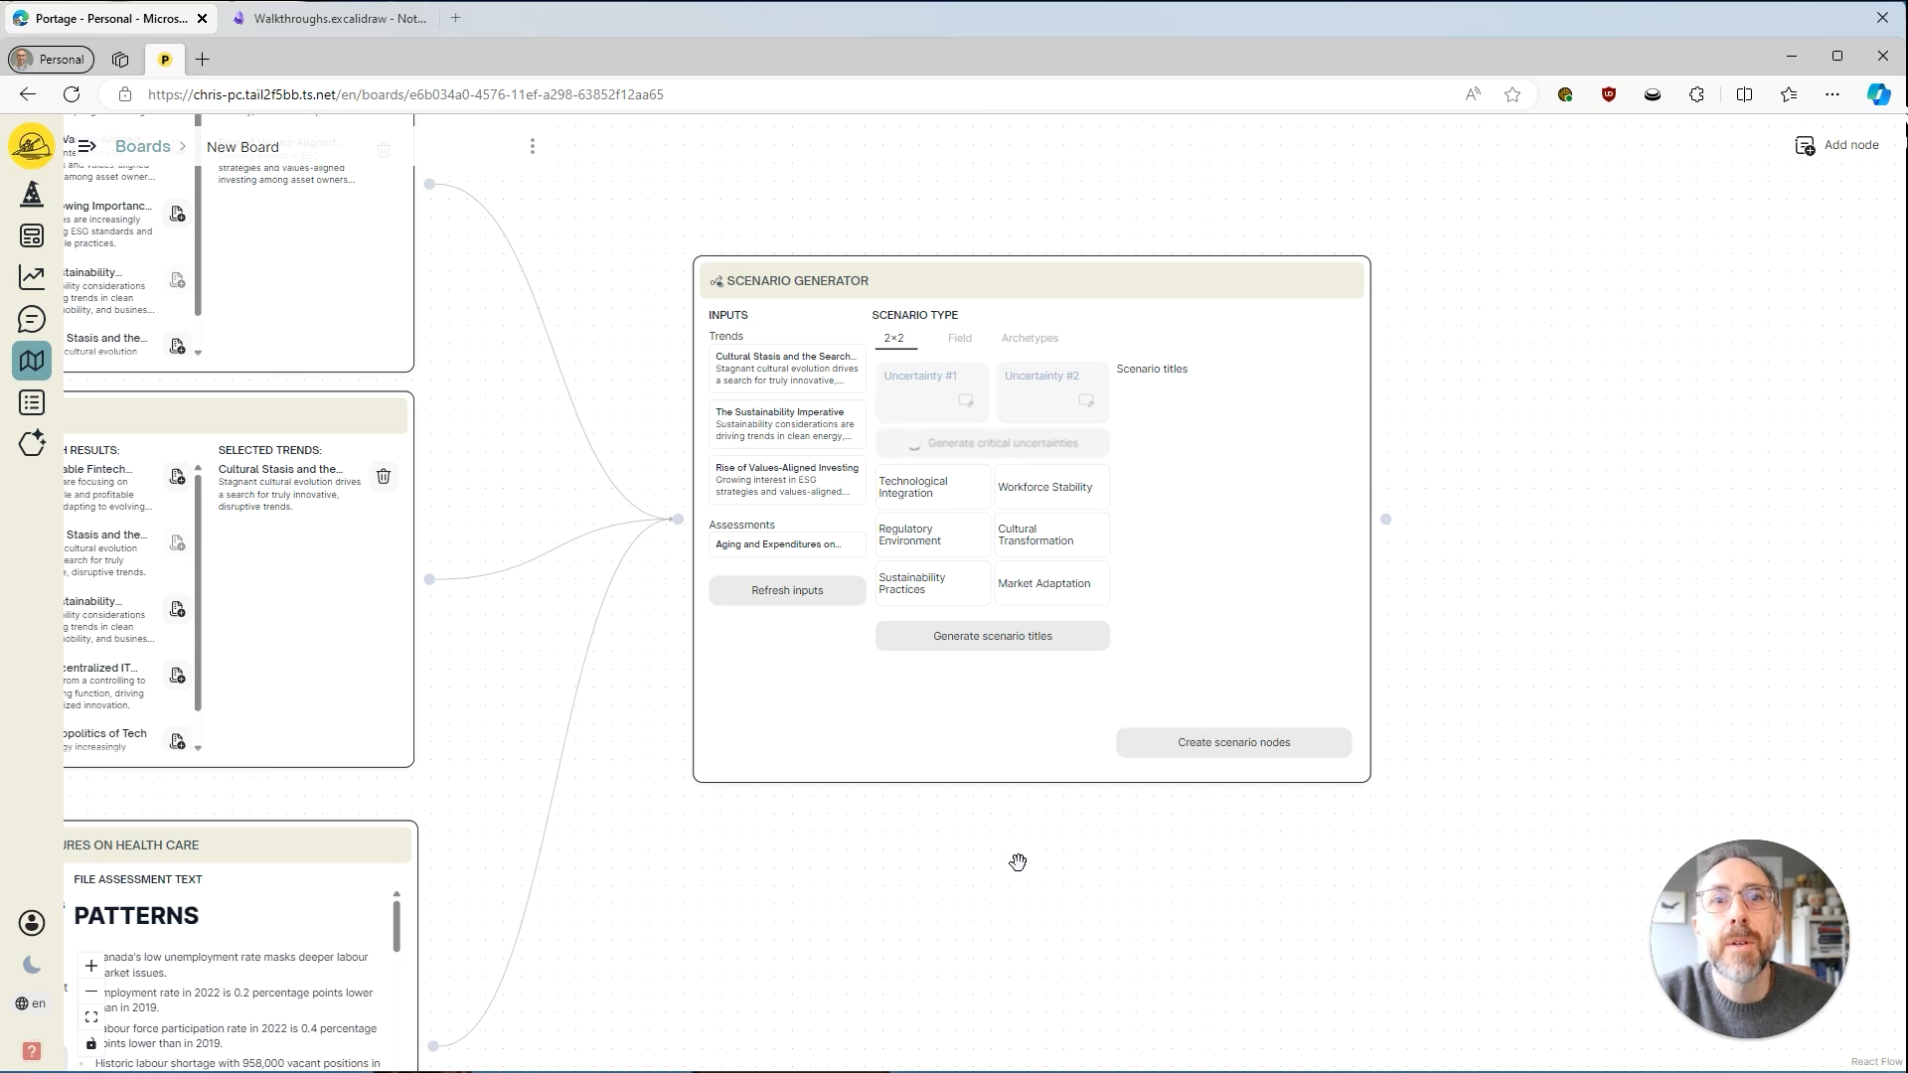
pyautogui.moveTo(1005, 877); pyautogui.dragTo(895, 1011)
pyautogui.scroll(3, 924, 880)
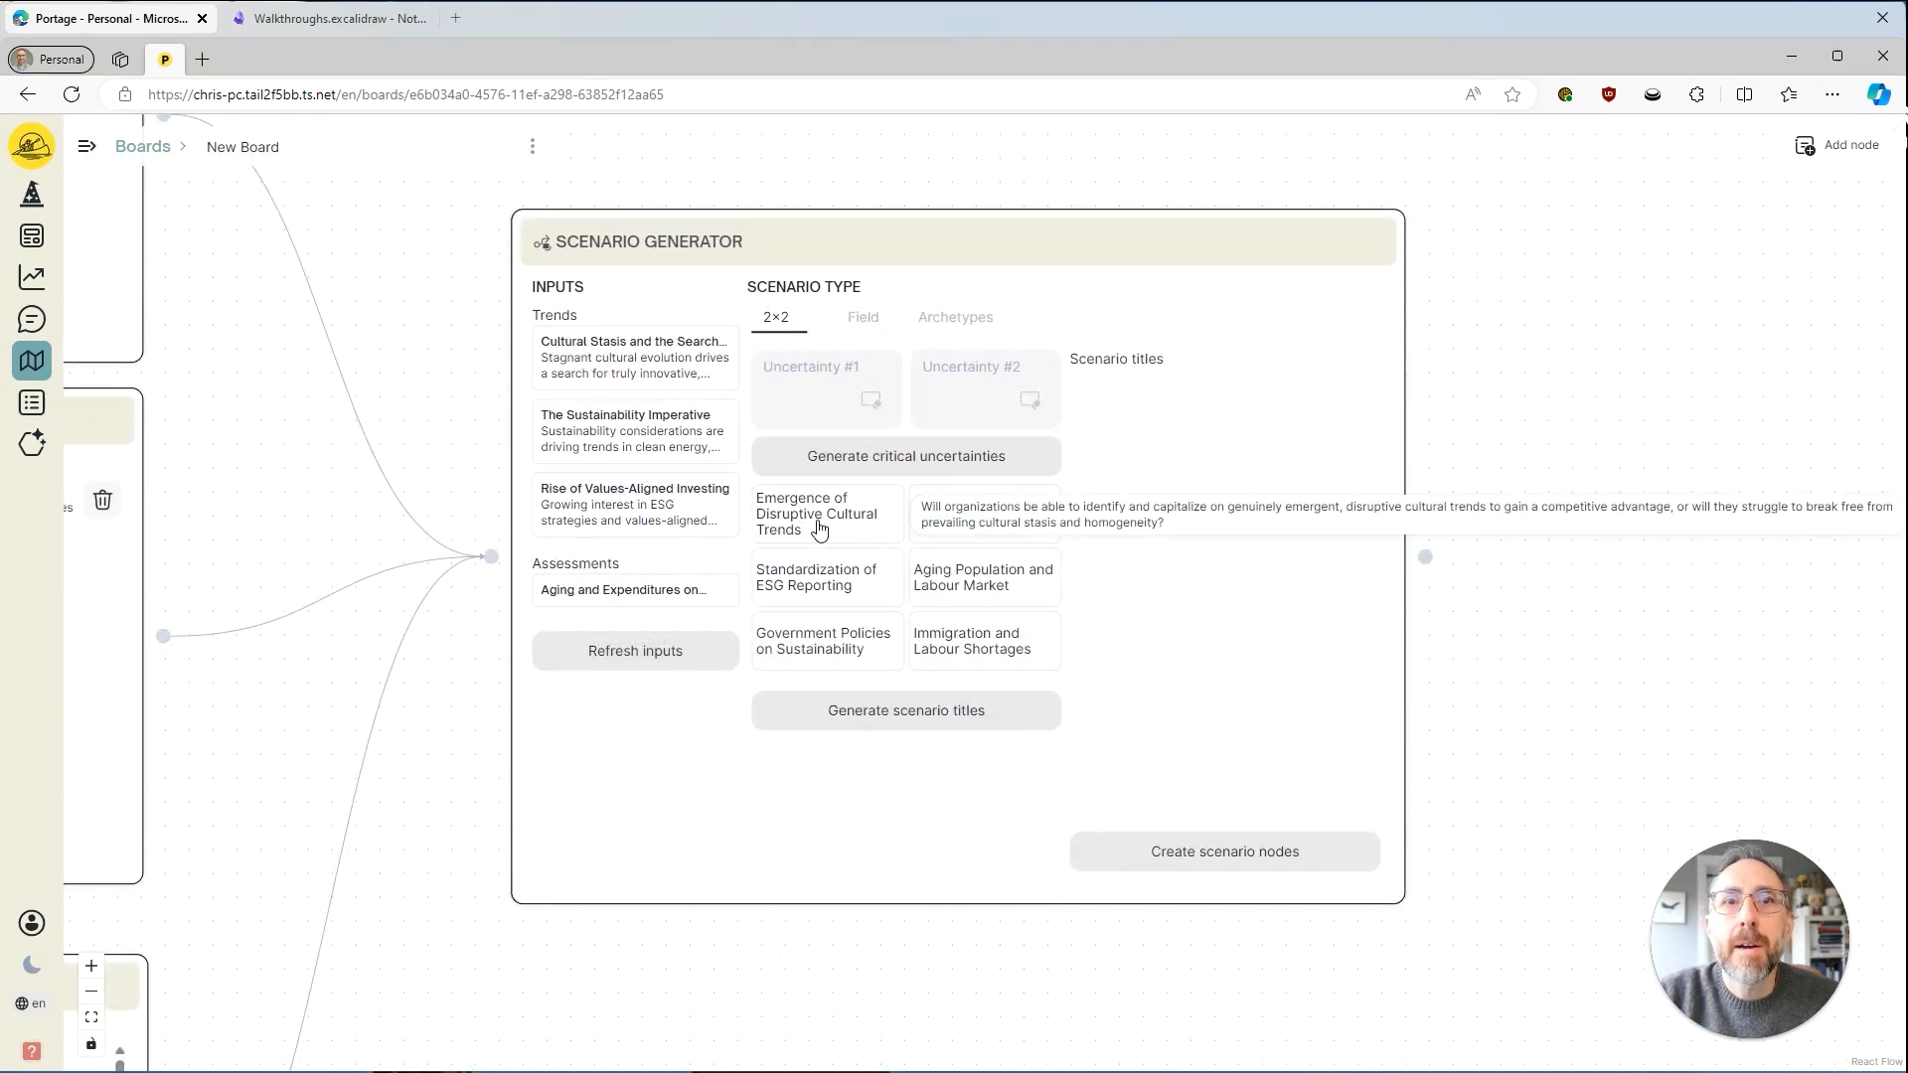
# Assign Emergence of Disruptive Cultural Trends as Uncertainty #1 and Immigration and Labour Shortages as Uncertainty #2, and generate the scenario titles.
pyautogui.moveTo(818, 527); pyautogui.dragTo(805, 393)
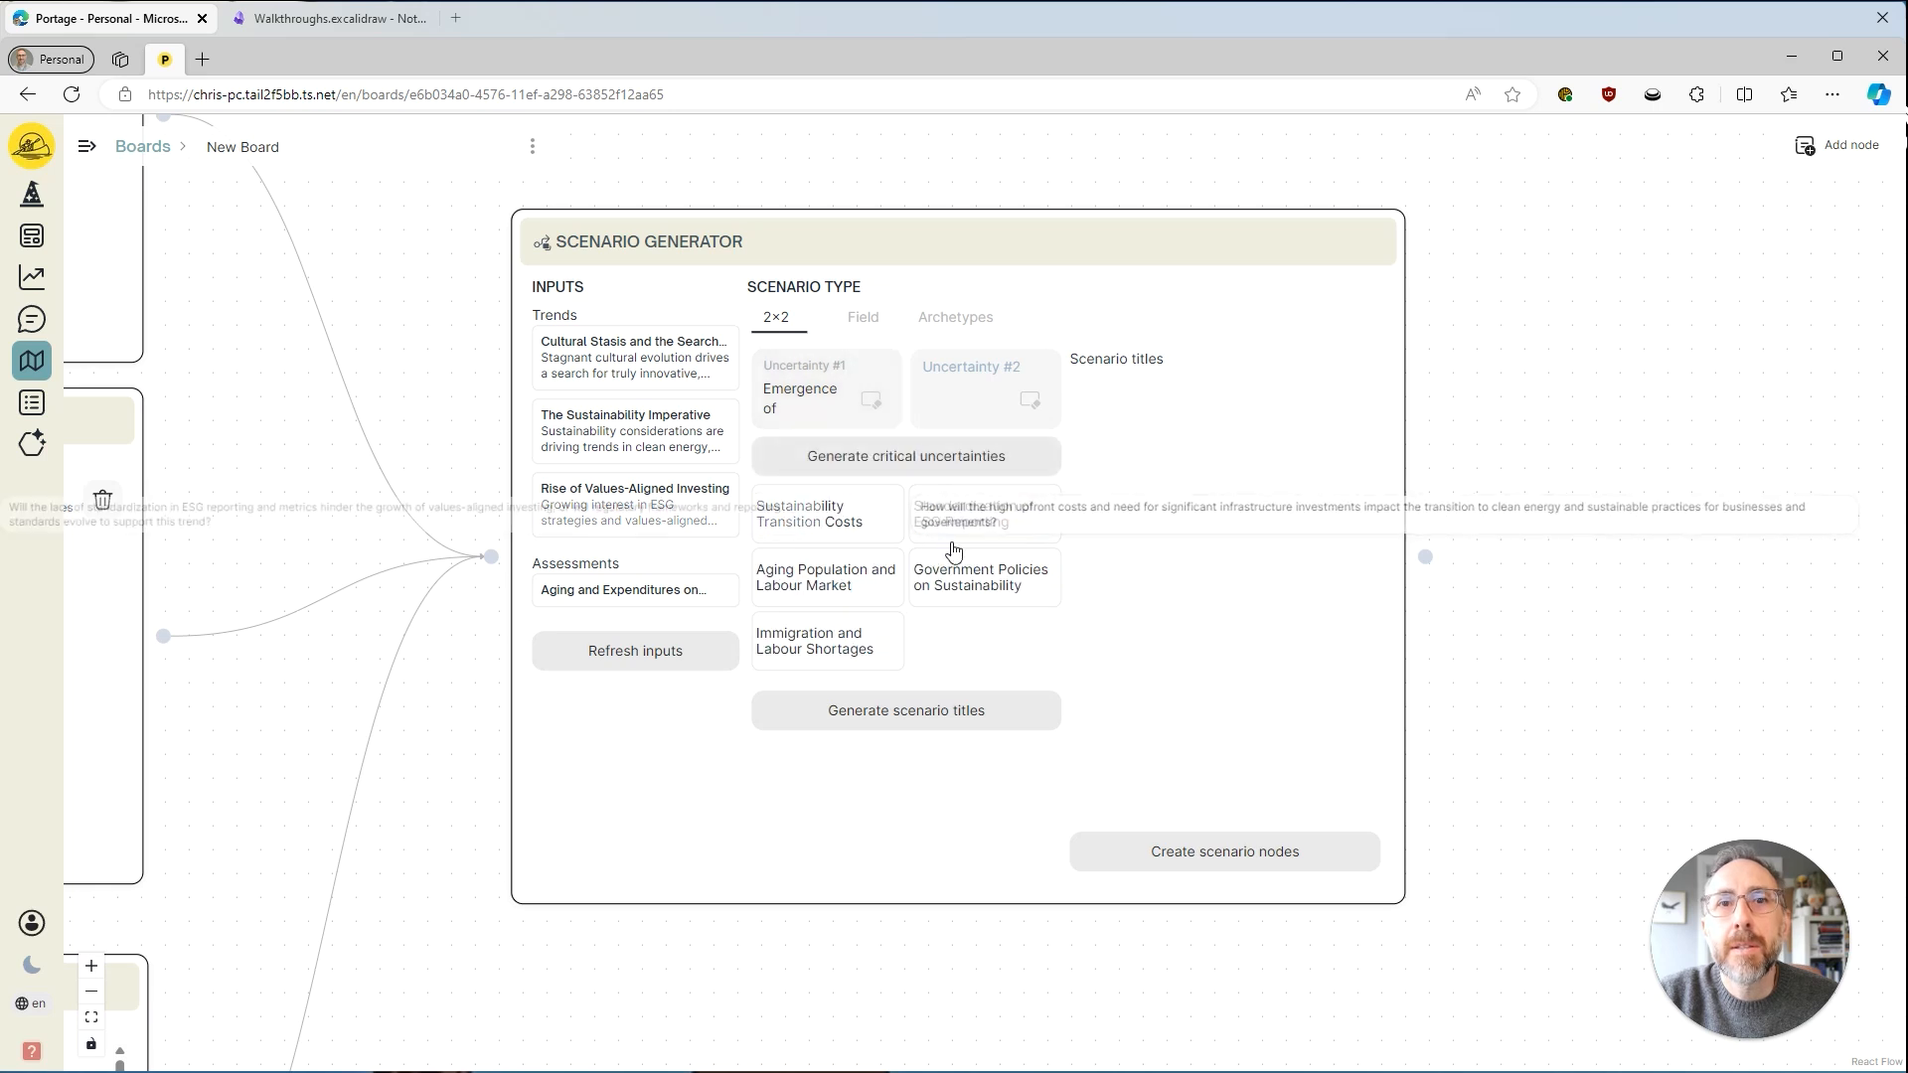
pyautogui.moveTo(842, 646); pyautogui.dragTo(972, 370)
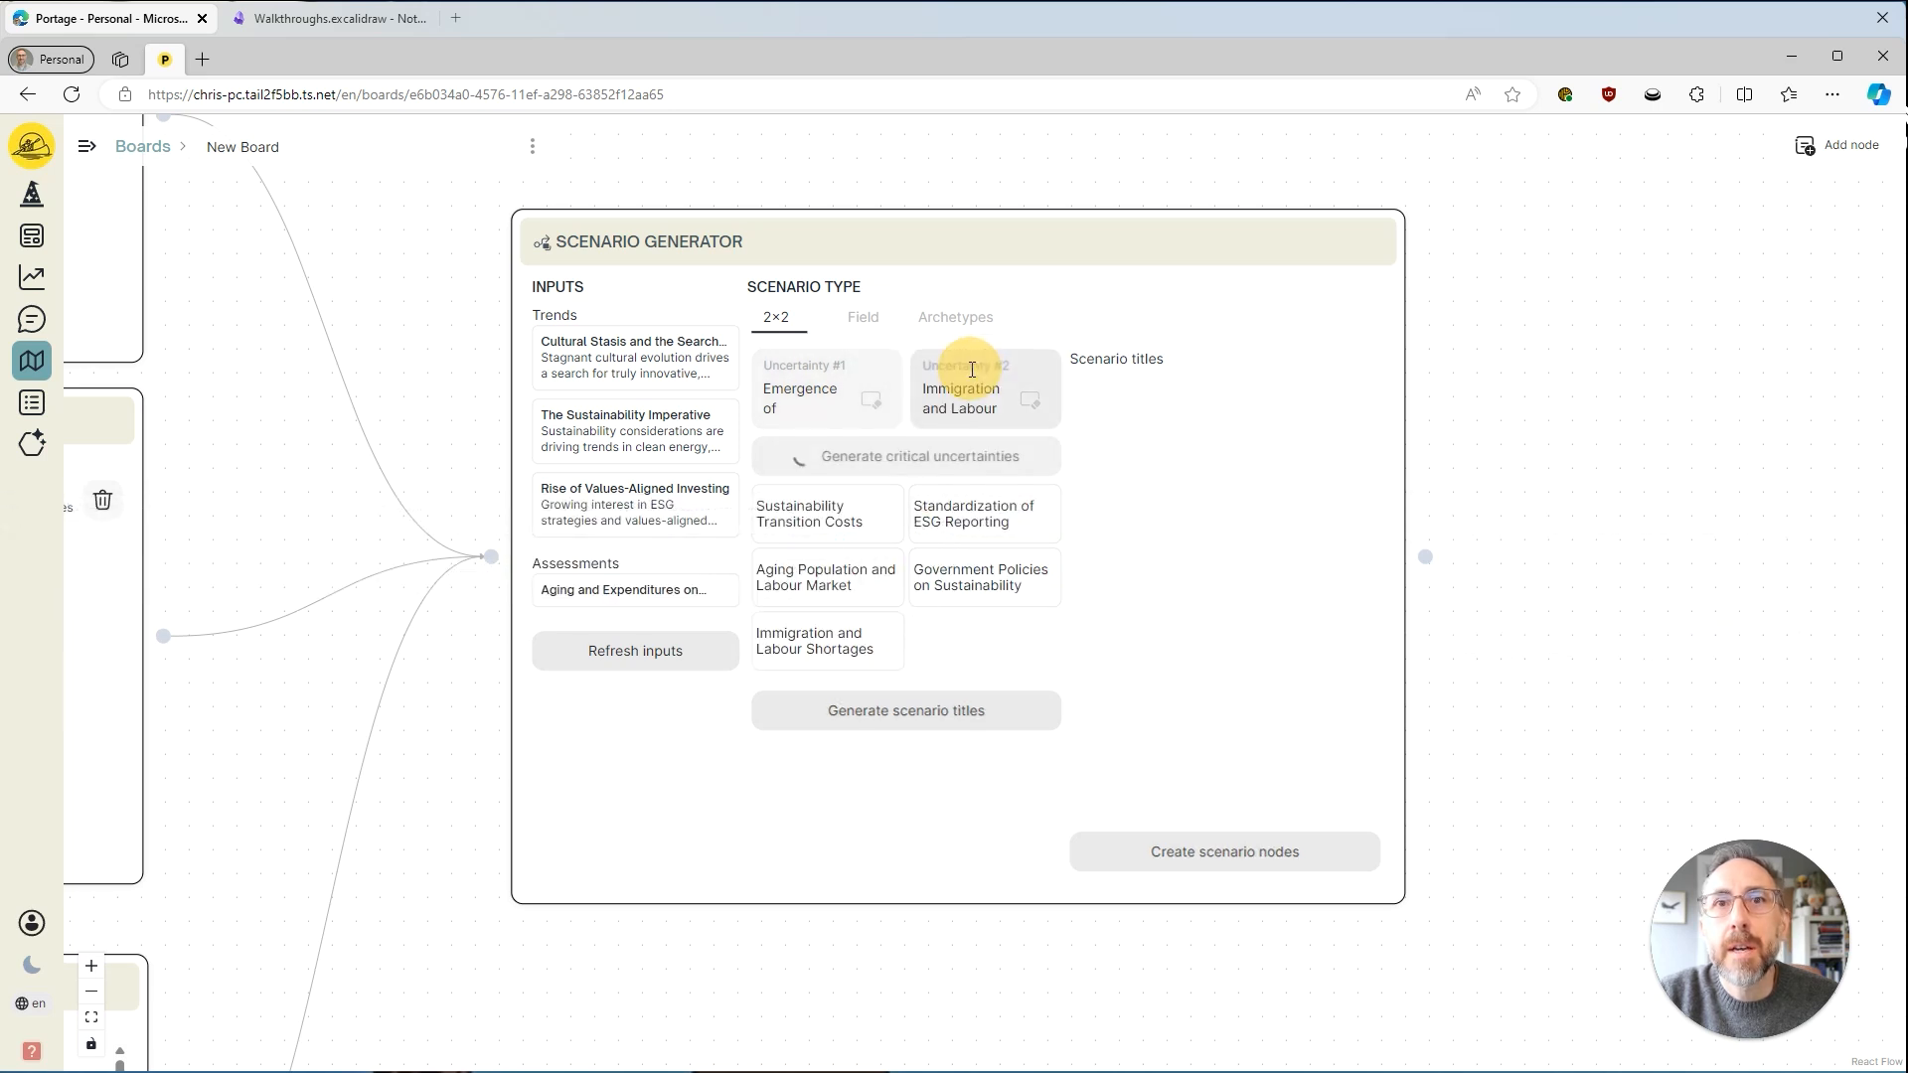
pyautogui.click(912, 656)
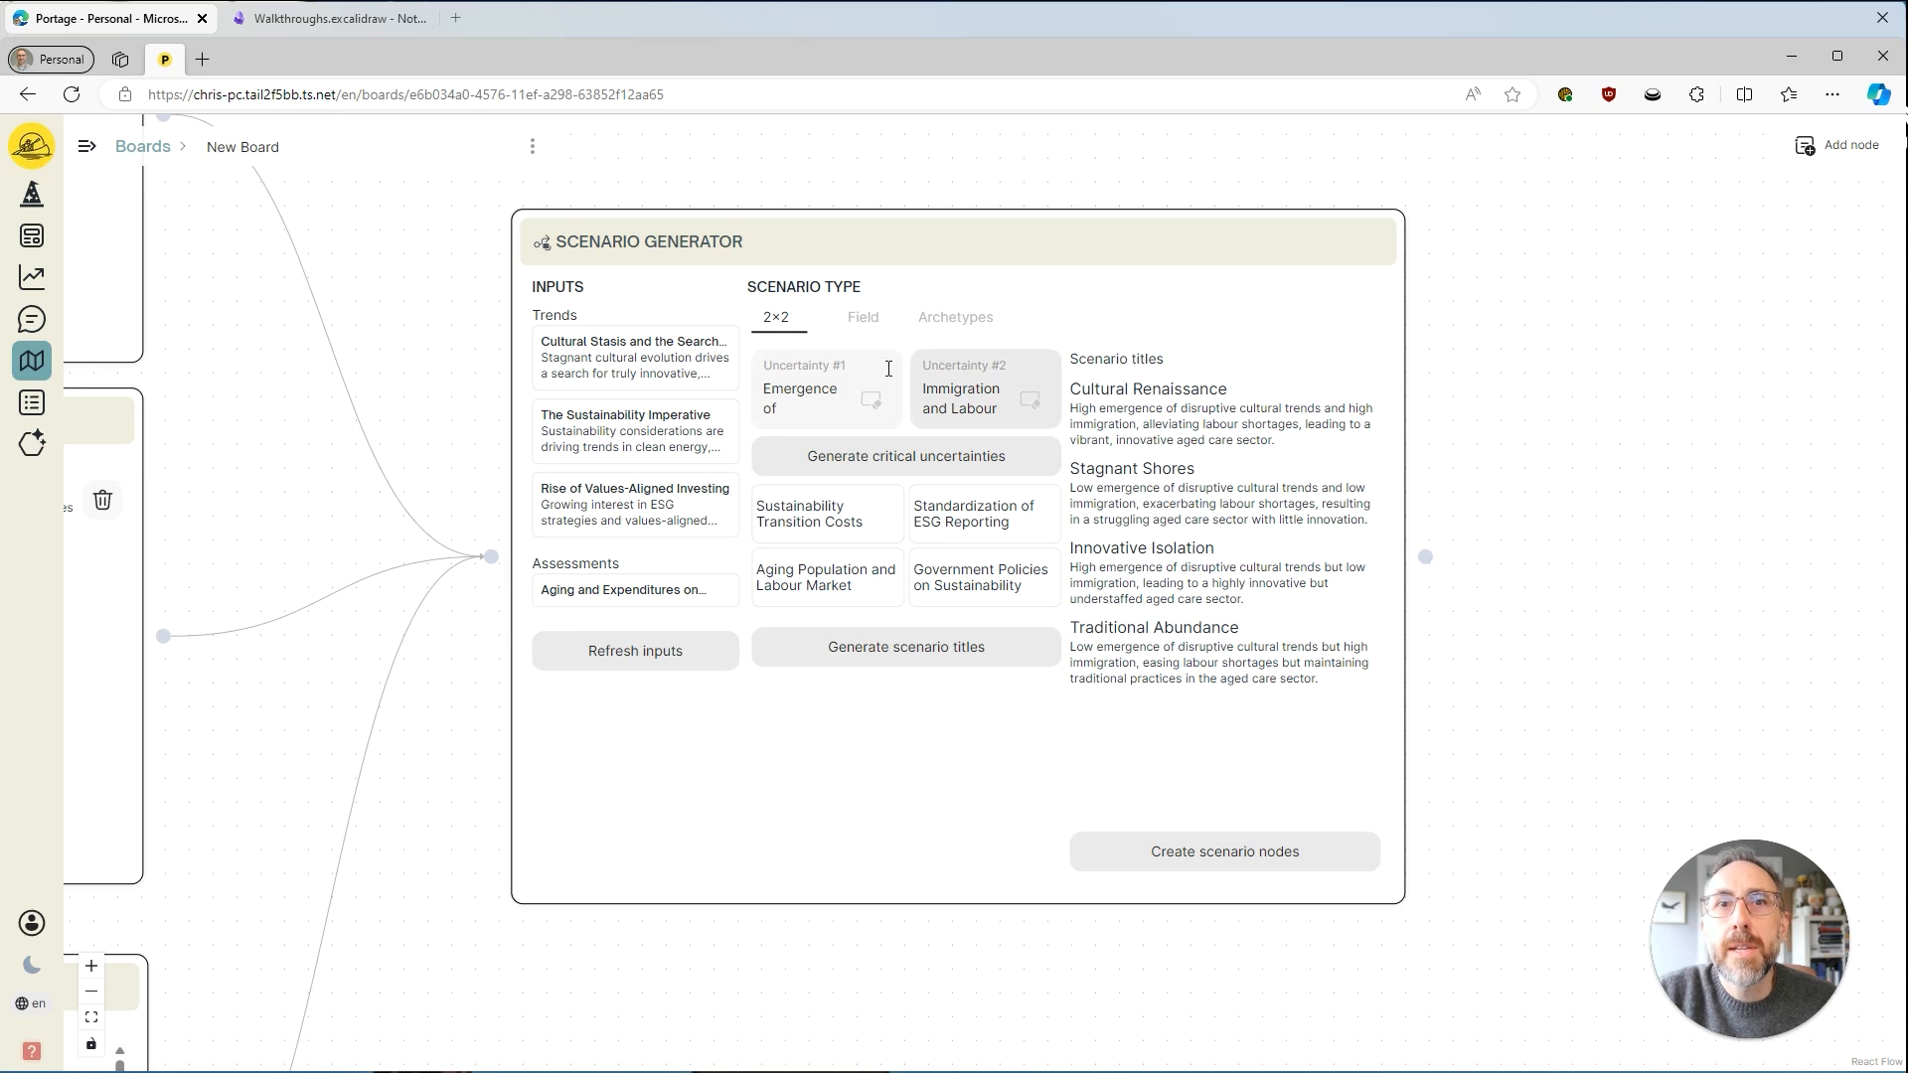
# Generate scenarios with the Field scenario type and select Green Renaissance, Tech-Driven Equity and Sustainable Struggle.
pyautogui.click(860, 326)
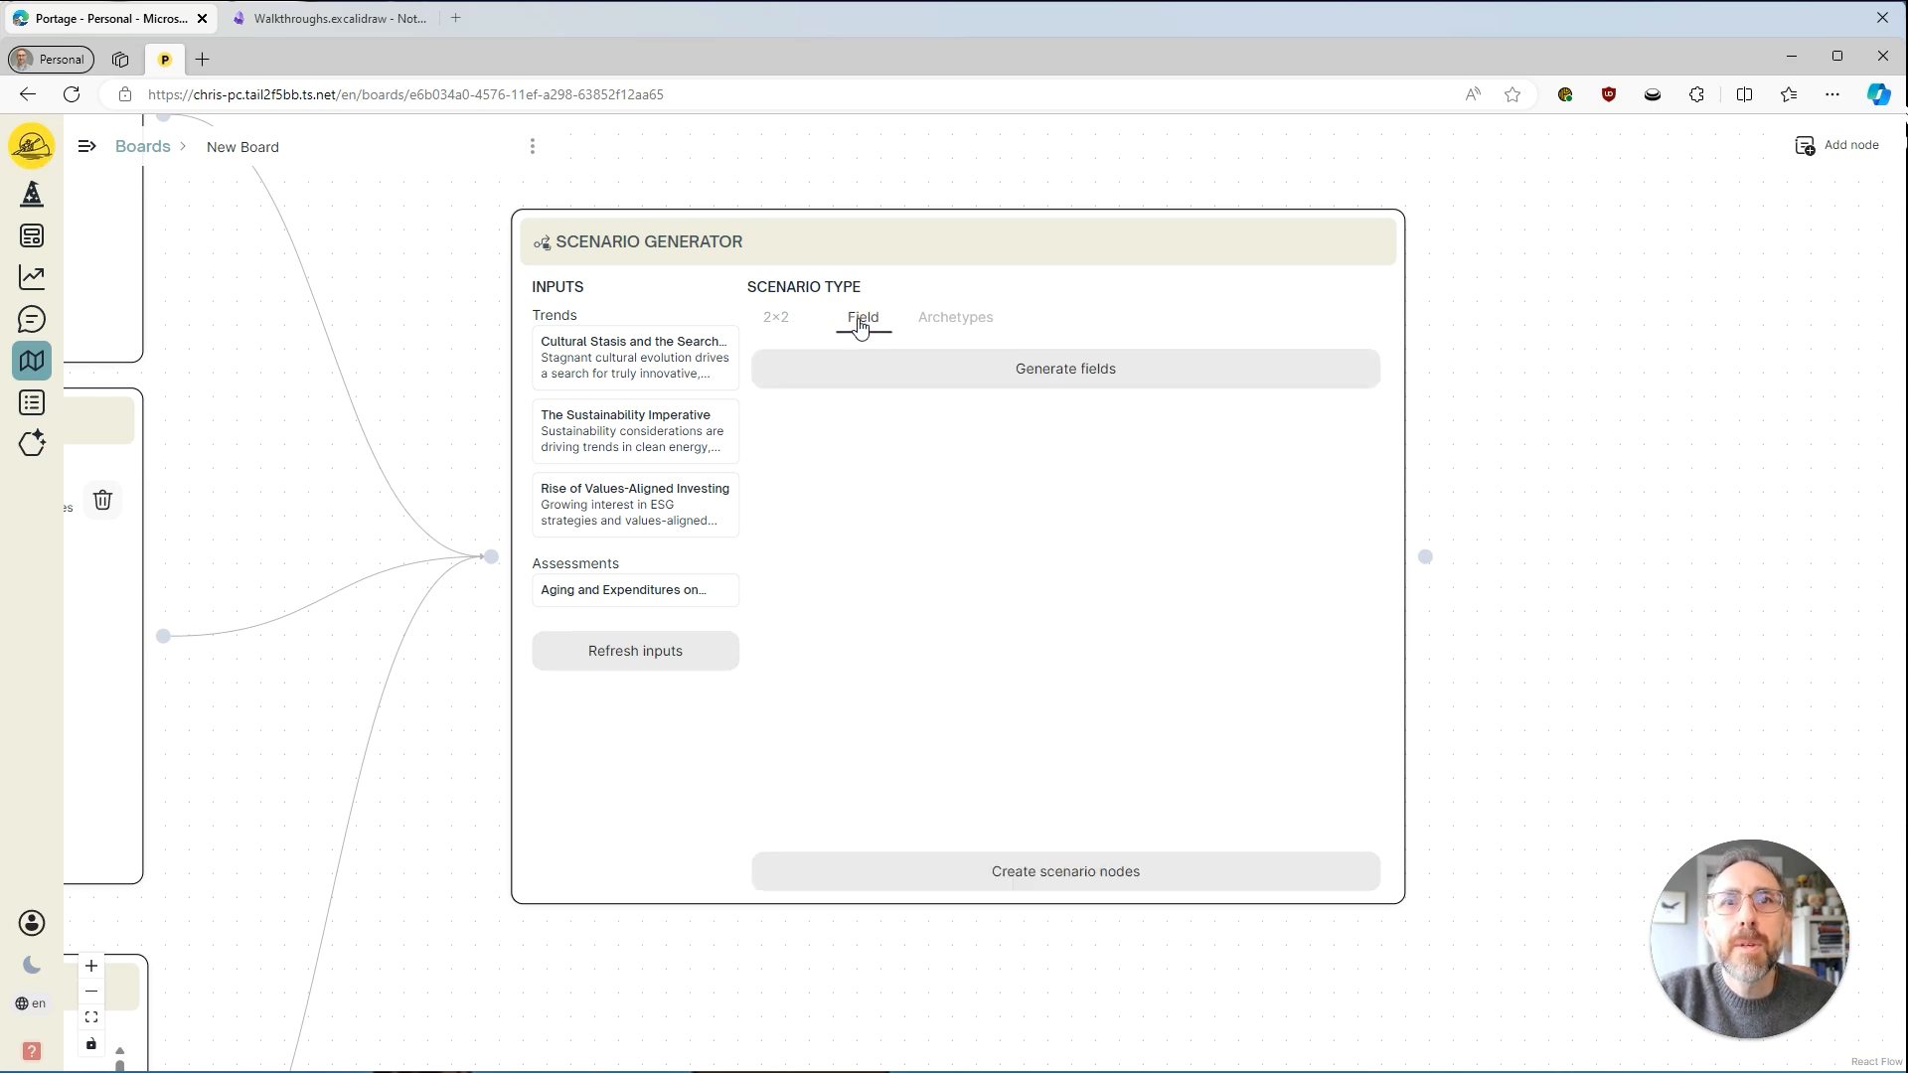
pyautogui.click(1103, 377)
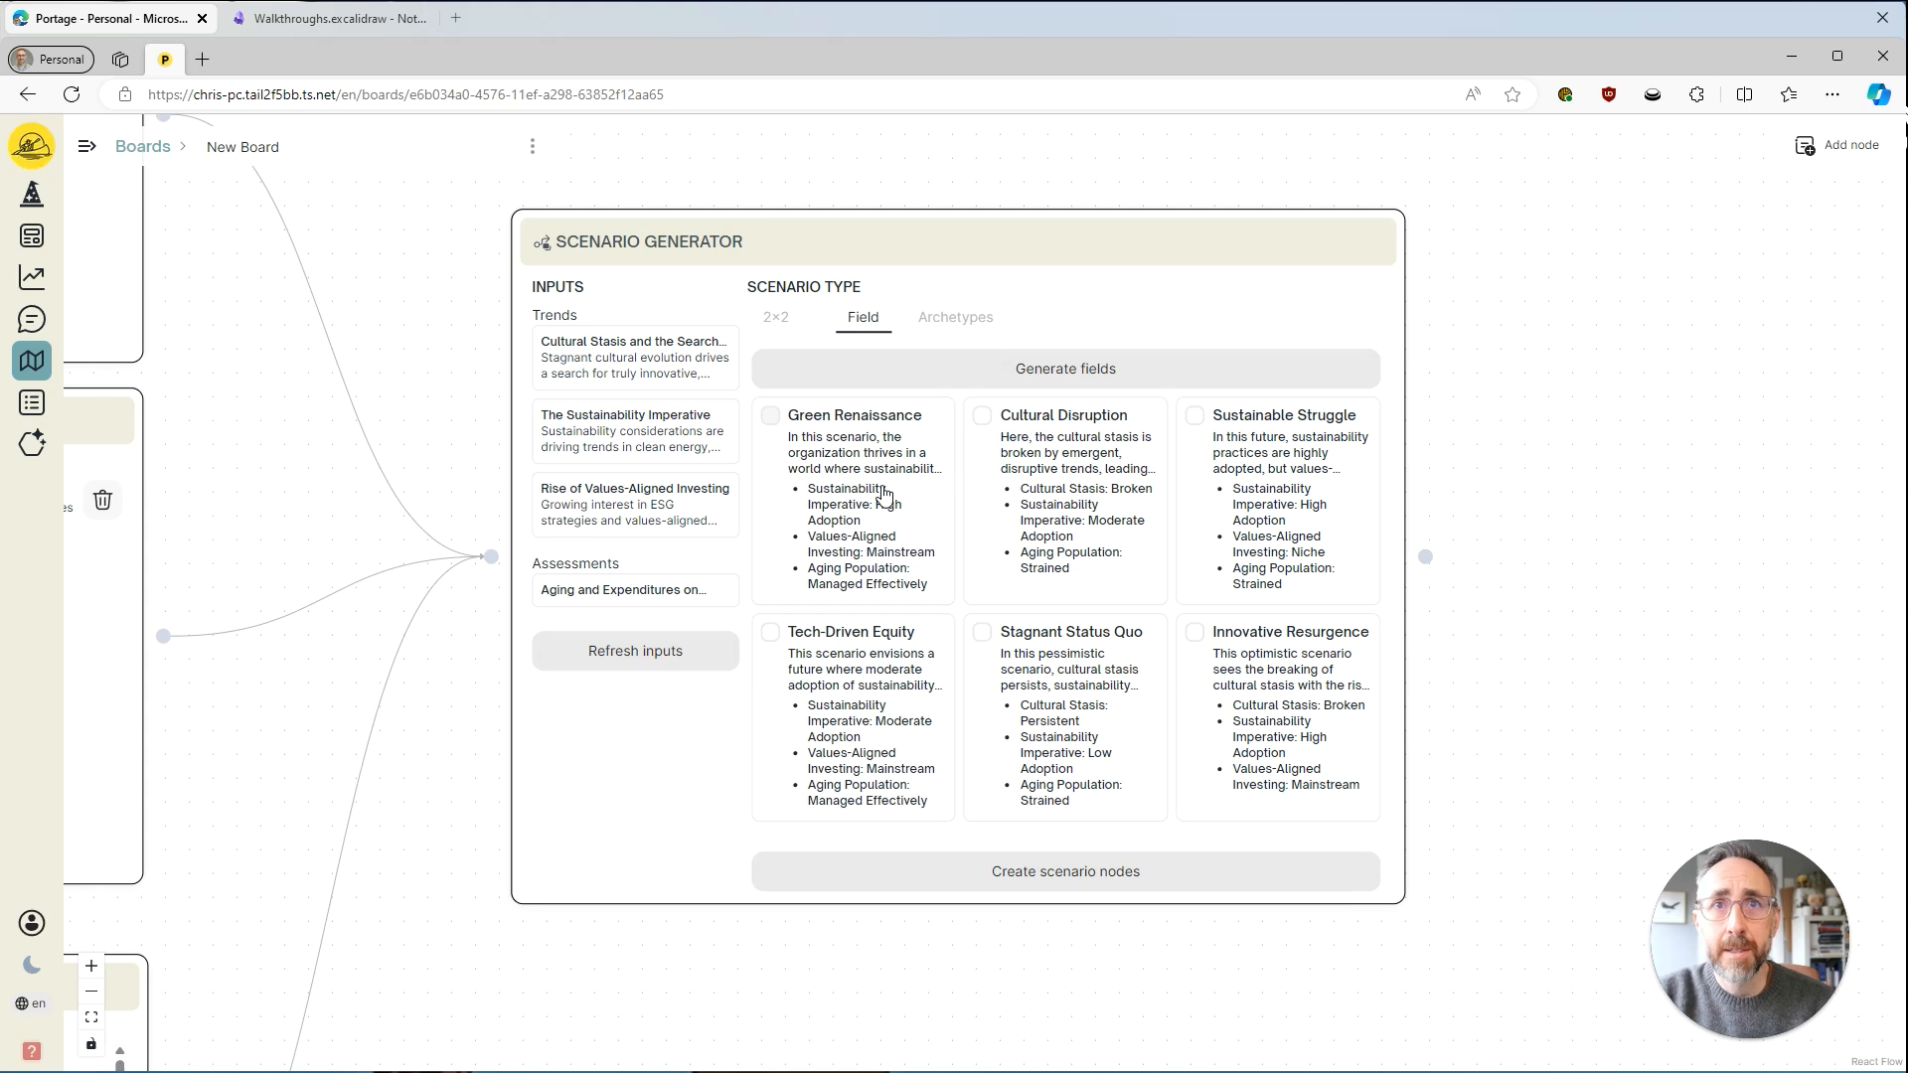
pyautogui.click(770, 415)
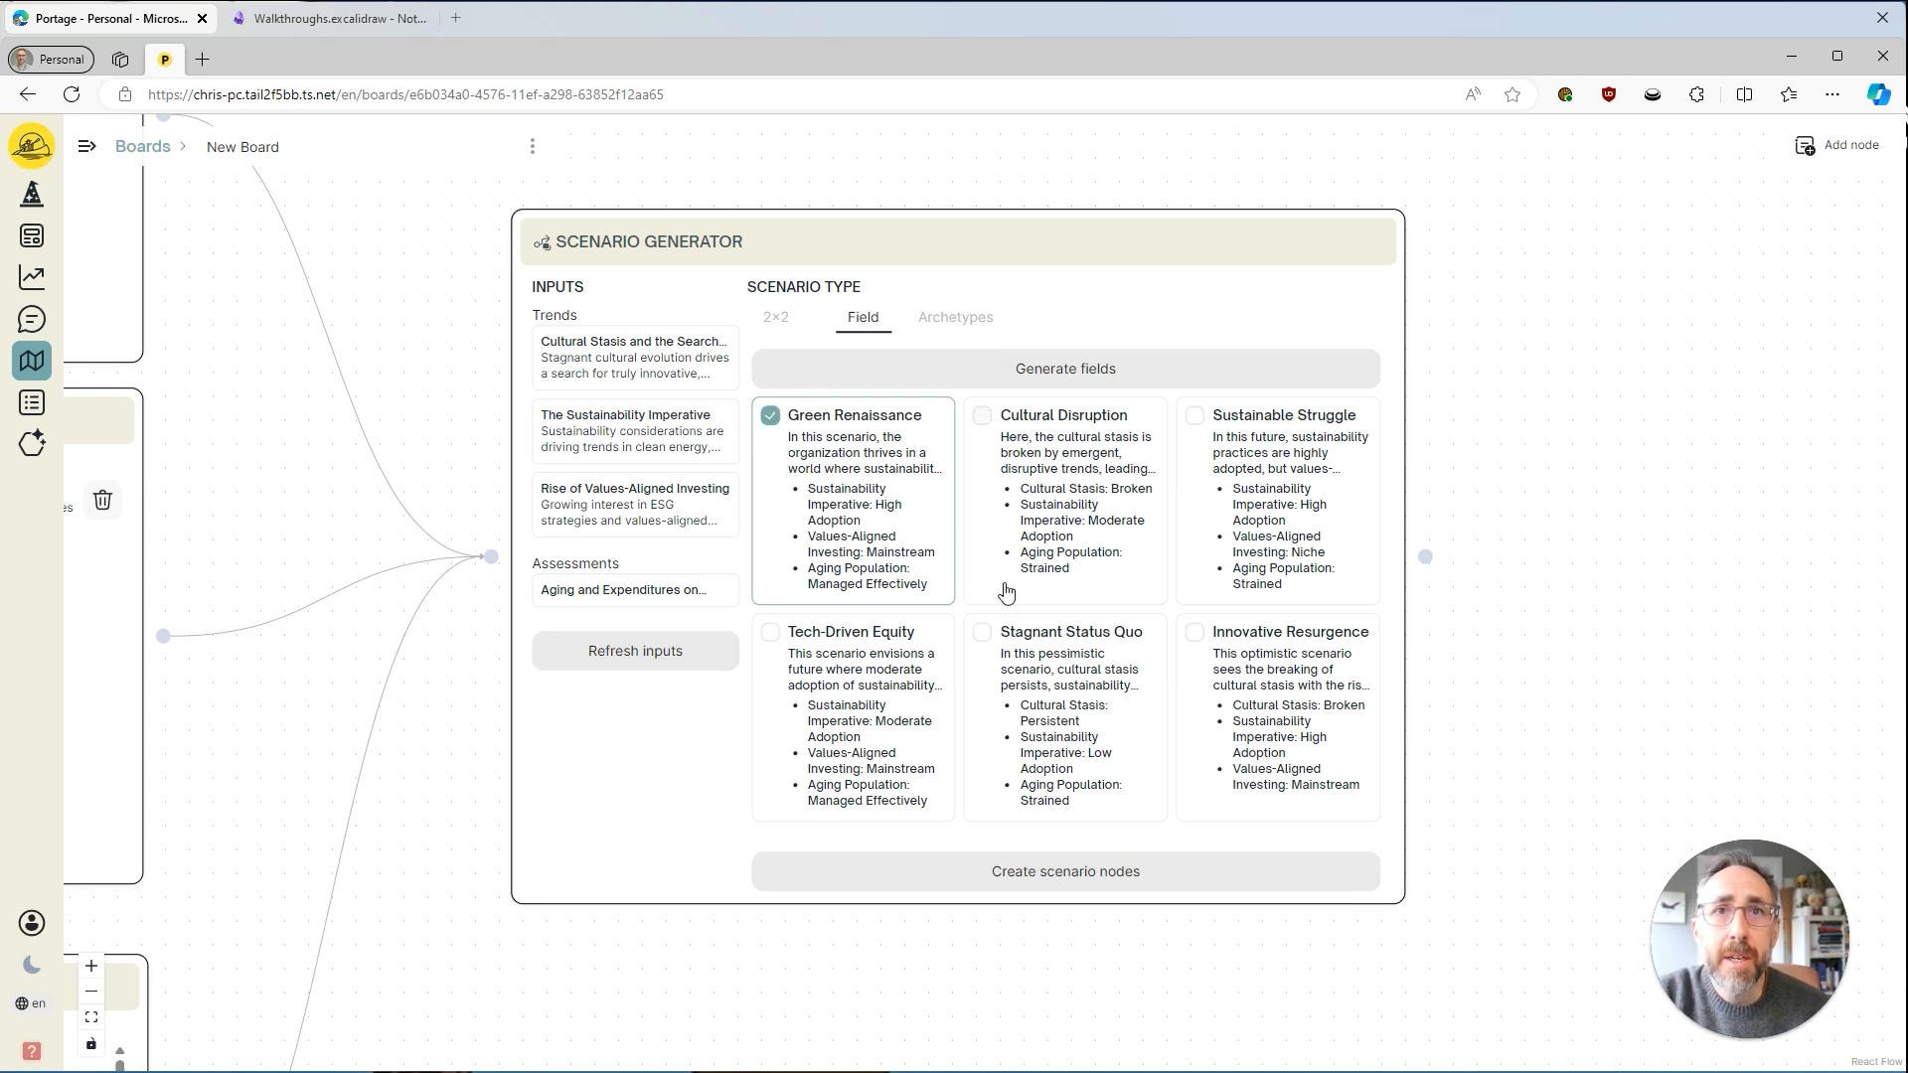
pyautogui.click(879, 686)
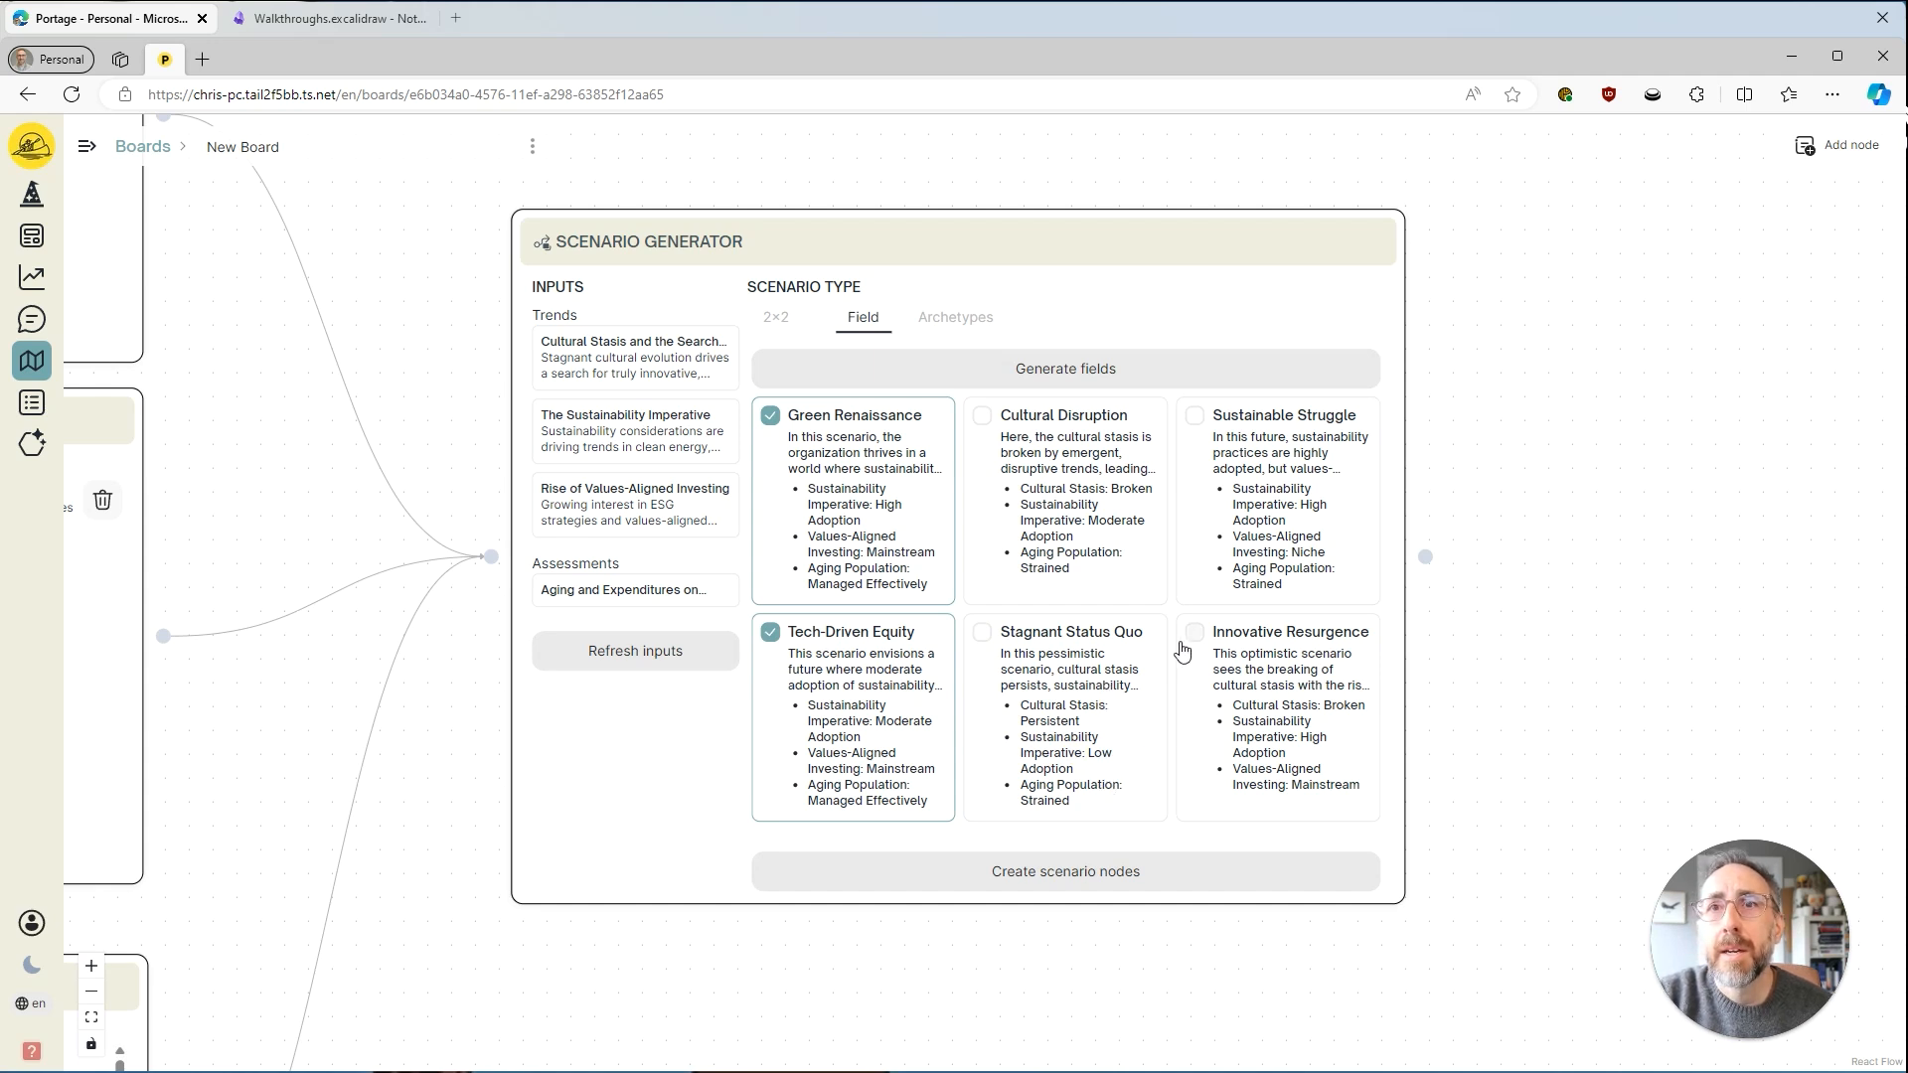
pyautogui.click(1232, 523)
# Create scenario nodes on the board from the three selected field scenarios.
pyautogui.moveTo(1179, 961); pyautogui.dragTo(907, 841)
pyautogui.scroll(-2, 1001, 897)
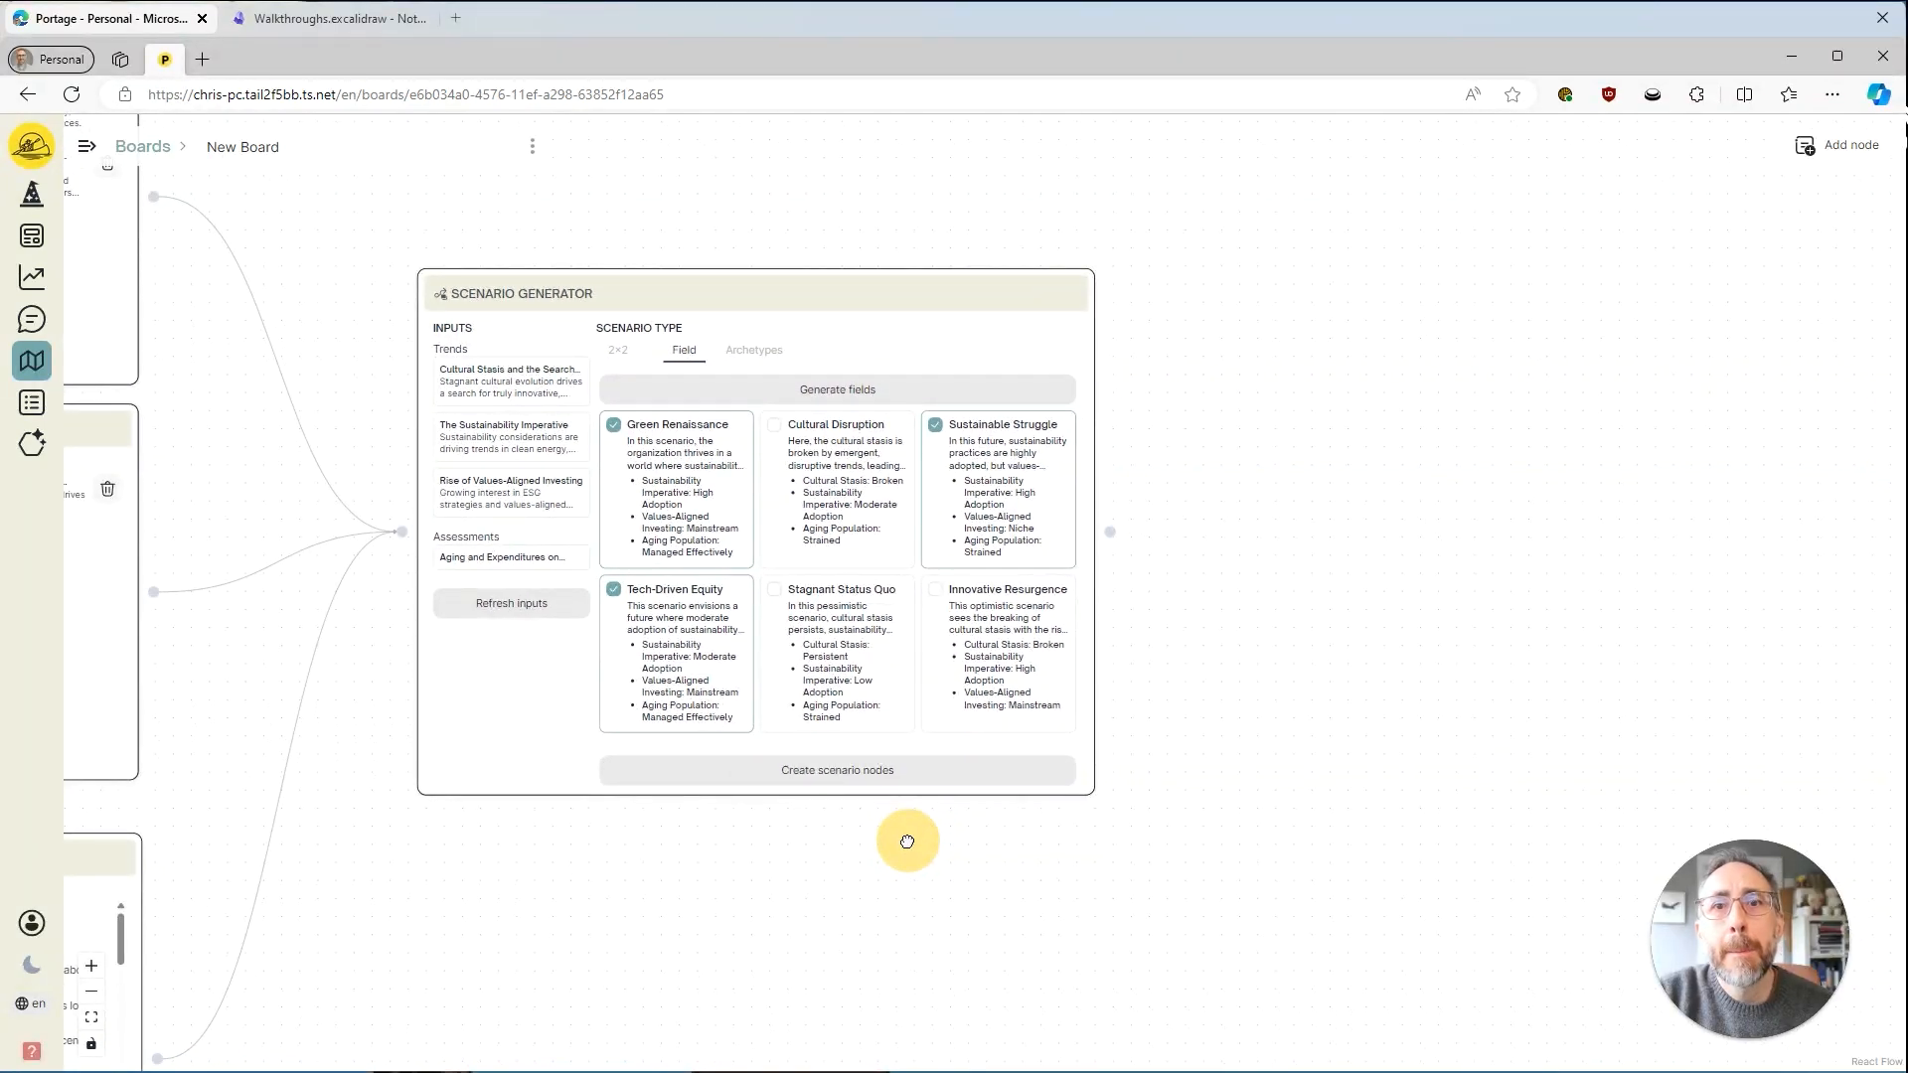
pyautogui.click(867, 780)
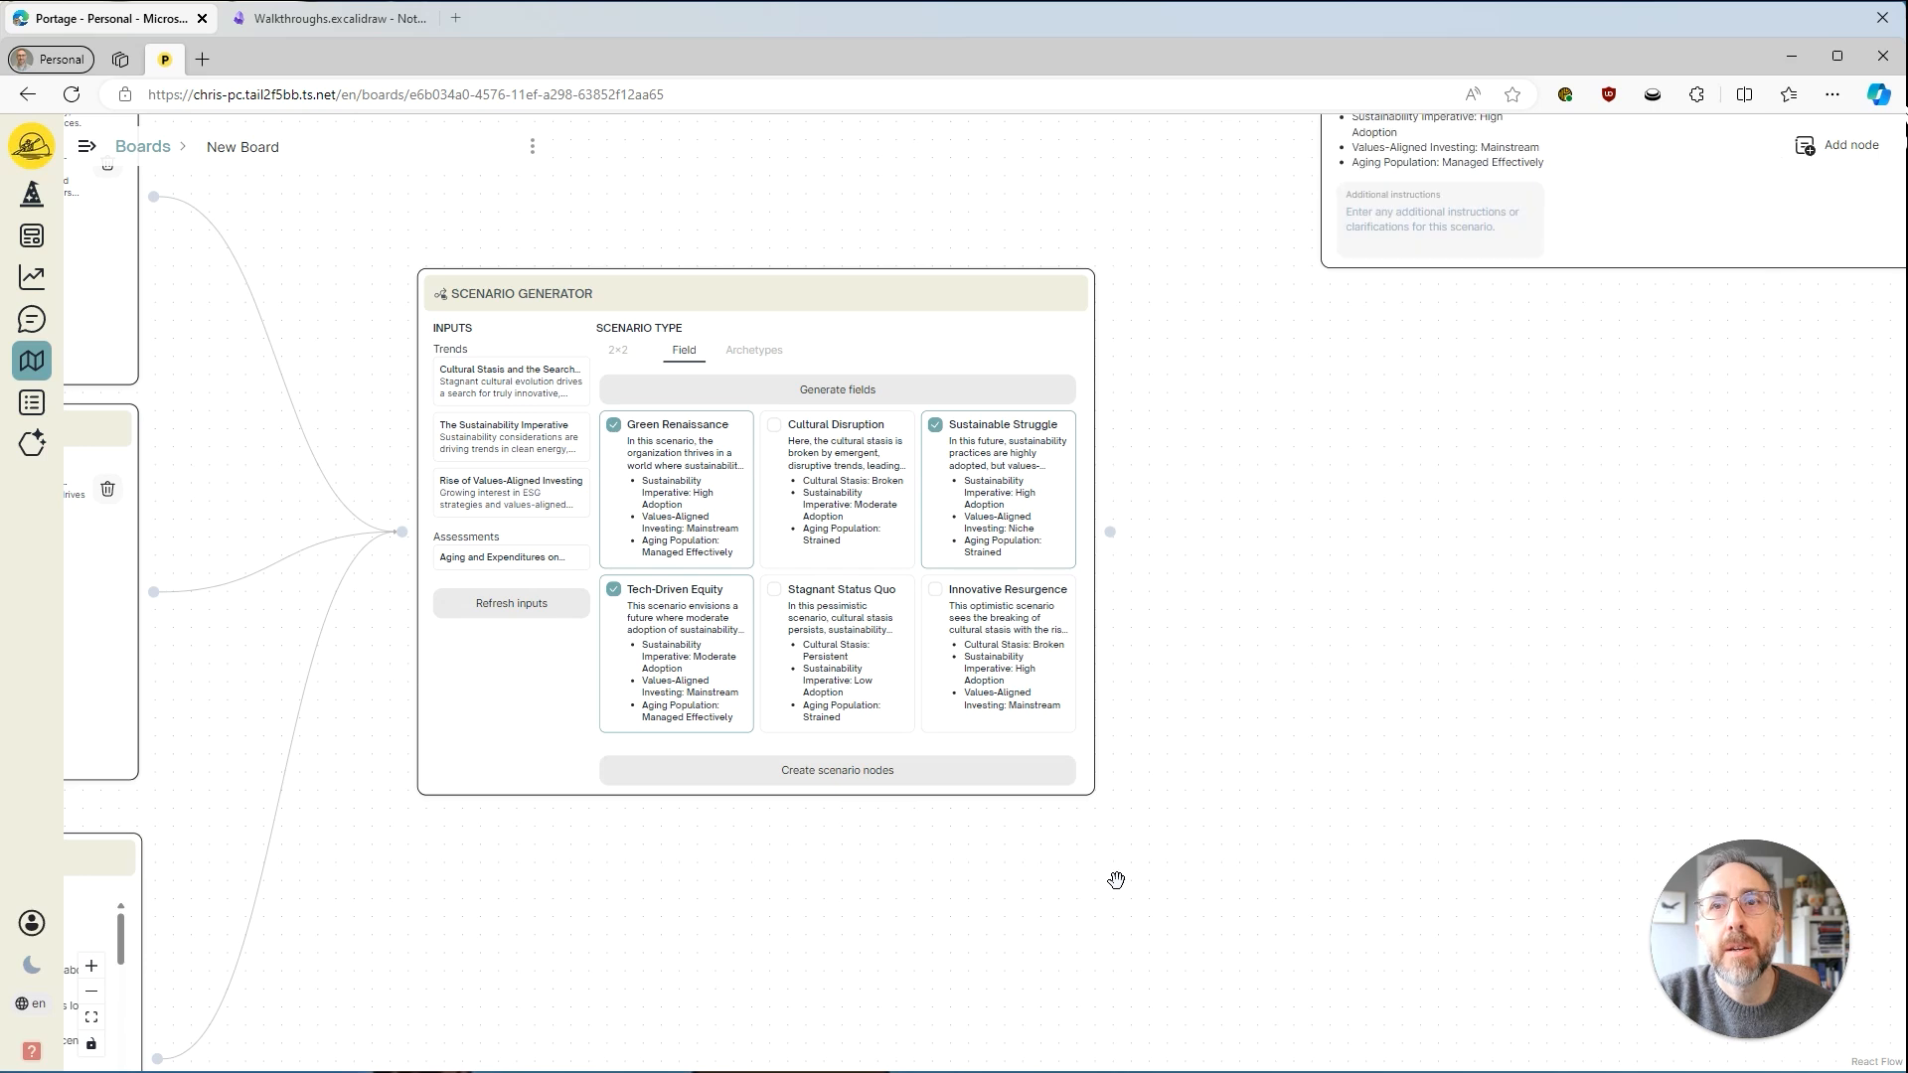
# Space the Green Renaissance, Sustainable Struggle and Tech-Driven Equity nodes vertically so that they no longer overlap.
pyautogui.moveTo(1087, 866); pyautogui.dragTo(872, 772)
pyautogui.scroll(-5, 890, 766)
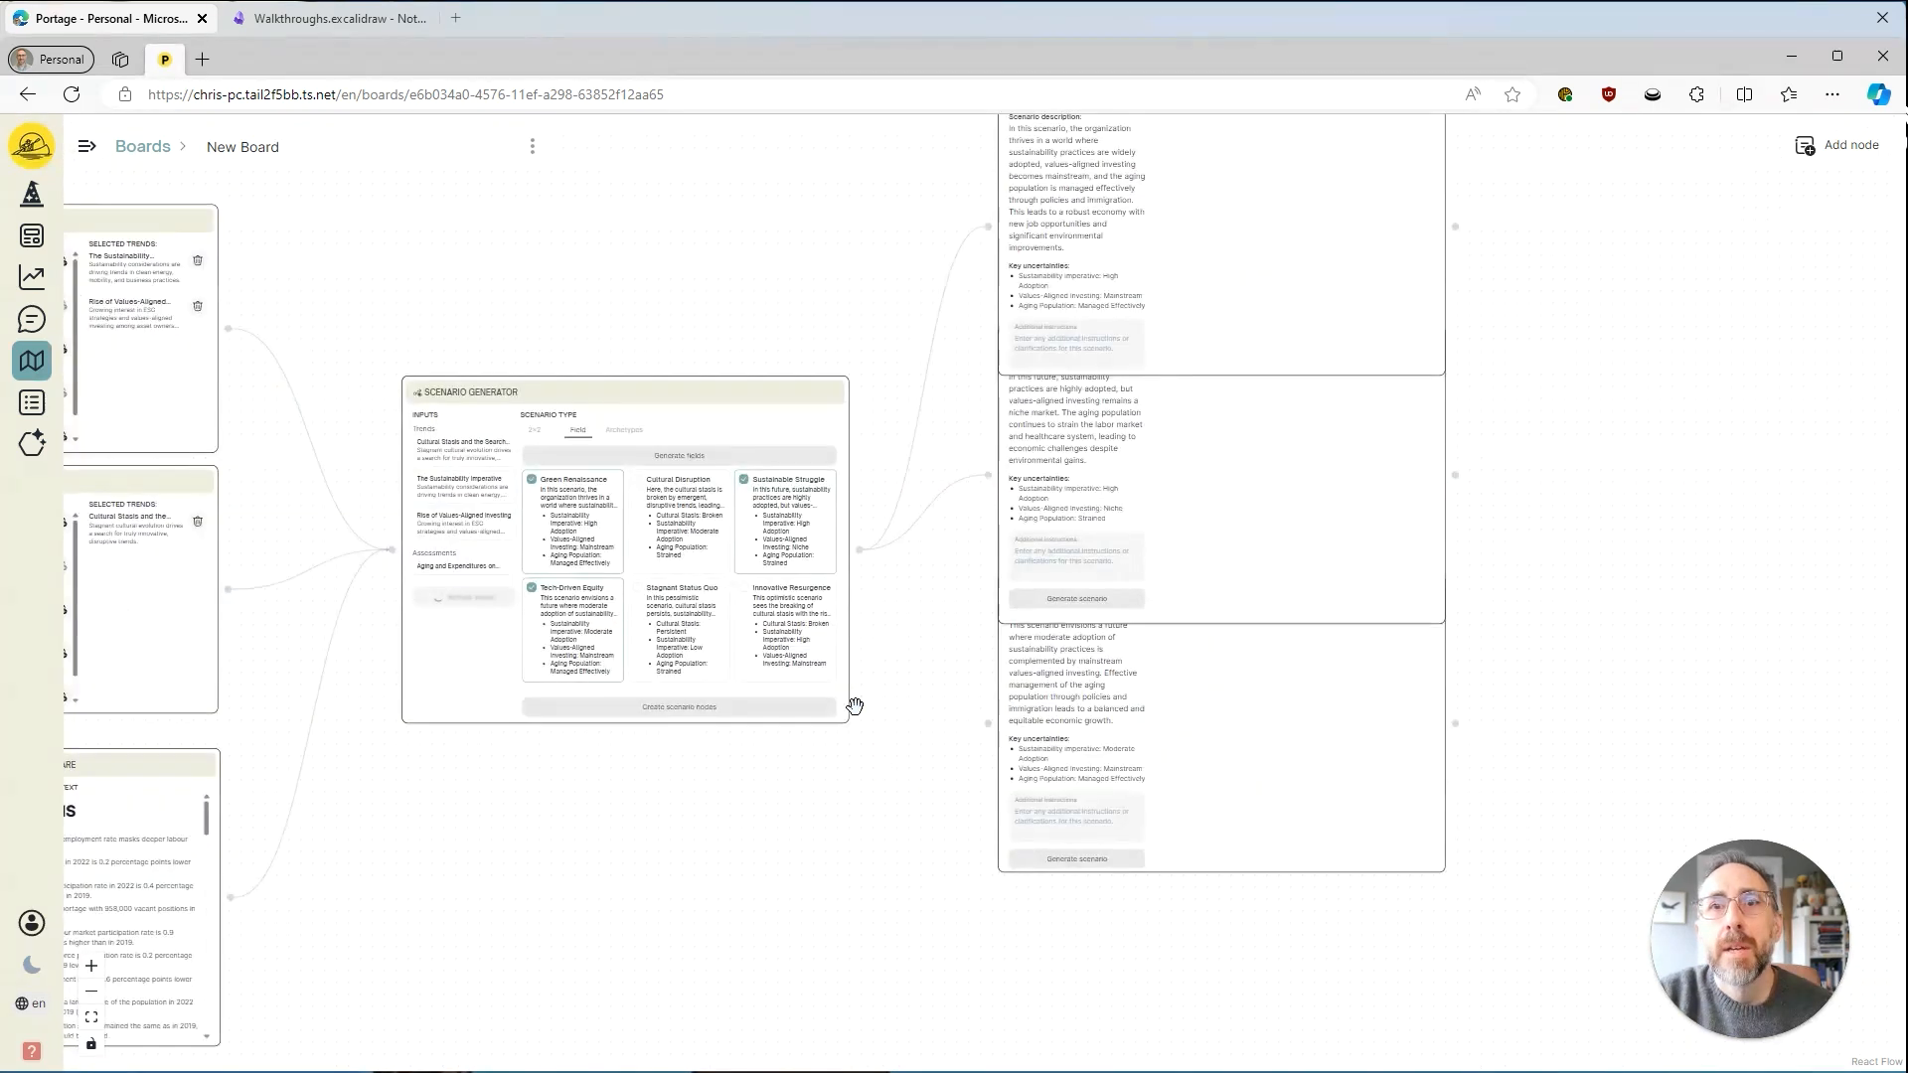
pyautogui.moveTo(1225, 597); pyautogui.dragTo(1222, 712)
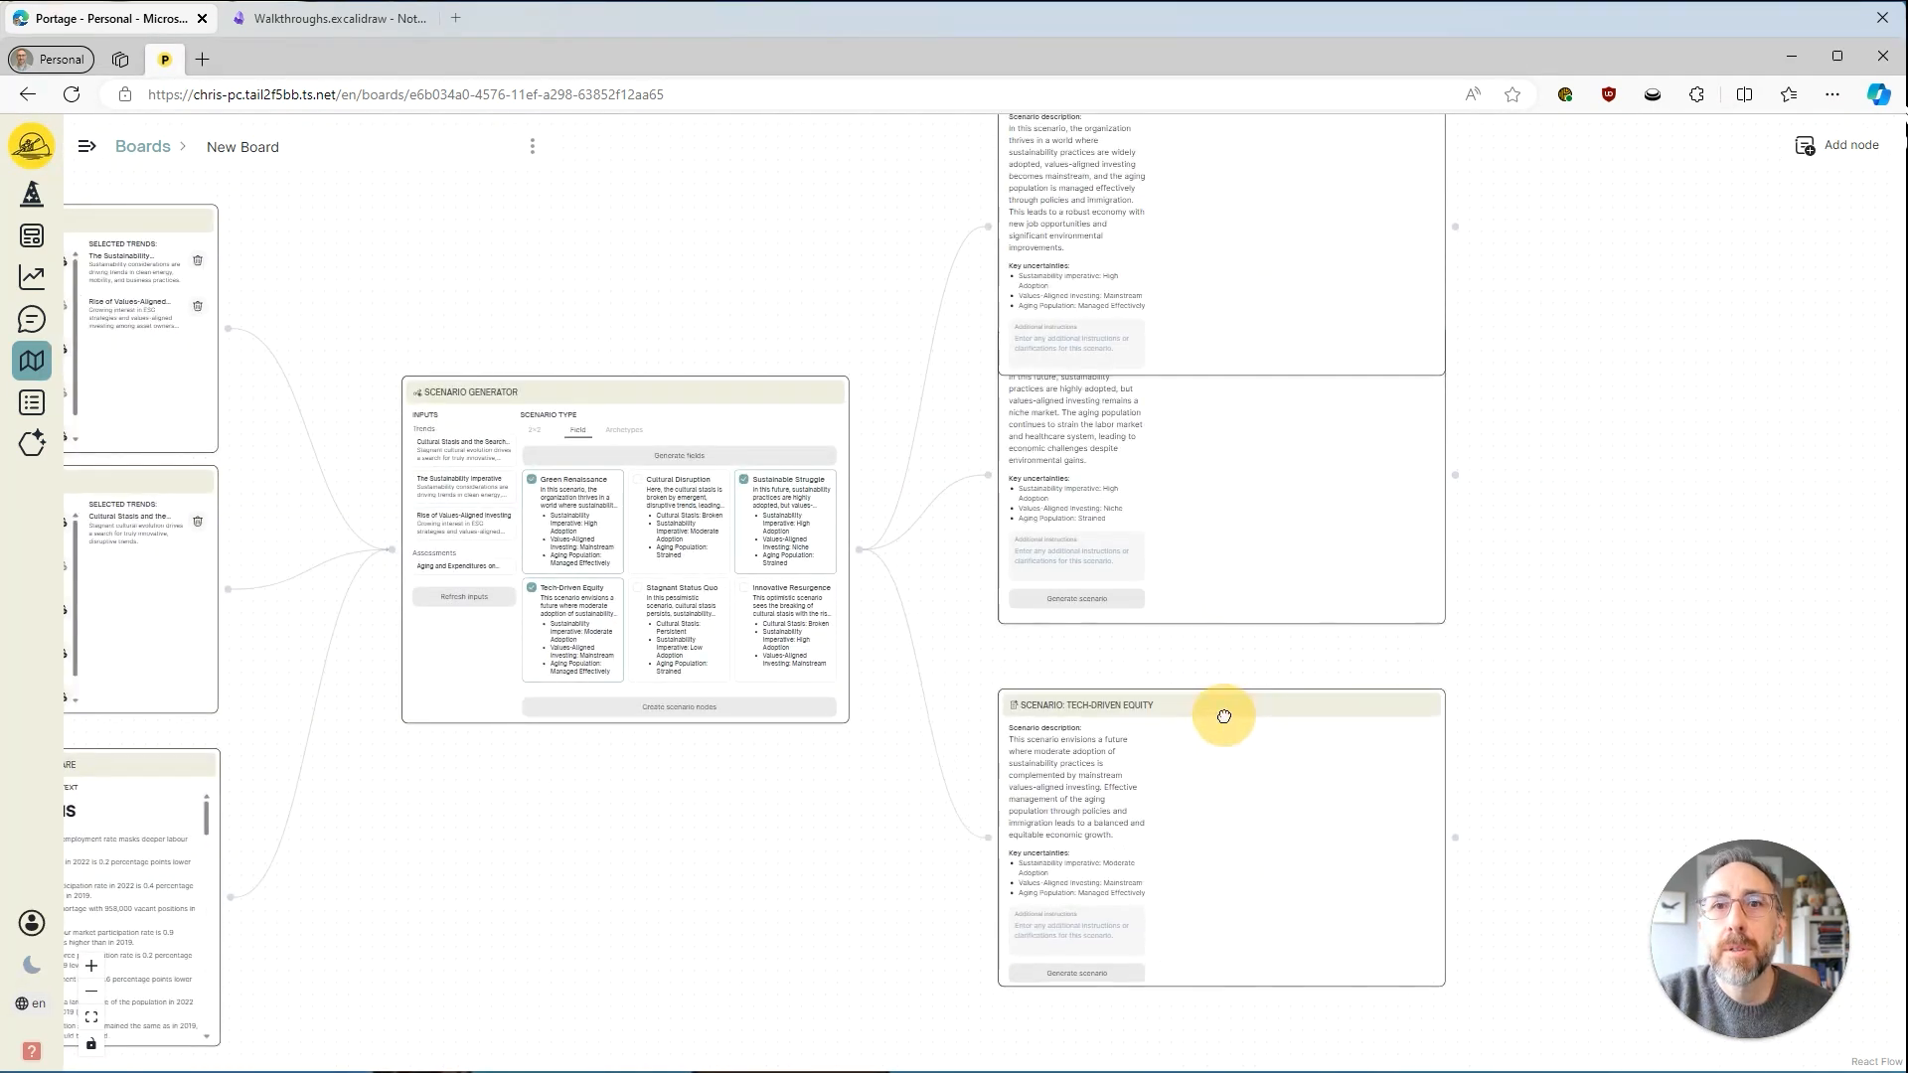
pyautogui.click(1248, 468)
pyautogui.moveTo(1552, 326); pyautogui.dragTo(1528, 570)
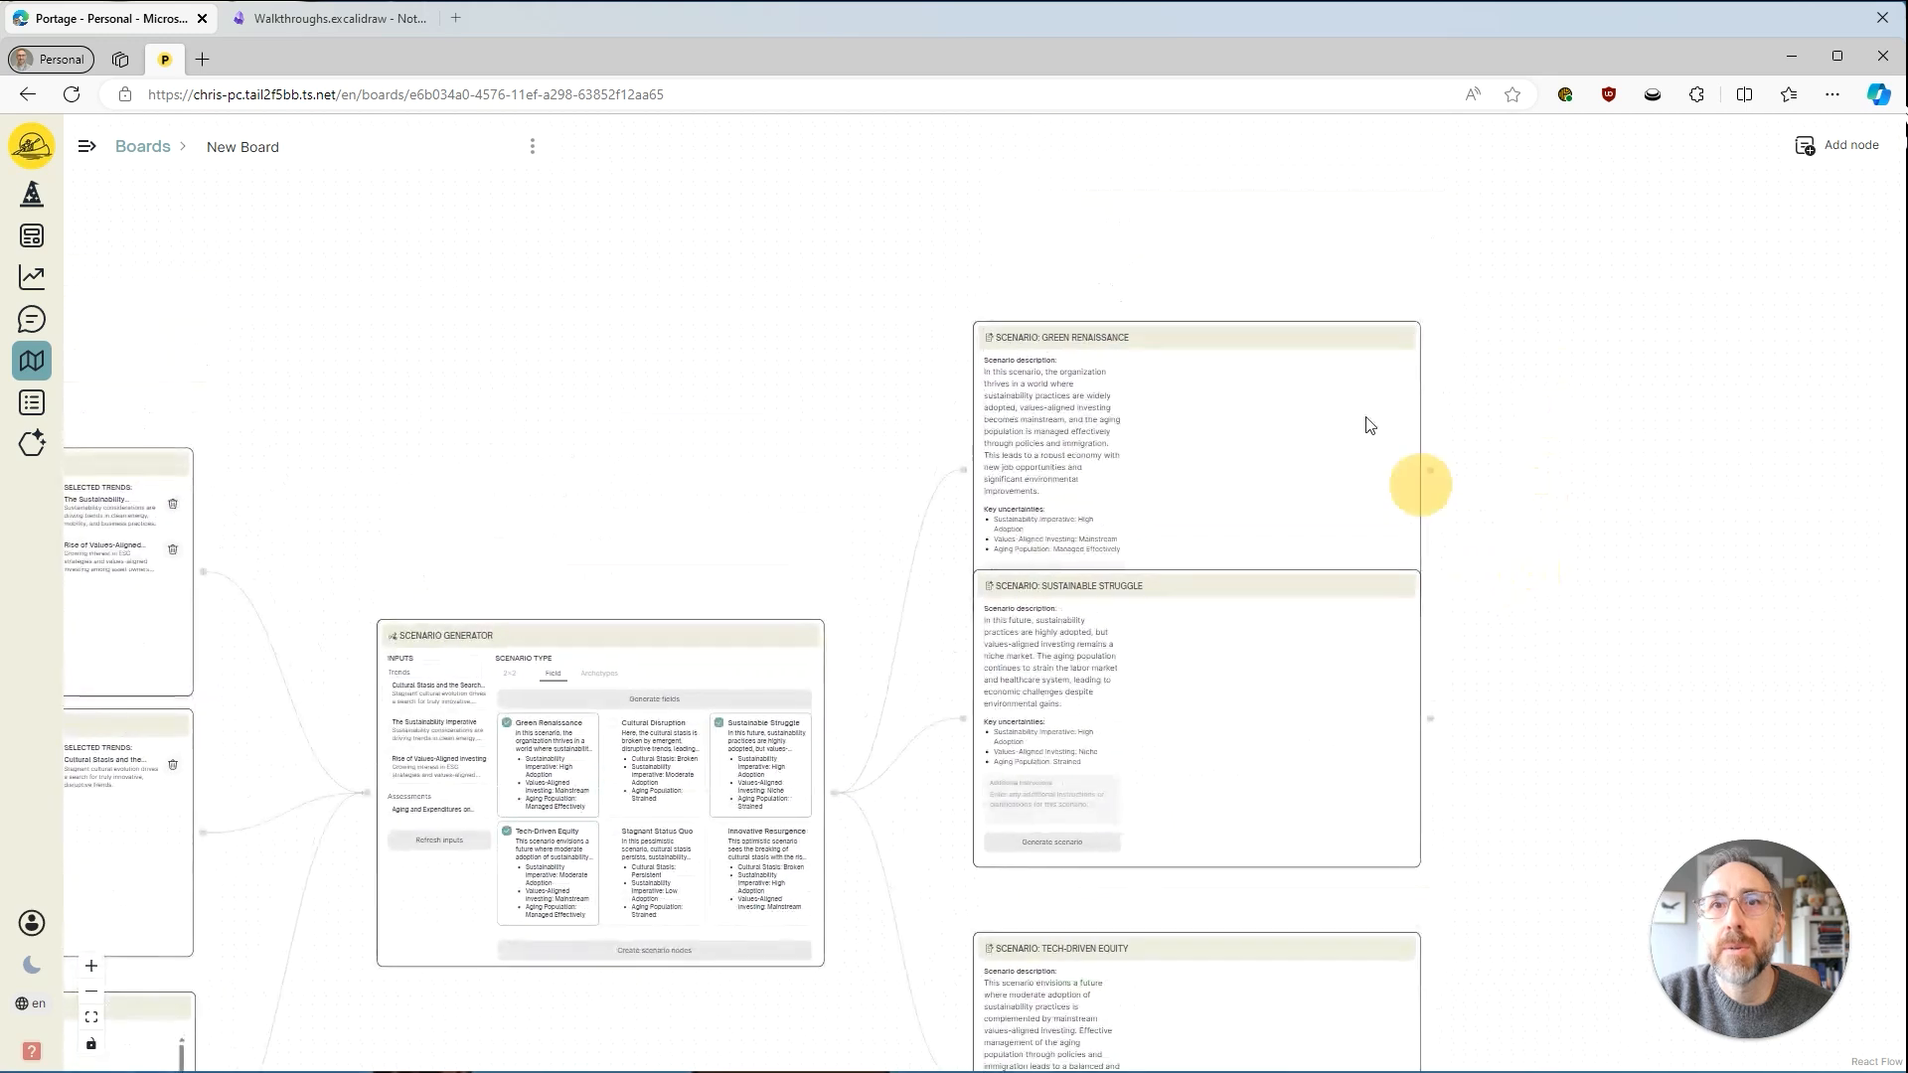
pyautogui.moveTo(1230, 315); pyautogui.dragTo(1231, 227)
pyautogui.moveTo(1504, 626); pyautogui.dragTo(1525, 477)
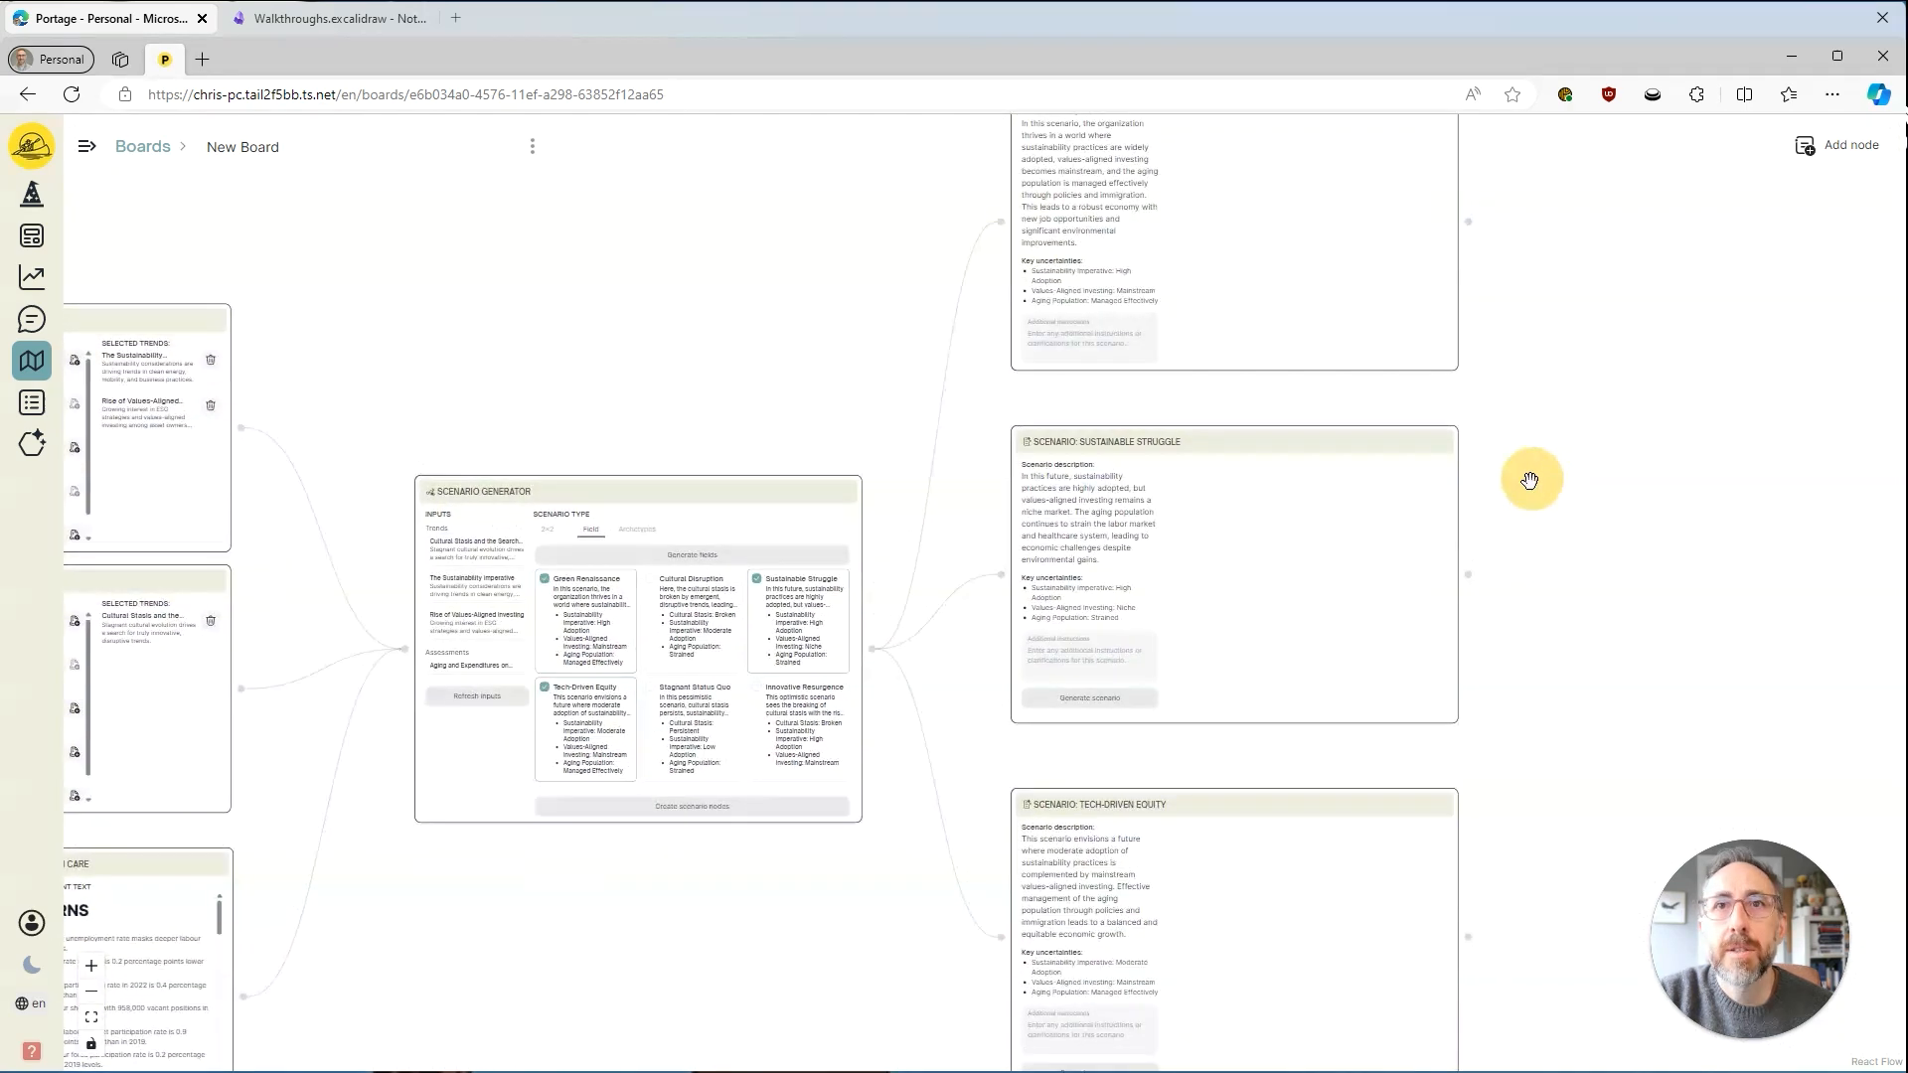
pyautogui.moveTo(1547, 375); pyautogui.dragTo(1521, 464)
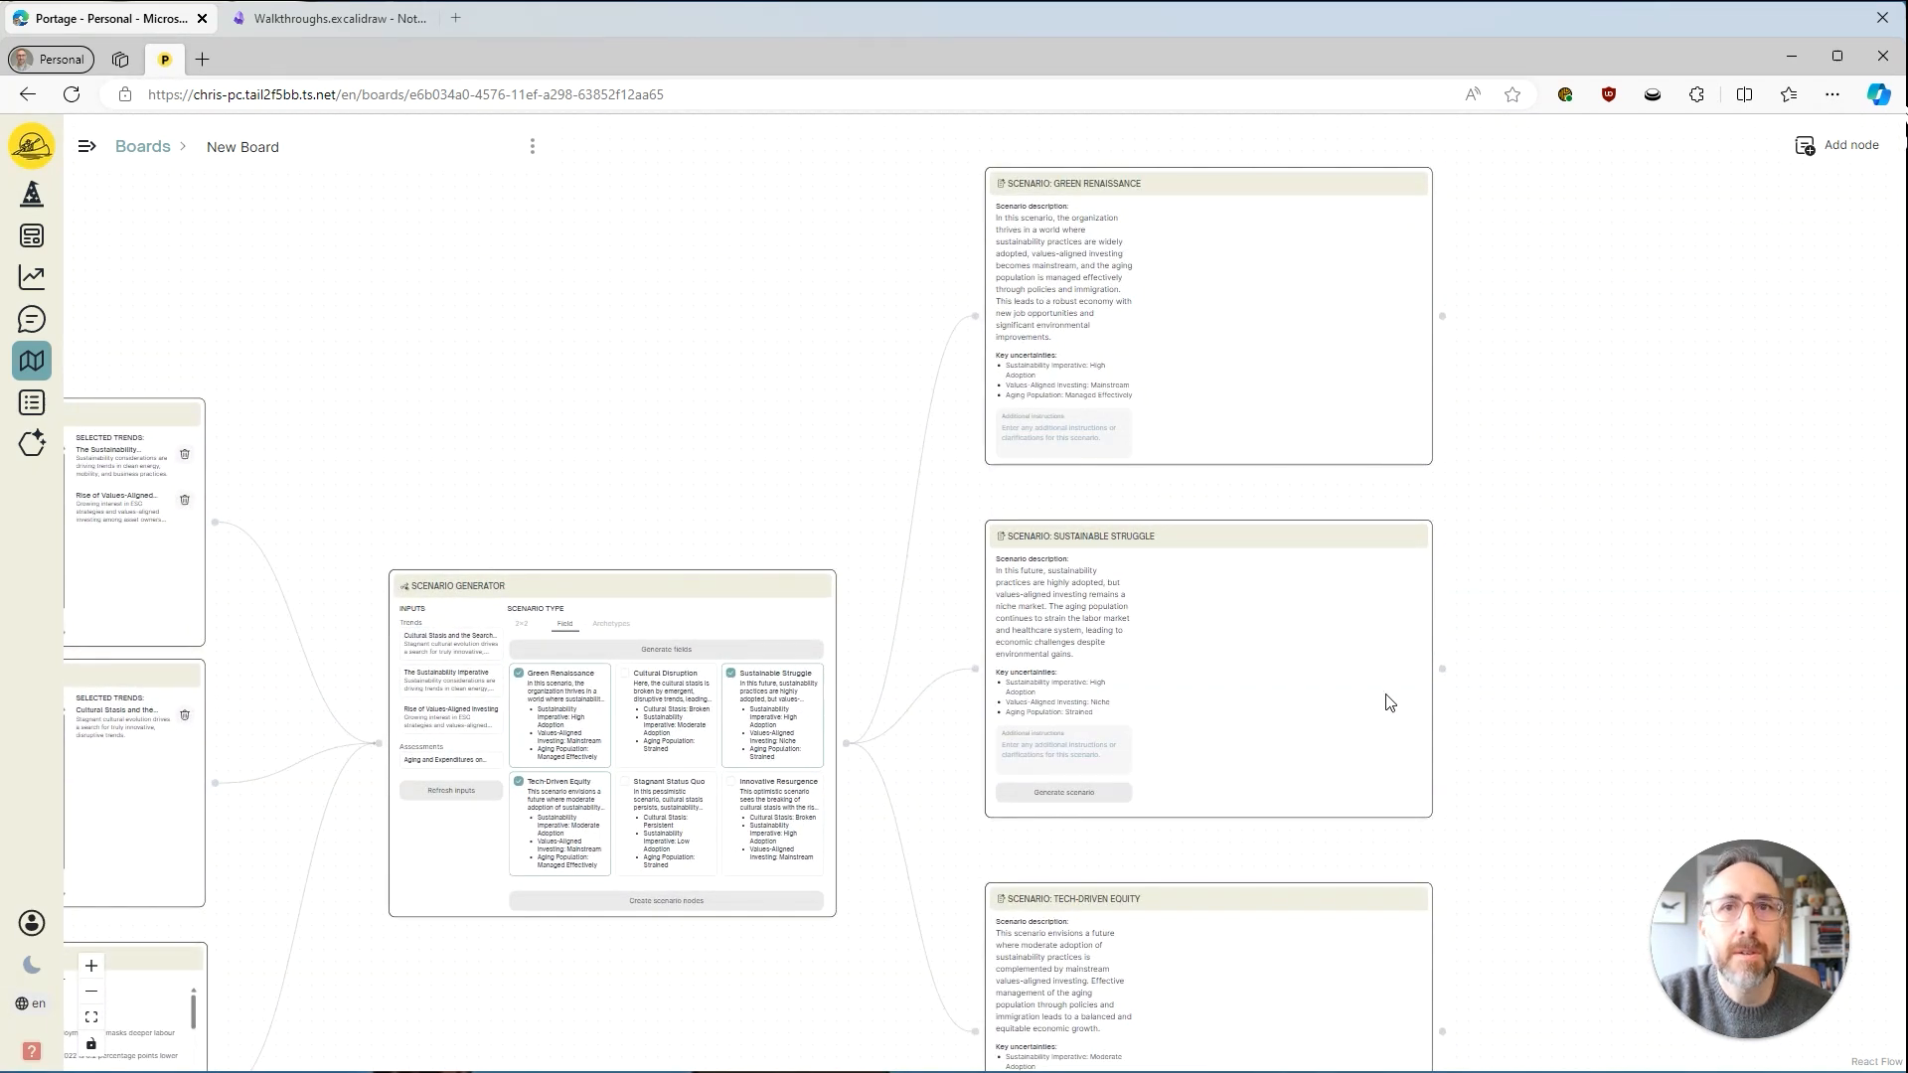
pyautogui.moveTo(1530, 700); pyautogui.dragTo(1460, 415)
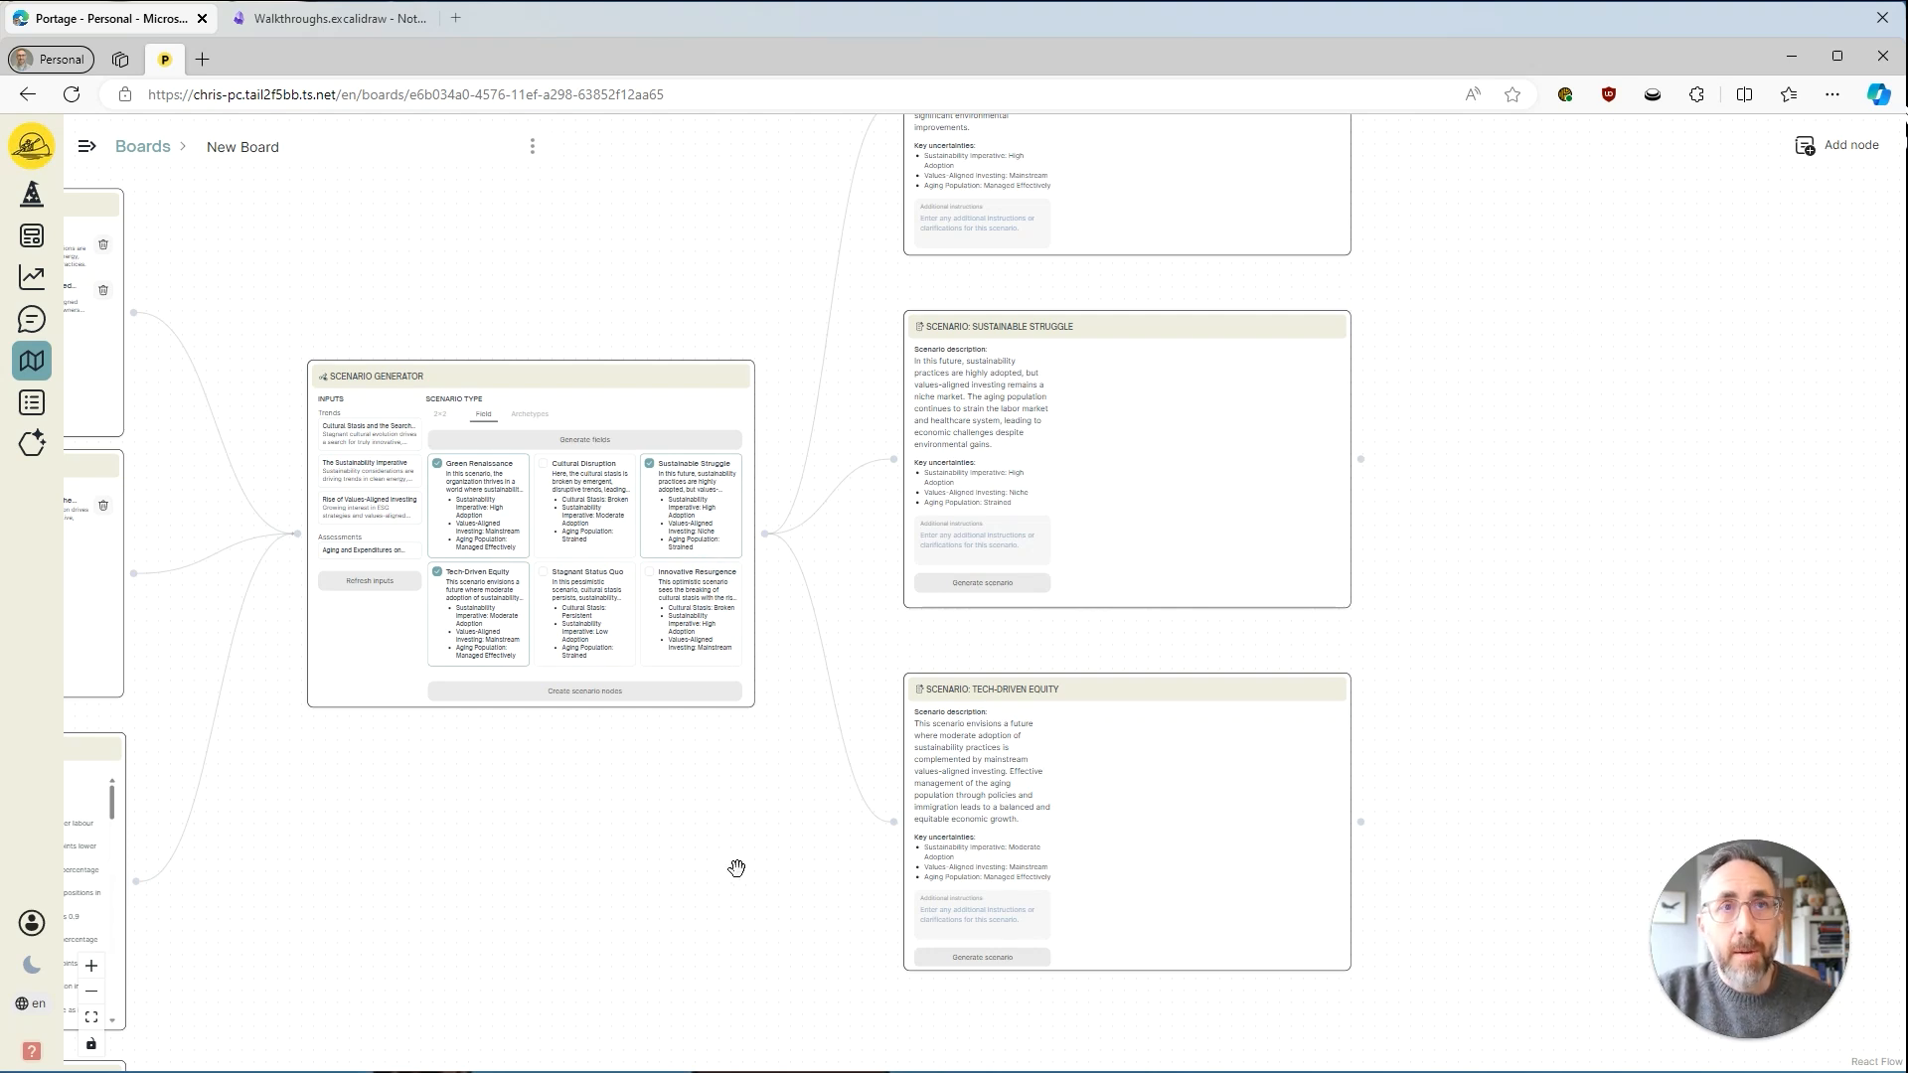
pyautogui.moveTo(1029, 678); pyautogui.dragTo(1028, 641)
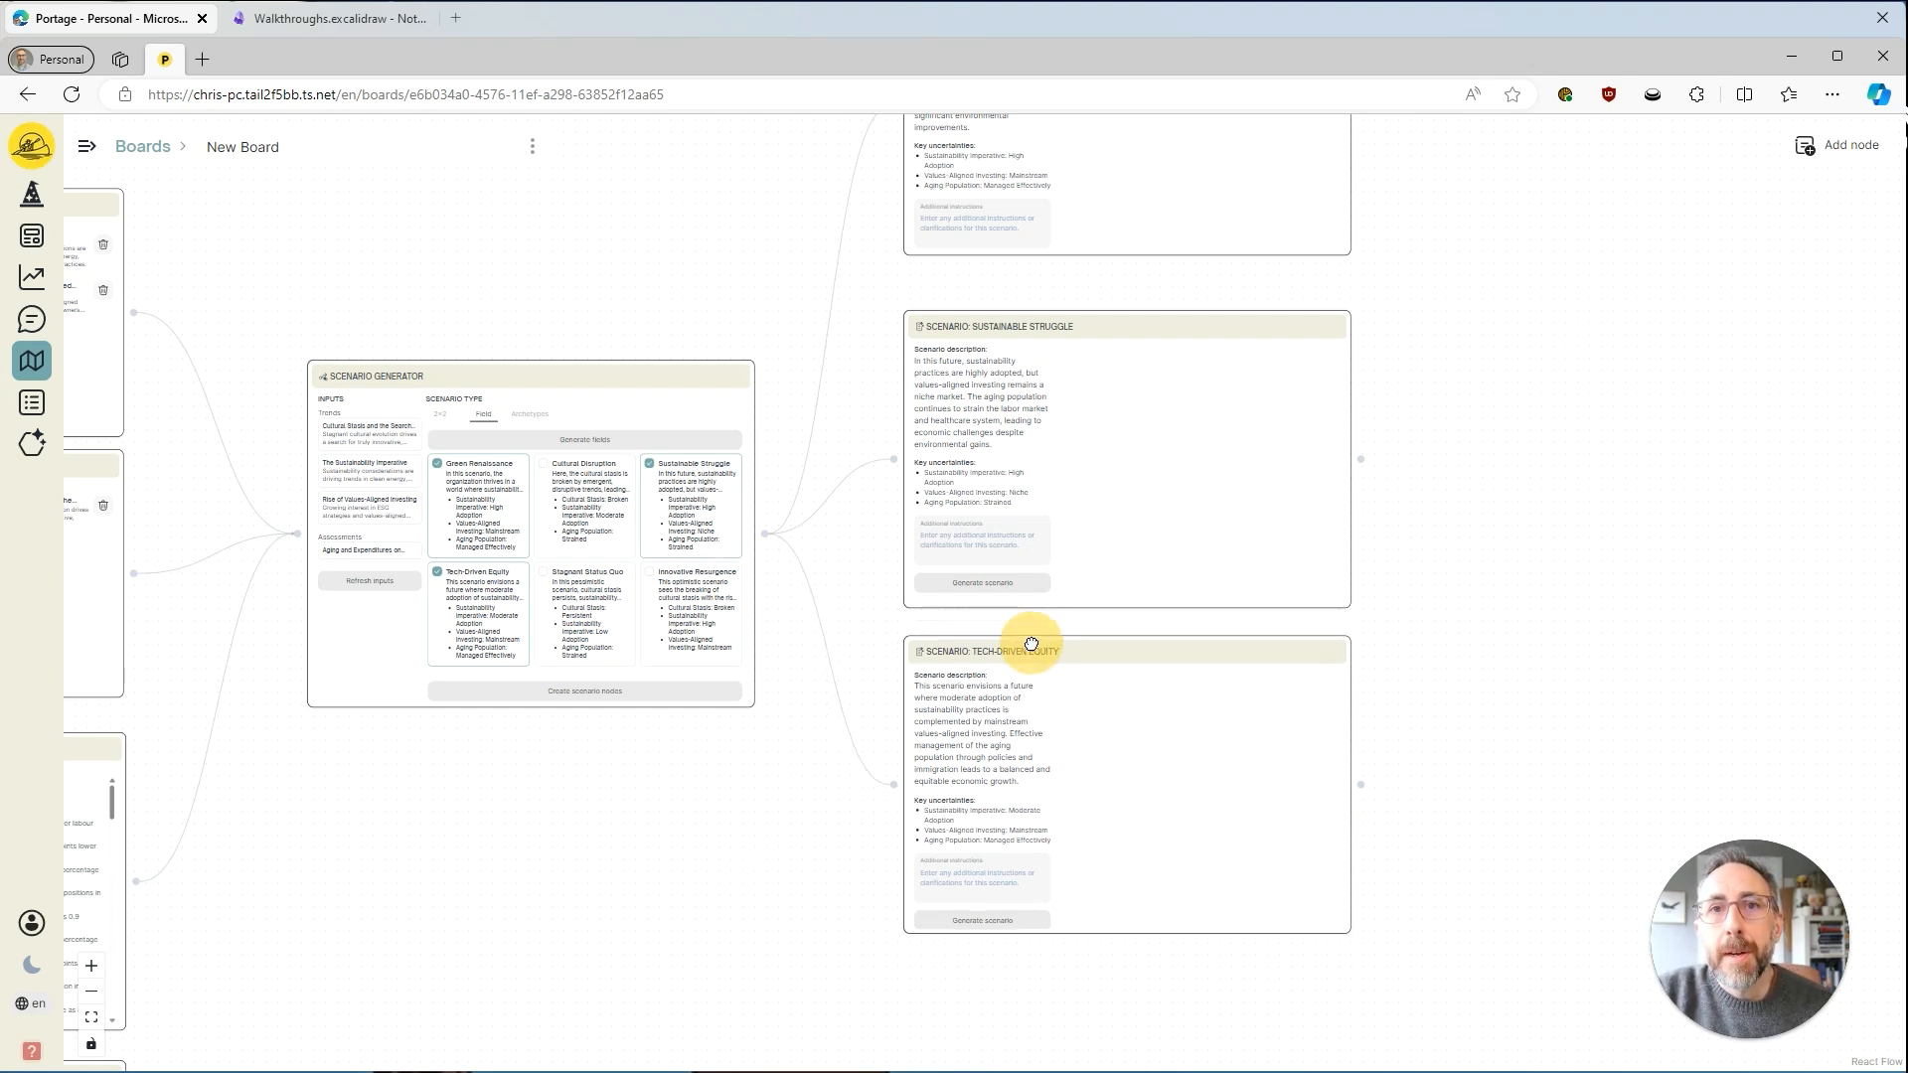
# Deselect the three chosen field scenarios in the Scenario Generator and switch the scenario type to 2×2.
pyautogui.click(666, 516)
pyautogui.click(444, 509)
pyautogui.click(487, 624)
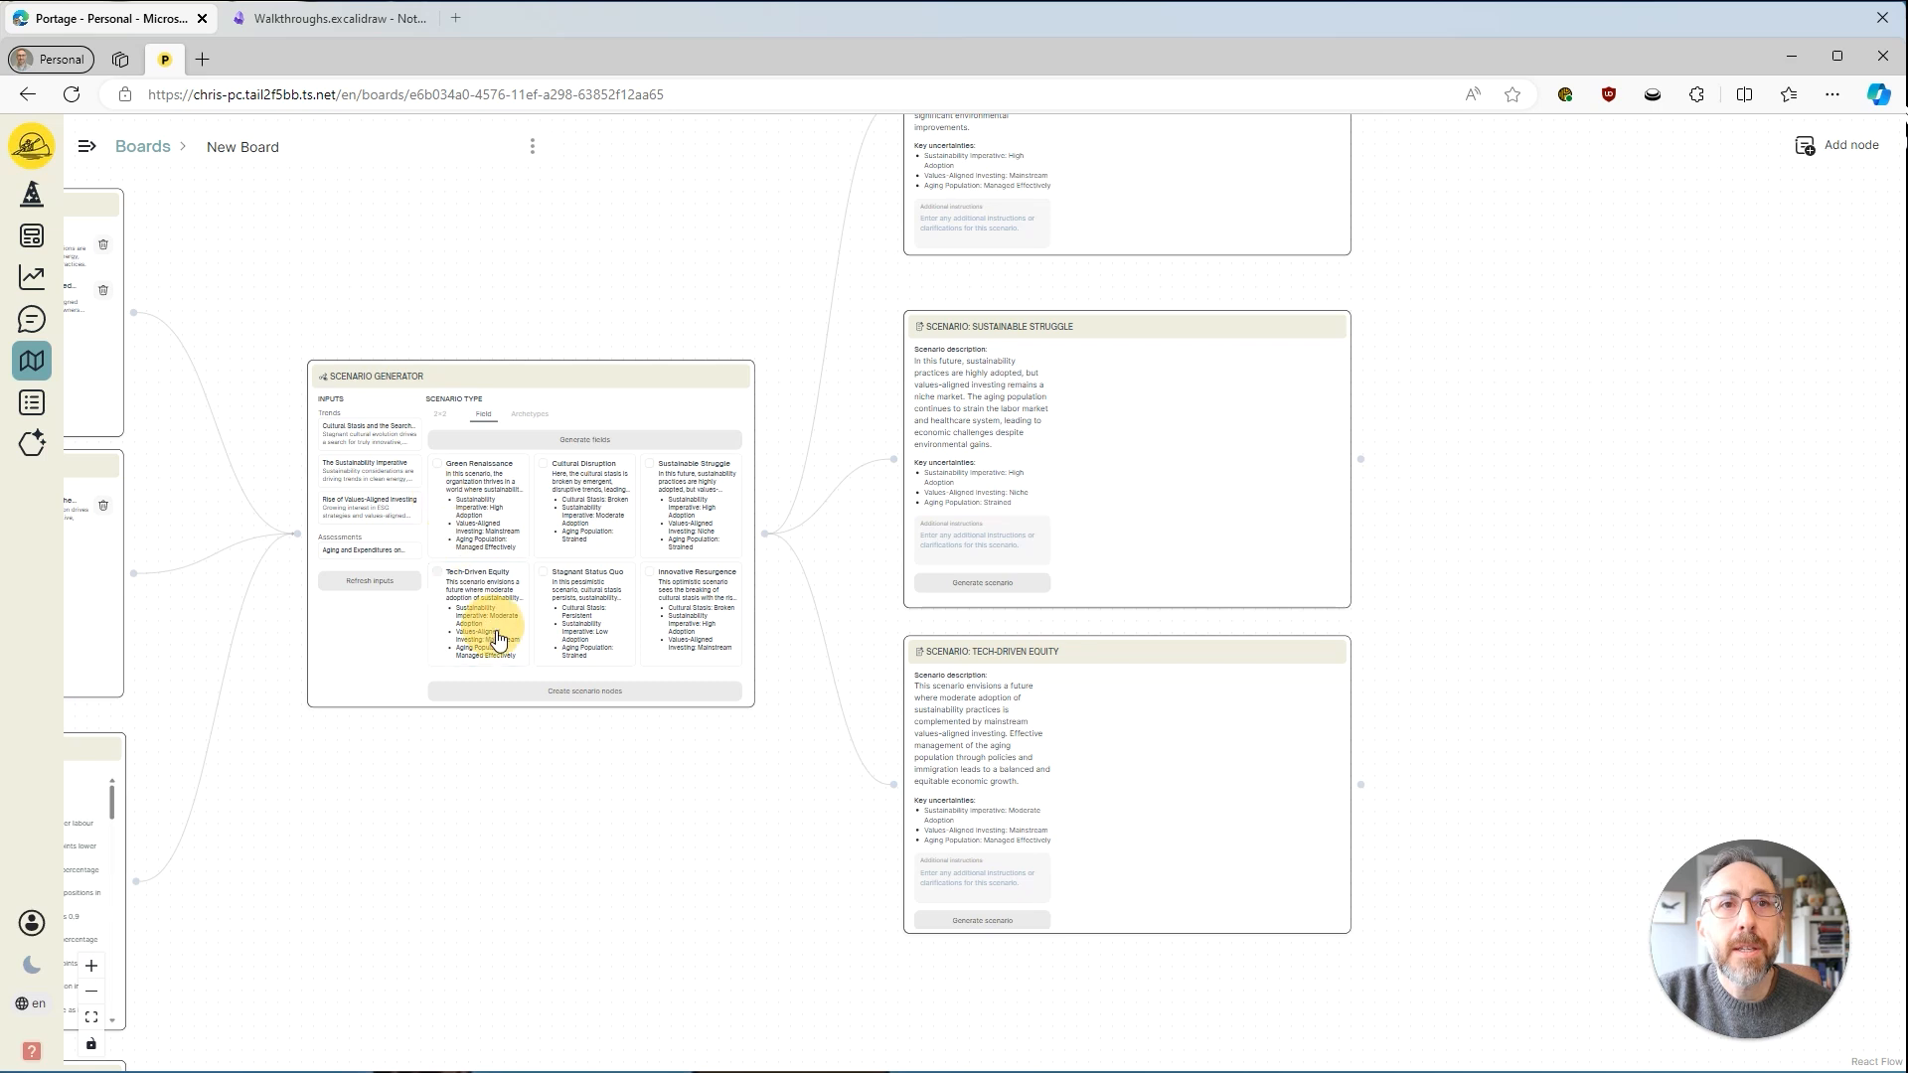
pyautogui.click(440, 415)
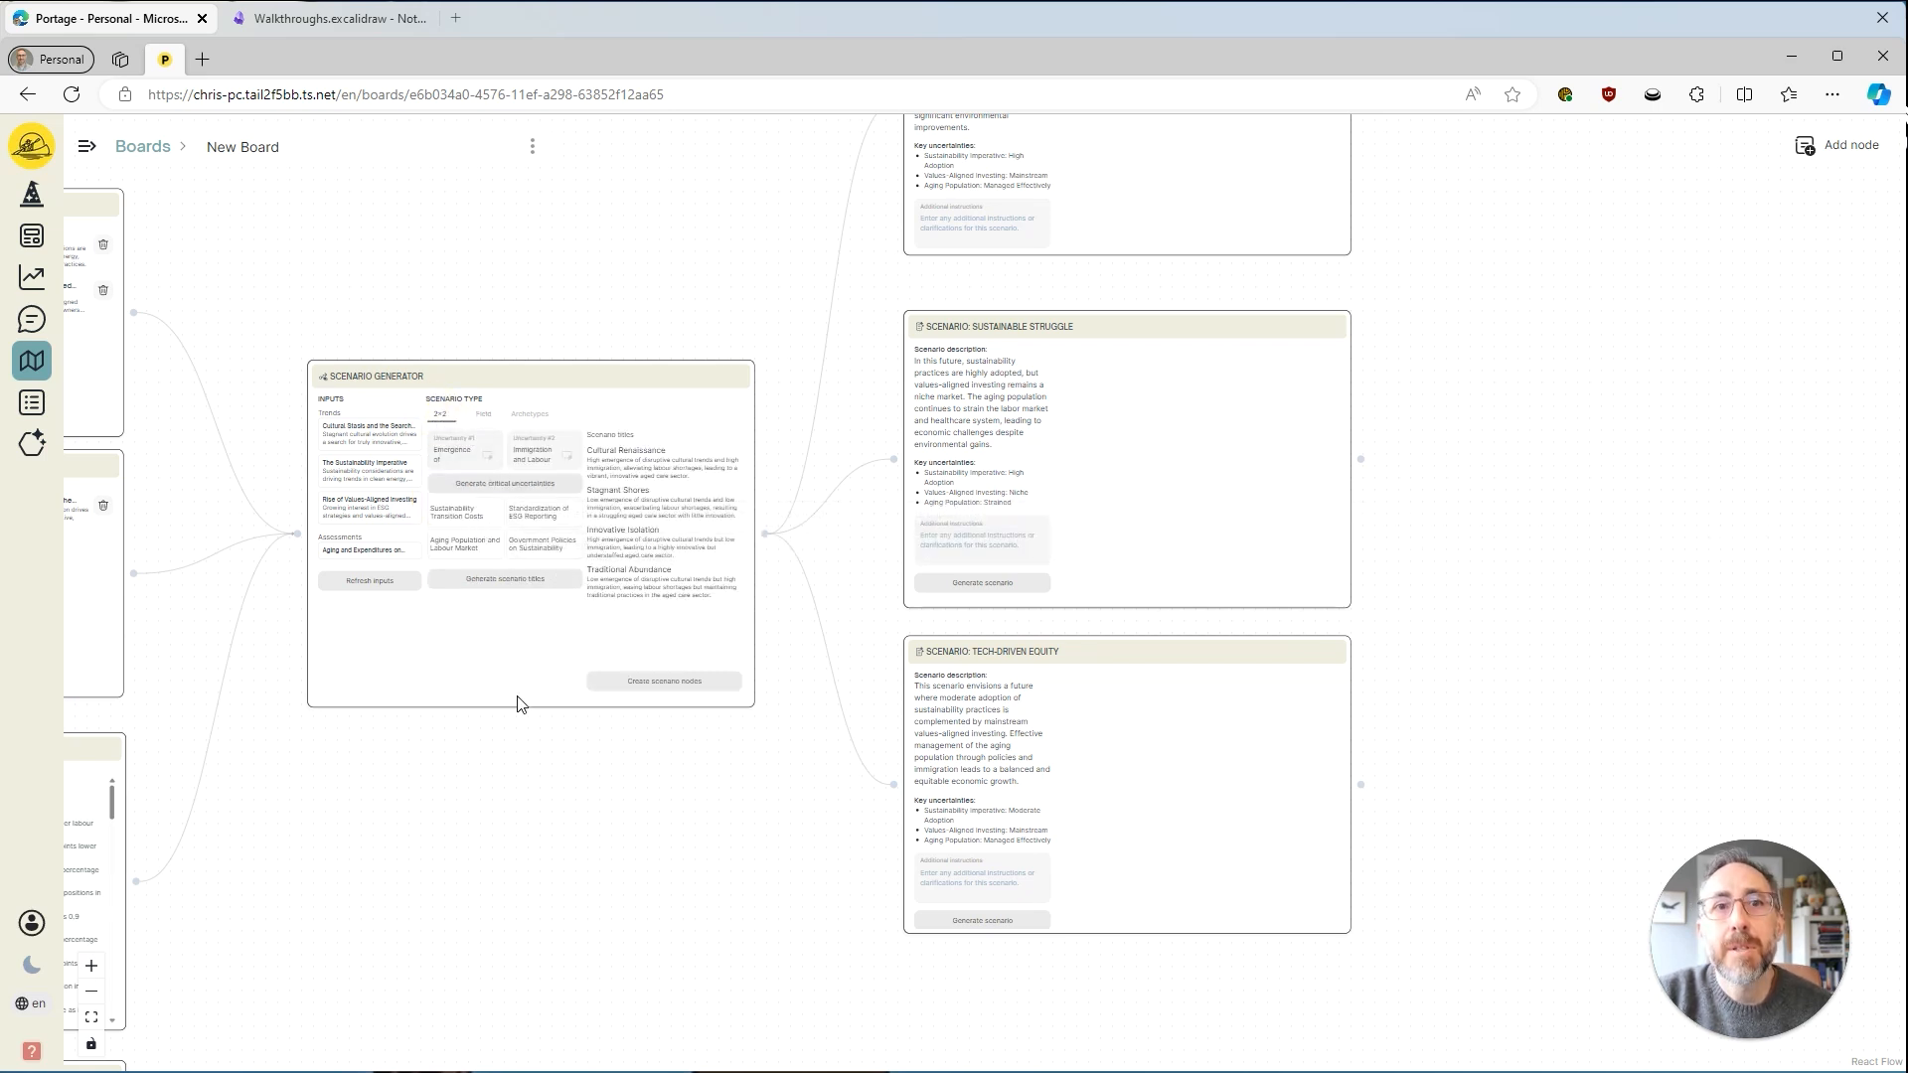
# Delete the Green Renaissance scenario node from the board.
pyautogui.moveTo(752, 807); pyautogui.dragTo(715, 793)
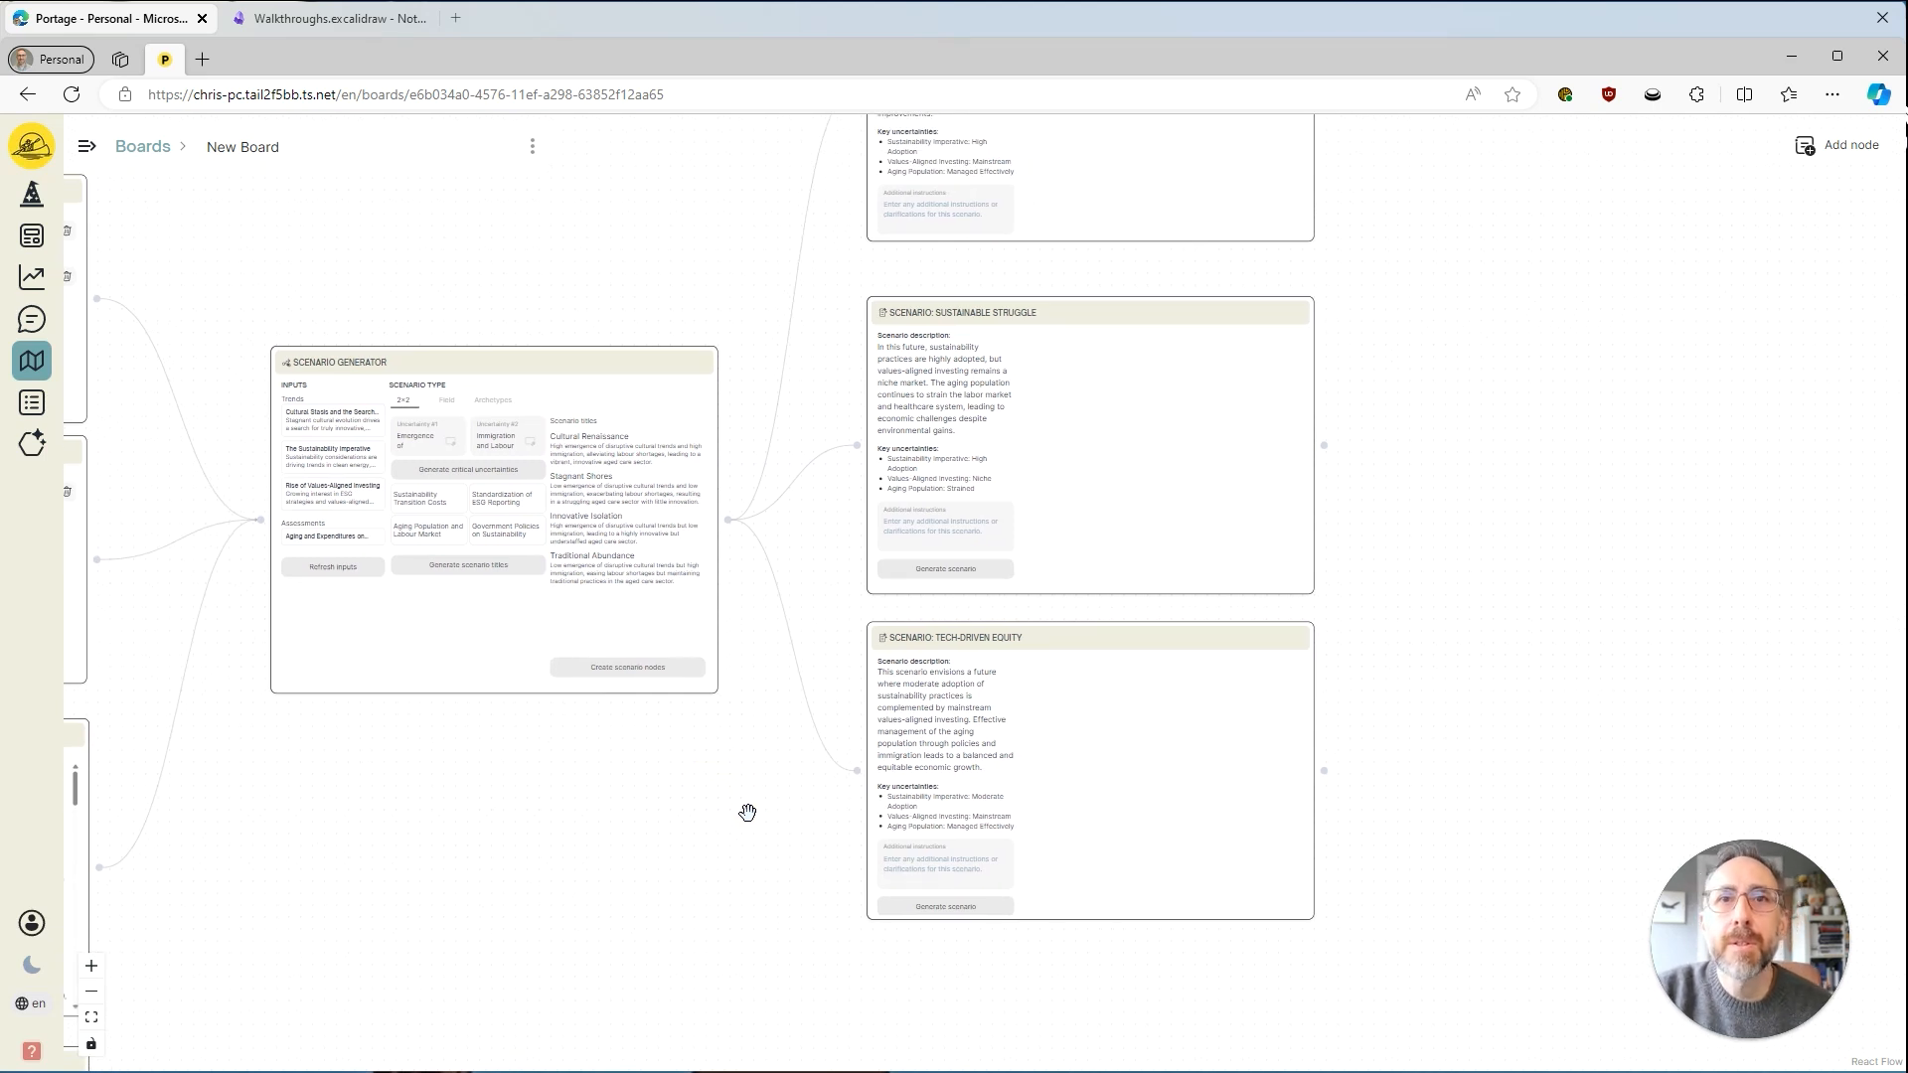
pyautogui.moveTo(756, 816); pyautogui.dragTo(736, 945)
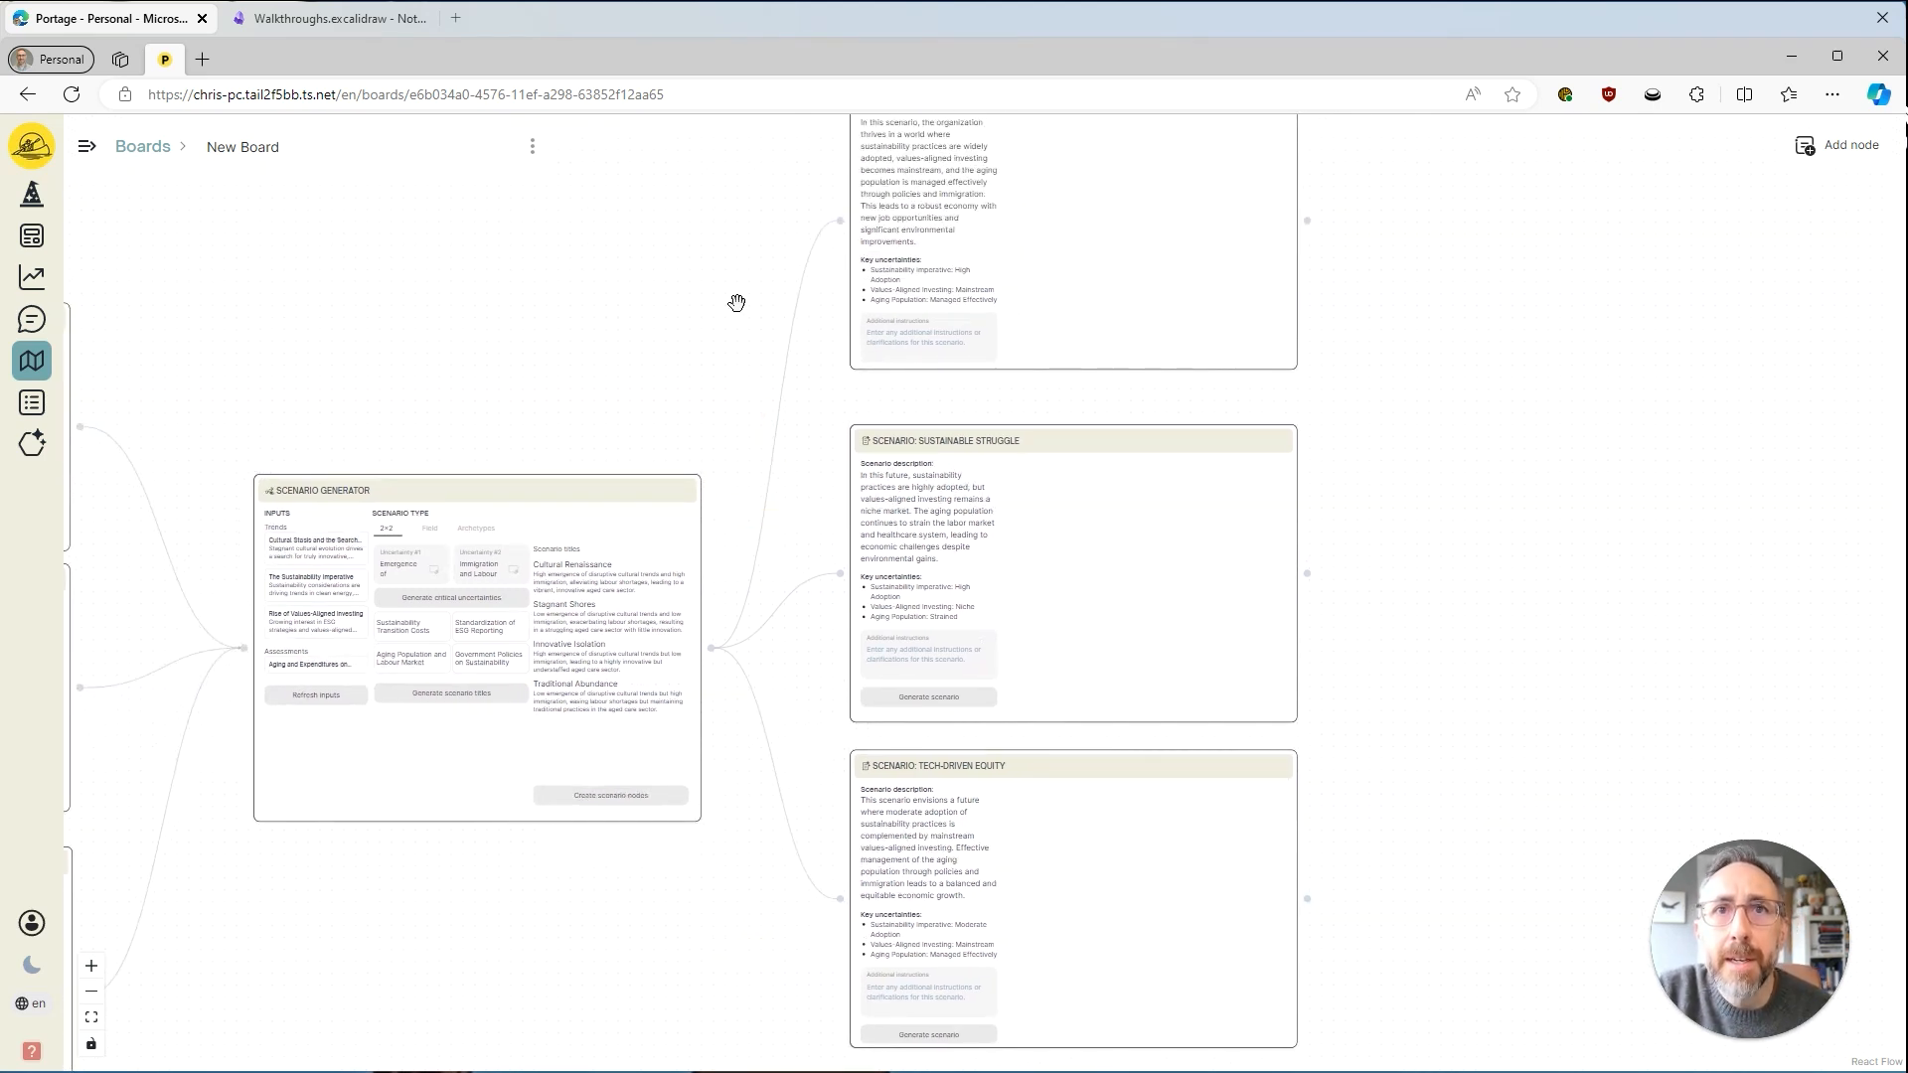
pyautogui.moveTo(737, 298); pyautogui.dragTo(646, 412)
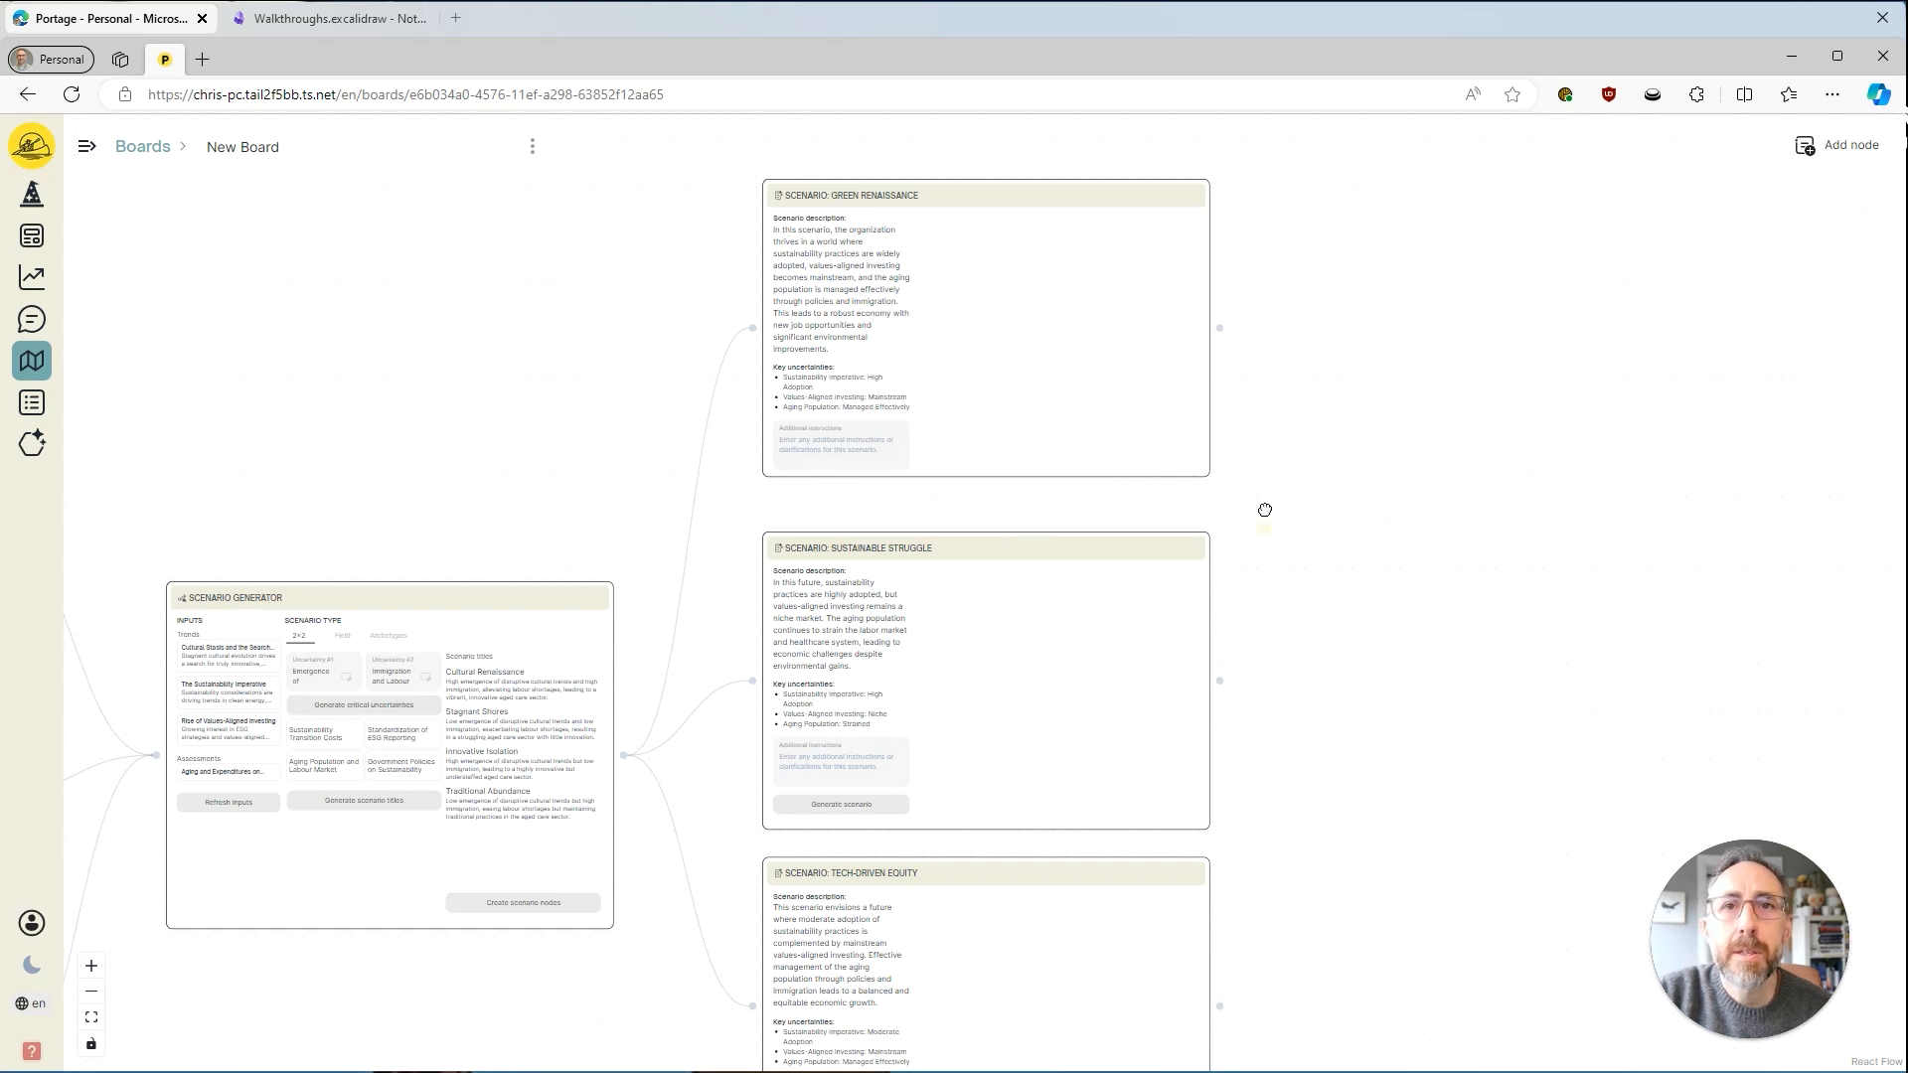
pyautogui.moveTo(1265, 510); pyautogui.dragTo(1265, 345)
pyautogui.moveTo(1461, 298); pyautogui.dragTo(1421, 485)
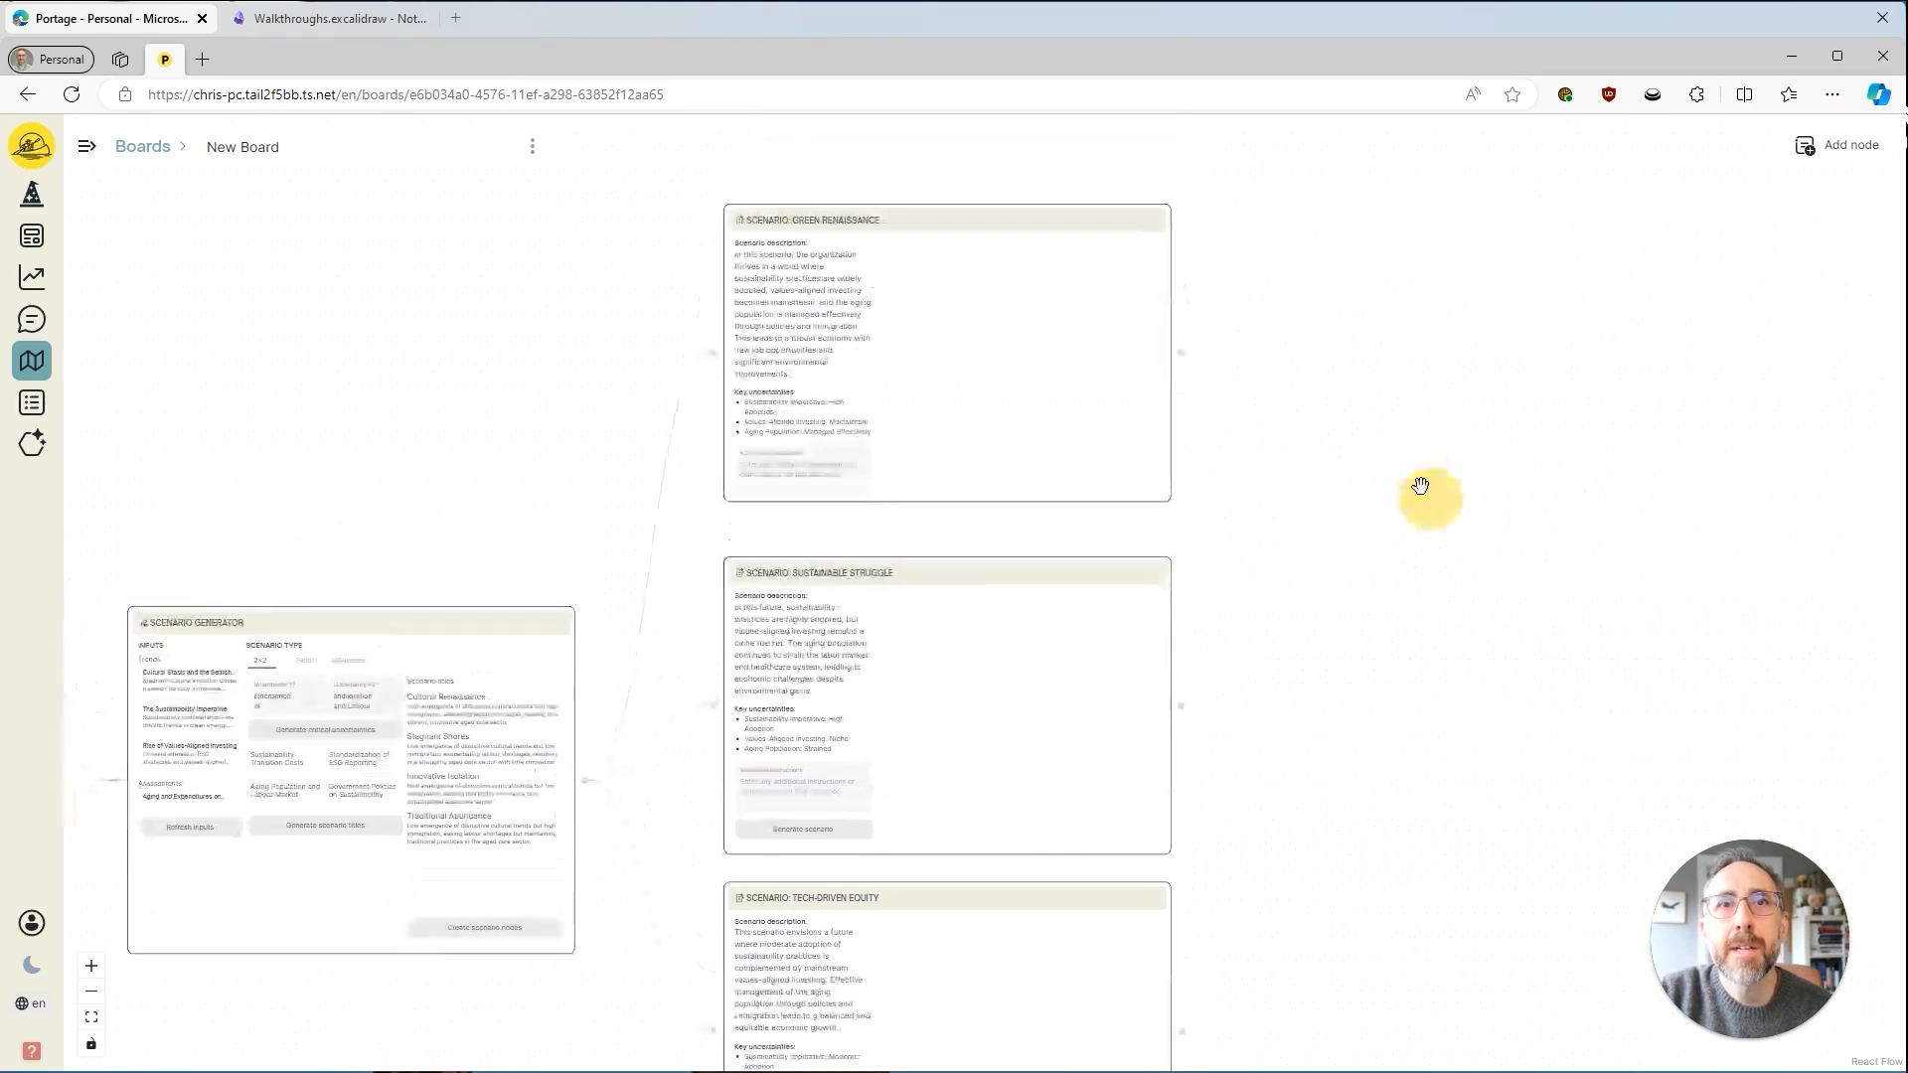
pyautogui.click(904, 213)
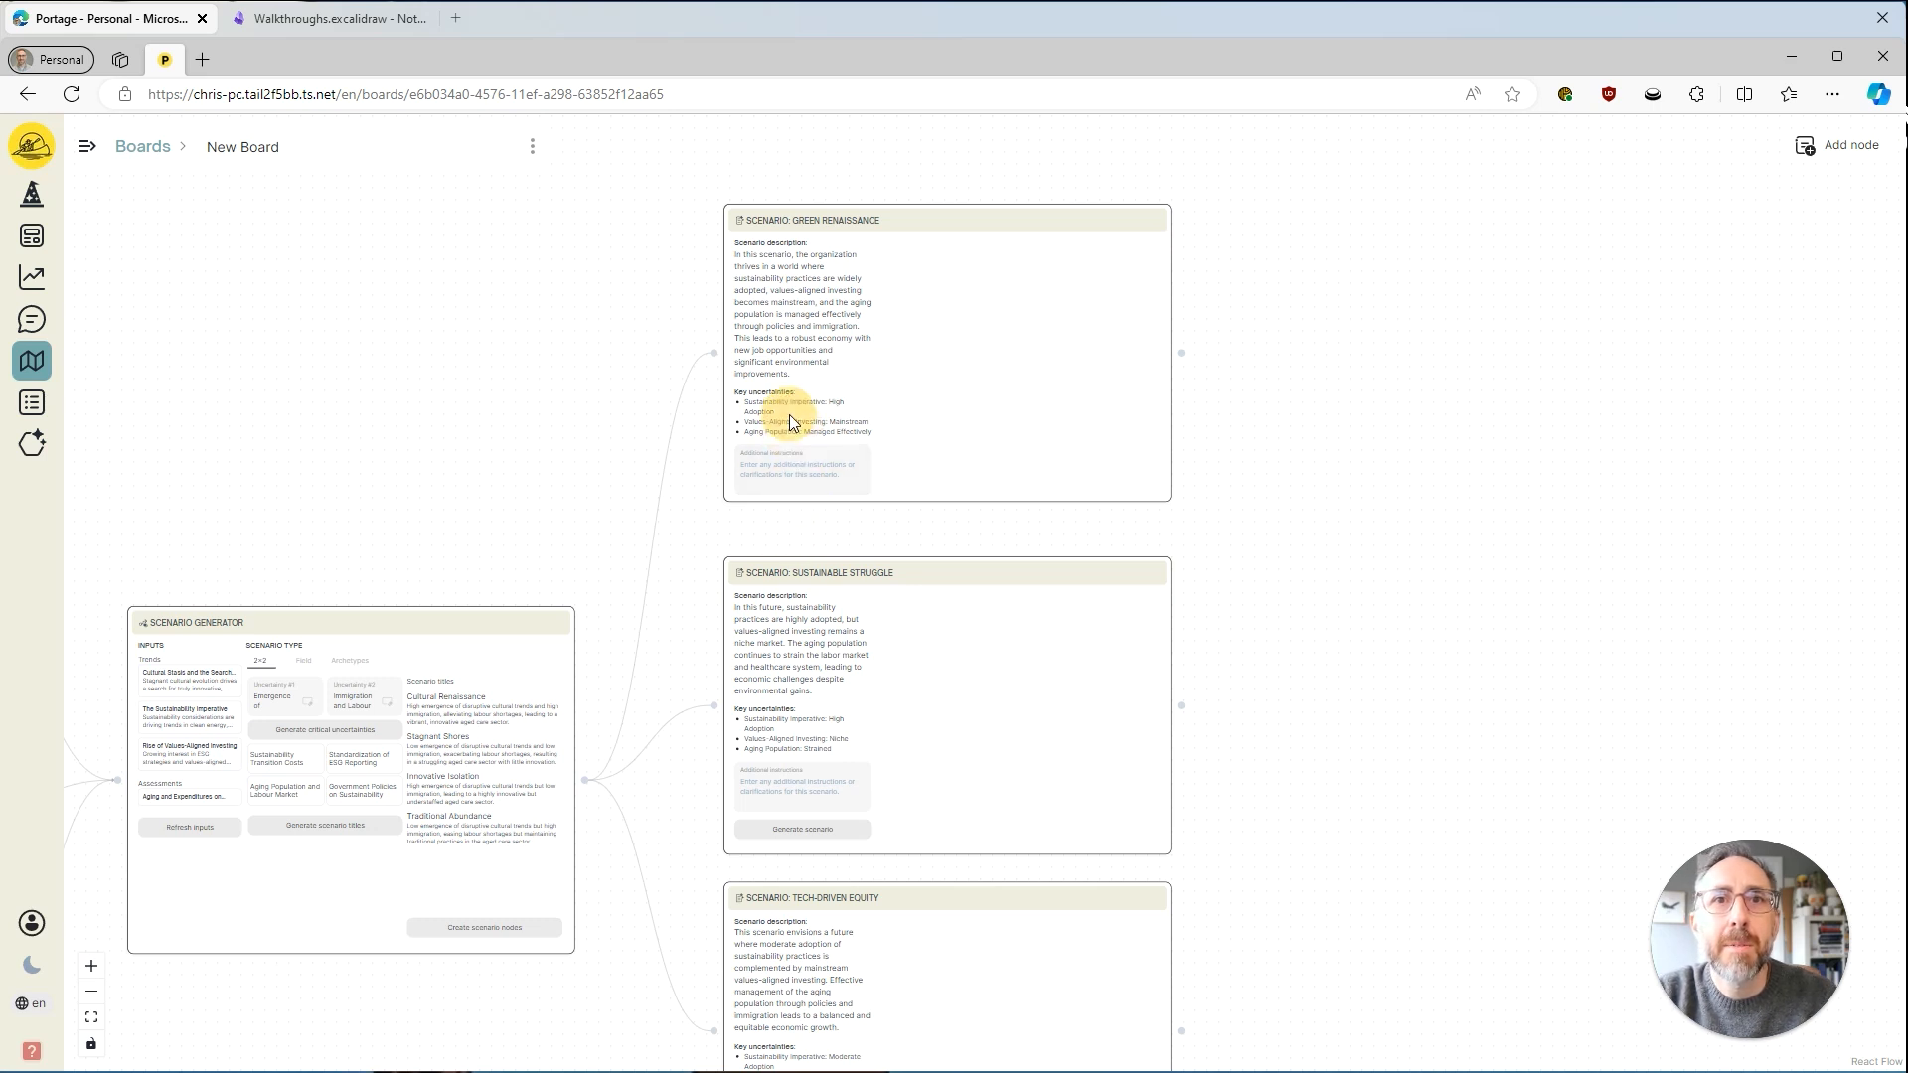
pyautogui.click(842, 216)
pyautogui.press('BackSpace')
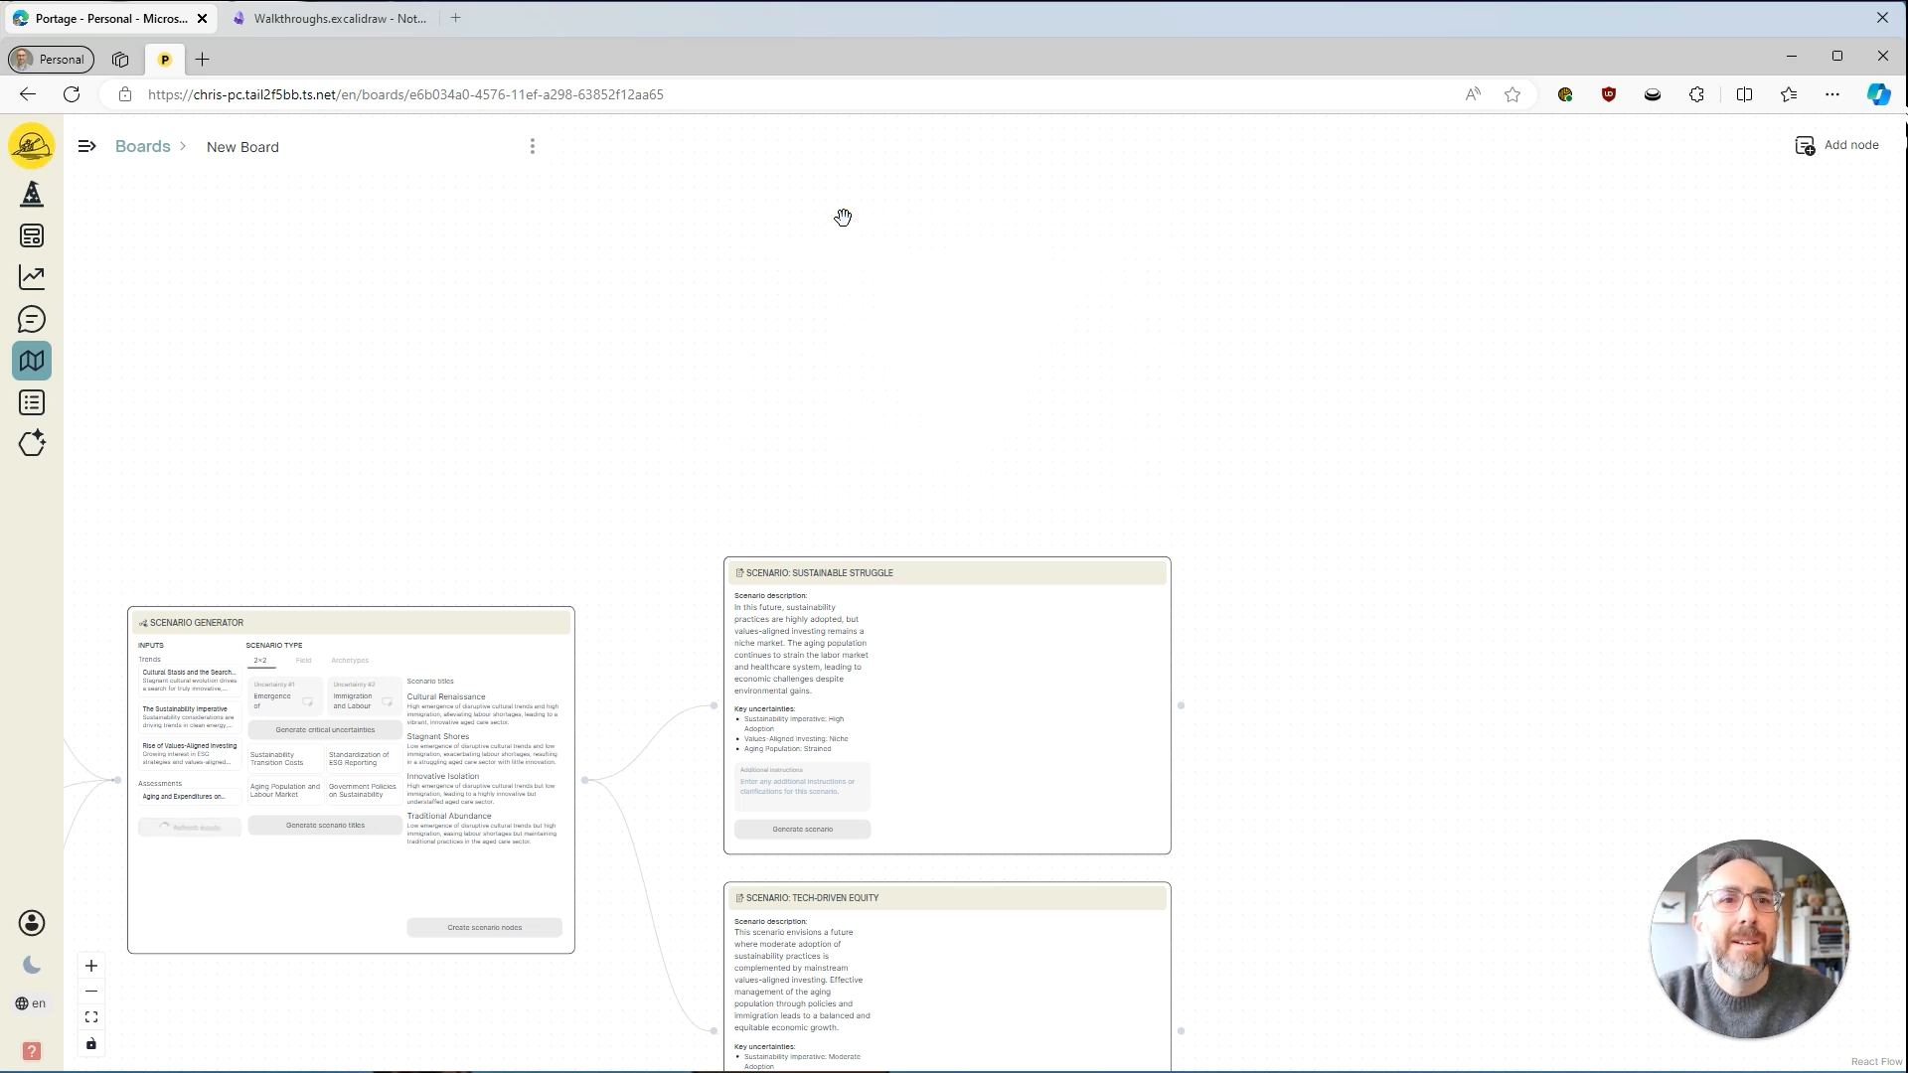
# Return the scenario type to Field, select Cultural Disruption and create its scenario node.
pyautogui.click(304, 661)
pyautogui.click(425, 766)
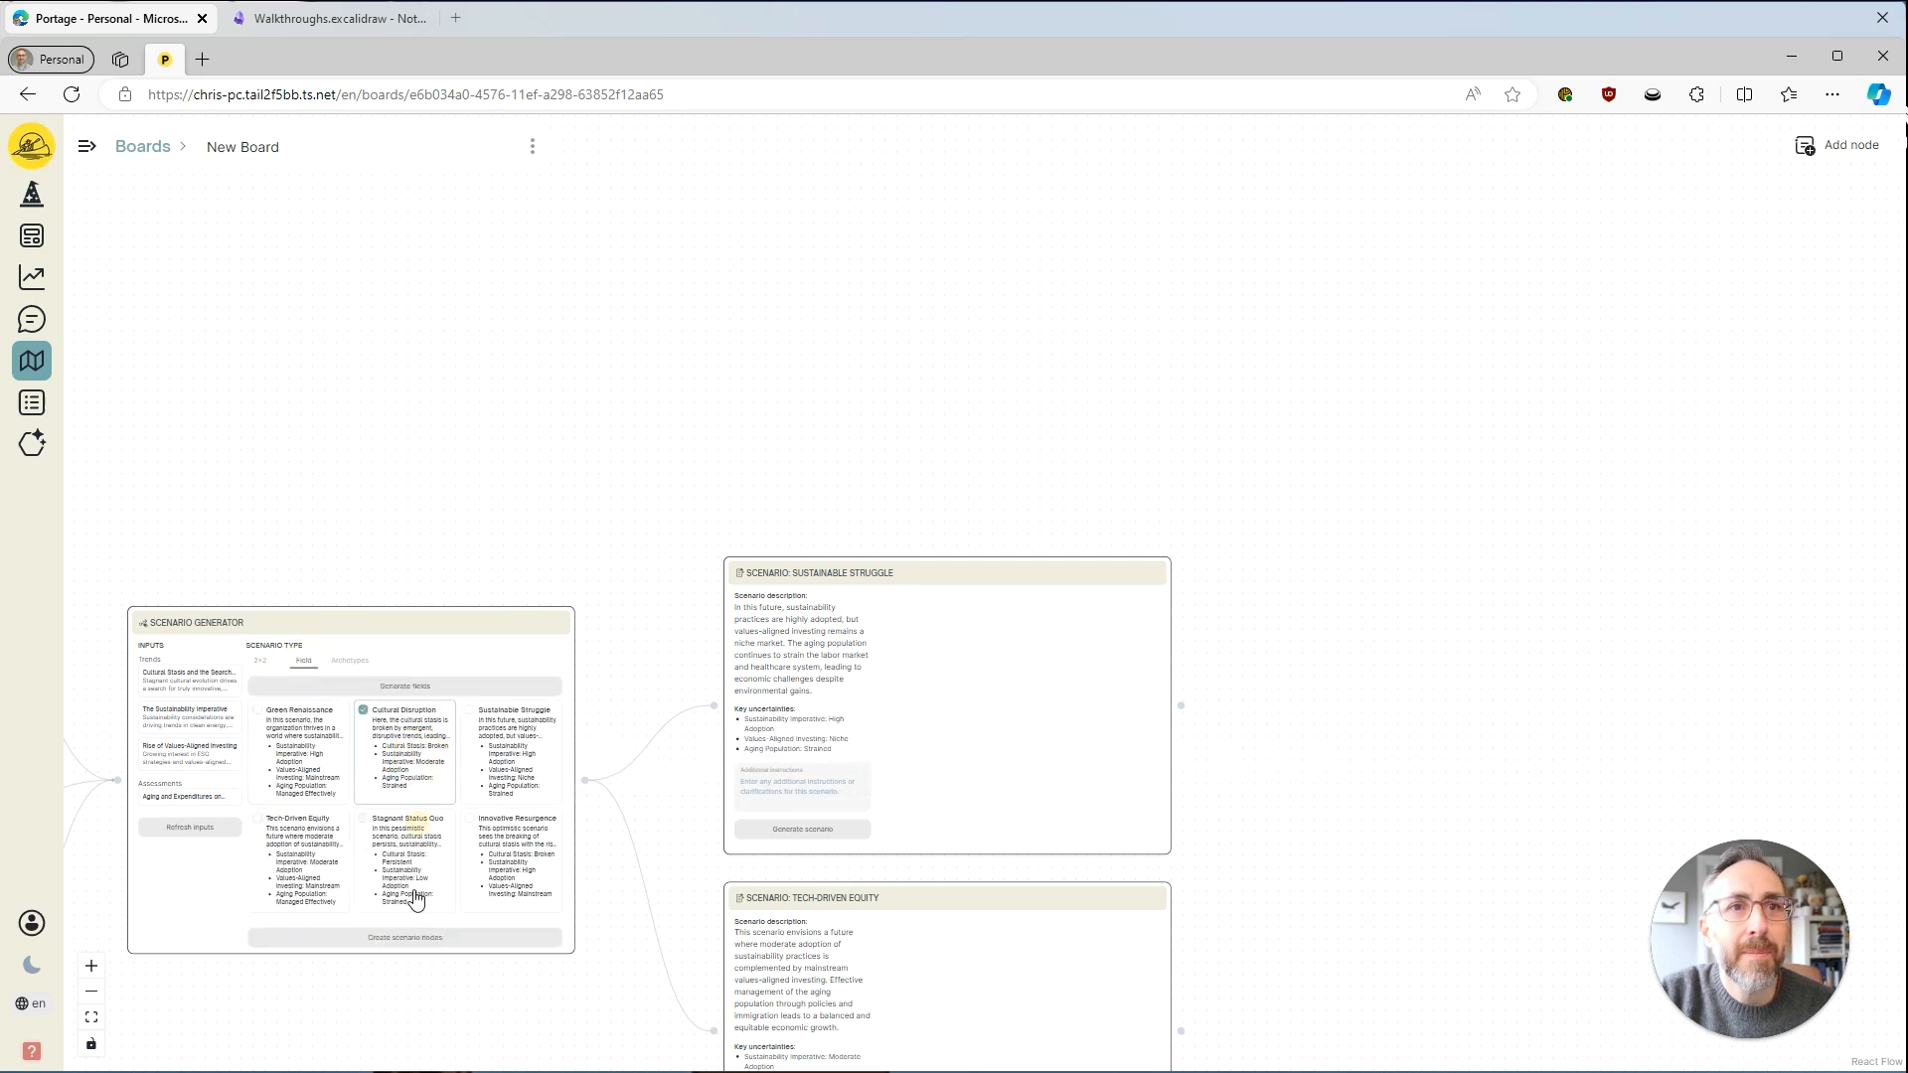
pyautogui.click(426, 939)
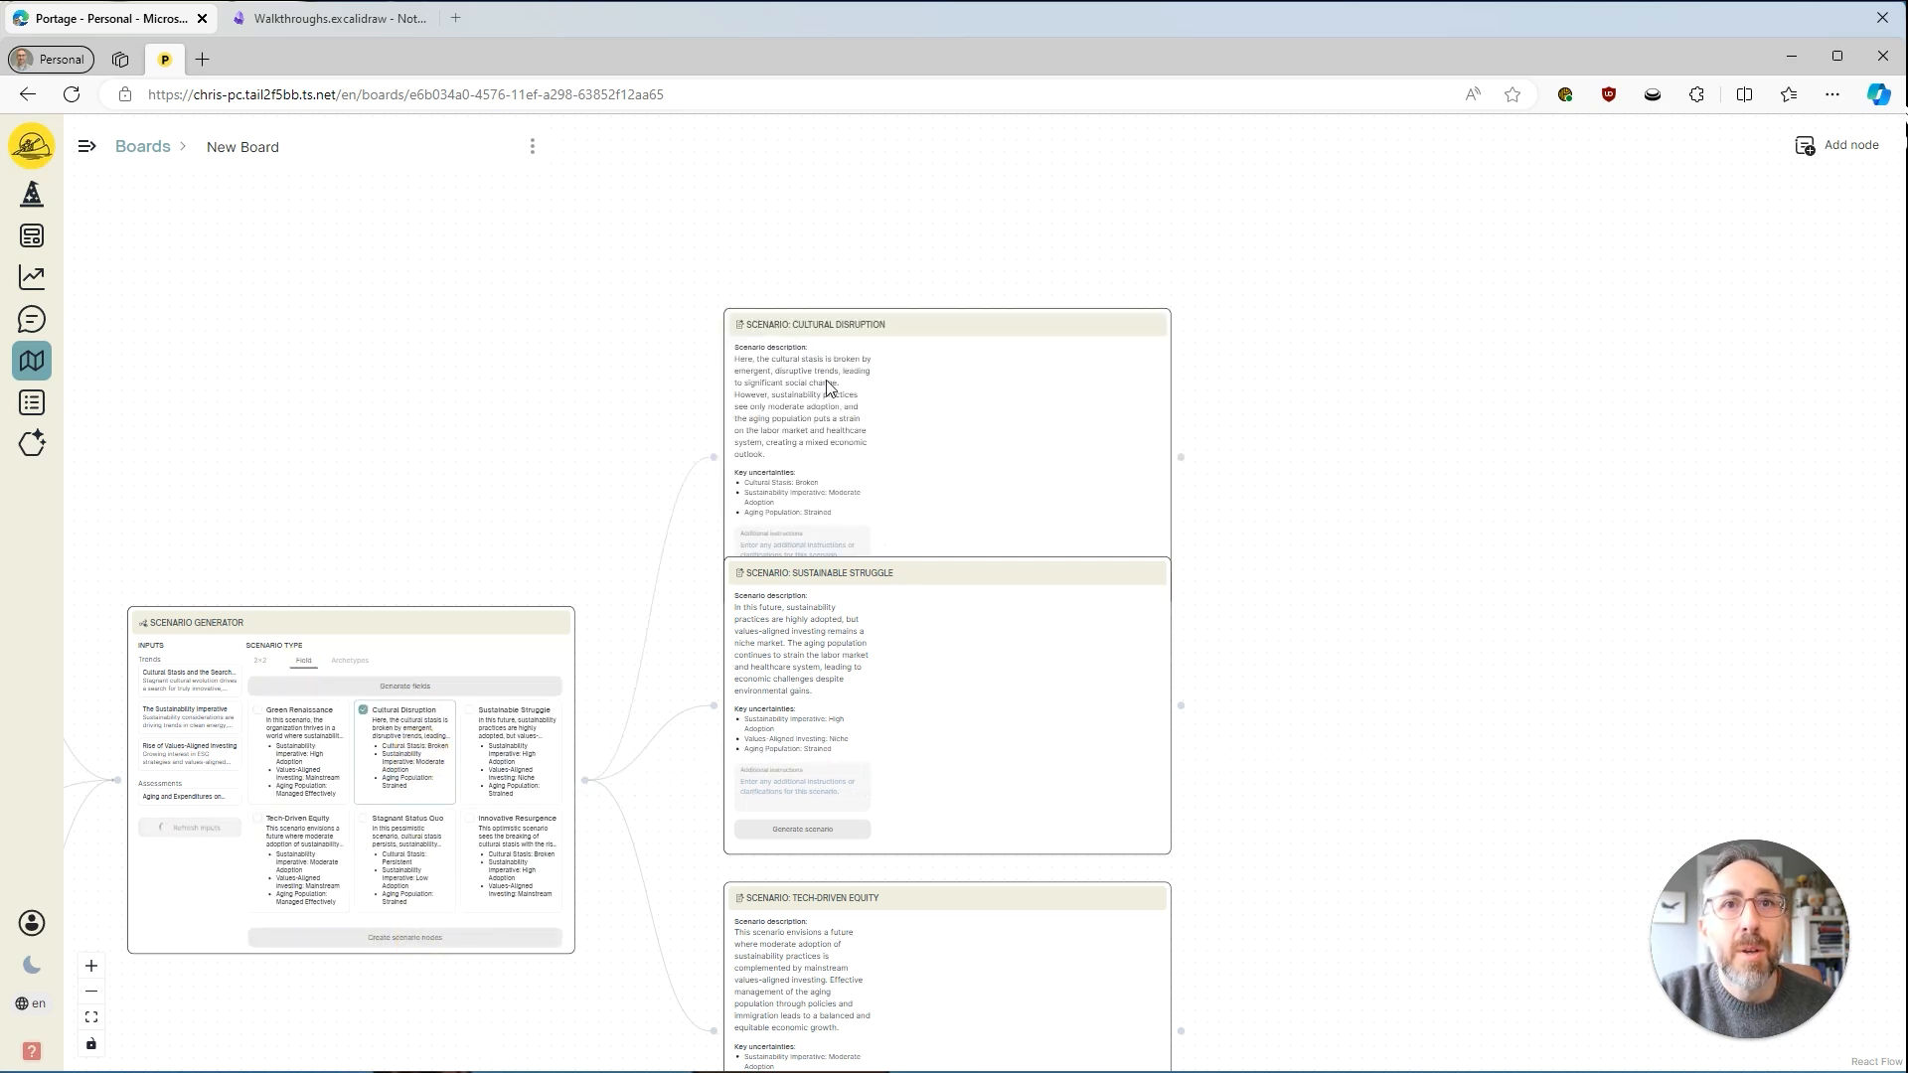
# Move the Cultural Disruption node clear of Sustainable Struggle and generate the scenario text in all three scenario nodes.
pyautogui.moveTo(859, 328); pyautogui.dragTo(873, 232)
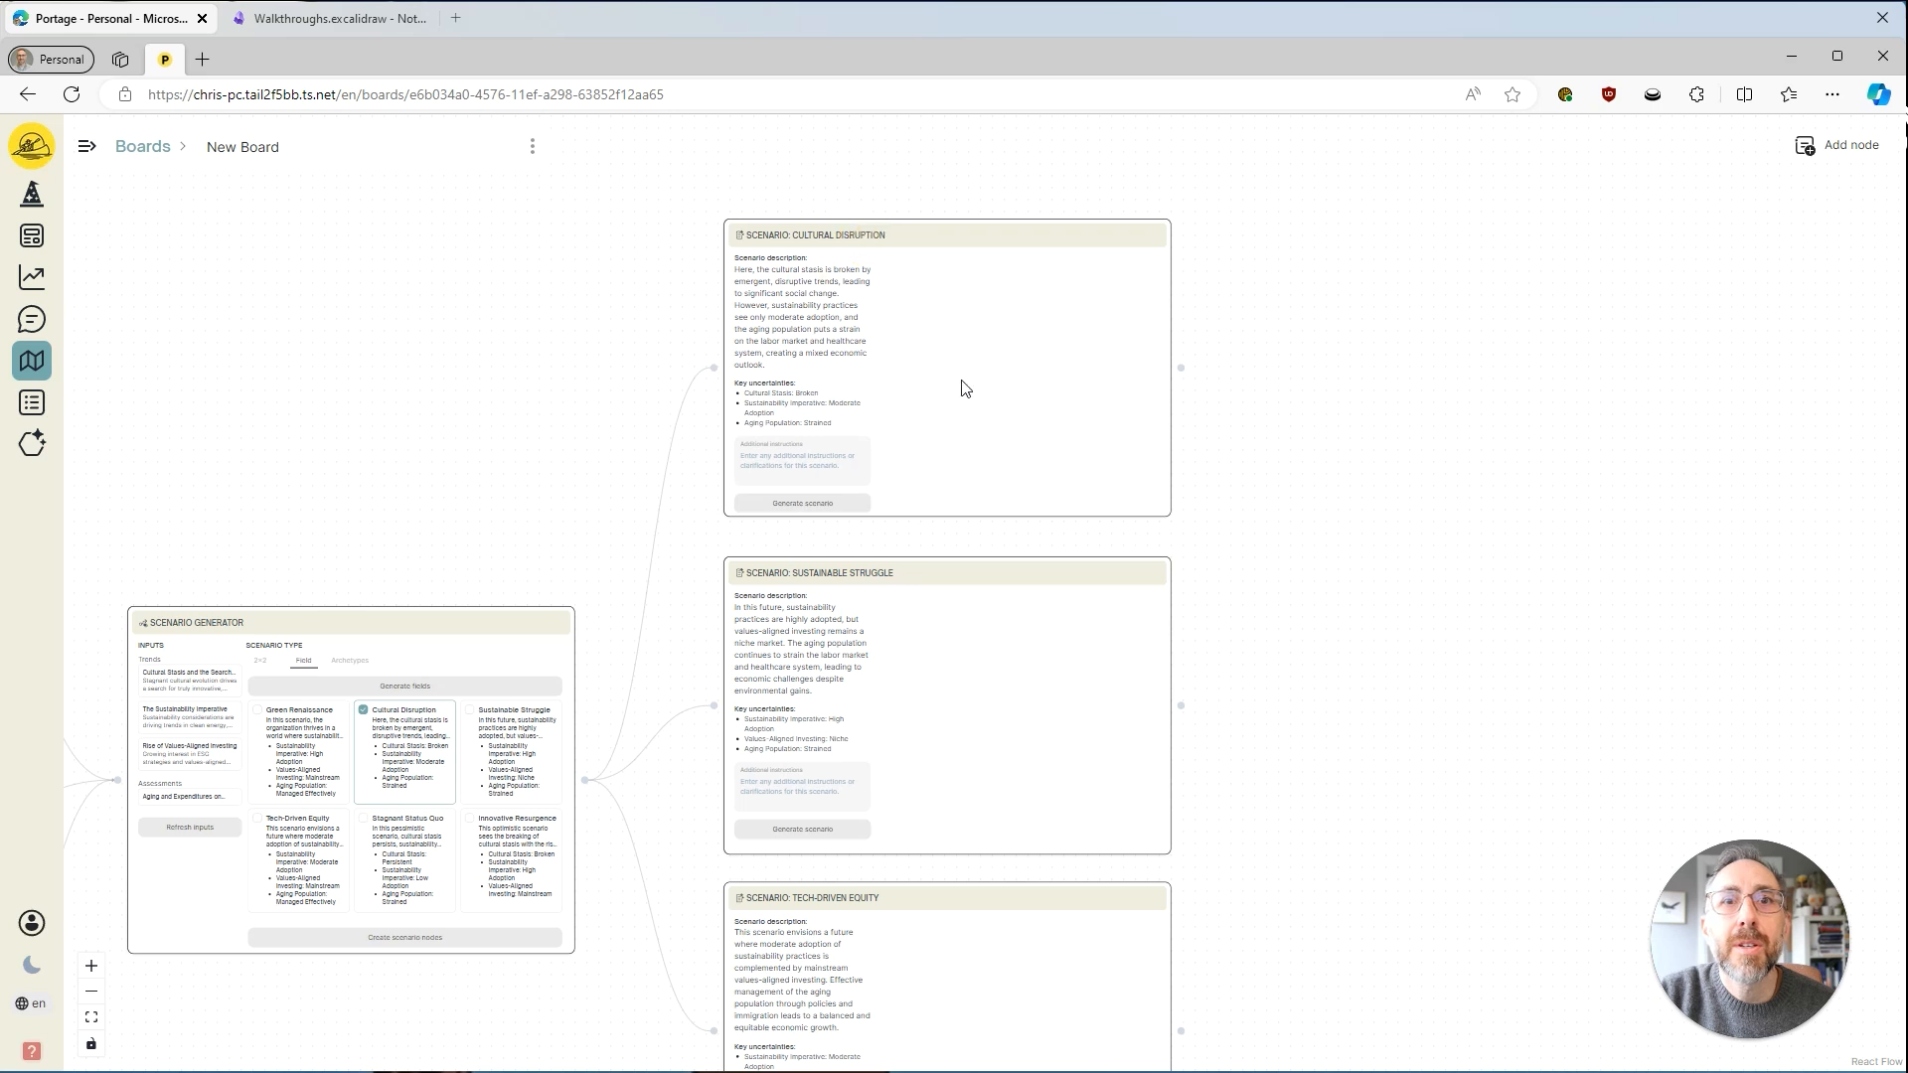
pyautogui.moveTo(1317, 624); pyautogui.dragTo(1213, 580)
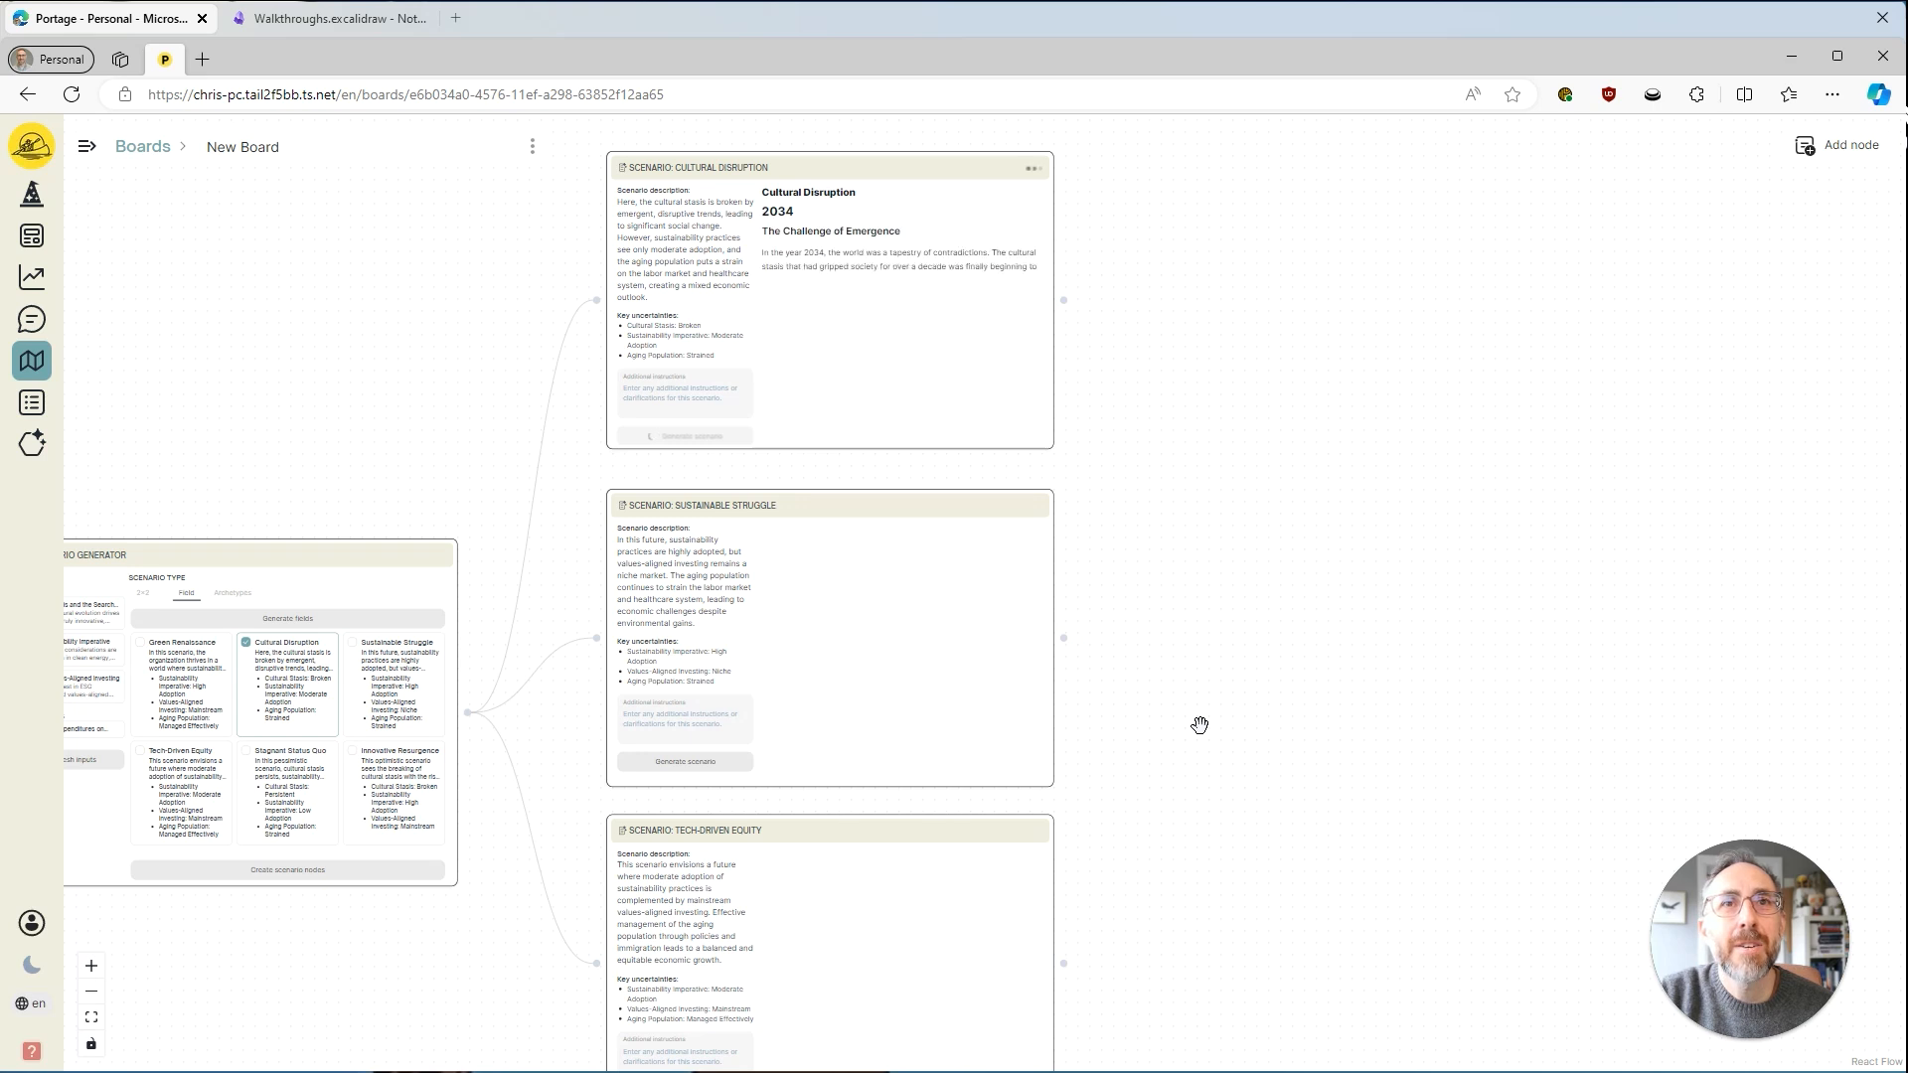
pyautogui.moveTo(1199, 725); pyautogui.dragTo(1182, 611)
pyautogui.click(693, 648)
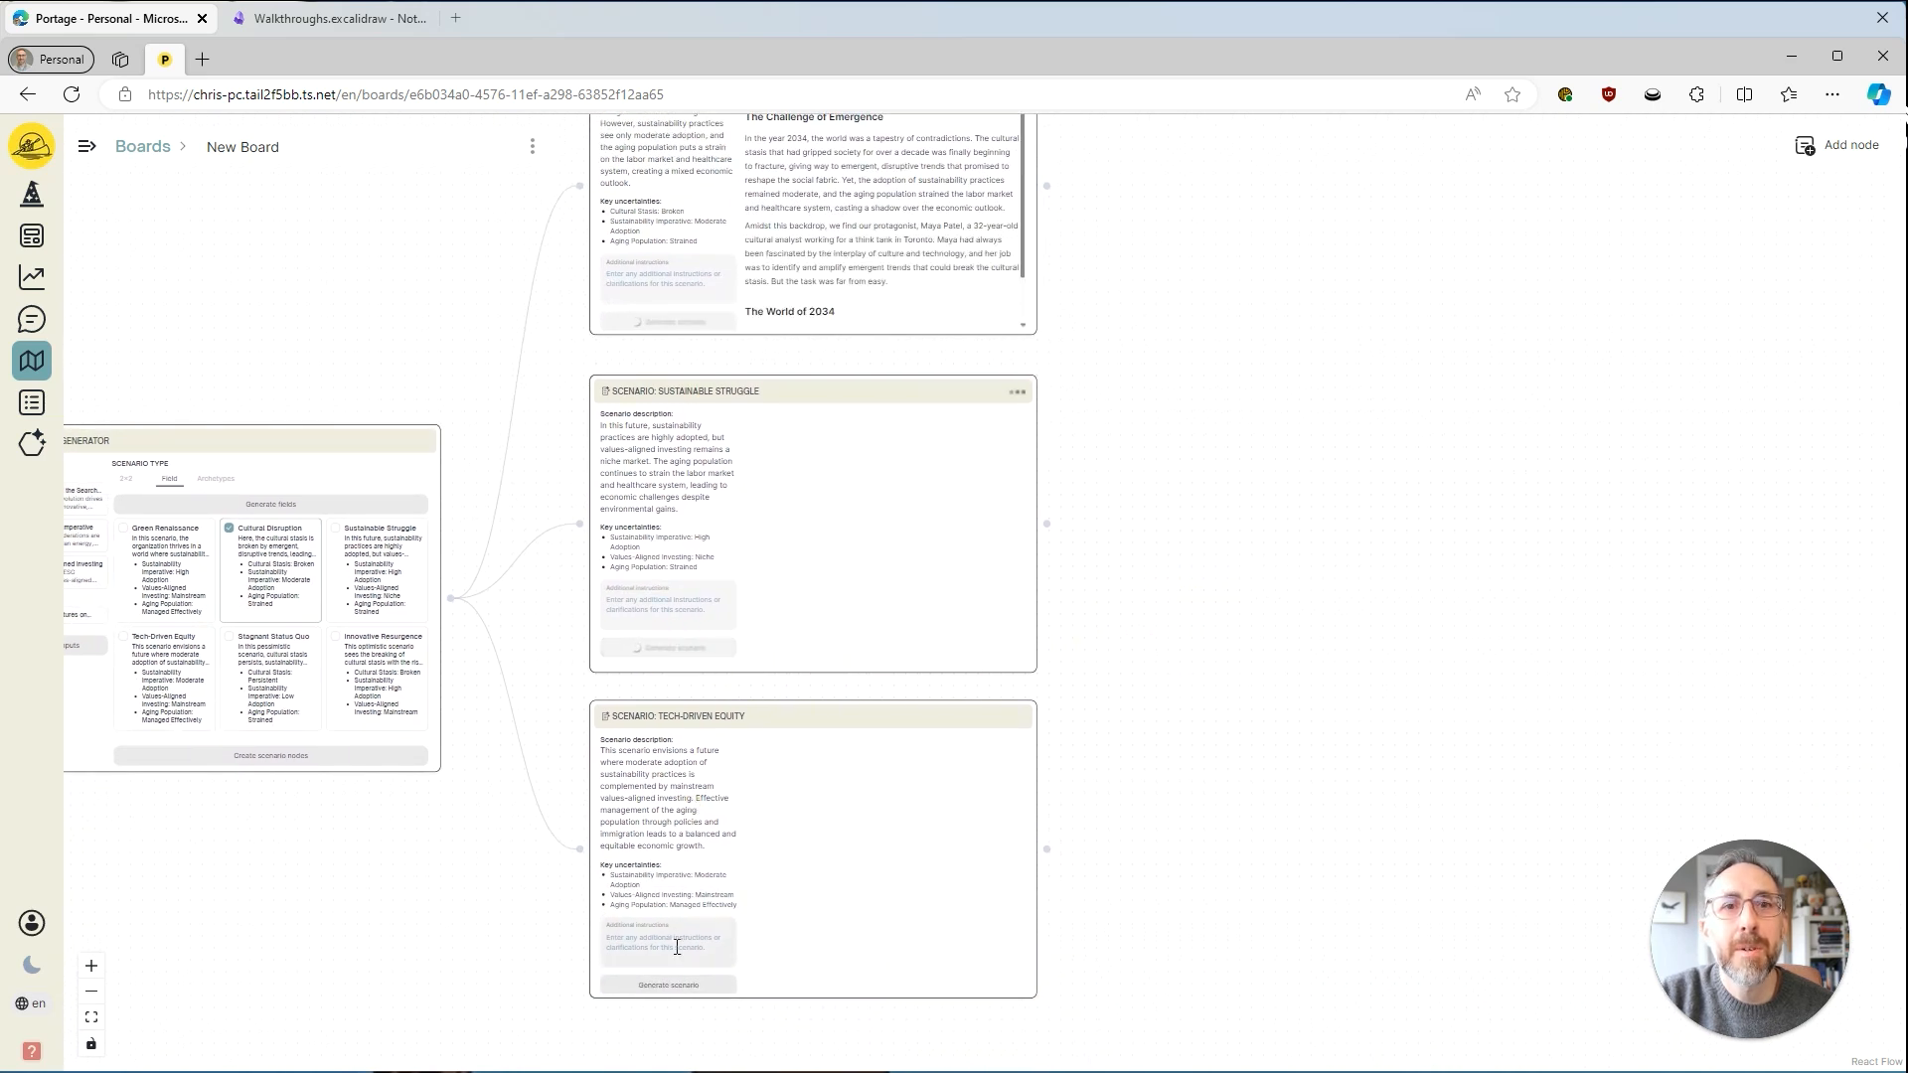
pyautogui.click(686, 985)
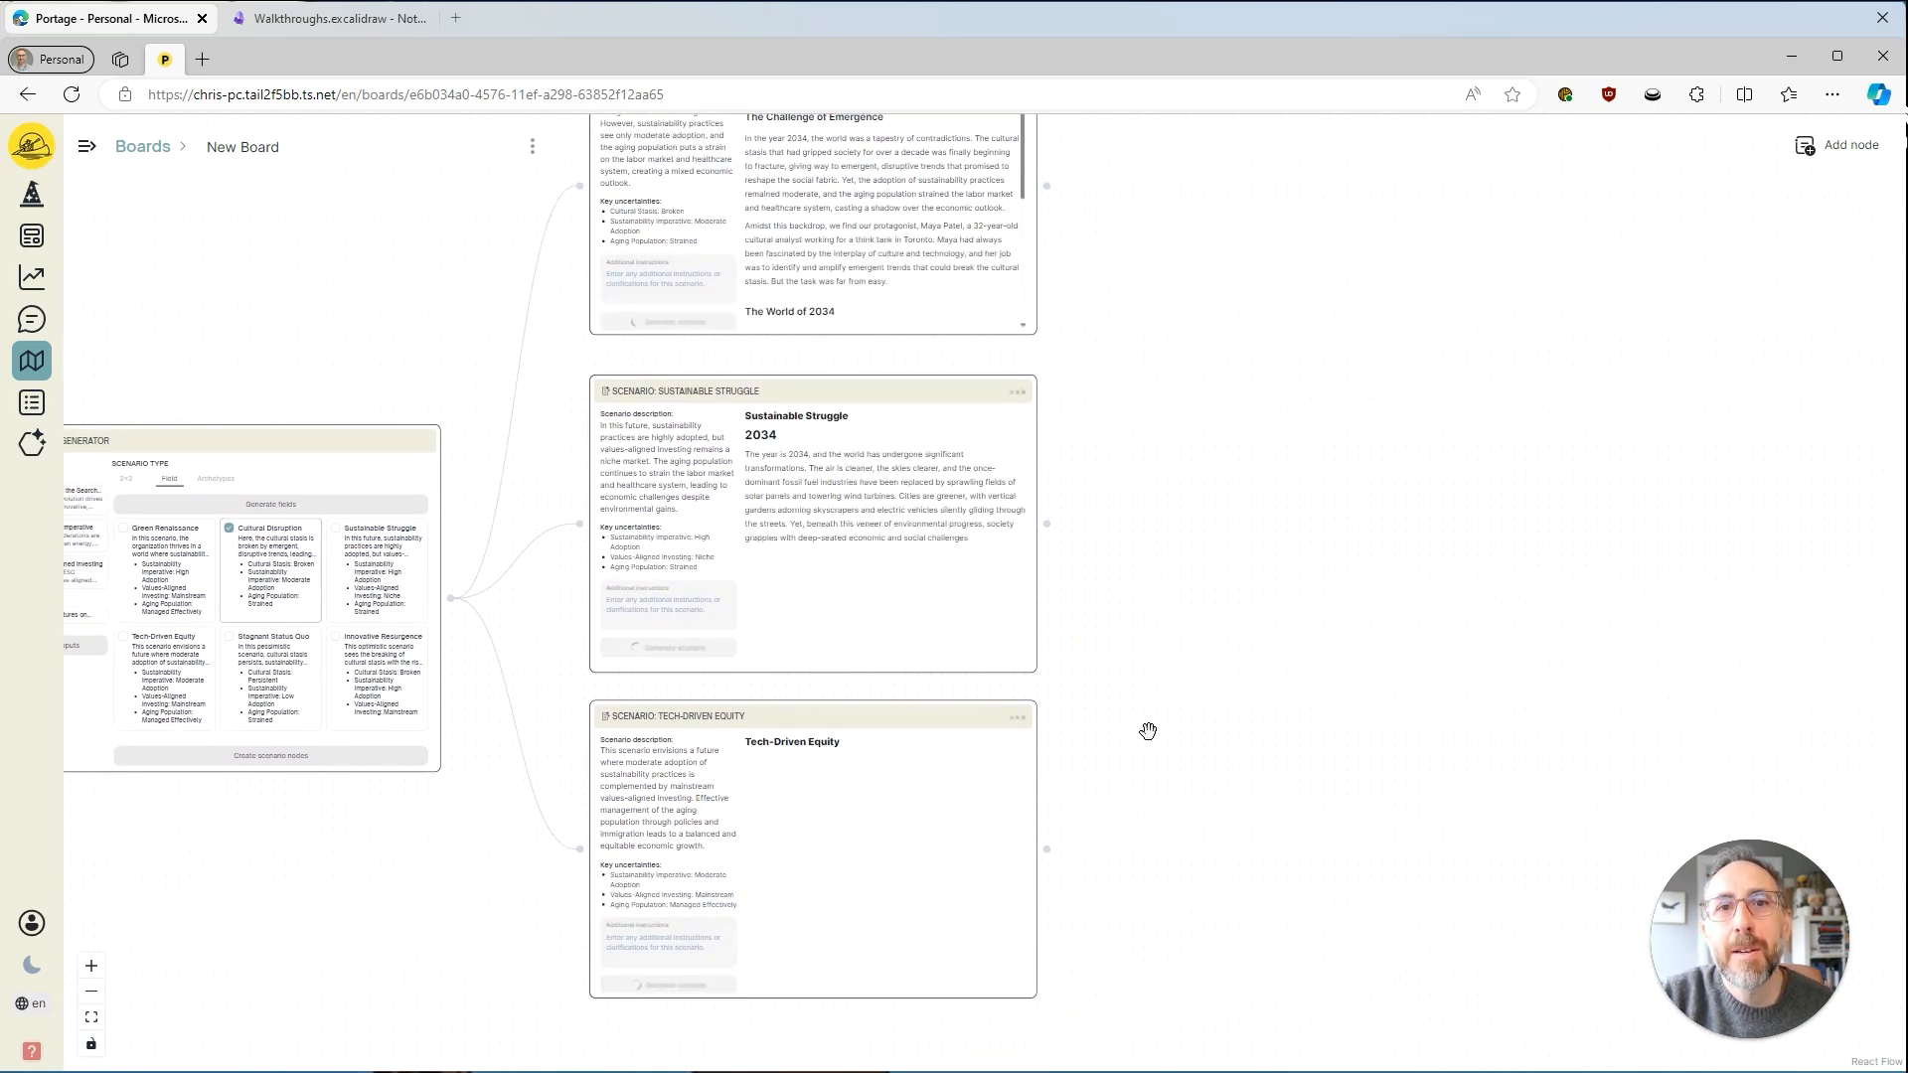
# Read the generated Cultural Disruption story through to its conclusion.
pyautogui.moveTo(1123, 387); pyautogui.dragTo(1079, 648)
pyautogui.scroll(5, 1121, 492)
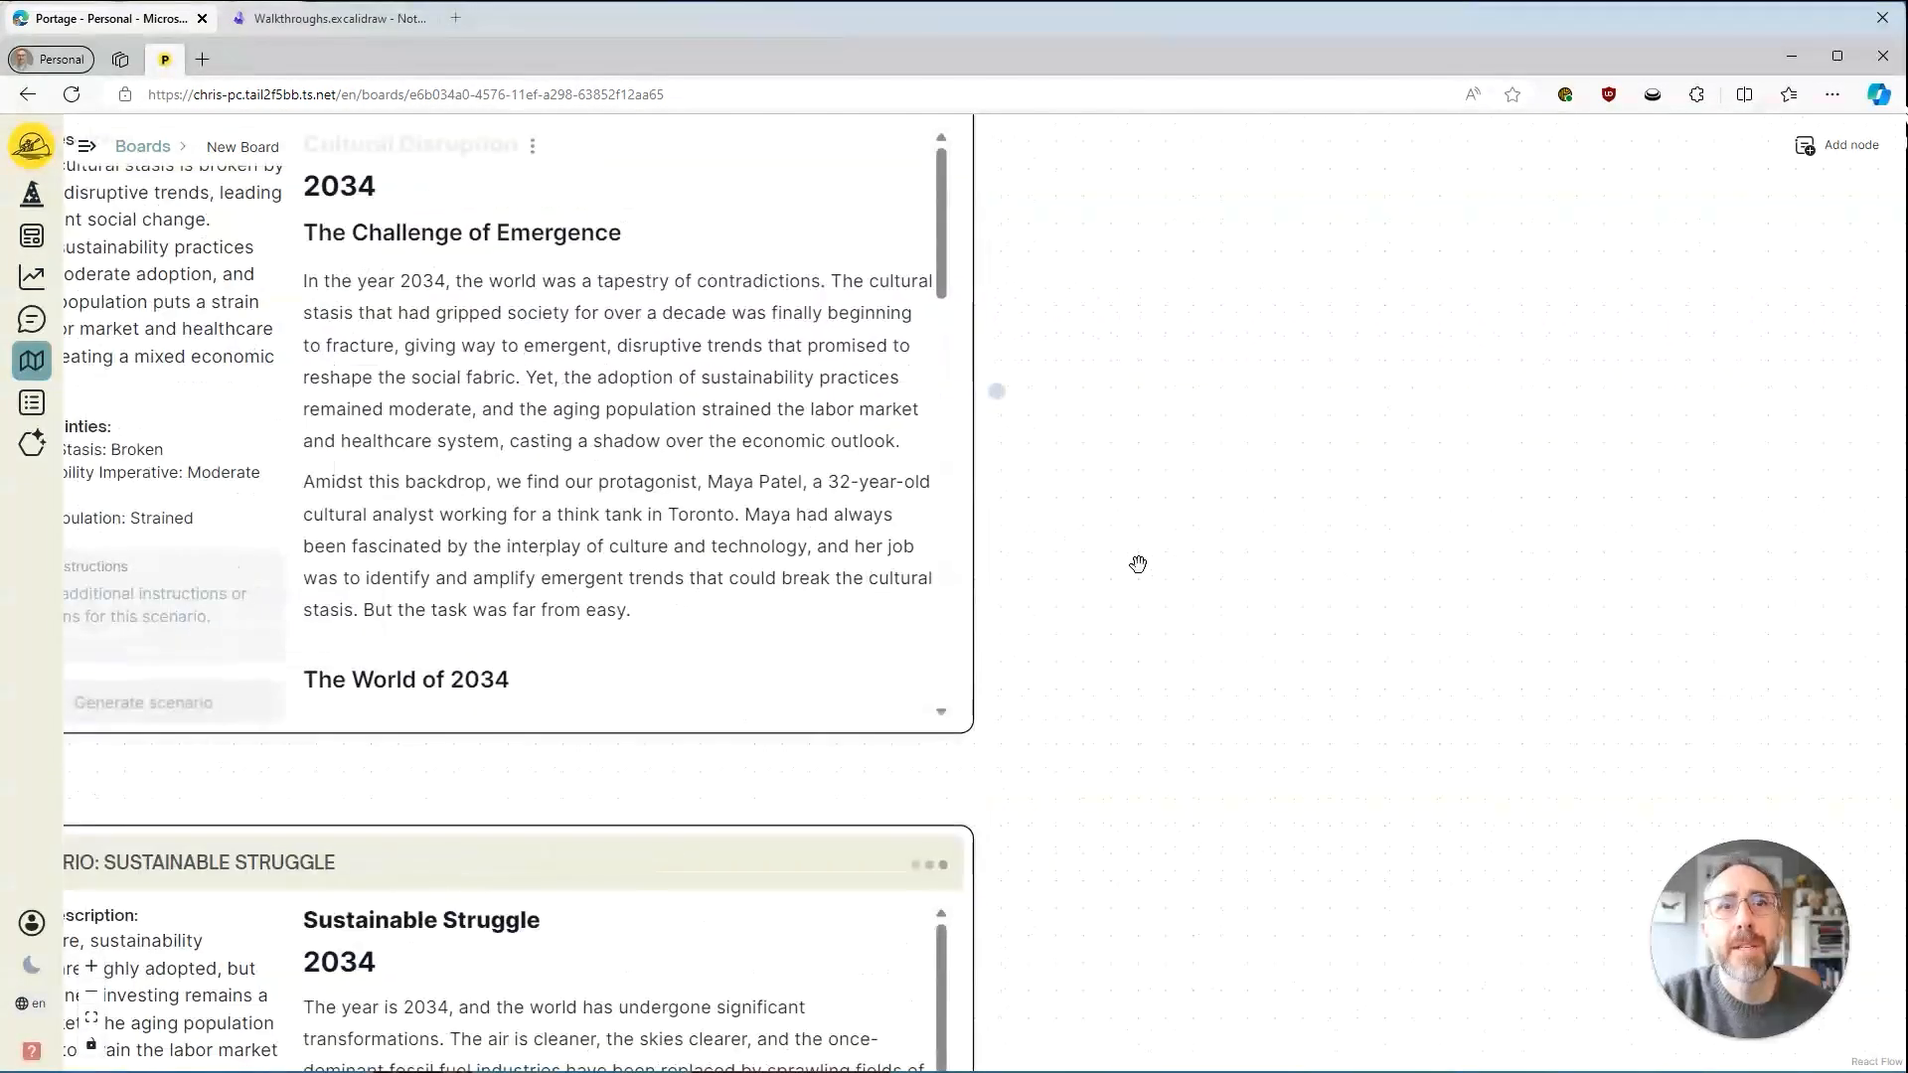
pyautogui.scroll(-1, 1367, 621)
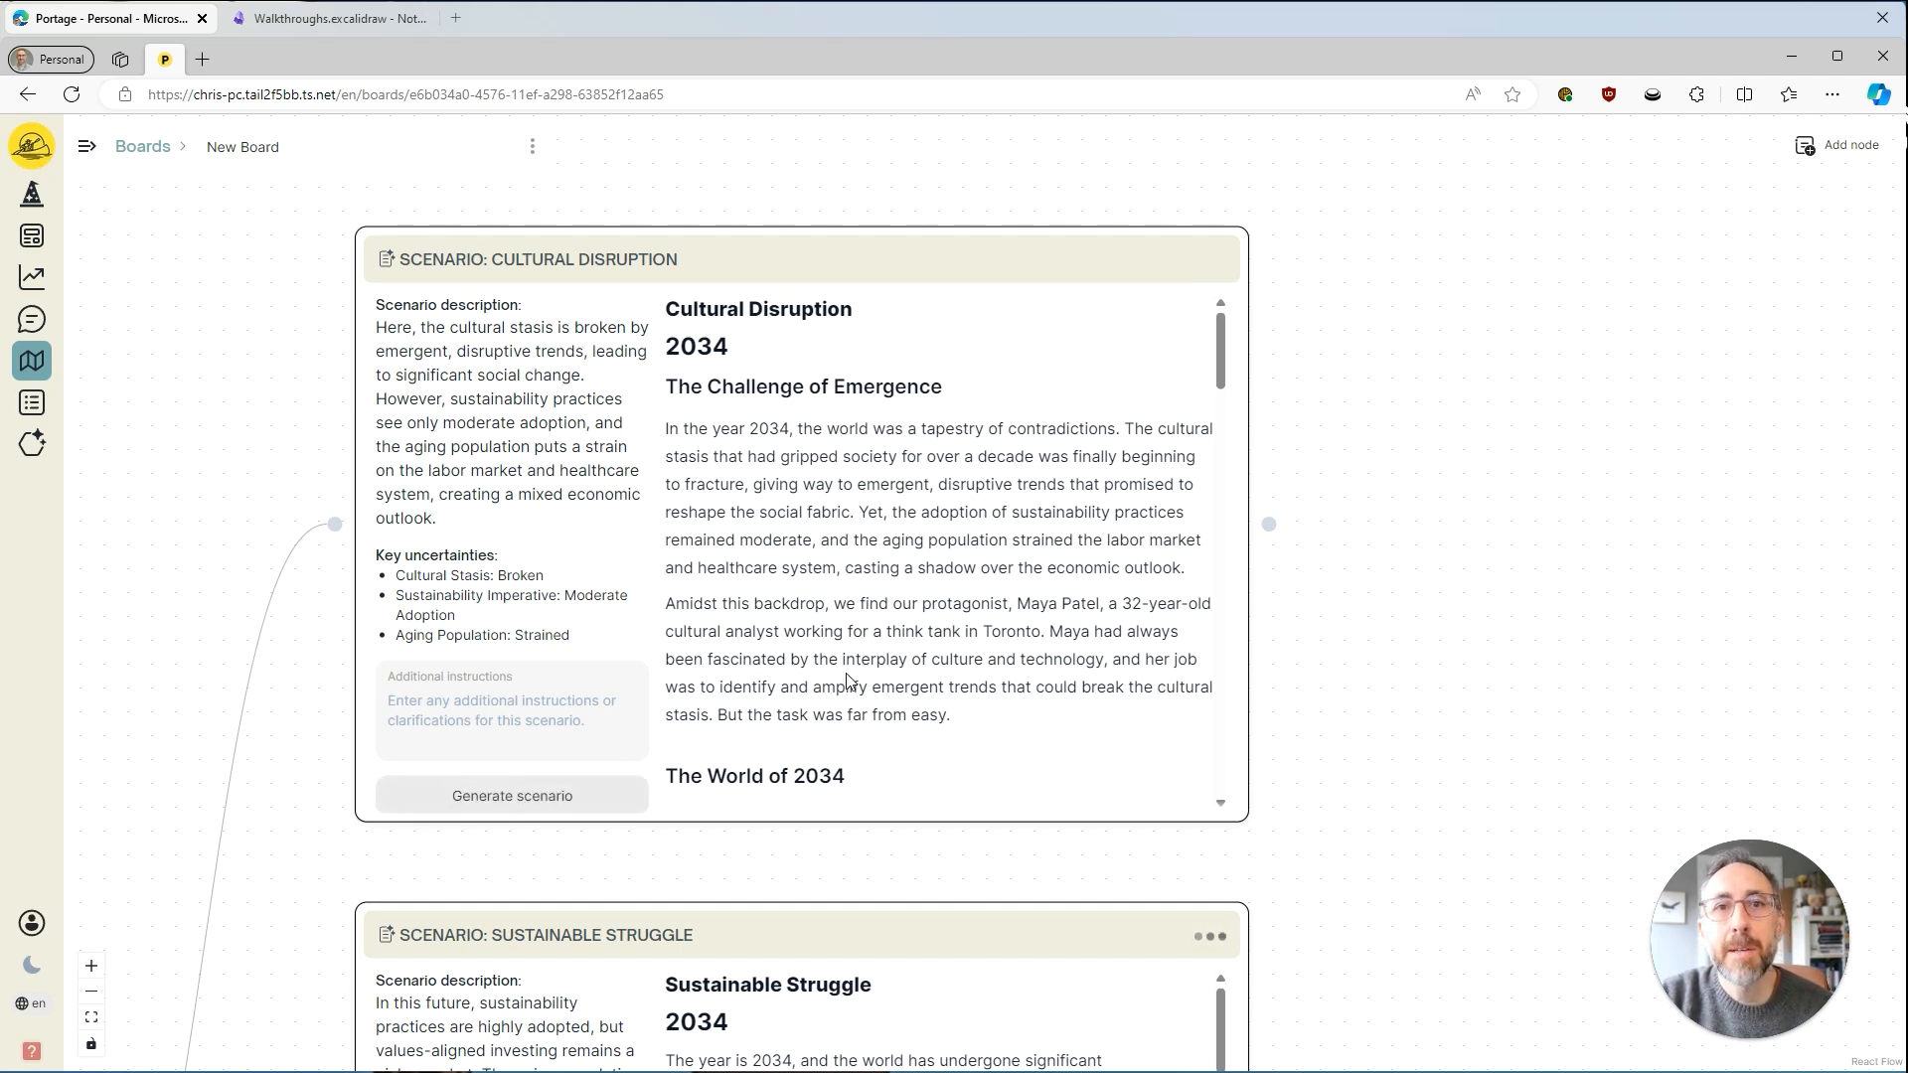
pyautogui.moveTo(1377, 785); pyautogui.dragTo(1419, 758)
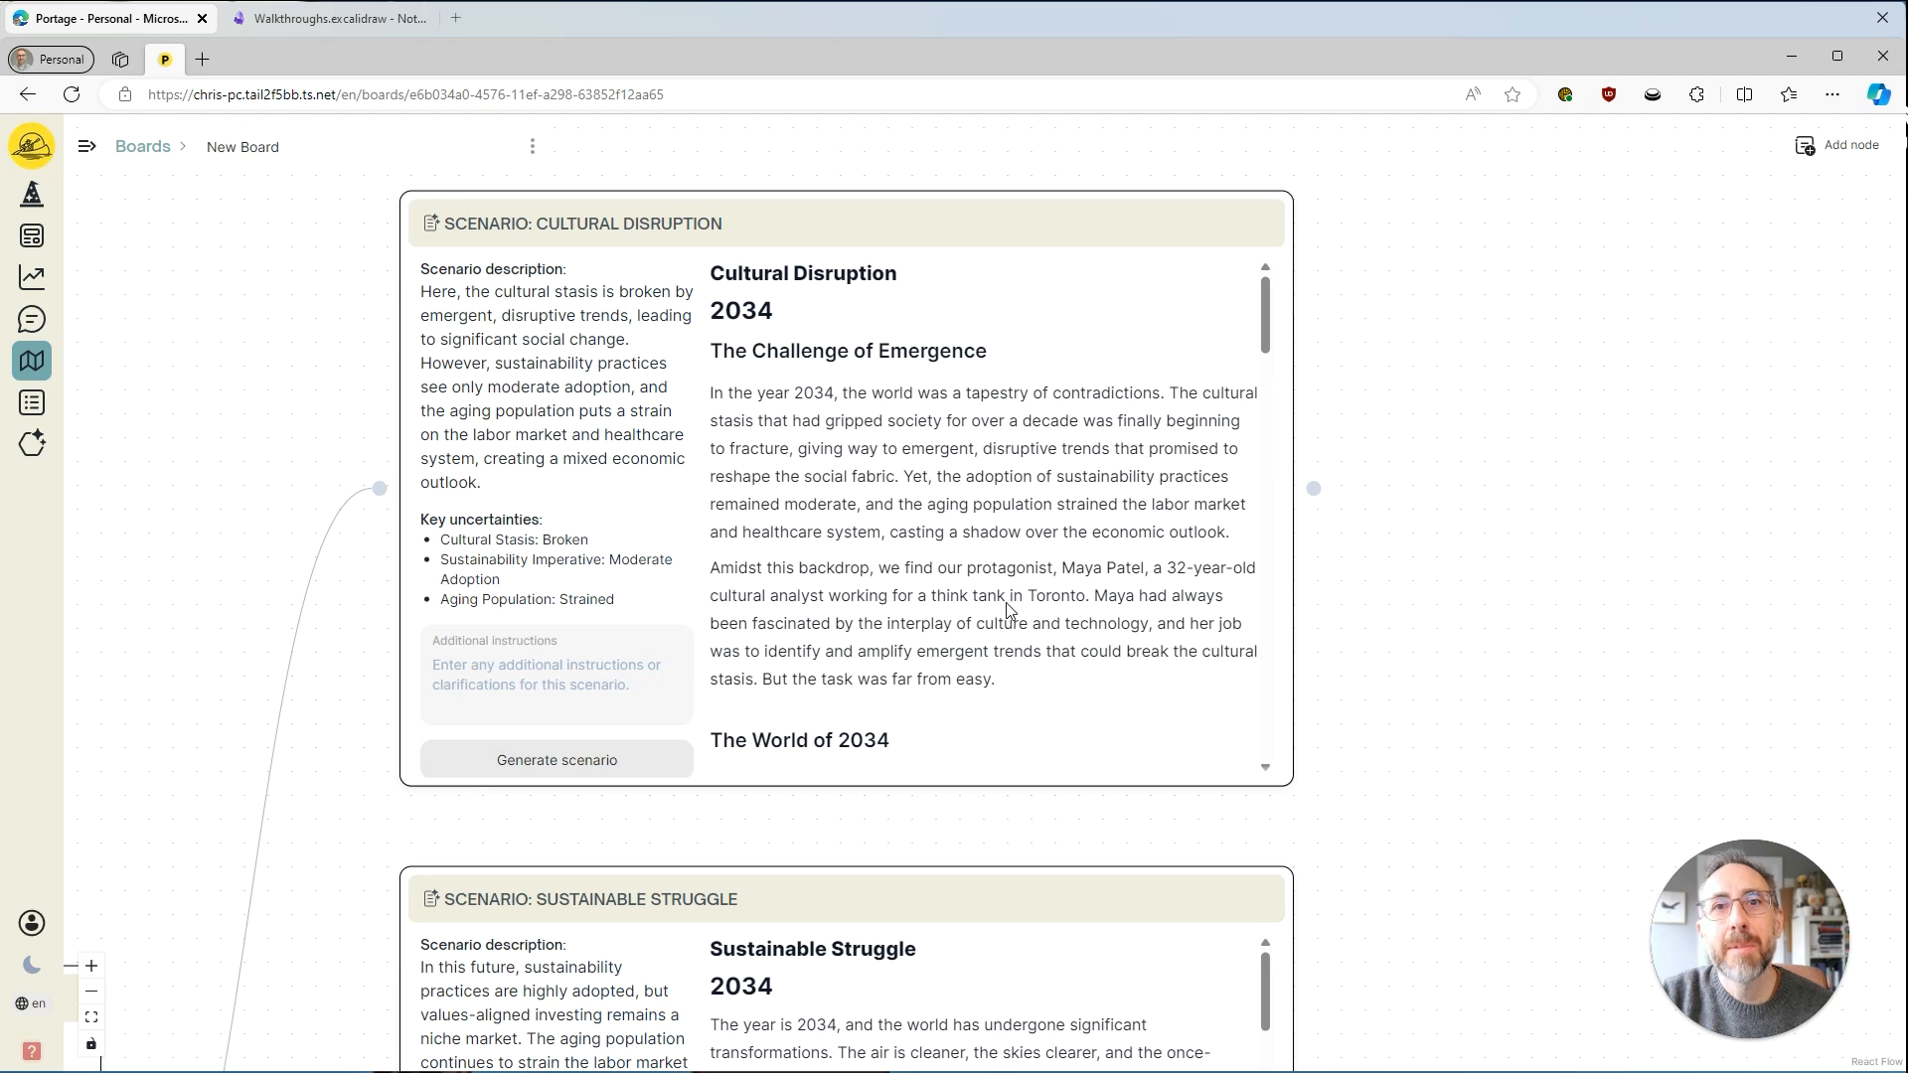
pyautogui.scroll(-20, 1033, 586)
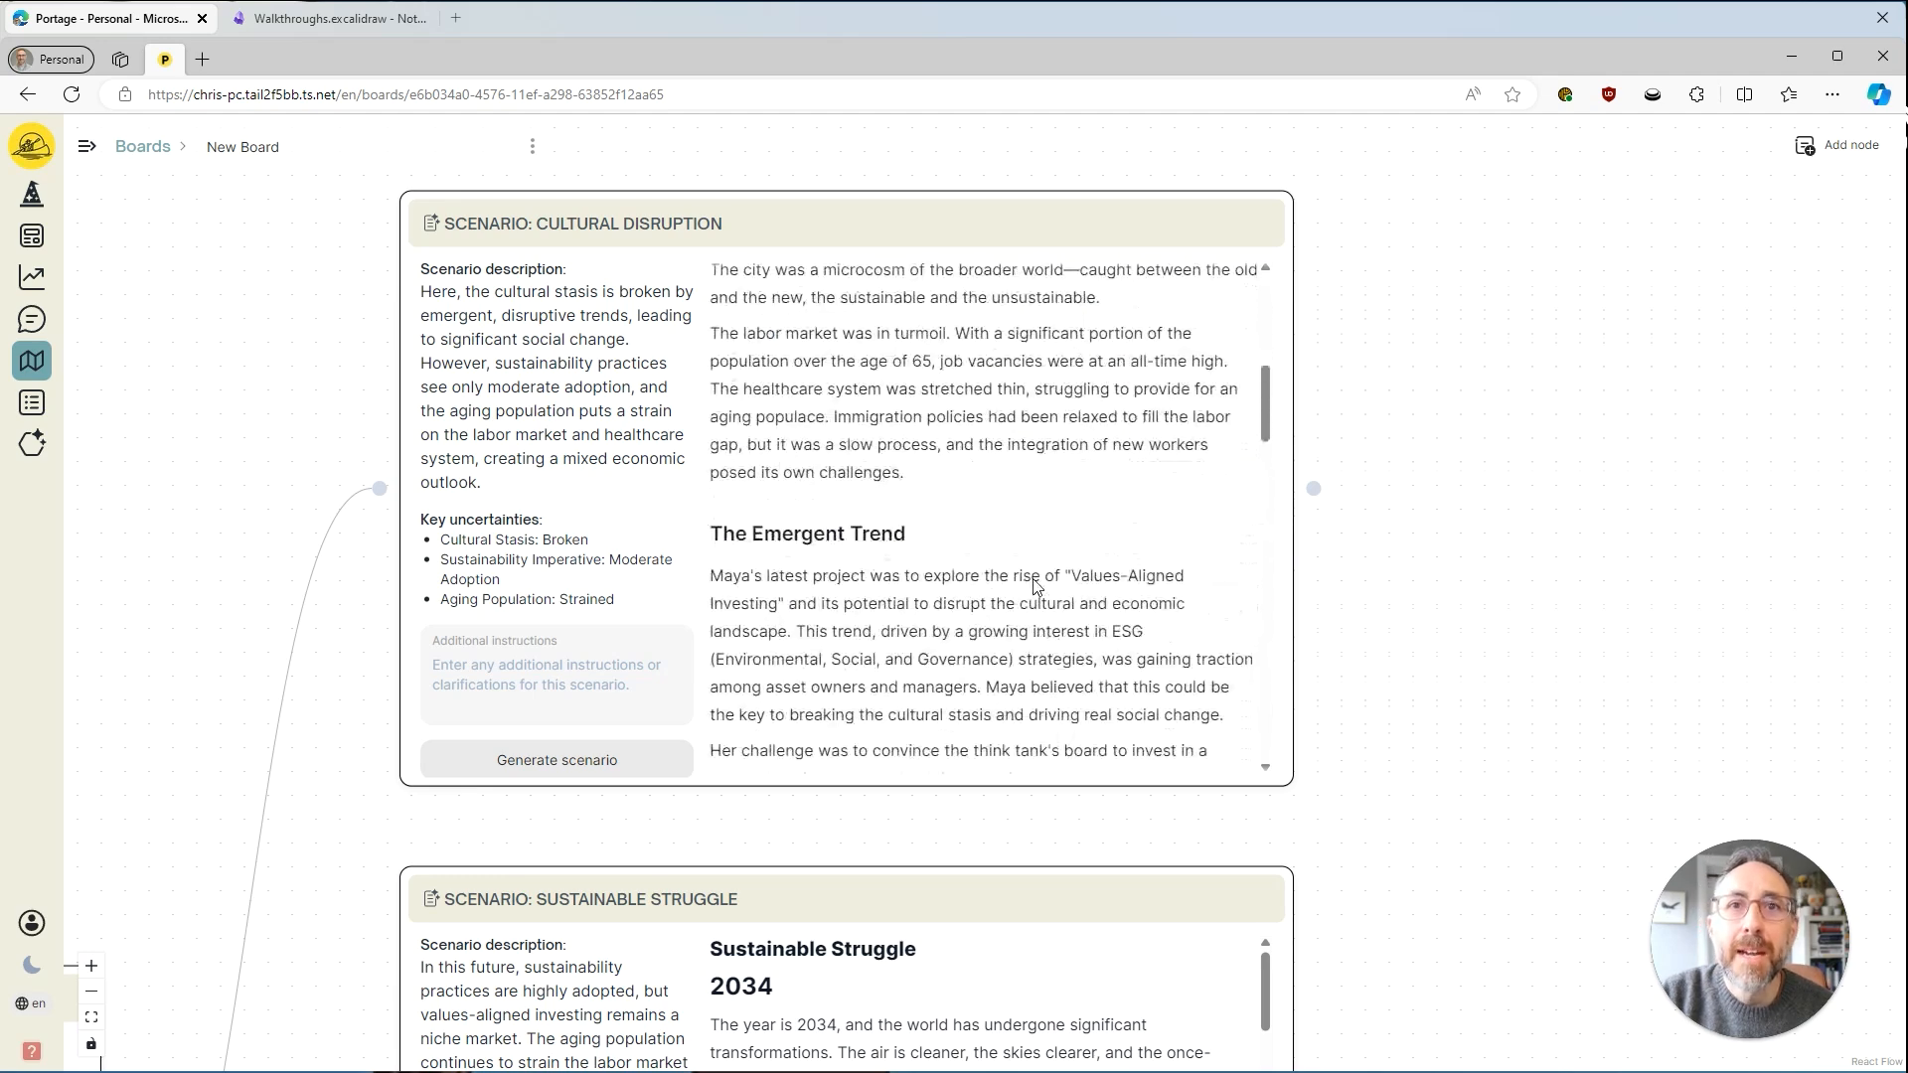
pyautogui.scroll(-5, 1034, 447)
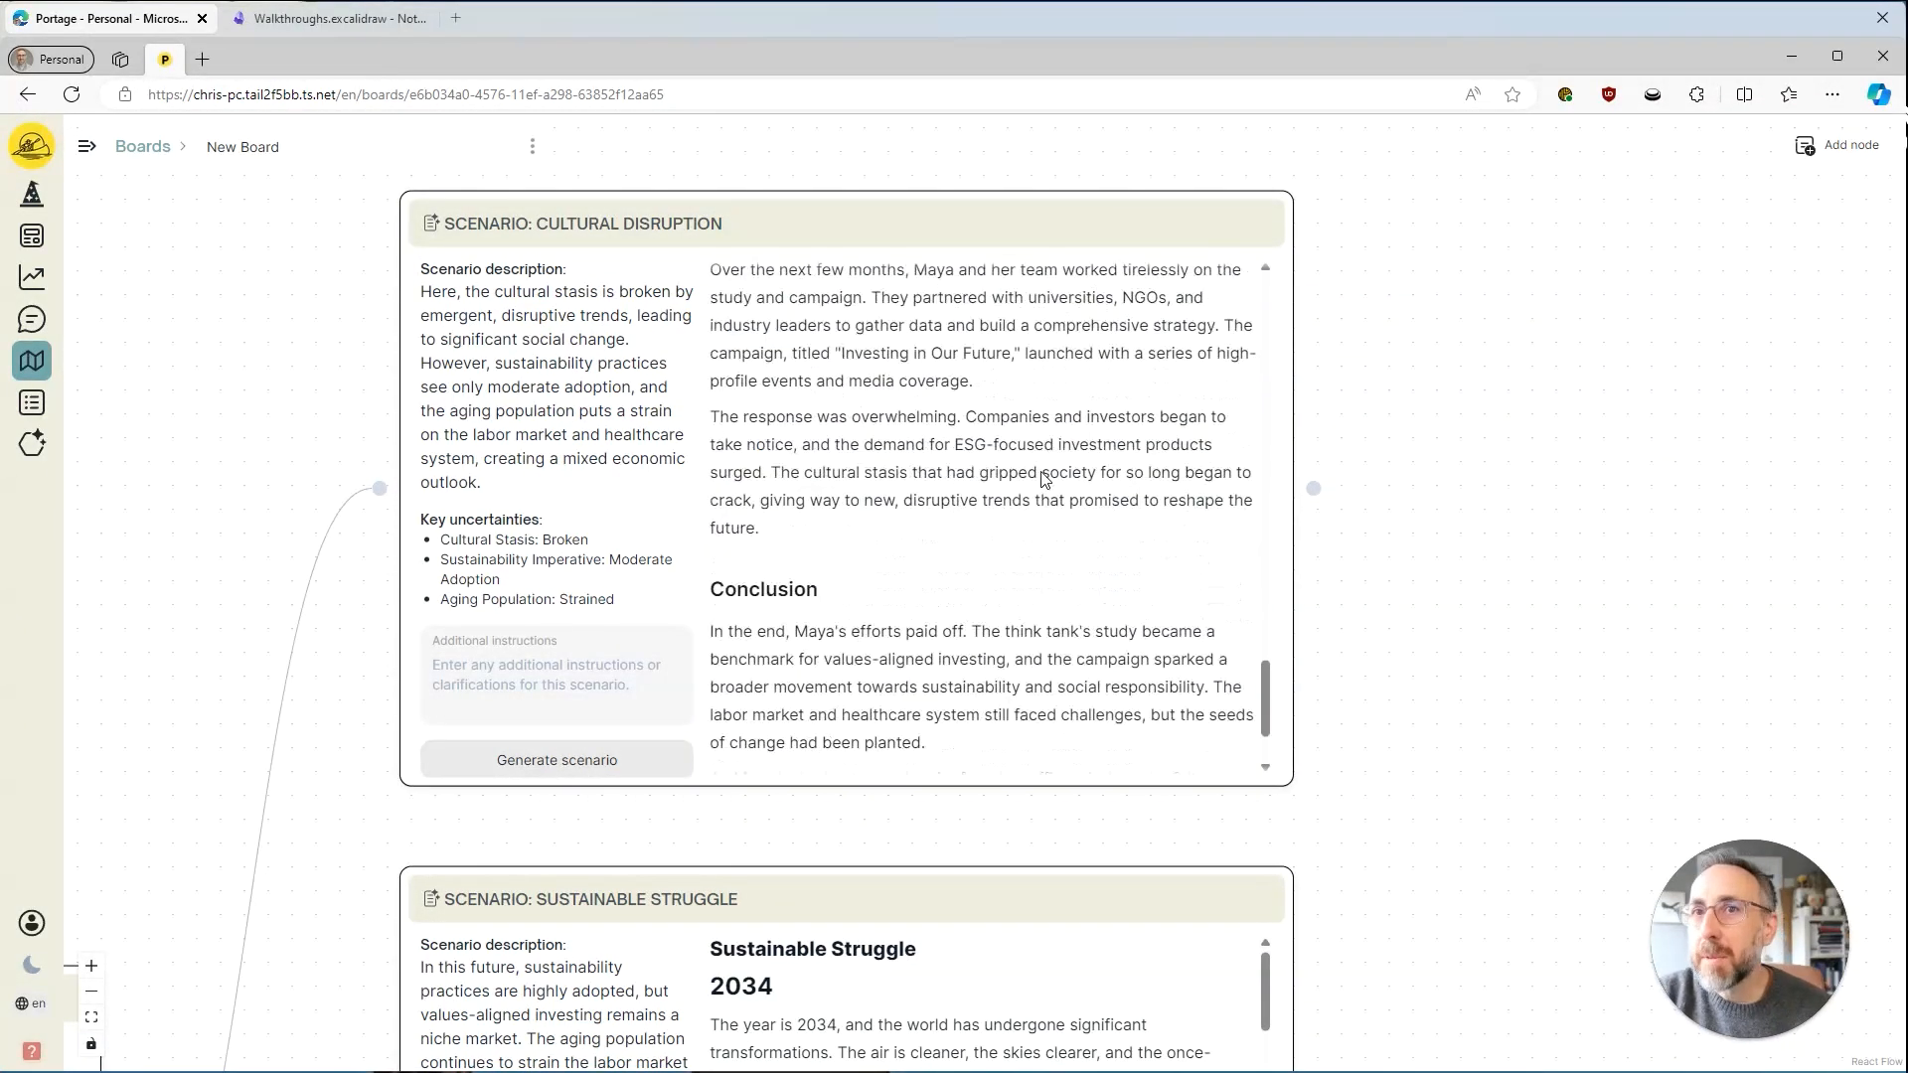
pyautogui.scroll(-2, 1050, 496)
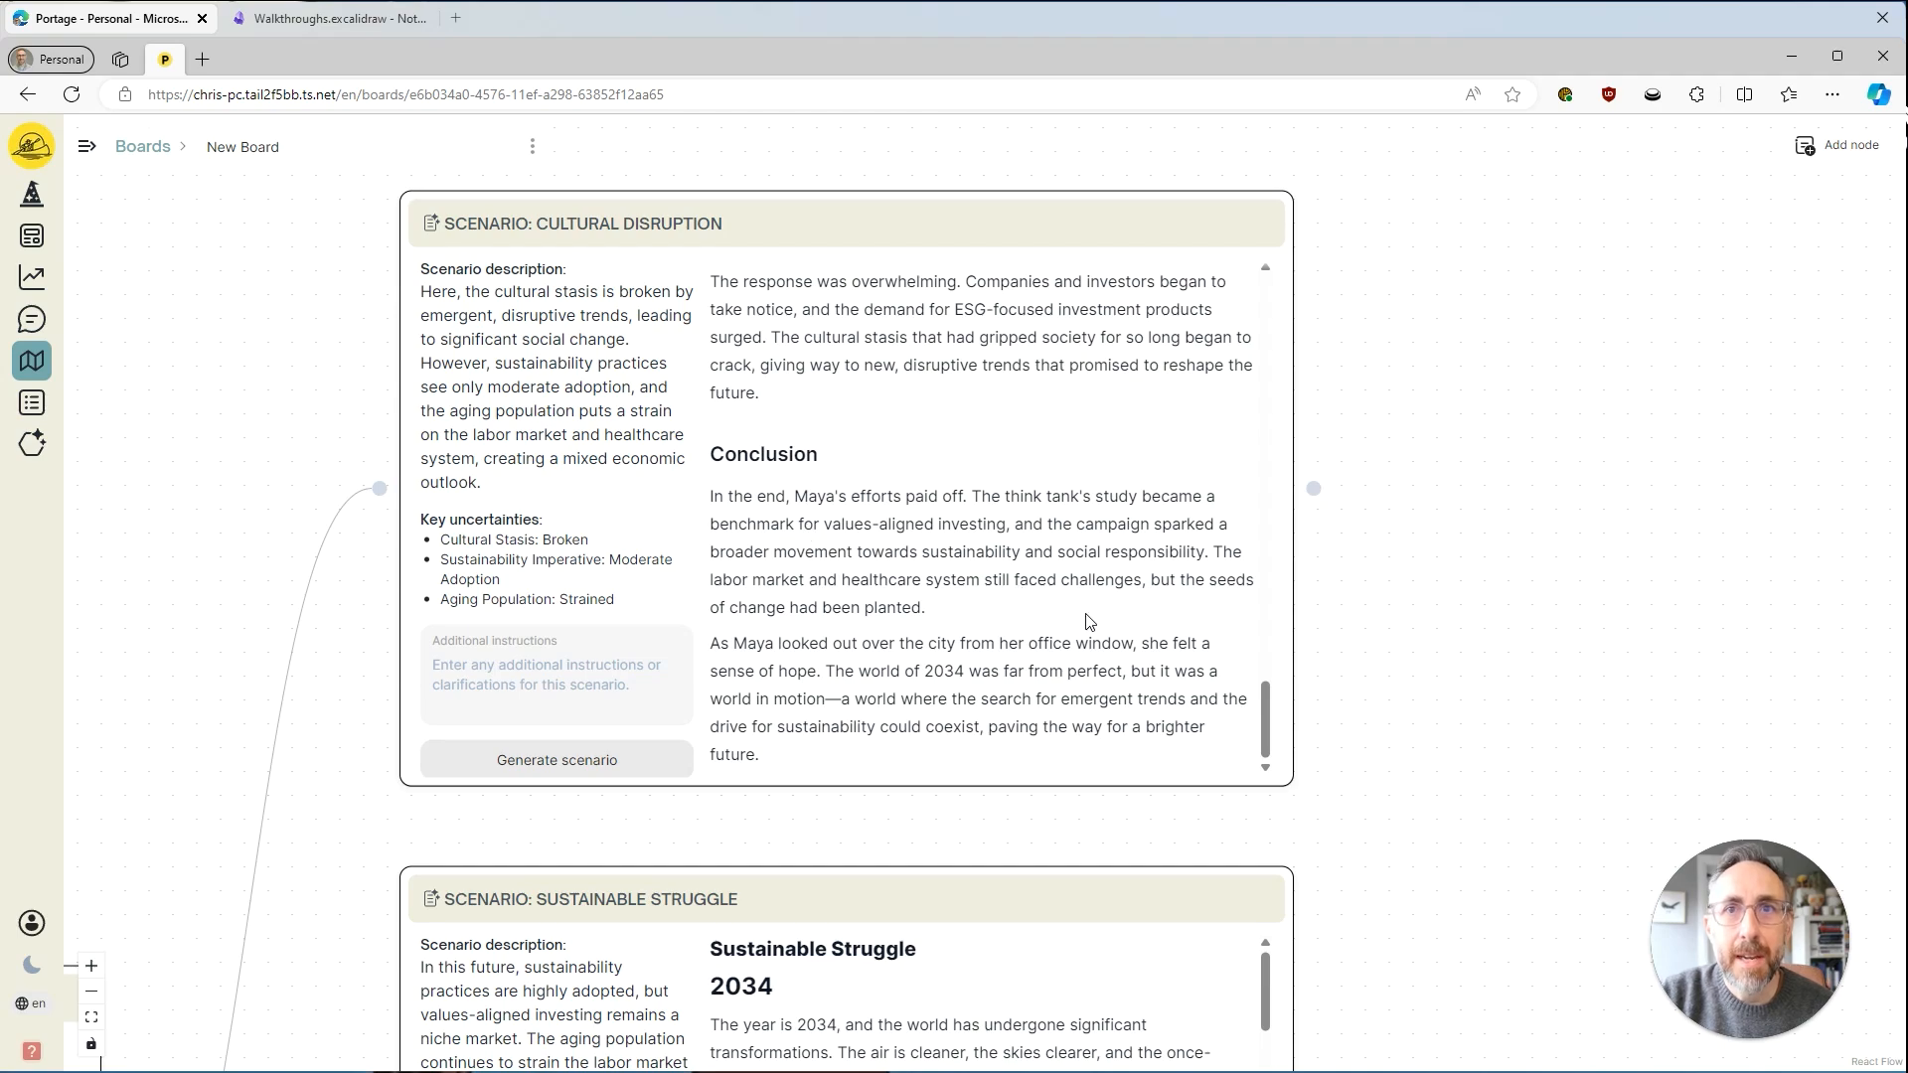
# Review the generated Sustainable Struggle story, including its main character, challenge and narrative sections.
pyautogui.moveTo(1311, 774); pyautogui.dragTo(1387, 195)
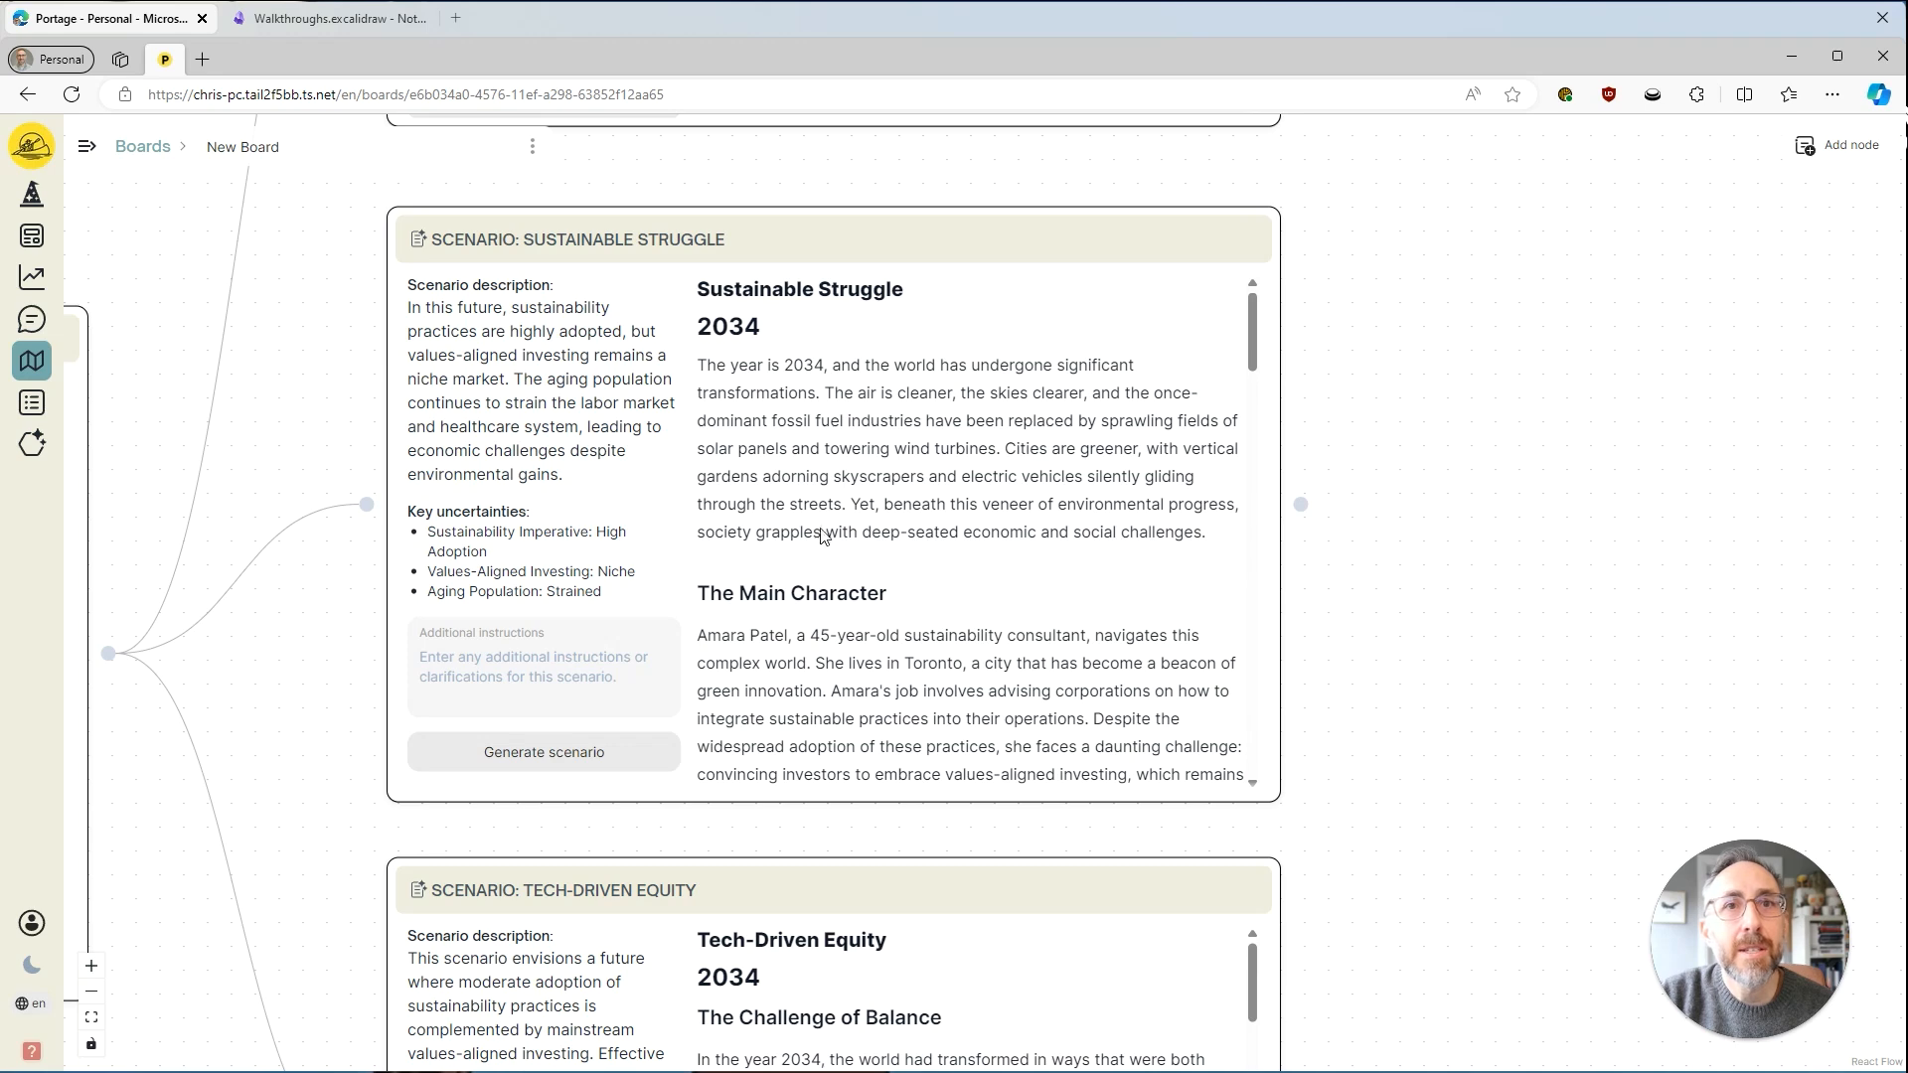
pyautogui.scroll(-6, 925, 655)
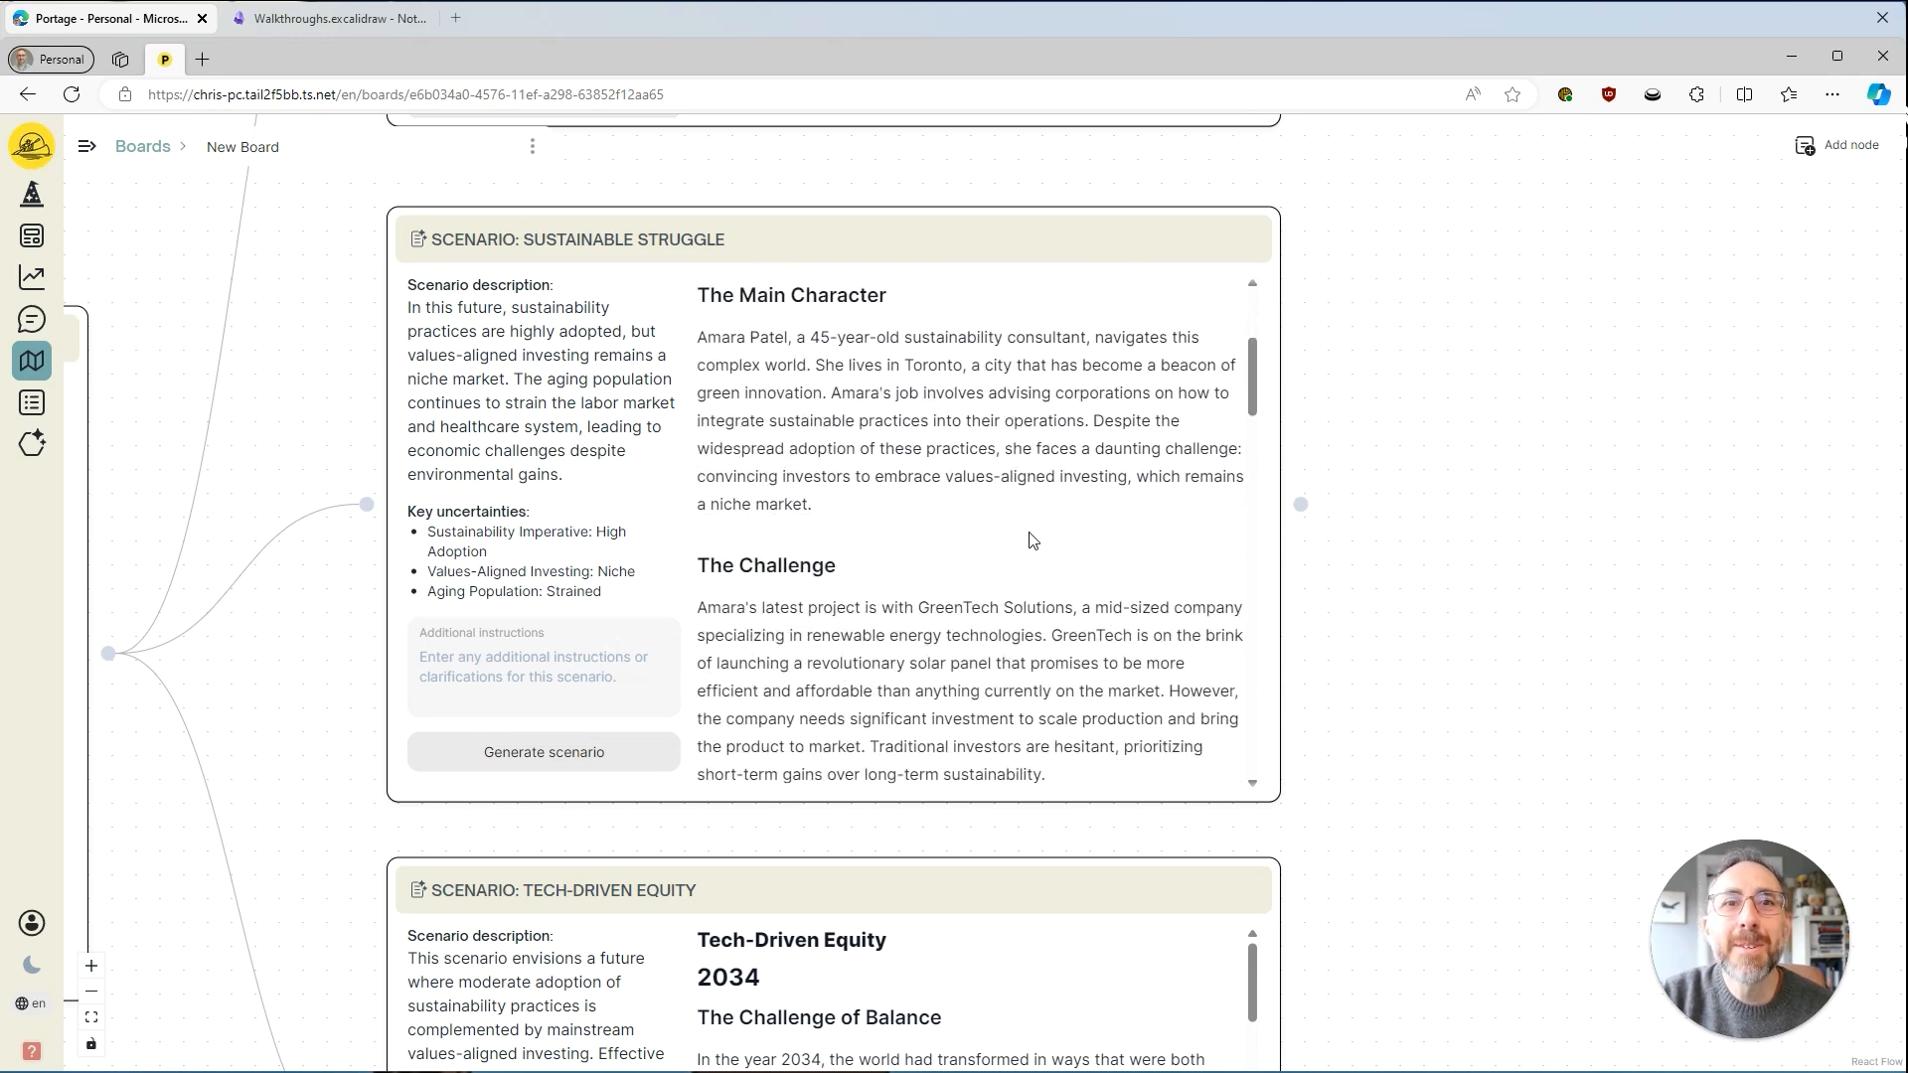
pyautogui.scroll(-3, 1041, 515)
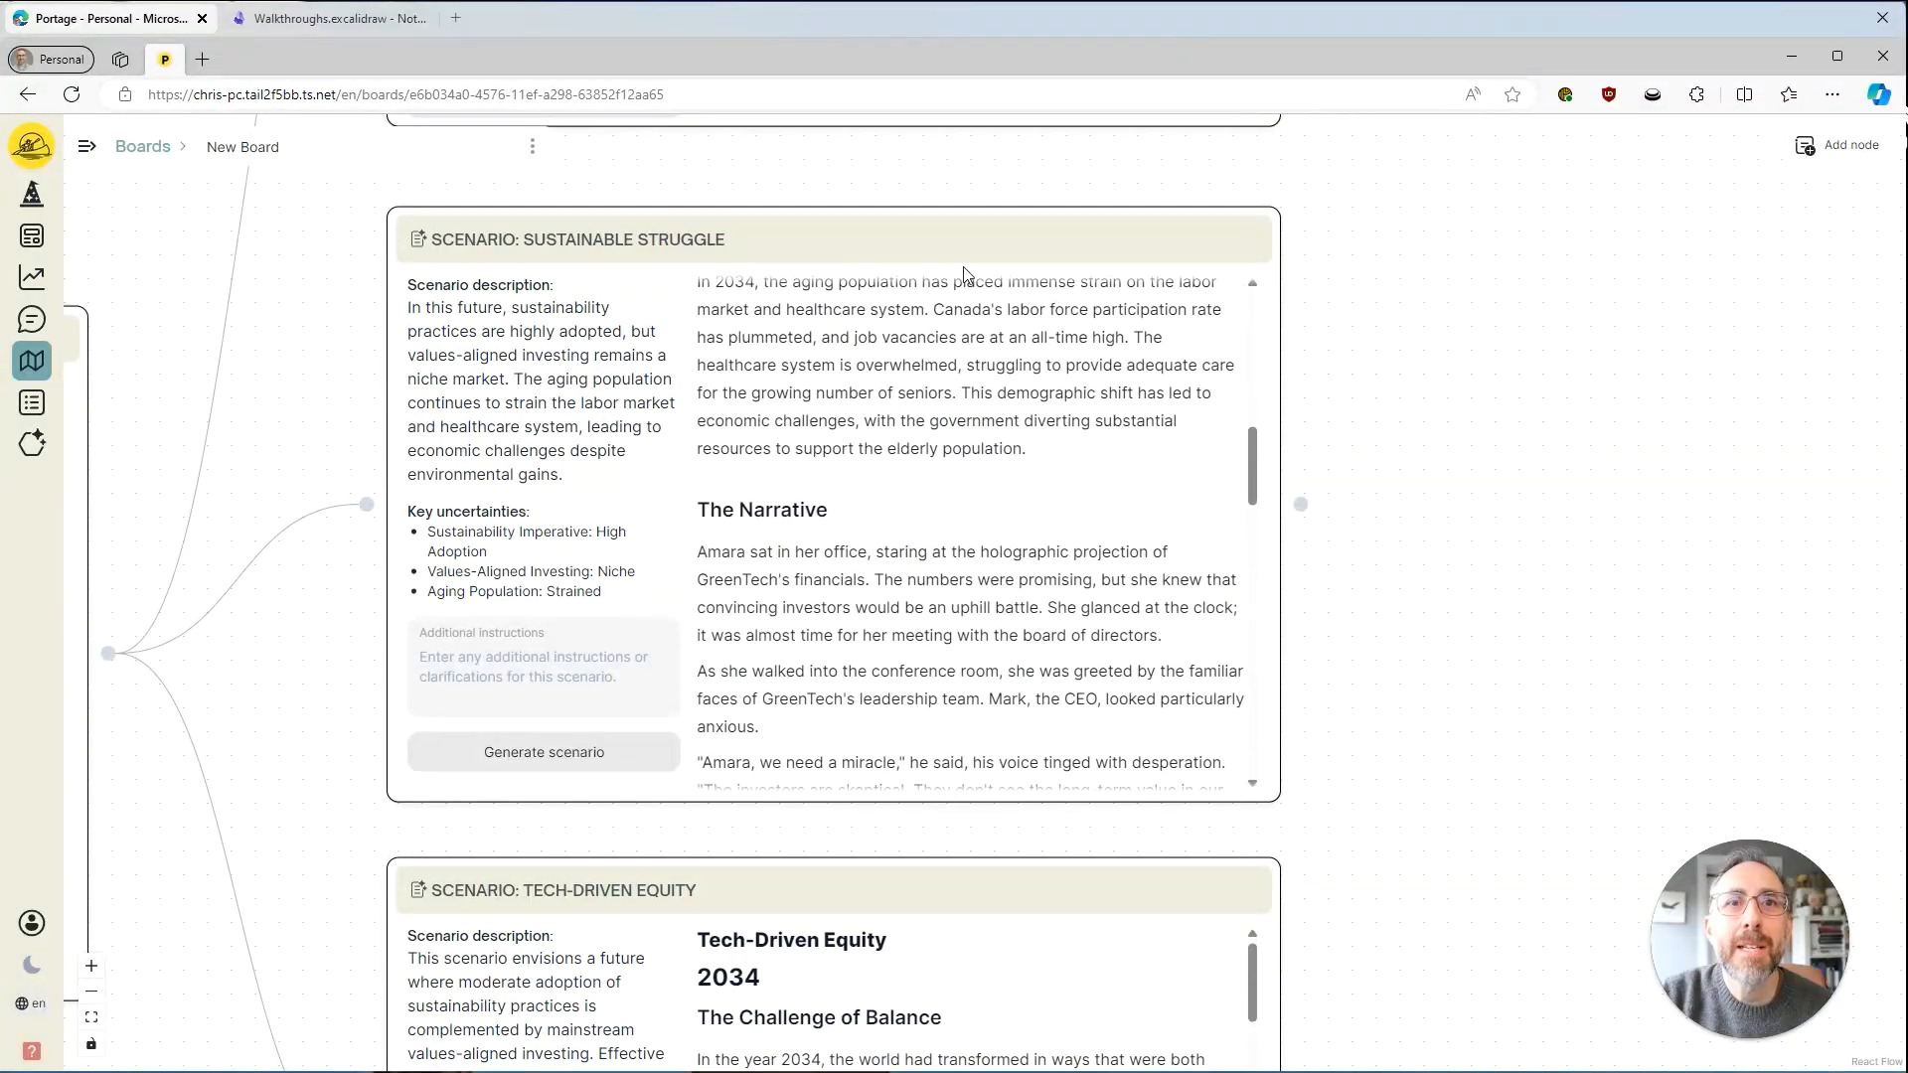
pyautogui.scroll(-2, 1175, 574)
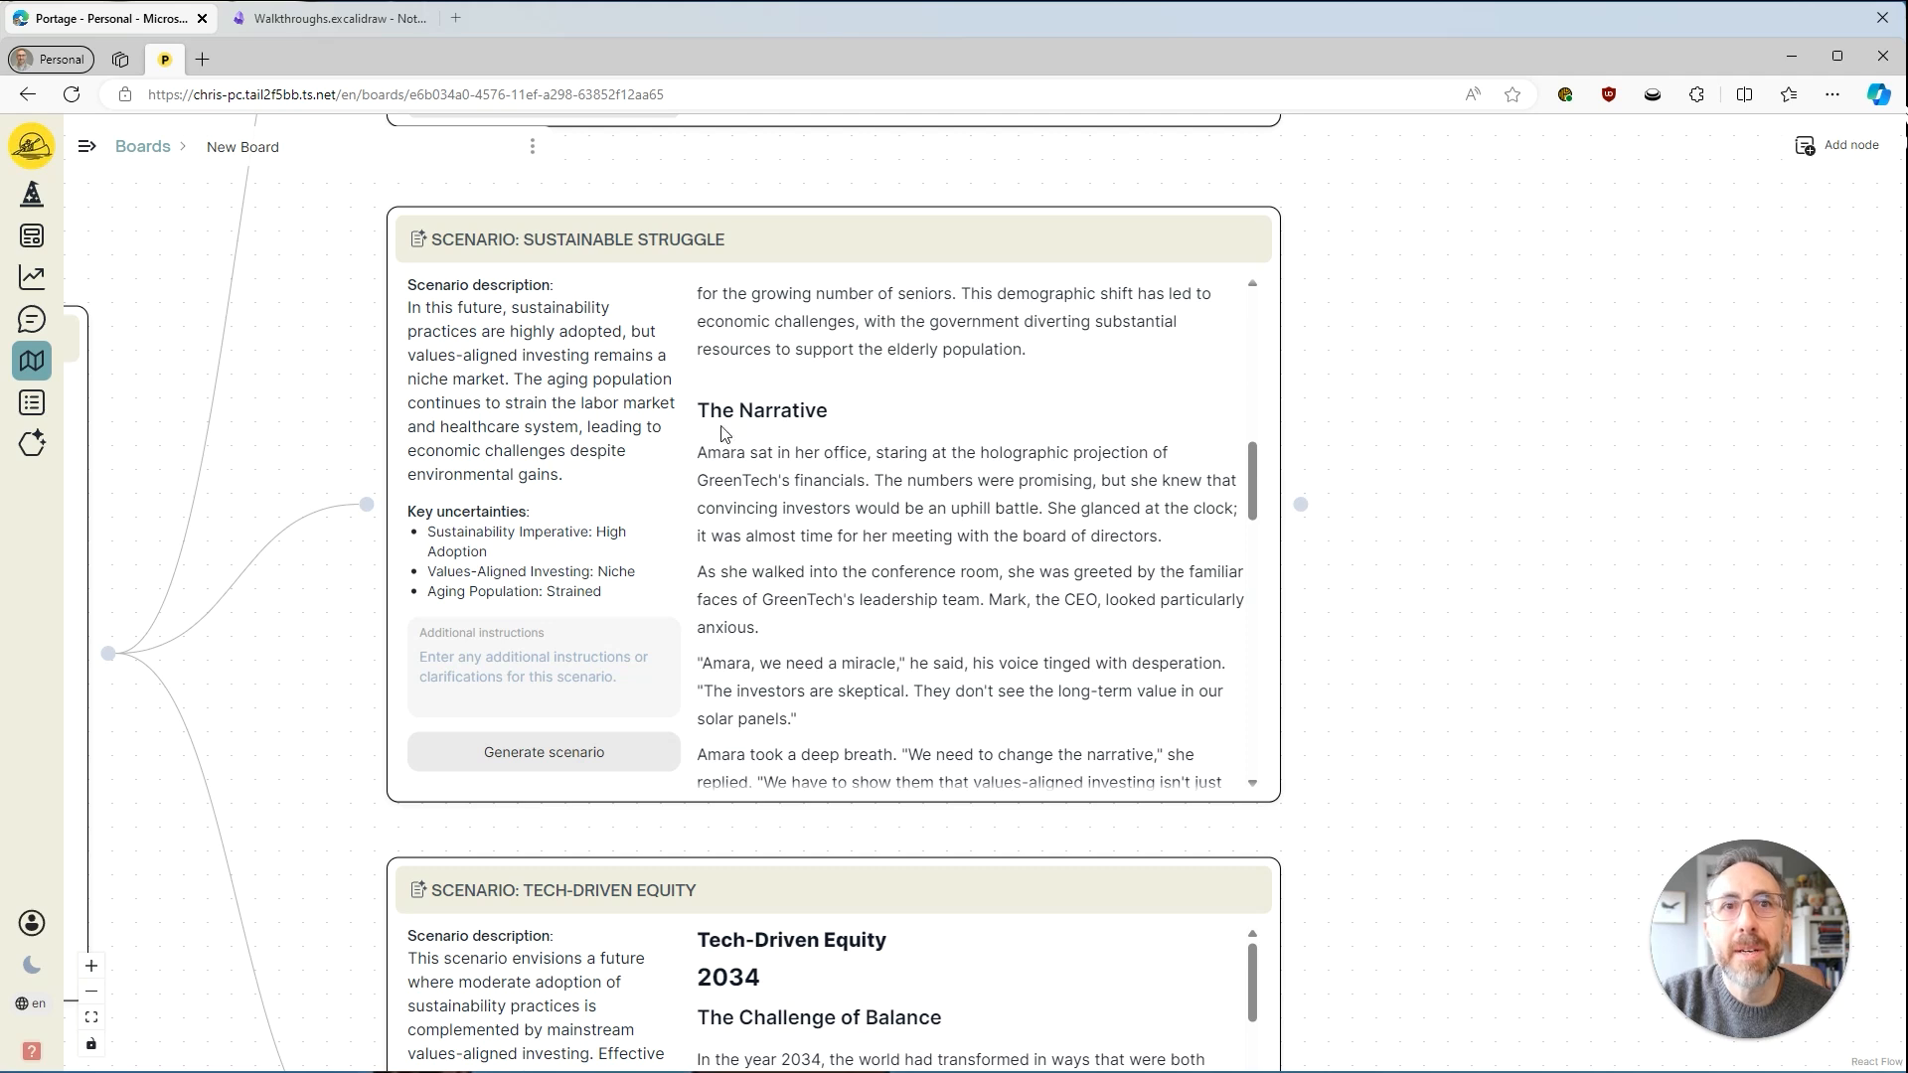
pyautogui.scroll(-2, 988, 550)
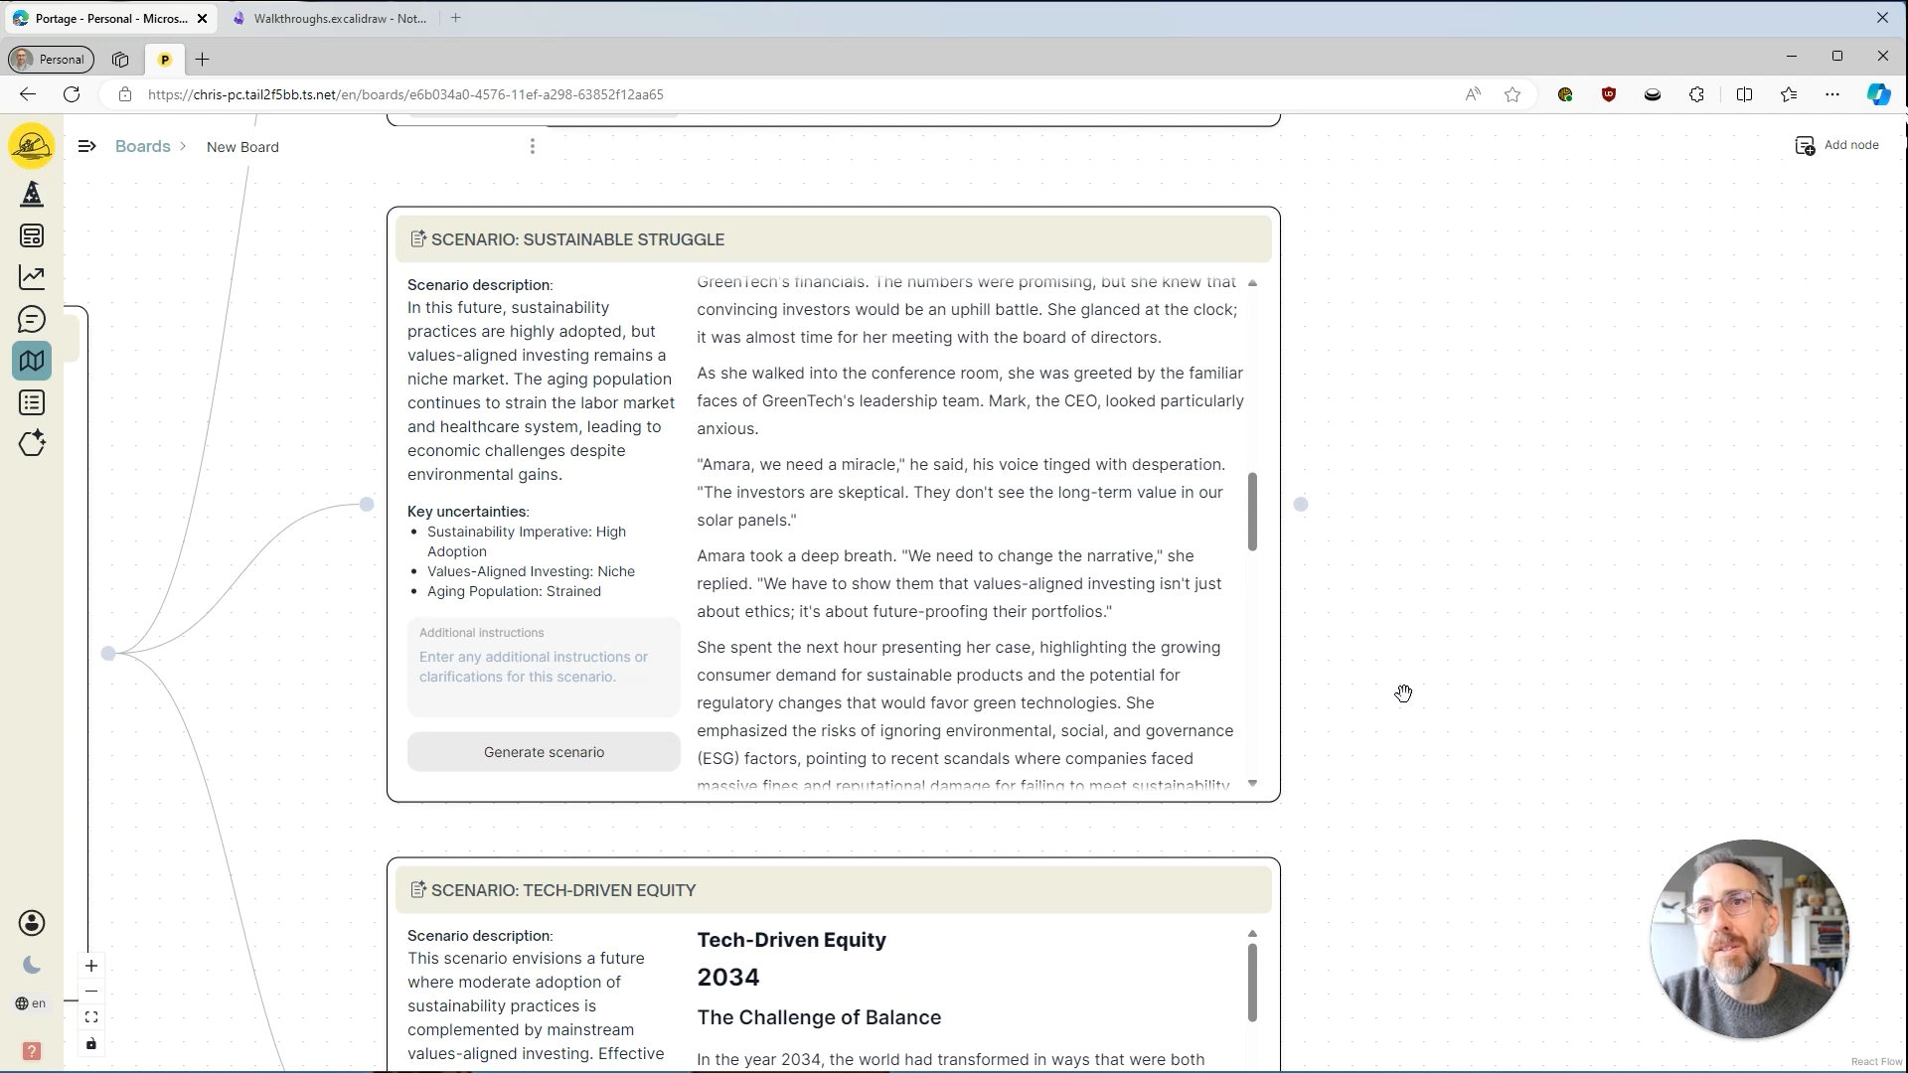
# Look over the opening sections of the generated Tech-Driven Equity story.
pyautogui.moveTo(1401, 694); pyautogui.dragTo(1344, 320)
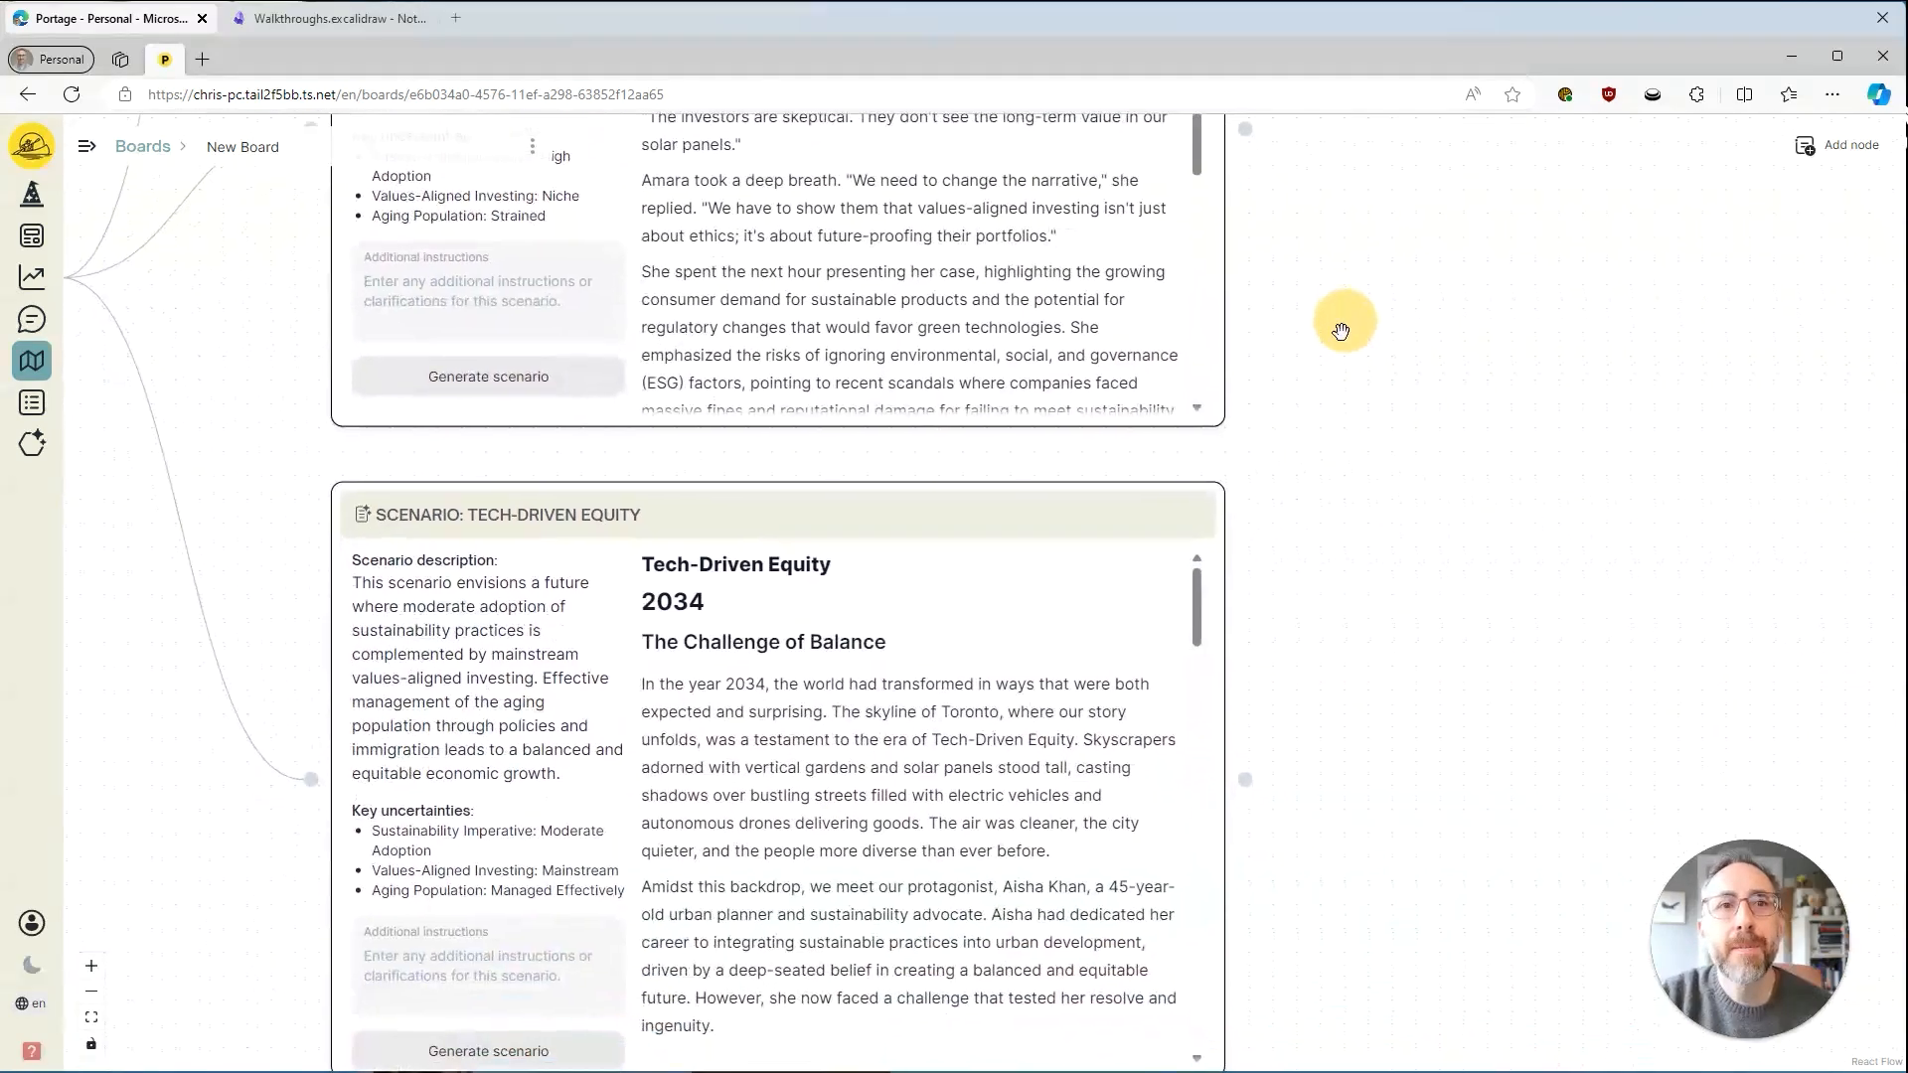
pyautogui.moveTo(1368, 741); pyautogui.dragTo(1410, 498)
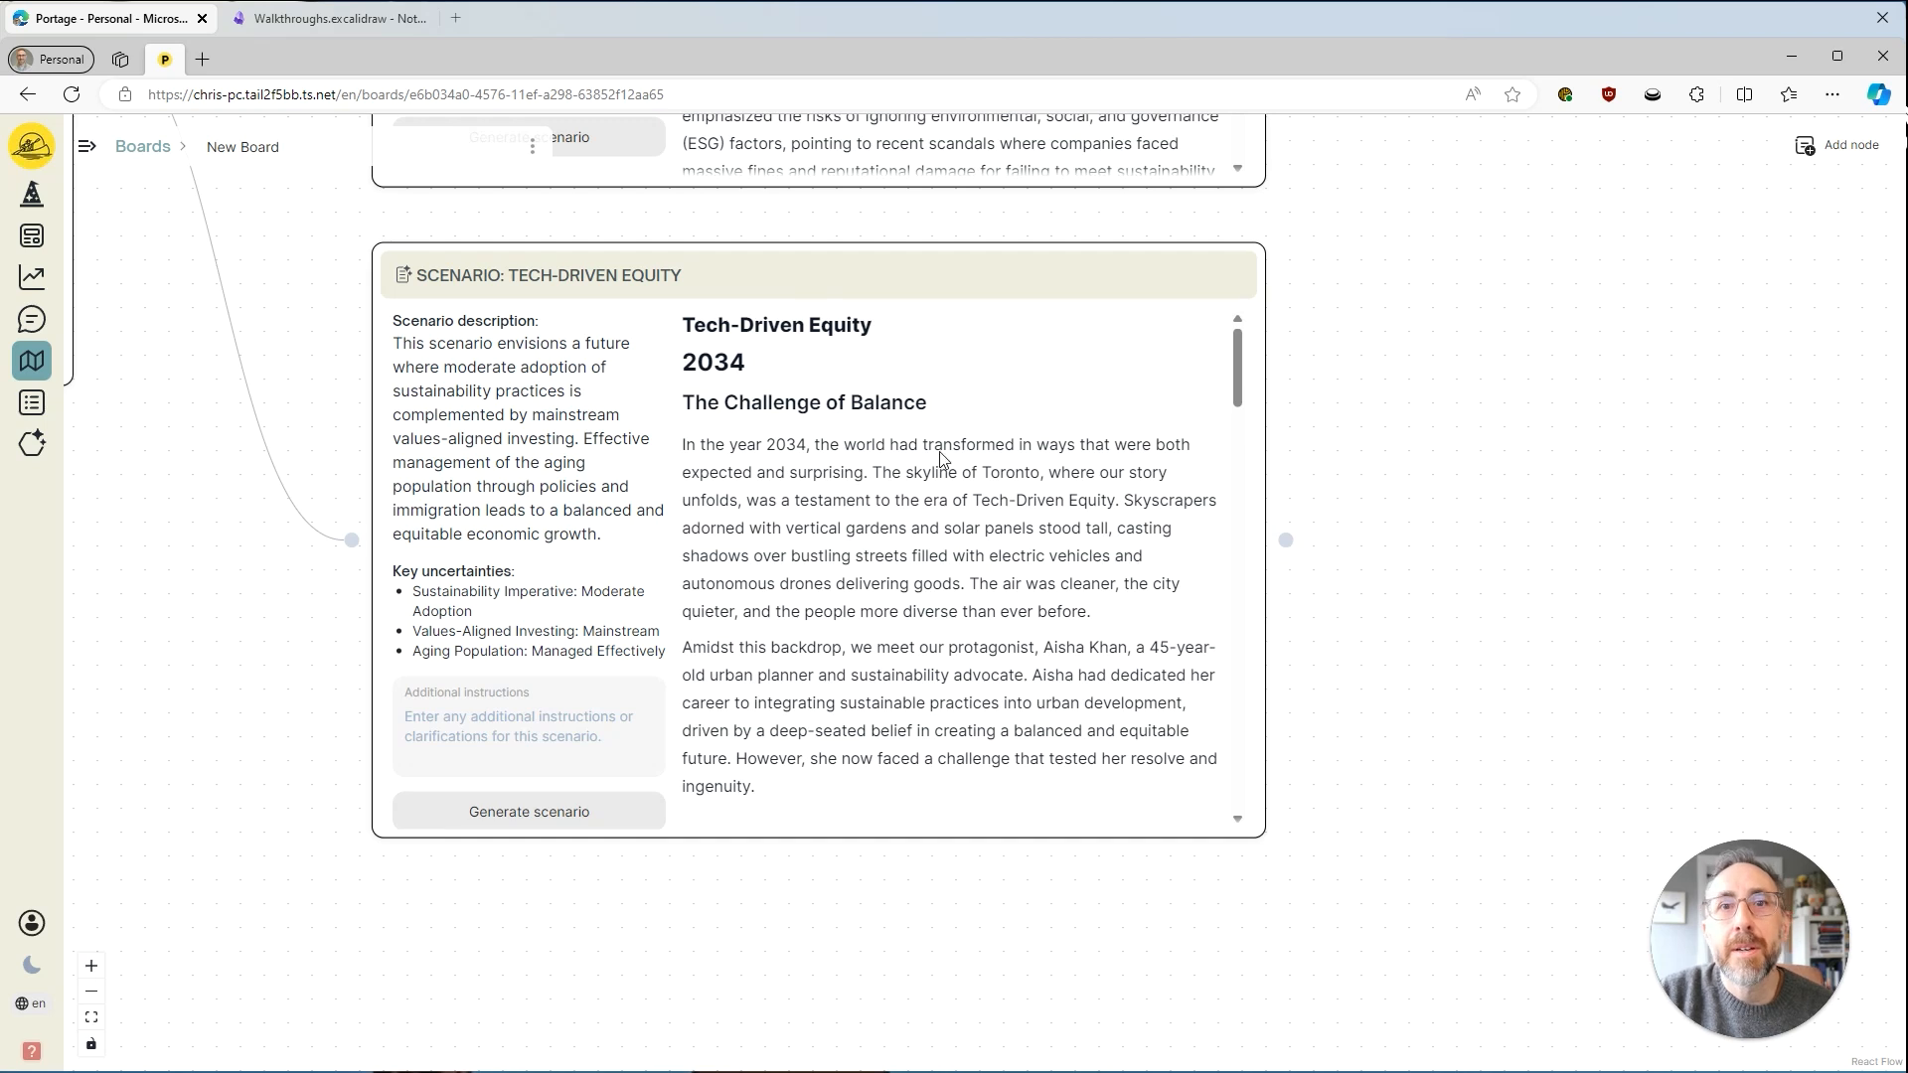
pyautogui.scroll(-3, 974, 550)
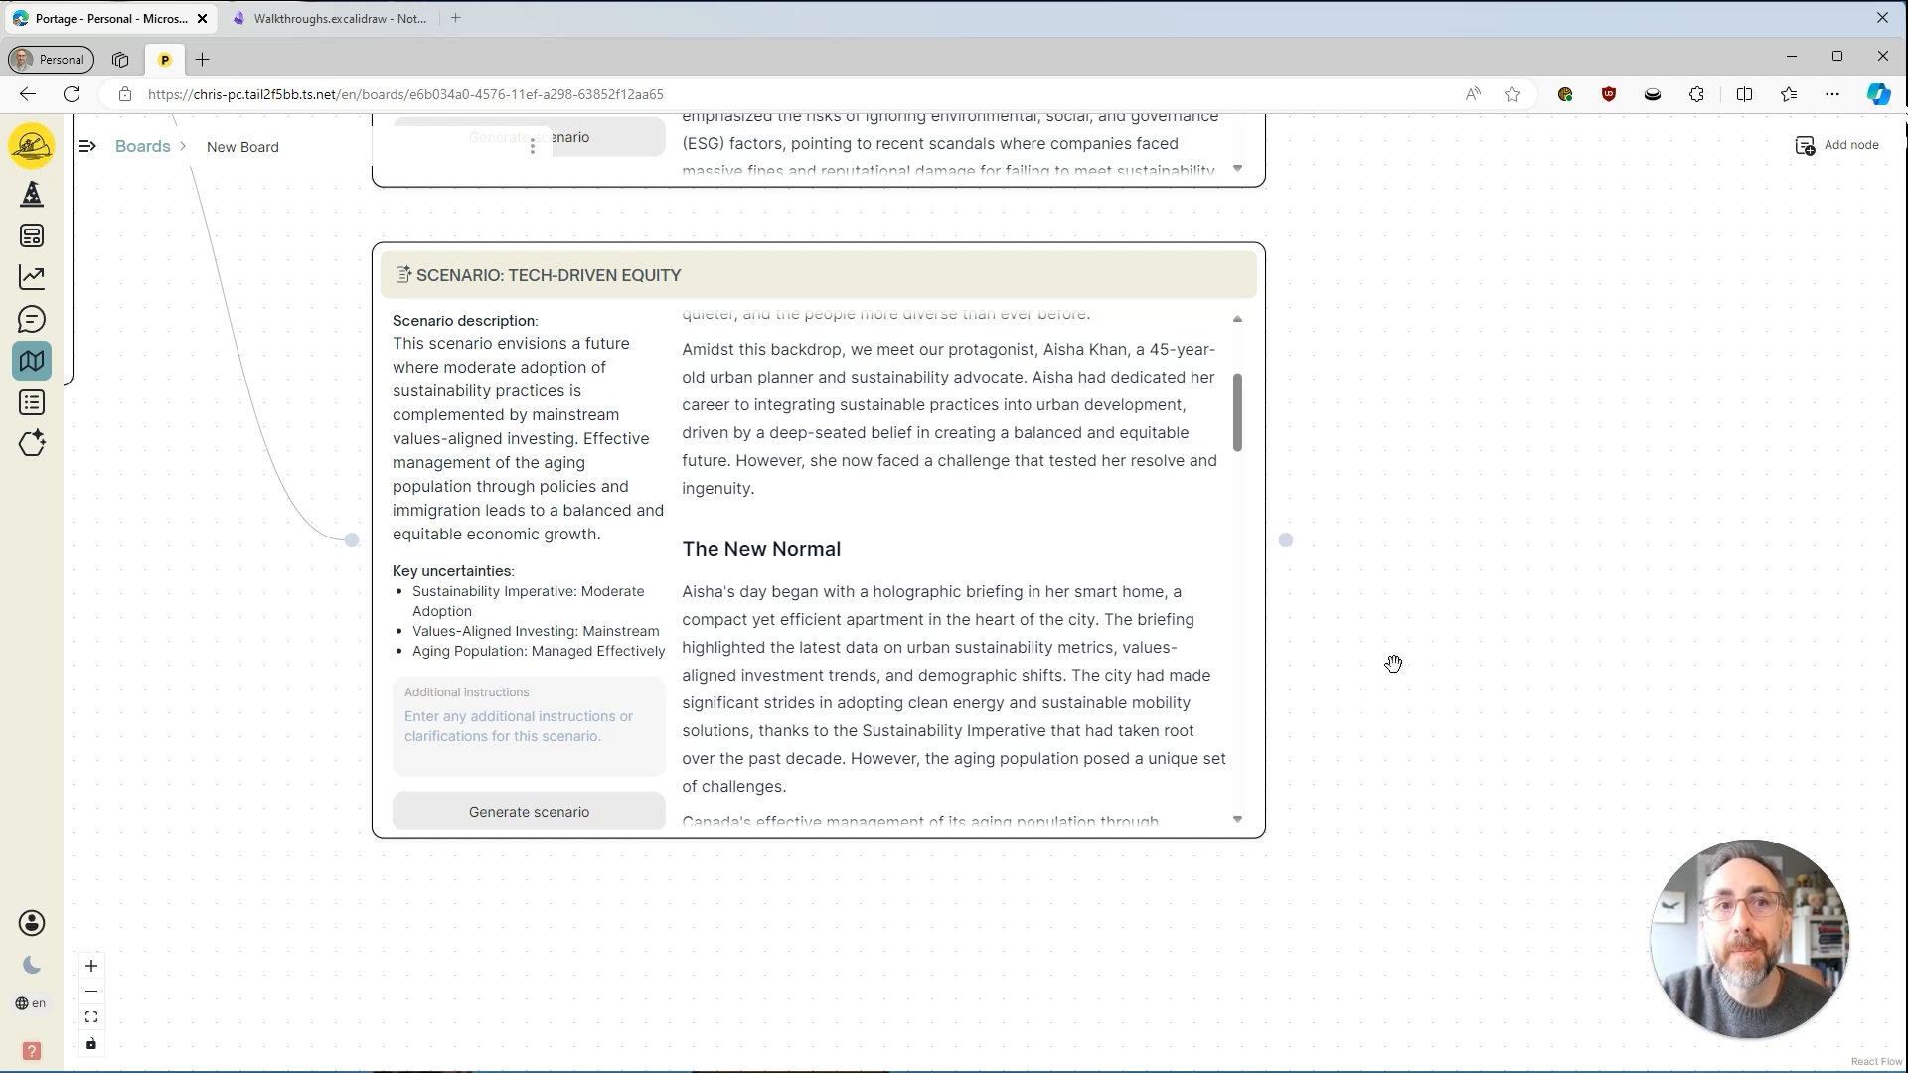
# Add an Impact Assessment node to the board and place it on the far side of the three scenario nodes from the Scenario Generator.
pyautogui.scroll(-3, 1385, 406)
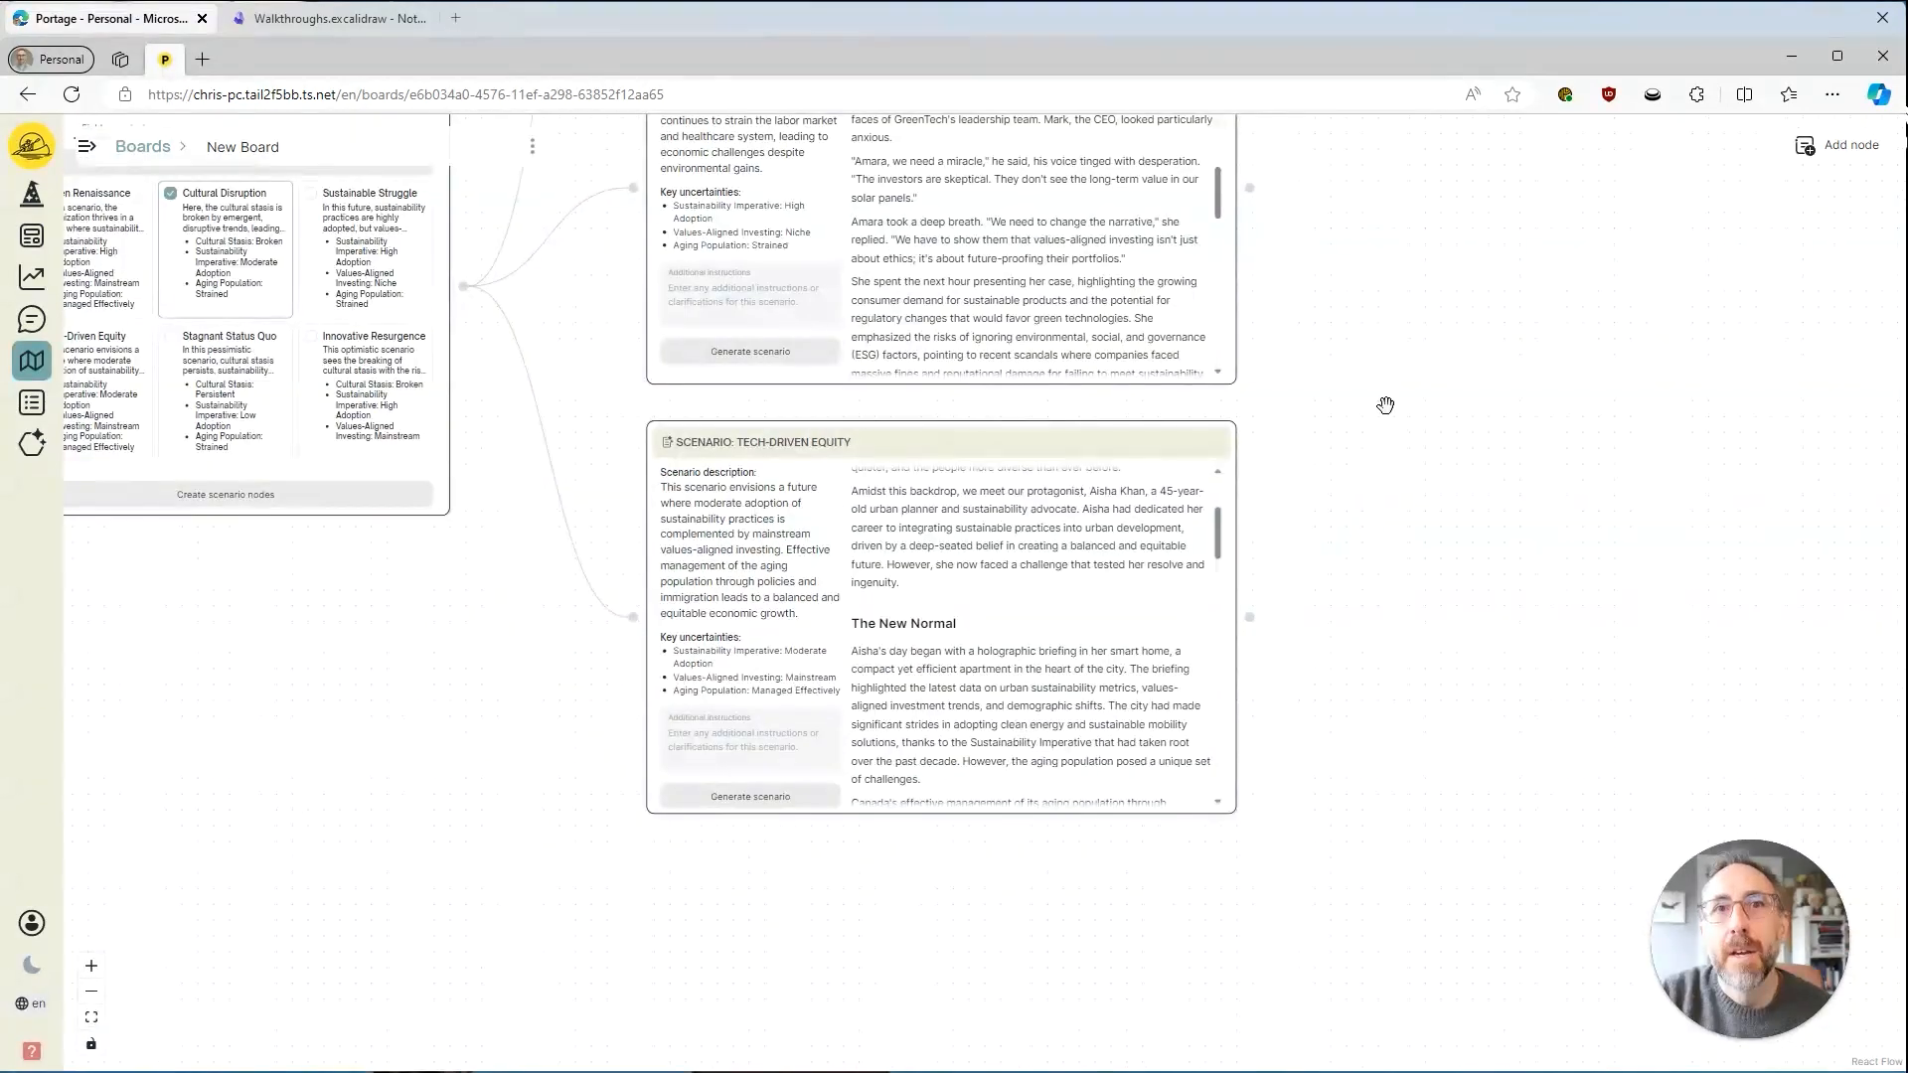
pyautogui.scroll(-5, 1386, 406)
pyautogui.moveTo(1315, 468); pyautogui.dragTo(1133, 587)
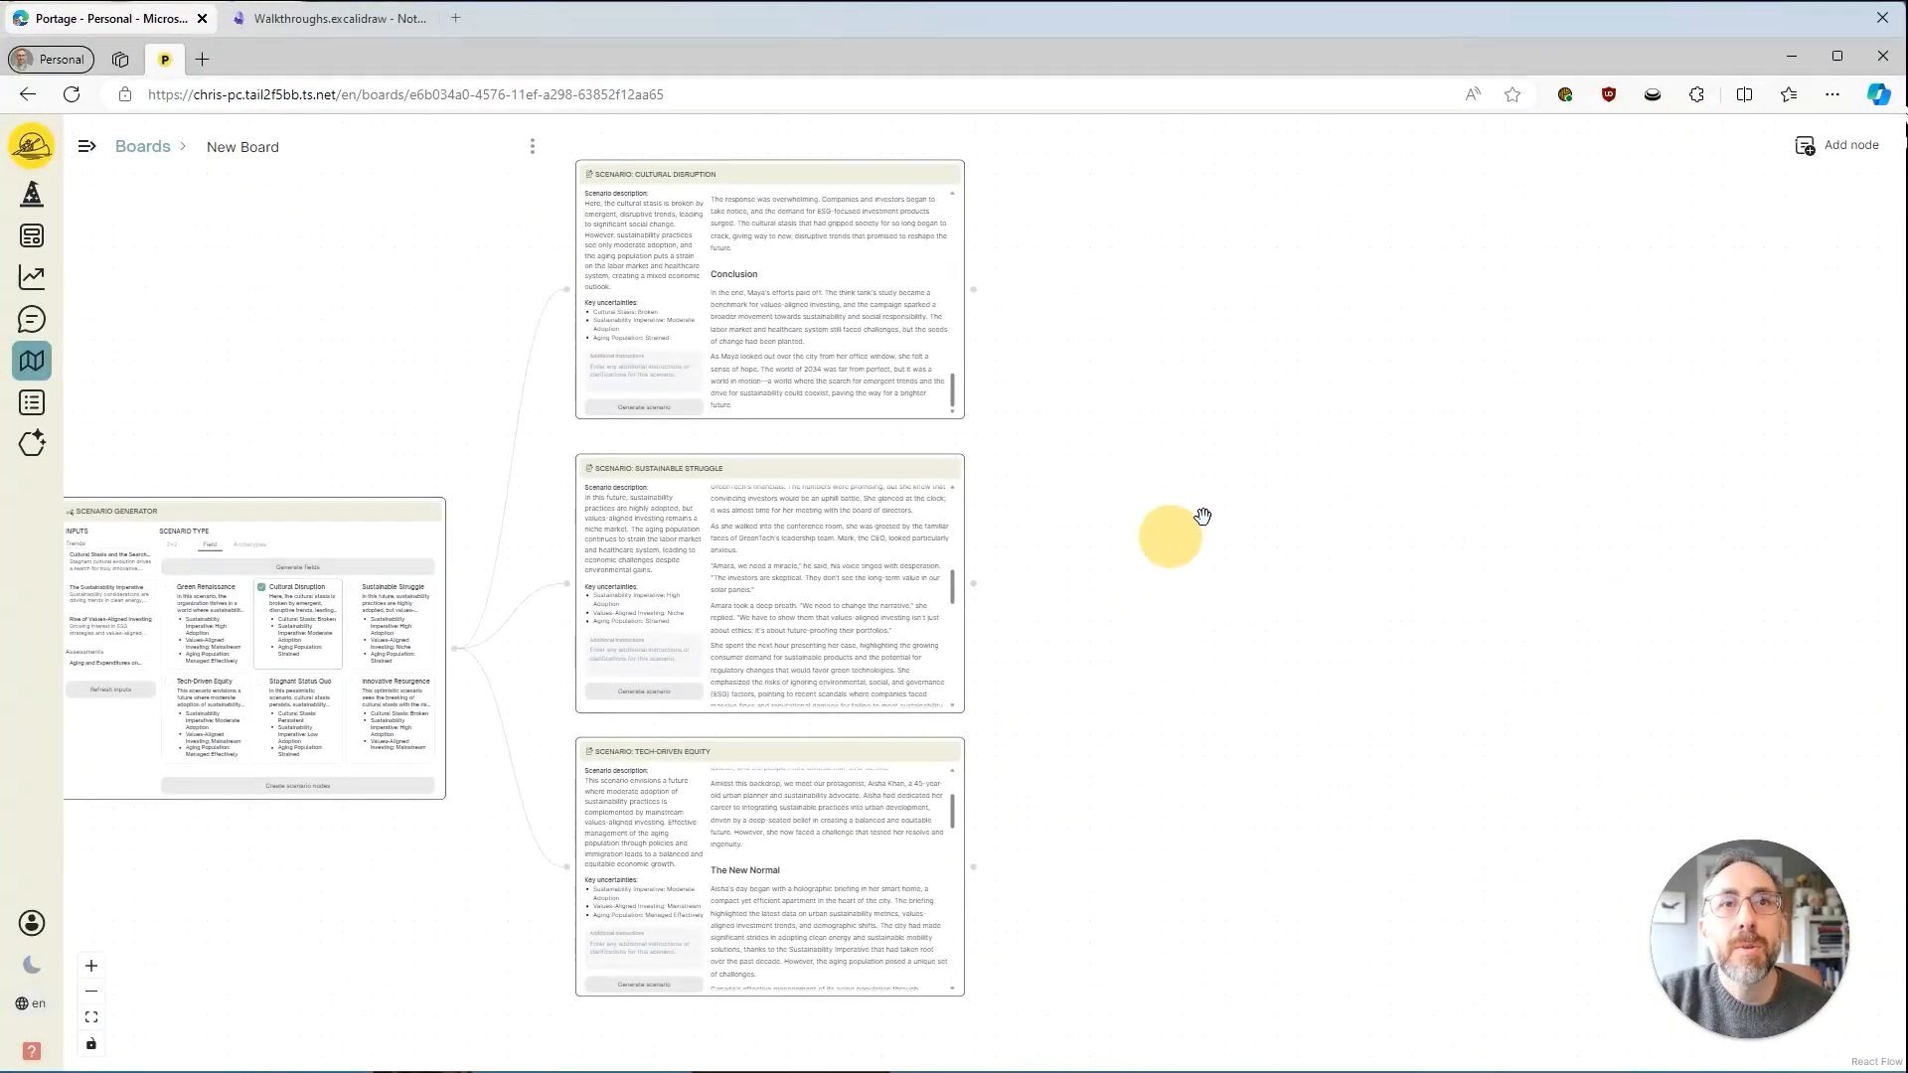
pyautogui.click(1841, 162)
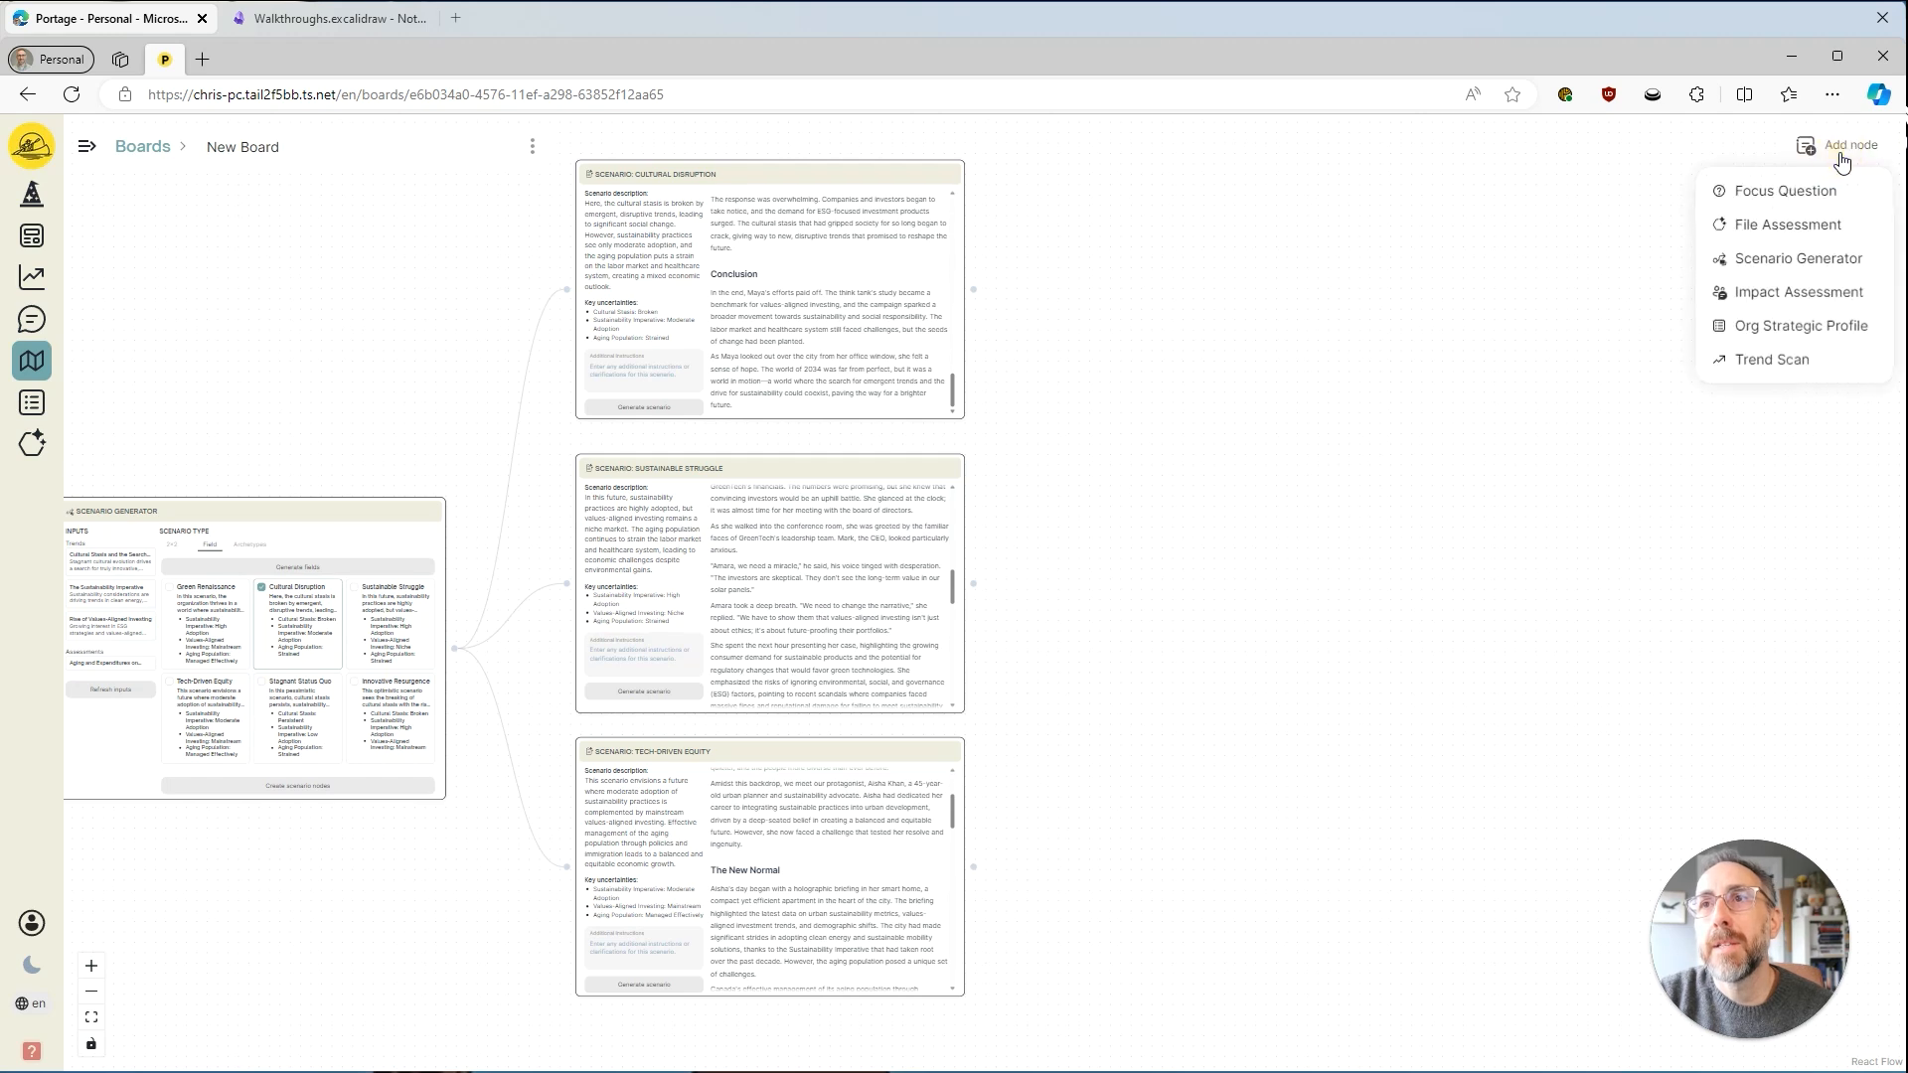
pyautogui.click(1807, 298)
pyautogui.scroll(-4, 1265, 443)
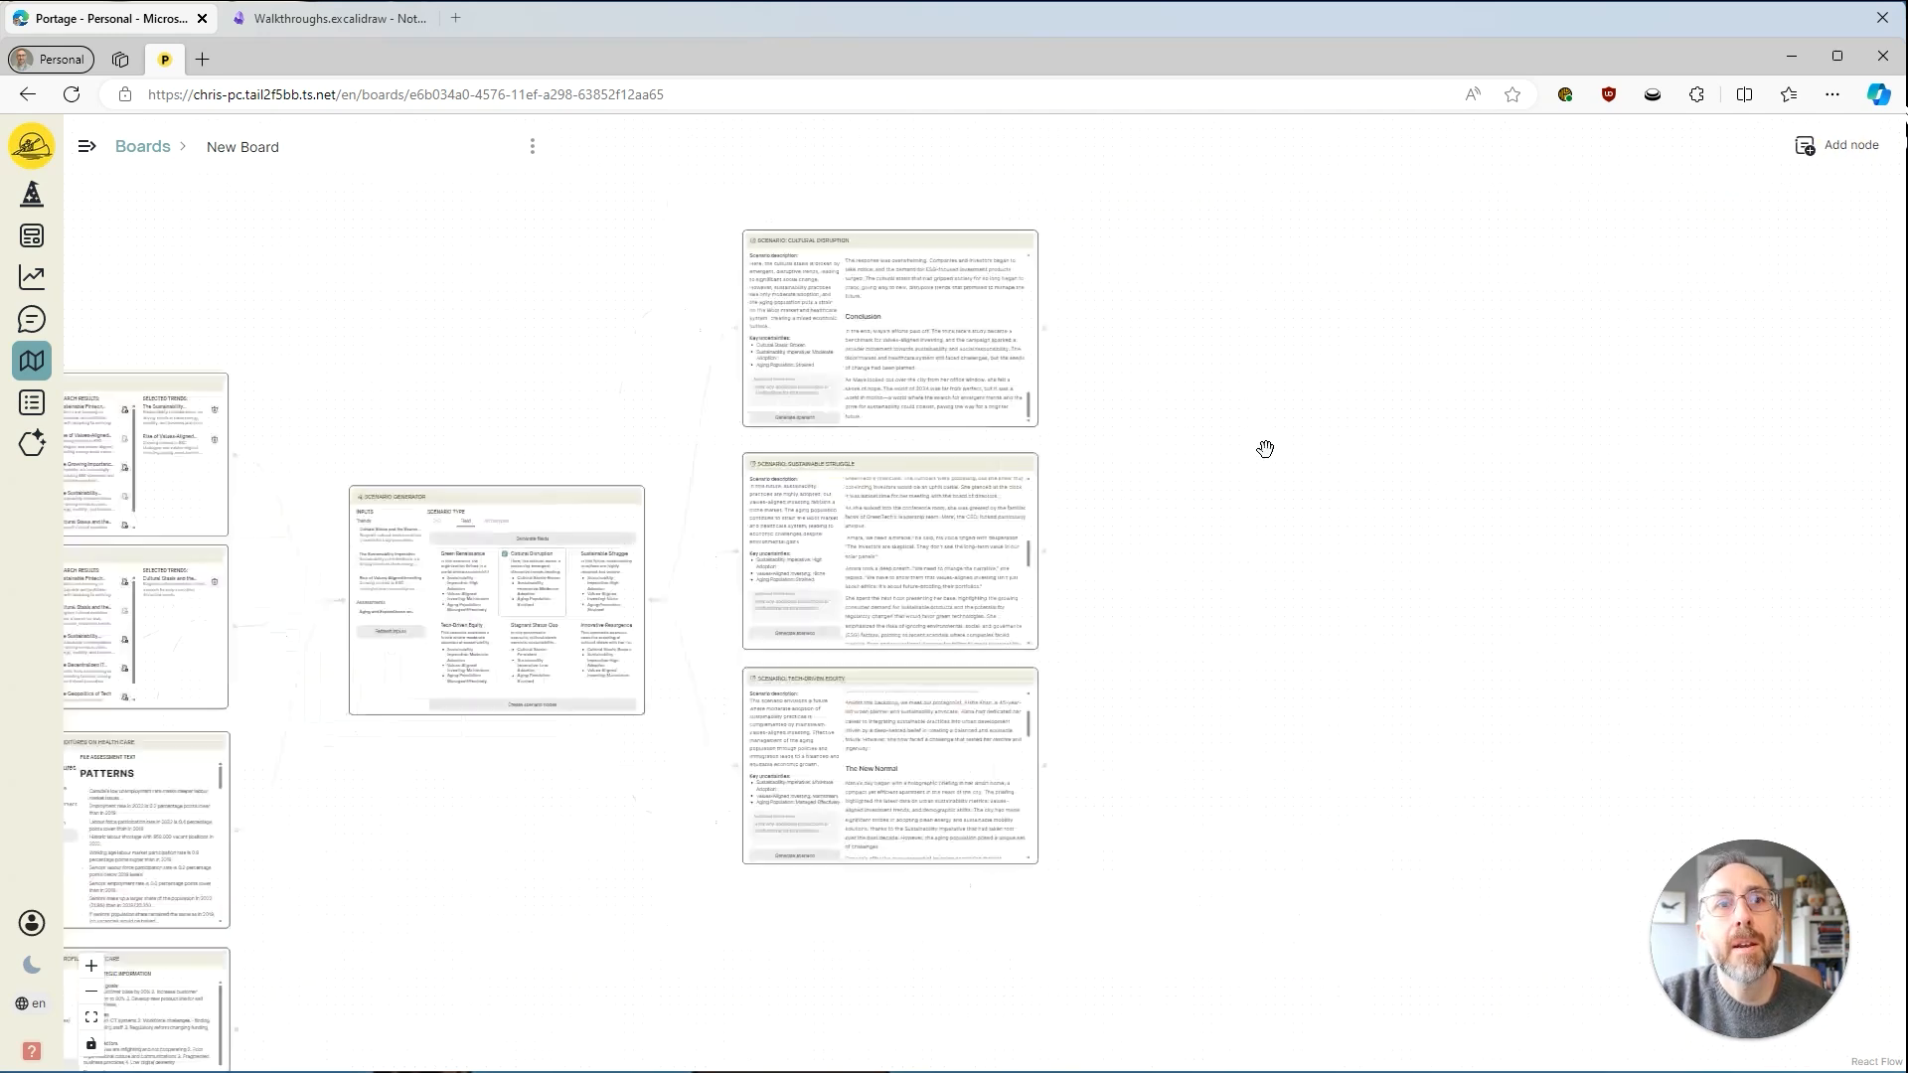
pyautogui.scroll(-3, 1269, 438)
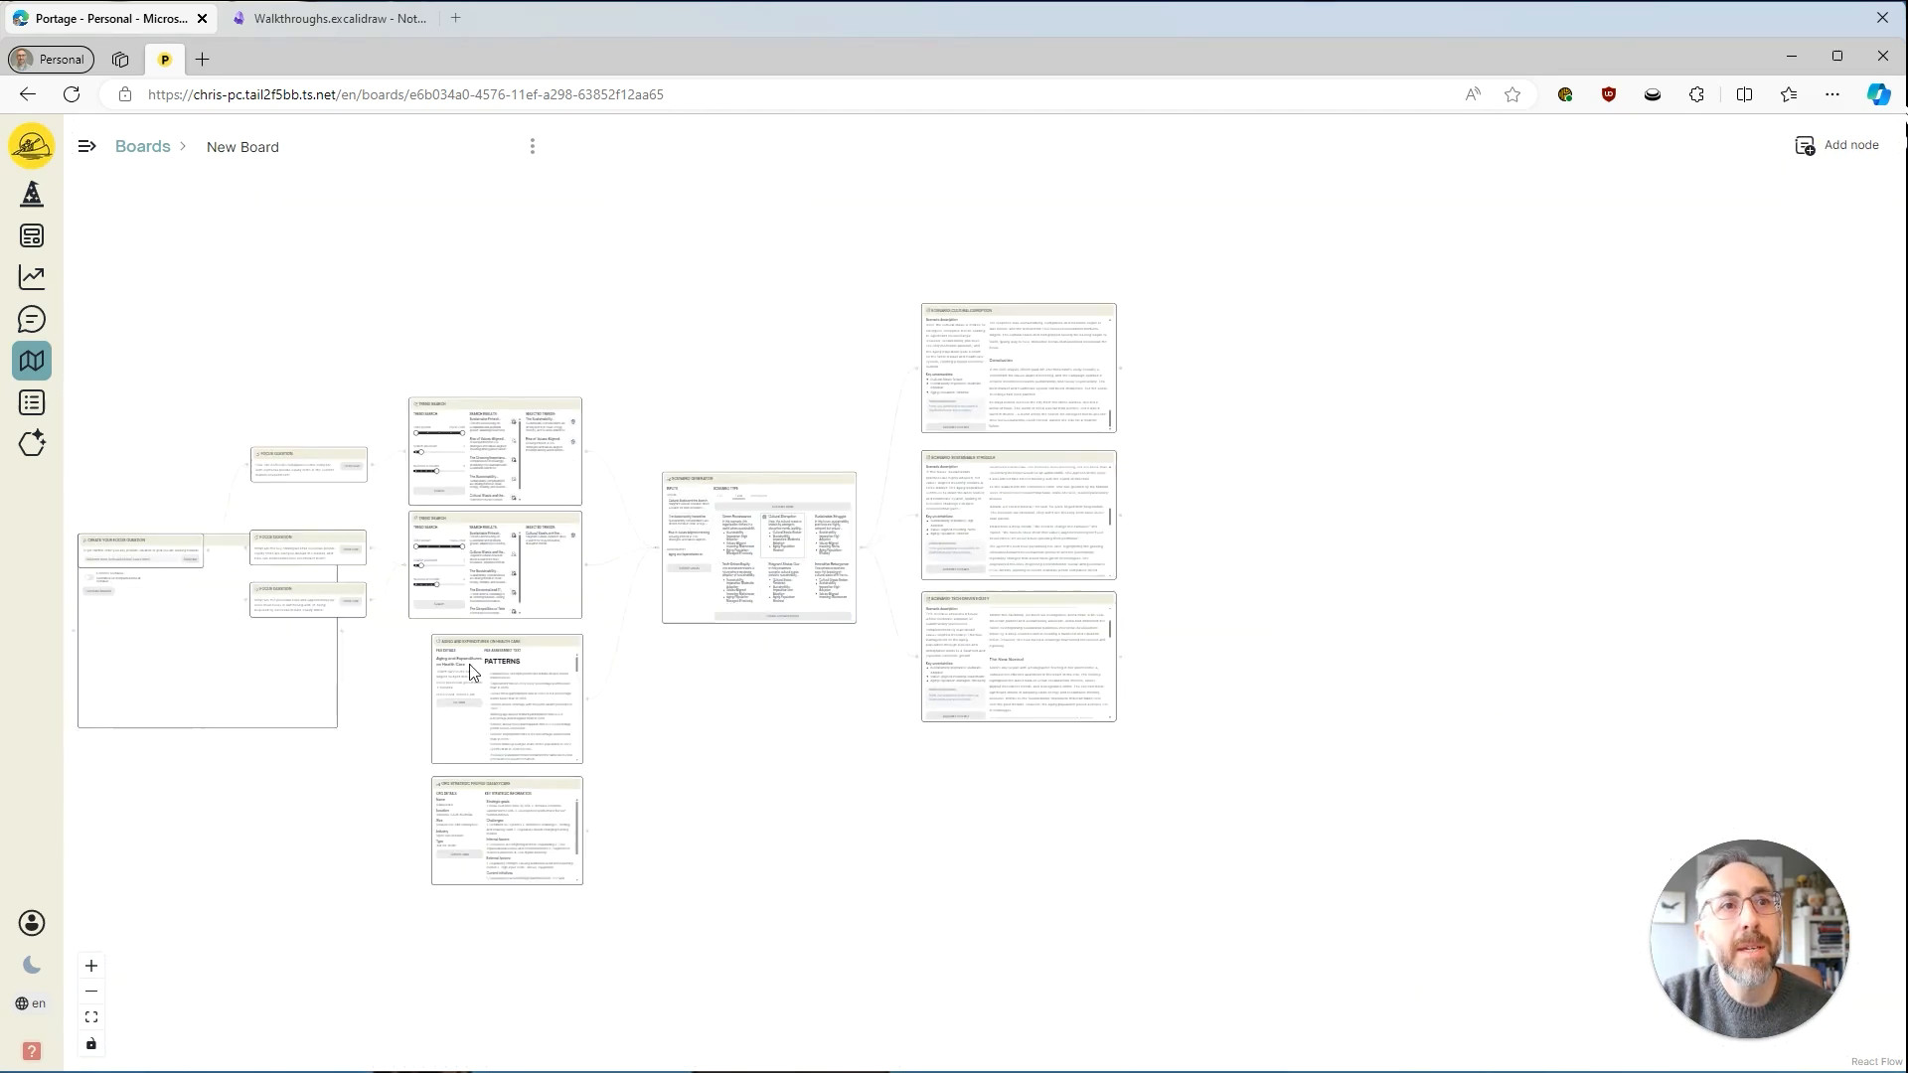
pyautogui.click(212, 686)
pyautogui.moveTo(220, 543); pyautogui.dragTo(1353, 415)
pyautogui.moveTo(1265, 706); pyautogui.dragTo(992, 851)
pyautogui.scroll(3, 984, 707)
pyautogui.scroll(1, 1027, 896)
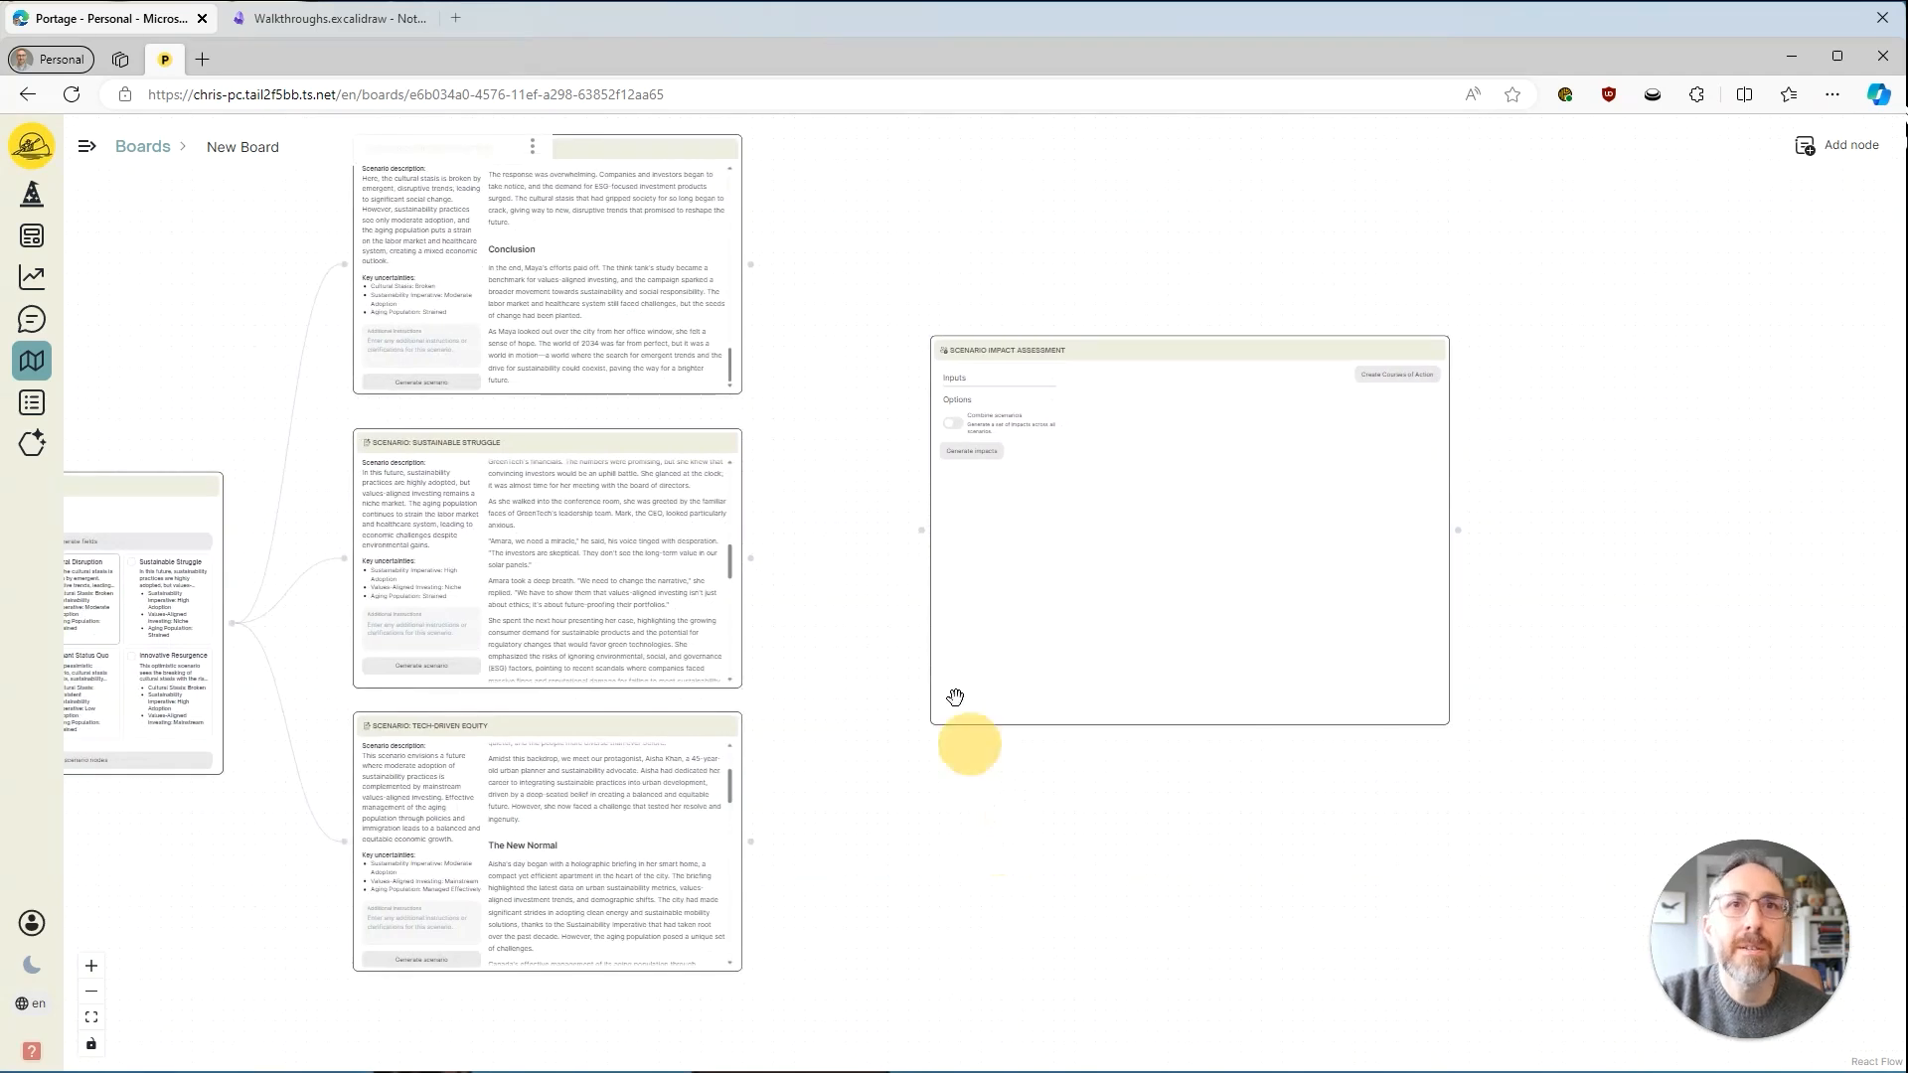
# Connect the Cultural Disruption, Sustainable Struggle and Tech-Driven Equity nodes to the Scenario Impact Assessment node and expand its Inputs list.
pyautogui.moveTo(748, 265); pyautogui.dragTo(907, 519)
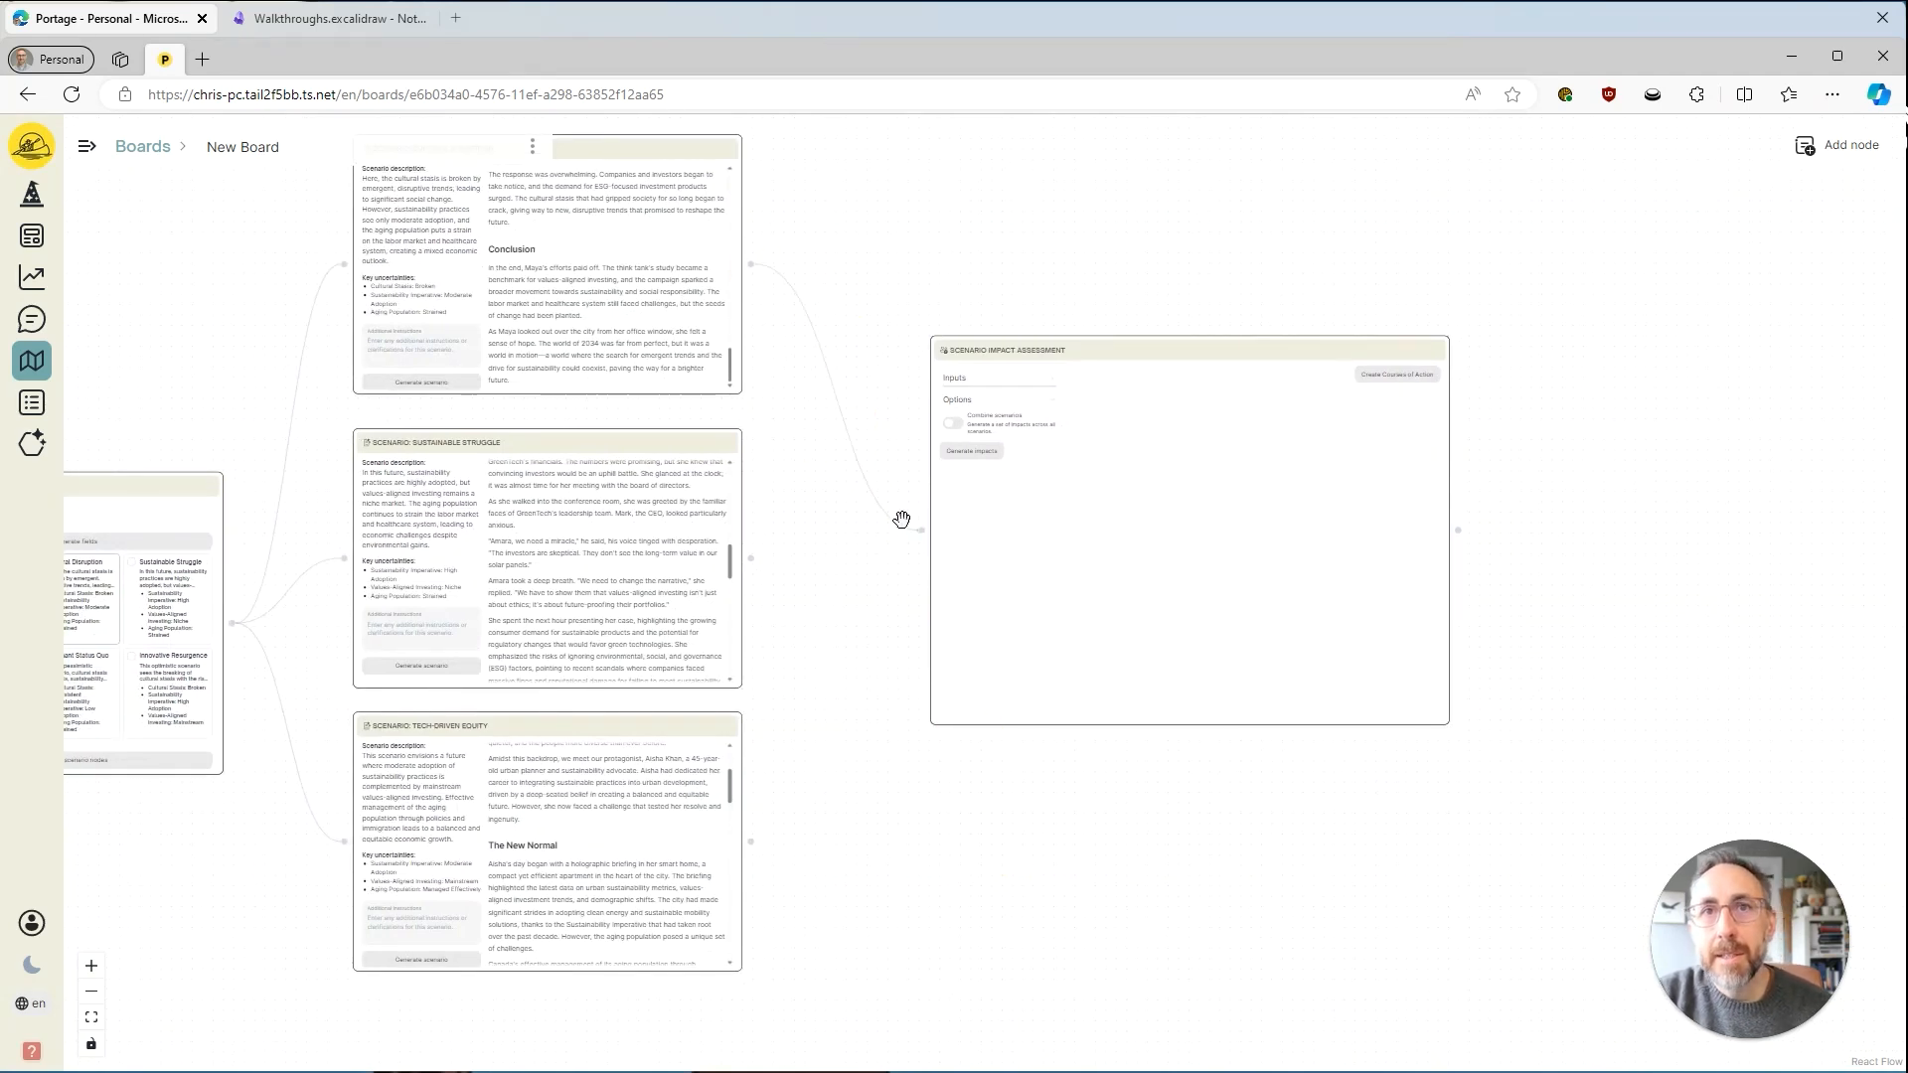
pyautogui.moveTo(750, 561); pyautogui.dragTo(919, 529)
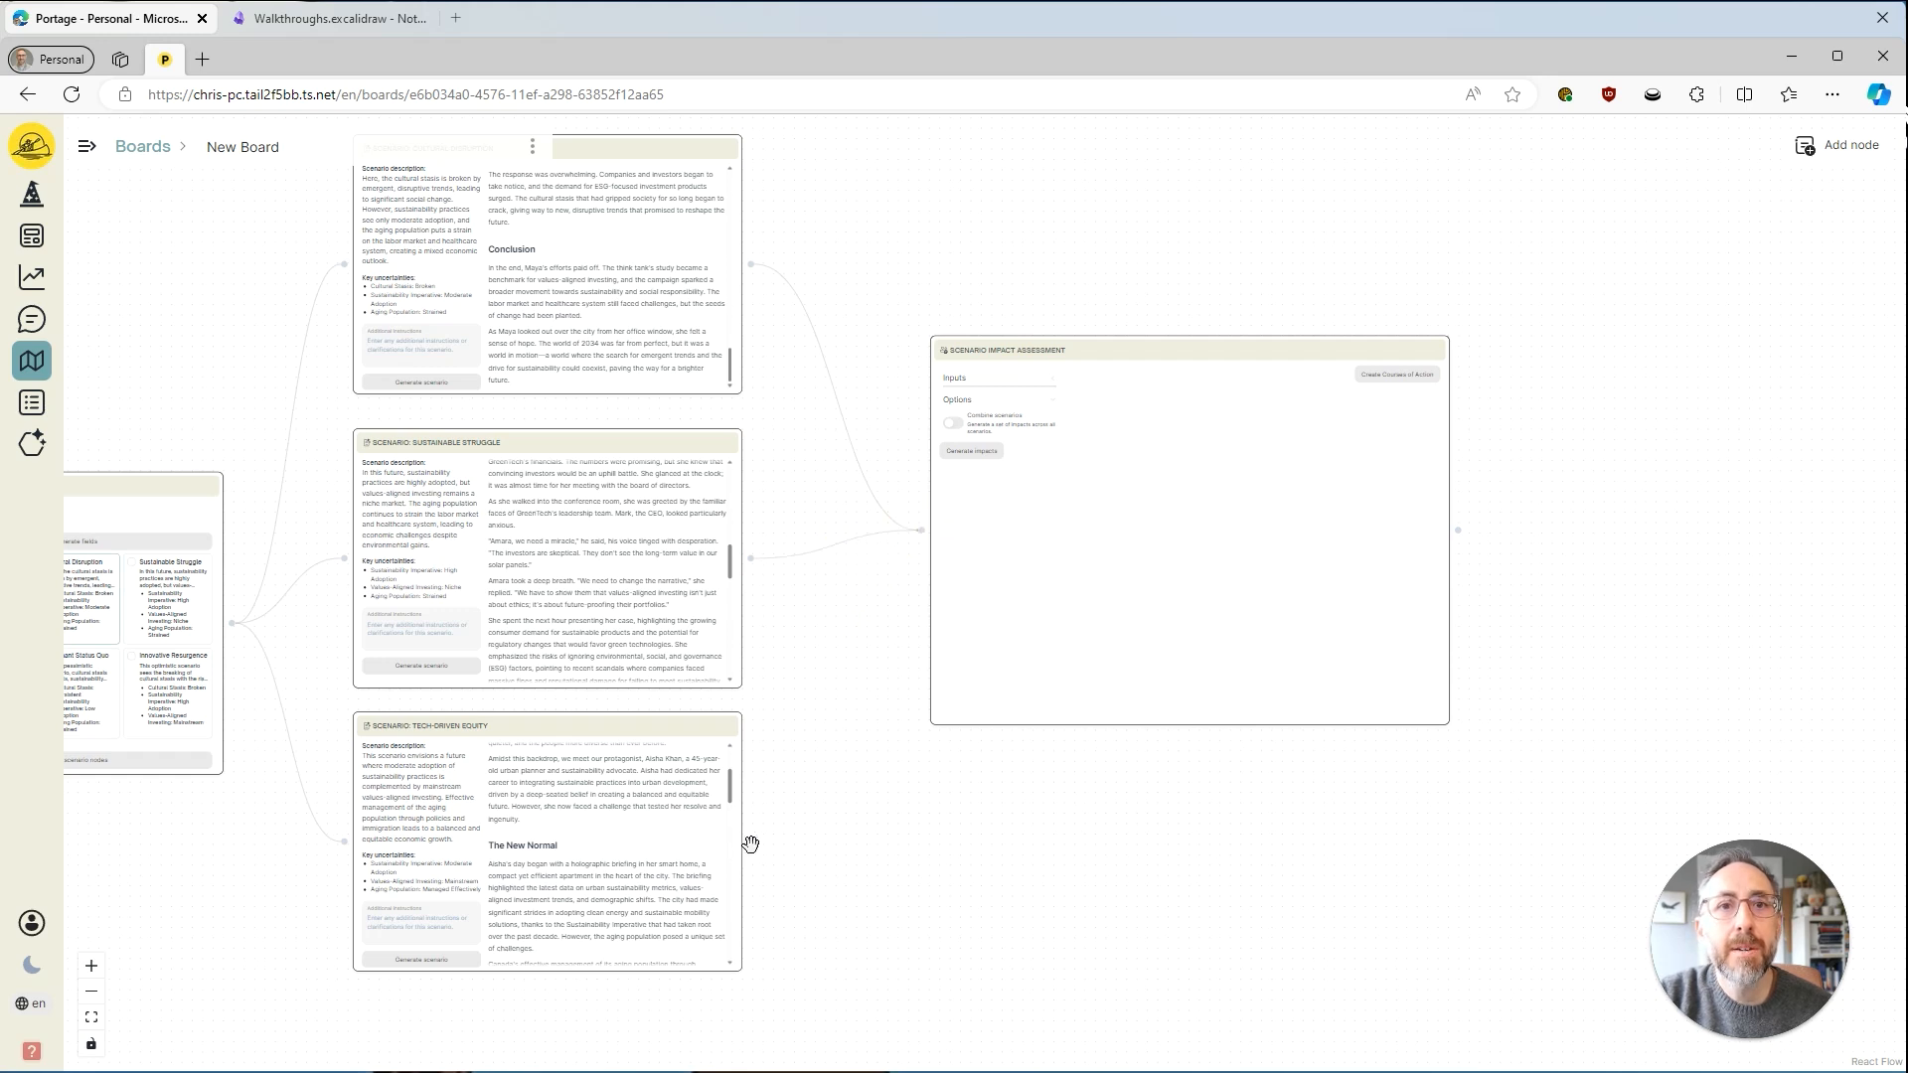
pyautogui.moveTo(750, 840); pyautogui.dragTo(916, 532)
pyautogui.moveTo(1077, 856); pyautogui.dragTo(1027, 983)
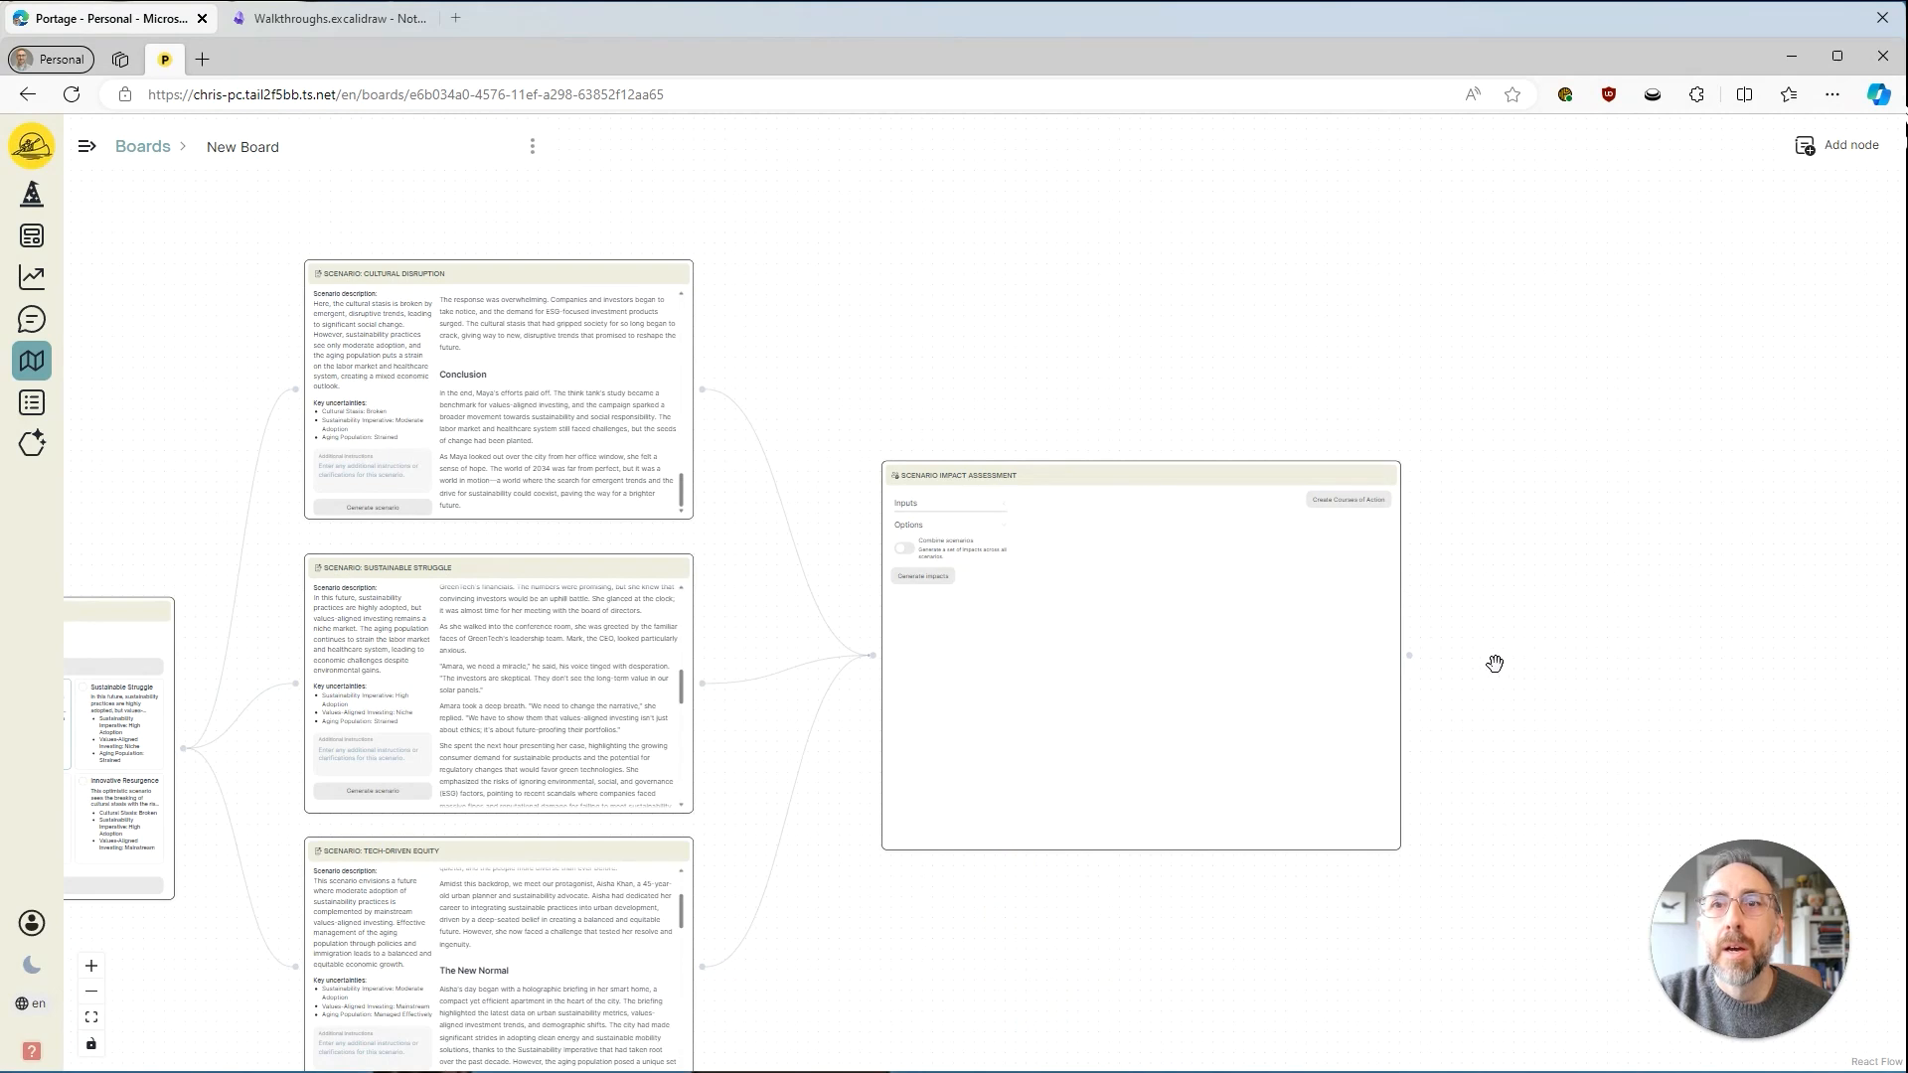
pyautogui.scroll(5, 1495, 663)
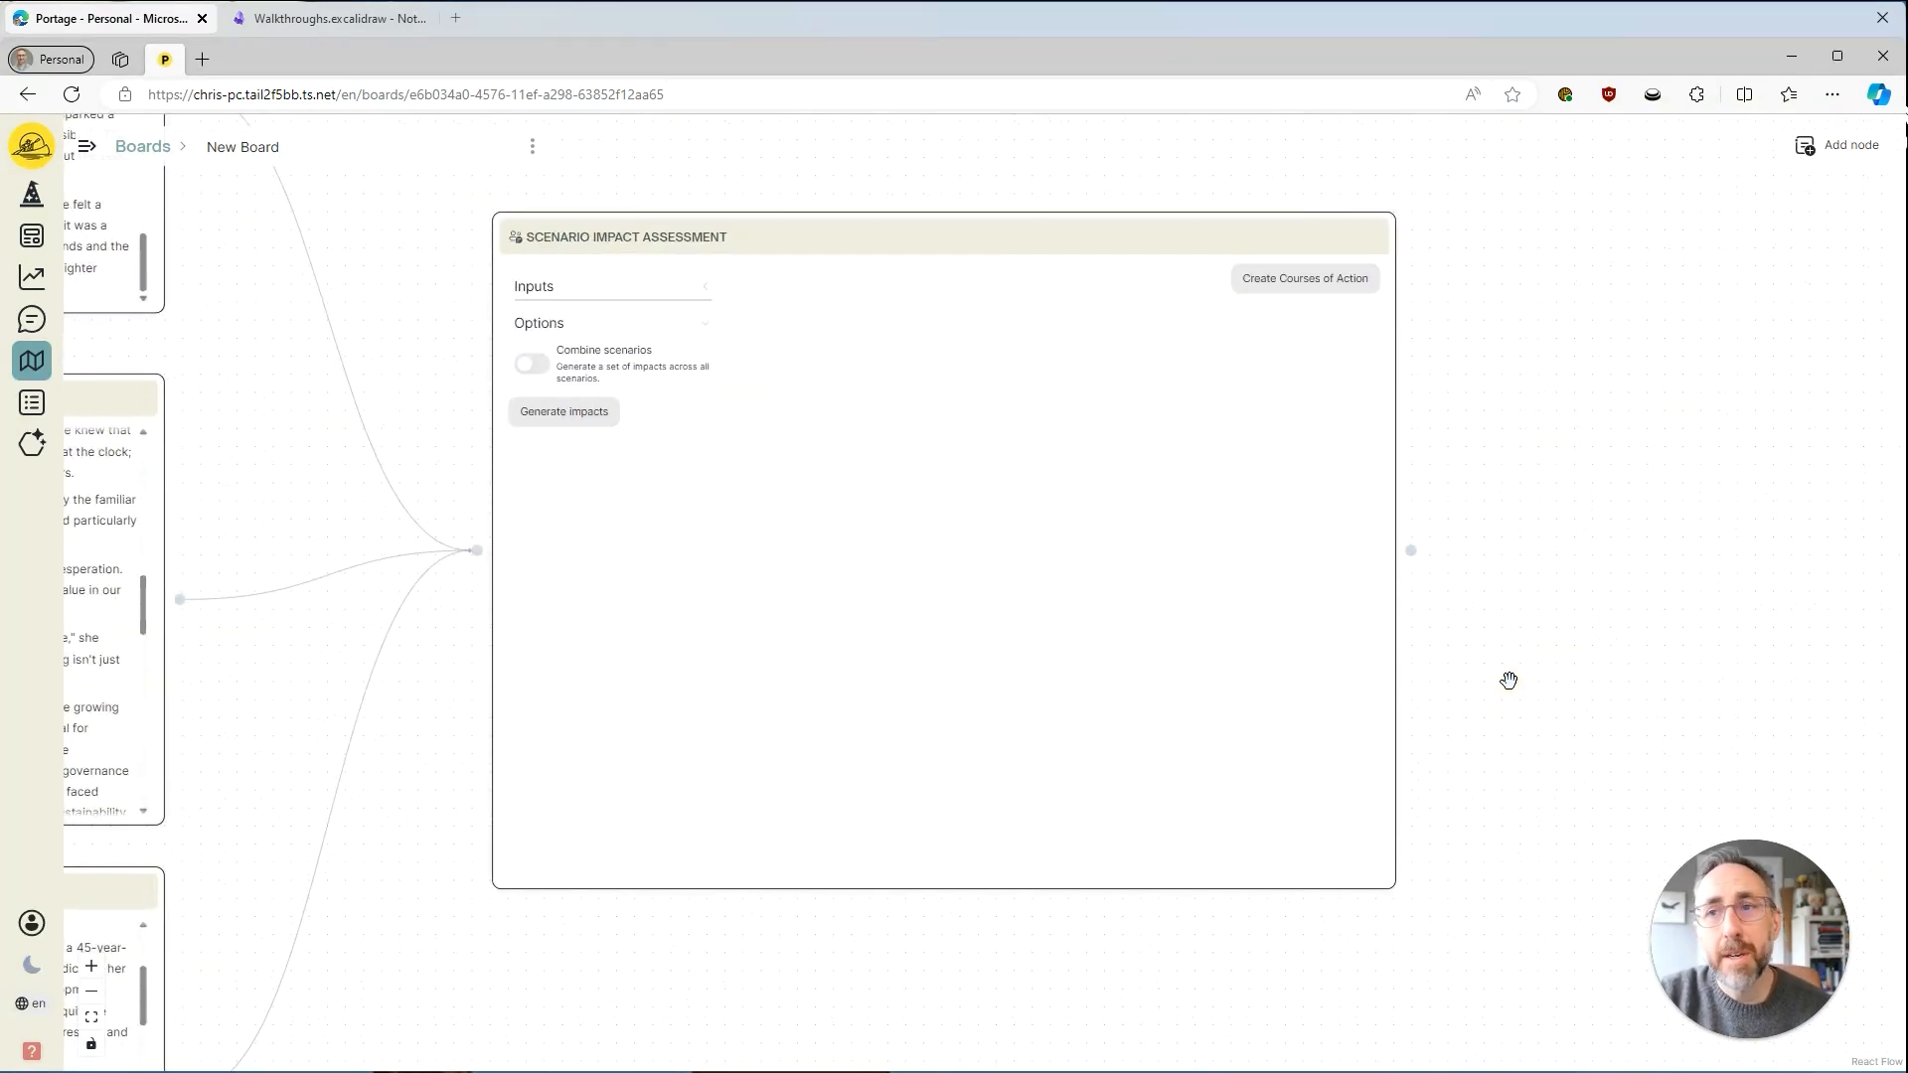
pyautogui.click(555, 298)
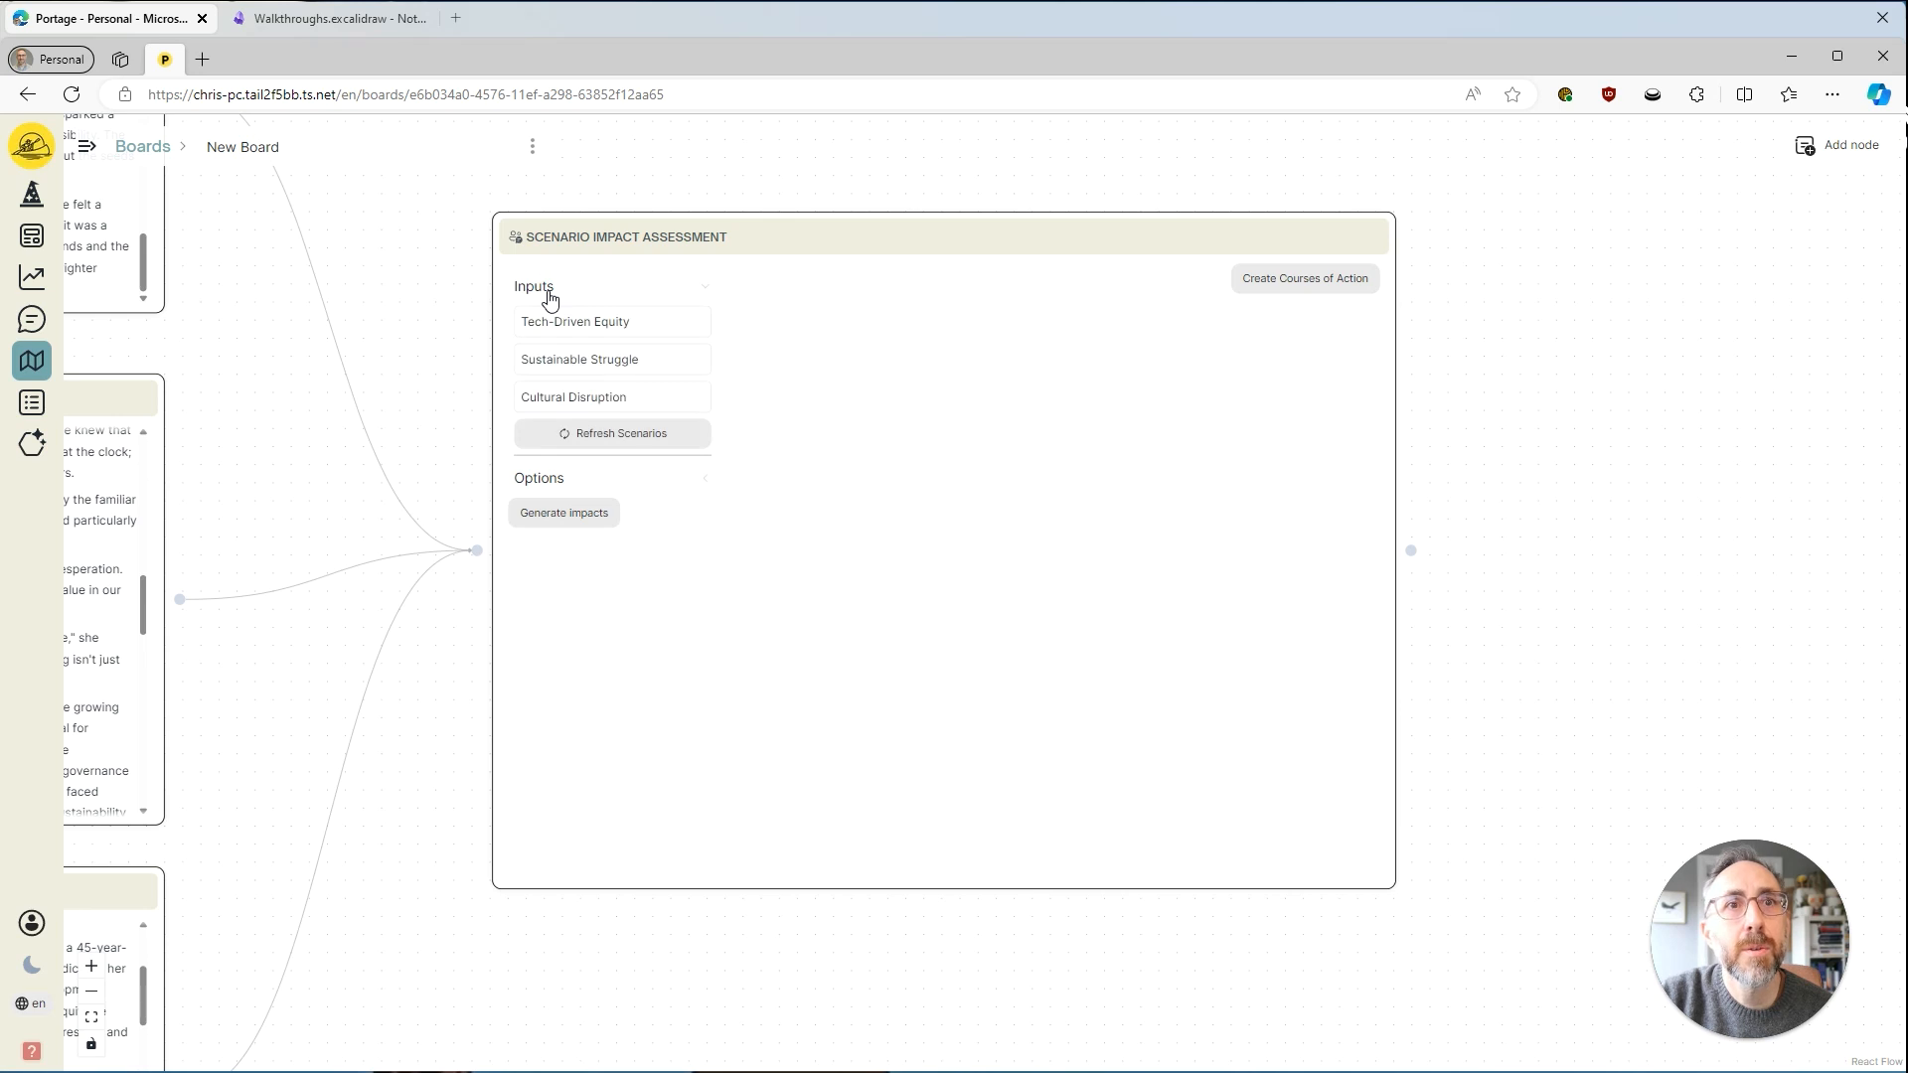
# Move the GalaxyCare Org Strategic Profile node below the Tech-Driven Equity node and connect it to the Scenario Impact Assessment node.
pyautogui.moveTo(613, 1018); pyautogui.dragTo(954, 630)
pyautogui.scroll(-4, 875, 745)
pyautogui.moveTo(820, 827); pyautogui.dragTo(1115, 562)
pyautogui.moveTo(105, 658); pyautogui.dragTo(1009, 691)
pyautogui.moveTo(1193, 549); pyautogui.dragTo(639, 725)
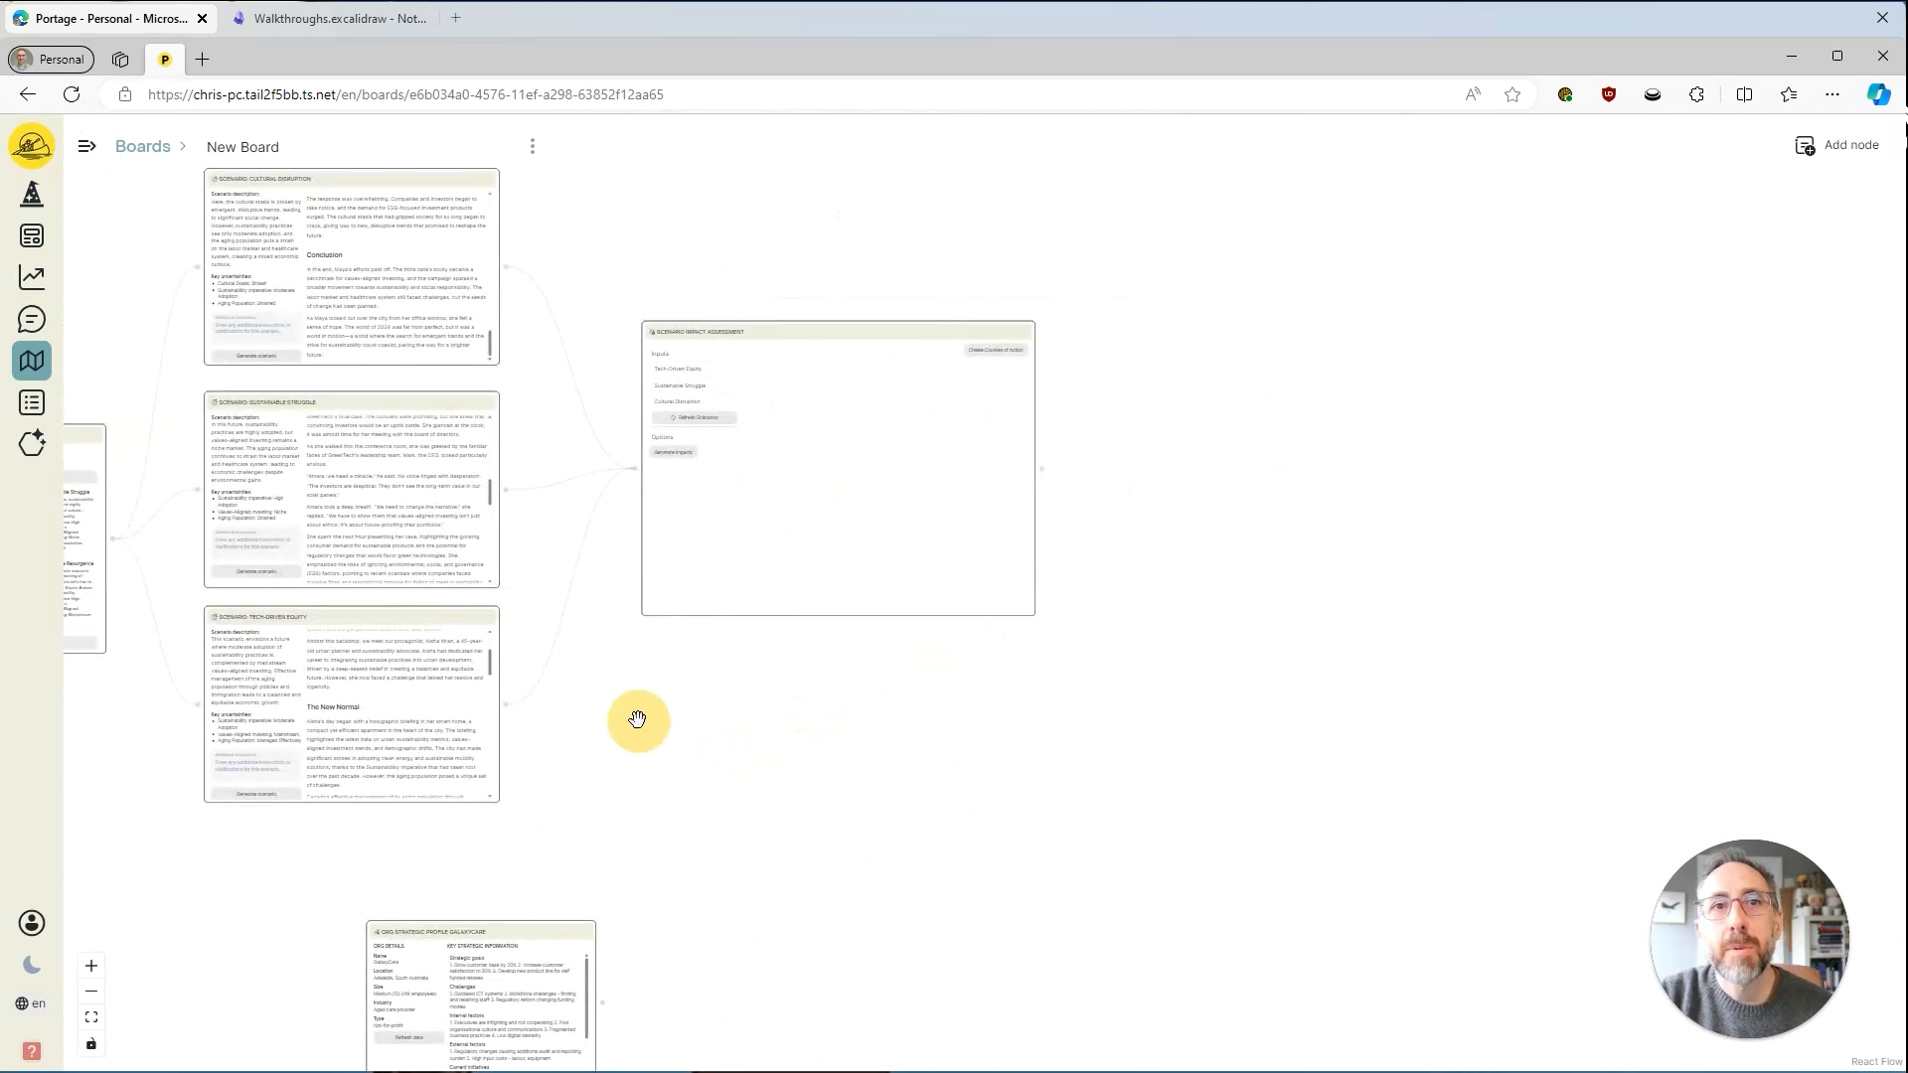
pyautogui.scroll(1, 638, 725)
pyautogui.moveTo(533, 958); pyautogui.dragTo(425, 862)
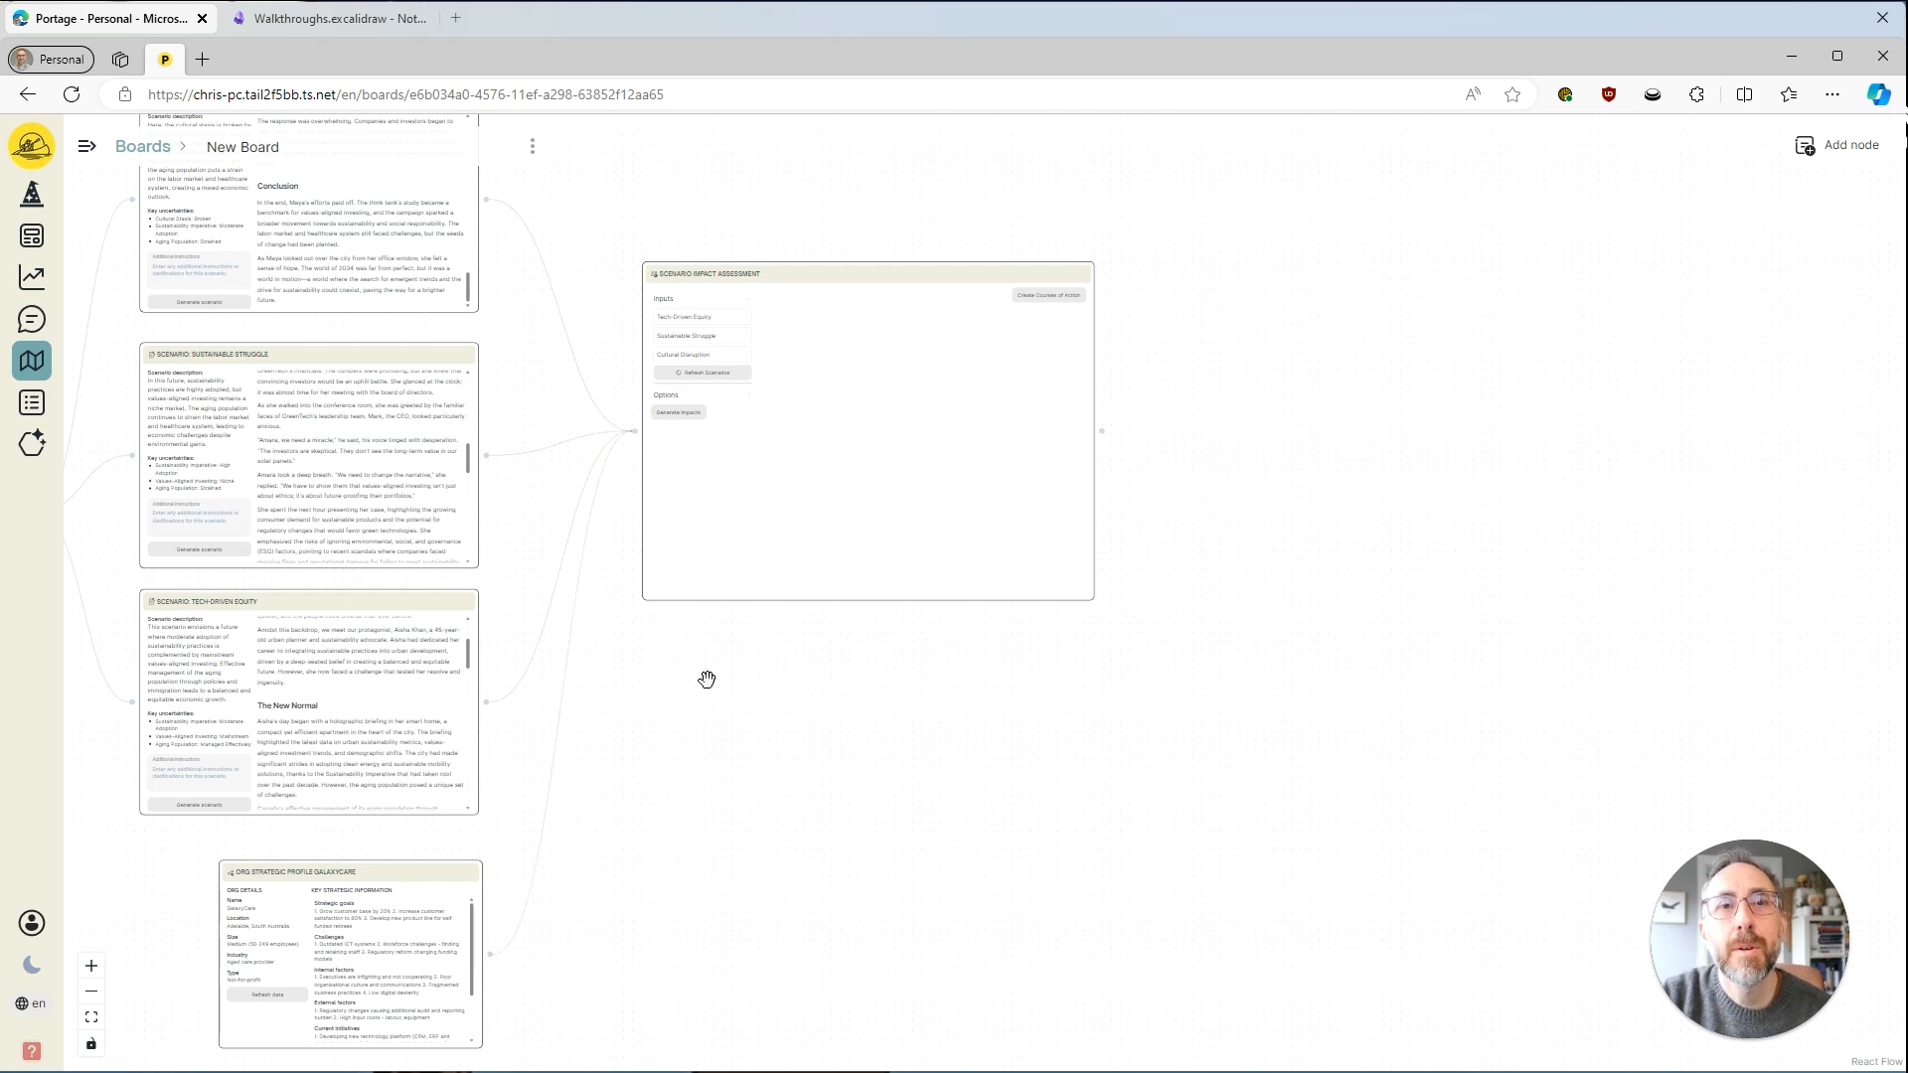
# Refresh the scenarios in the Scenario Impact Assessment node and generate their impacts.
pyautogui.moveTo(707, 673); pyautogui.dragTo(736, 715)
pyautogui.scroll(3, 755, 775)
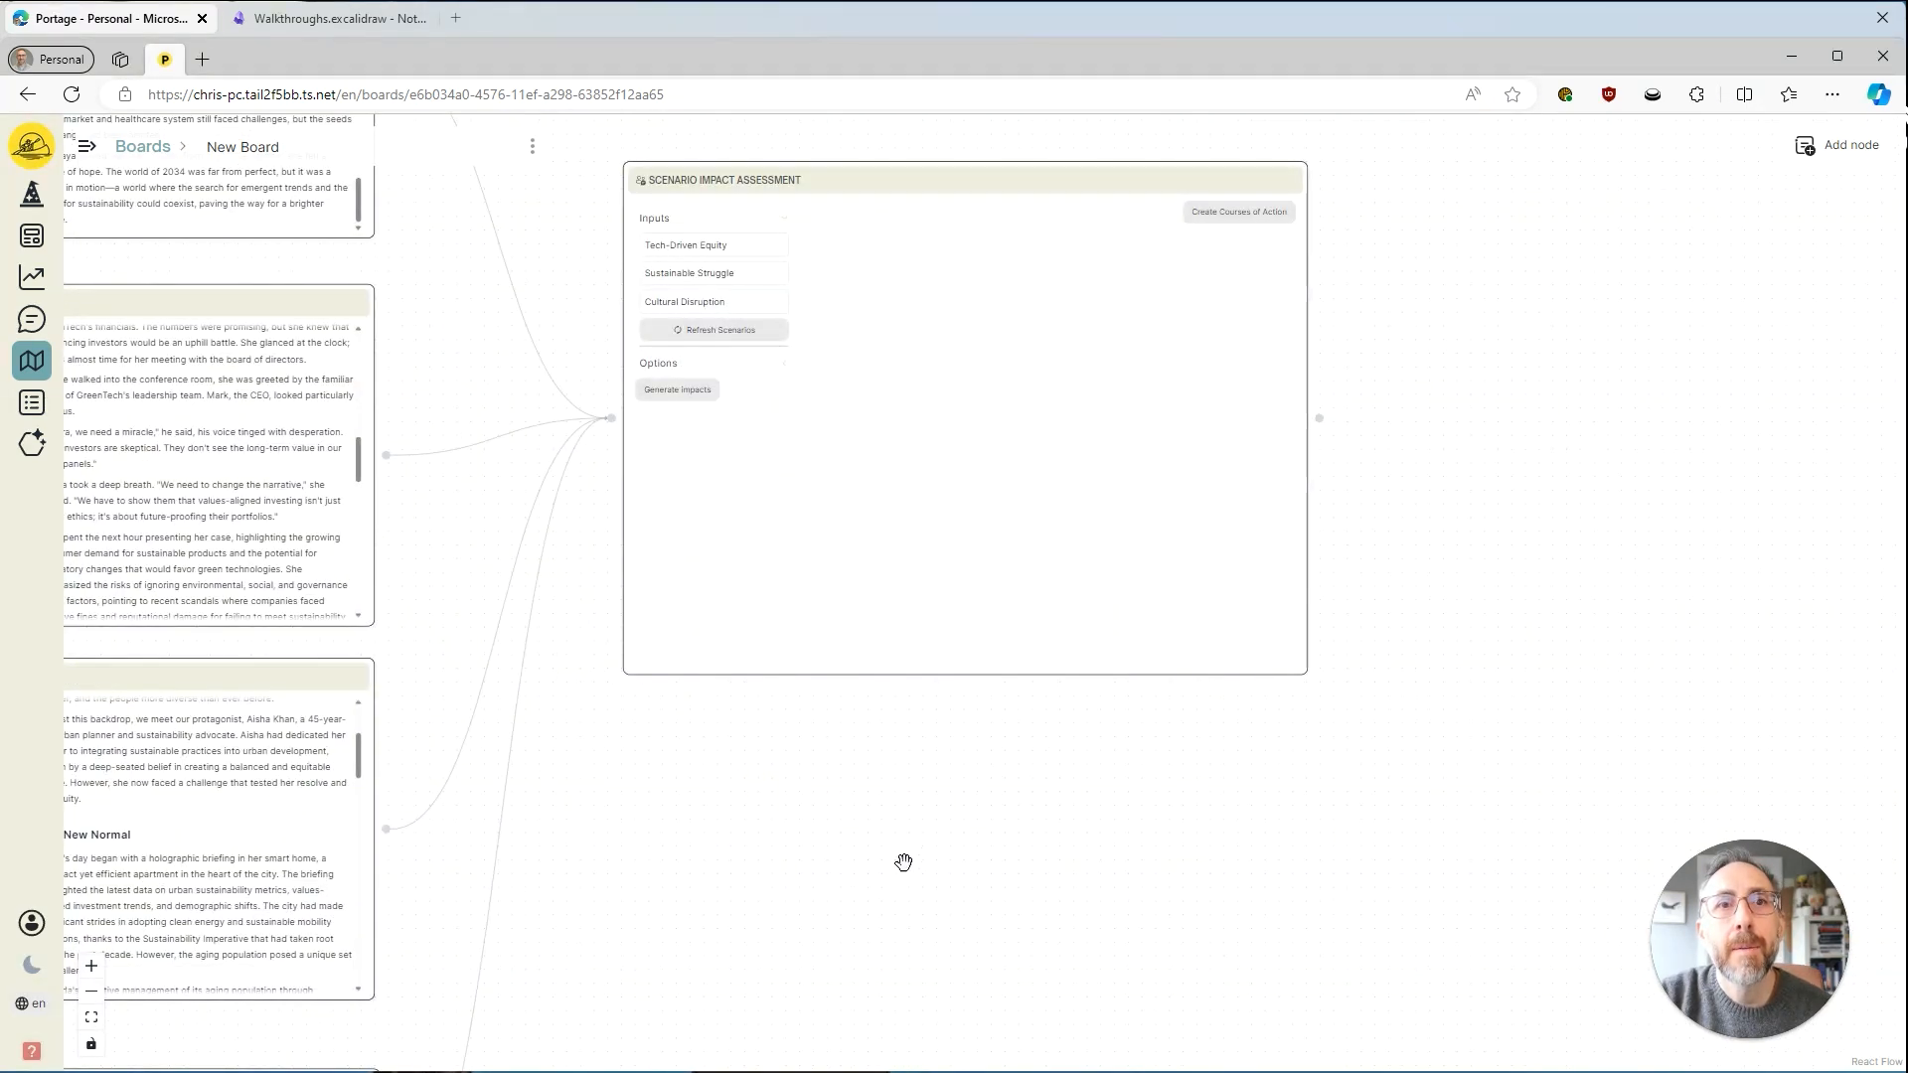
pyautogui.click(743, 333)
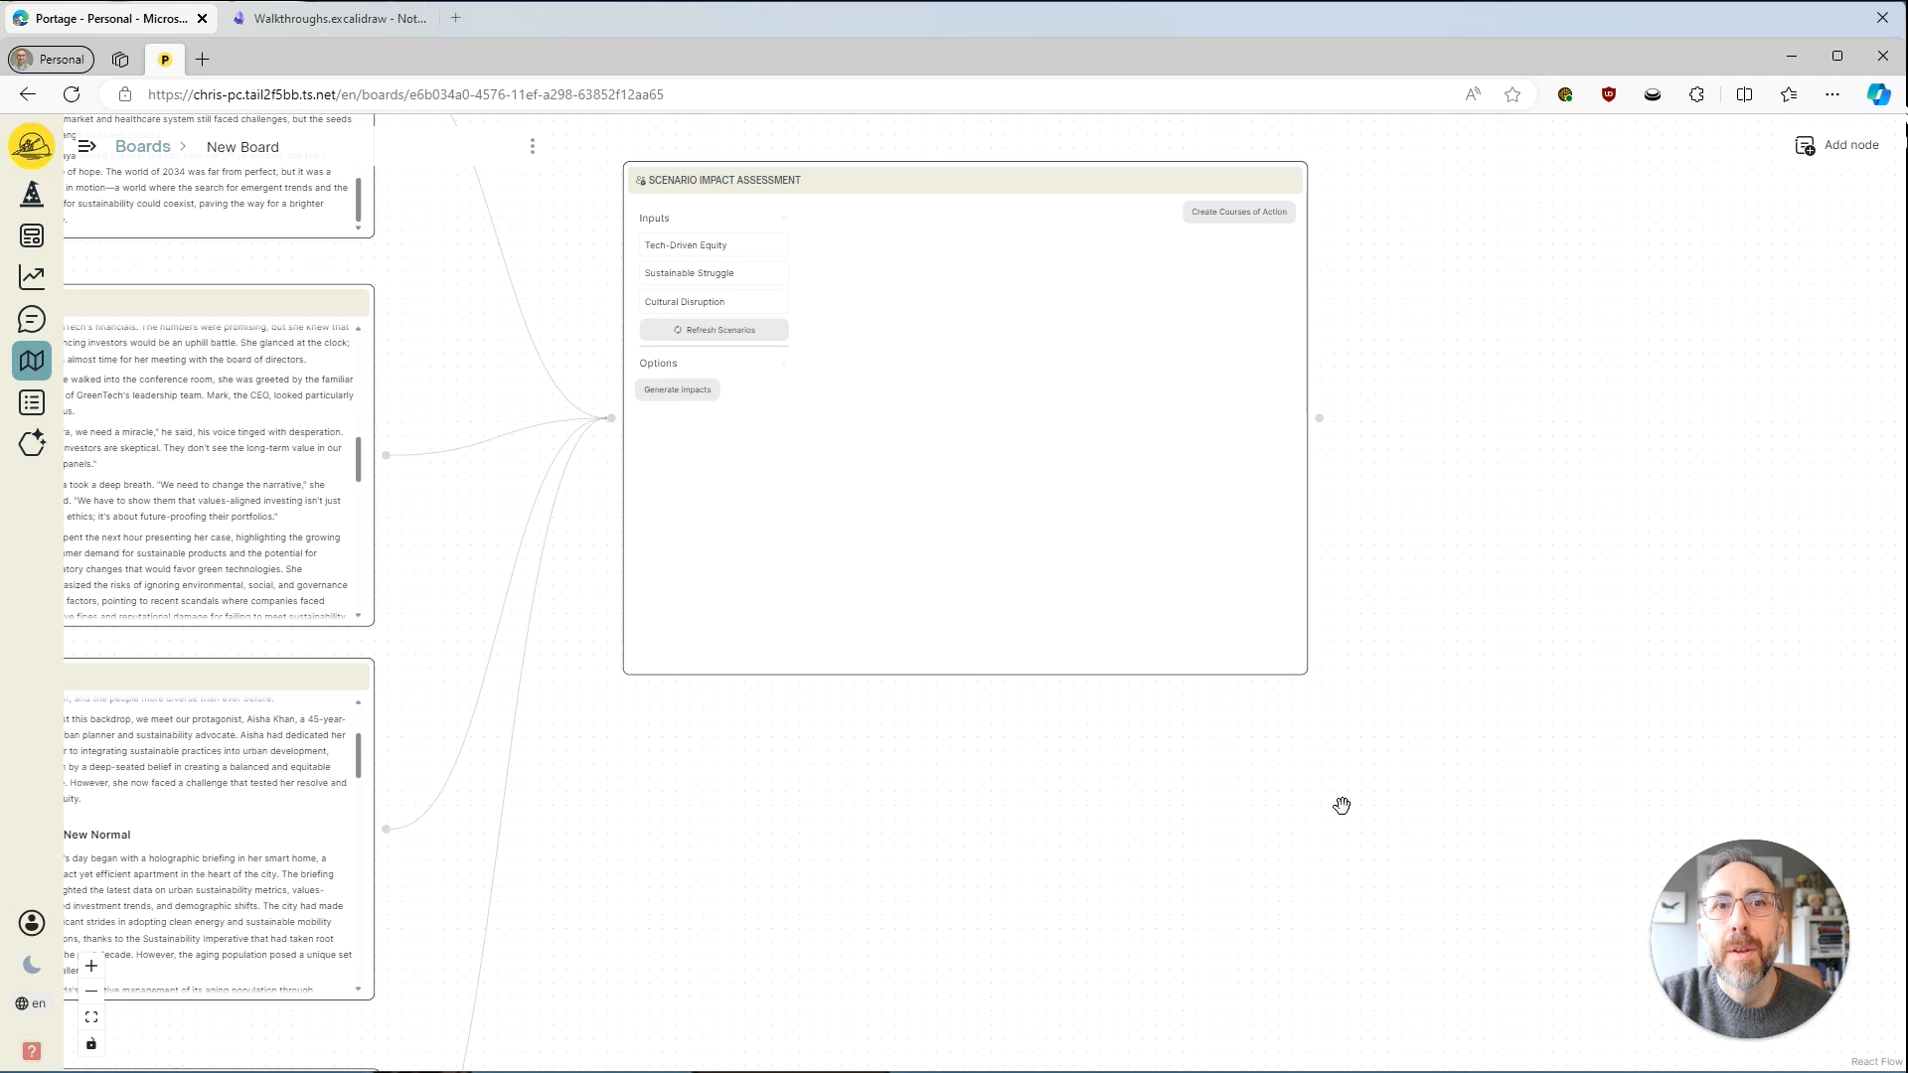
pyautogui.moveTo(1333, 786); pyautogui.dragTo(1192, 837)
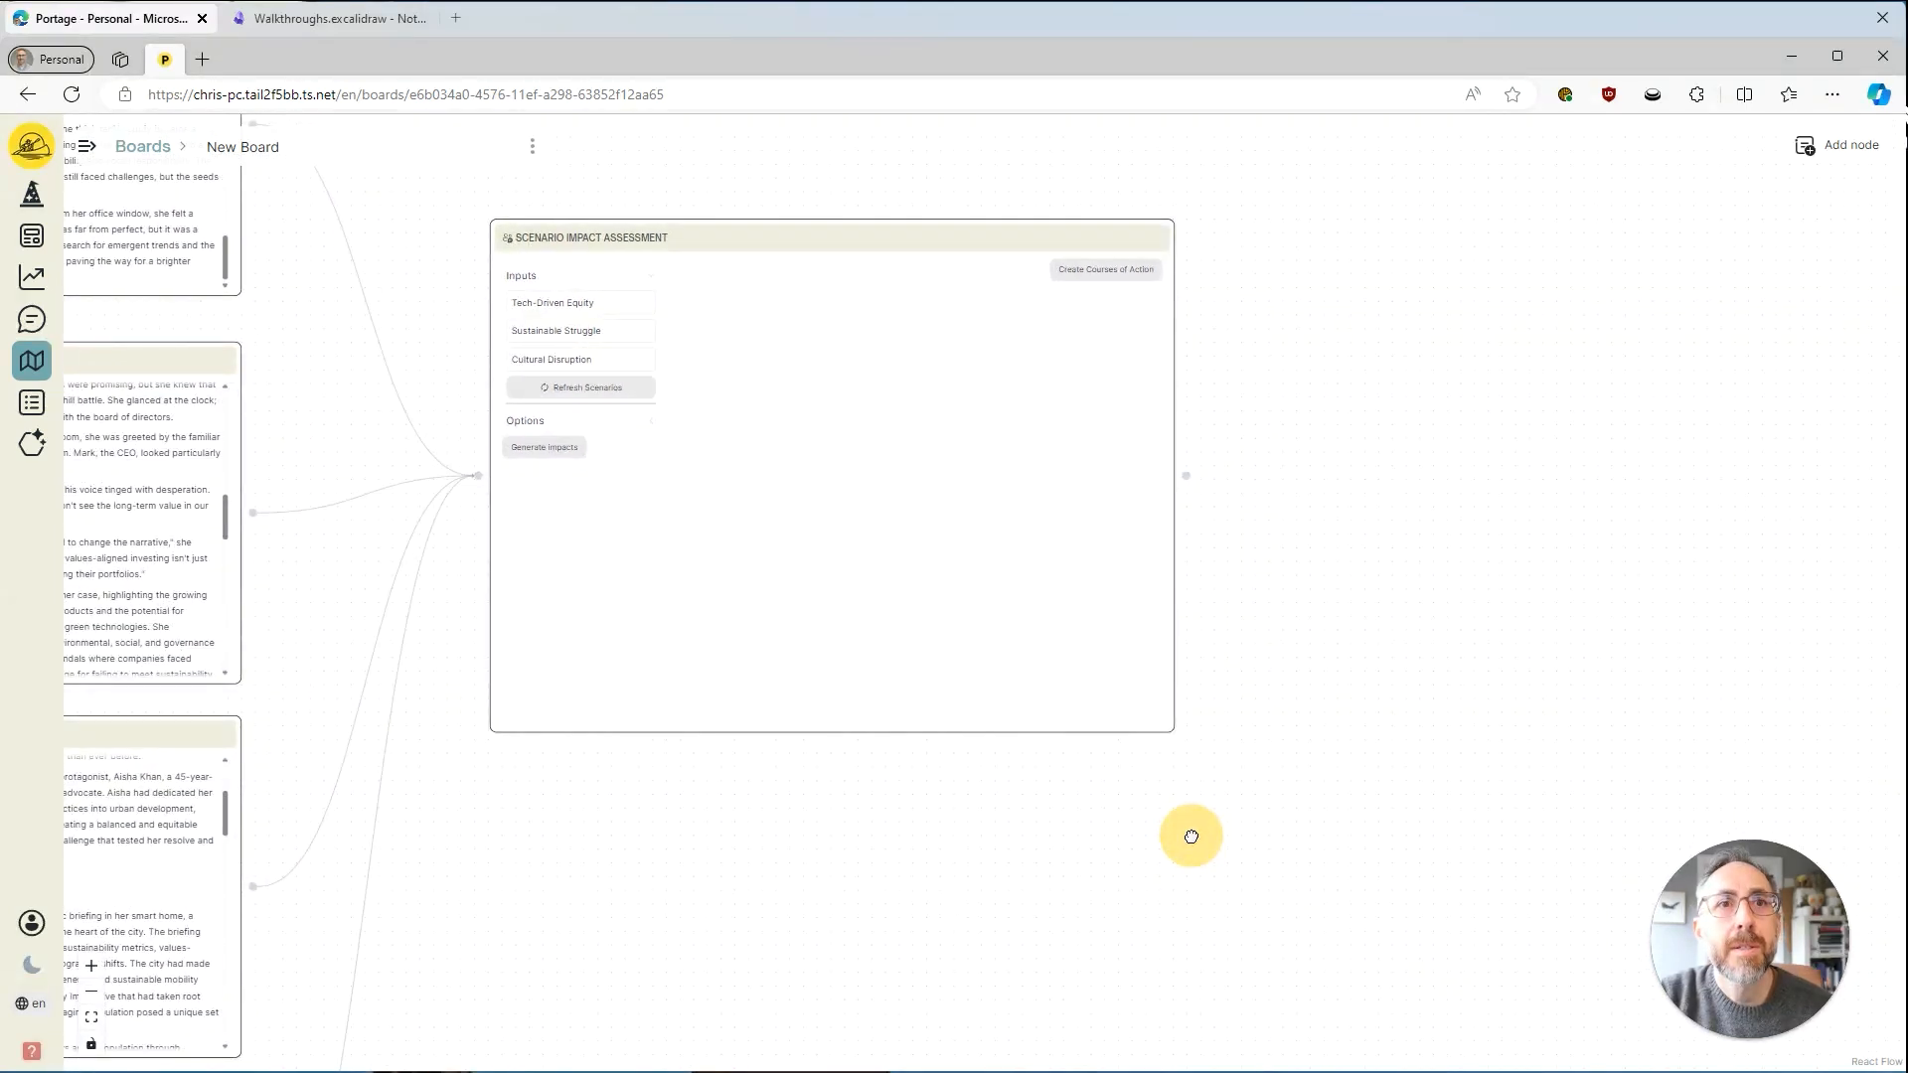
pyautogui.moveTo(745, 844); pyautogui.dragTo(814, 921)
pyautogui.scroll(3, 833, 907)
pyautogui.moveTo(602, 840); pyautogui.dragTo(634, 1014)
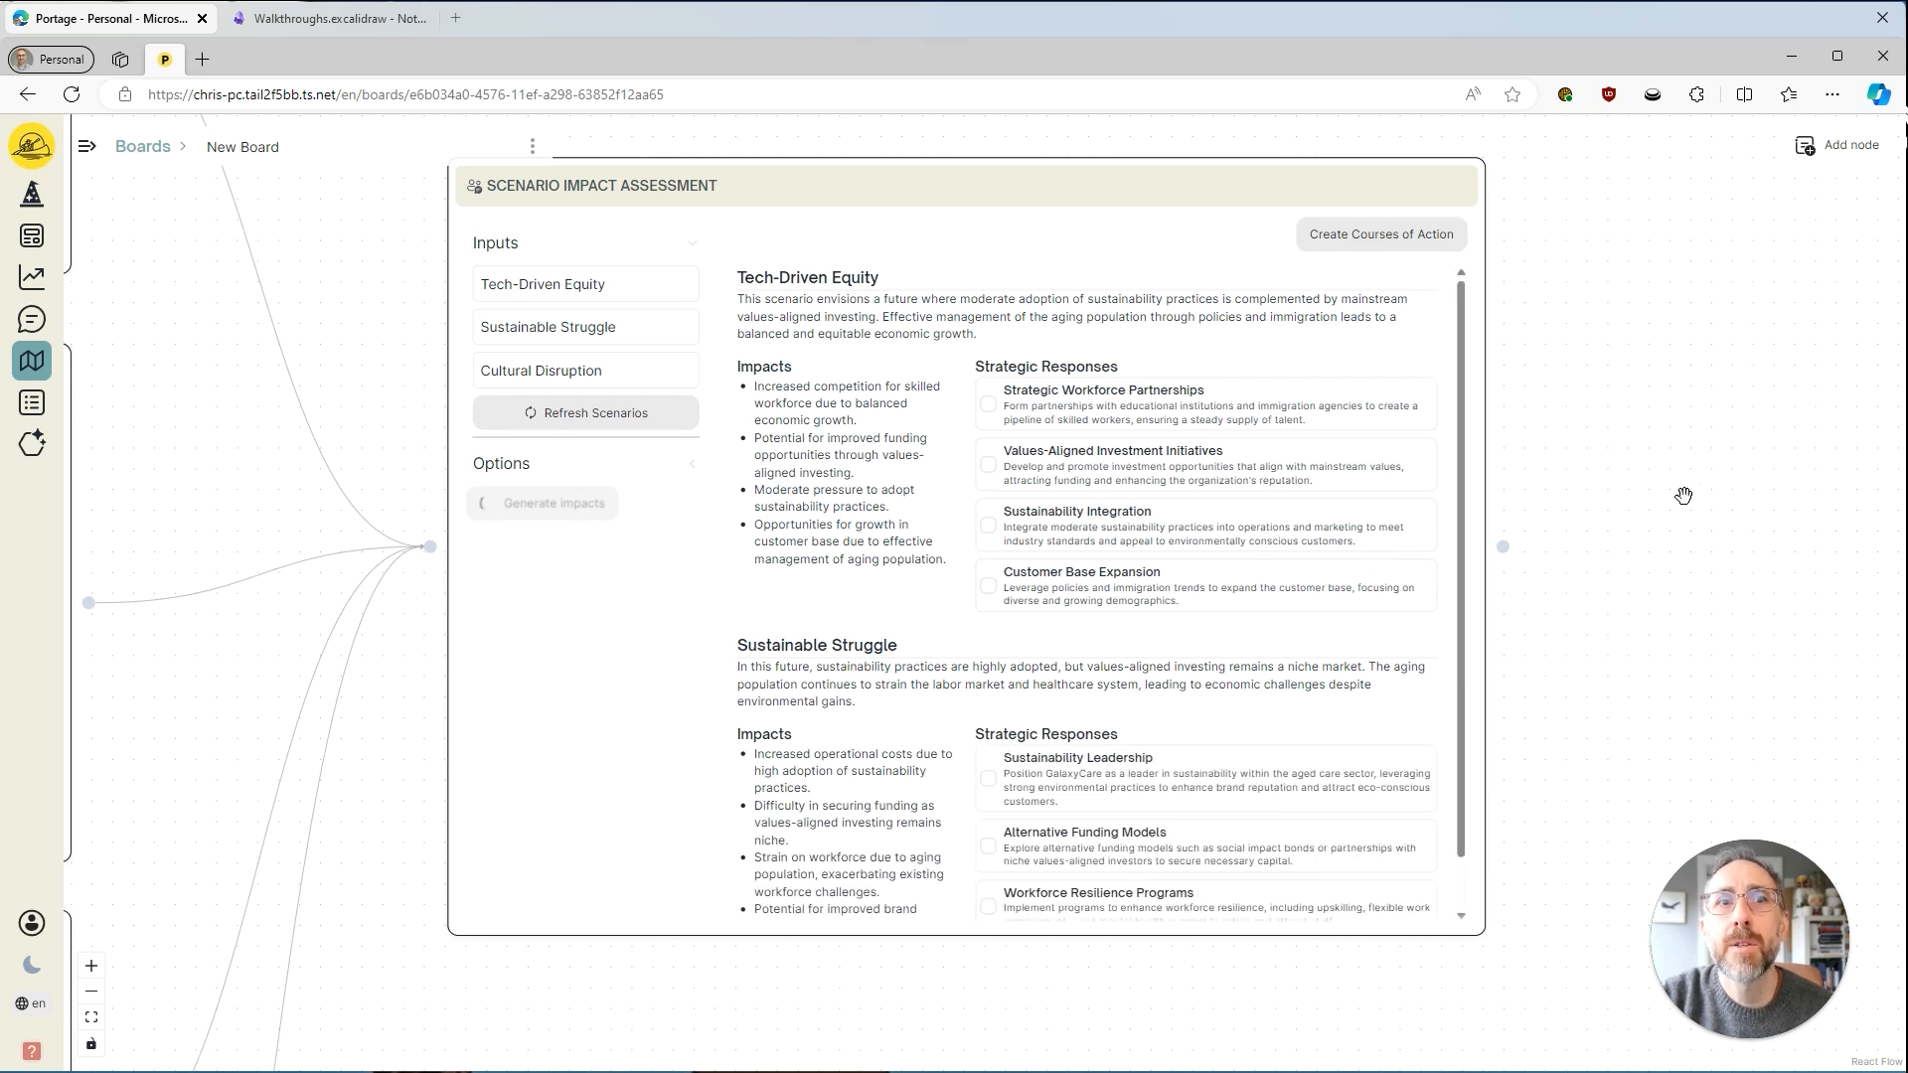
# Turn on Combine scenarios in the Scenario Impact Assessment node and generate one set of impacts across all scenarios.
pyautogui.scroll(-2, 1392, 467)
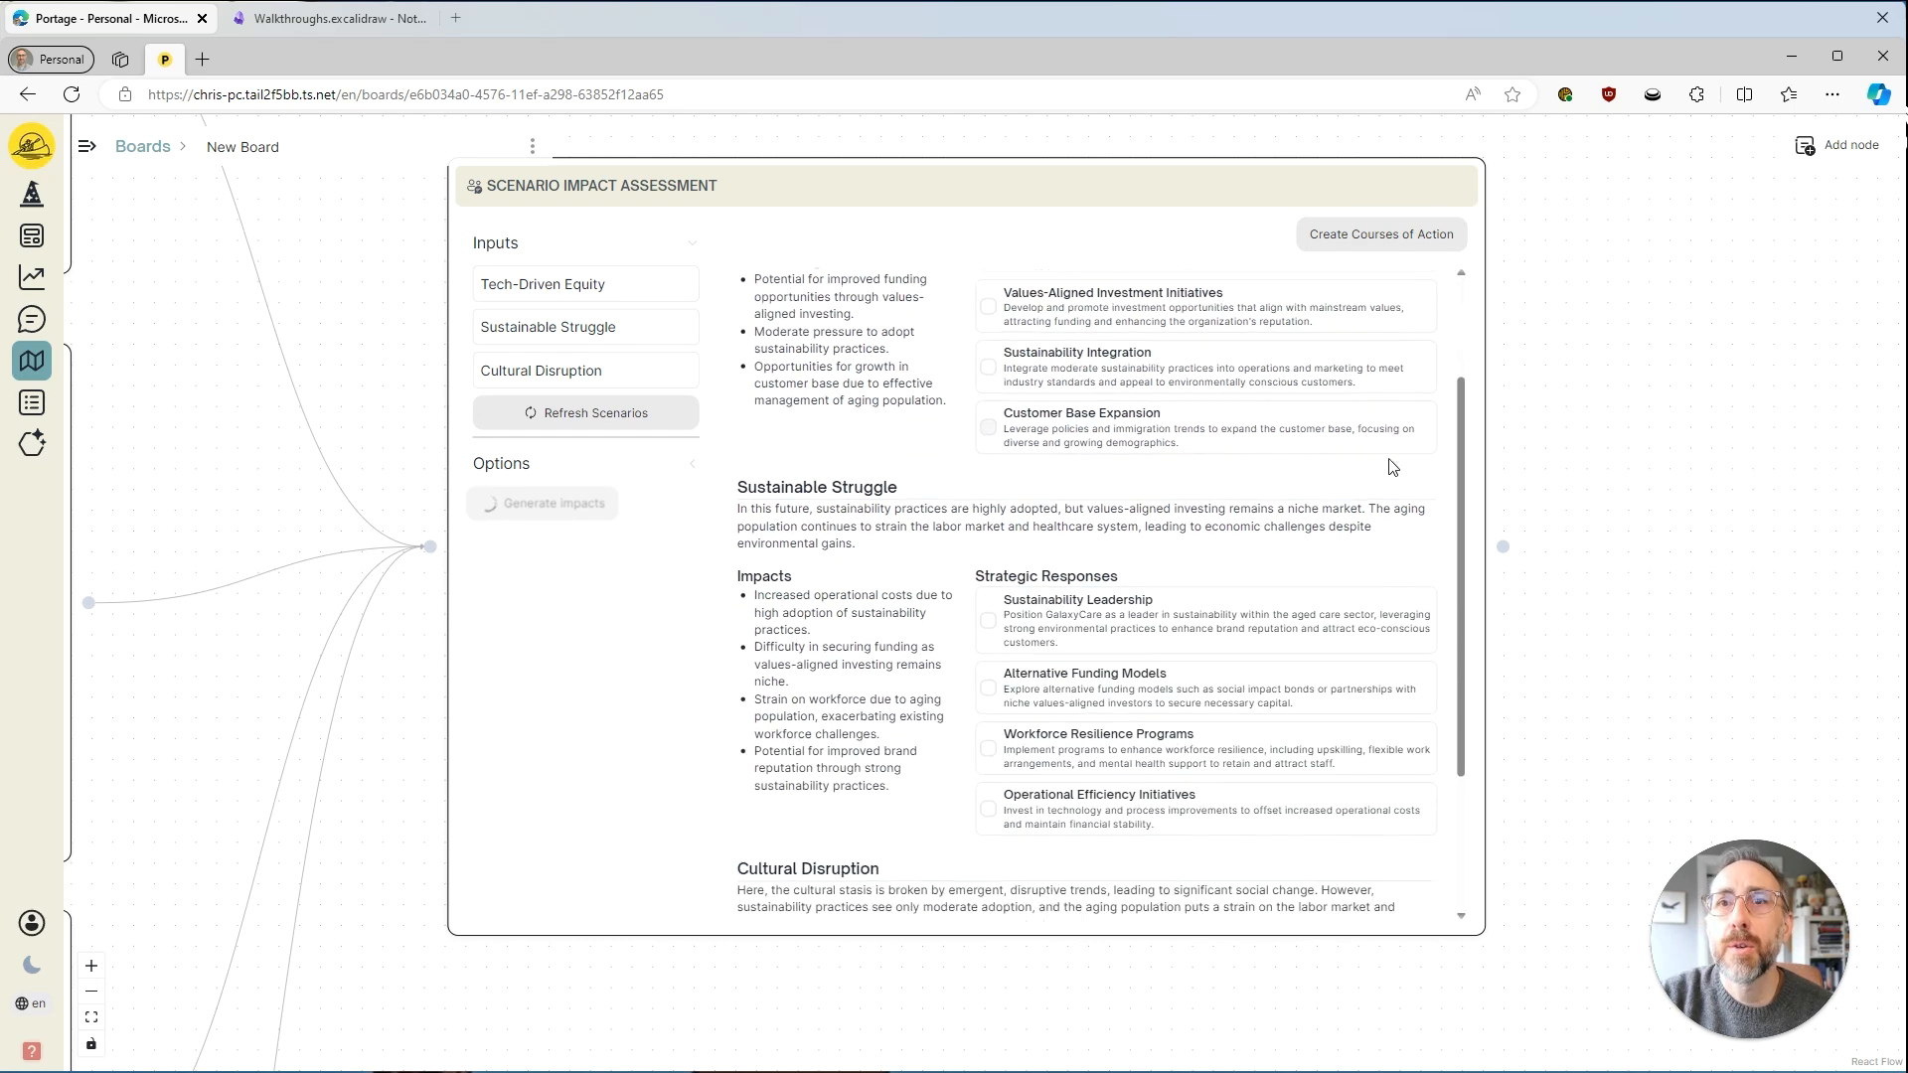
pyautogui.scroll(-3, 1392, 467)
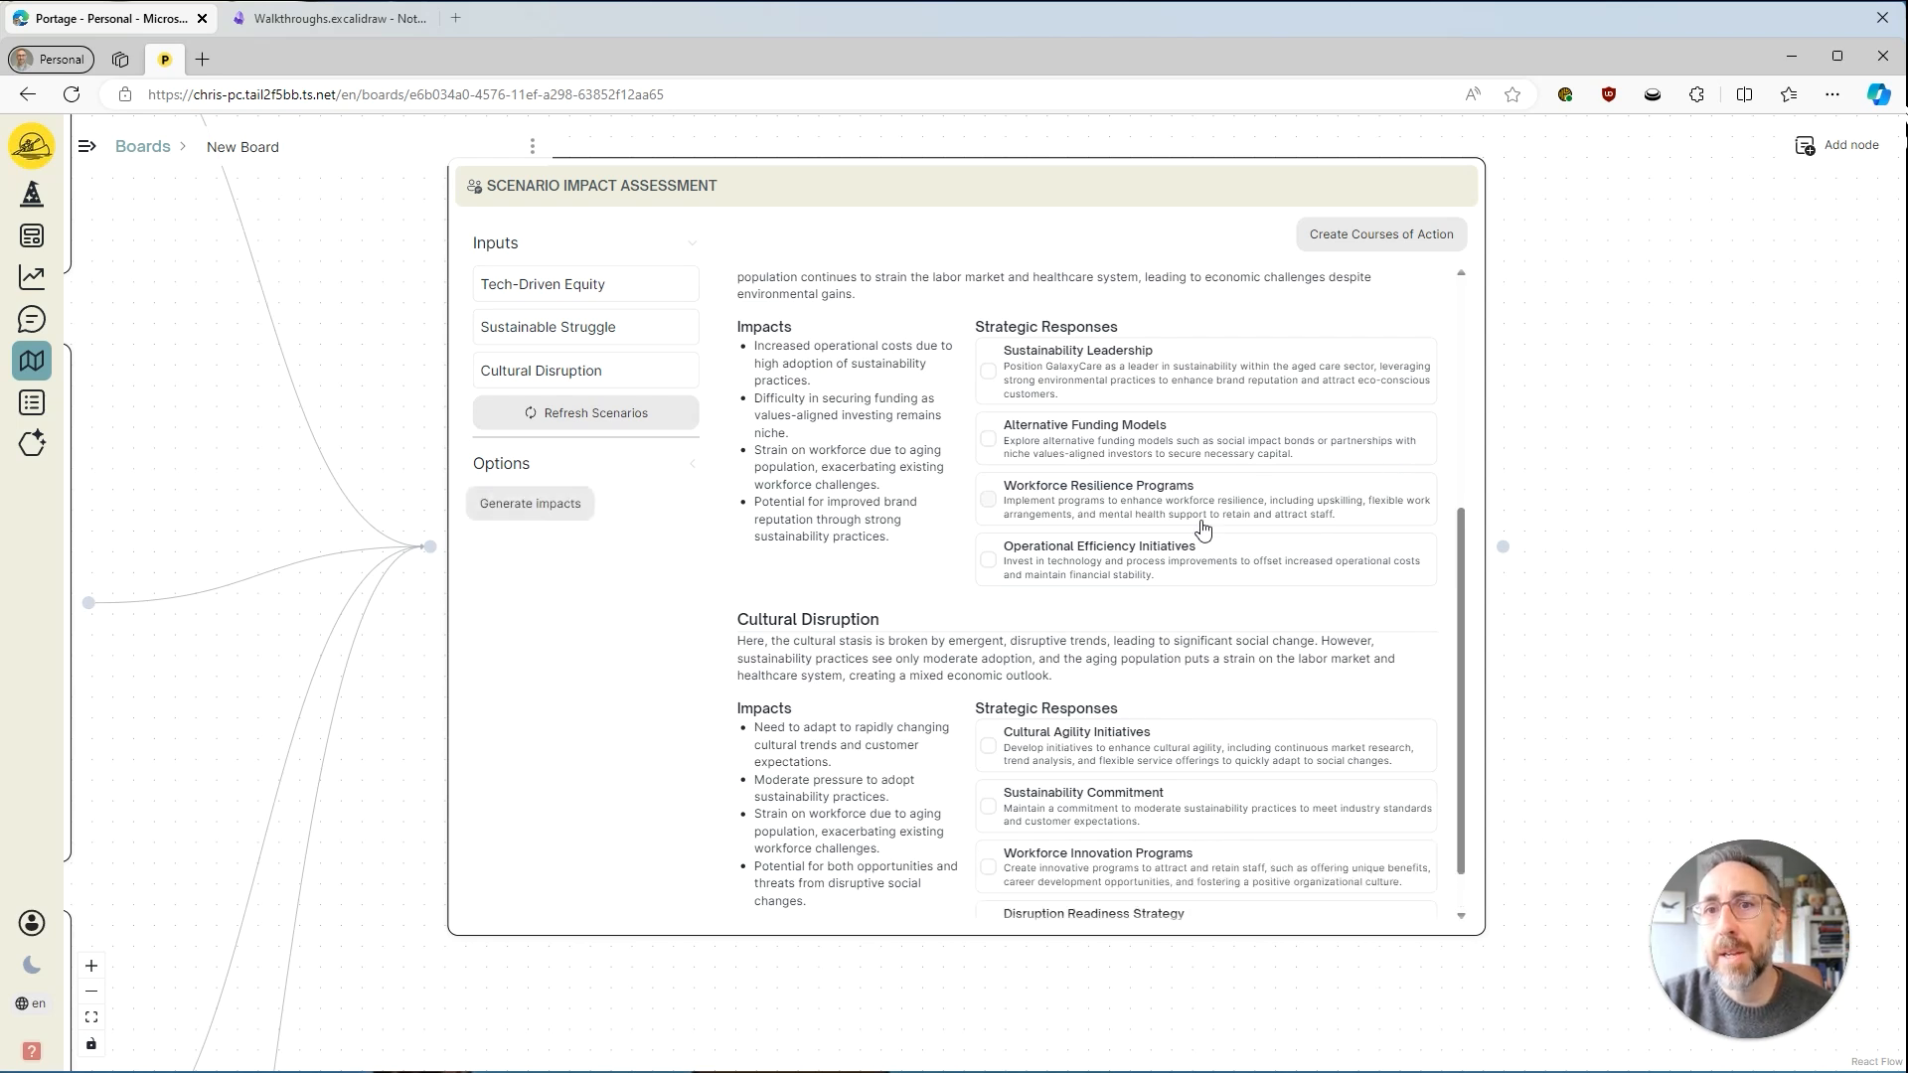
pyautogui.scroll(-1, 1202, 529)
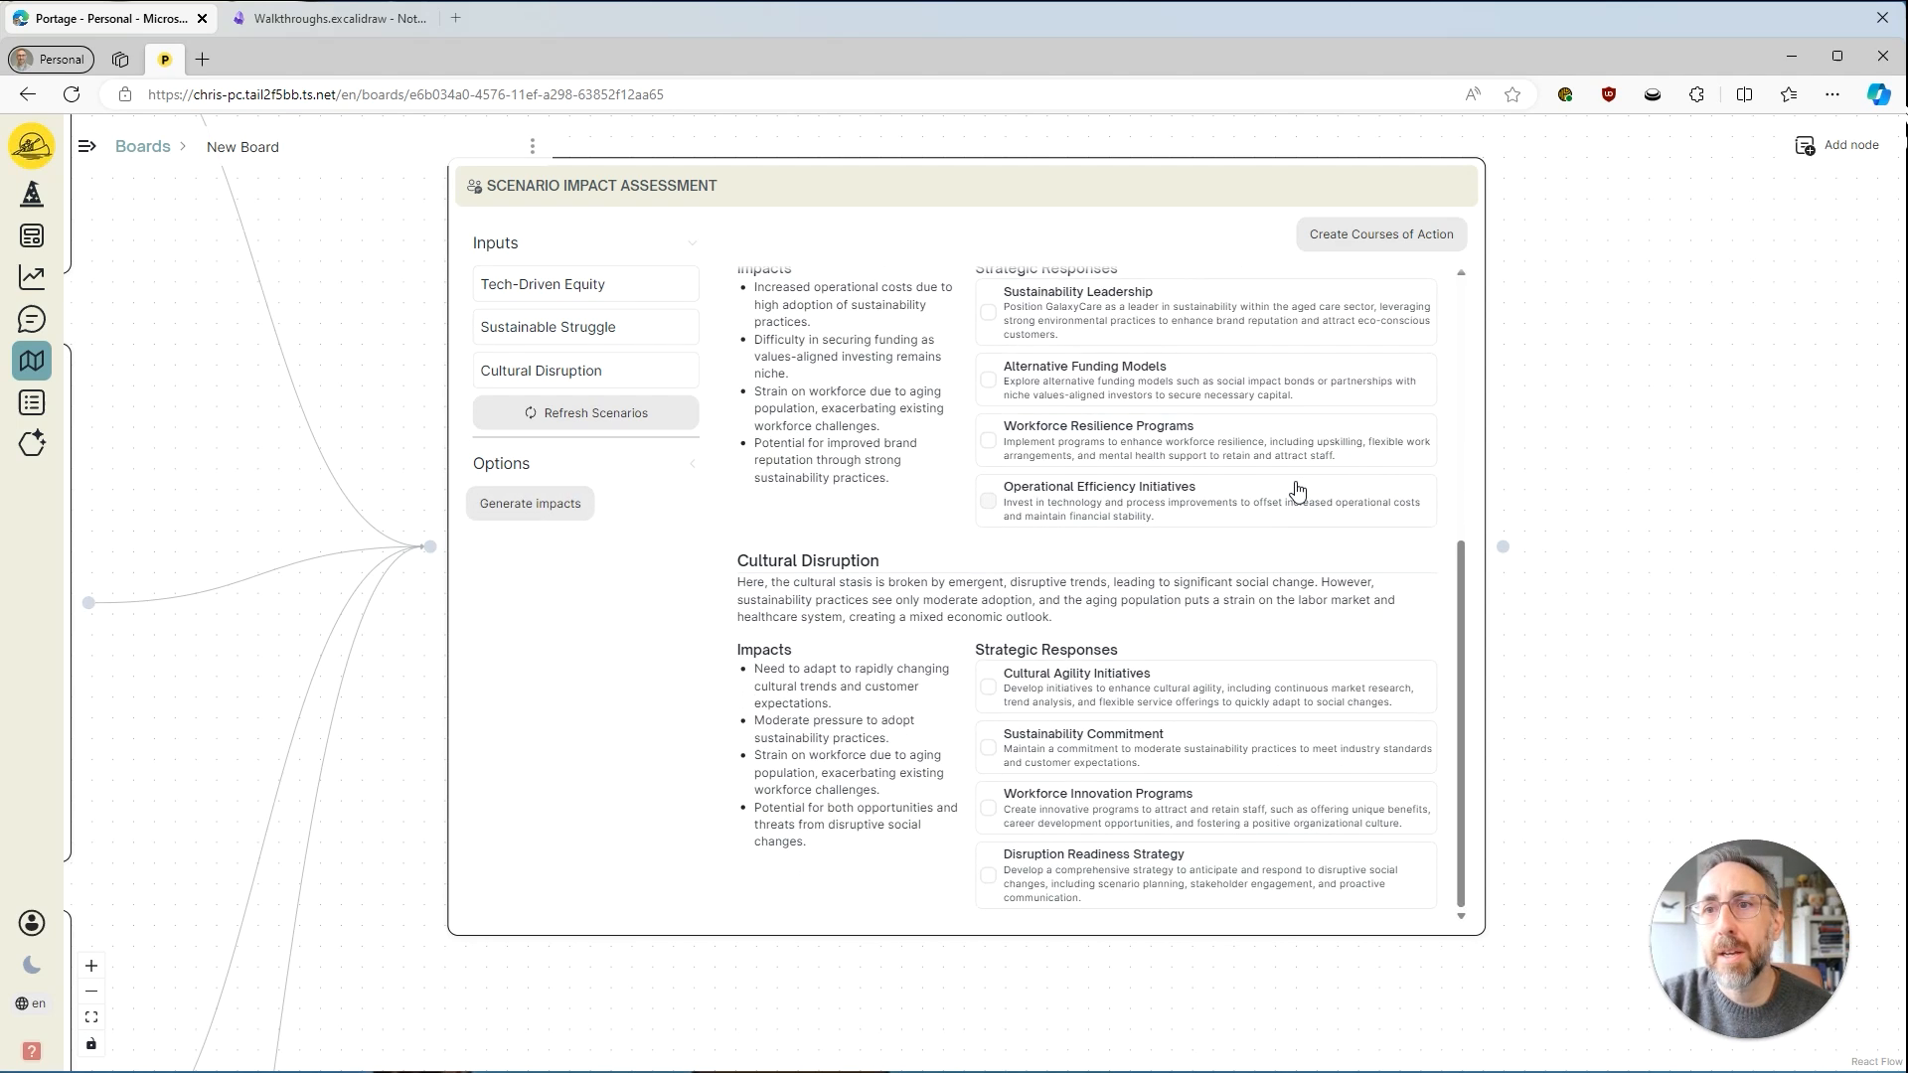
pyautogui.click(488, 469)
pyautogui.click(491, 341)
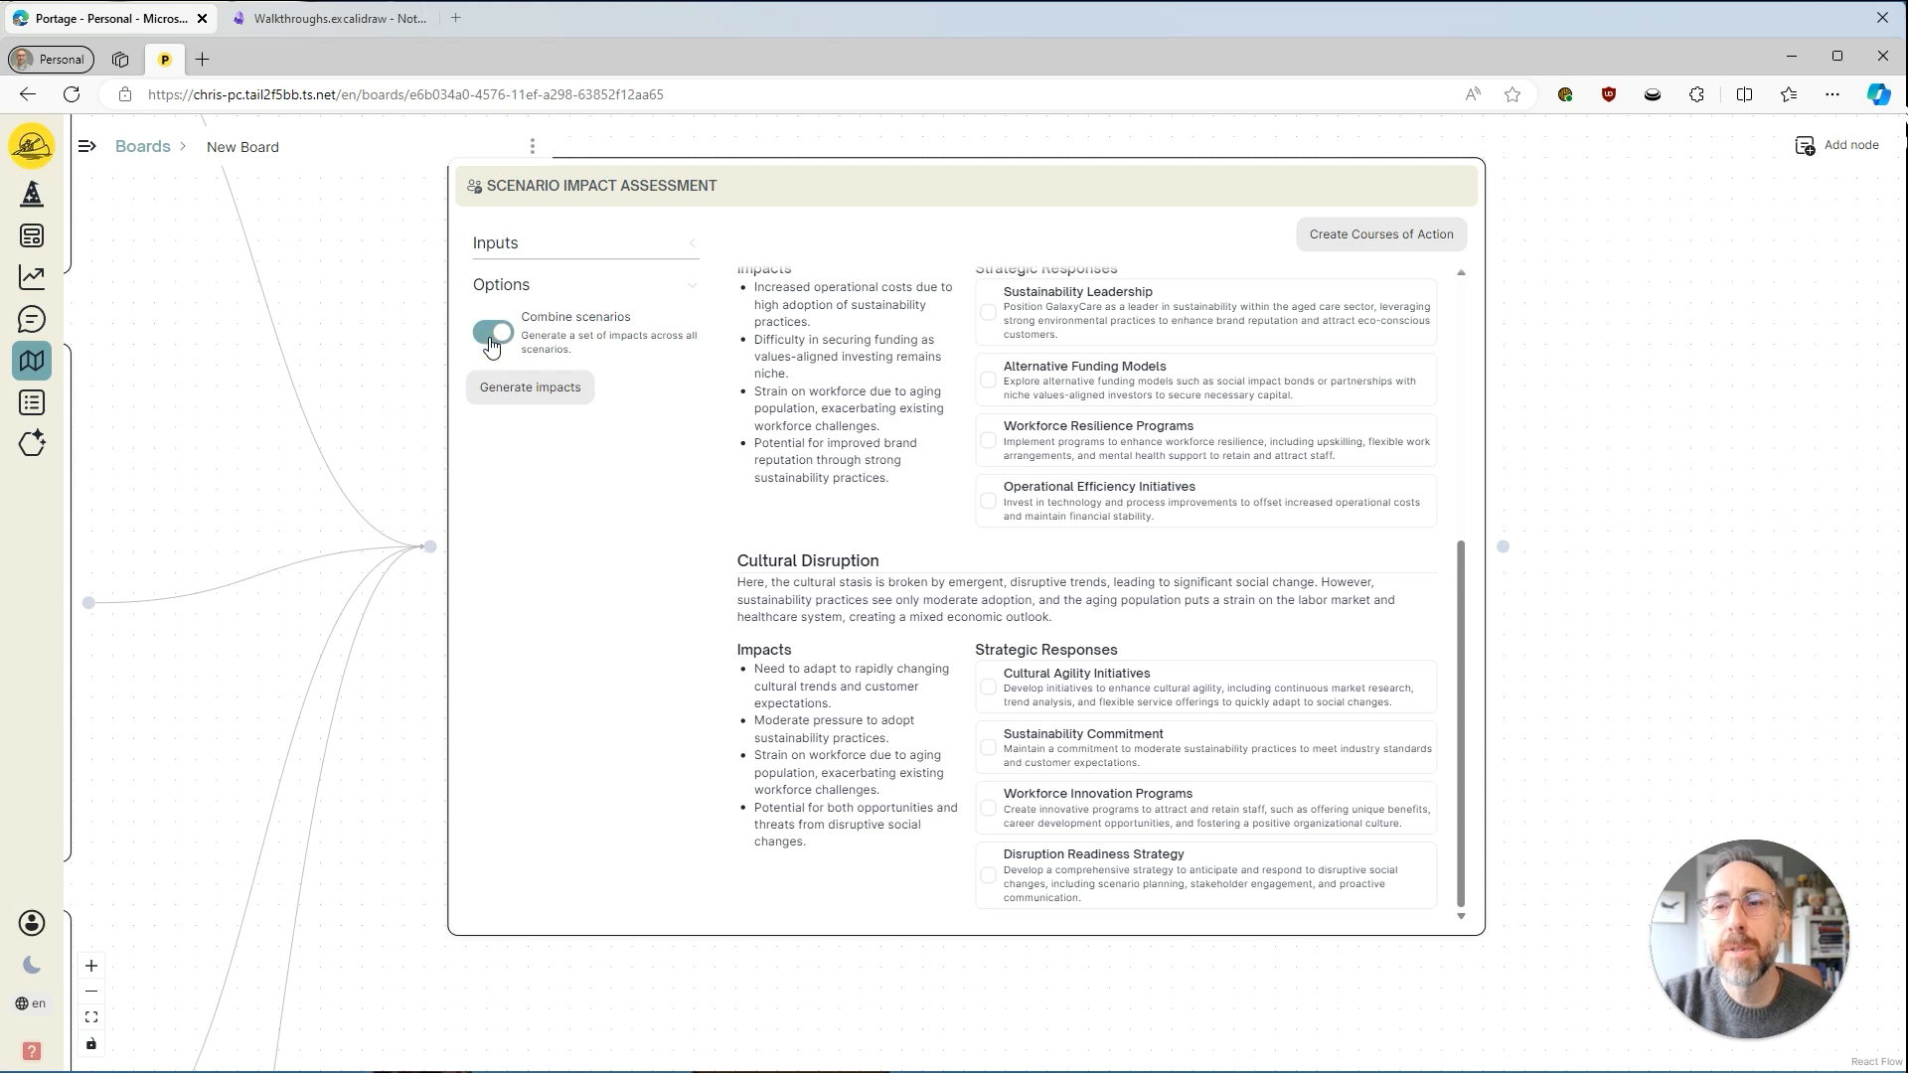
pyautogui.click(524, 391)
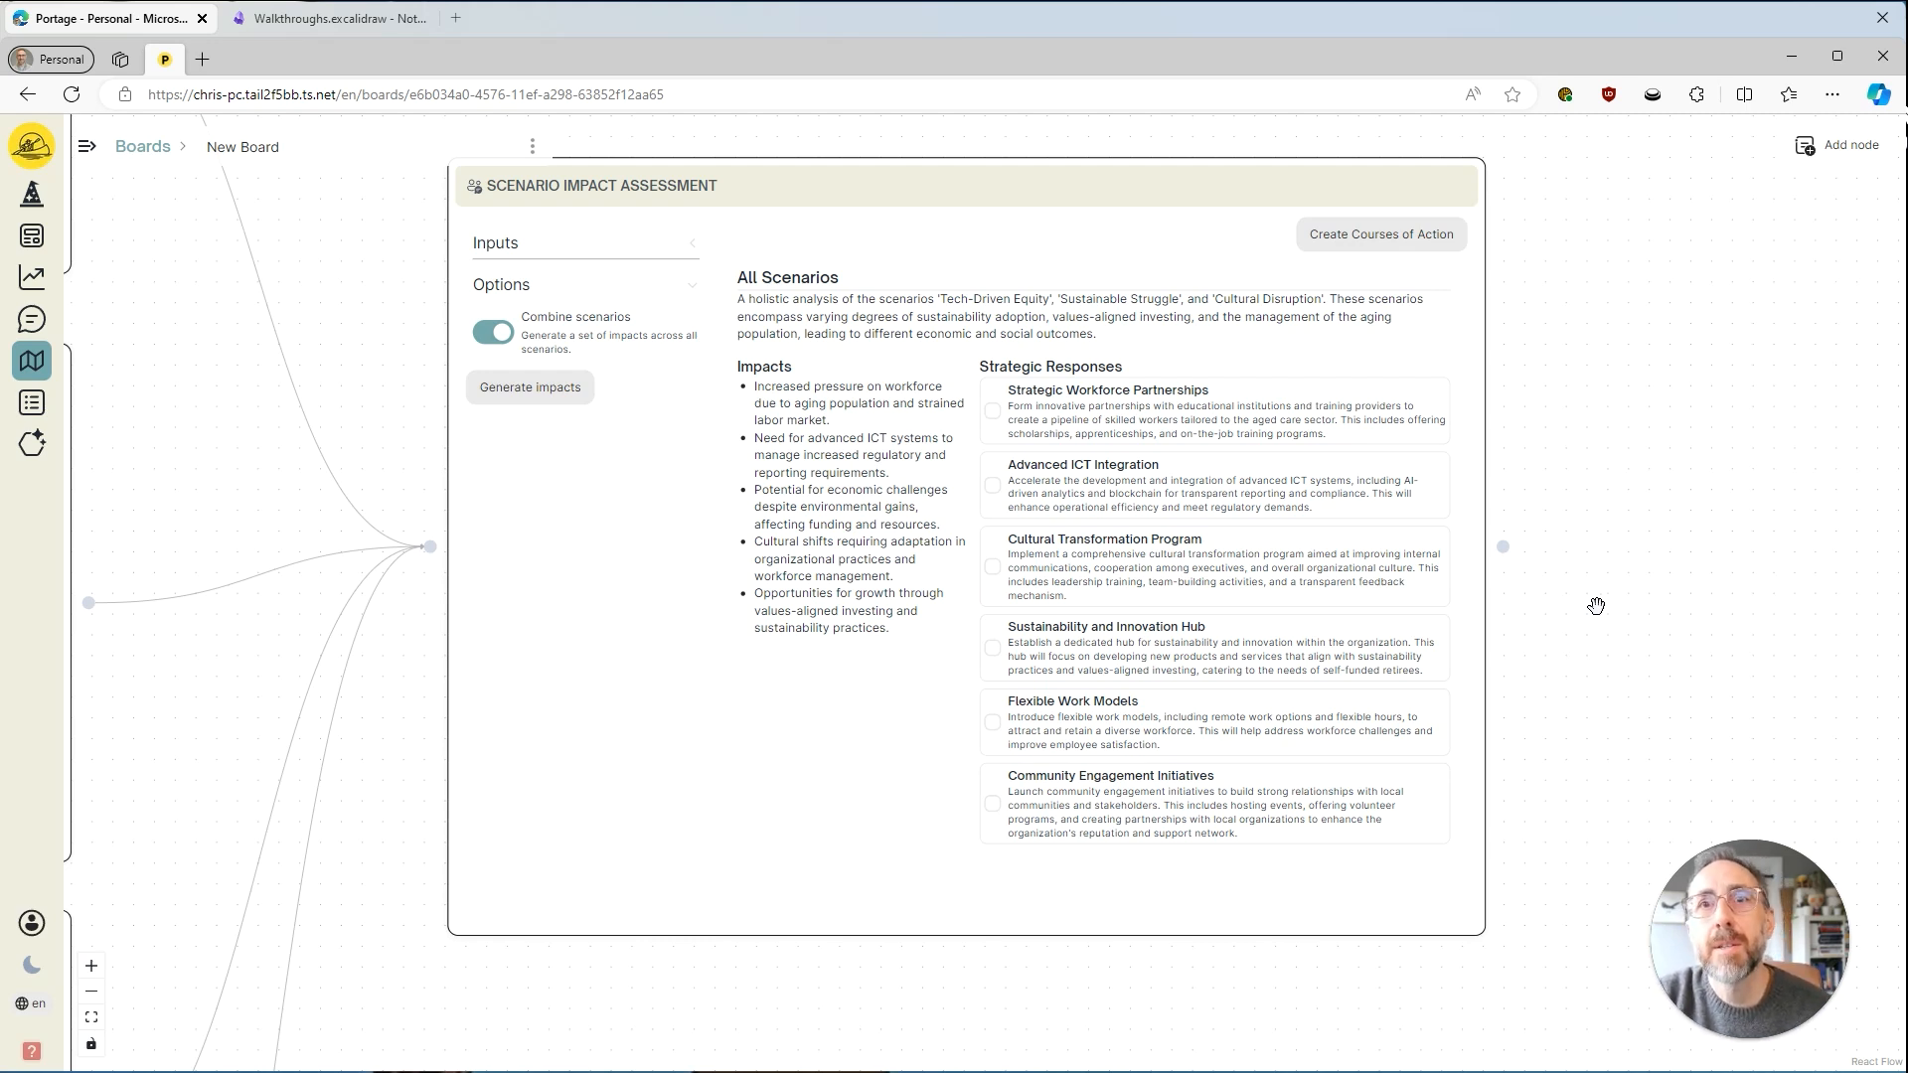
# Select the Advanced ICT Integration, Cultural Transformation Program and Flexible Work Models responses, and clear all three selections.
pyautogui.moveTo(1631, 682); pyautogui.dragTo(1590, 643)
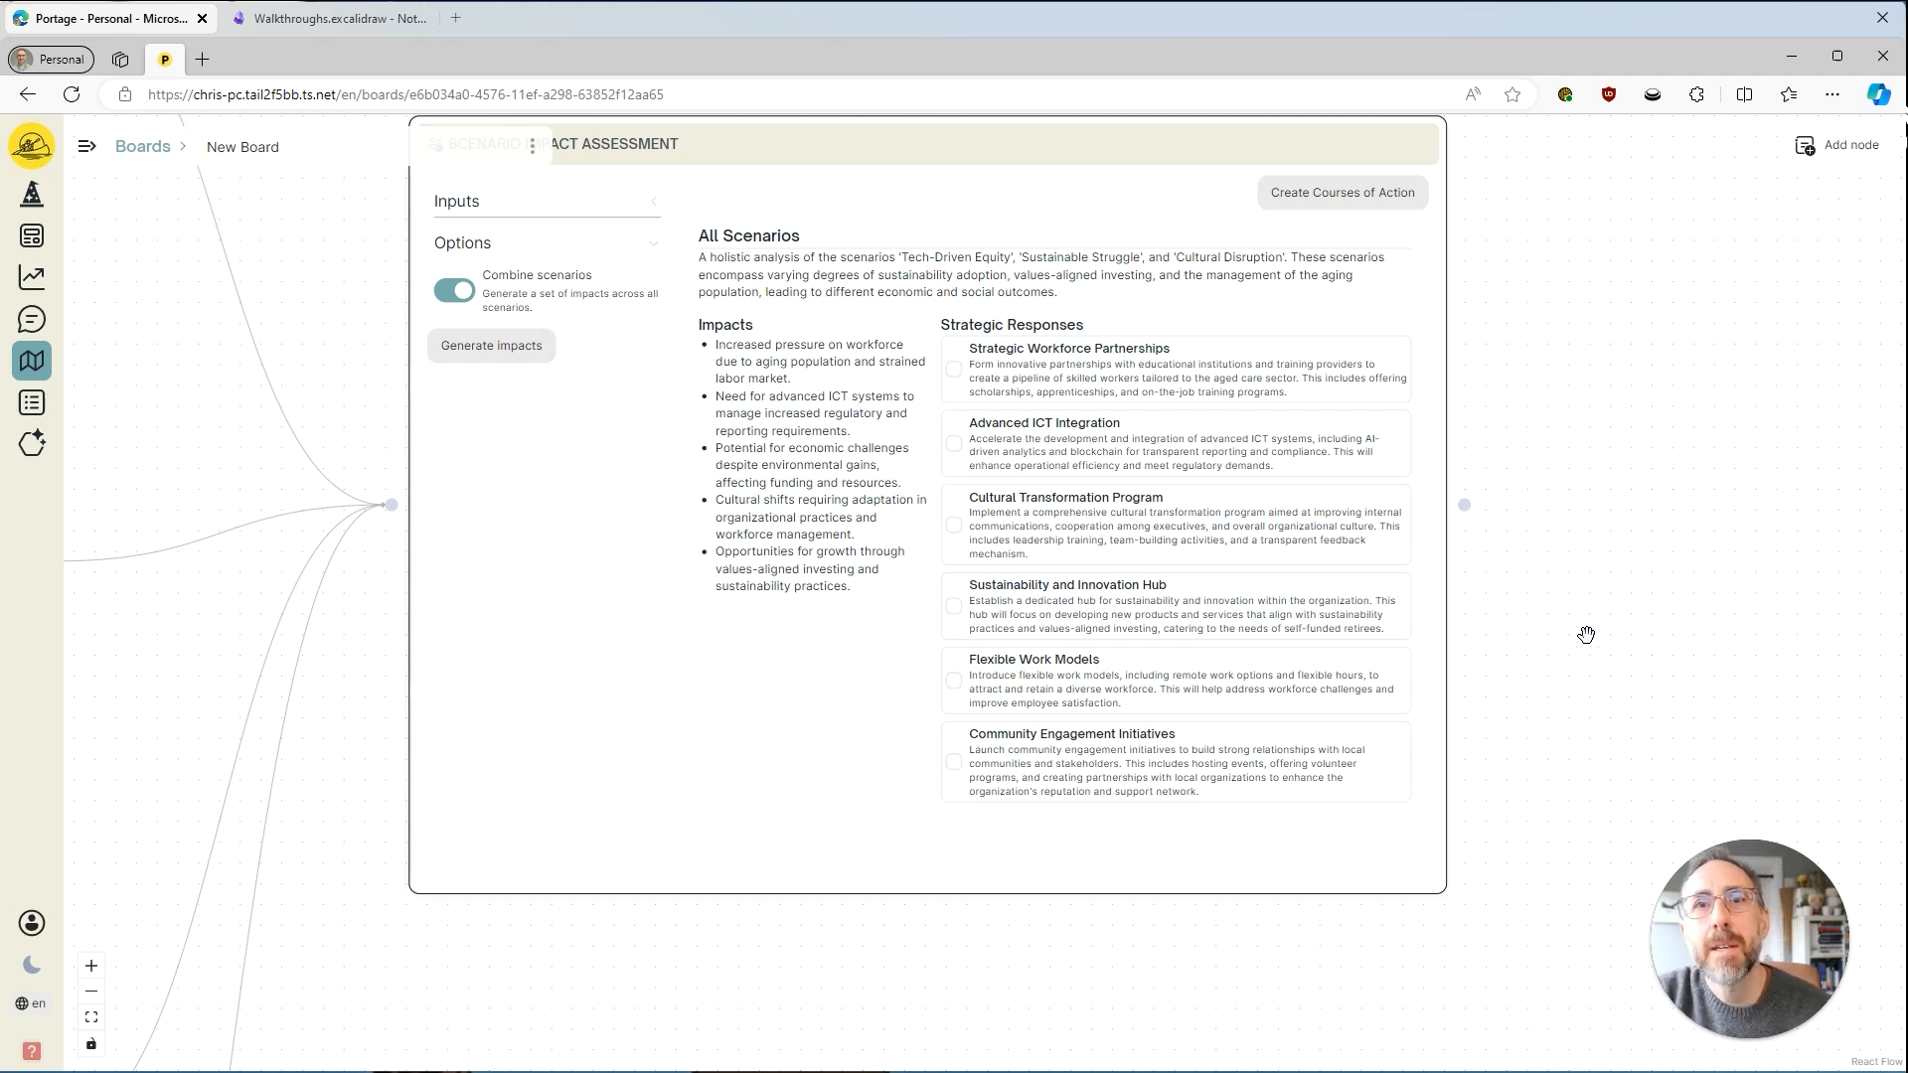
pyautogui.click(954, 443)
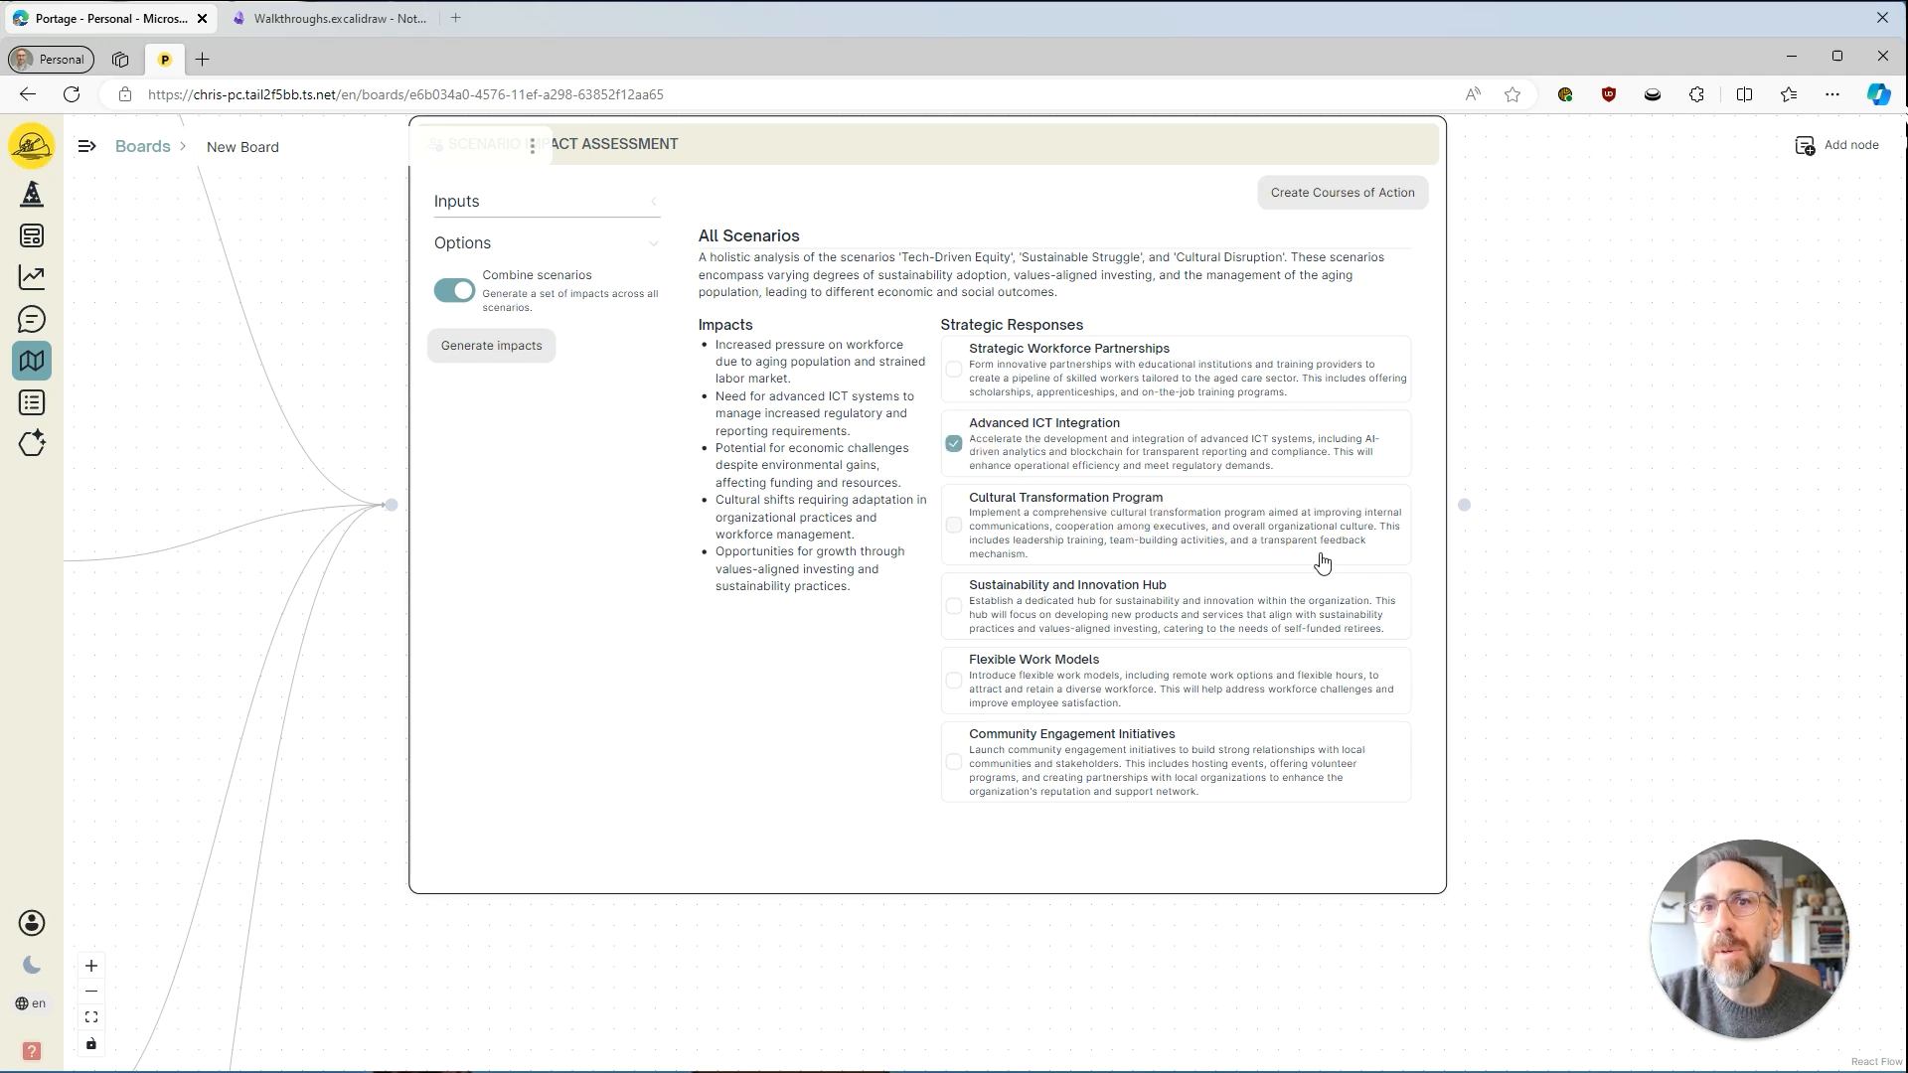
pyautogui.click(1057, 527)
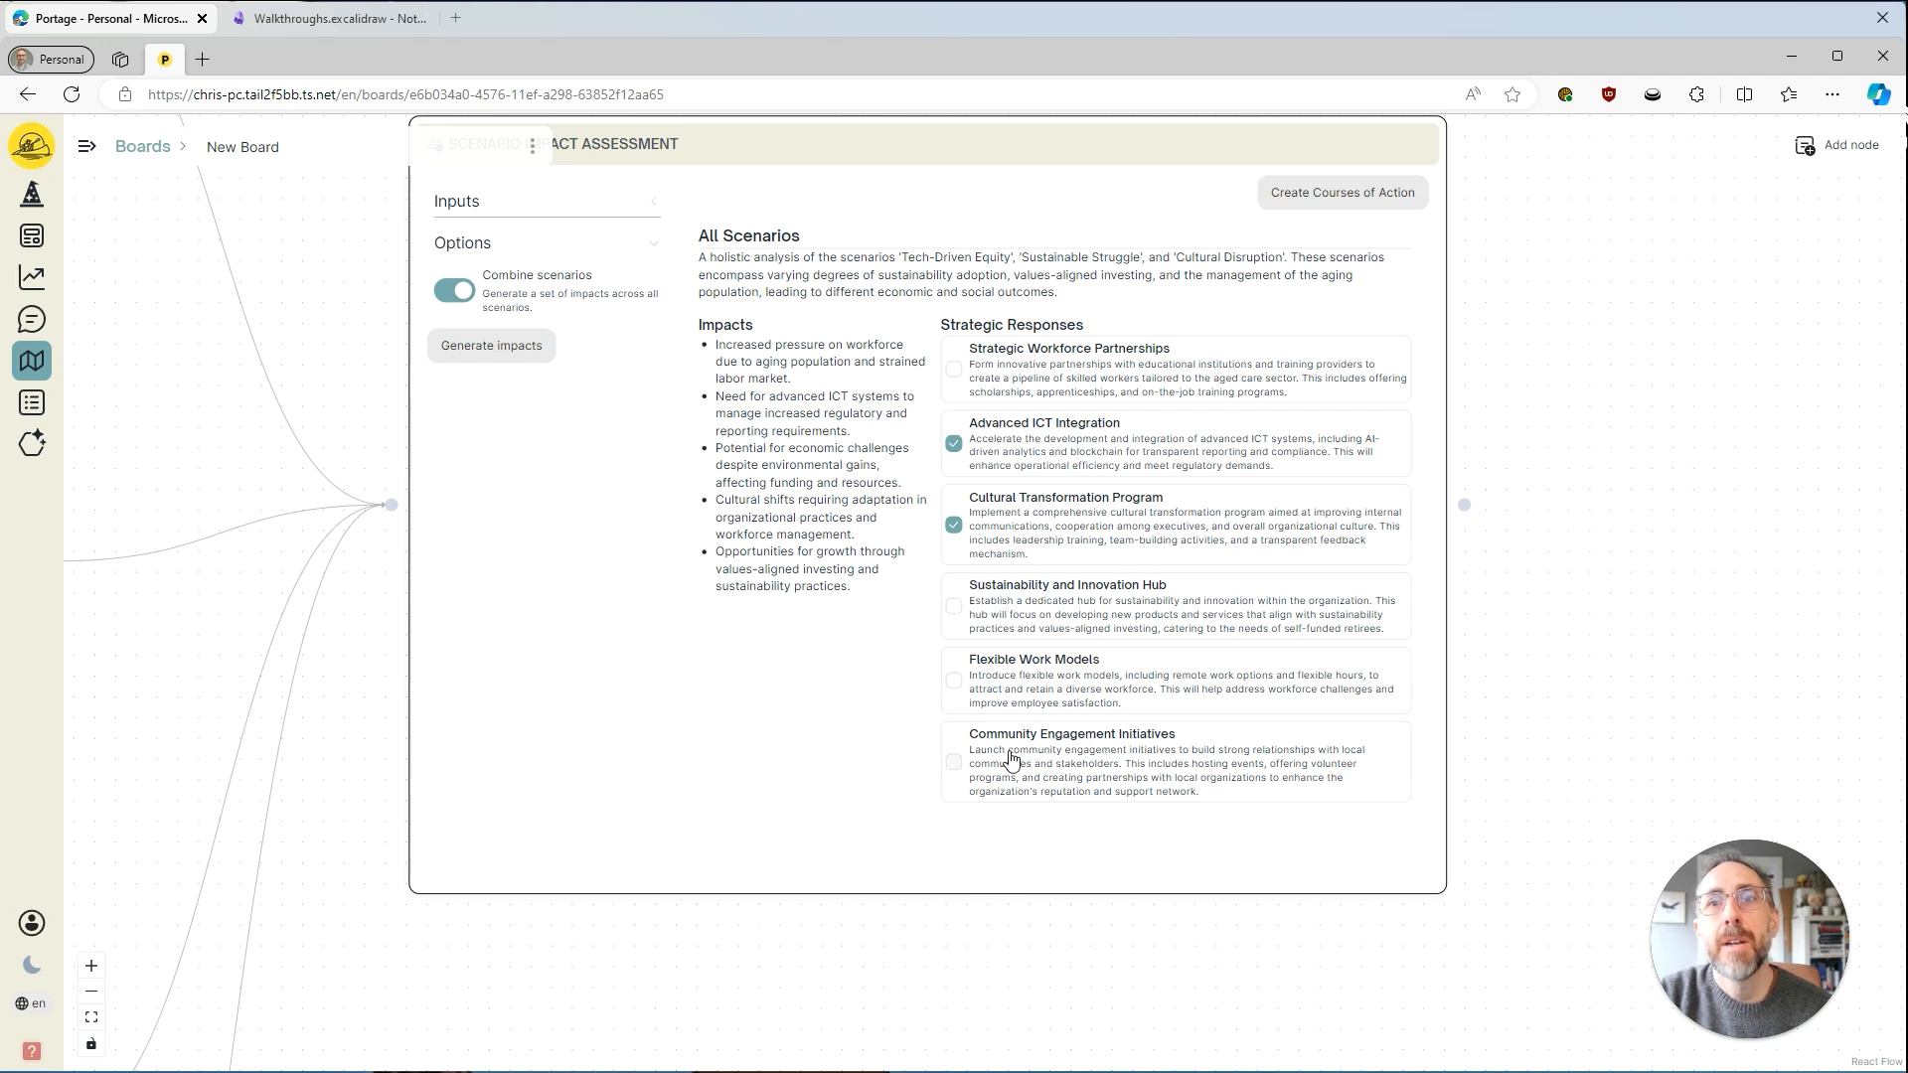
pyautogui.click(1048, 678)
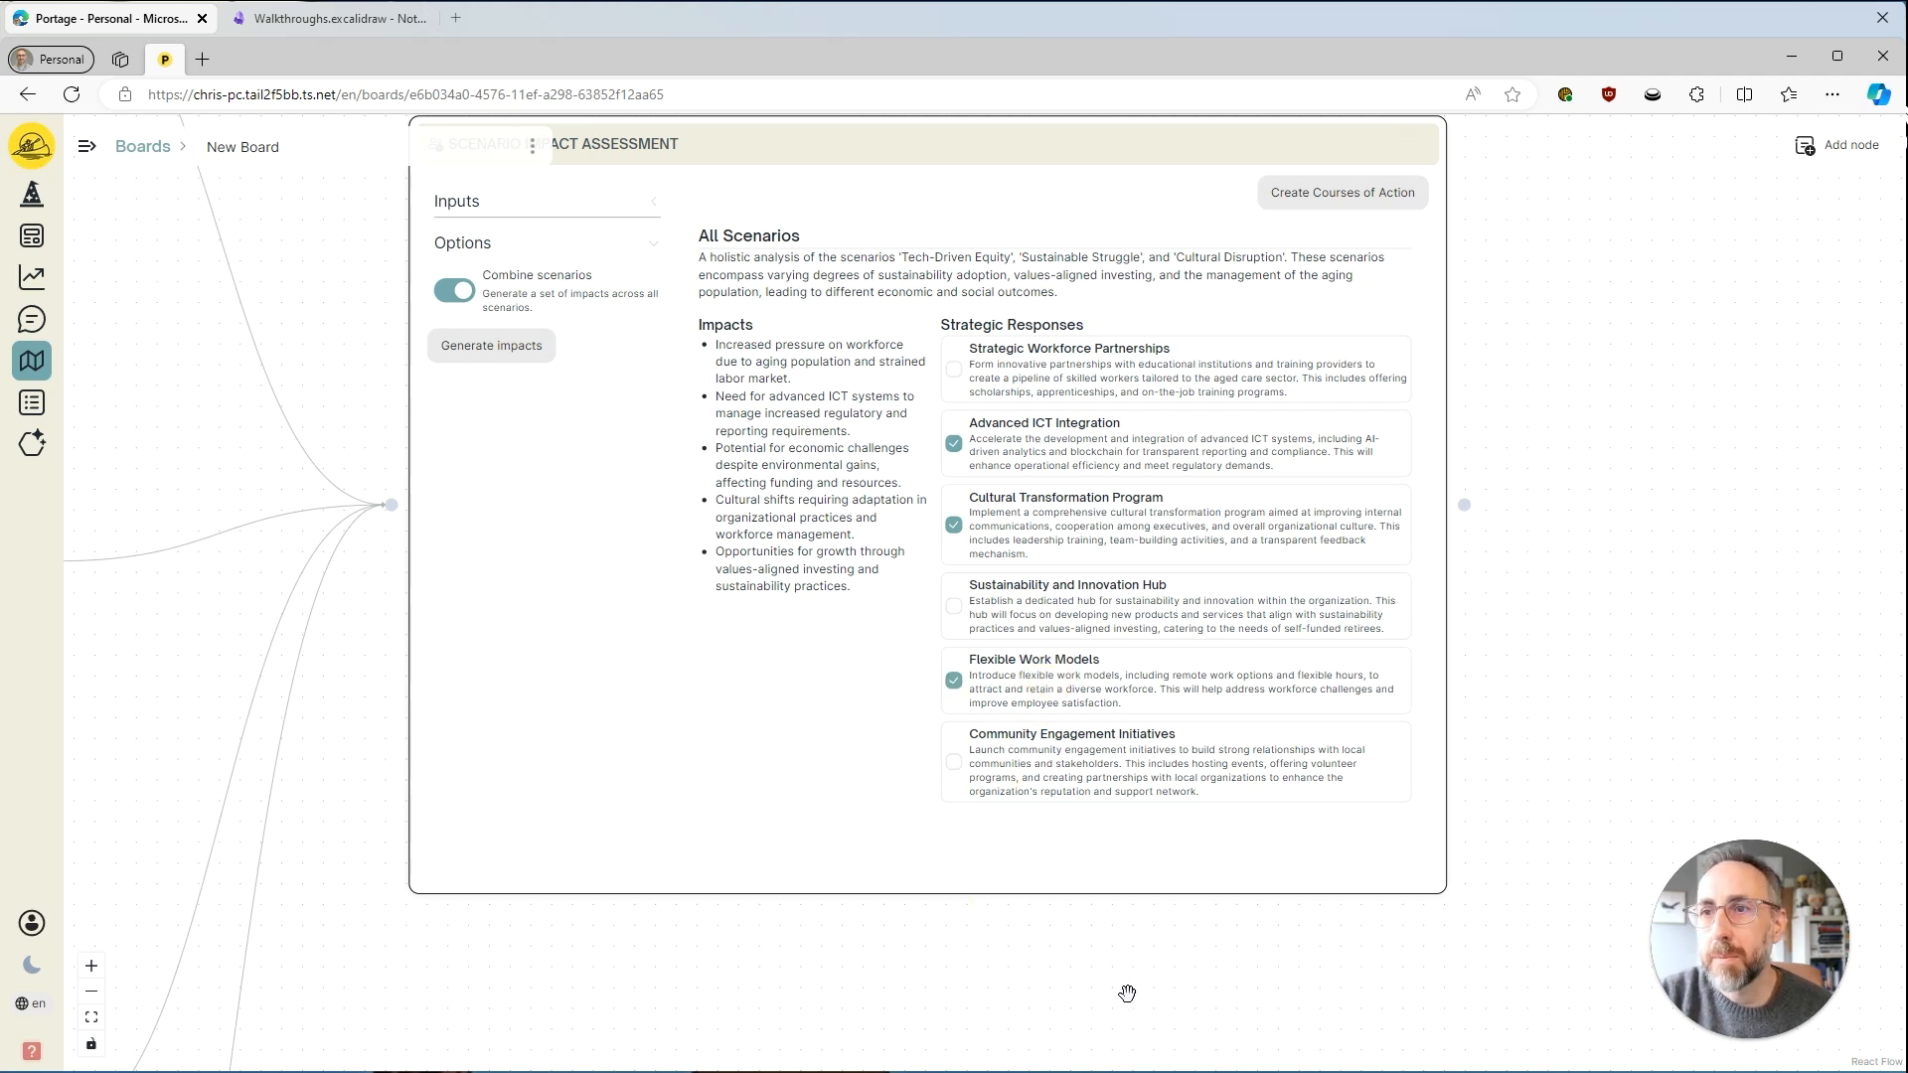
pyautogui.click(1034, 651)
pyautogui.click(1042, 524)
pyautogui.click(1098, 454)
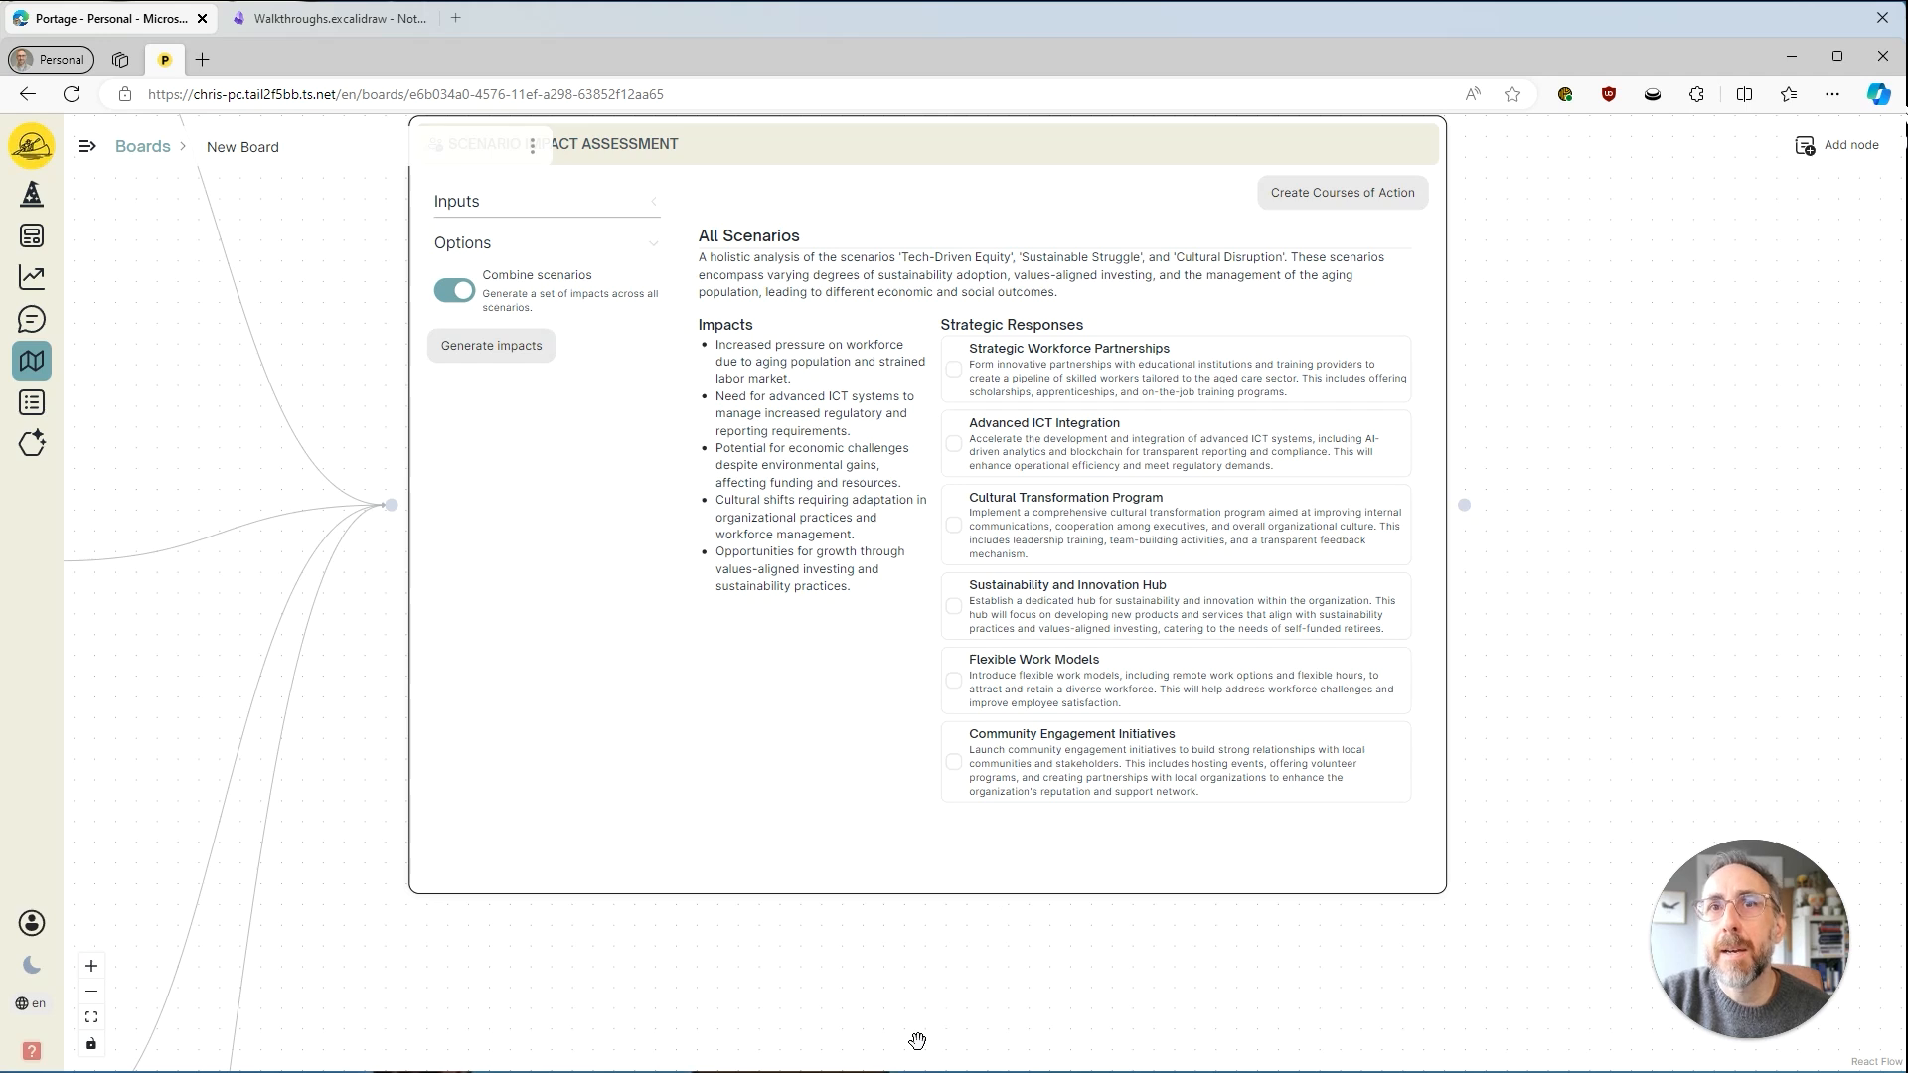
# Remove the connection from the GalaxyCare Org Strategic Profile node to the Scenario Impact Assessment node and regenerate the combined impacts.
pyautogui.moveTo(919, 1038); pyautogui.dragTo(995, 993)
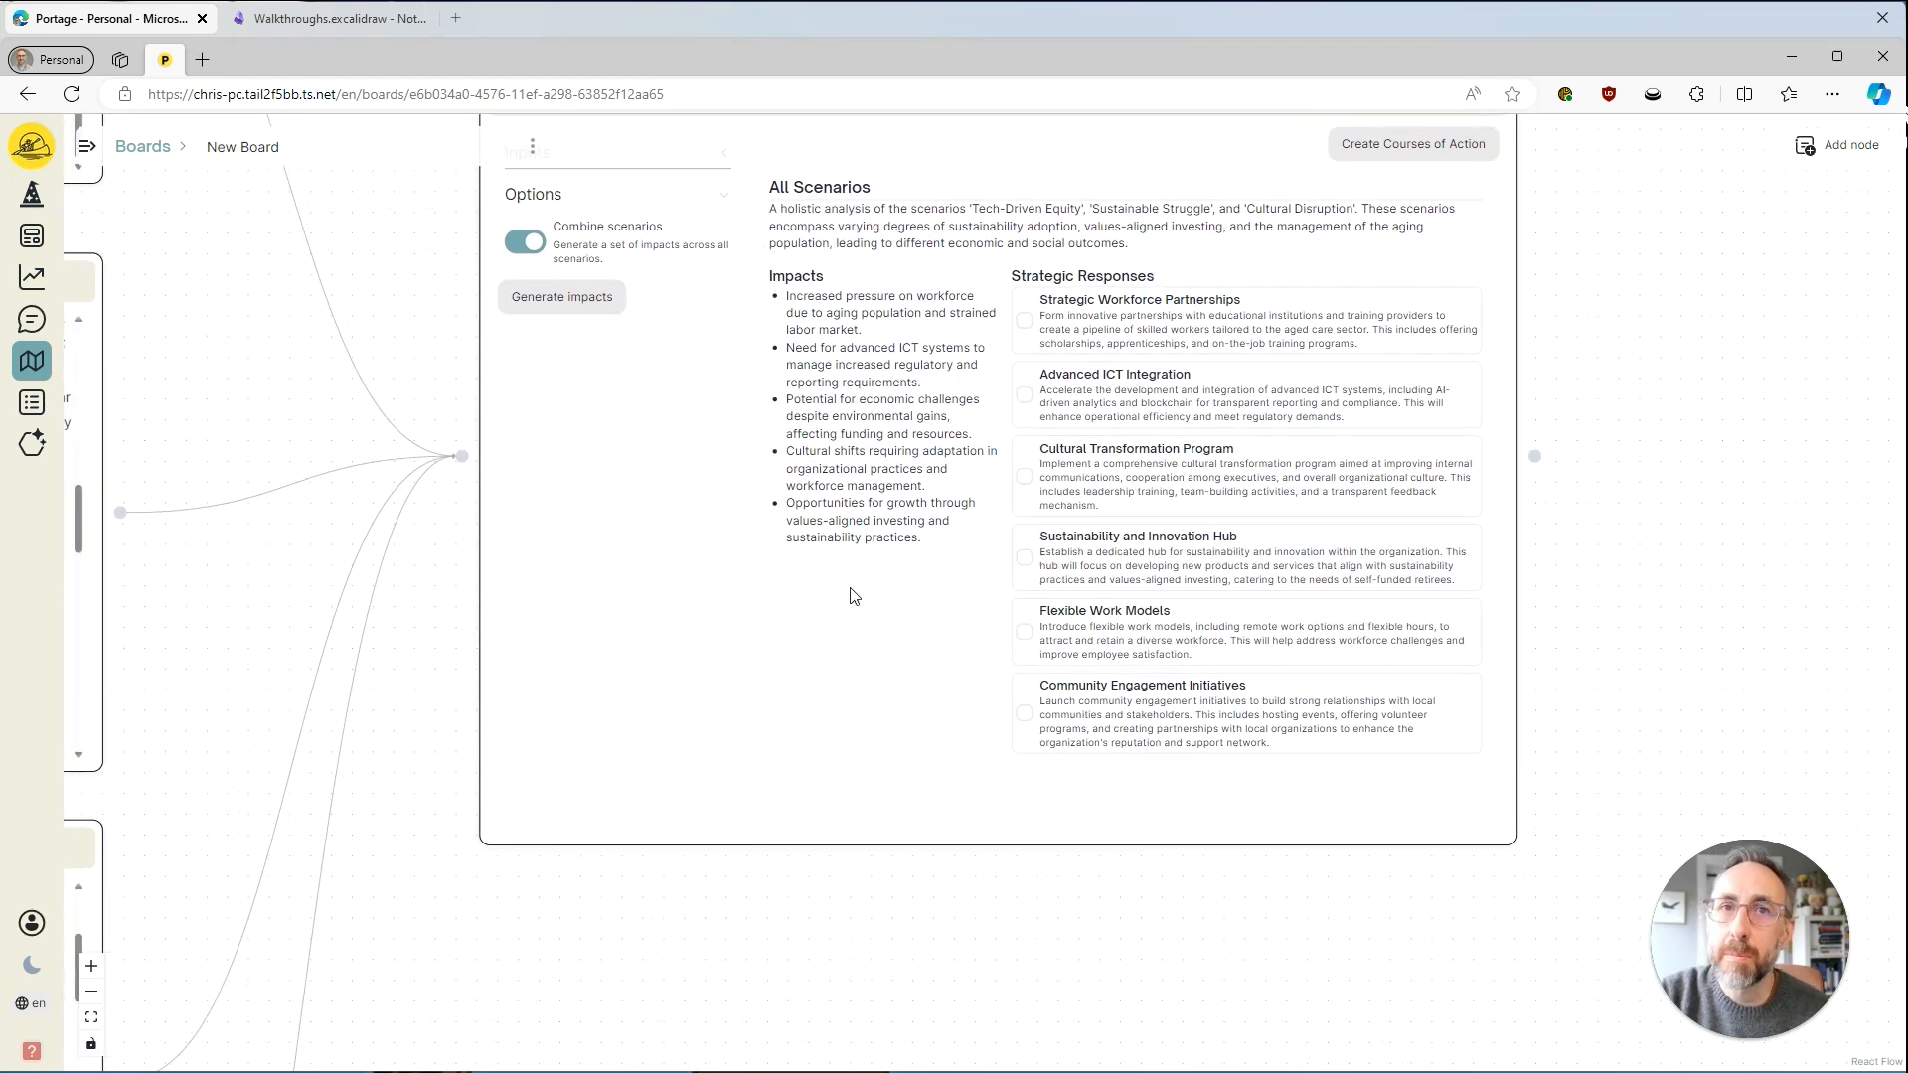
pyautogui.moveTo(735, 985); pyautogui.dragTo(665, 626)
pyautogui.click(653, 586)
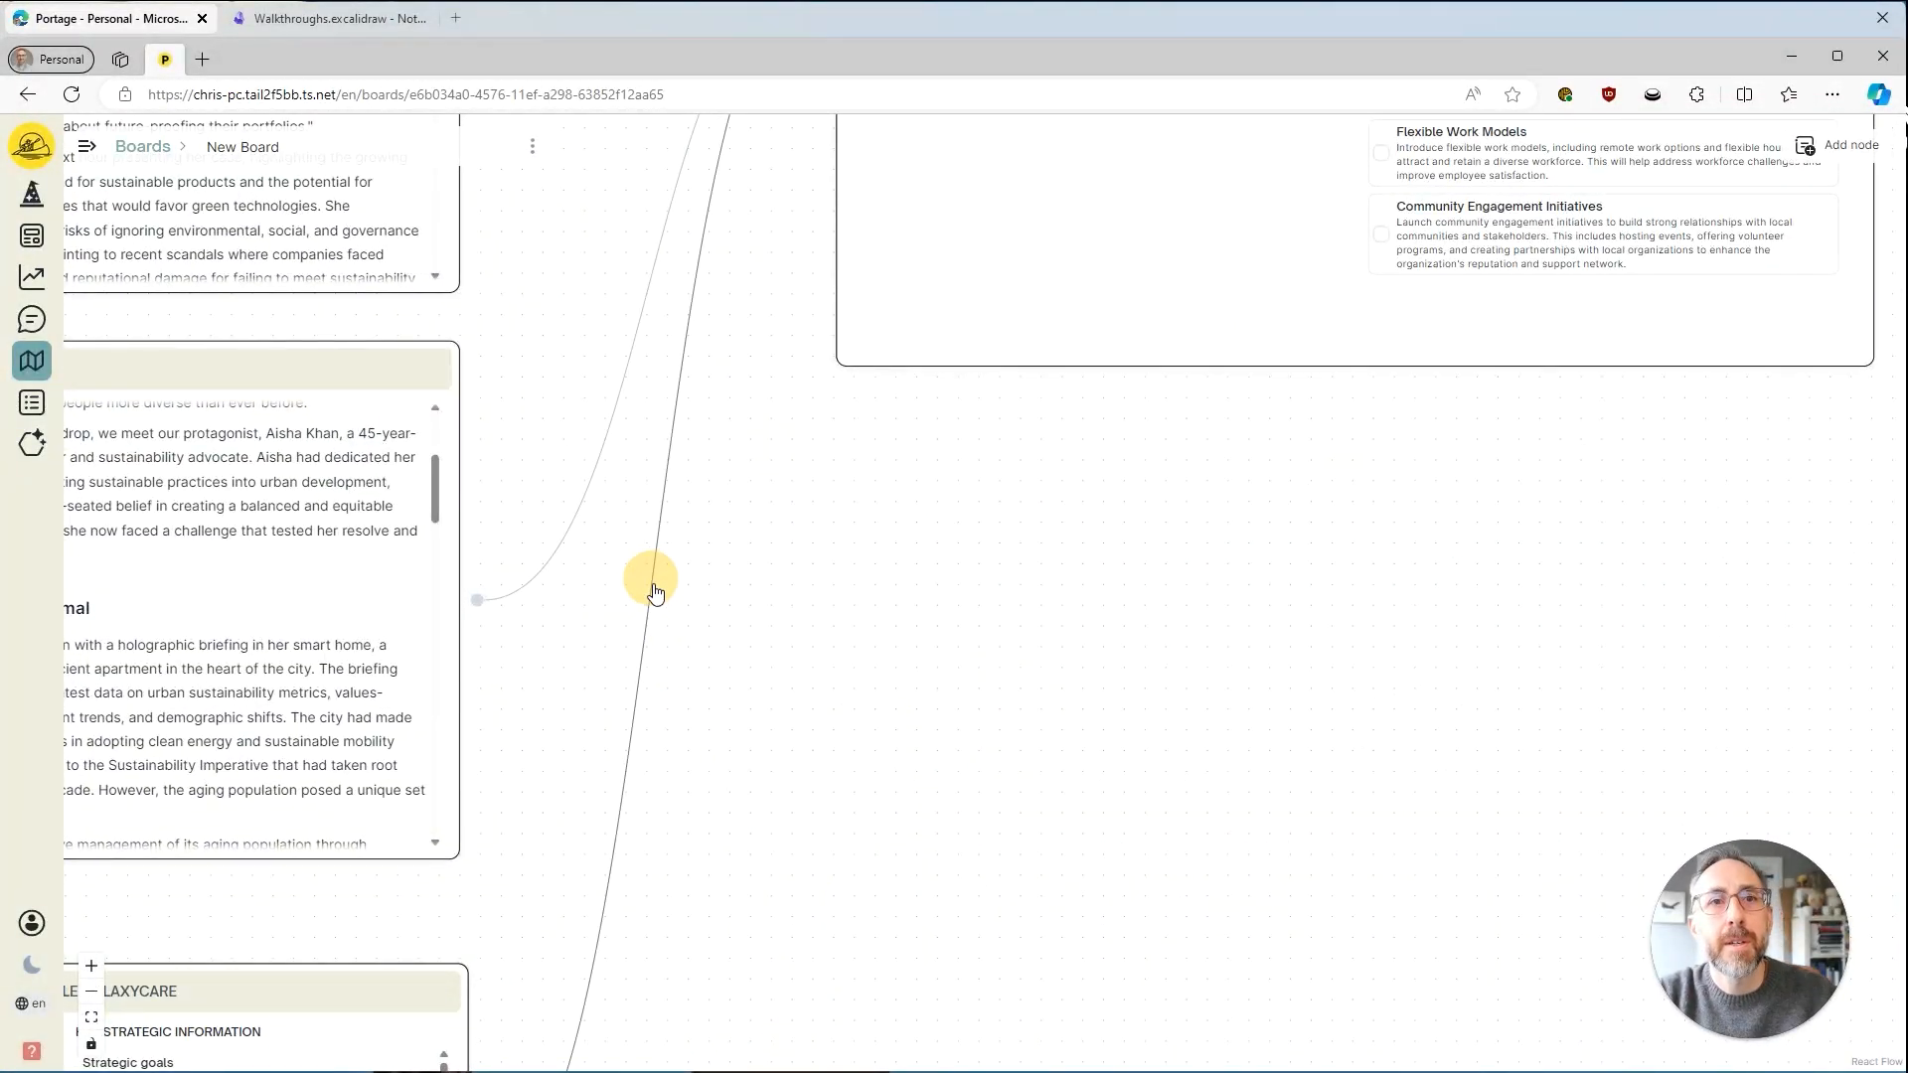
pyautogui.moveTo(1163, 547); pyautogui.dragTo(904, 1034)
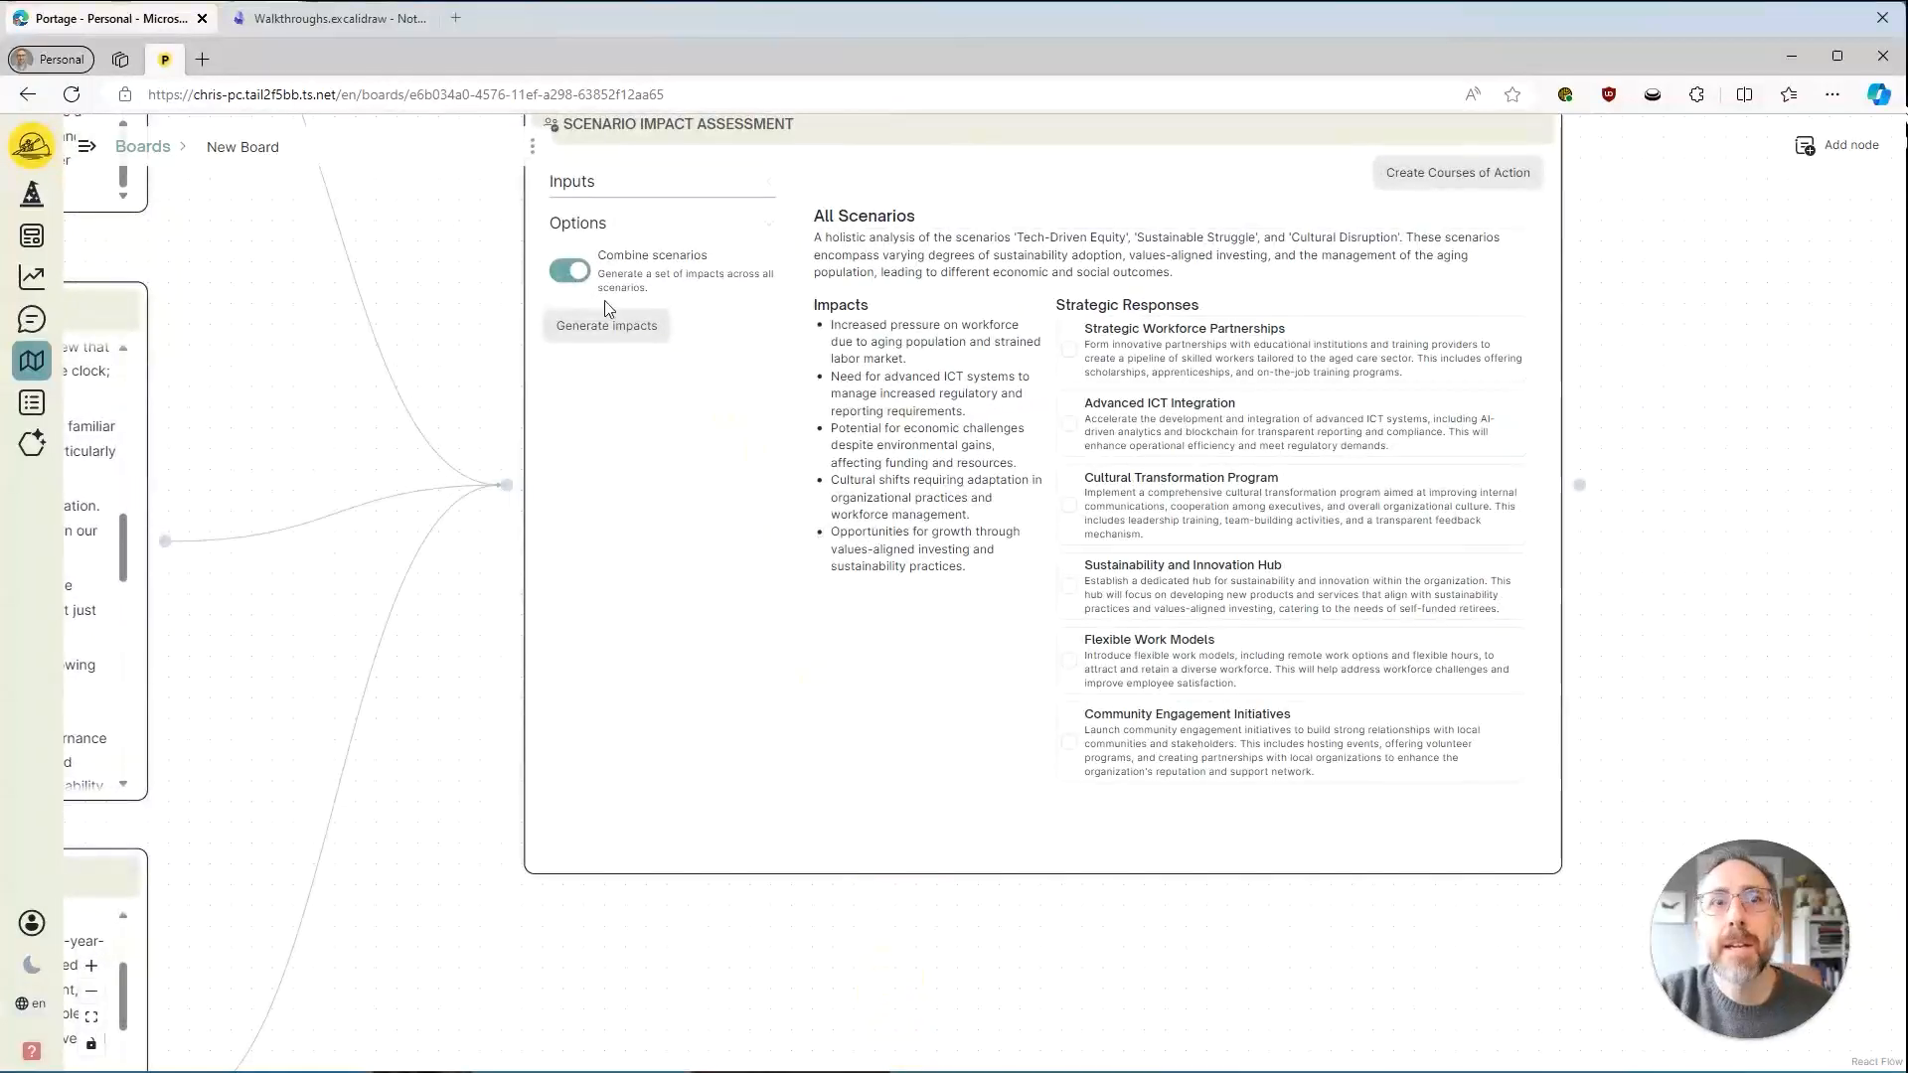
pyautogui.click(612, 325)
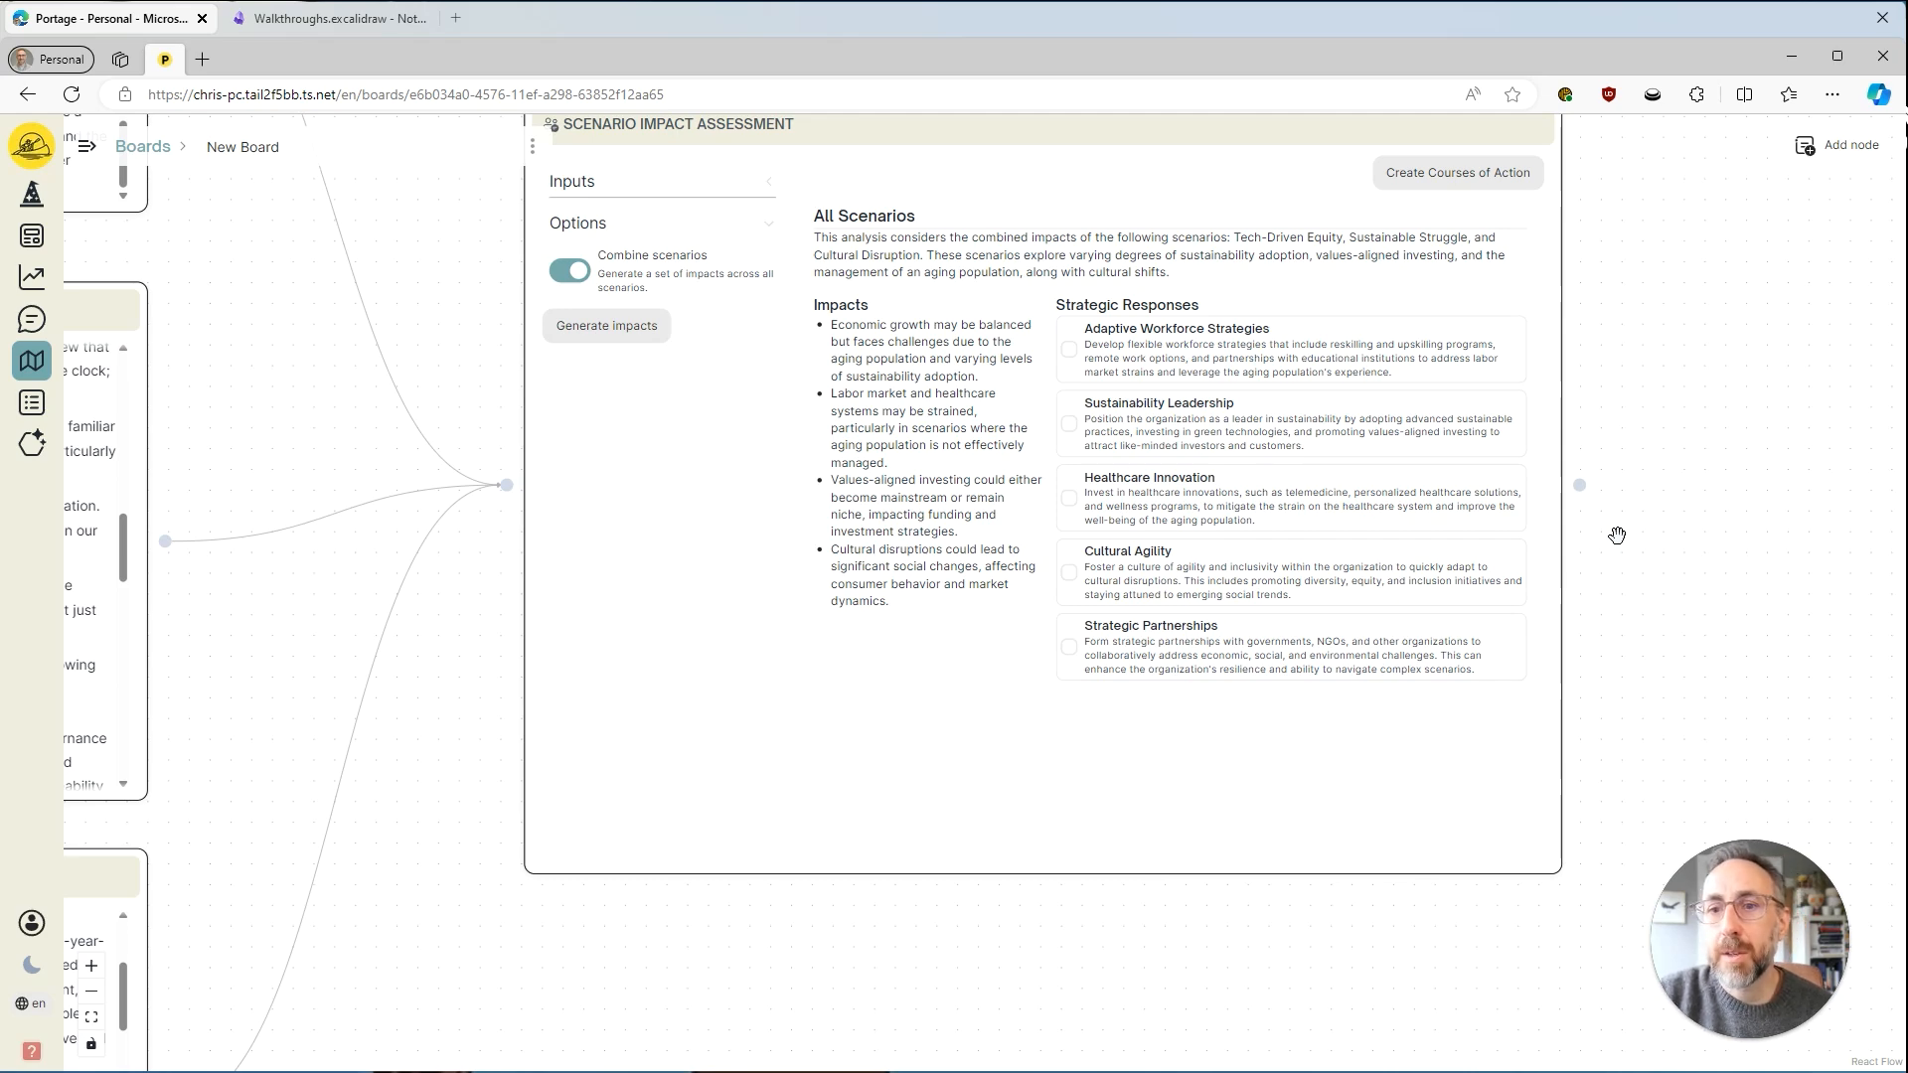
# Create courses of action from the Adaptive Workforce Strategies, Sustainability Leadership and Healthcare Innovation strategic responses.
pyautogui.moveTo(518, 982); pyautogui.dragTo(449, 989)
pyautogui.moveTo(1179, 970); pyautogui.dragTo(1017, 1018)
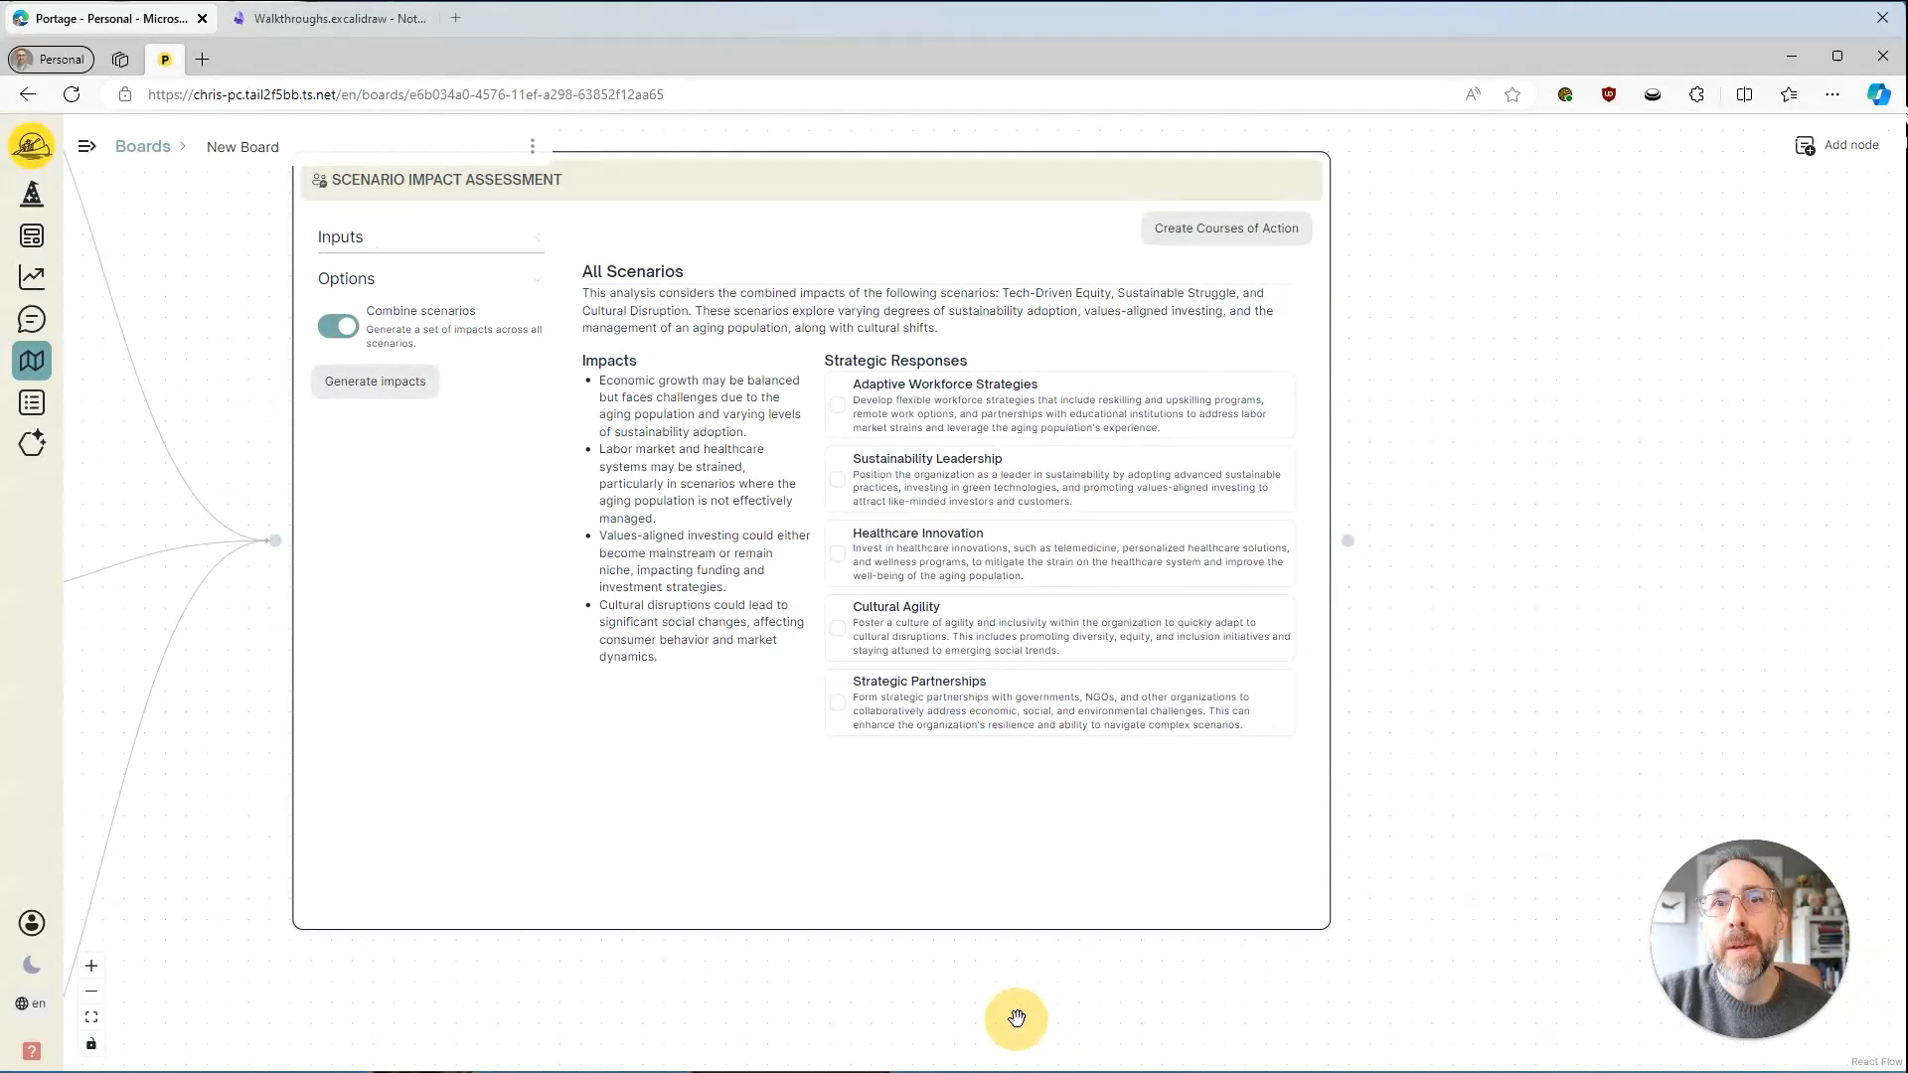
pyautogui.click(1006, 396)
pyautogui.click(1041, 494)
pyautogui.click(1085, 550)
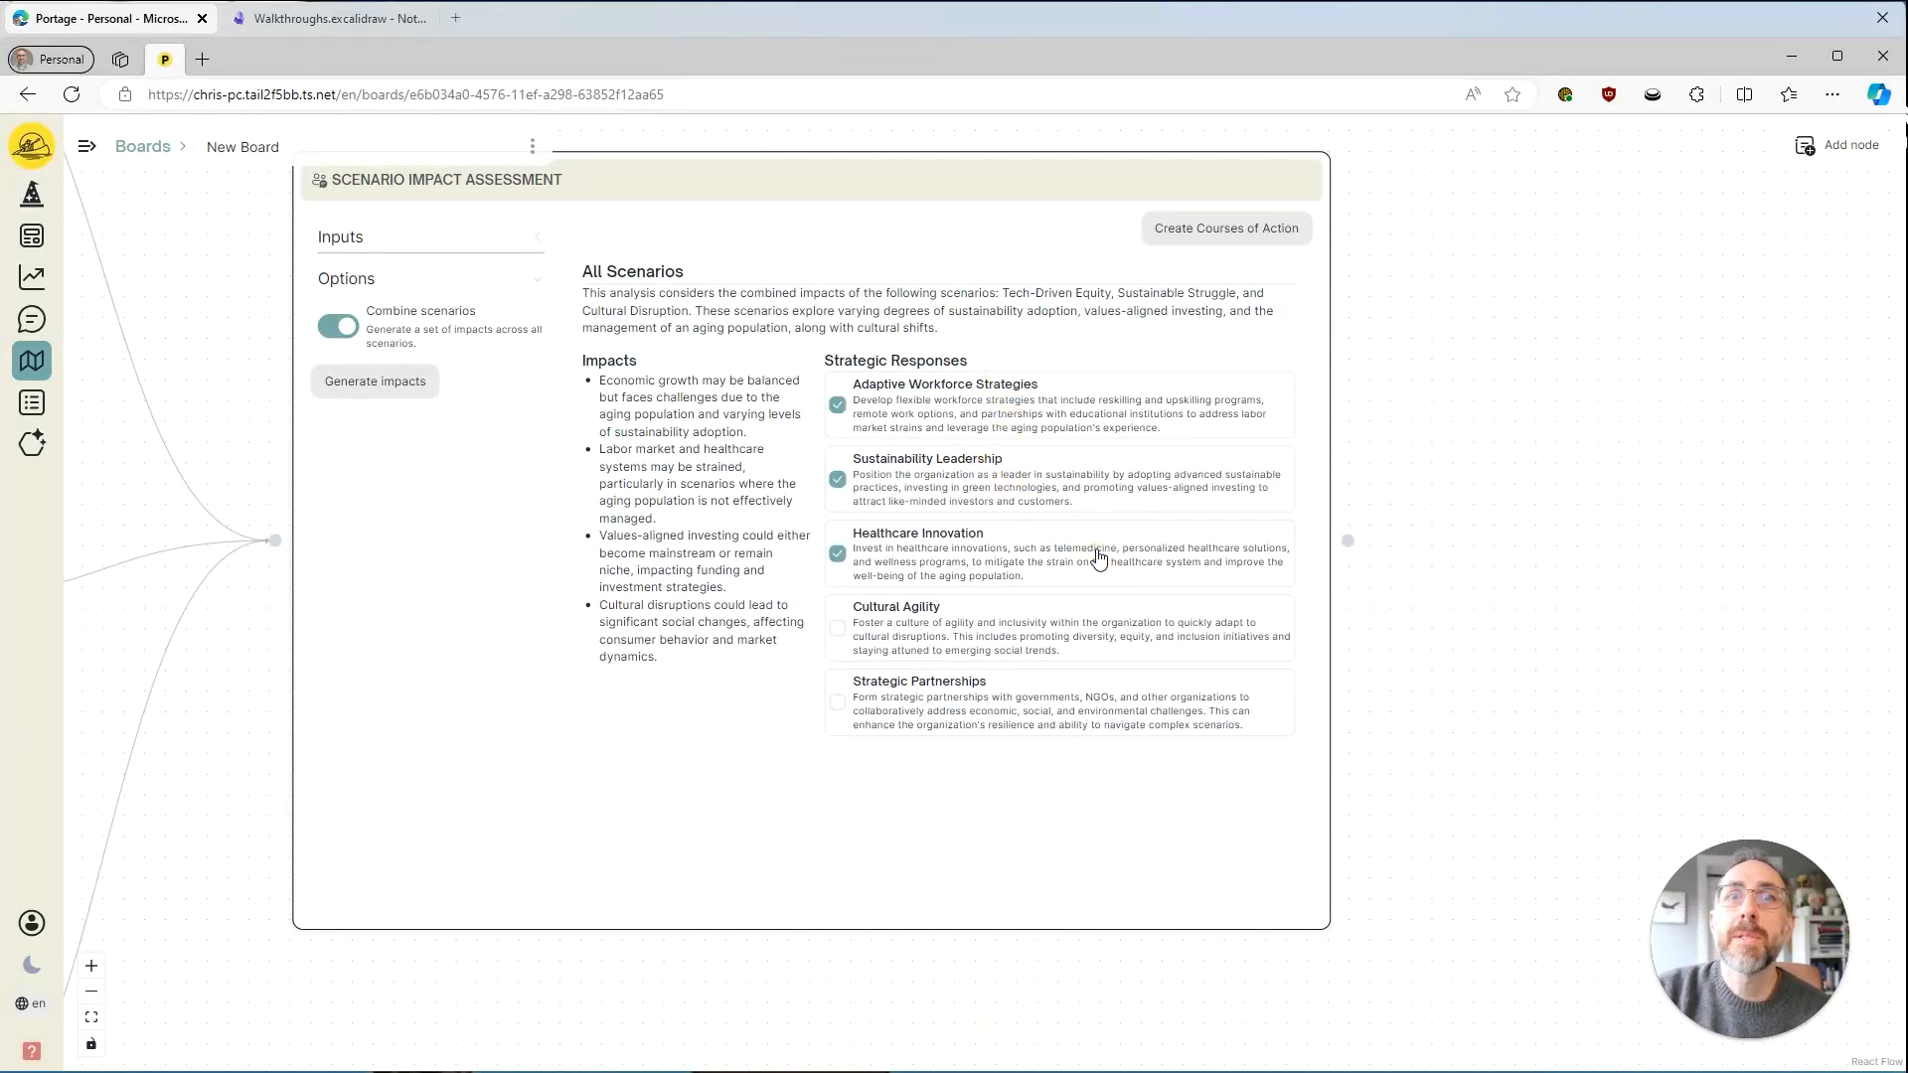
pyautogui.click(1216, 230)
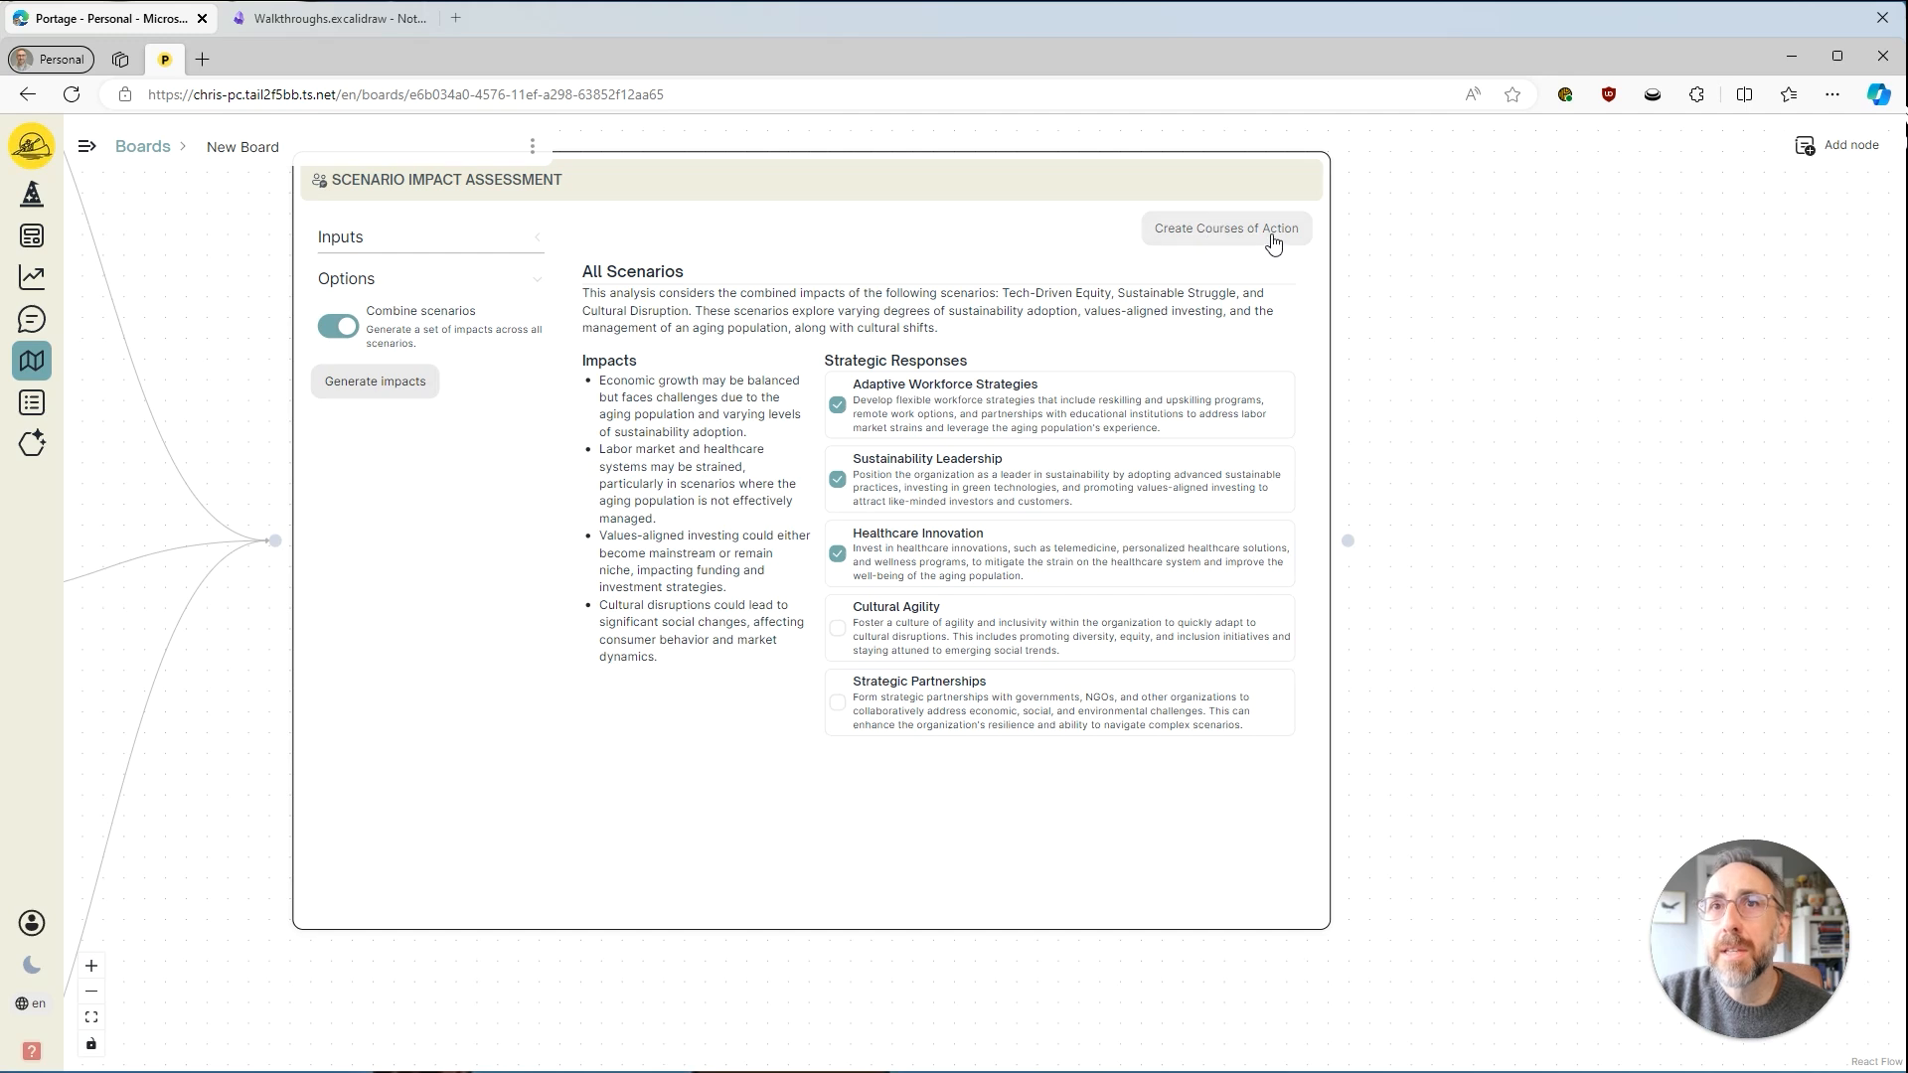
# Review the board's flow from the focus questions through the trend searches, Scenario Generator and scenario nodes to the Scenario Impact Assessment.
pyautogui.moveTo(1554, 473); pyautogui.dragTo(1489, 480)
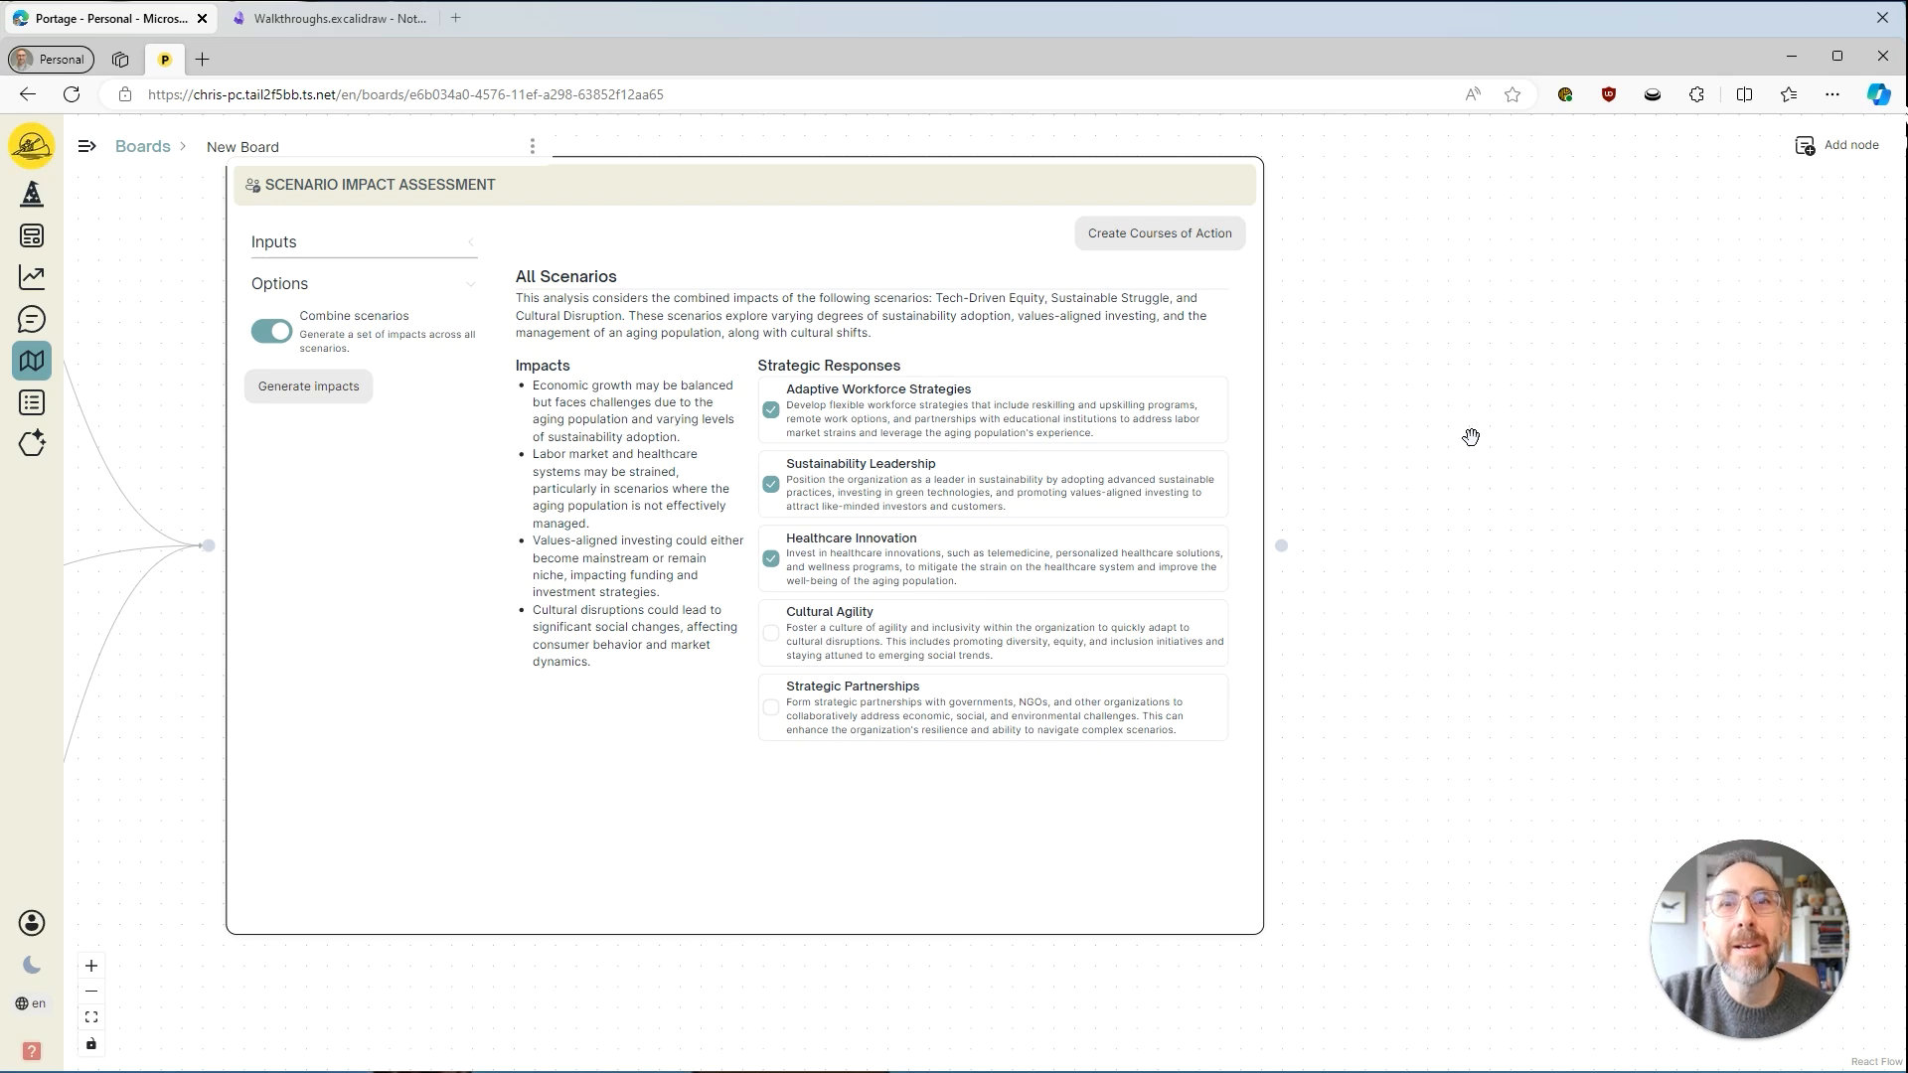
pyautogui.scroll(-3, 1422, 494)
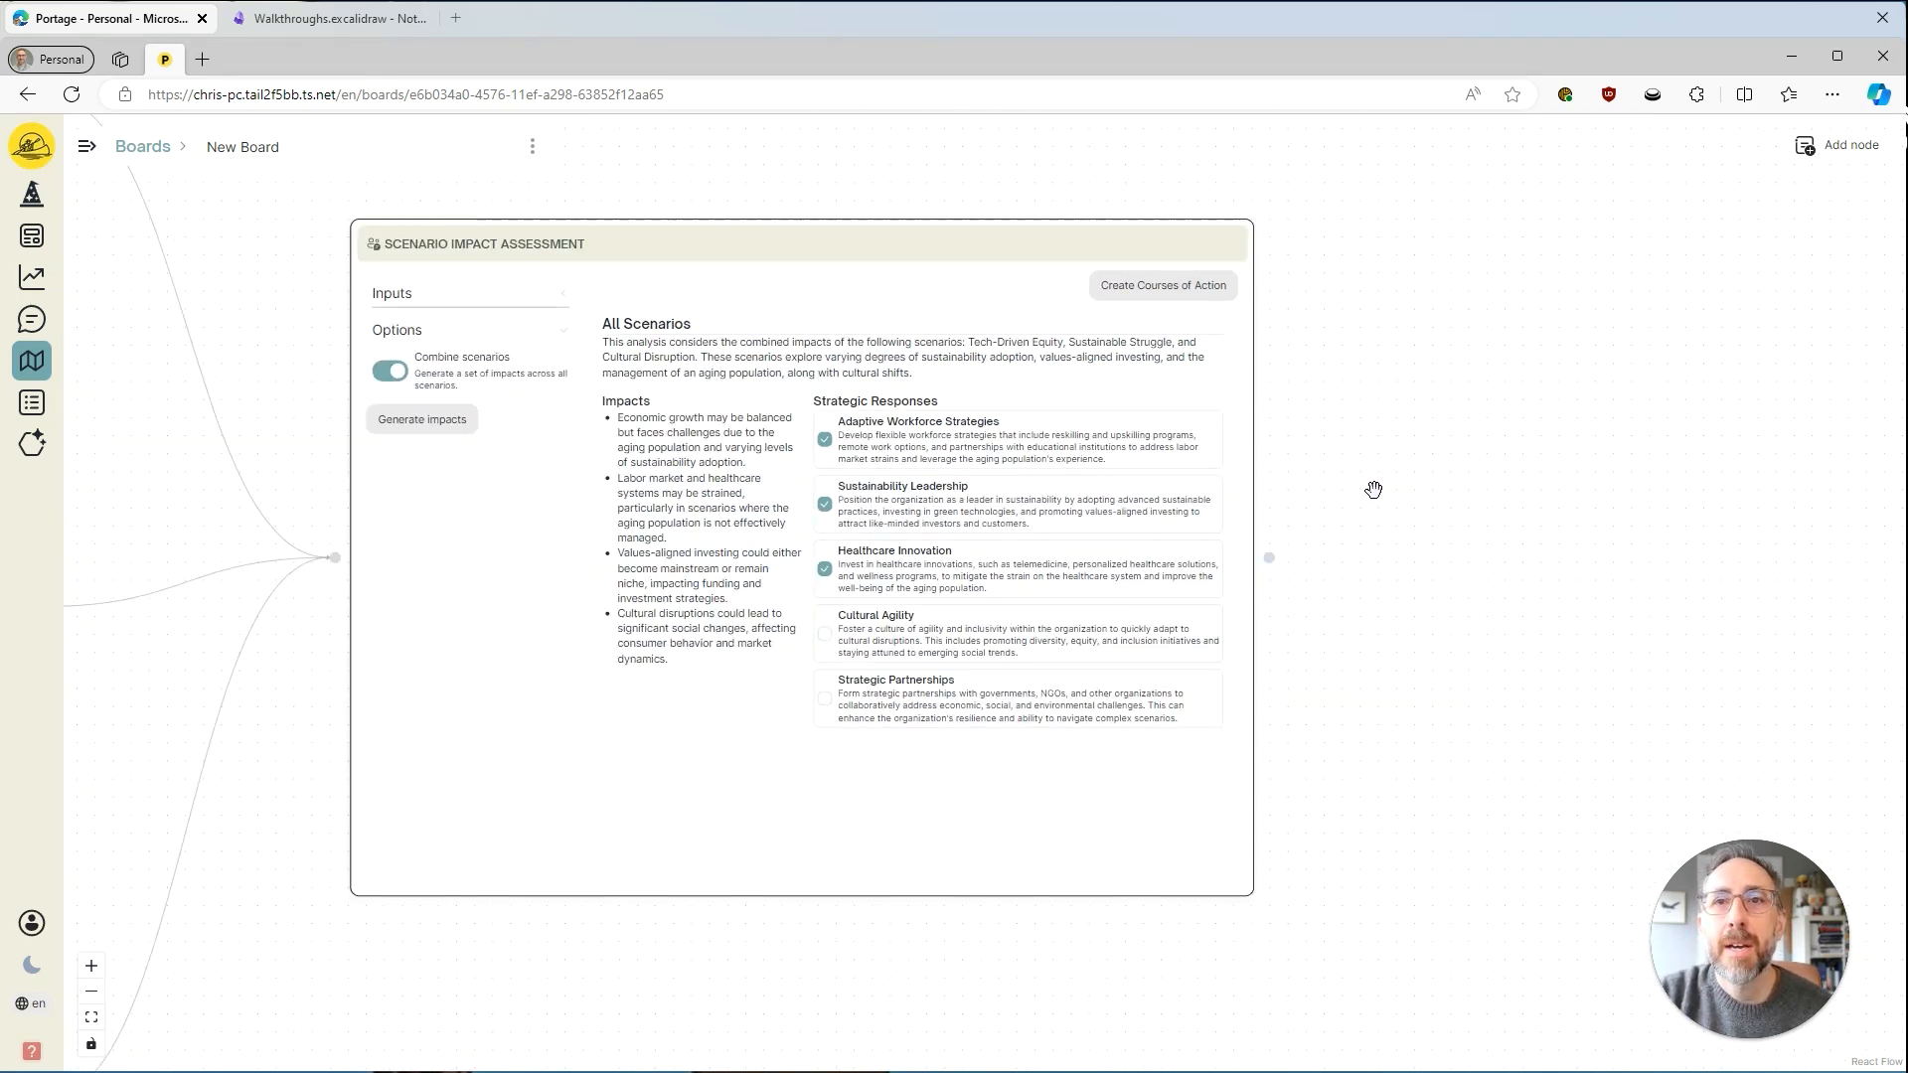
pyautogui.scroll(-5, 1373, 490)
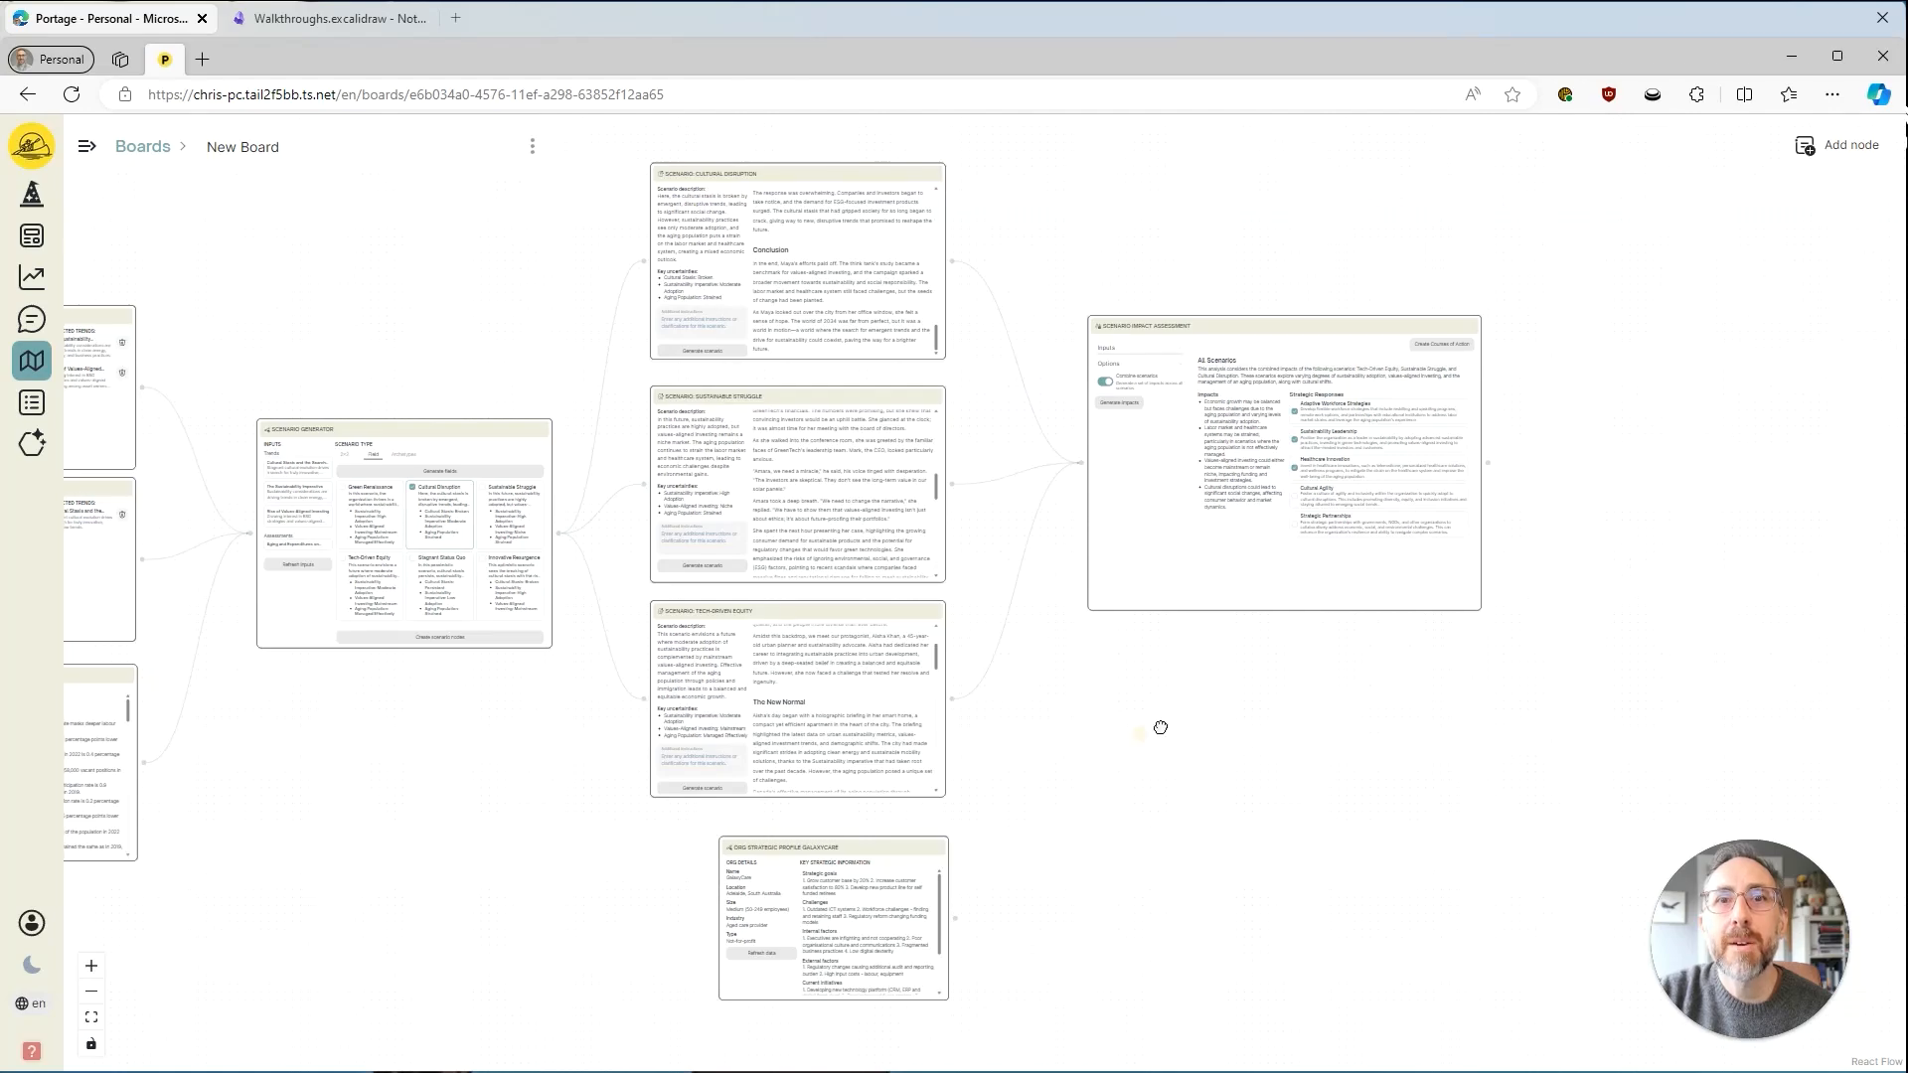
pyautogui.moveTo(1161, 727); pyautogui.dragTo(1414, 665)
pyautogui.moveTo(736, 722); pyautogui.dragTo(1189, 749)
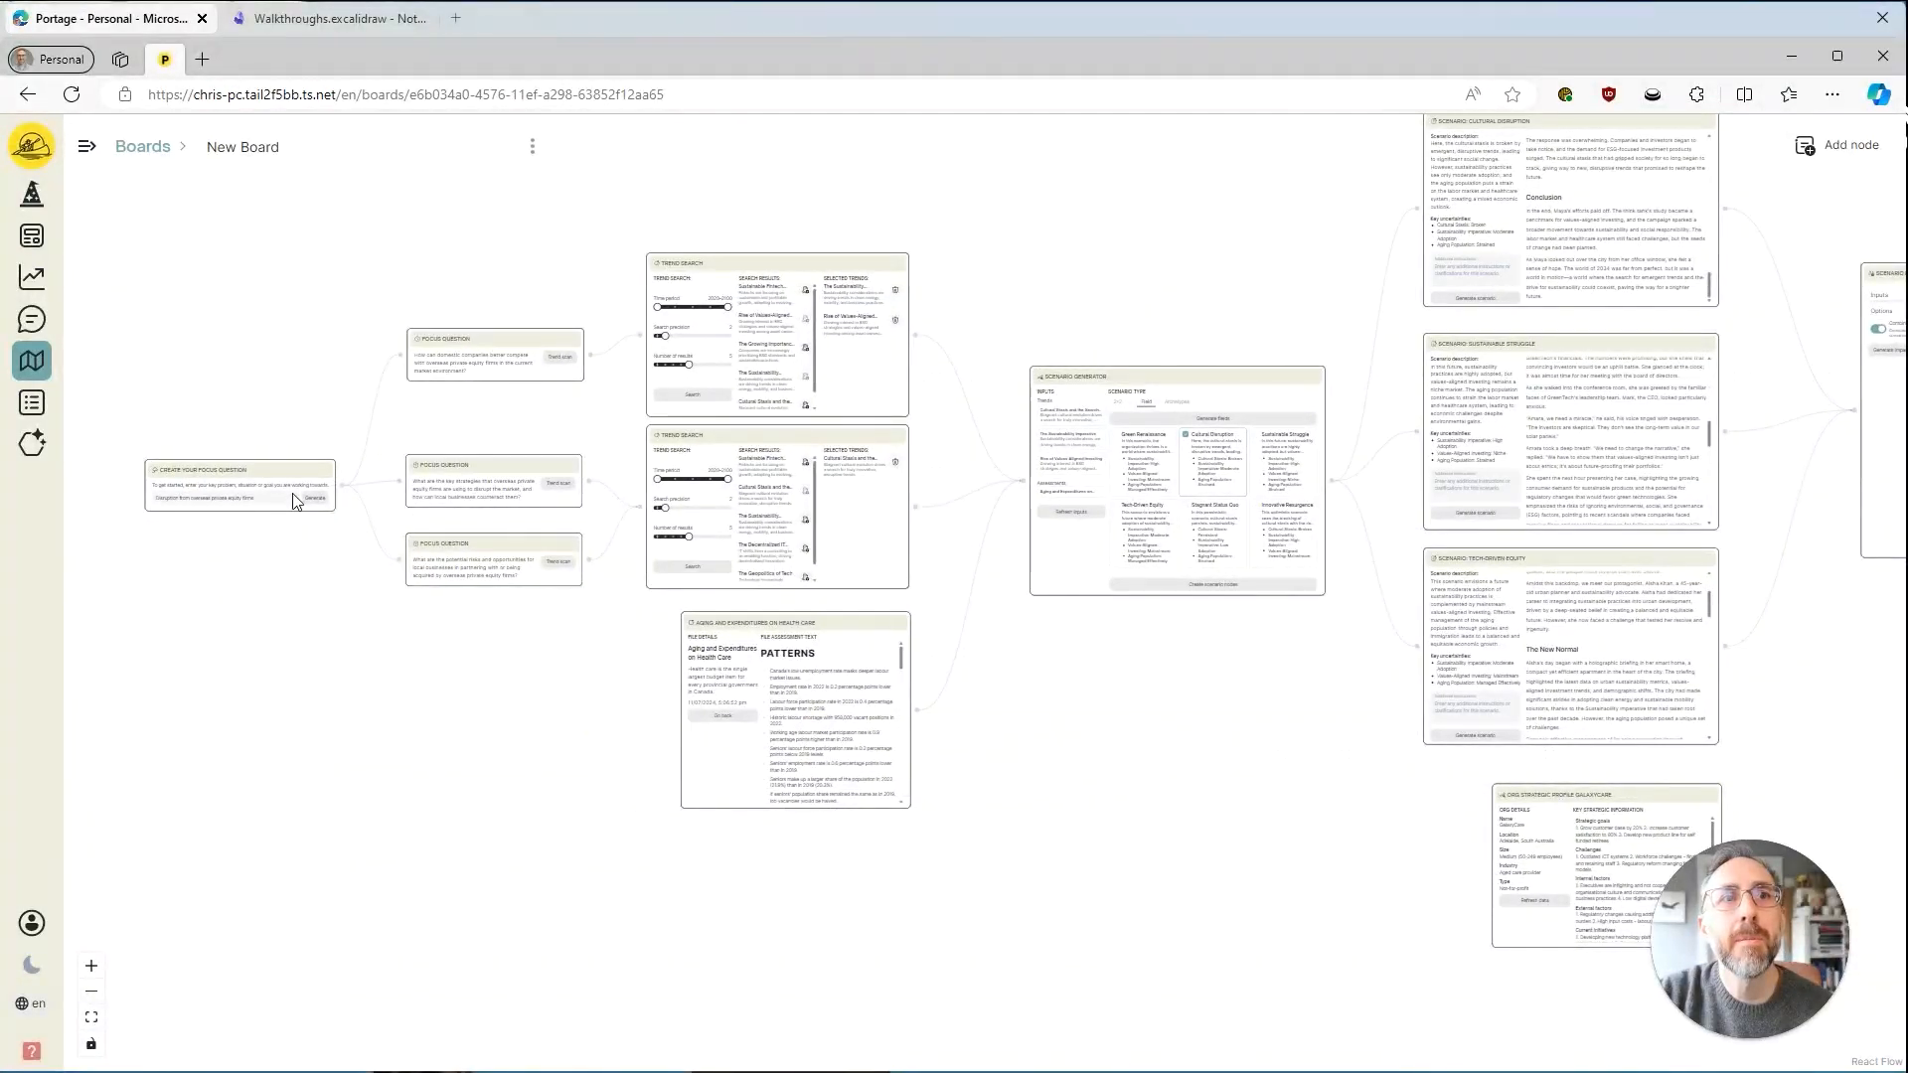
pyautogui.scroll(5, 439, 413)
pyautogui.click(551, 398)
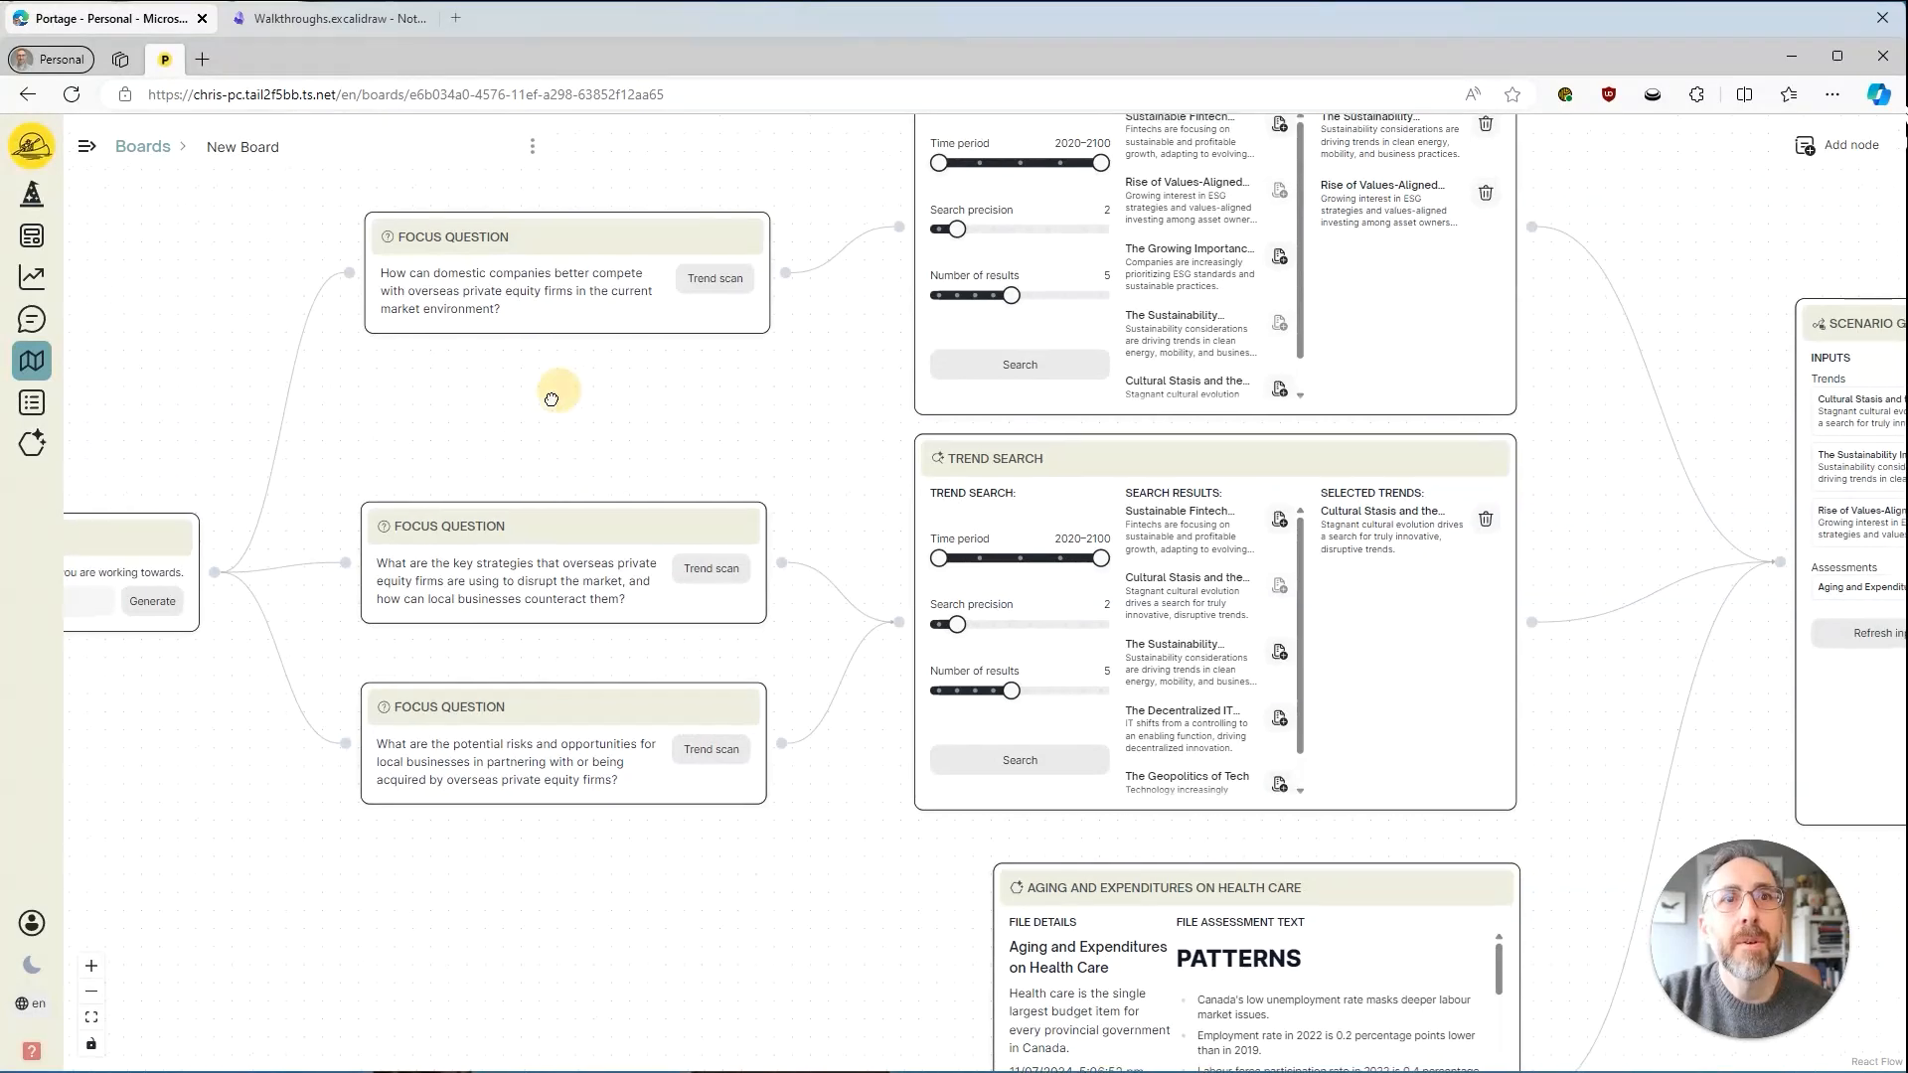
pyautogui.moveTo(551, 399); pyautogui.dragTo(503, 443)
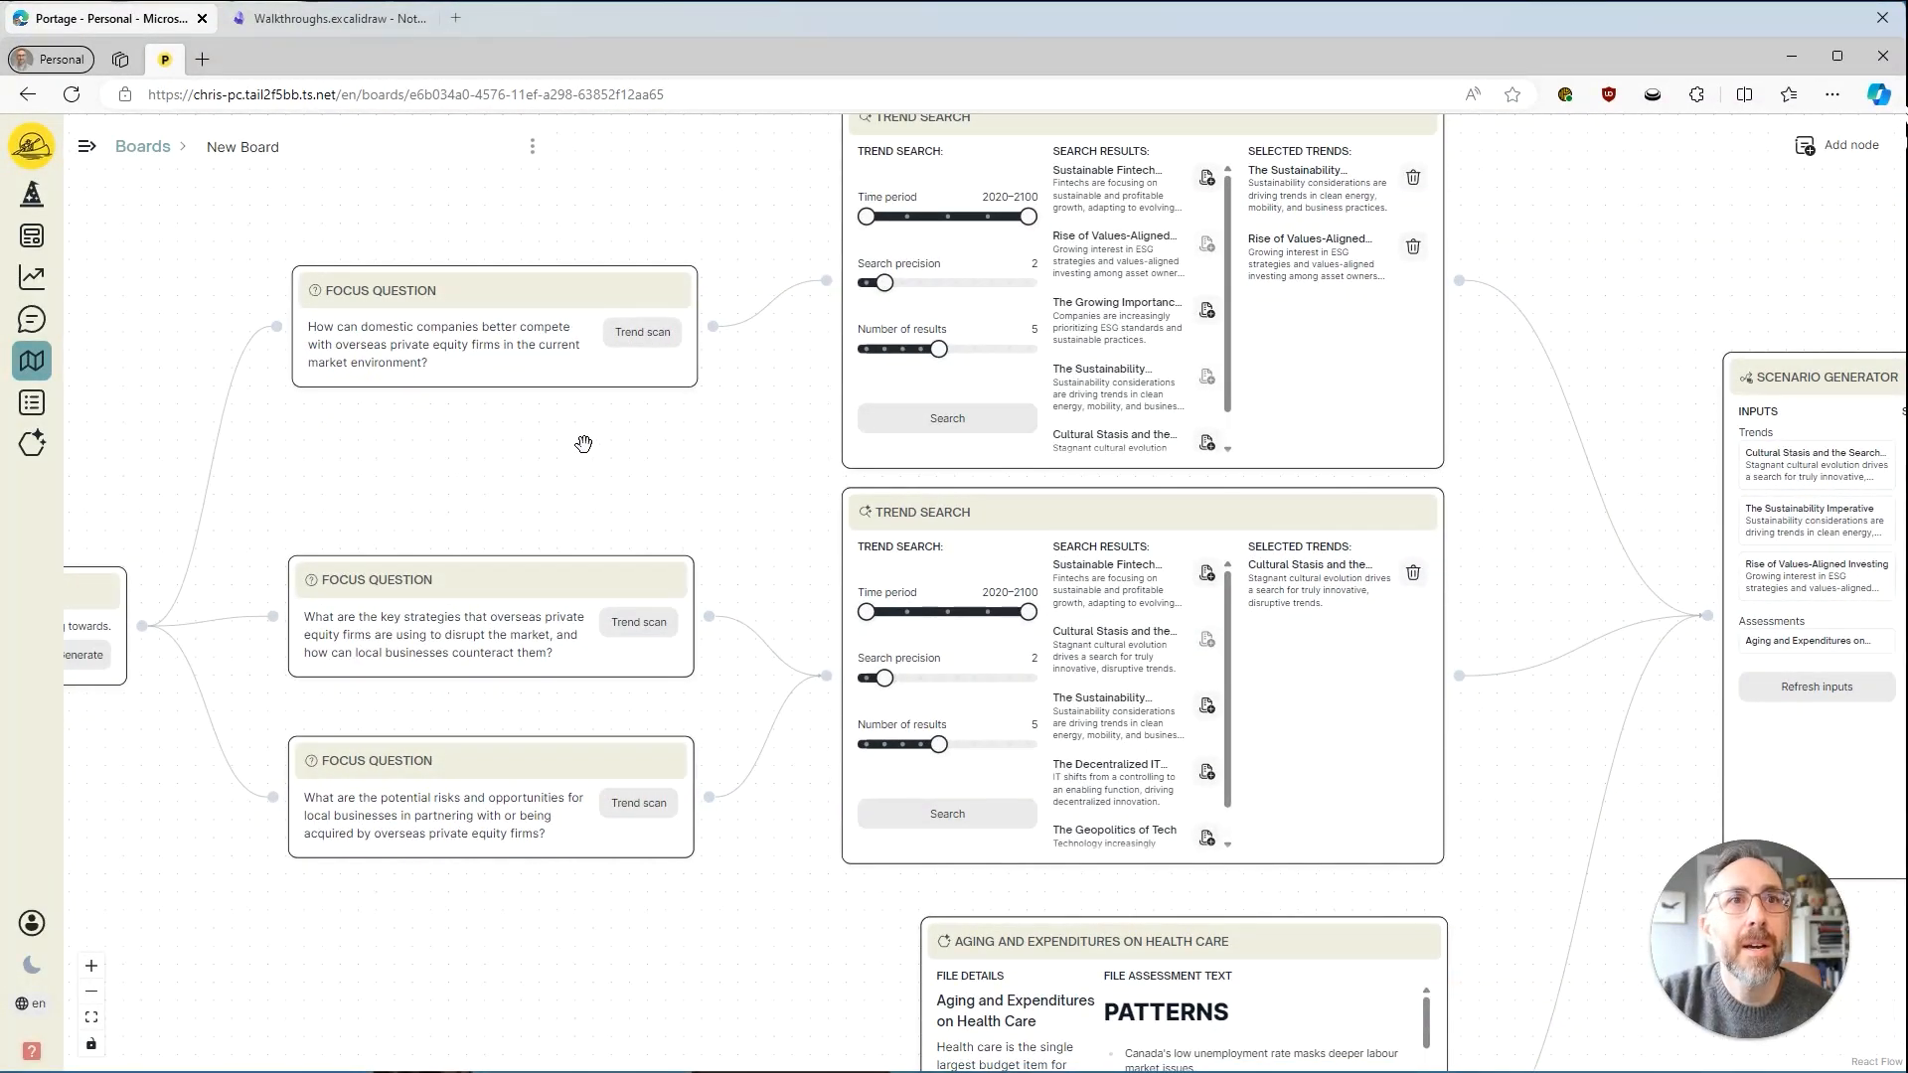
pyautogui.moveTo(643, 448); pyautogui.dragTo(371, 402)
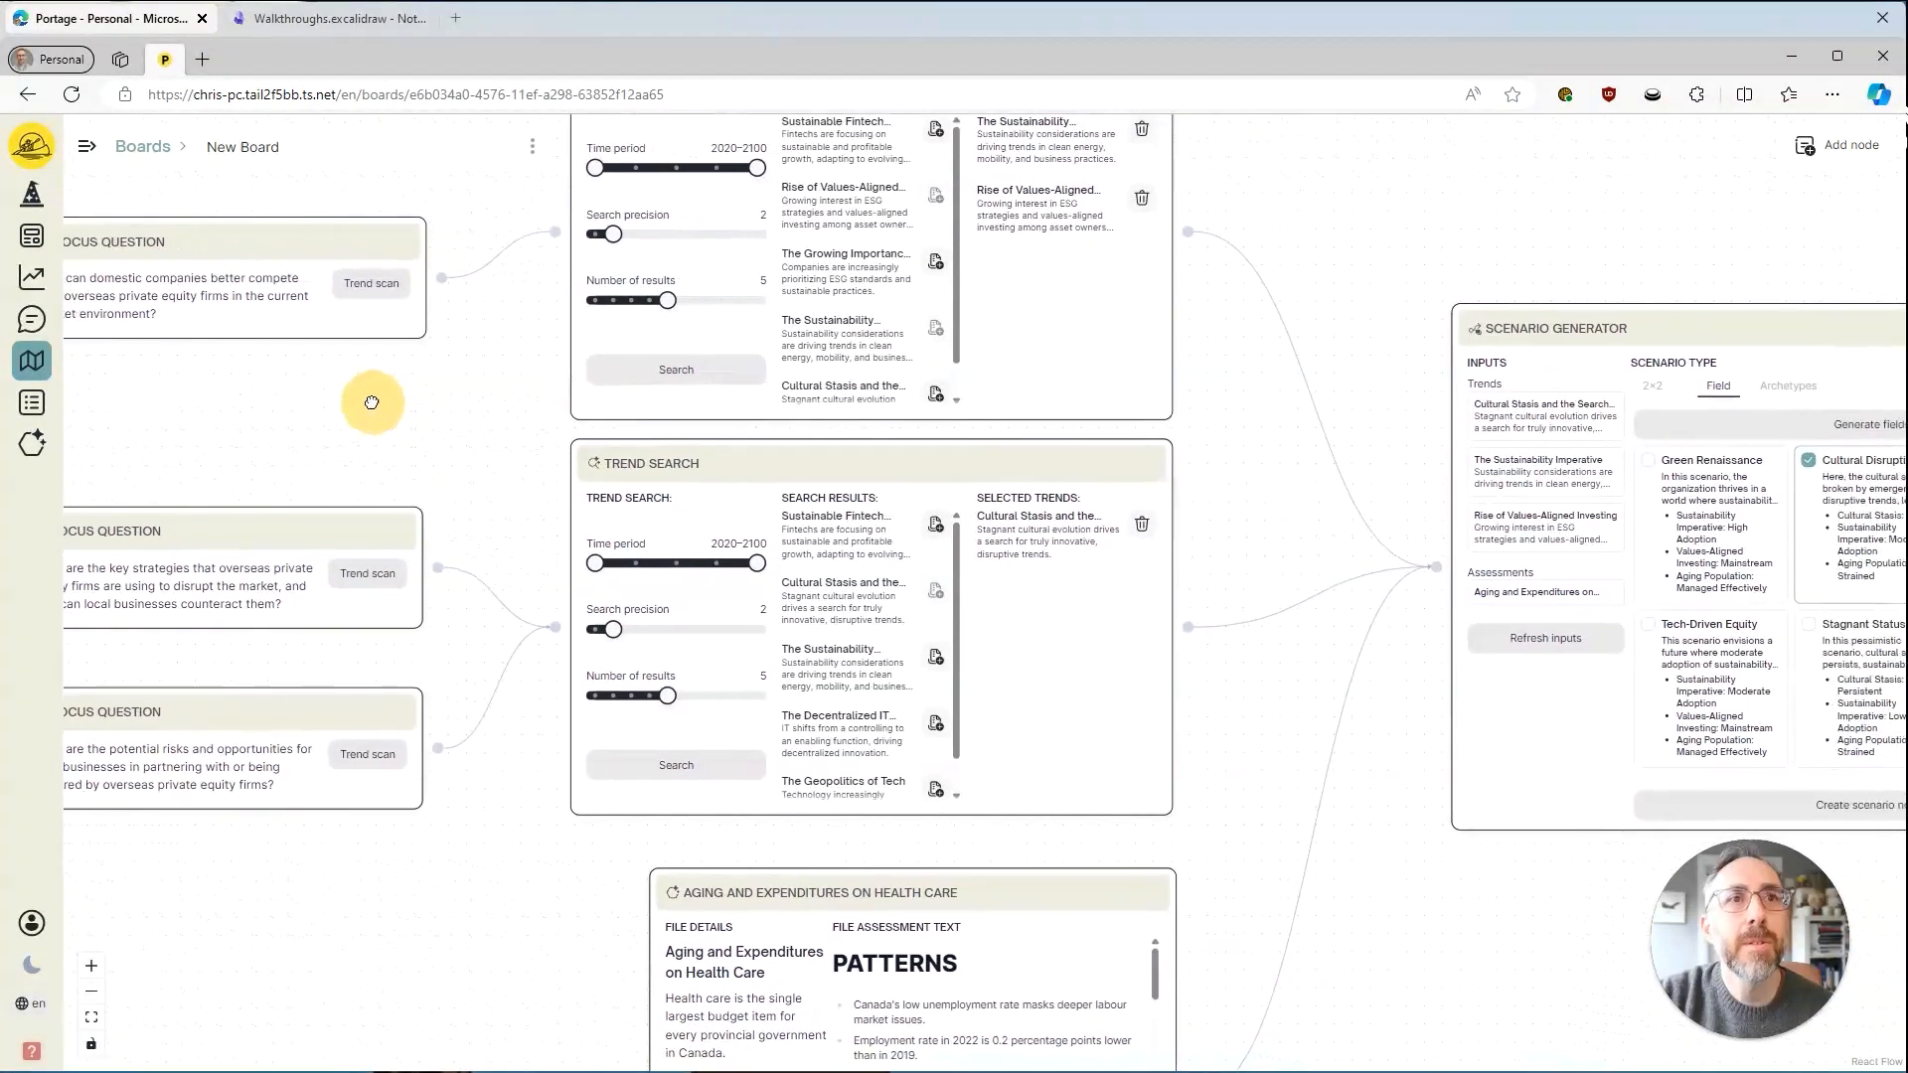
pyautogui.moveTo(1502, 912); pyautogui.dragTo(945, 882)
pyautogui.moveTo(1381, 886); pyautogui.dragTo(893, 886)
pyautogui.moveTo(1127, 885); pyautogui.dragTo(638, 847)
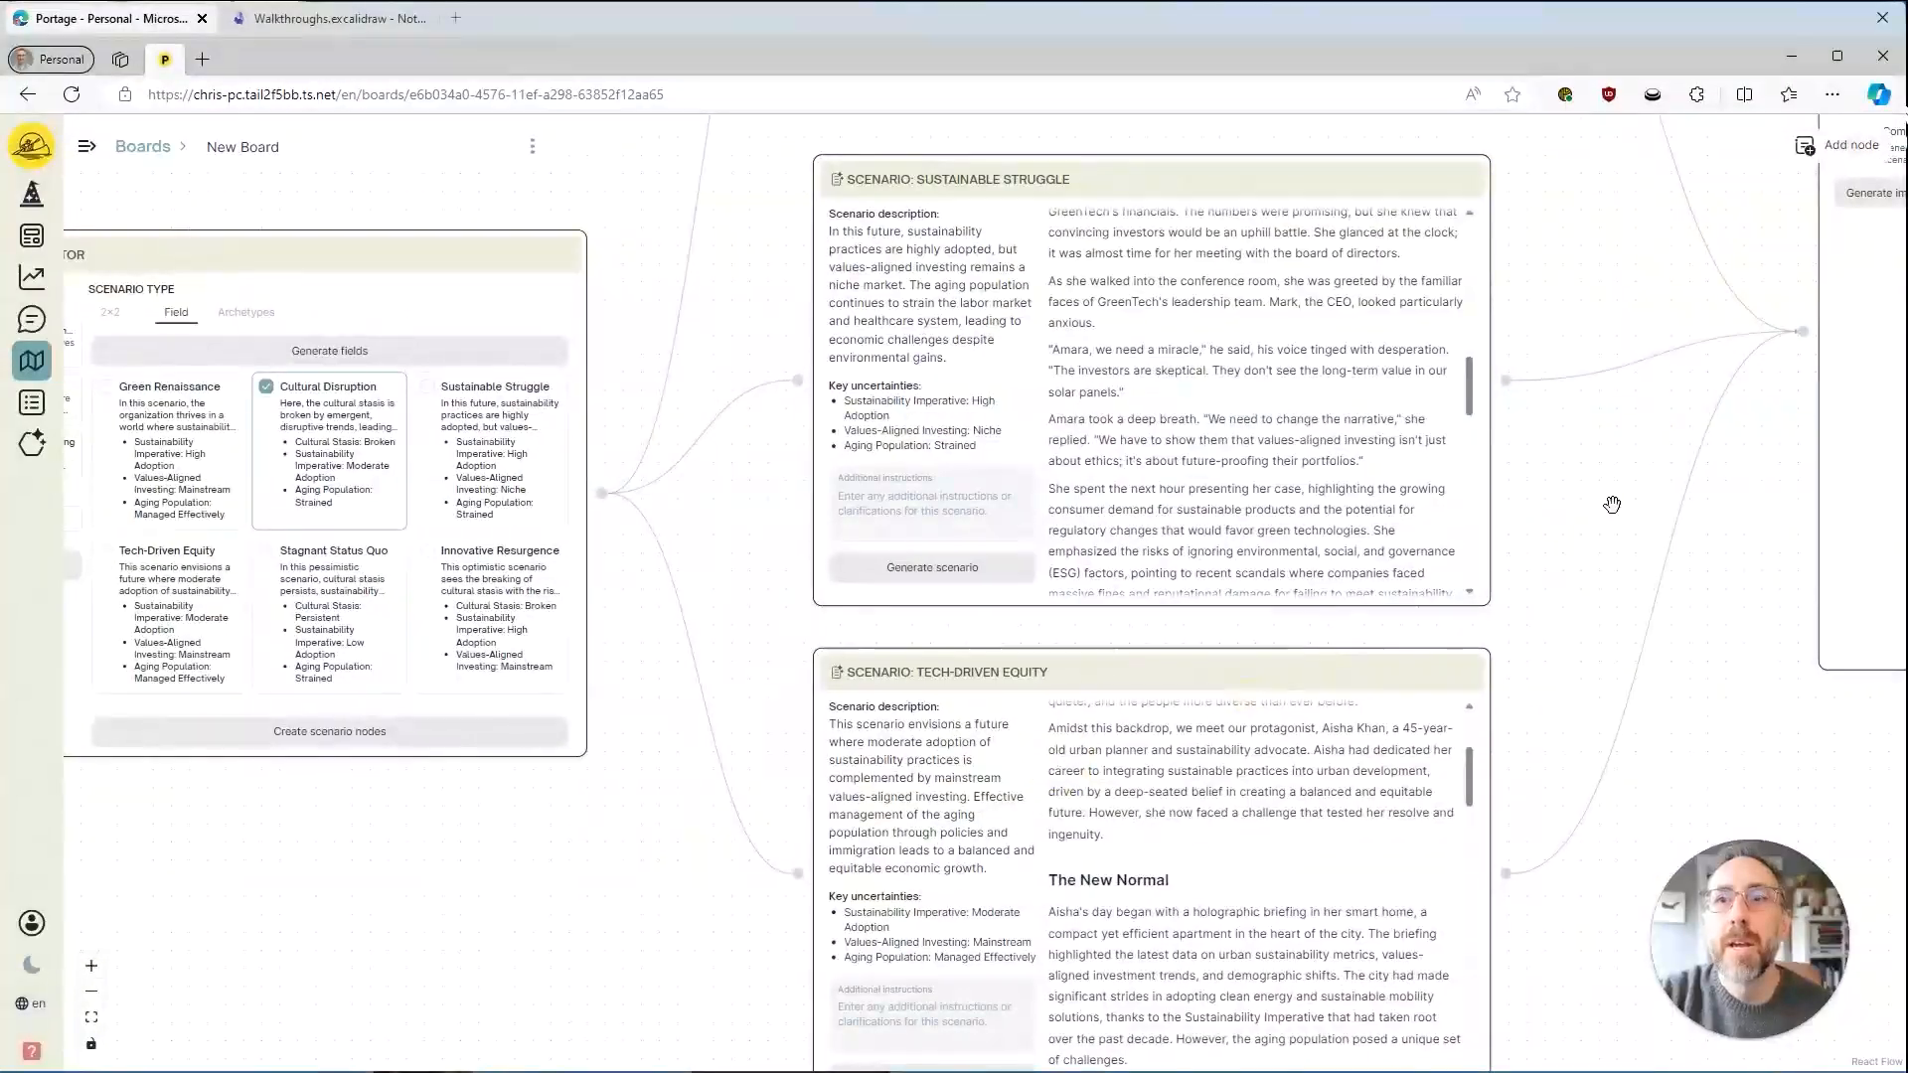
pyautogui.moveTo(1612, 505)
pyautogui.mouseDown()
pyautogui.moveTo(1332, 660)
pyautogui.moveTo(1205, 694)
pyautogui.moveTo(986, 626)
pyautogui.mouseUp()
pyautogui.moveTo(1384, 903)
pyautogui.mouseDown()
pyautogui.moveTo(1064, 885)
pyautogui.moveTo(1008, 910)
pyautogui.mouseUp()
pyautogui.moveTo(1265, 874)
pyautogui.mouseDown()
pyautogui.moveTo(1151, 934)
pyautogui.moveTo(1147, 883)
pyautogui.mouseUp()
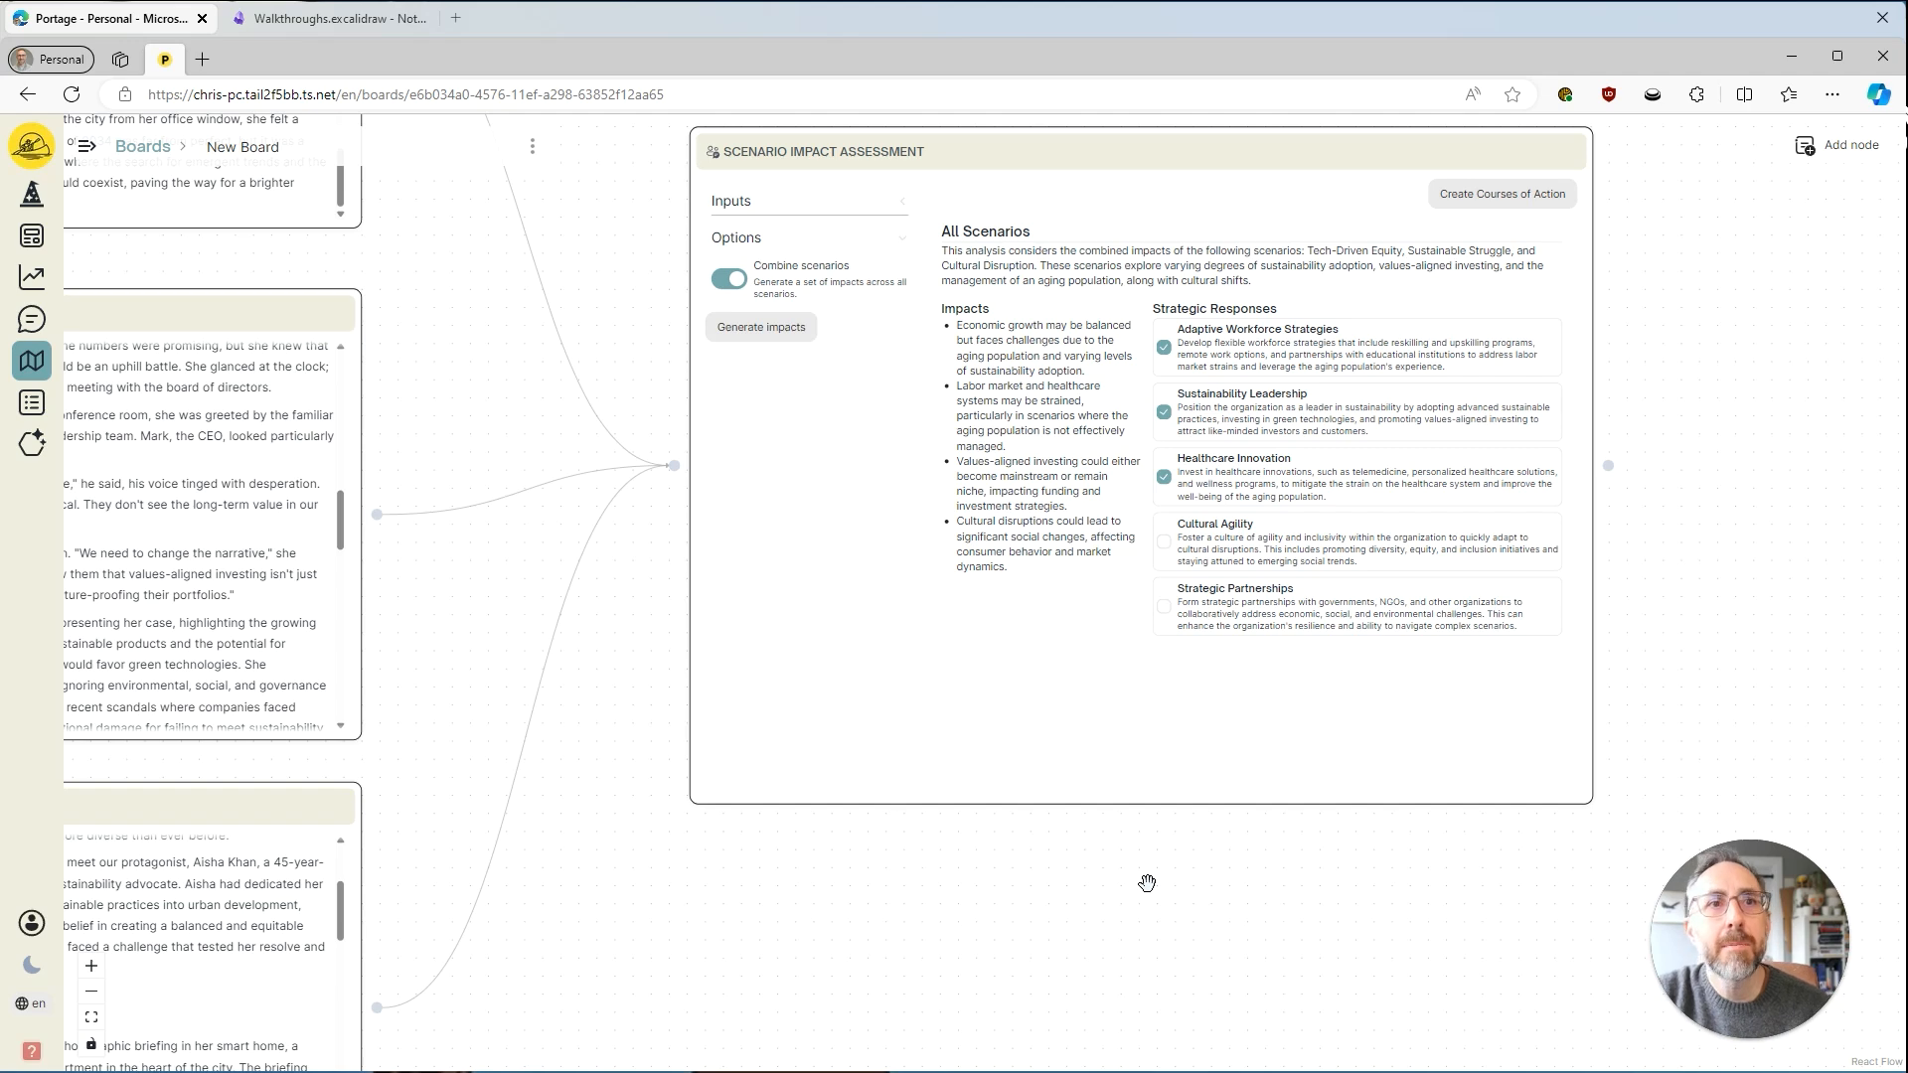
# Examine the scenario inputs and the Combine scenarios option of the Scenario Impact Assessment node.
pyautogui.moveTo(810, 899); pyautogui.dragTo(1039, 784)
pyautogui.scroll(-2, 1010, 826)
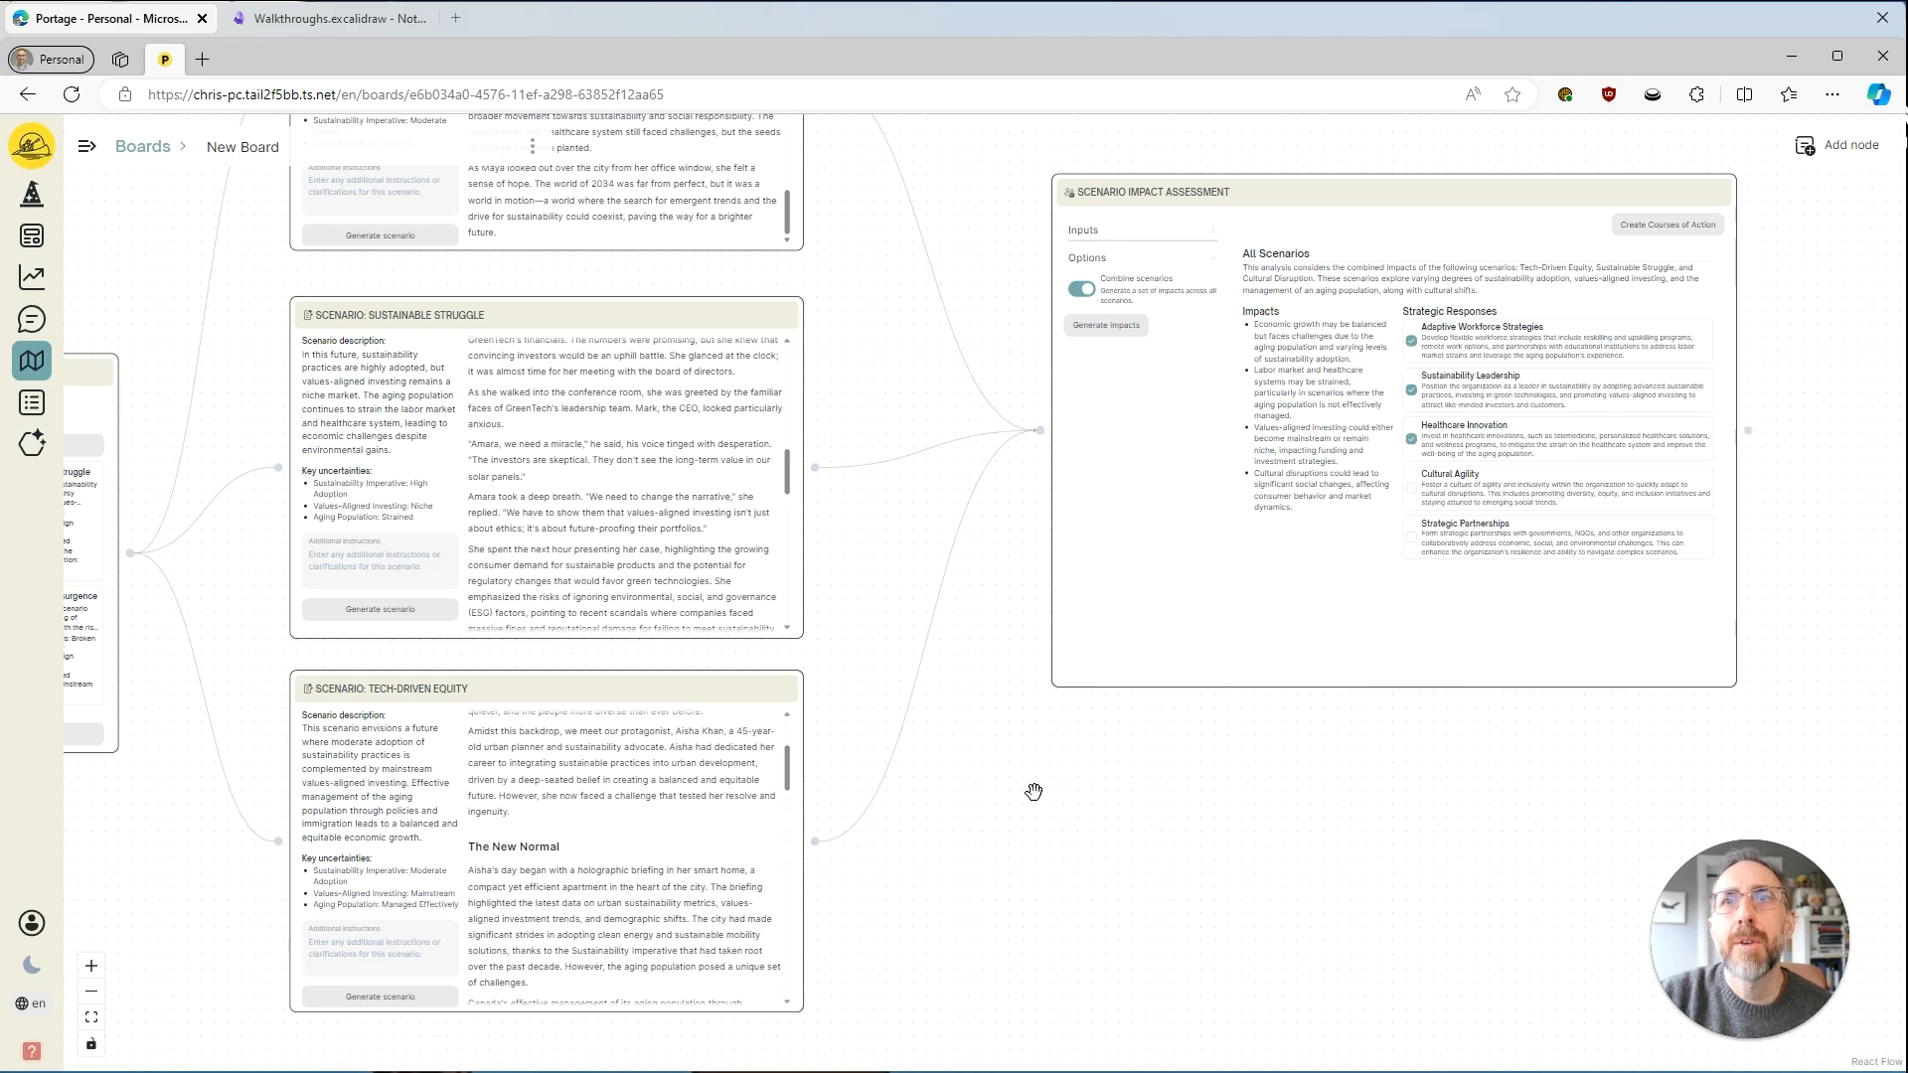
pyautogui.moveTo(1205, 796); pyautogui.dragTo(1105, 954)
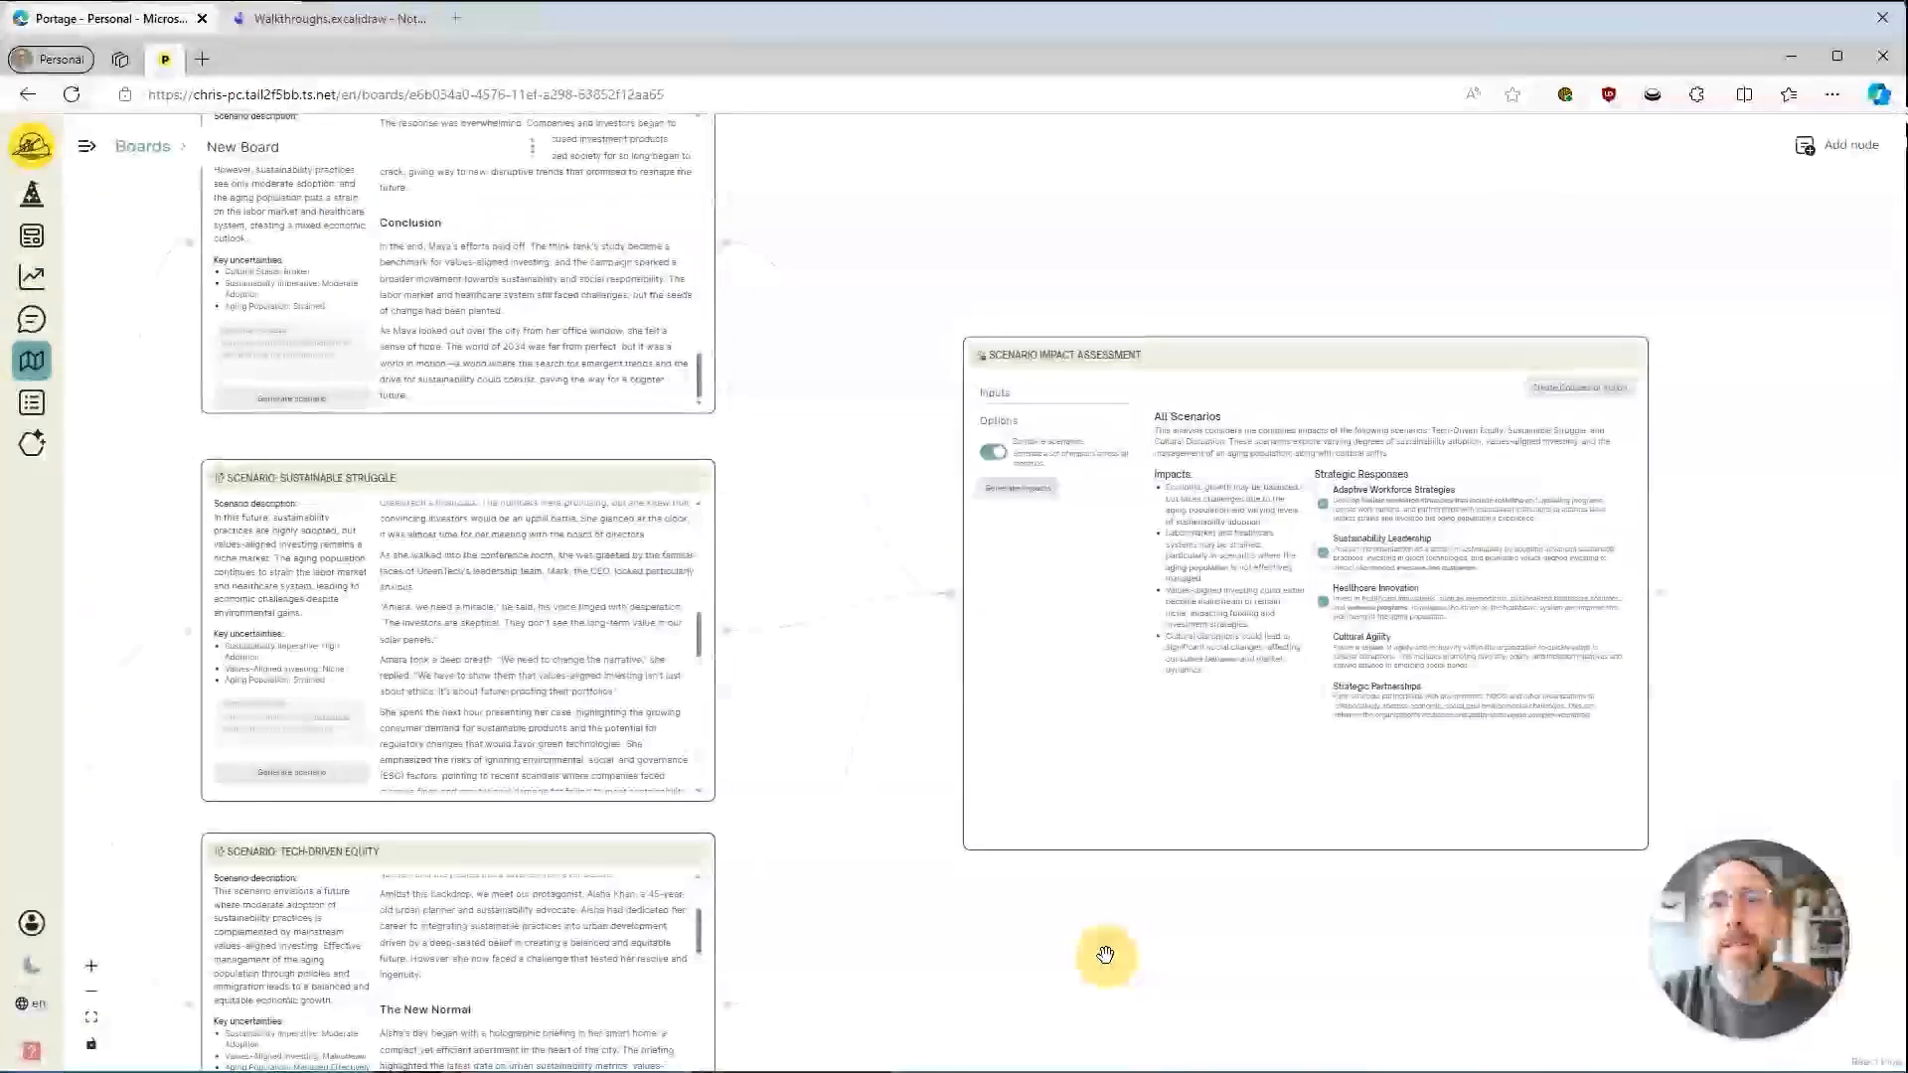
pyautogui.scroll(4, 1105, 954)
pyautogui.moveTo(807, 471); pyautogui.dragTo(697, 815)
pyautogui.moveTo(697, 504); pyautogui.dragTo(633, 397)
pyautogui.click(771, 278)
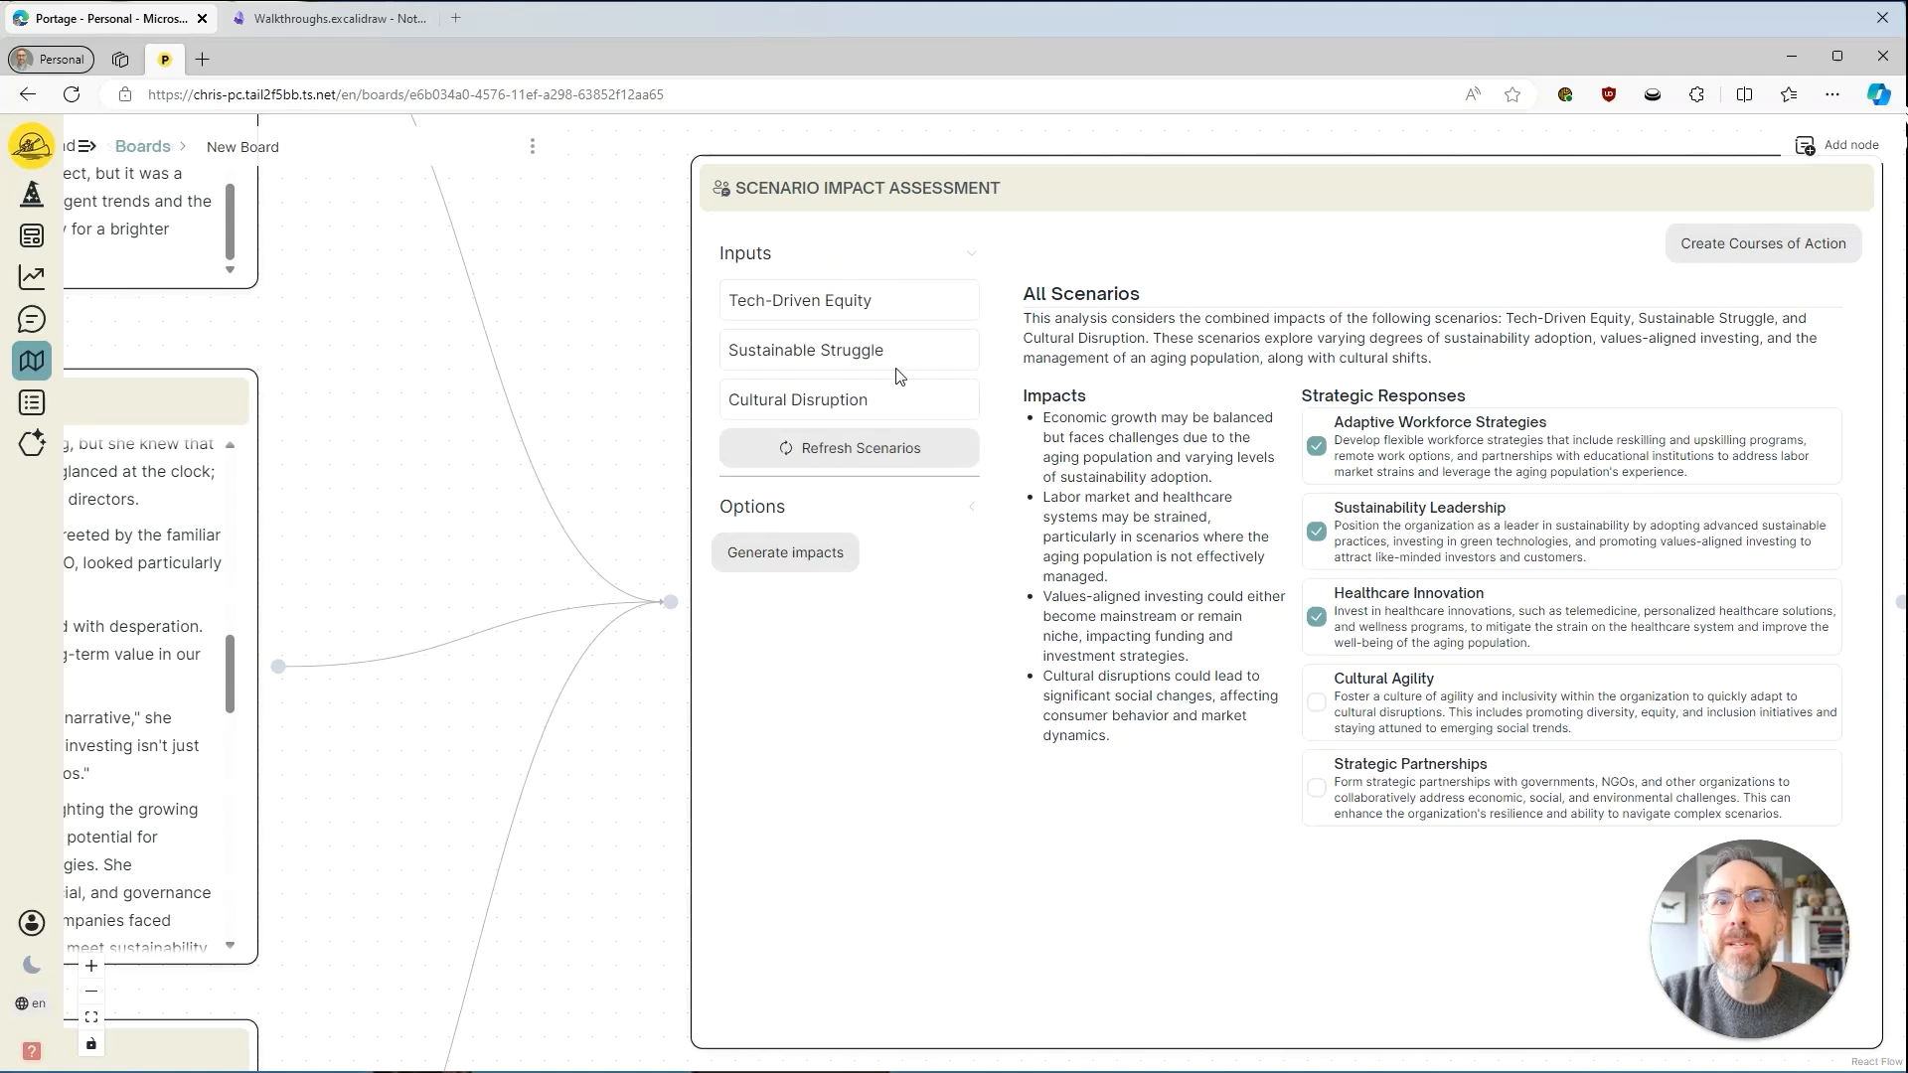
pyautogui.click(775, 253)
pyautogui.click(863, 305)
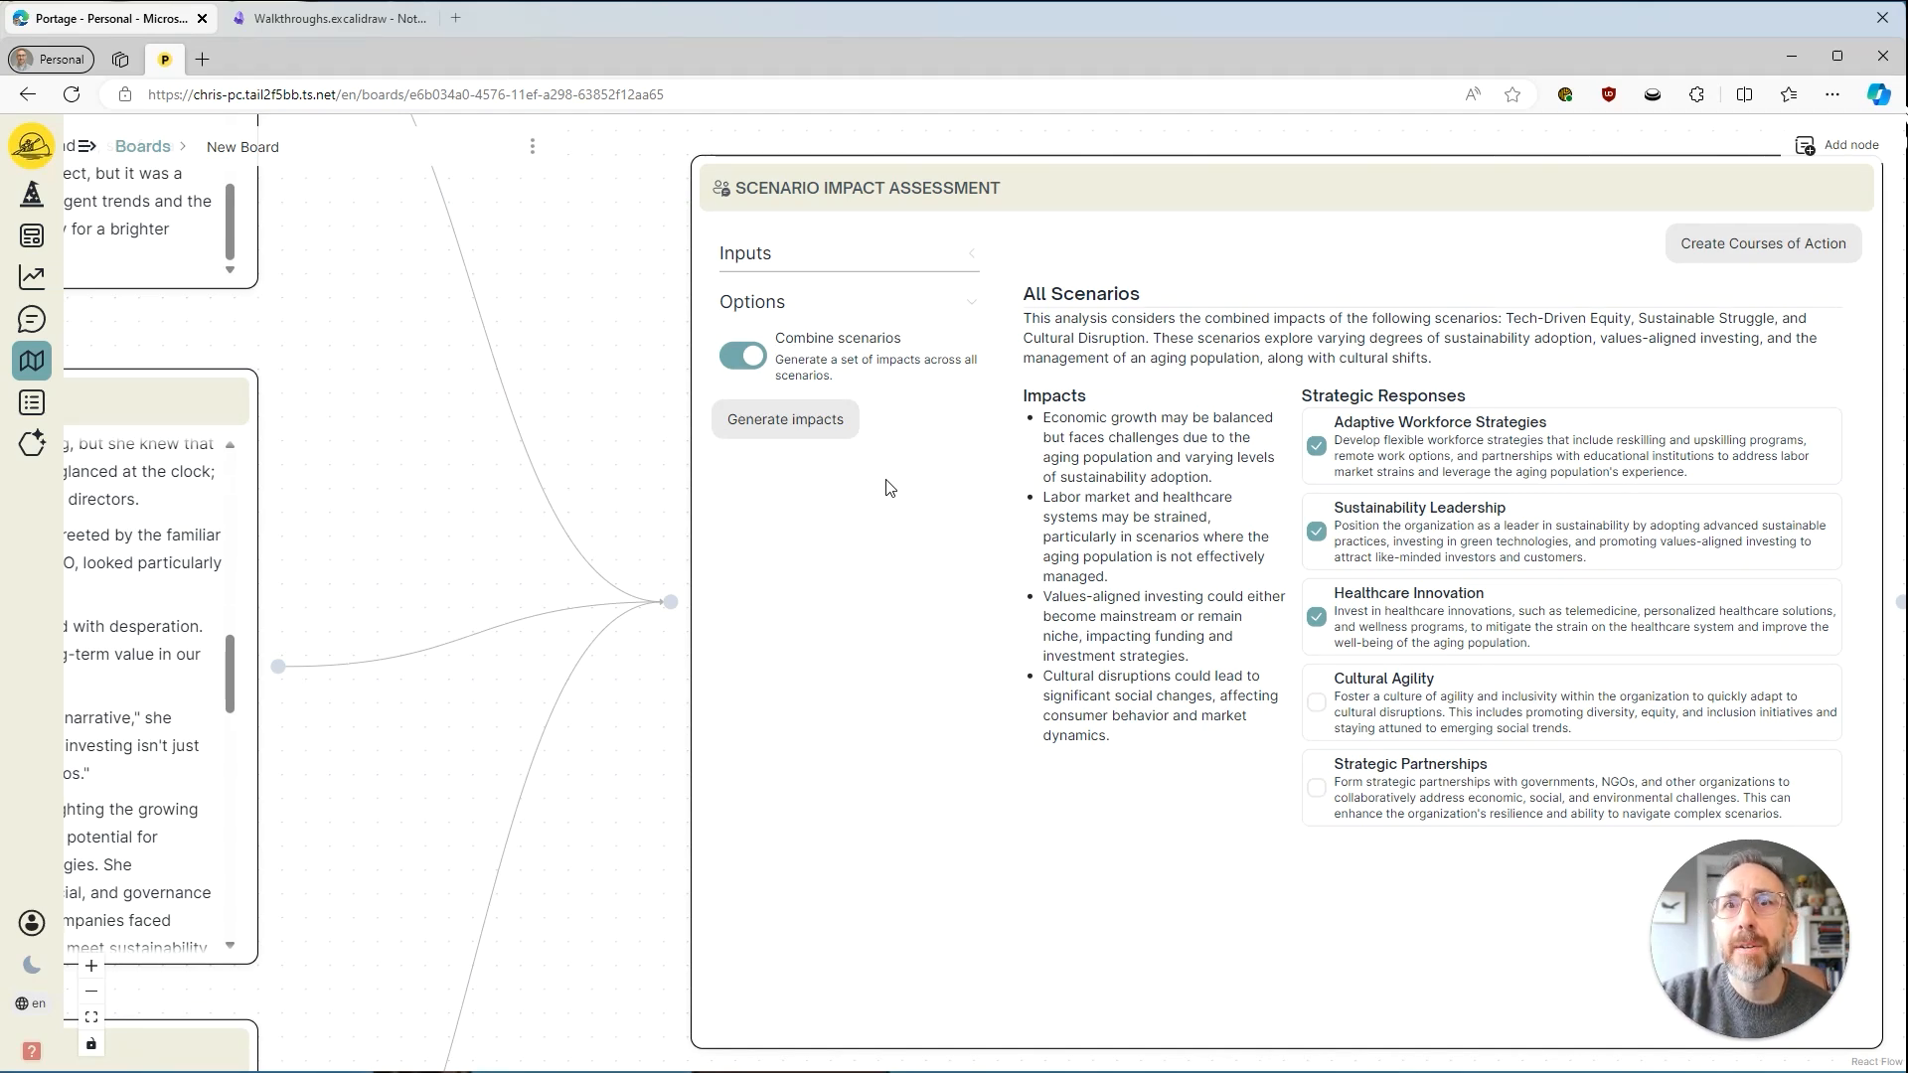
# Examine the Scenario Generator's trend and assessment inputs and the overall layout of the board's connected nodes.
pyautogui.moveTo(425, 776); pyautogui.dragTo(1303, 600)
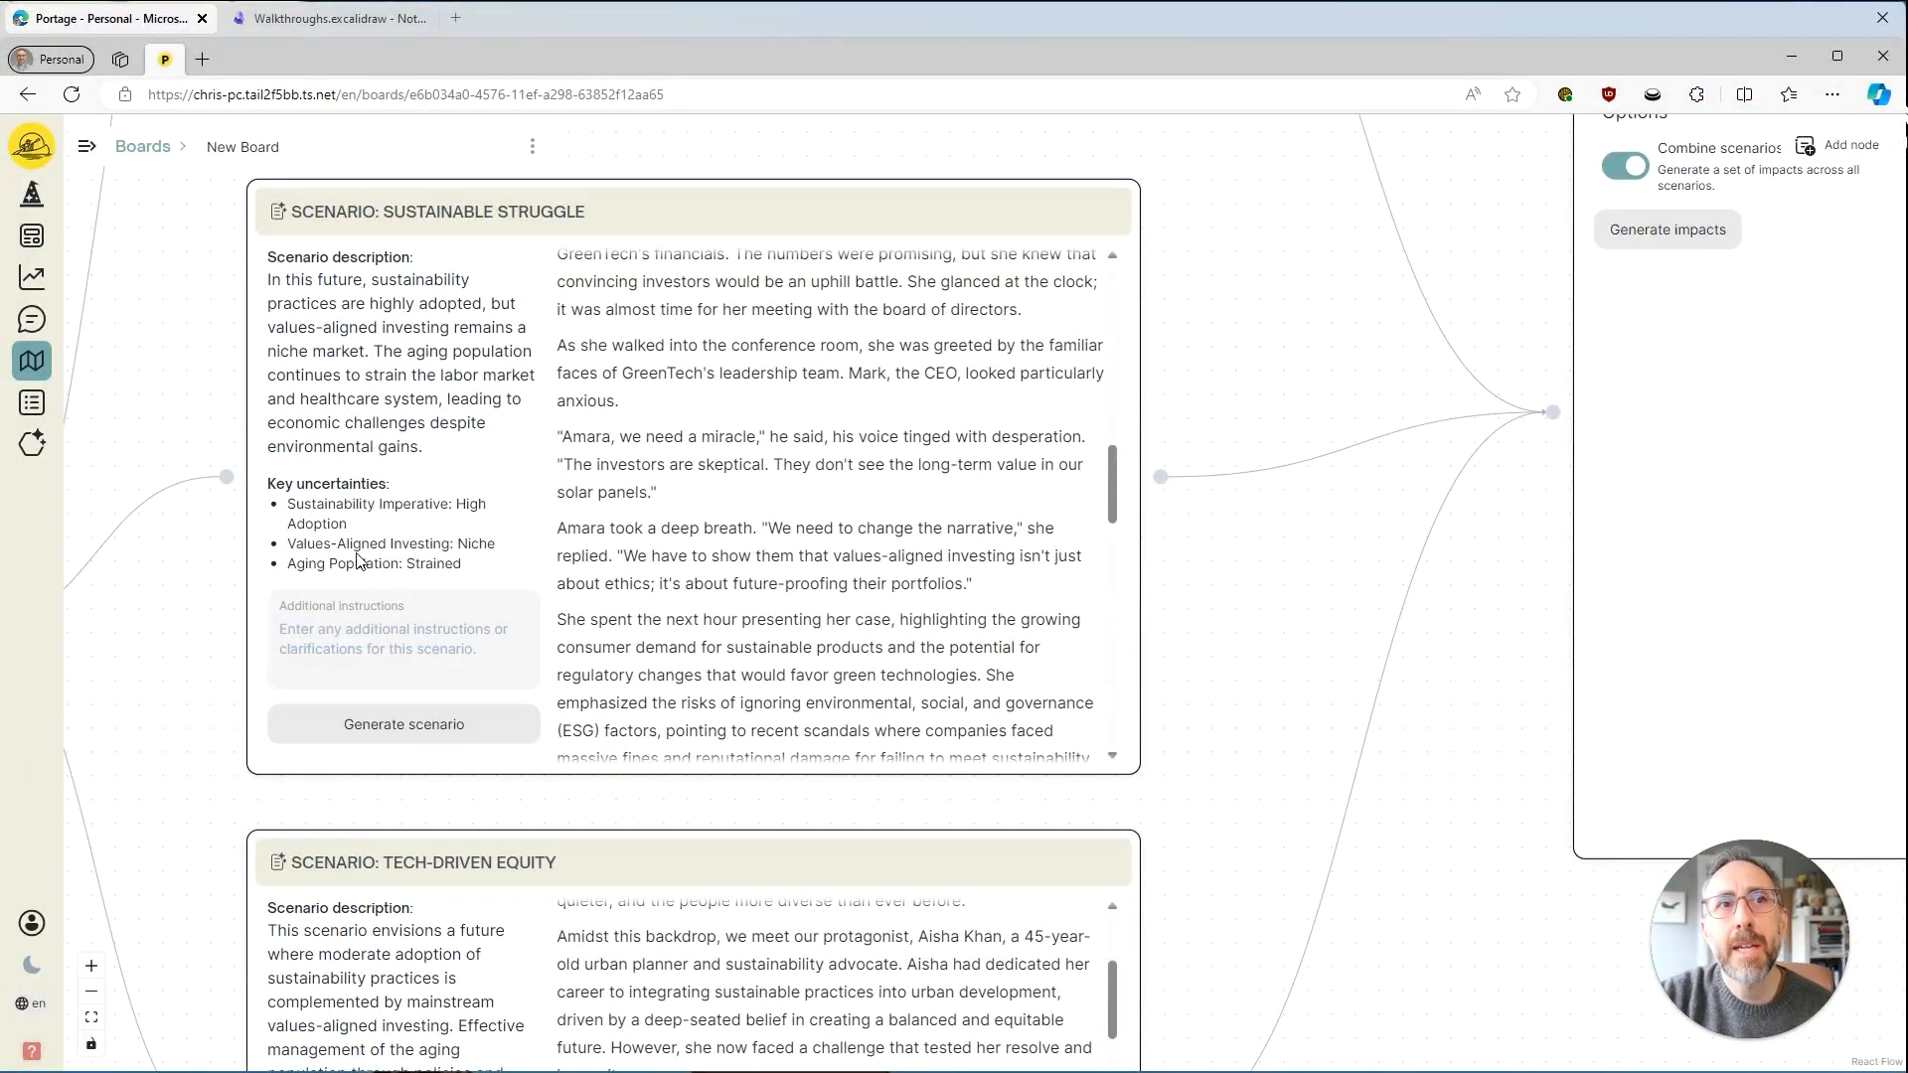
pyautogui.moveTo(221, 624)
pyautogui.mouseDown()
pyautogui.moveTo(414, 712)
pyautogui.moveTo(833, 643)
pyautogui.moveTo(1103, 517)
pyautogui.mouseUp()
pyautogui.moveTo(528, 986); pyautogui.dragTo(930, 964)
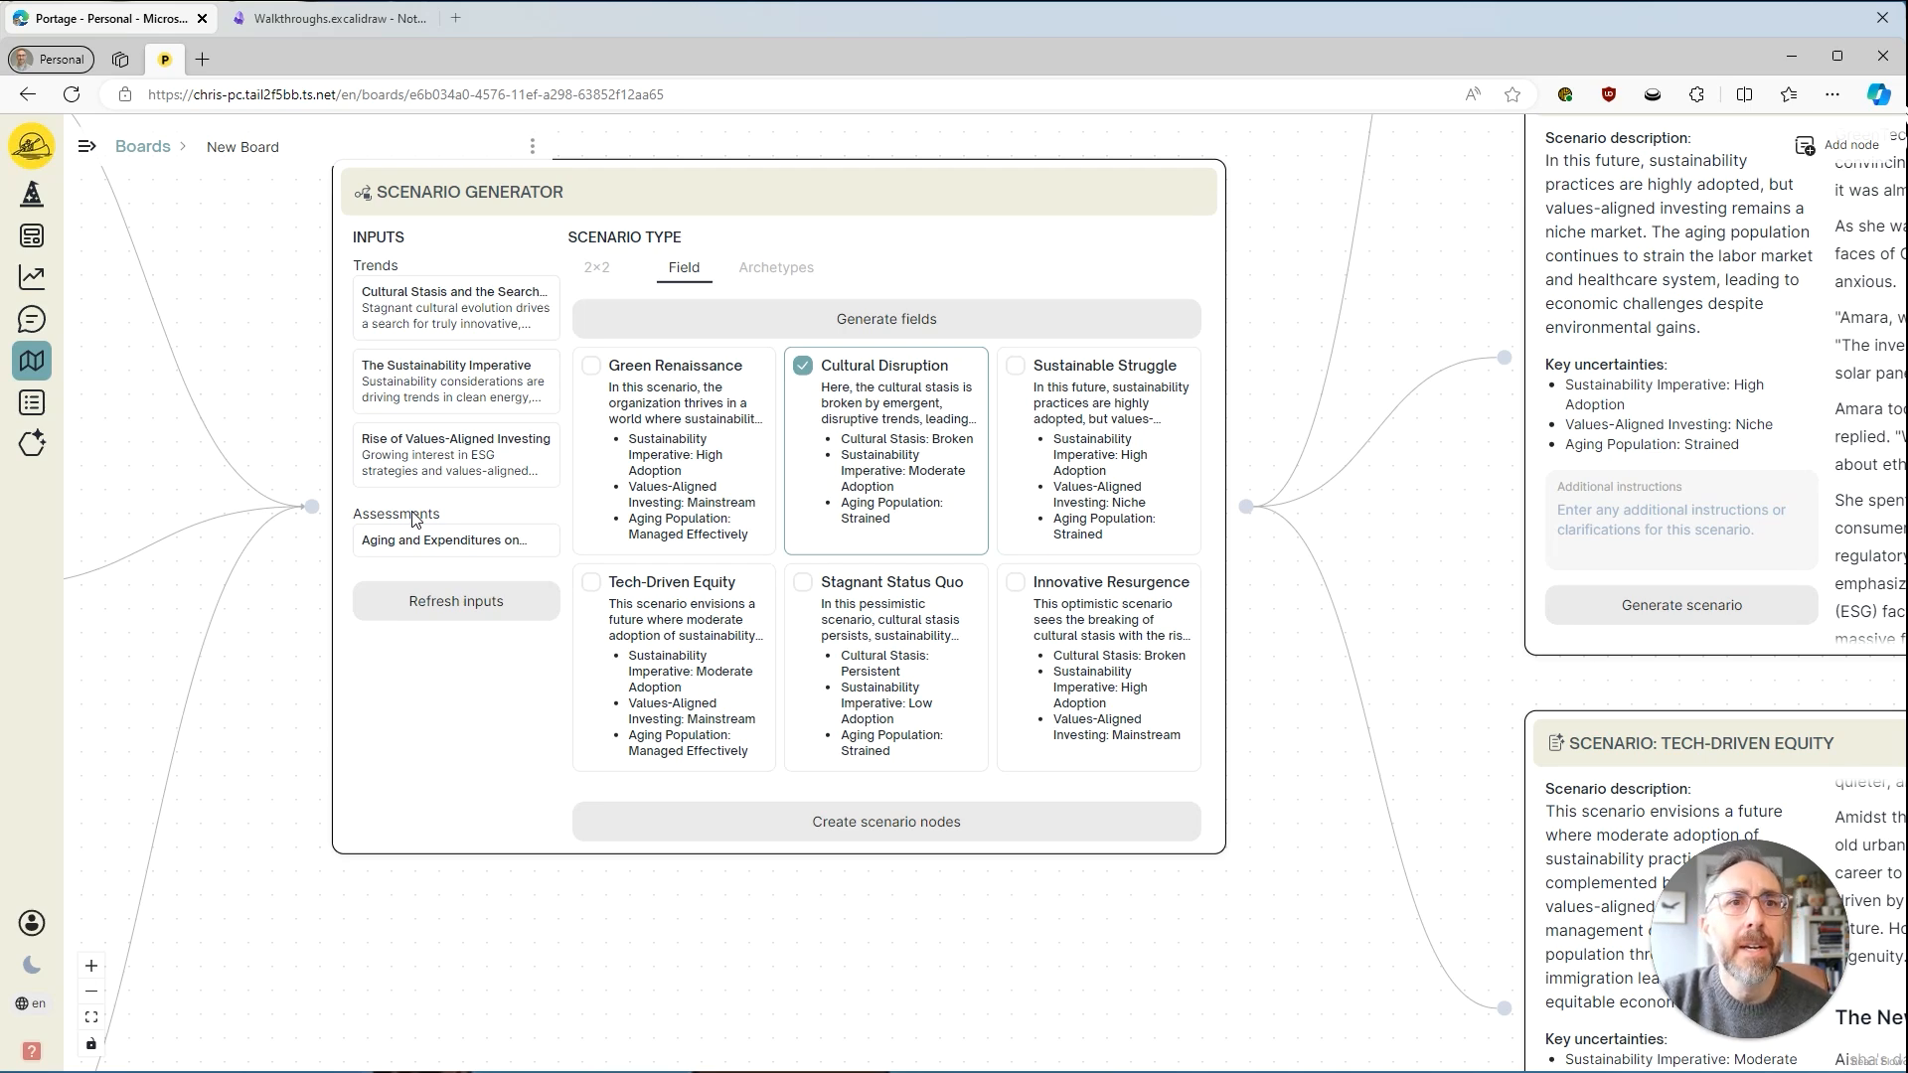
pyautogui.moveTo(463, 955); pyautogui.dragTo(861, 728)
pyautogui.scroll(-5, 860, 728)
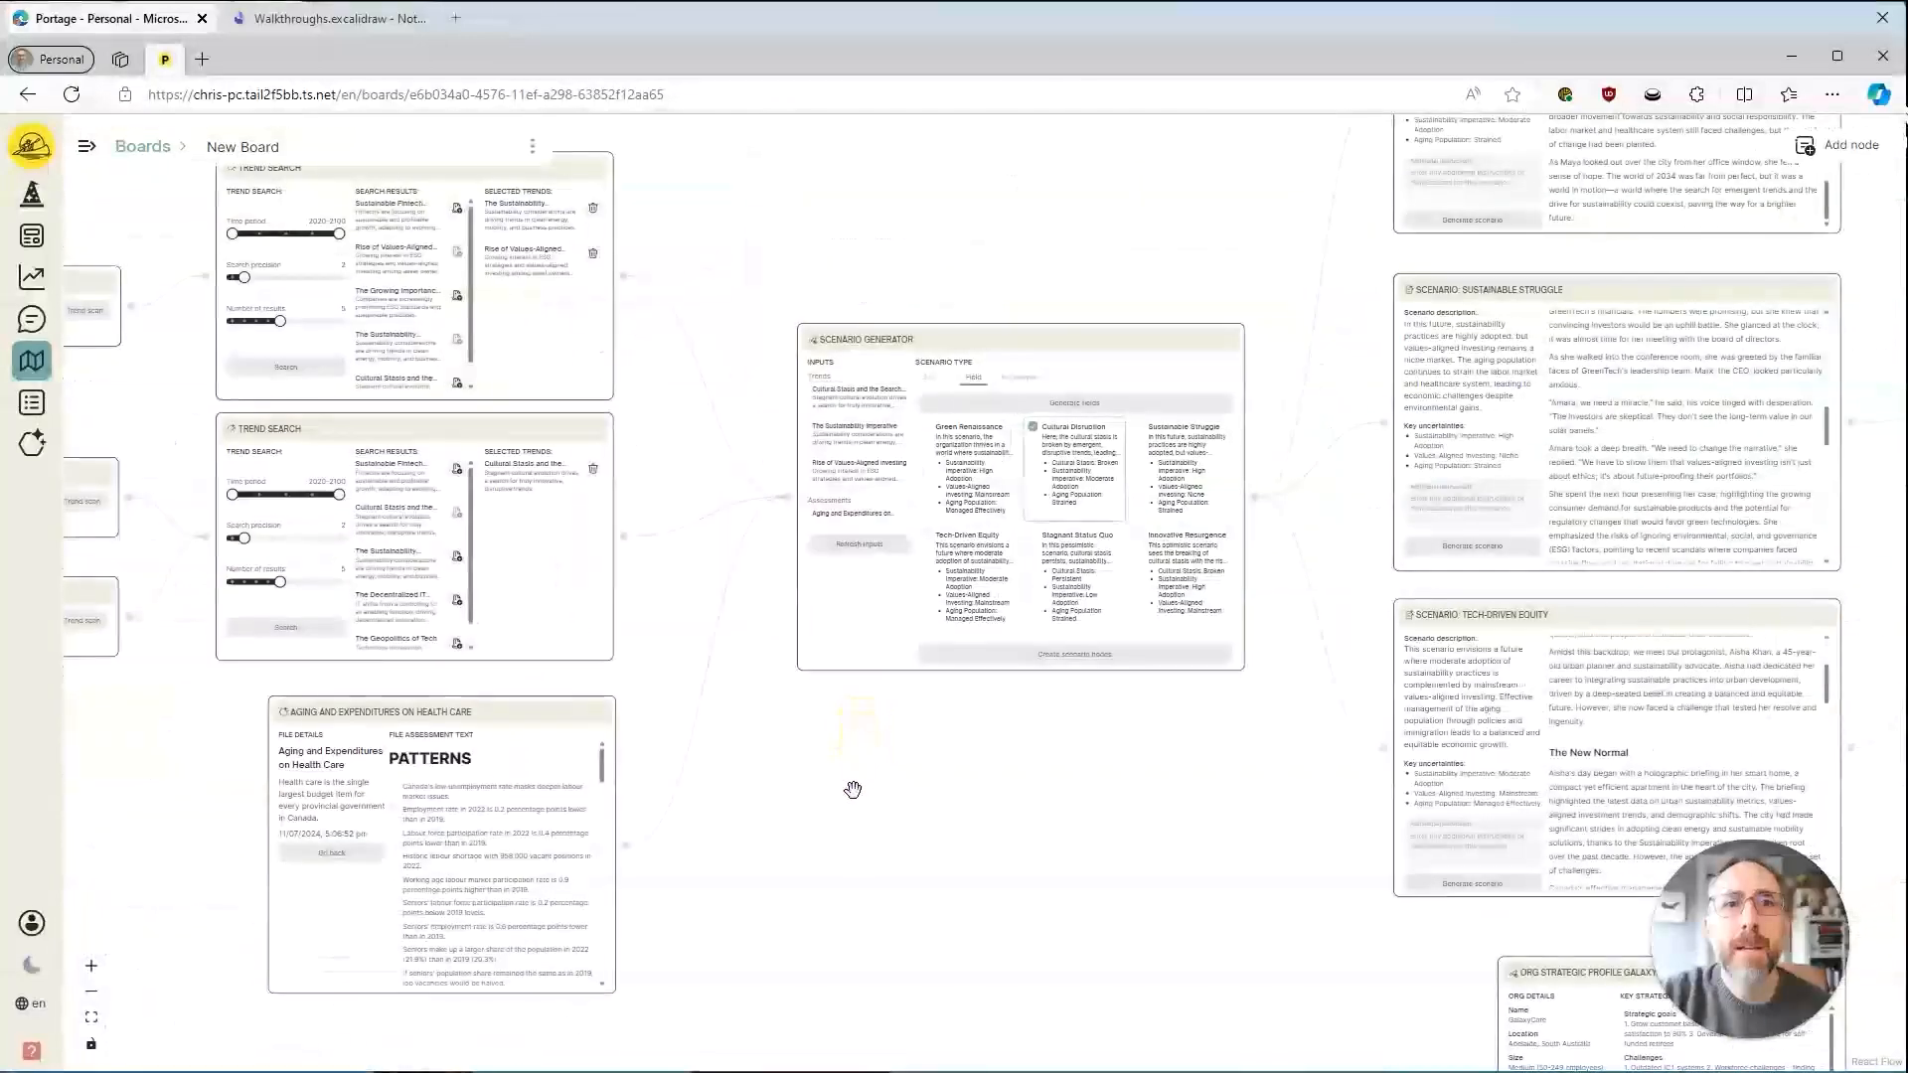
pyautogui.moveTo(951, 819); pyautogui.dragTo(885, 724)
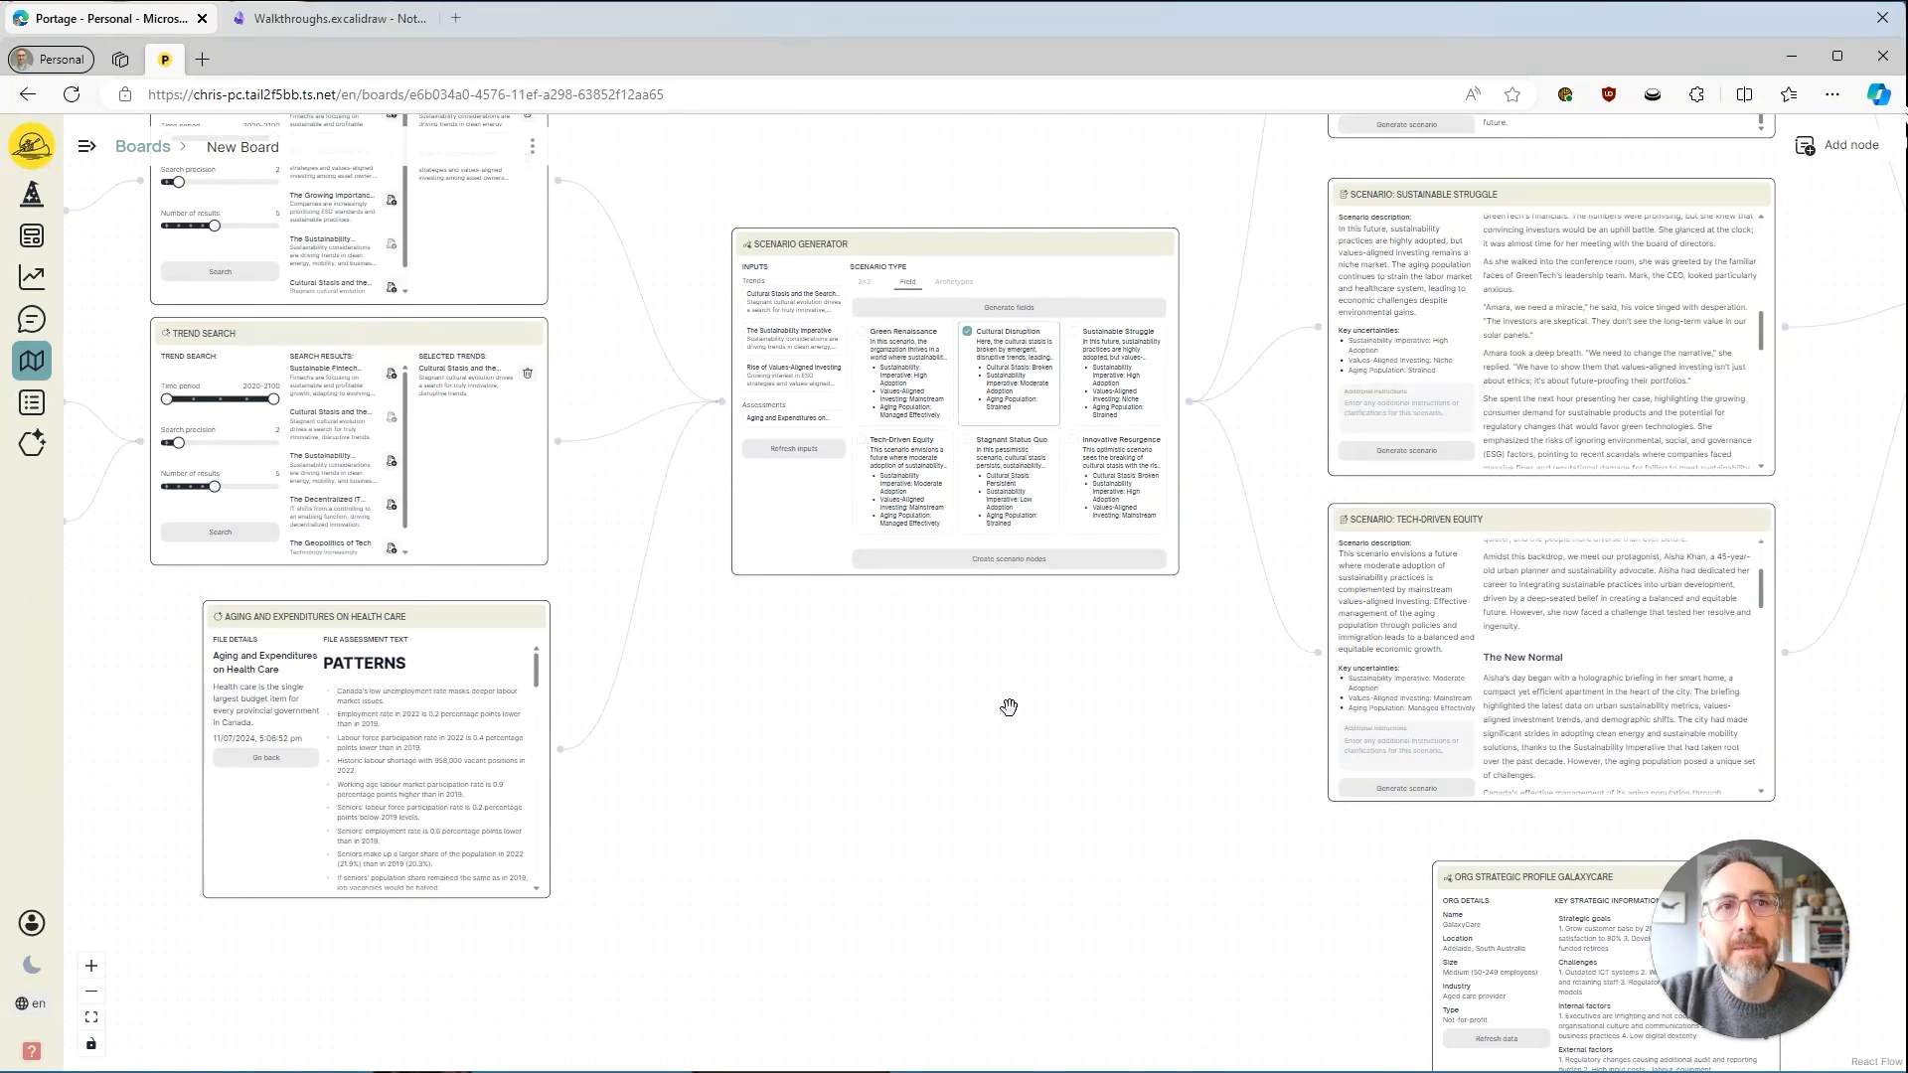
pyautogui.scroll(-5, 894, 755)
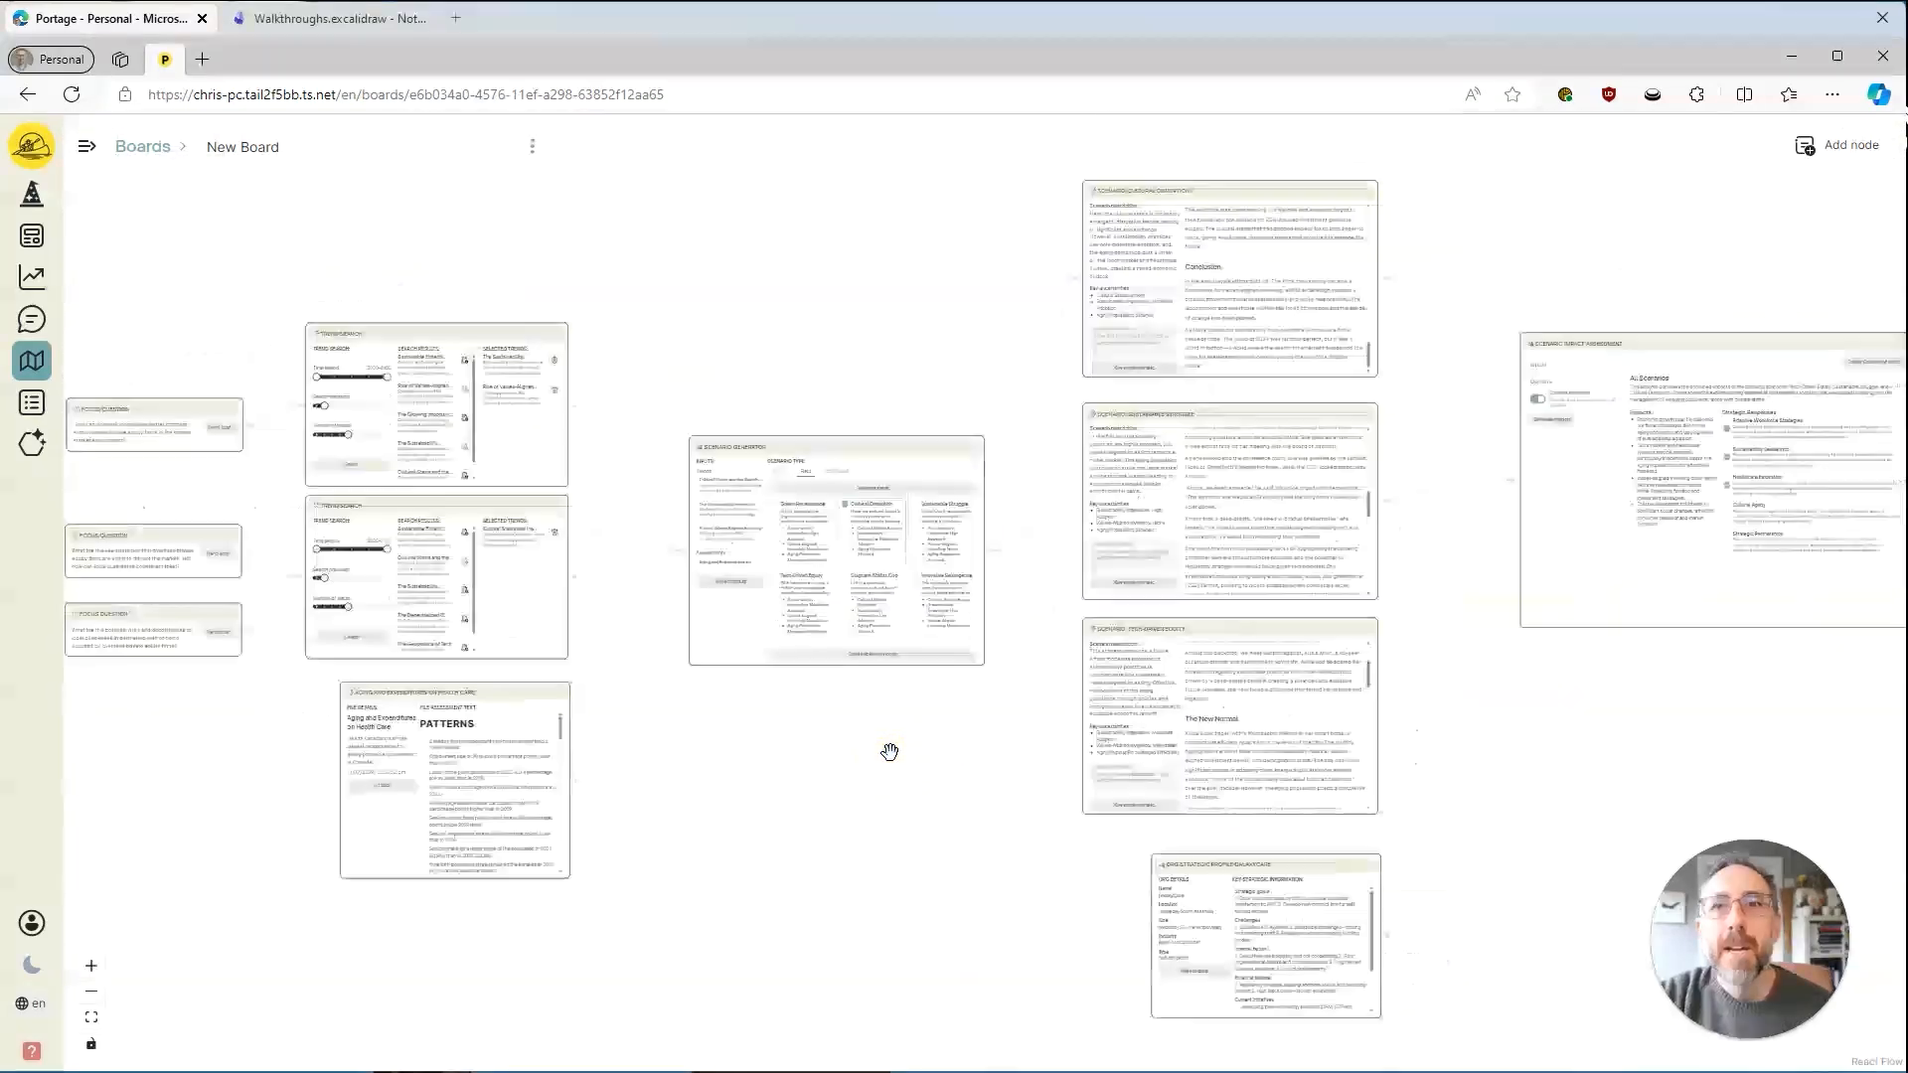
pyautogui.scroll(-1, 889, 752)
pyautogui.moveTo(891, 754); pyautogui.dragTo(967, 688)
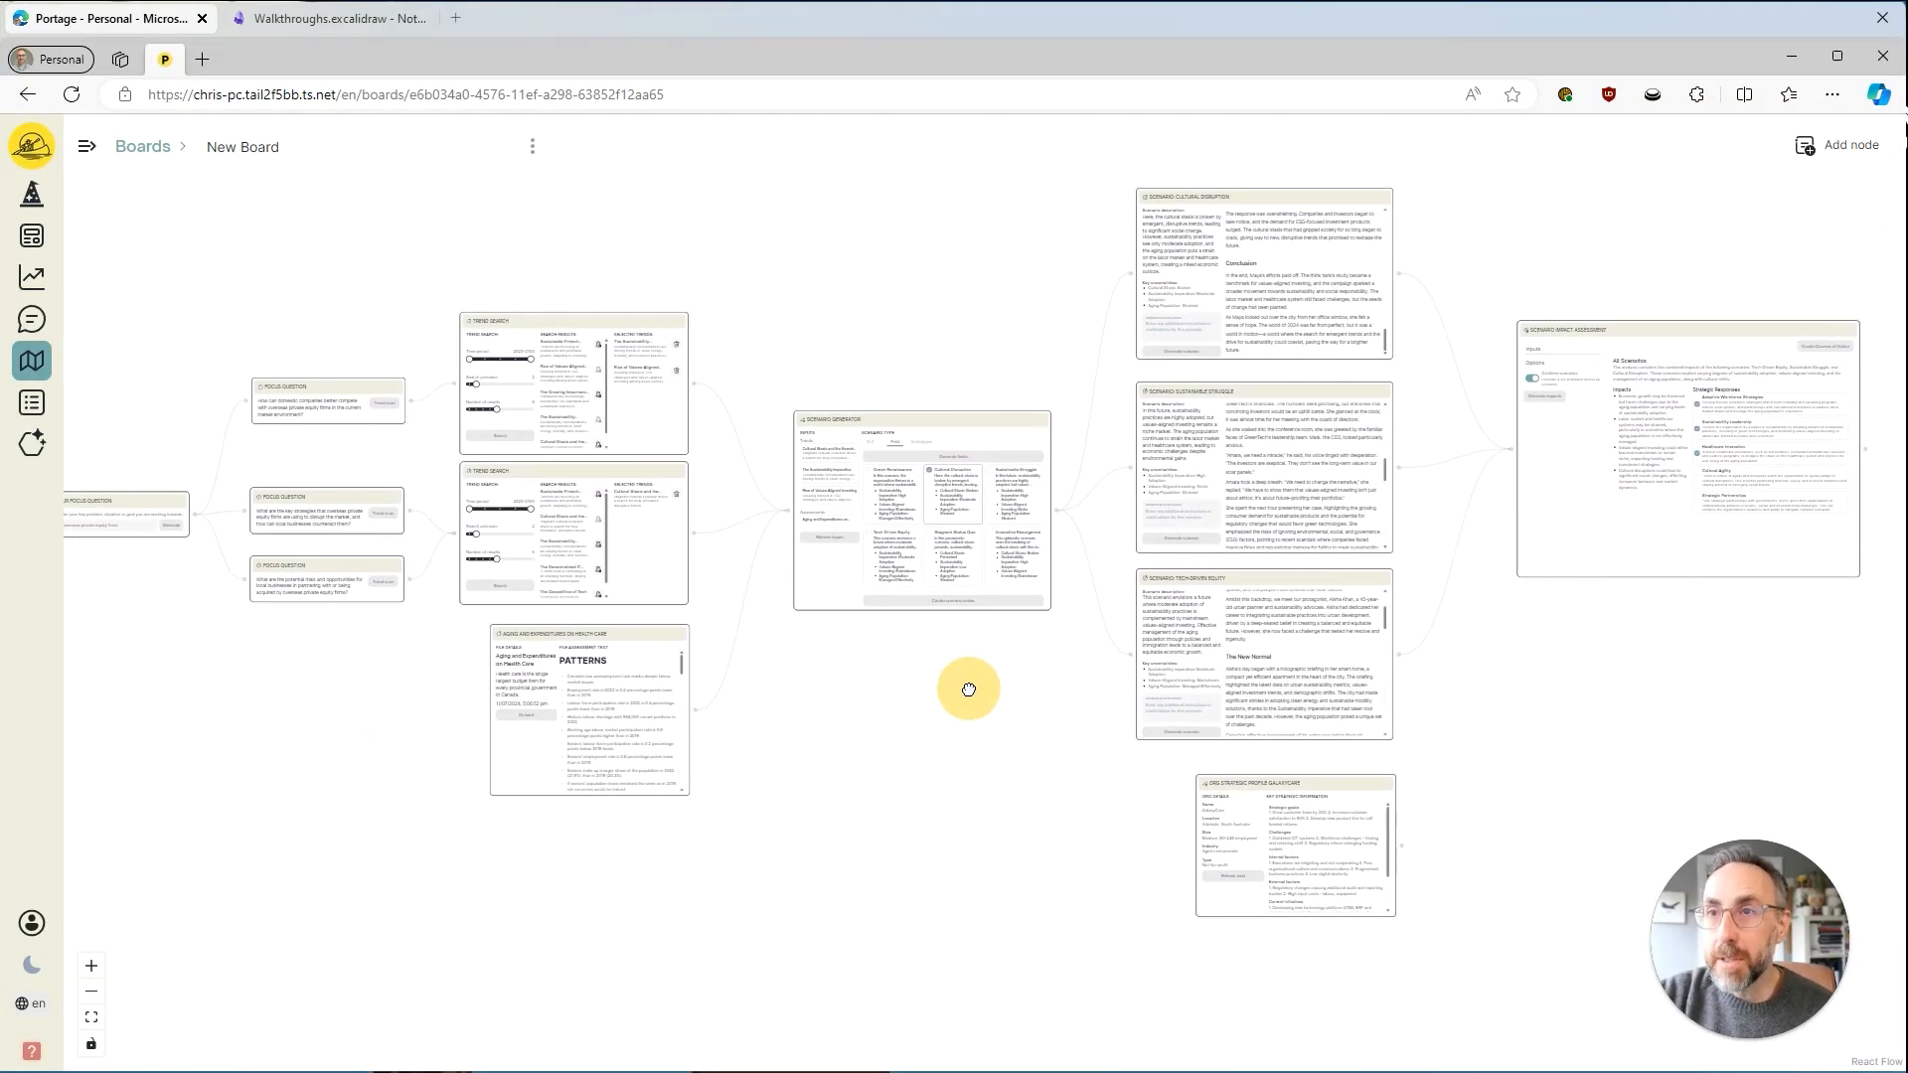